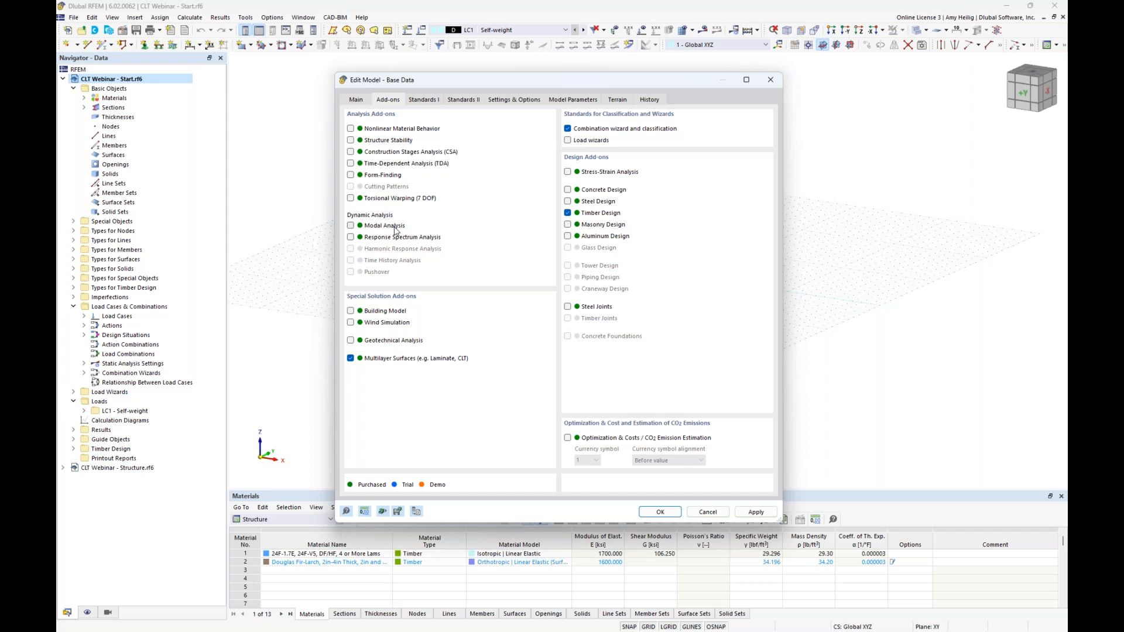
Check the load combination standard group ASCE 7 | Wood 2022 and its partial factor settings in the base data
{"action": "left_click", "coordinate": [420, 101]}
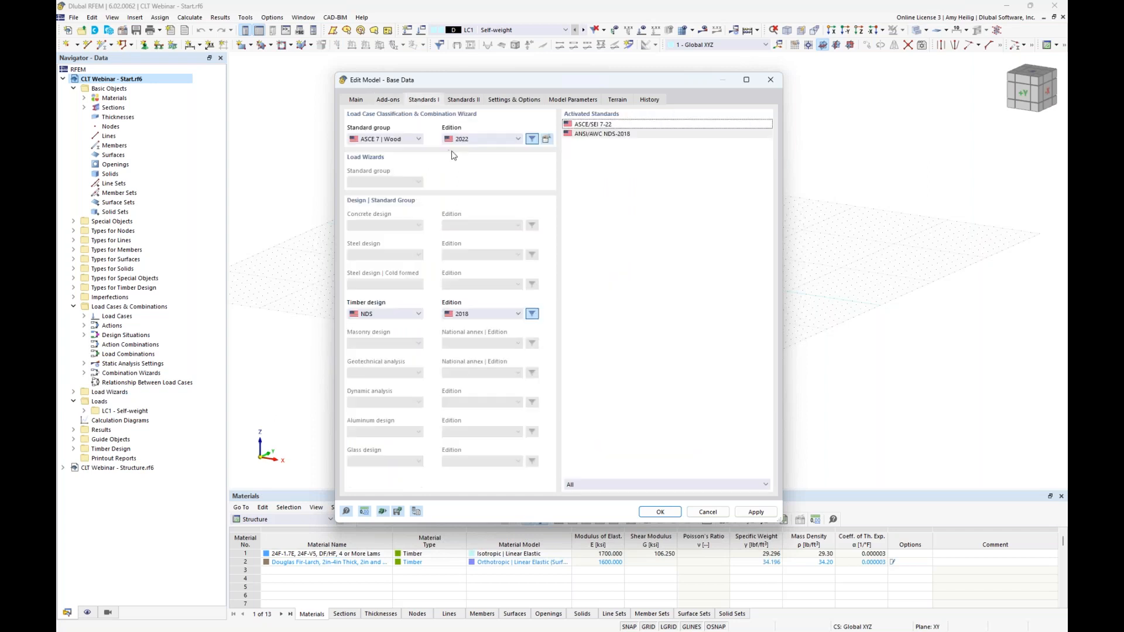
{"action": "left_click", "coordinate": [418, 140]}
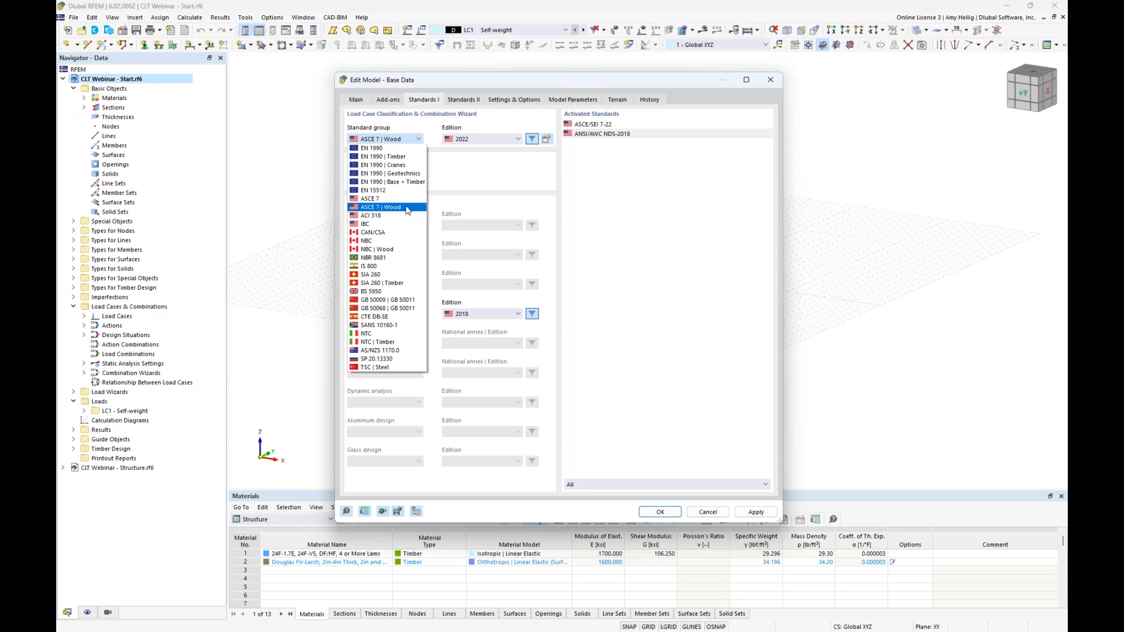
{"action": "left_click", "coordinate": [489, 198]}
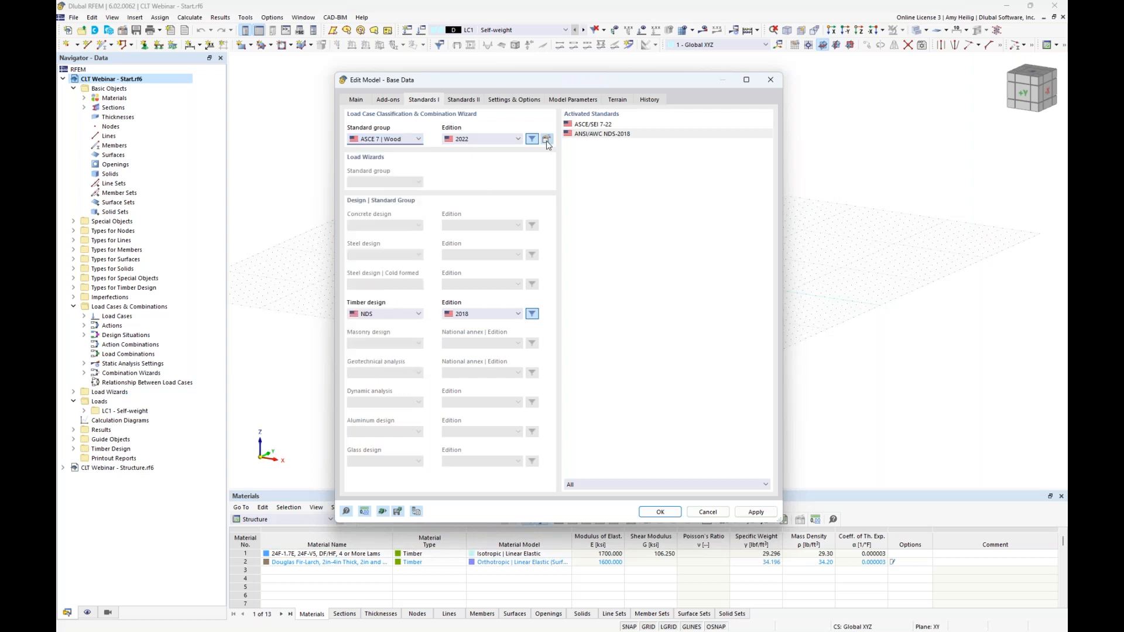
{"action": "left_click", "coordinate": [547, 141]}
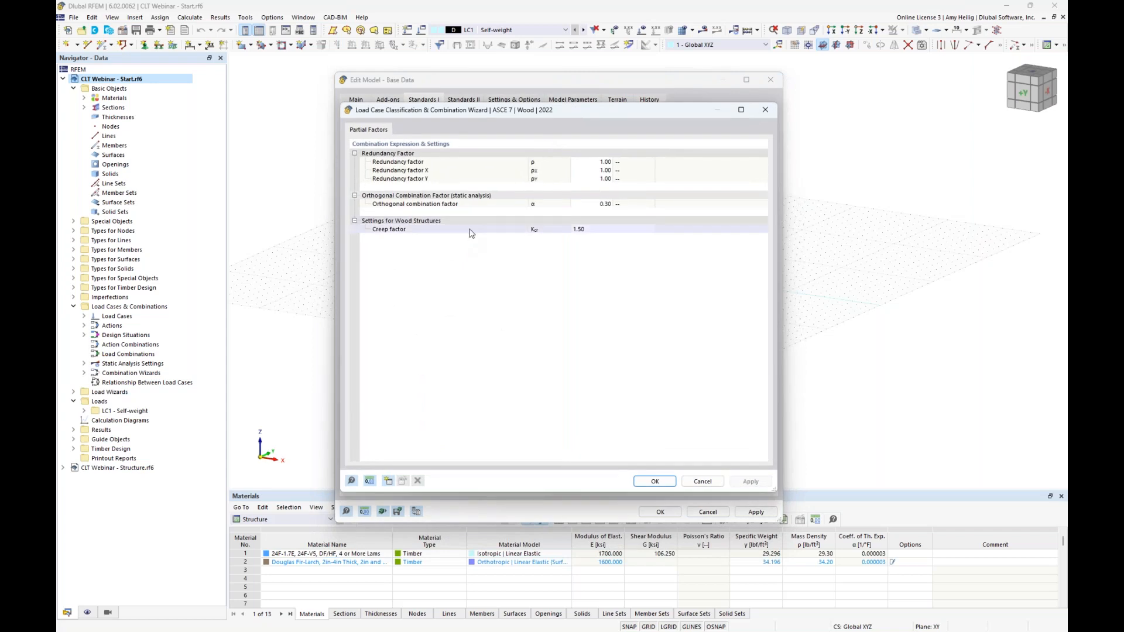
{"action": "left_click", "coordinate": [687, 481]}
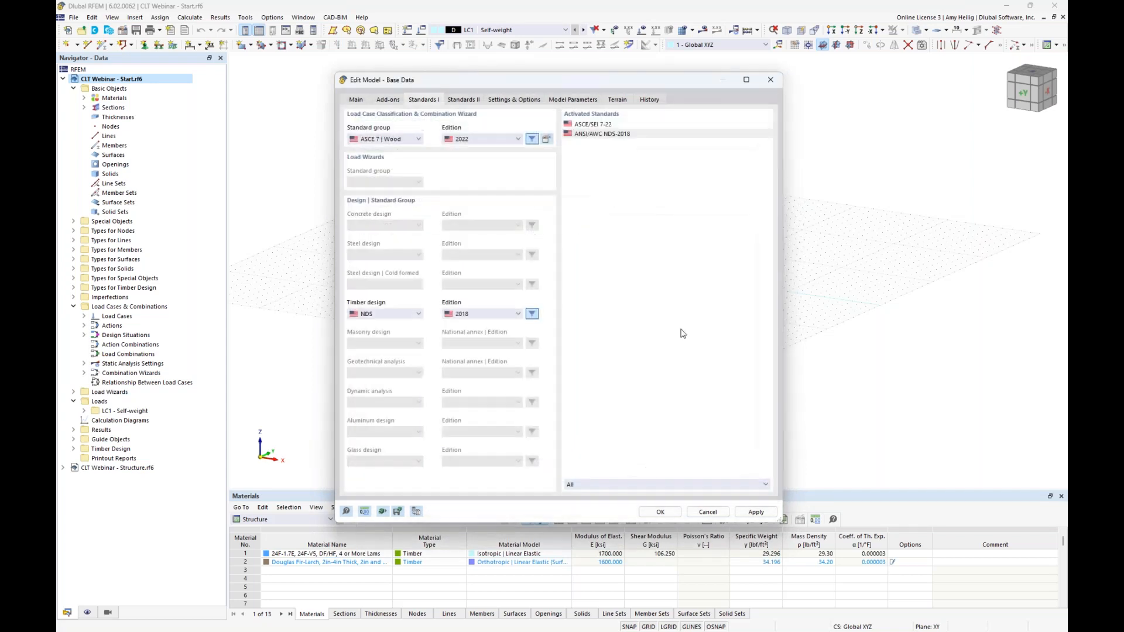
Review the available load combination and timber design standards, keeping ASCE 7 | Wood and NDS 2018, and close the base data
{"action": "left_click", "coordinate": [421, 143]}
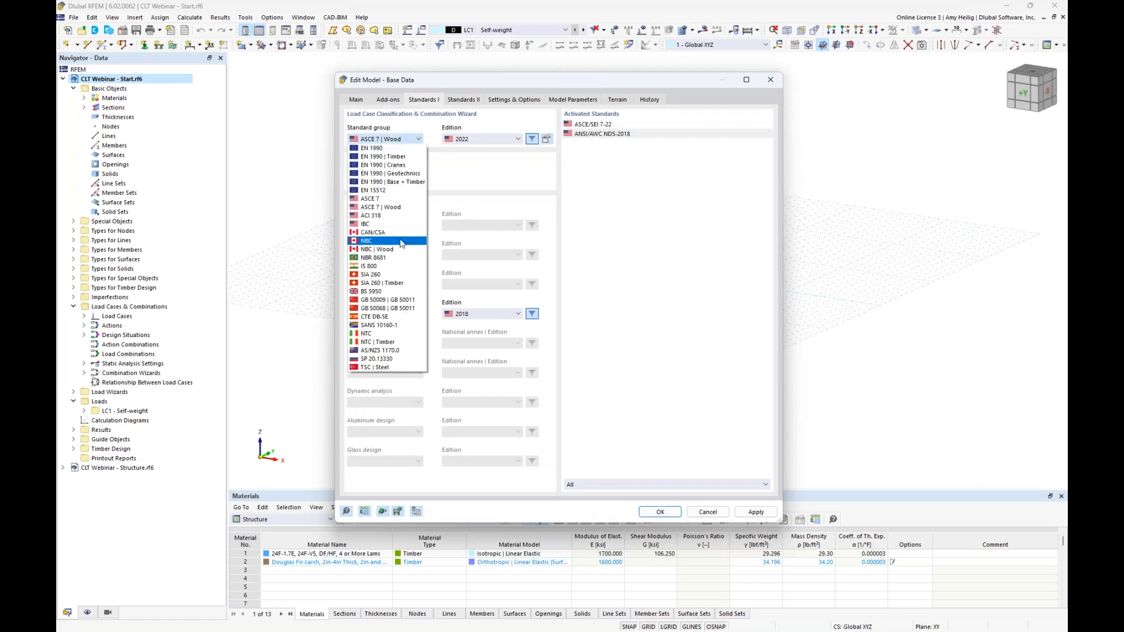
{"action": "left_click", "coordinate": [486, 195]}
{"action": "left_click", "coordinate": [404, 316]}
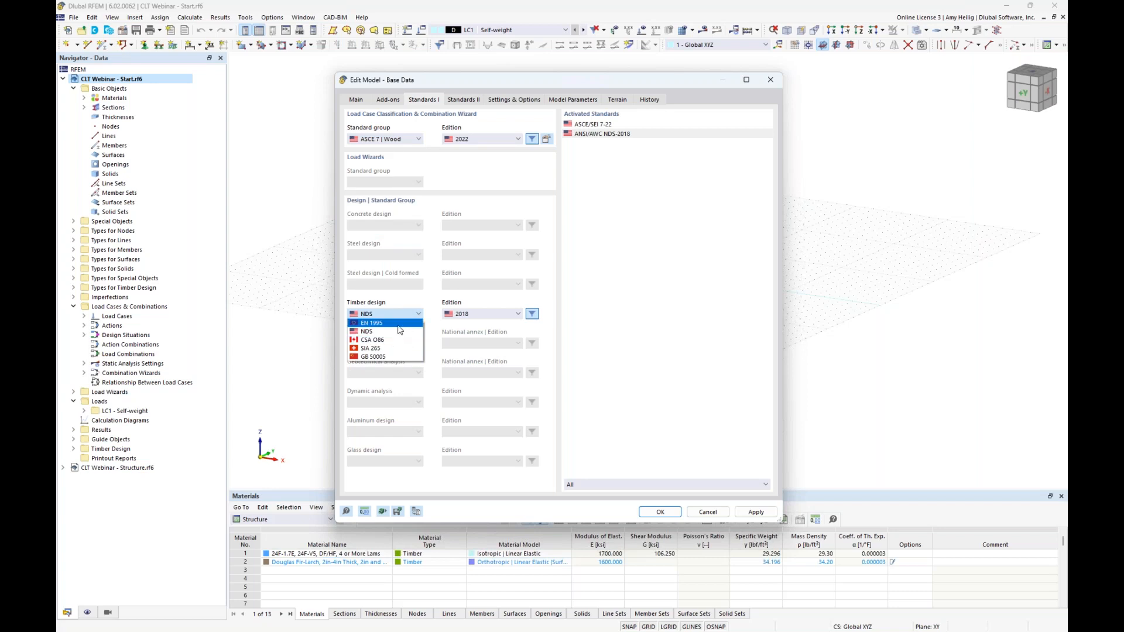
{"action": "left_click", "coordinate": [476, 240]}
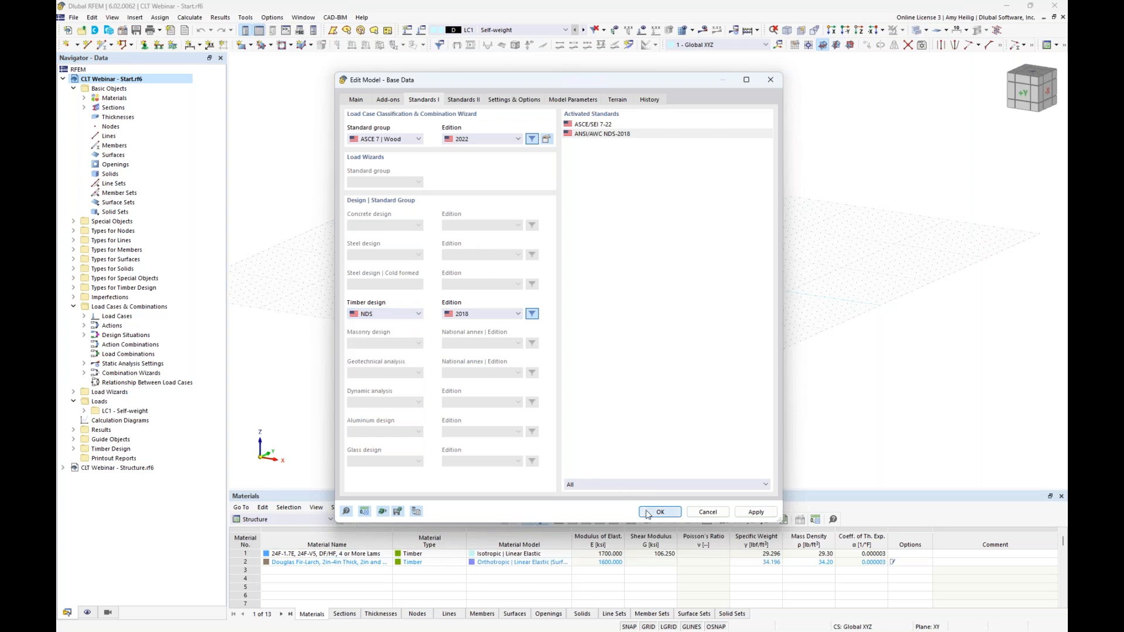
{"action": "key", "text": "Return"}
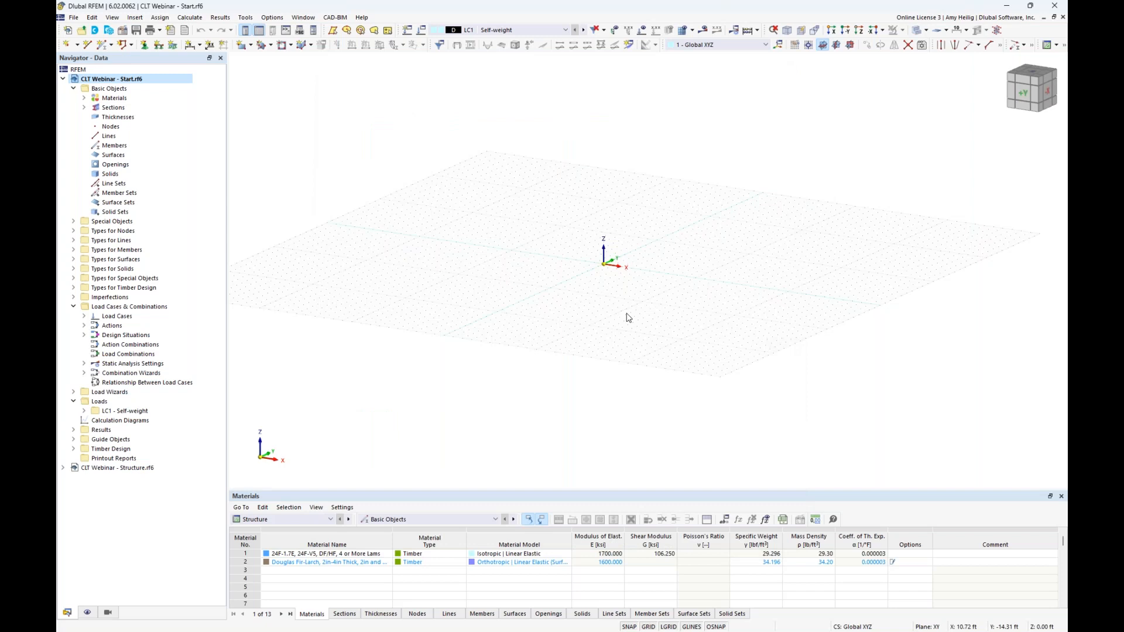
Set the work plane to XZ and start a rectangular surface with a new thickness of type Layers
{"action": "left_click", "coordinate": [850, 47]}
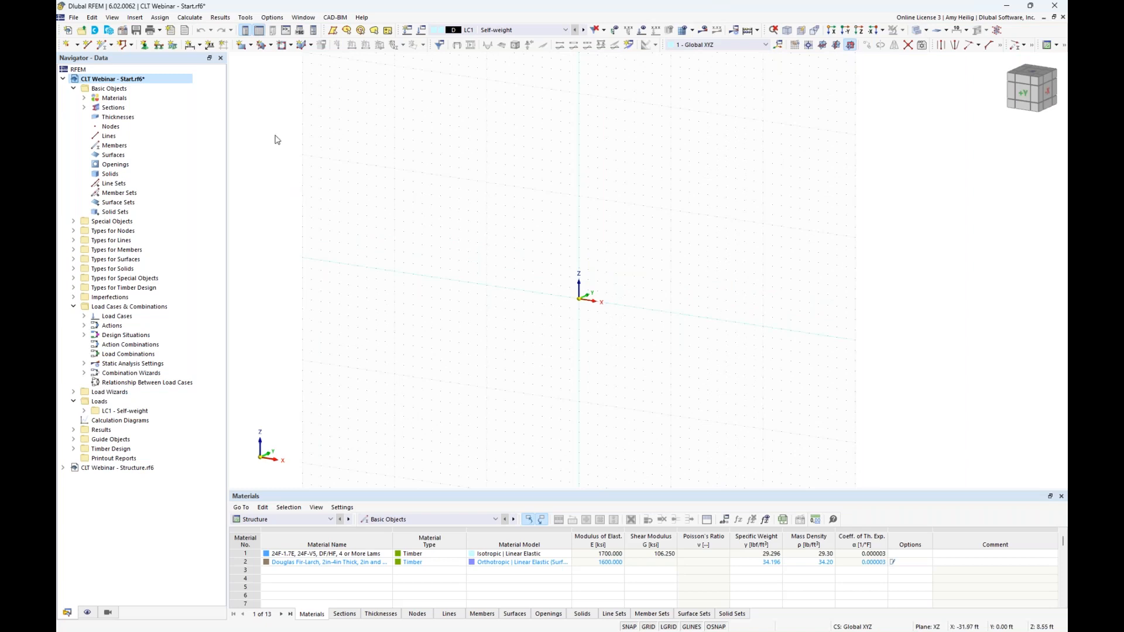
{"action": "left_click", "coordinate": [240, 47]}
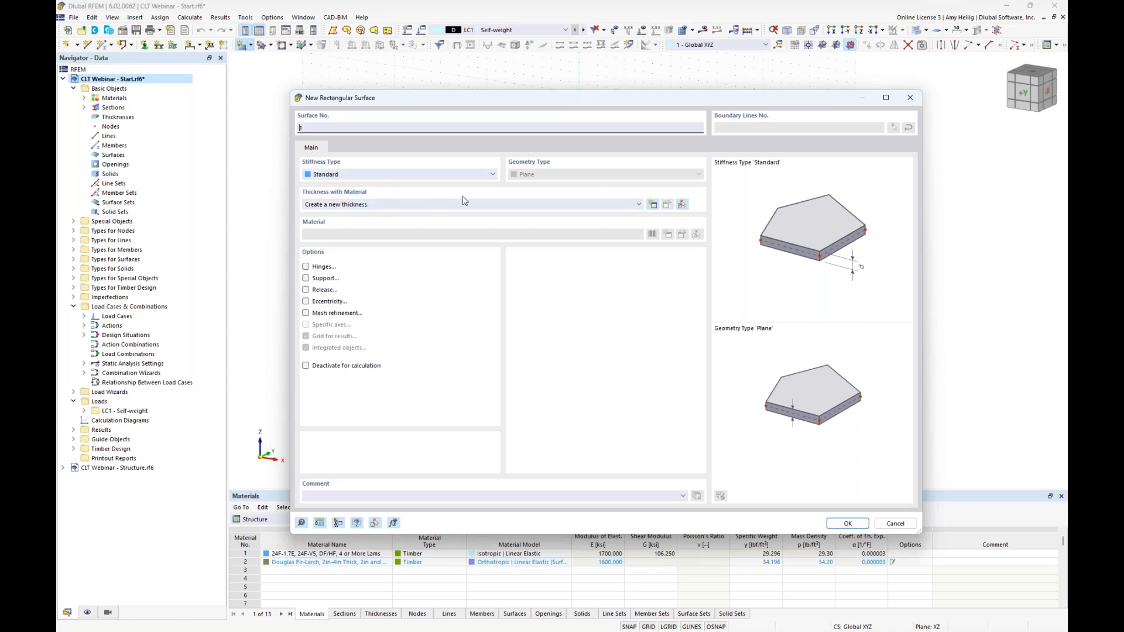
{"action": "left_click", "coordinate": [652, 204]}
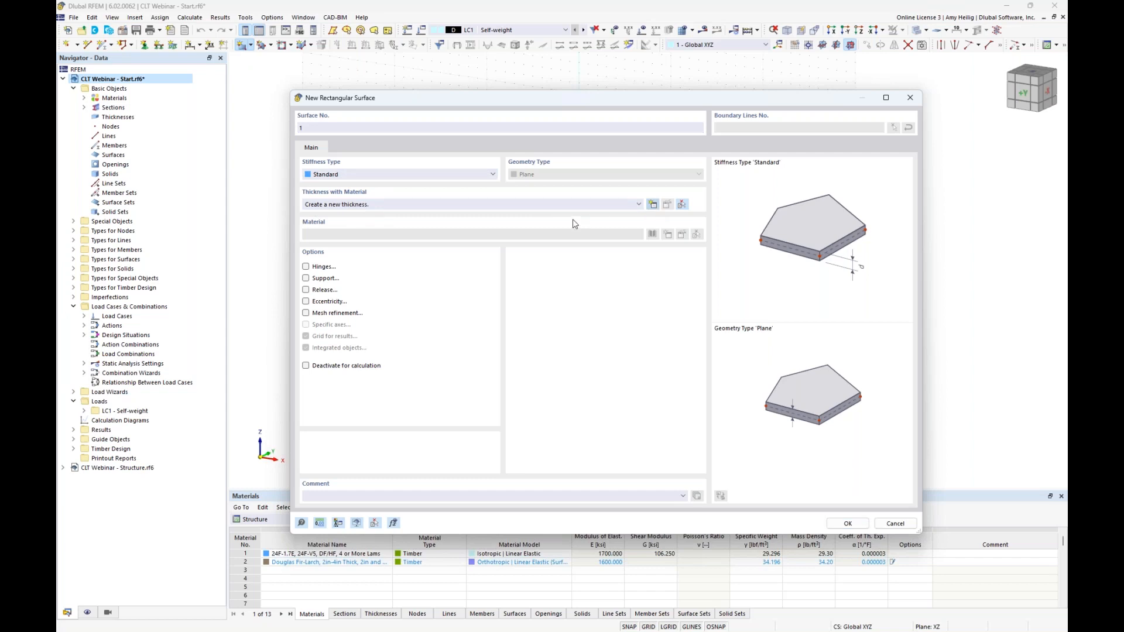
{"action": "left_click", "coordinate": [560, 166]}
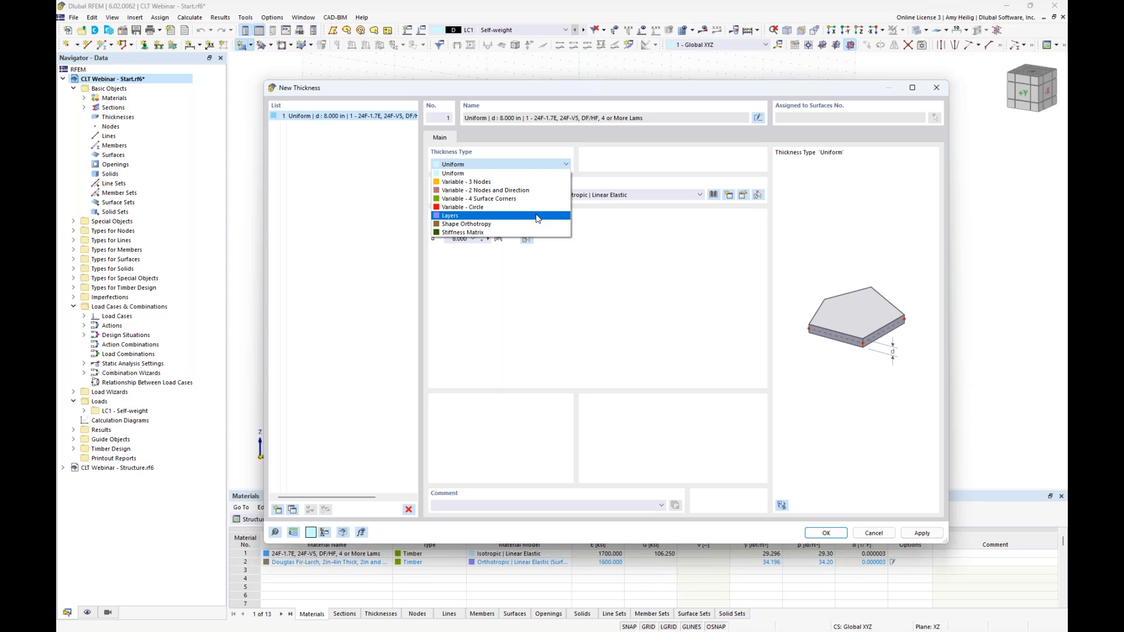
{"action": "left_click", "coordinate": [464, 216]}
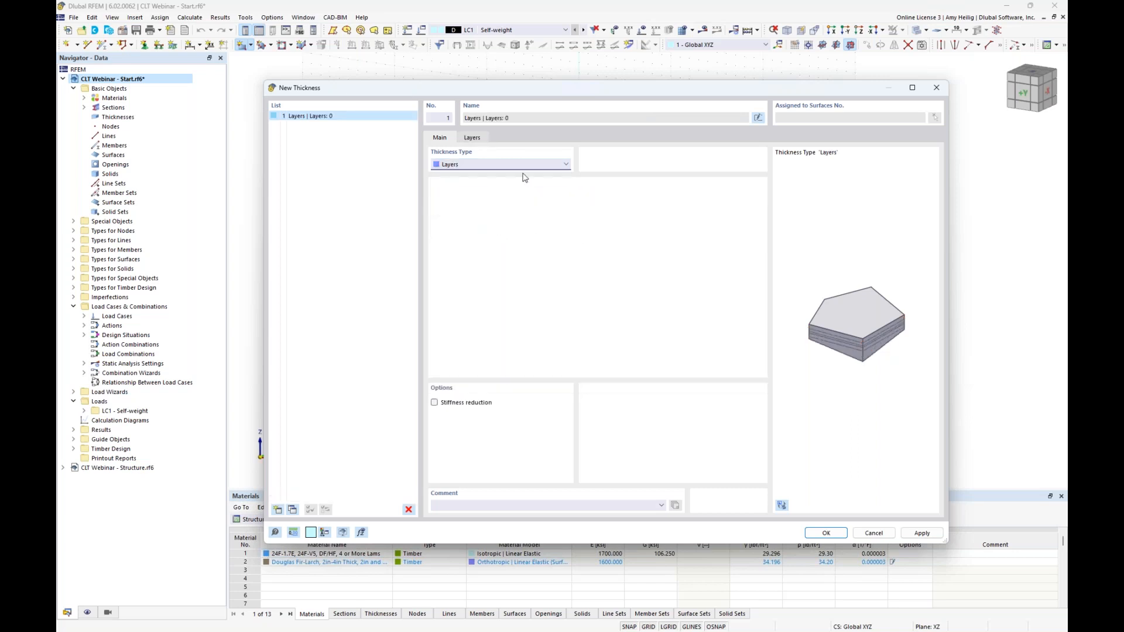
Create a new material for the first layer of the thickness and open the material library for it
{"action": "left_click", "coordinate": [479, 140]}
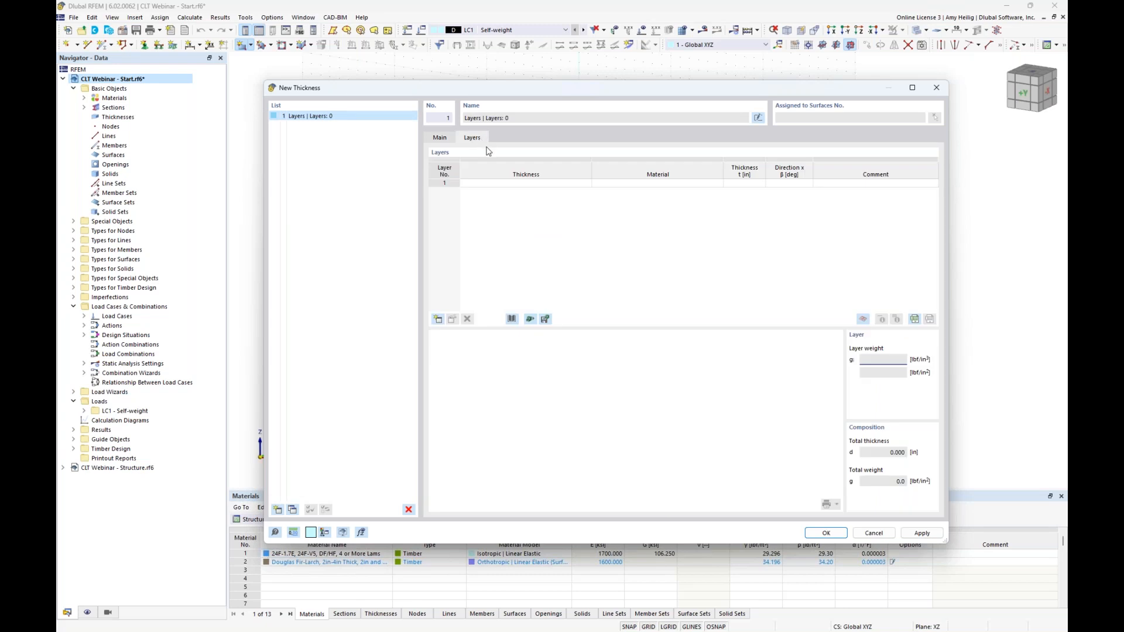
{"action": "left_click", "coordinate": [629, 185]}
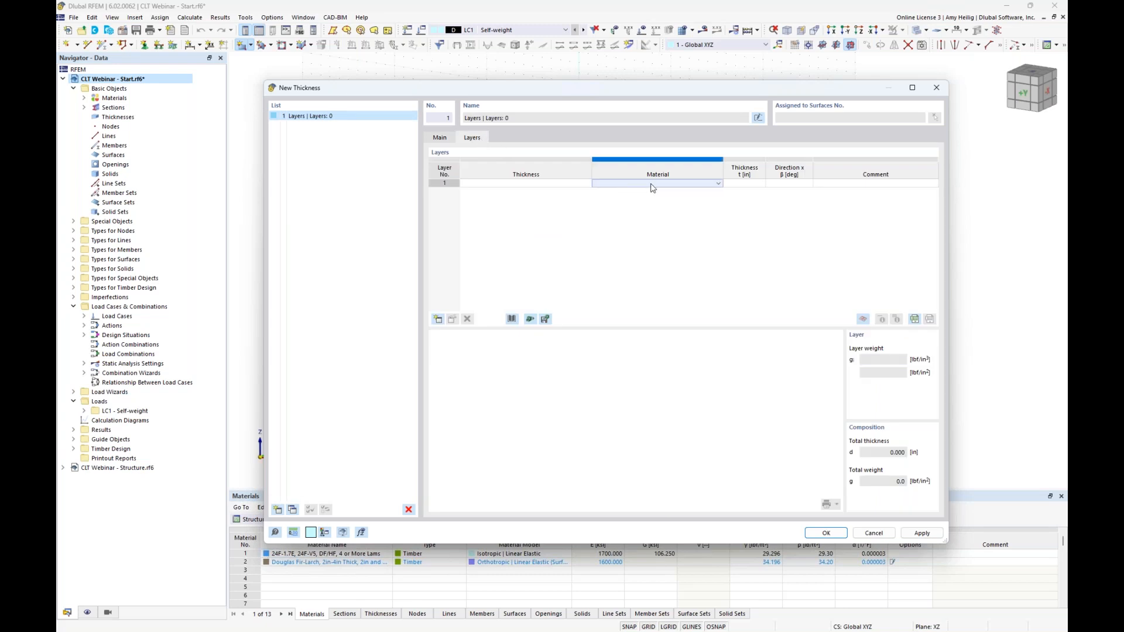
{"action": "left_click", "coordinate": [719, 185]}
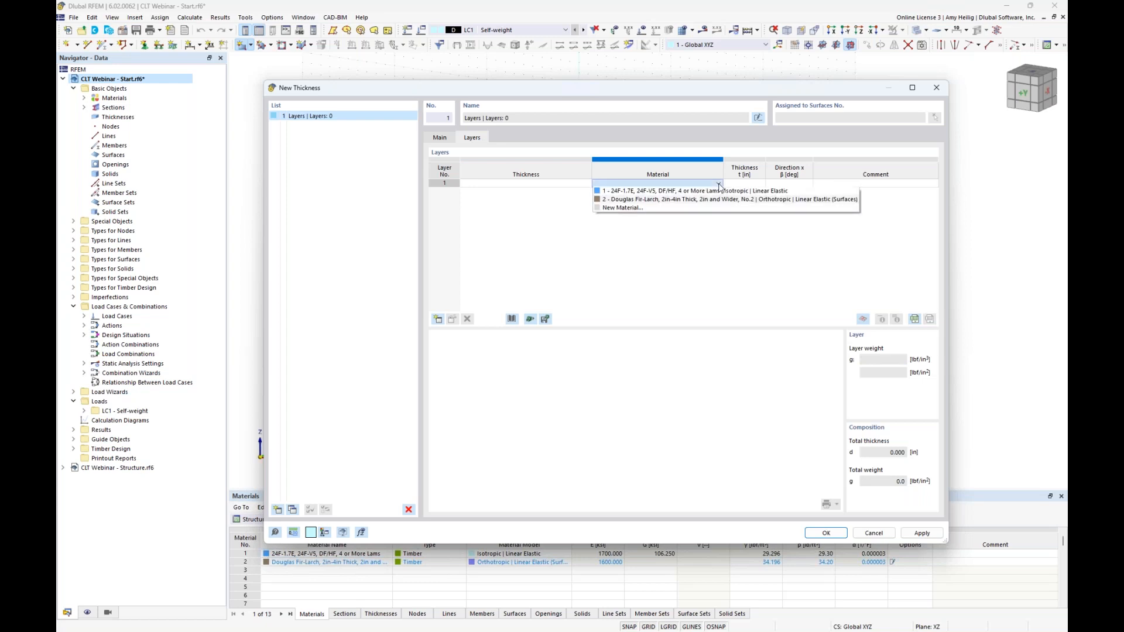
{"action": "left_click", "coordinate": [686, 208]}
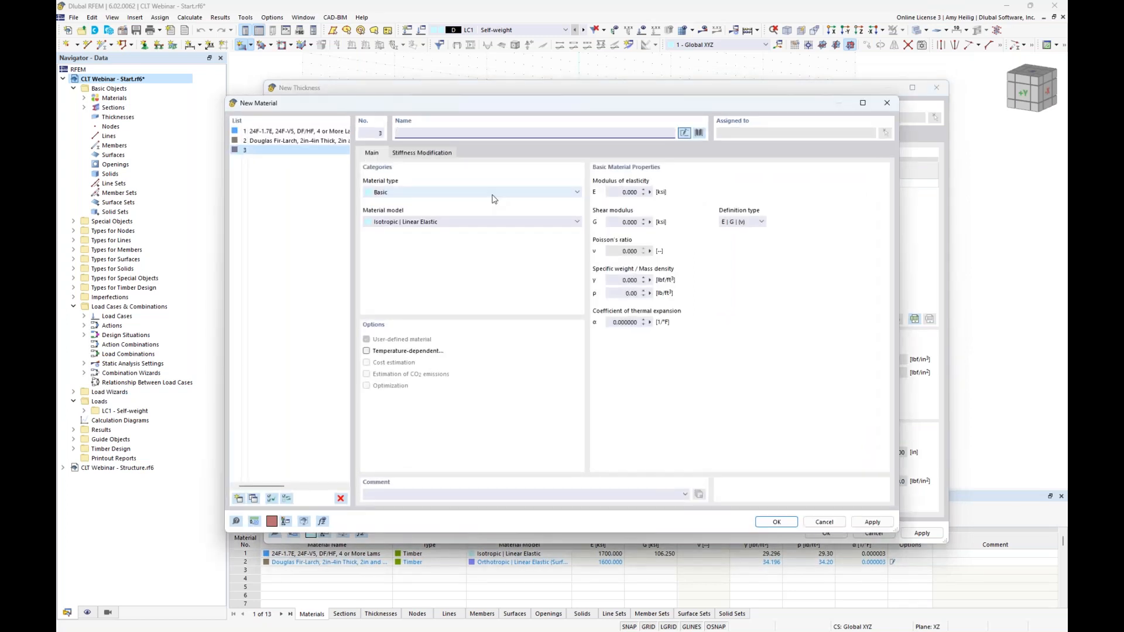
{"action": "left_click", "coordinate": [698, 133]}
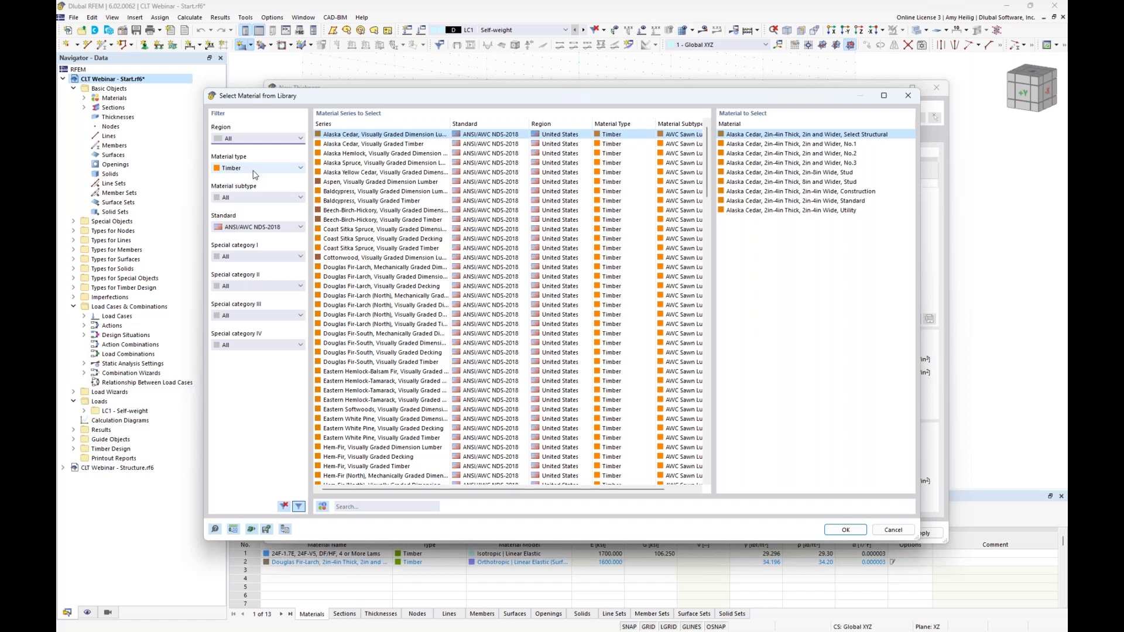
Browse the library's timber standards and the ANSI/AWC NDS-2018 timber series, such as Coast Sitka Spruce and Hem-Fir (North)
{"action": "left_click", "coordinate": [270, 233]}
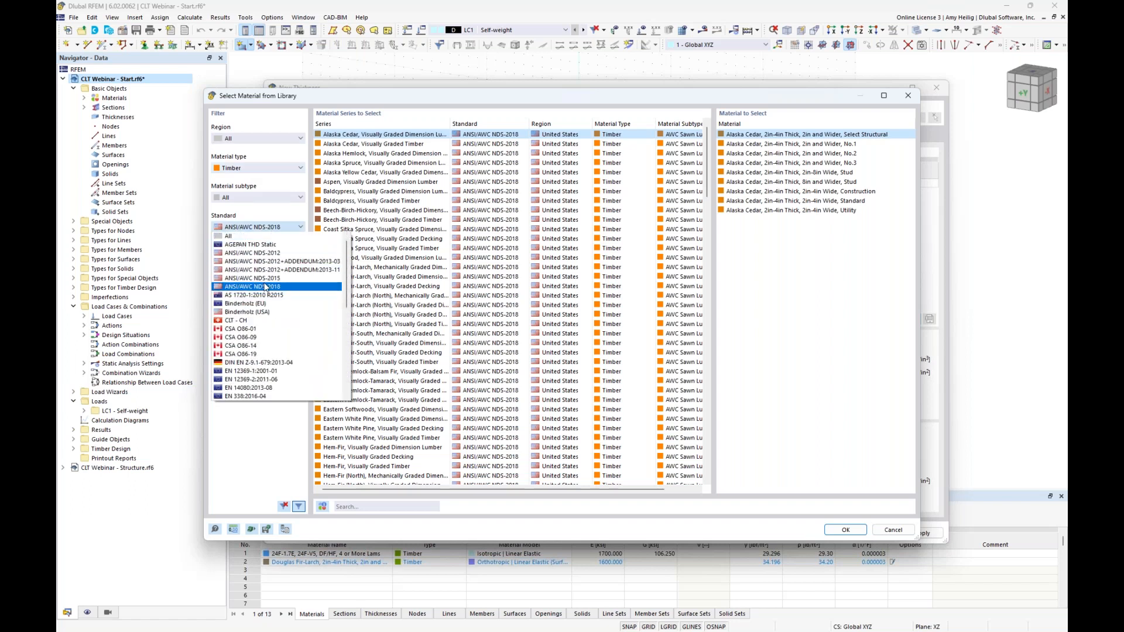
{"action": "left_click", "coordinate": [260, 423]}
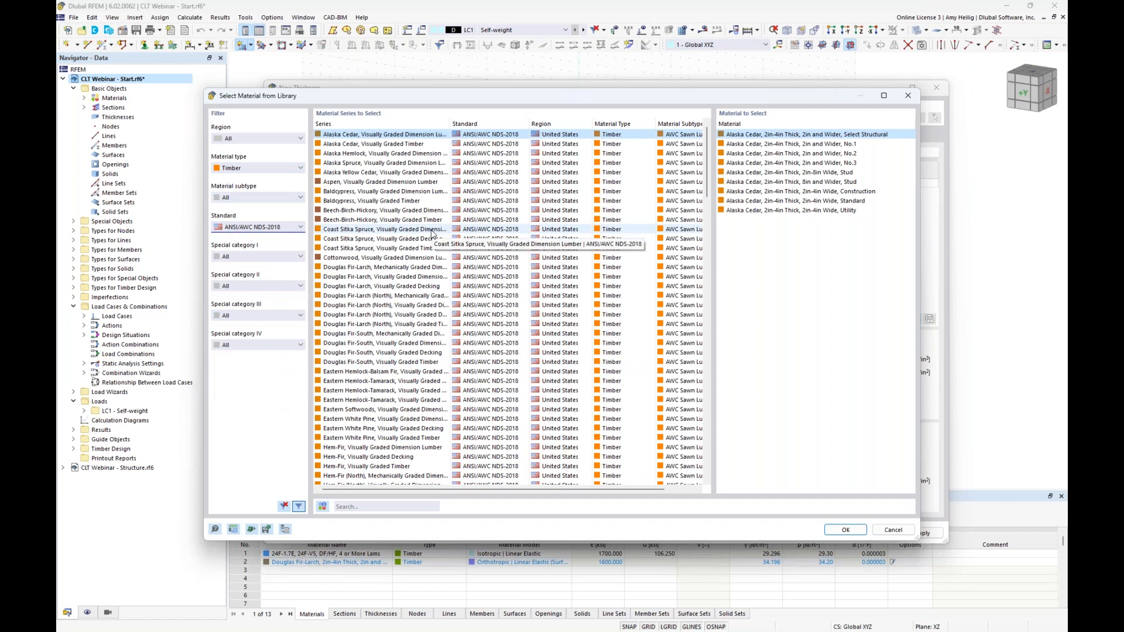
{"action": "left_click", "coordinate": [404, 249]}
{"action": "scroll", "coordinate": [411, 301], "scroll_direction": "down", "scroll_amount": 1}
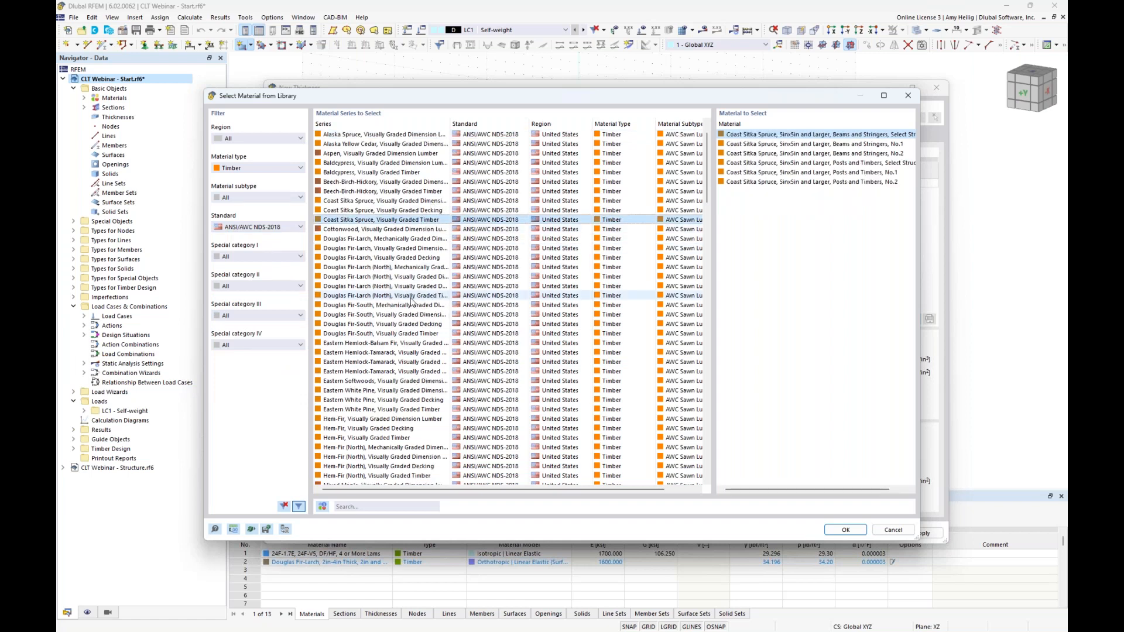
{"action": "scroll", "coordinate": [412, 301], "scroll_direction": "down", "scroll_amount": 6}
{"action": "left_click", "coordinate": [390, 333]}
{"action": "left_click", "coordinate": [398, 382]}
{"action": "left_click", "coordinate": [409, 276]}
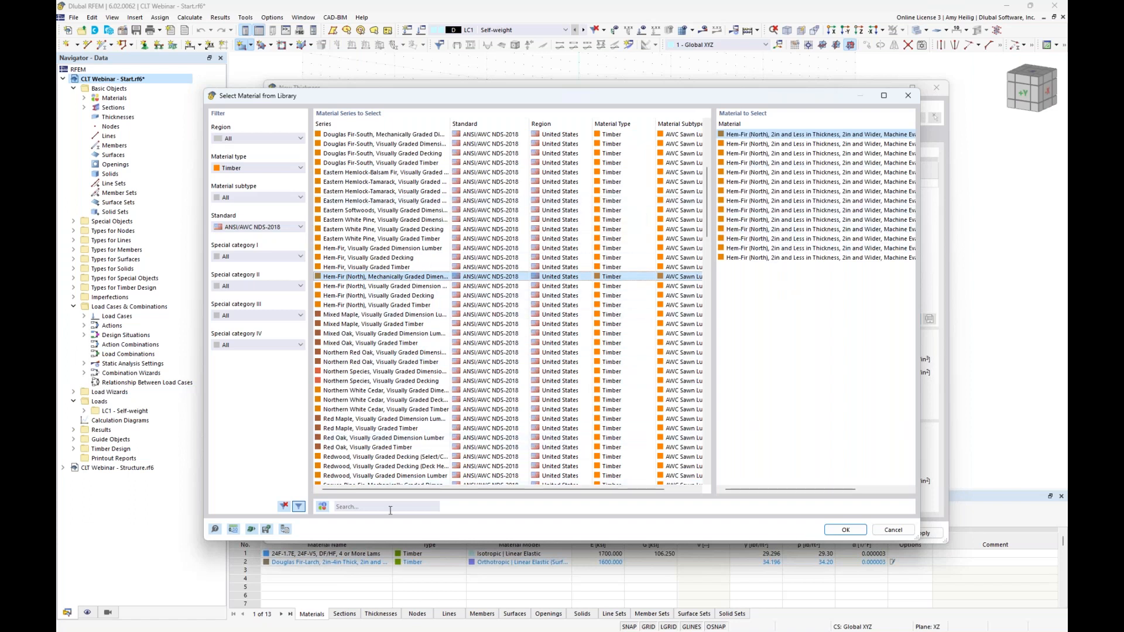
{"action": "left_click", "coordinate": [272, 256]}
Search the material library for "douglas" and accept the preselected Douglas Fir-Larch MSR lumber material
{"action": "left_click", "coordinate": [343, 501]}
{"action": "left_click", "coordinate": [348, 504]}
{"action": "type", "text": "douglas"}
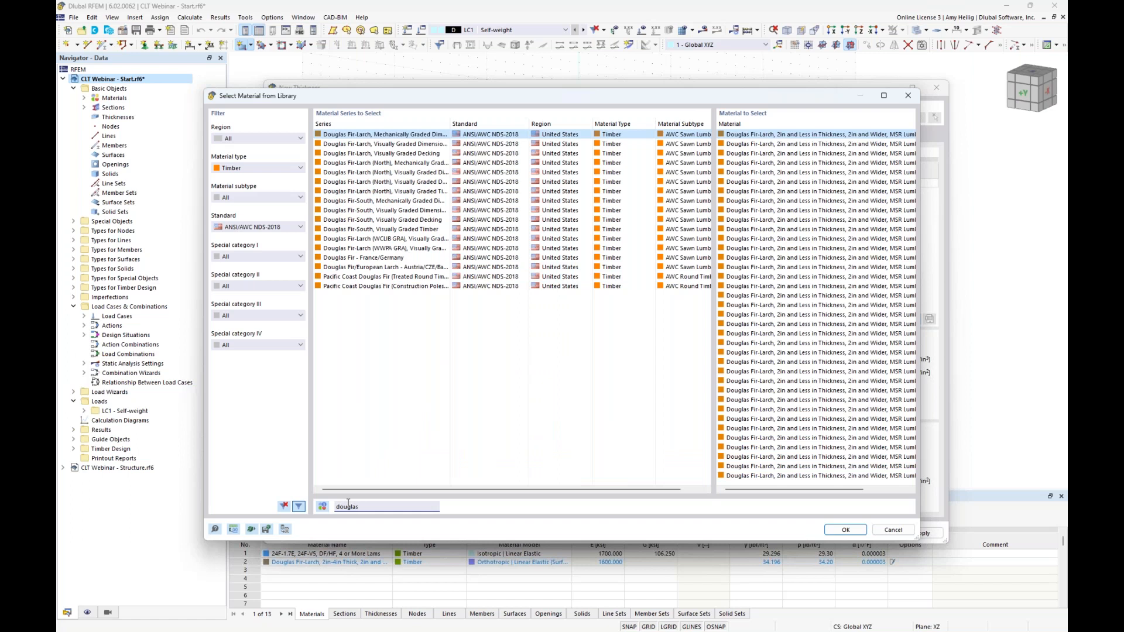
{"action": "key", "text": "Return"}
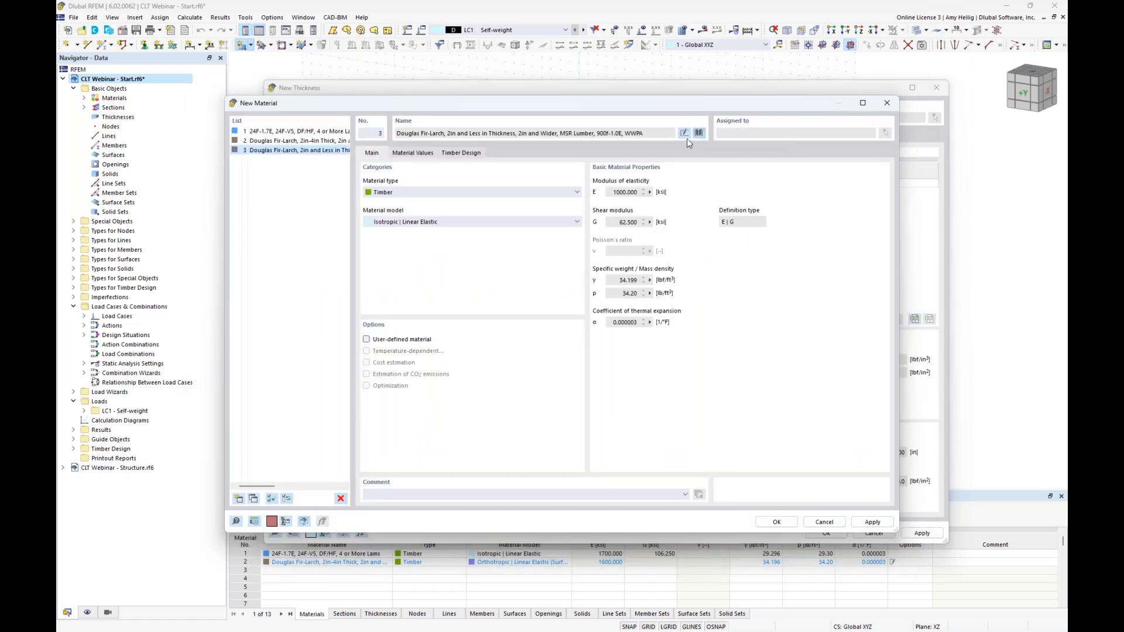
Search the library for "douglas" and assign the visually graded Douglas Fir-Larch, 2in-4in Thick, 2in and Wider, No.3
{"action": "left_click", "coordinate": [360, 507]}
{"action": "type", "text": "douglas"}
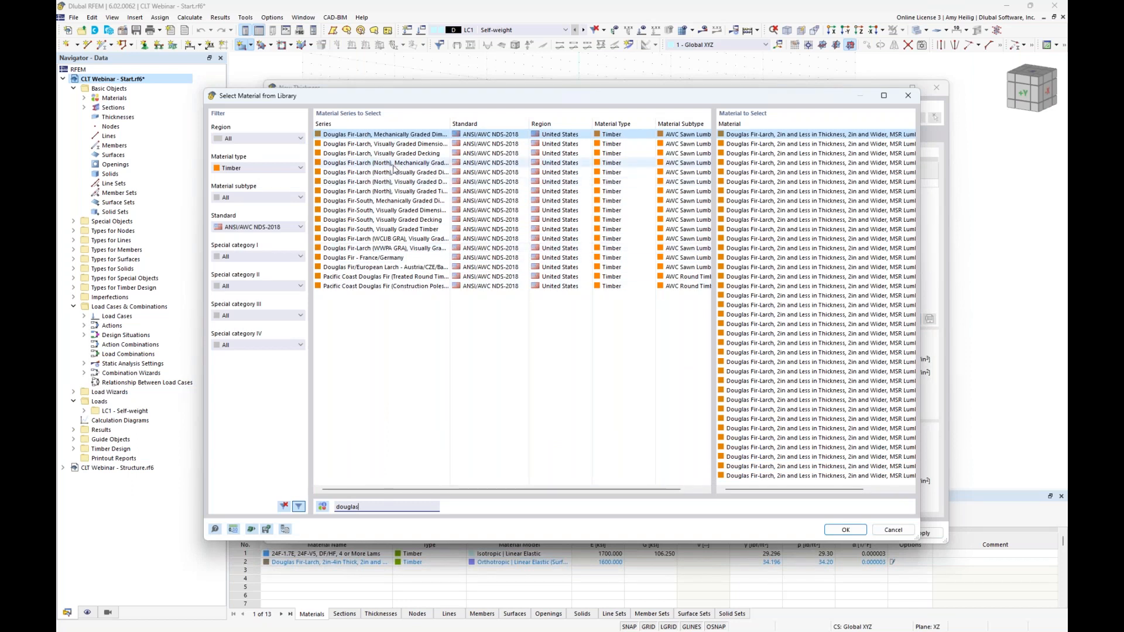
{"action": "left_click", "coordinate": [404, 144]}
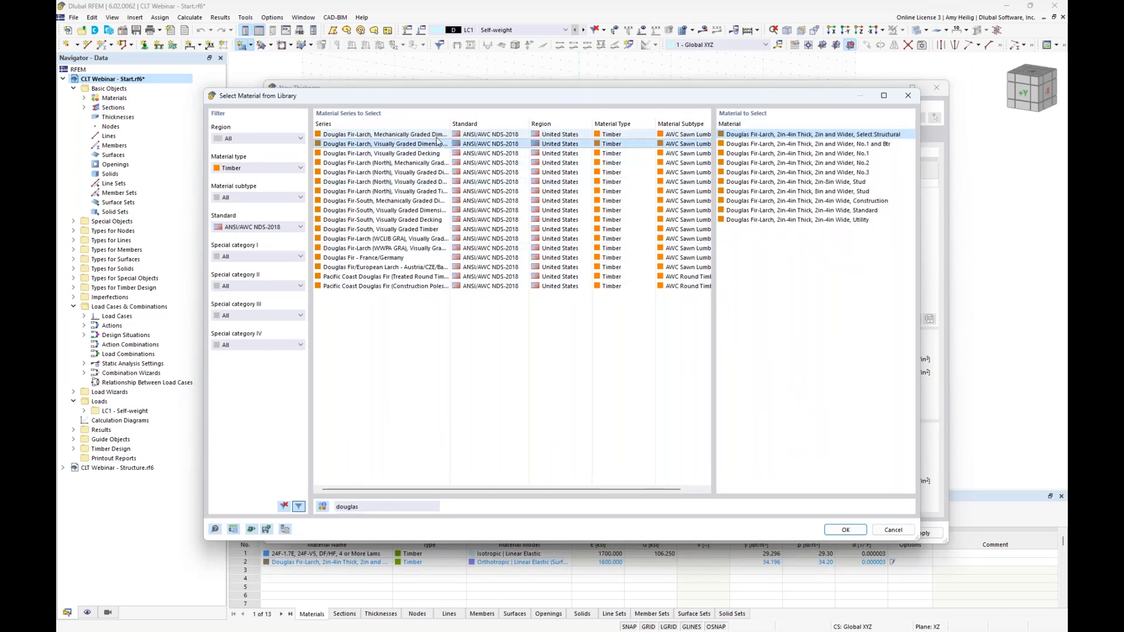
{"action": "left_click", "coordinate": [823, 172]}
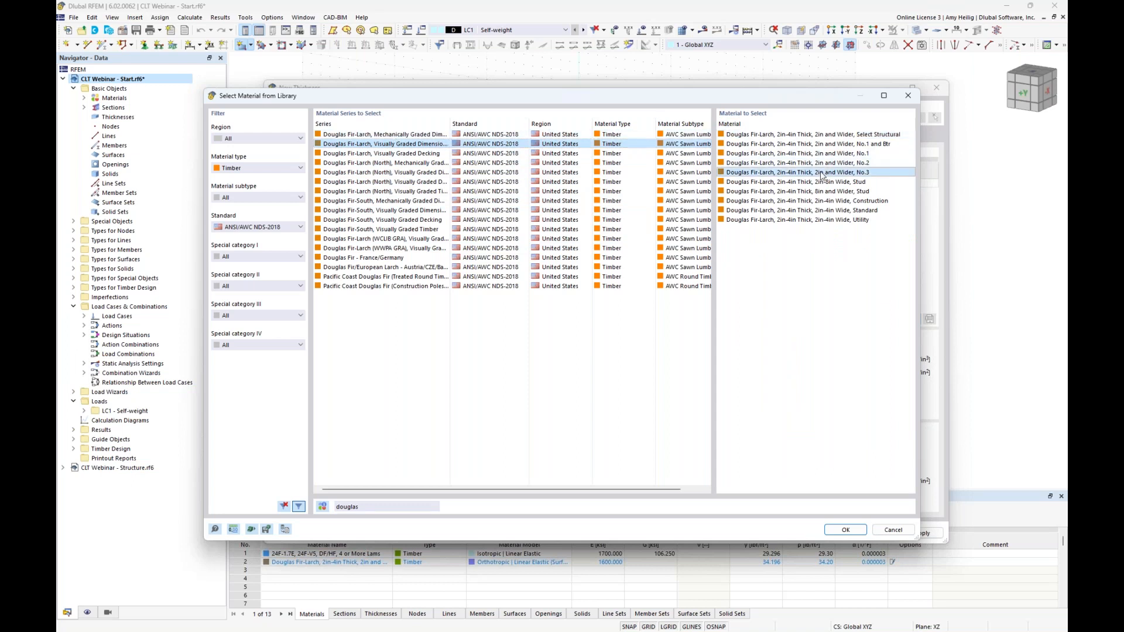
{"action": "left_click", "coordinate": [846, 530]}
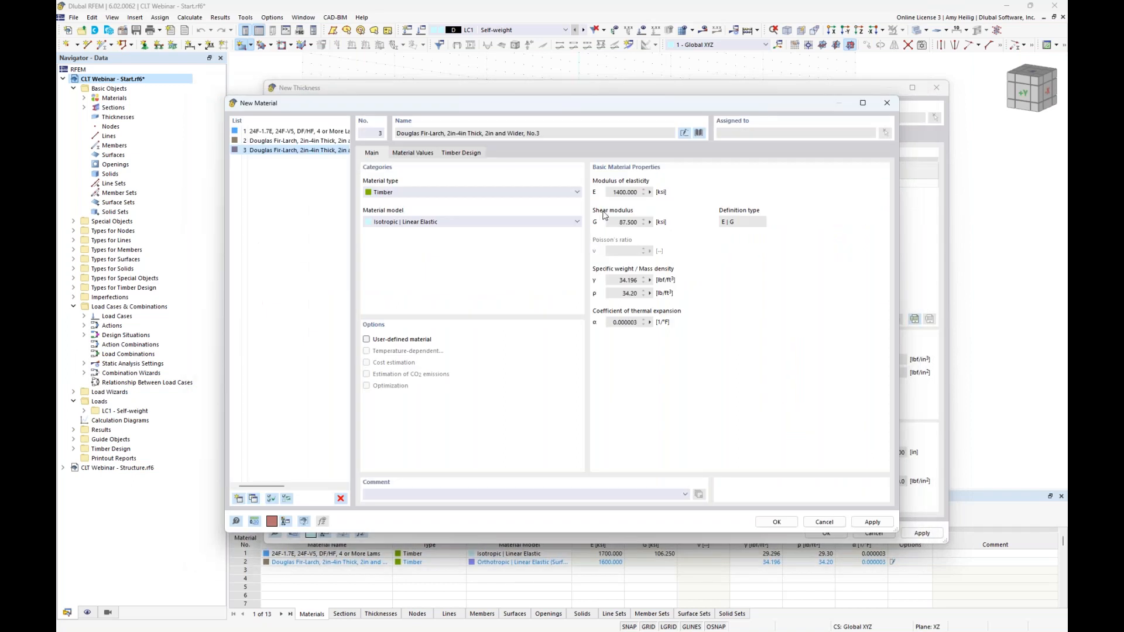
Set the No.3 material's model to Orthotropic | Linear Elastic (Surfaces) and make it a user-defined material
{"action": "left_click", "coordinate": [462, 222]}
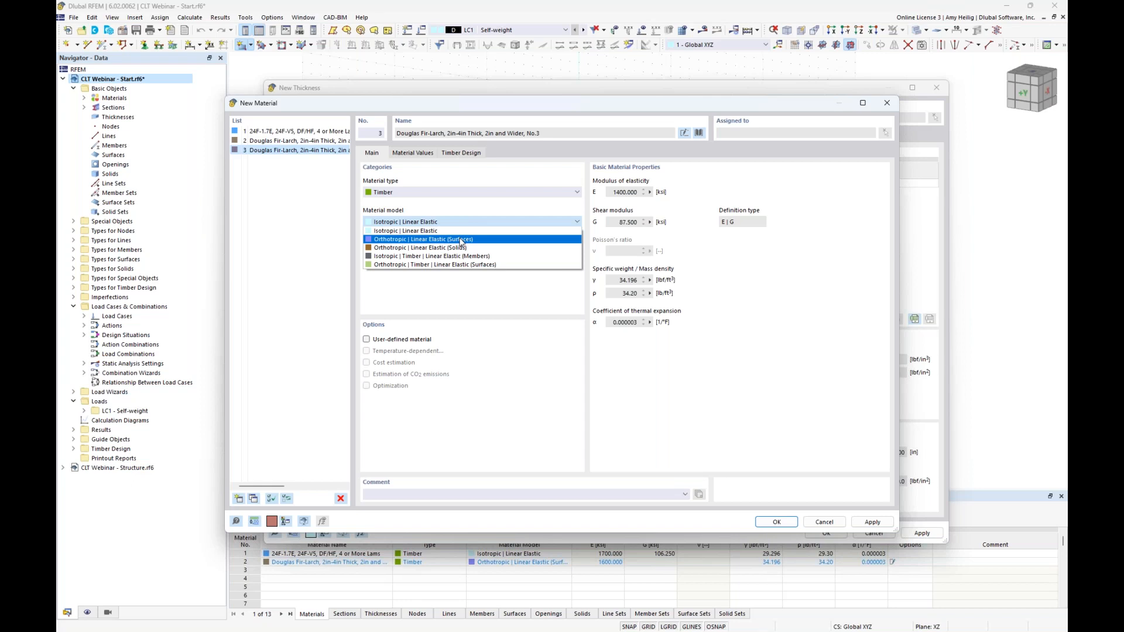
{"action": "left_click", "coordinate": [462, 240]}
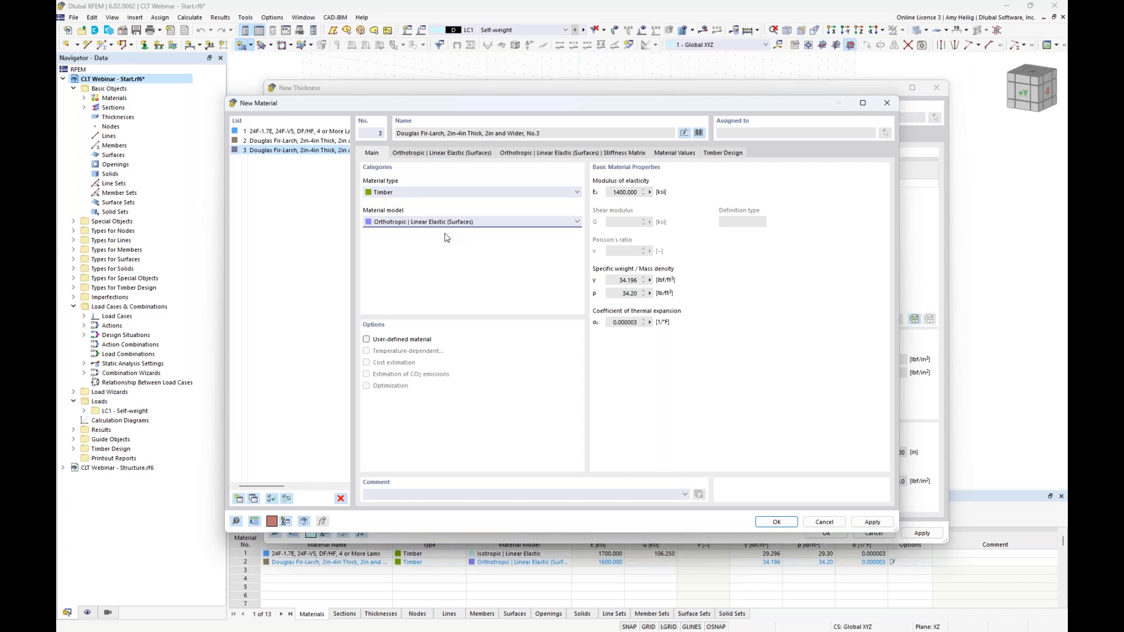
{"action": "left_click", "coordinate": [367, 340]}
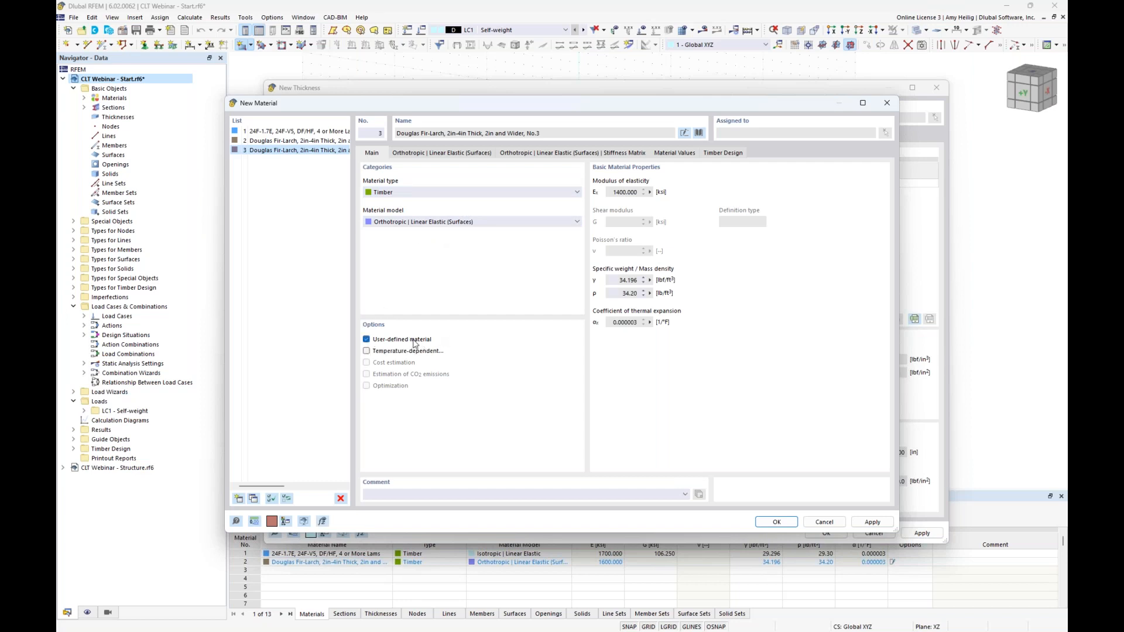
Set the material's orthotropic modulus of elasticity Ey to 0 ksi and check its material values
{"action": "left_click", "coordinate": [452, 153]}
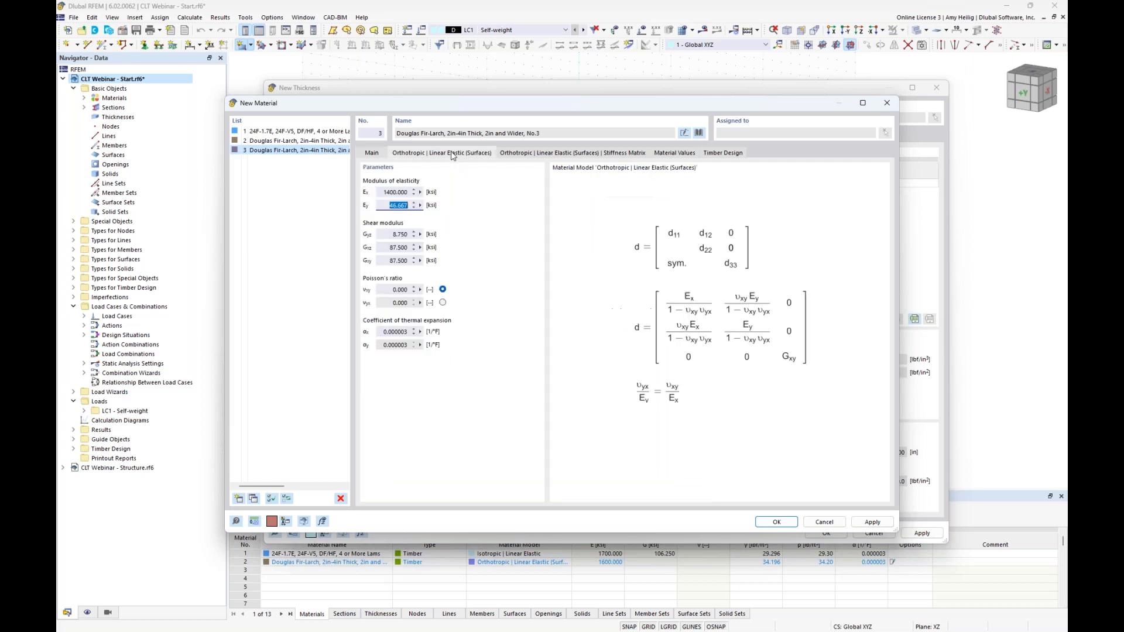
{"action": "left_click", "coordinate": [386, 207]}
{"action": "left_click_drag", "start_coordinate": [387, 206], "coordinate": [407, 208]}
{"action": "type", "text": "0"}
{"action": "left_click", "coordinate": [666, 154]}
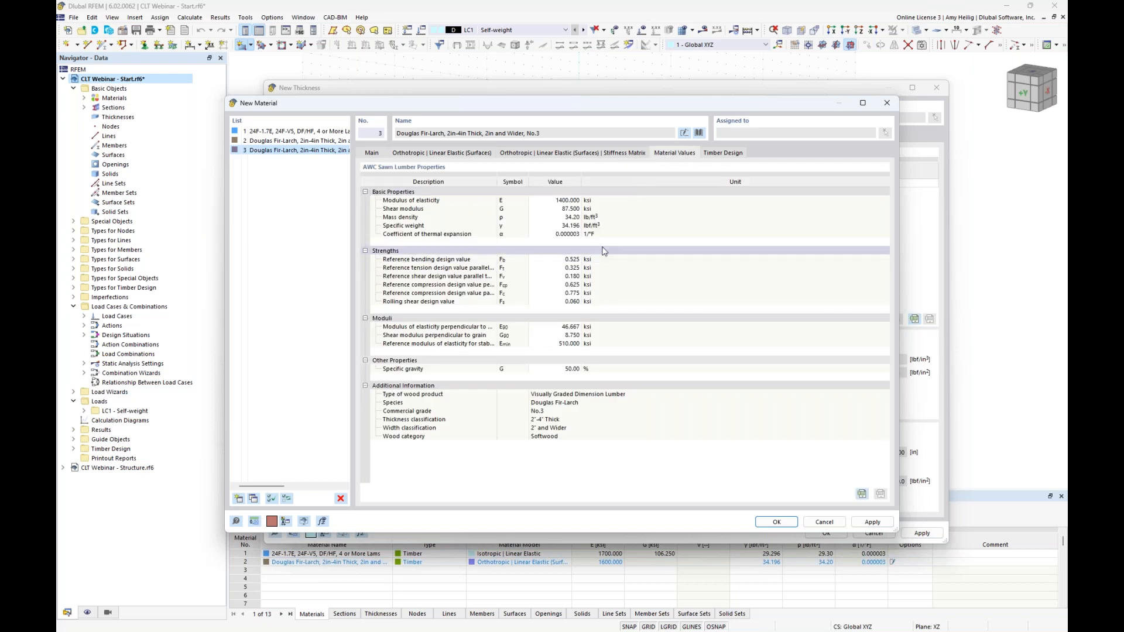
{"action": "left_click", "coordinate": [377, 156]}
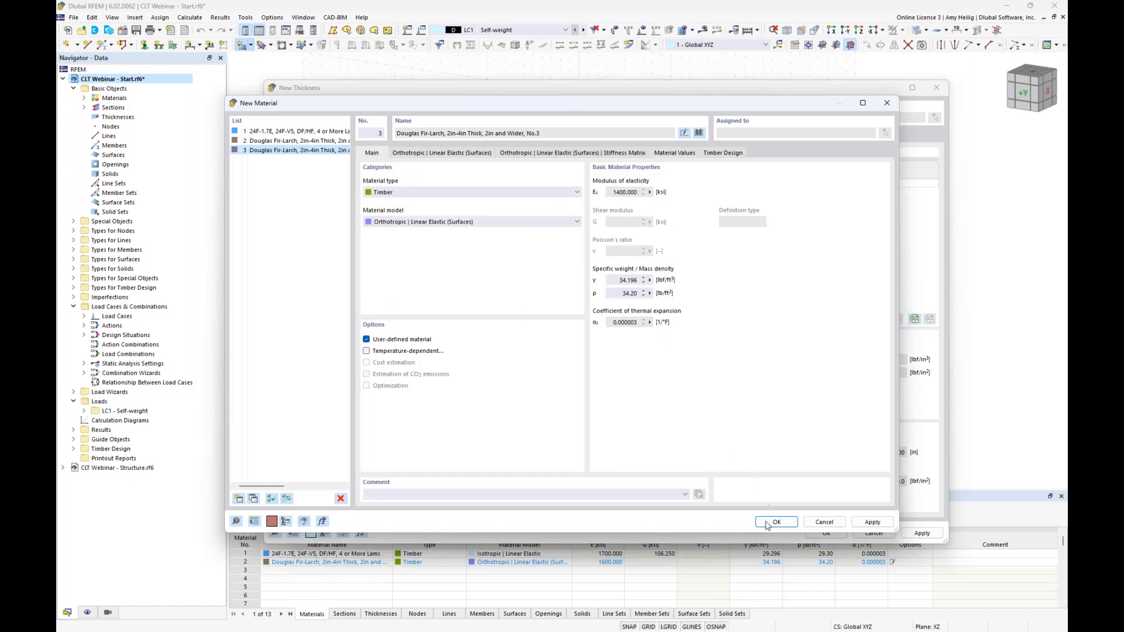
Accept the No.3 material and define layer 1 with the Douglas Fir-Larch No.2 material, 1.5 in thick
{"action": "key", "text": "Return"}
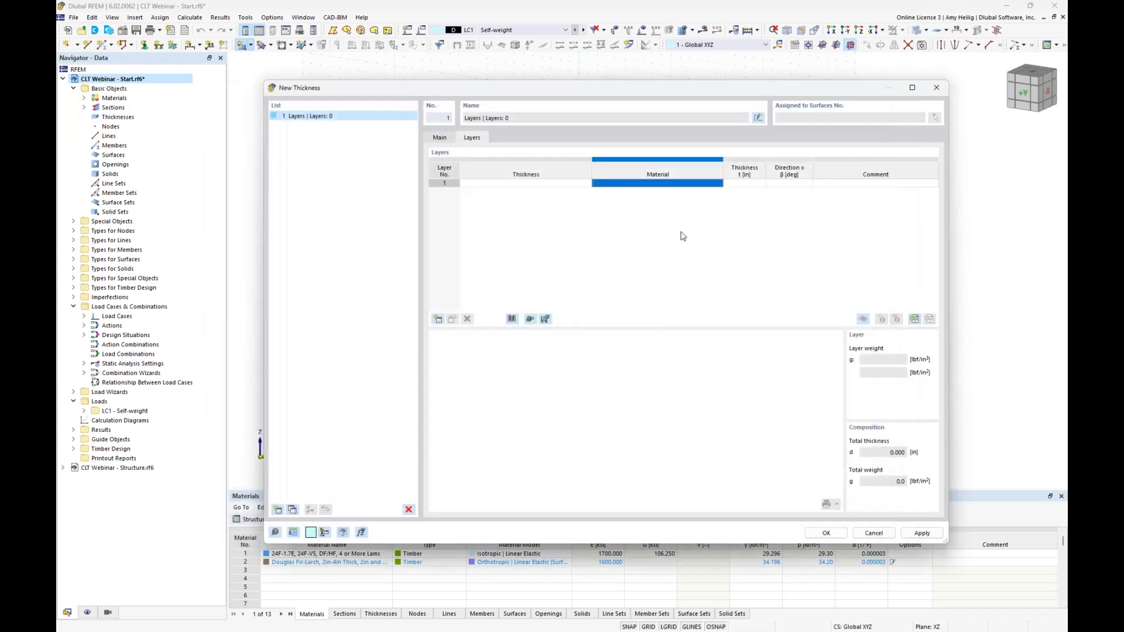
{"action": "left_click", "coordinate": [708, 183]}
{"action": "left_click", "coordinate": [719, 183]}
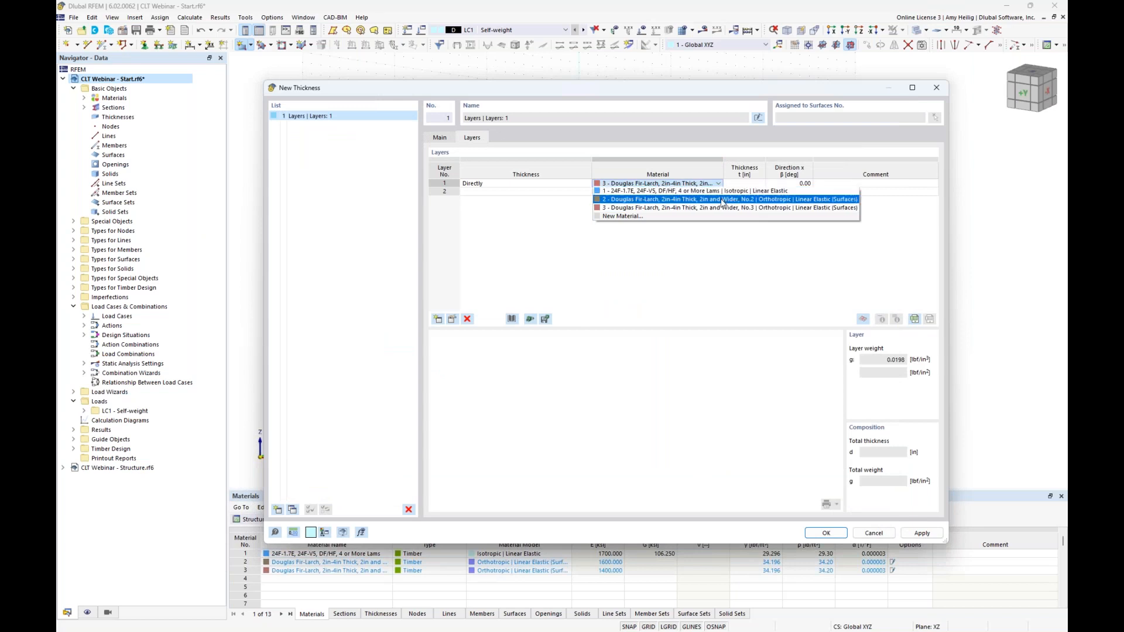
{"action": "left_click", "coordinate": [723, 199]}
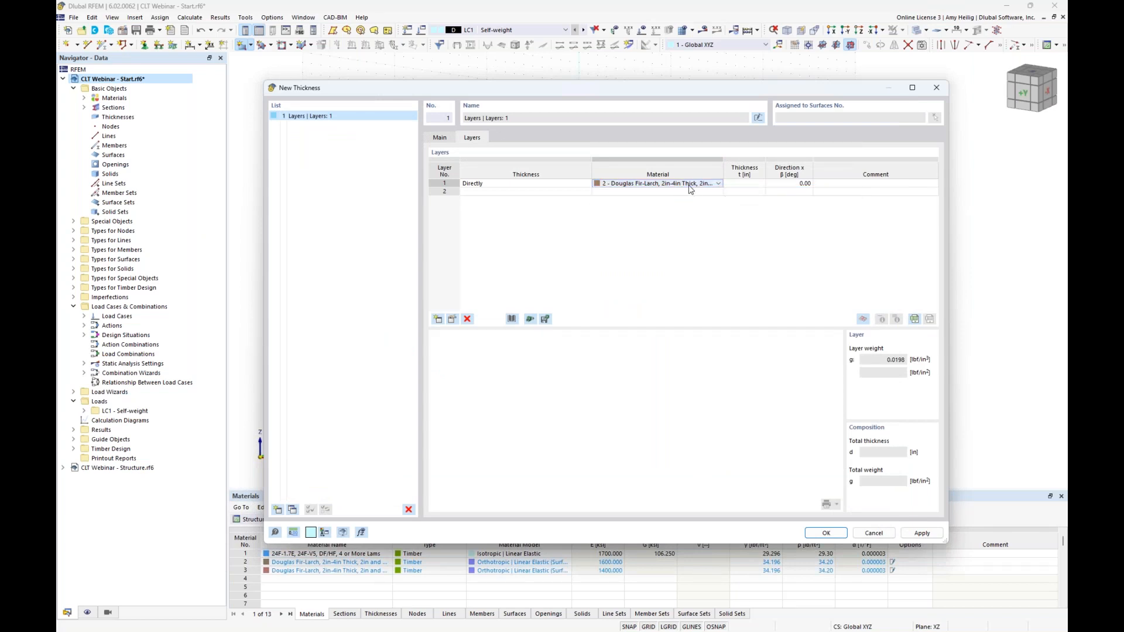
{"action": "left_click", "coordinate": [741, 184]}
{"action": "type", "text": "1.5"}
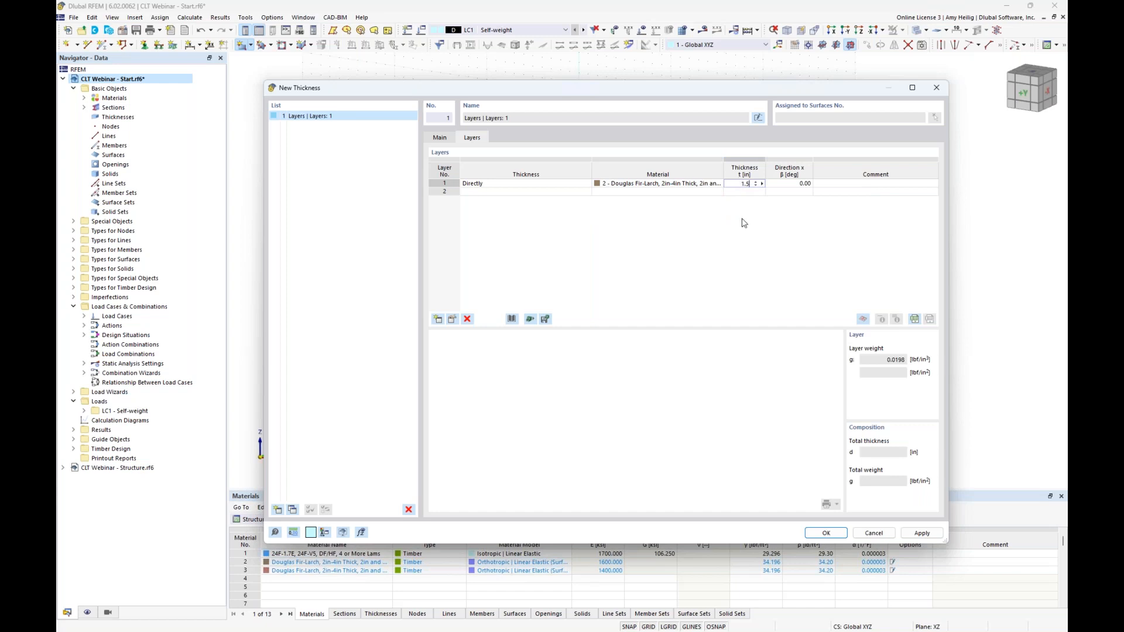
{"action": "left_click", "coordinate": [786, 183]}
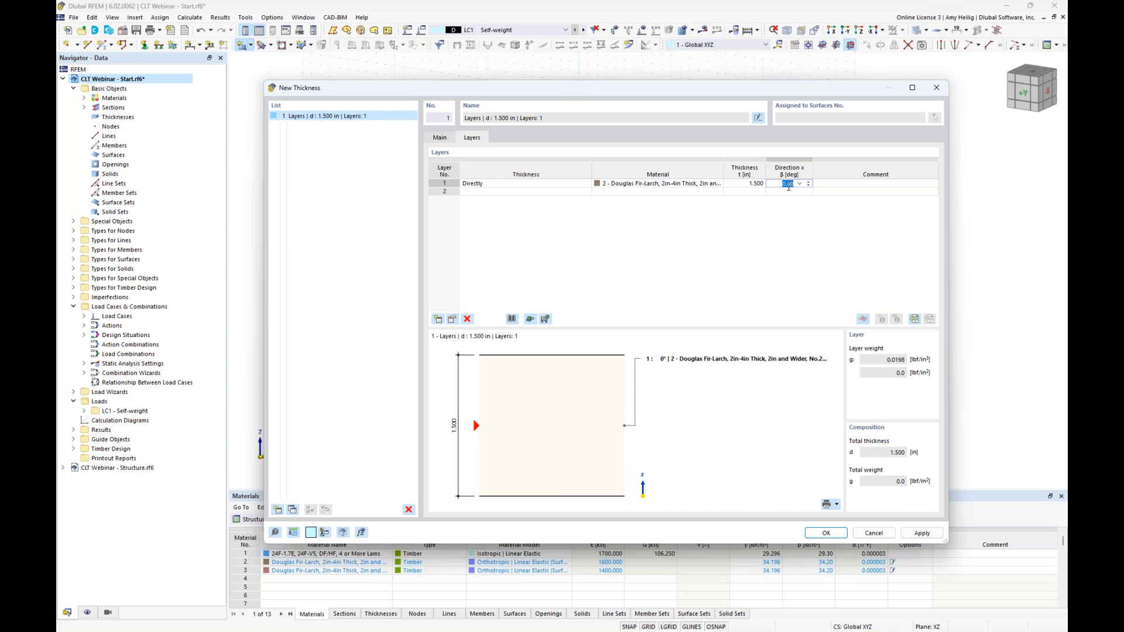
Add layer 2 with the Douglas Fir-Larch No.3 material, 1.5 in thick and oriented at 90 degrees
{"action": "left_click", "coordinate": [720, 193]}
{"action": "left_click", "coordinate": [719, 193]}
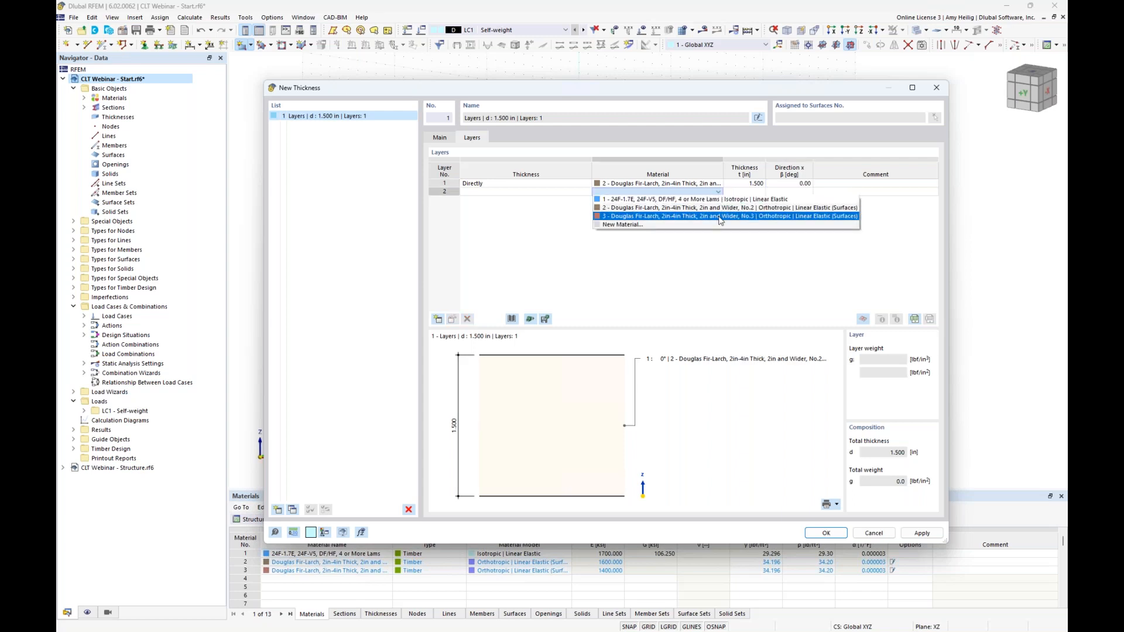
{"action": "left_click", "coordinate": [720, 220]}
{"action": "left_click", "coordinate": [756, 193]}
{"action": "type", "text": "1.5"}
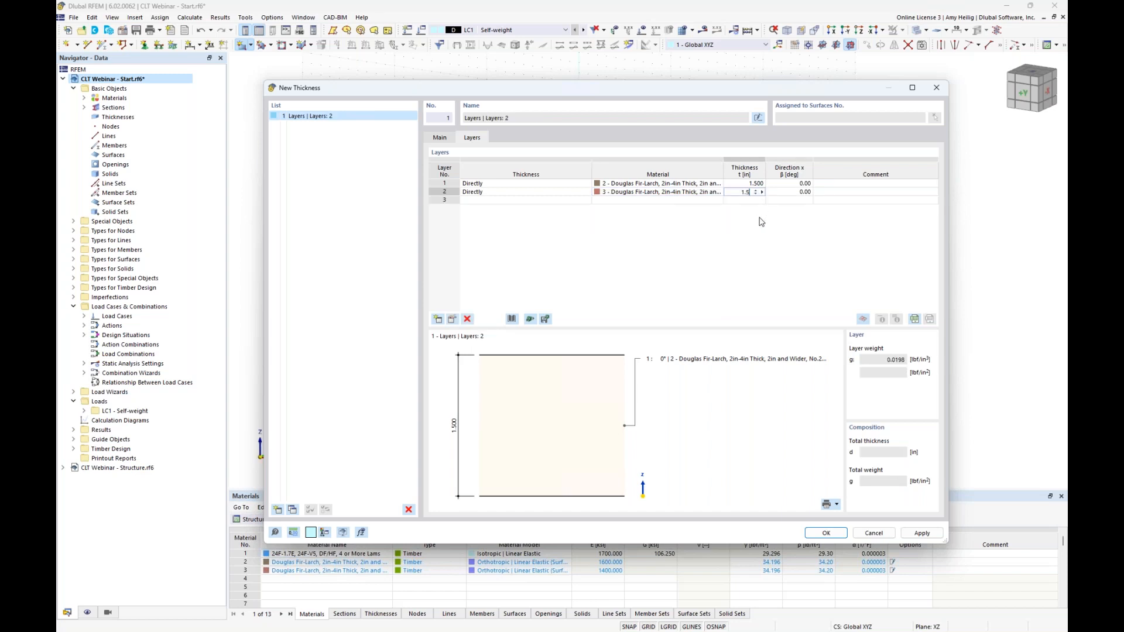
{"action": "left_click", "coordinate": [779, 193]}
{"action": "left_click", "coordinate": [800, 192]}
{"action": "left_click", "coordinate": [785, 209]}
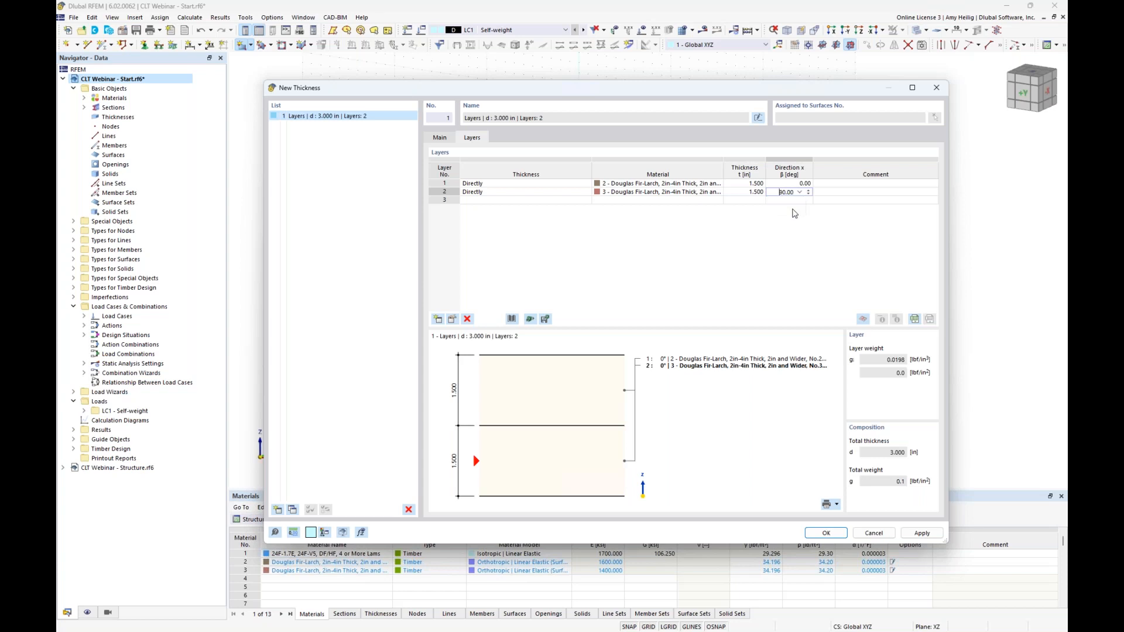
Add layer 3 with the Douglas Fir-Larch No.2 material and a thickness of 1.5 in
{"action": "left_click", "coordinate": [712, 201]}
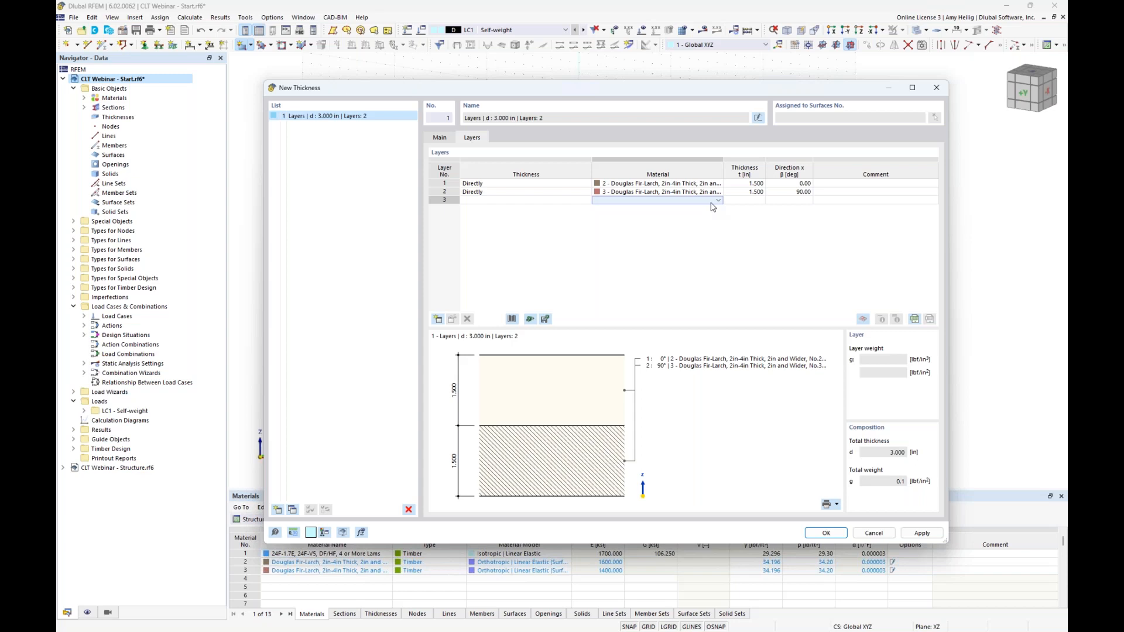
{"action": "left_click", "coordinate": [717, 201]}
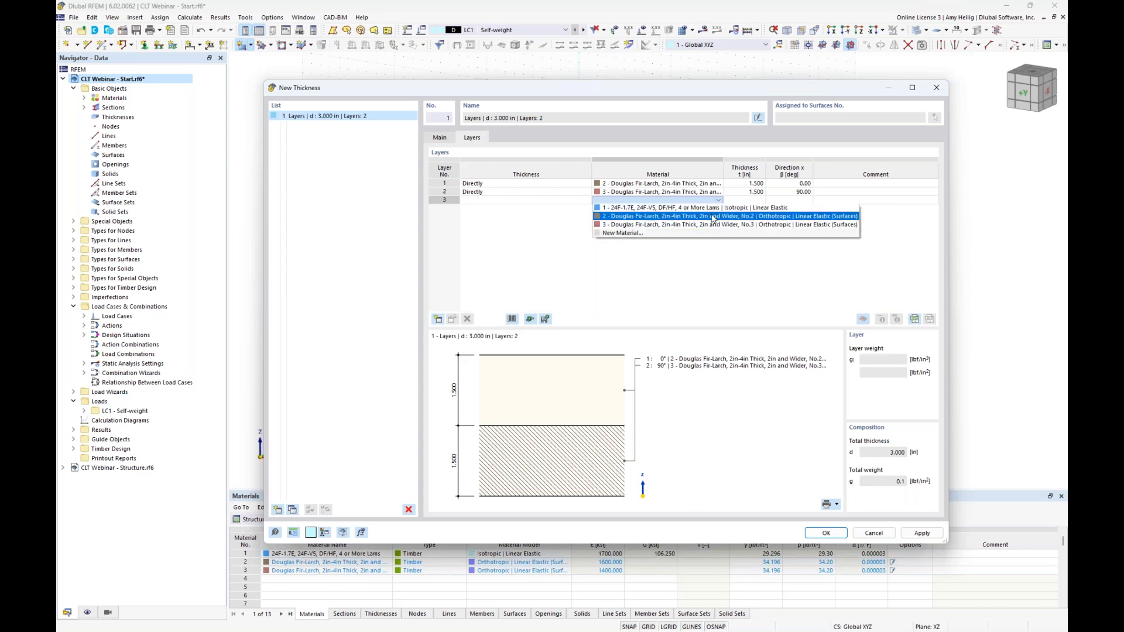
{"action": "left_click", "coordinate": [713, 218]}
{"action": "left_click", "coordinate": [757, 200]}
{"action": "type", "text": "1.5"}
{"action": "left_click", "coordinate": [755, 193]}
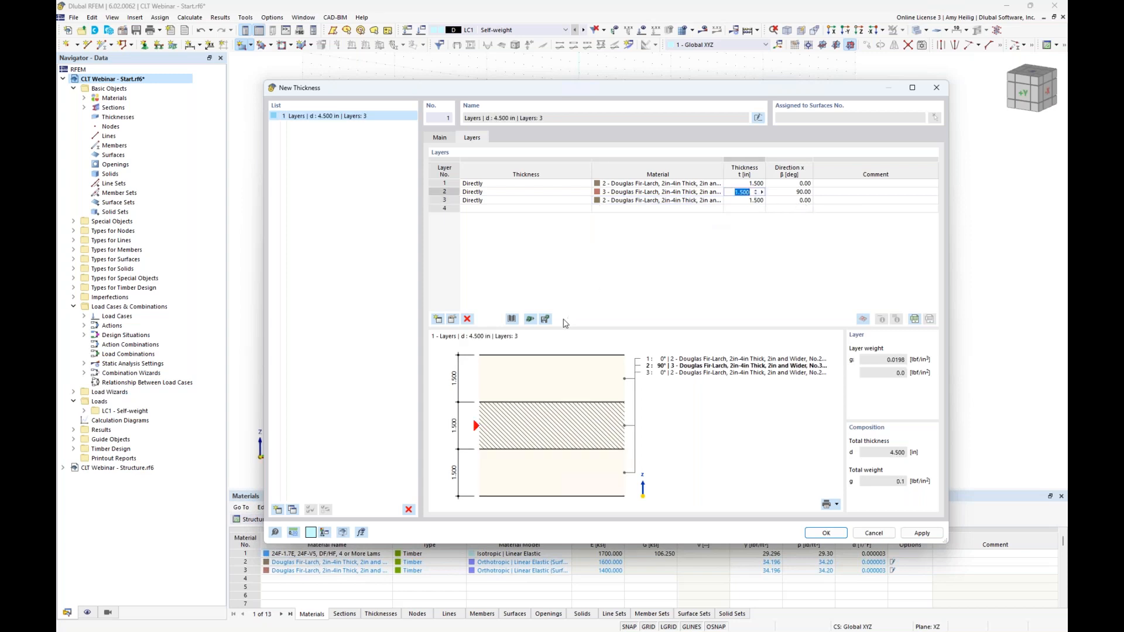
{"action": "left_click", "coordinate": [545, 320]}
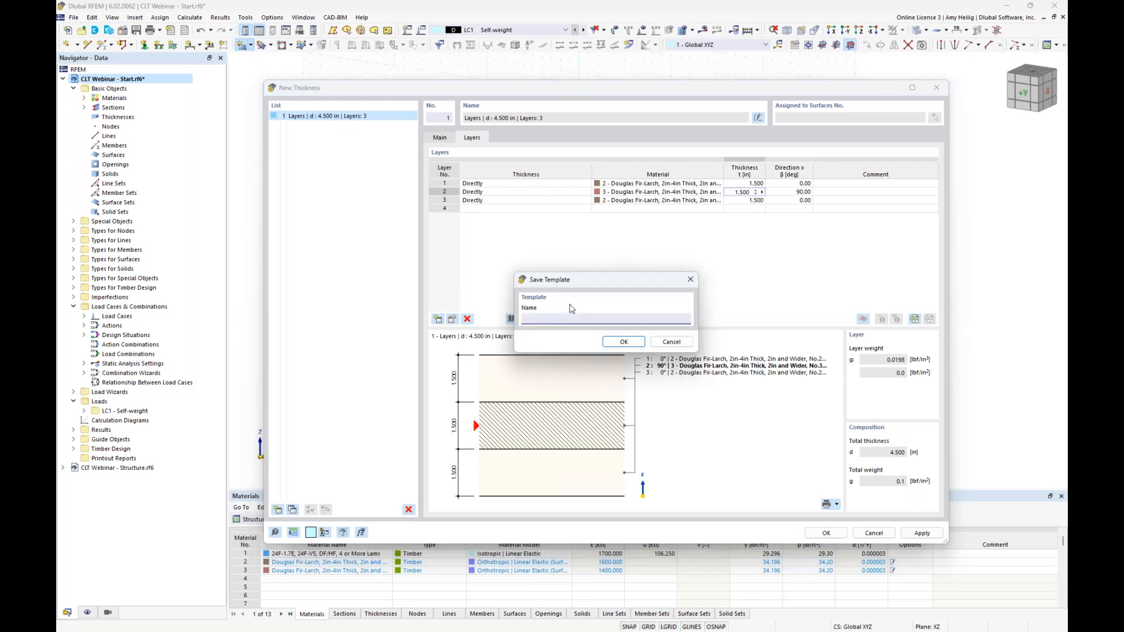
{"action": "left_click_drag", "start_coordinate": [578, 282], "coordinate": [614, 249]}
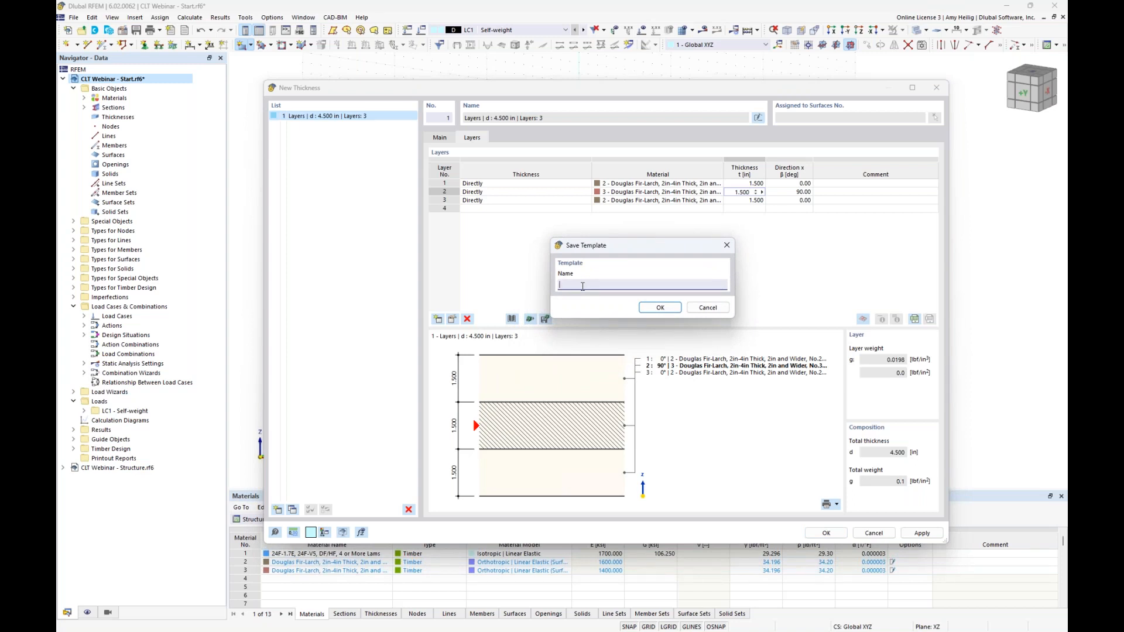
{"action": "left_click", "coordinate": [707, 308]}
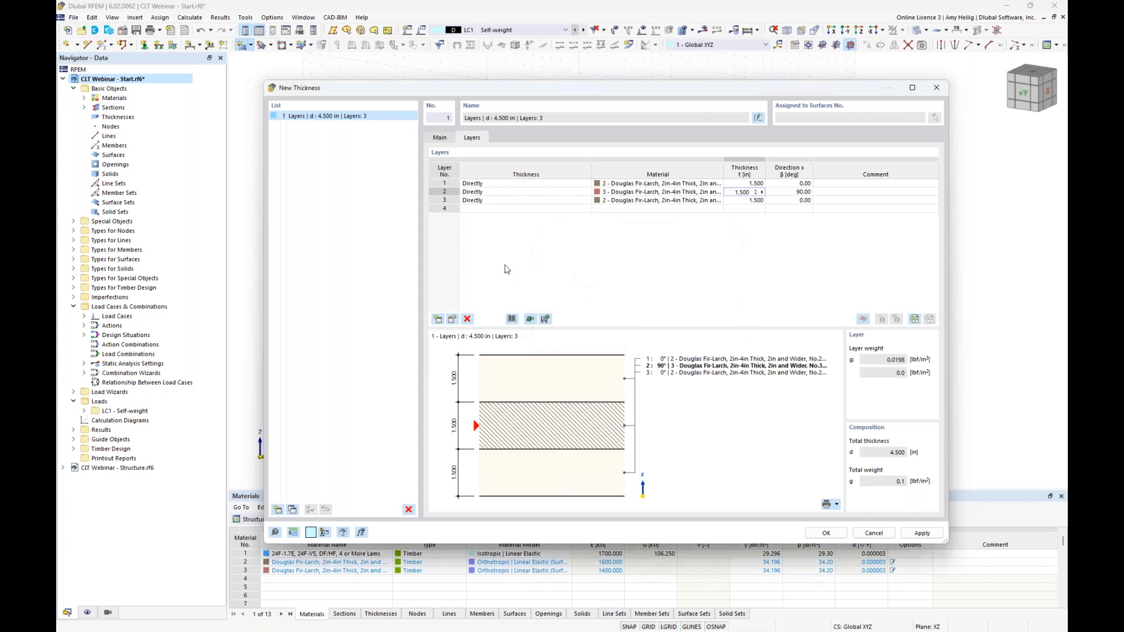
Delete all three manually defined layers from the thickness
{"action": "left_click", "coordinate": [455, 202]}
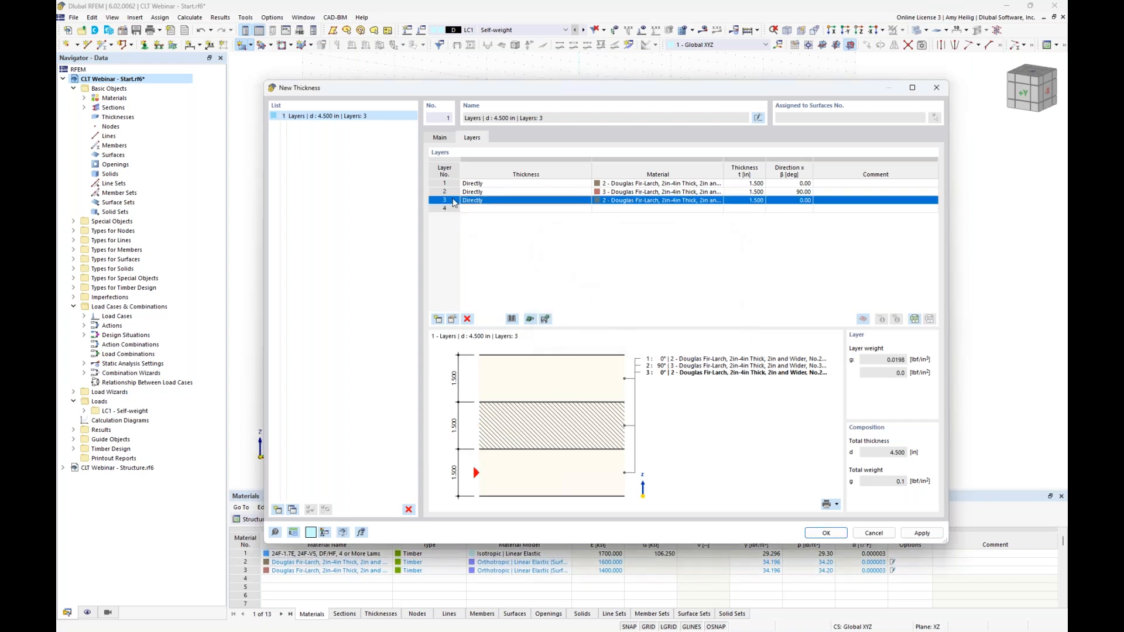
{"action": "left_click", "coordinate": [468, 320]}
{"action": "left_click", "coordinate": [468, 320]}
{"action": "left_click", "coordinate": [467, 319]}
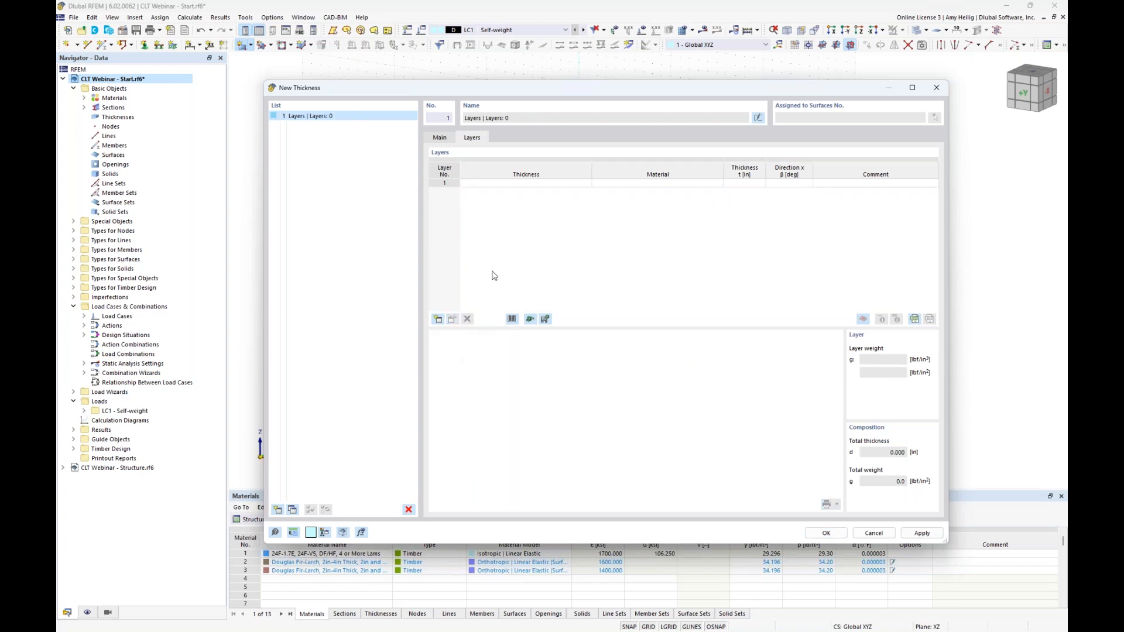
Load the X-Lam 105-3s (4 1/8 in) composition by Nordic Structures (USA) from the library, filtered to the United States region
{"action": "left_click", "coordinate": [511, 319]}
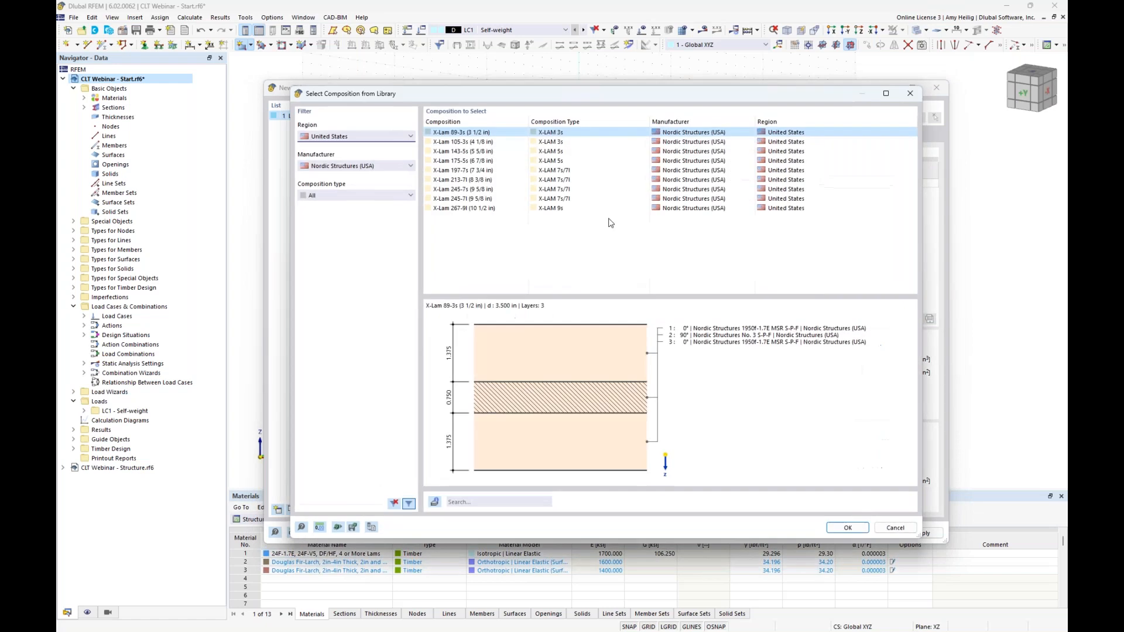
{"action": "left_click", "coordinate": [387, 168]}
{"action": "left_click", "coordinate": [383, 174]}
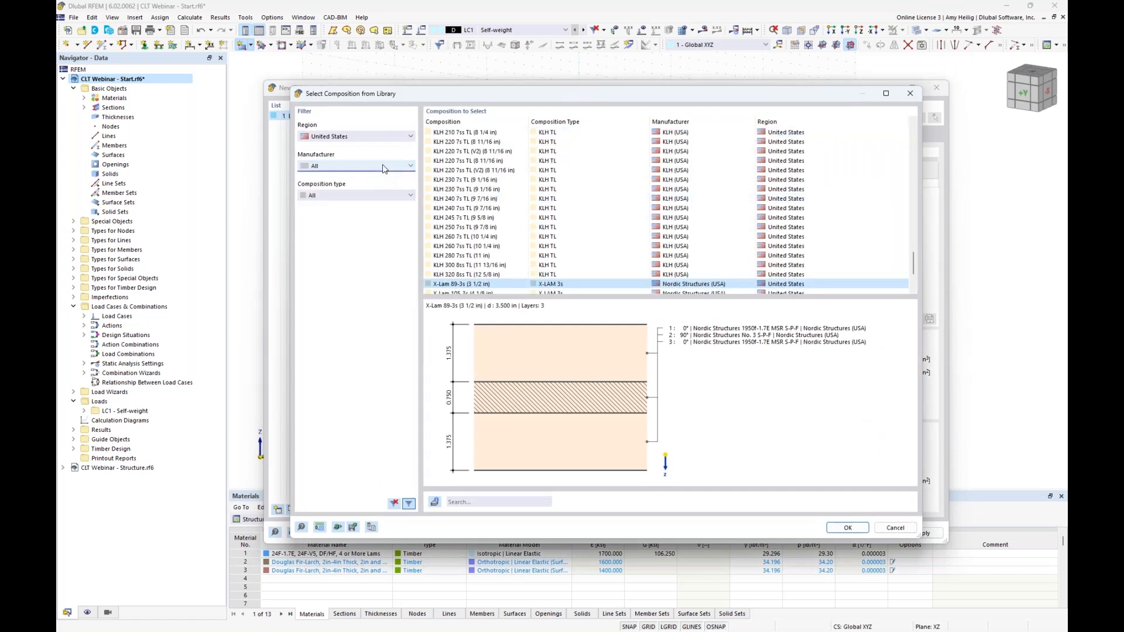
{"action": "left_click", "coordinate": [383, 138]}
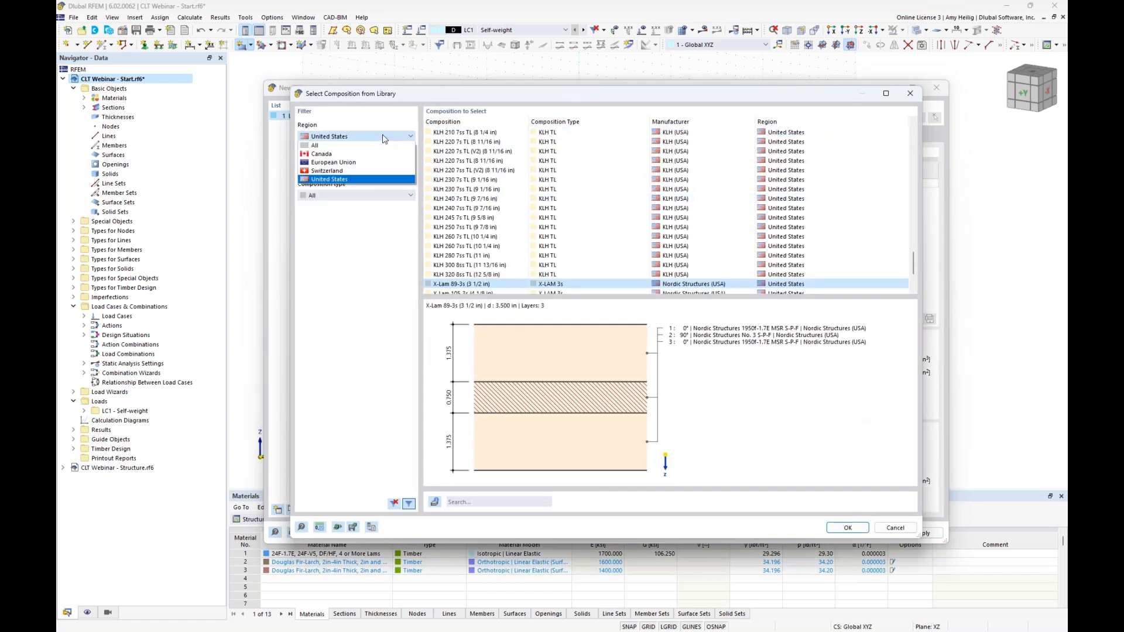
{"action": "left_click", "coordinate": [376, 179]}
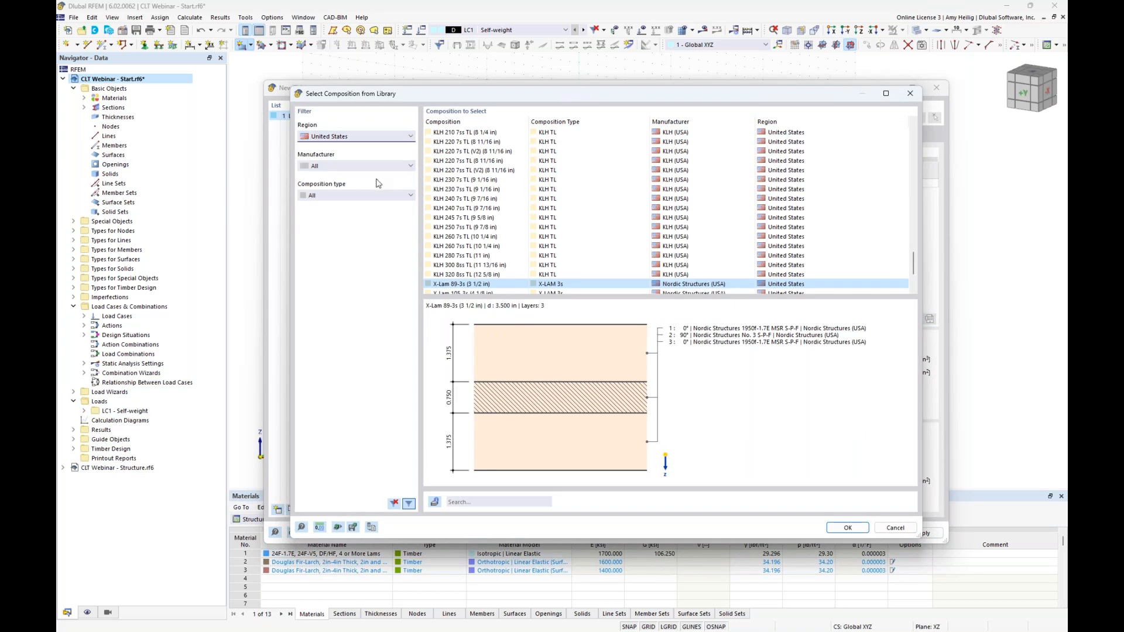
{"action": "left_click", "coordinate": [385, 166]}
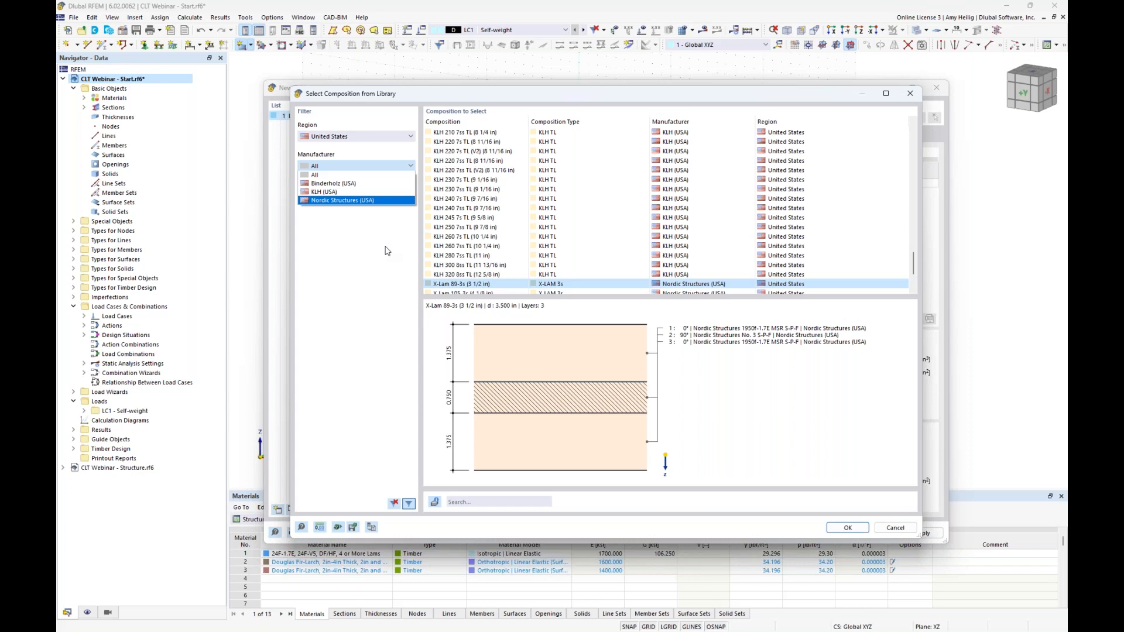
{"action": "left_click", "coordinate": [382, 202]}
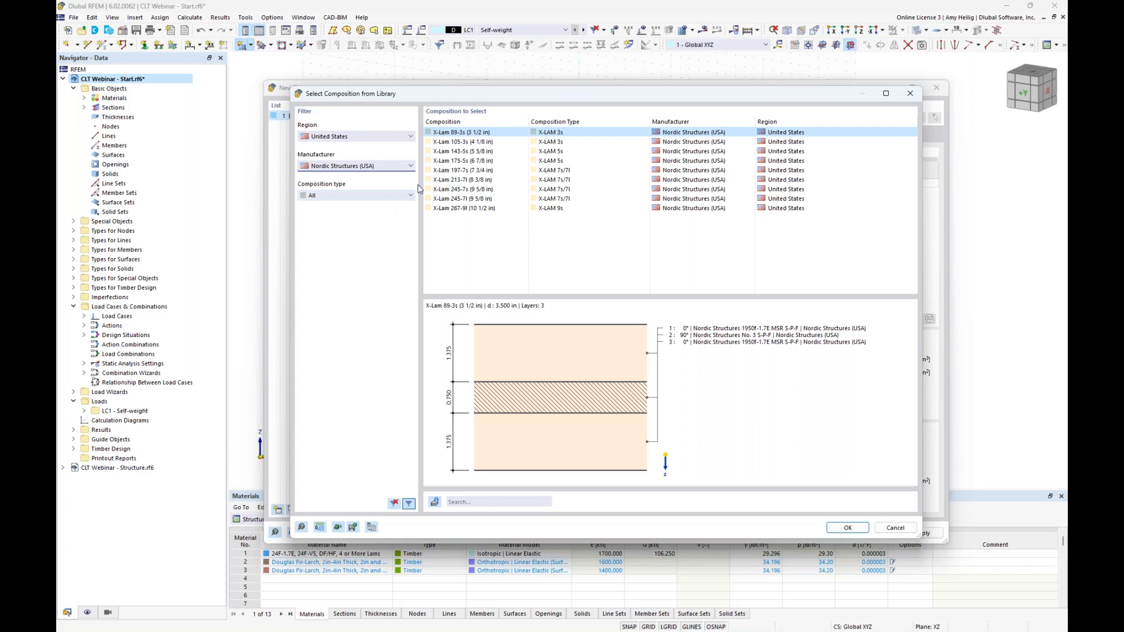
{"action": "left_click", "coordinate": [482, 143]}
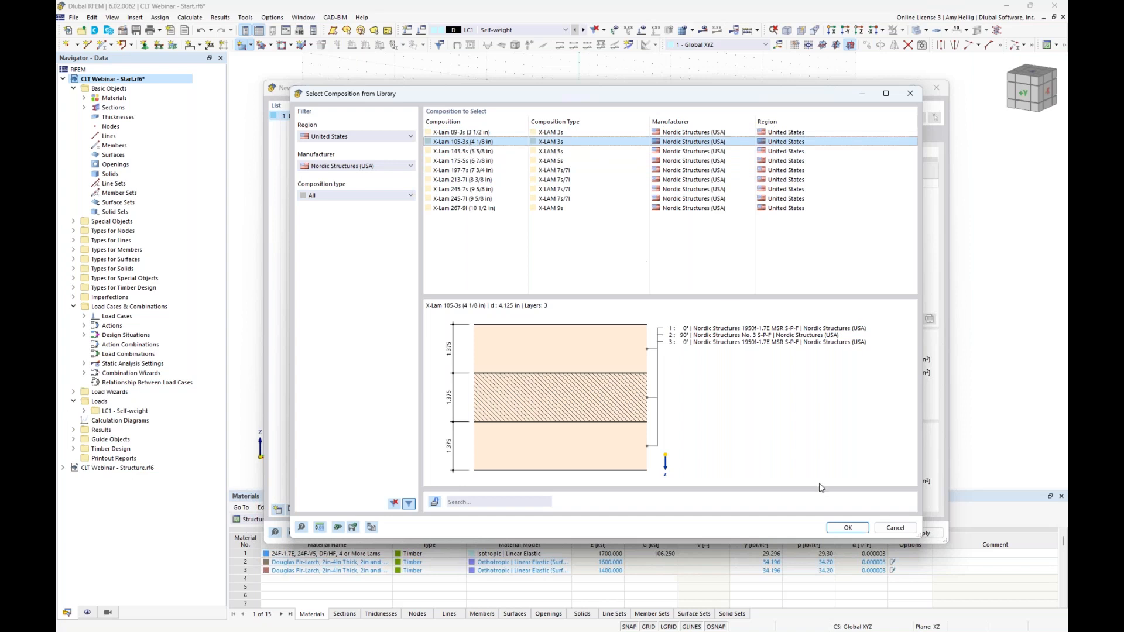
{"action": "left_click", "coordinate": [845, 525]}
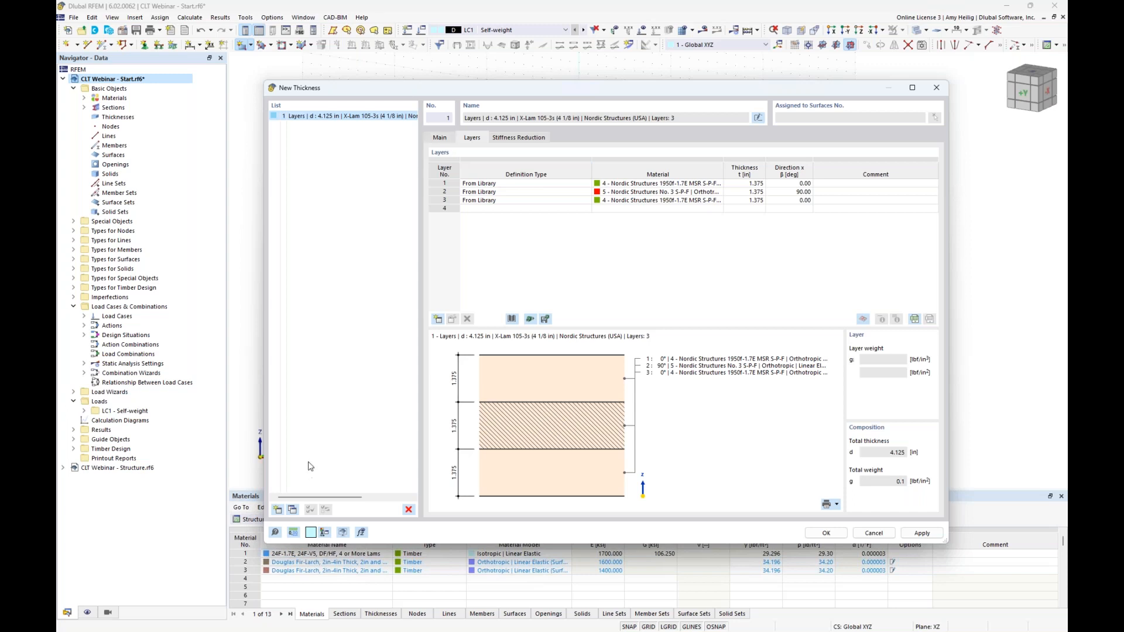
Copy the thickness and assign the copy the library composition X-Lam 175-5s (6 7/8 in) by Nordic Structures (USA)
{"action": "left_click", "coordinate": [292, 510]}
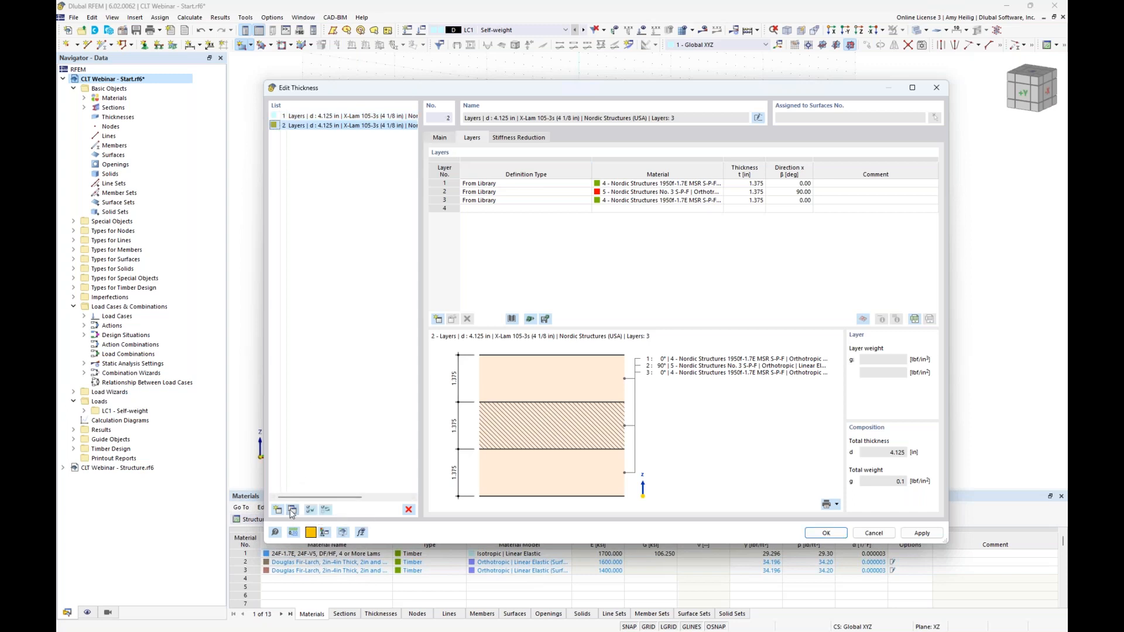
{"action": "left_click", "coordinate": [513, 320]}
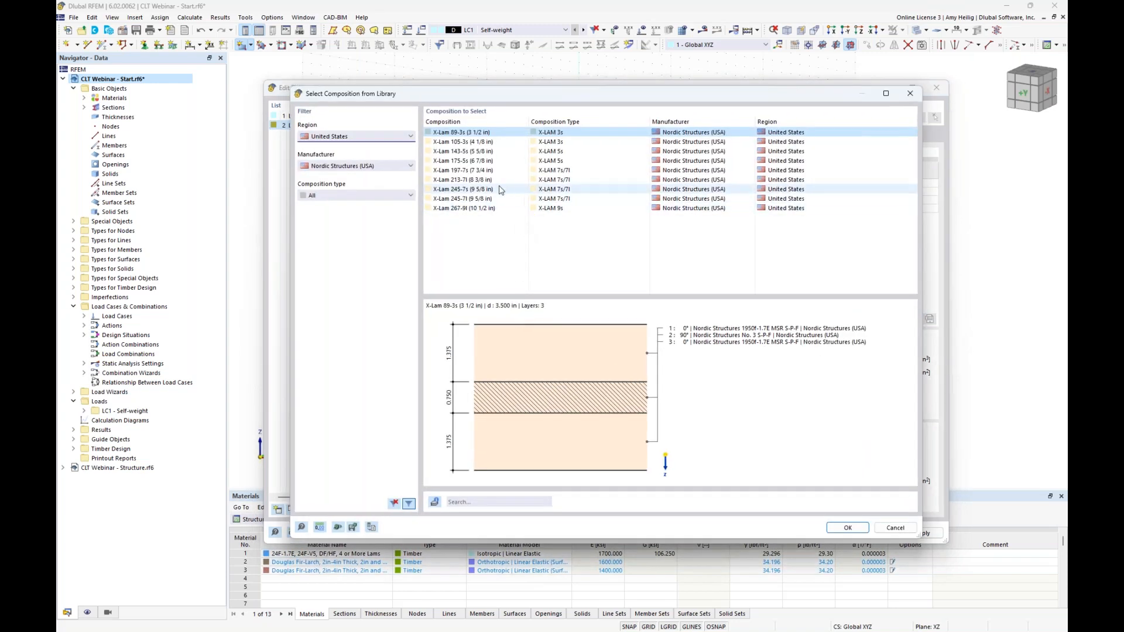
{"action": "left_click", "coordinate": [481, 162]}
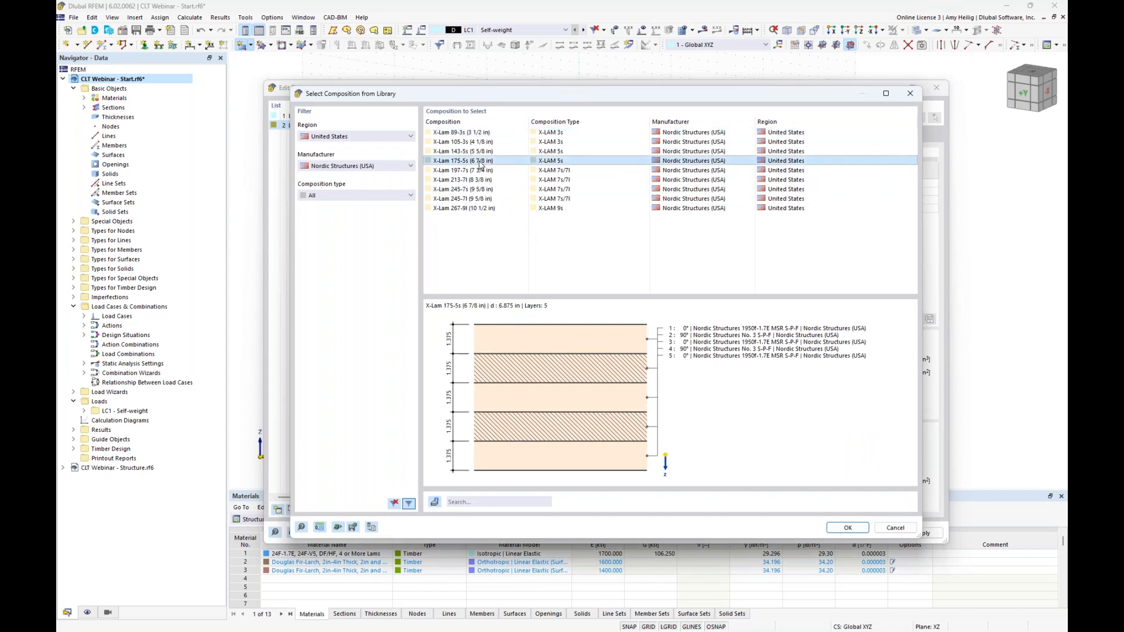
{"action": "left_click", "coordinate": [842, 528]}
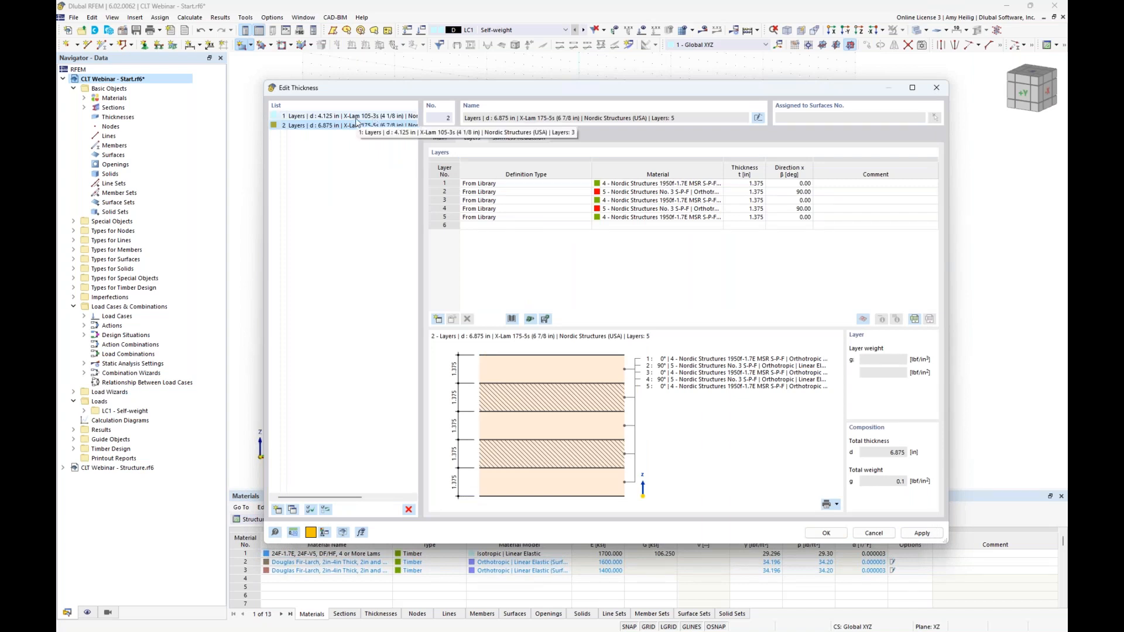
Examine the stiffness reduction option and the stiffness matrix multipliers of the five-layer thickness
{"action": "left_click", "coordinate": [444, 138]}
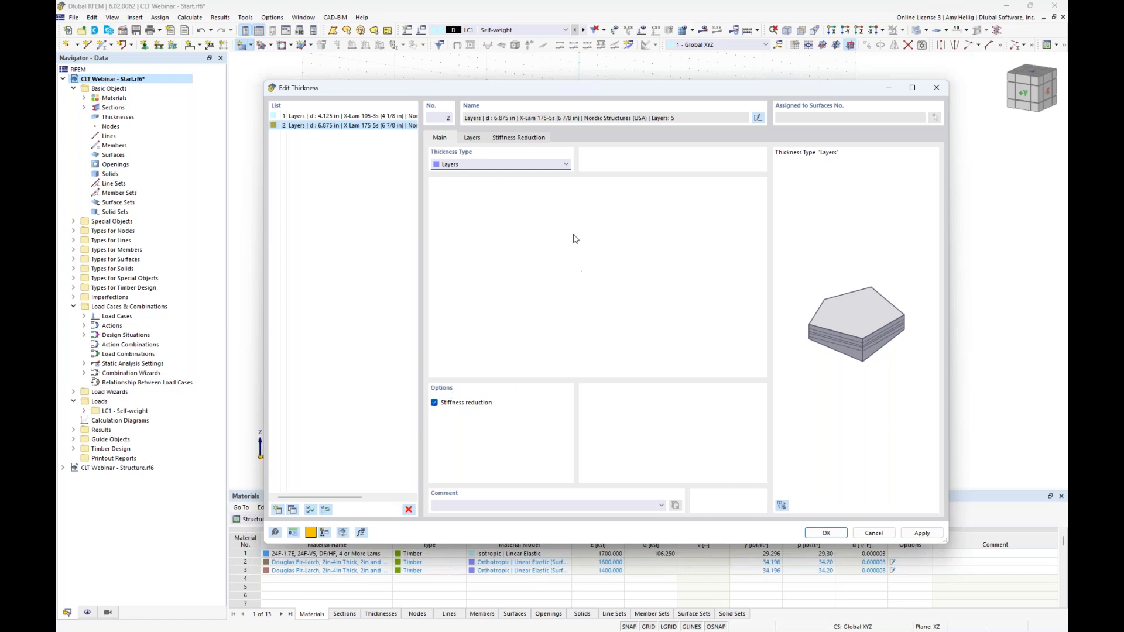
{"action": "left_click", "coordinate": [531, 139]}
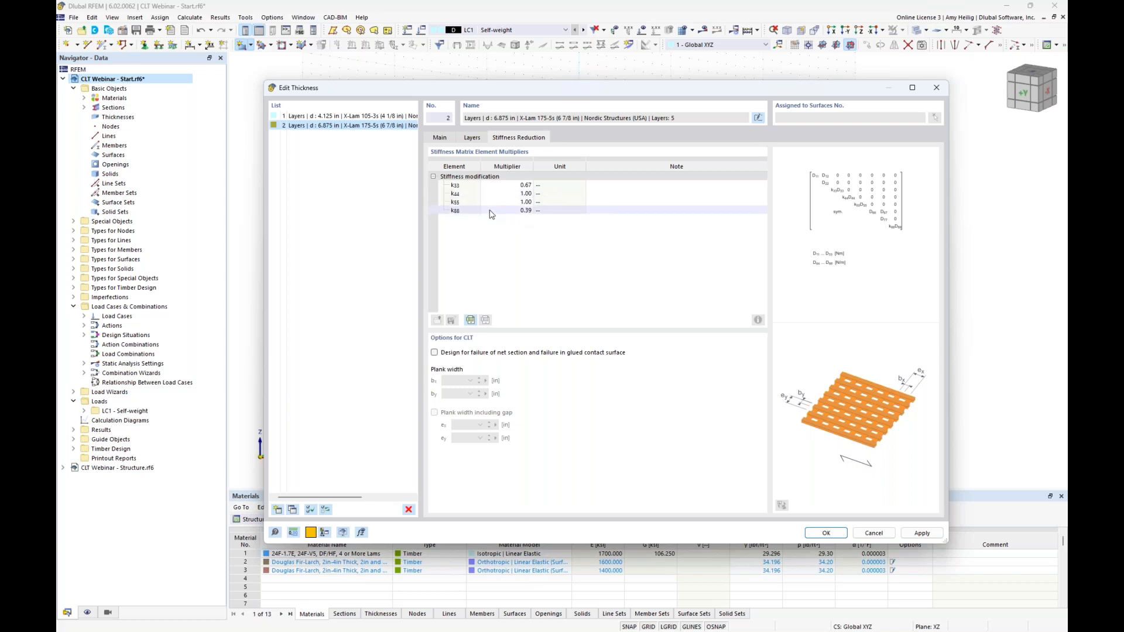
Switch to the browser and read the Dlubal FAQ on stiffness reduction factors k33 and k88, including its Excel download
{"action": "key", "text": "alt+Tab"}
{"action": "key", "text": "super+Tab"}
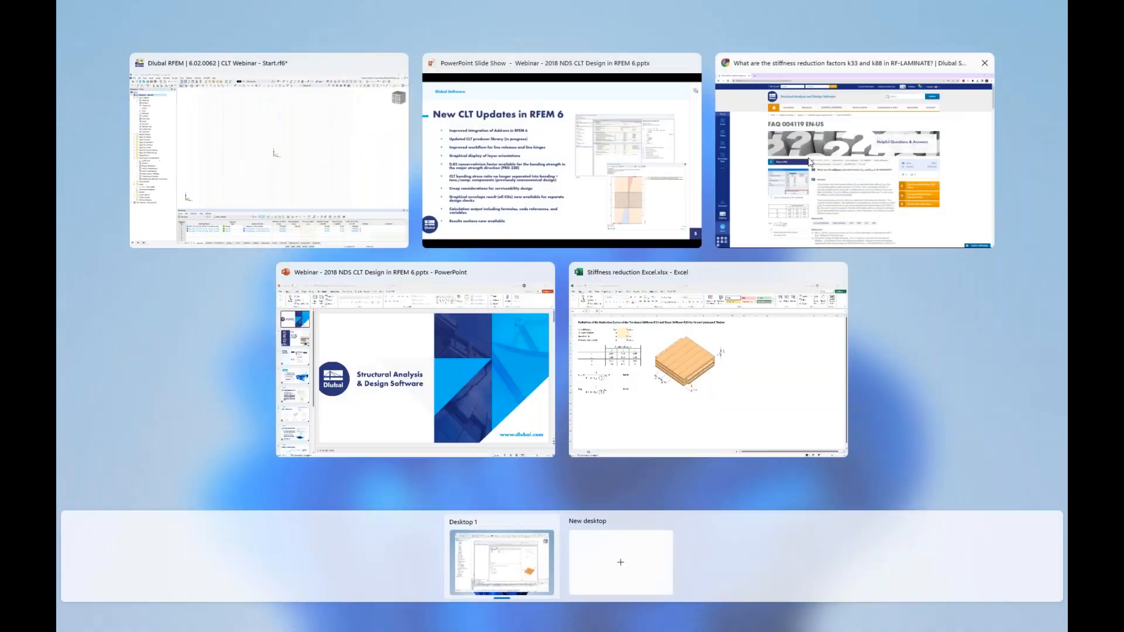
{"action": "left_click", "coordinate": [810, 161]}
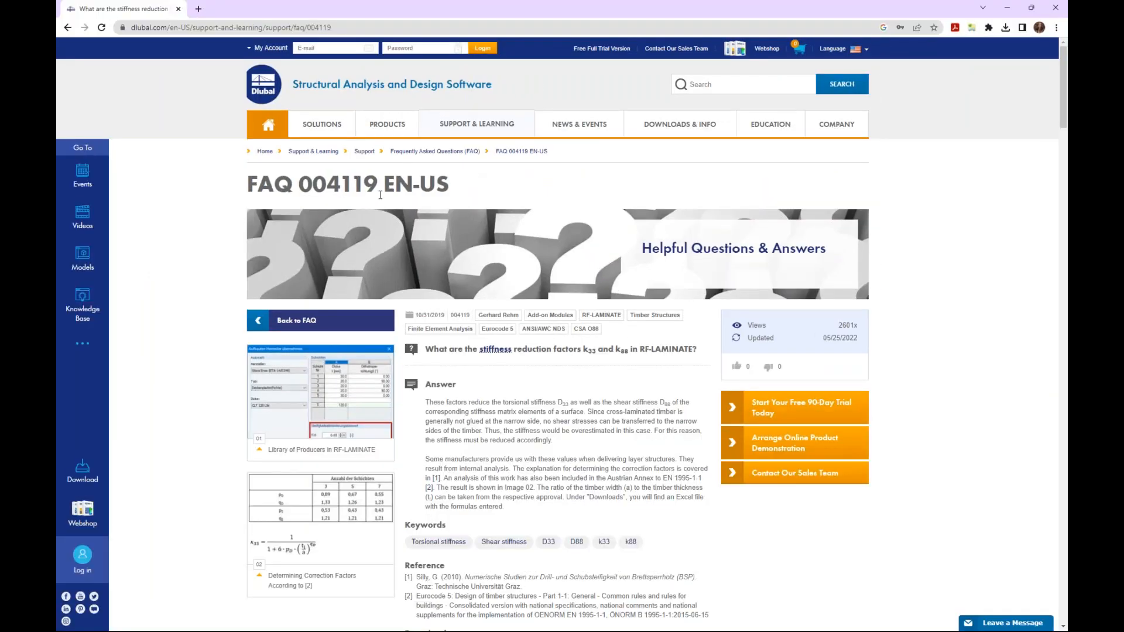
{"action": "scroll", "coordinate": [380, 195], "scroll_direction": "down", "scroll_amount": 2}
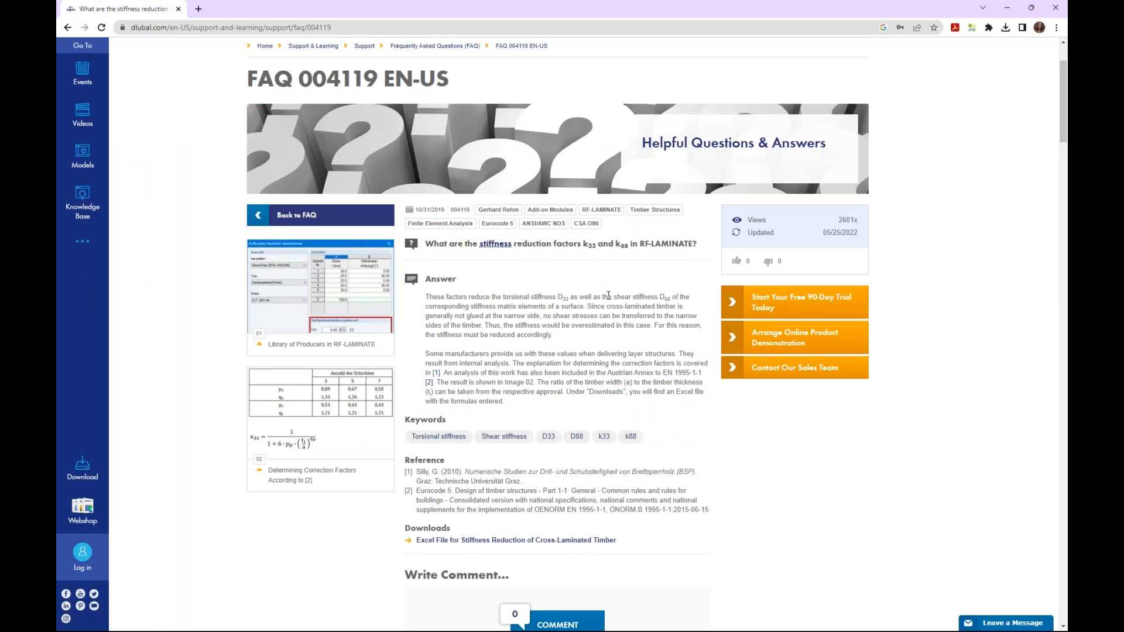
{"action": "scroll", "coordinate": [608, 296], "scroll_direction": "down", "scroll_amount": 2}
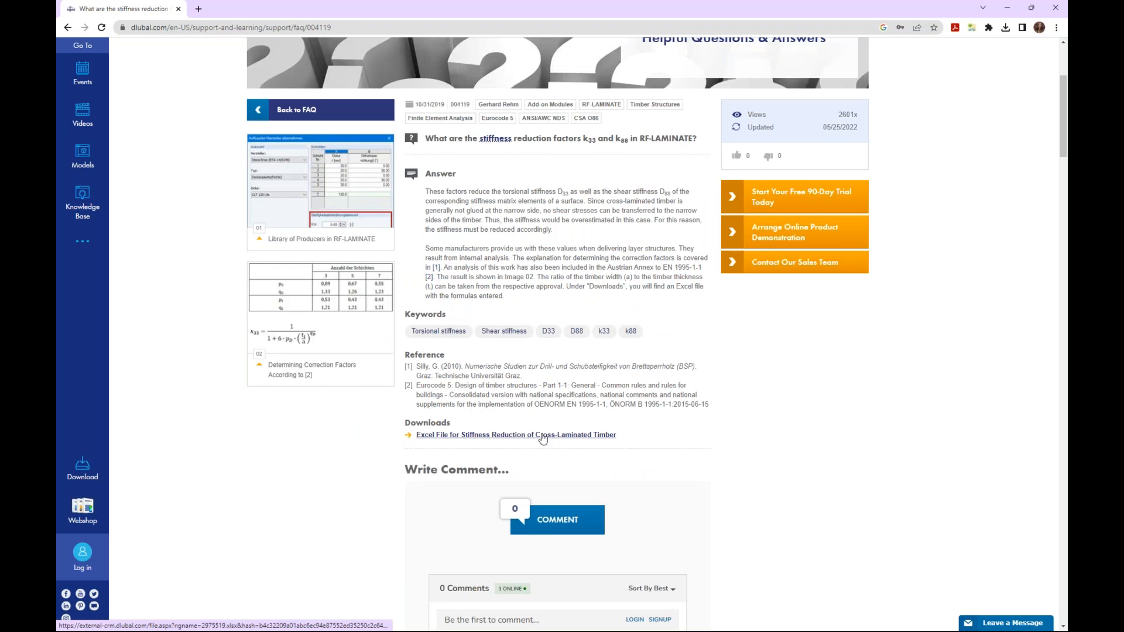
Switch to the stiffness reduction workbook in Excel, examine the k33 and k88 calculation, and return to RFEM
{"action": "key", "text": "super+Tab"}
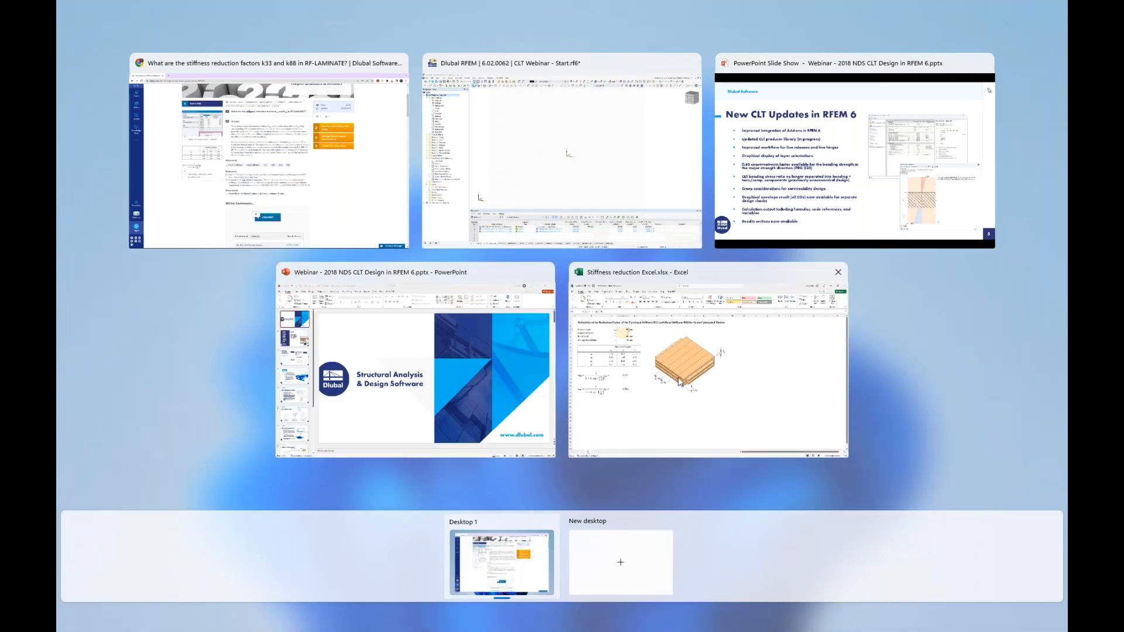
{"action": "left_click", "coordinate": [680, 382]}
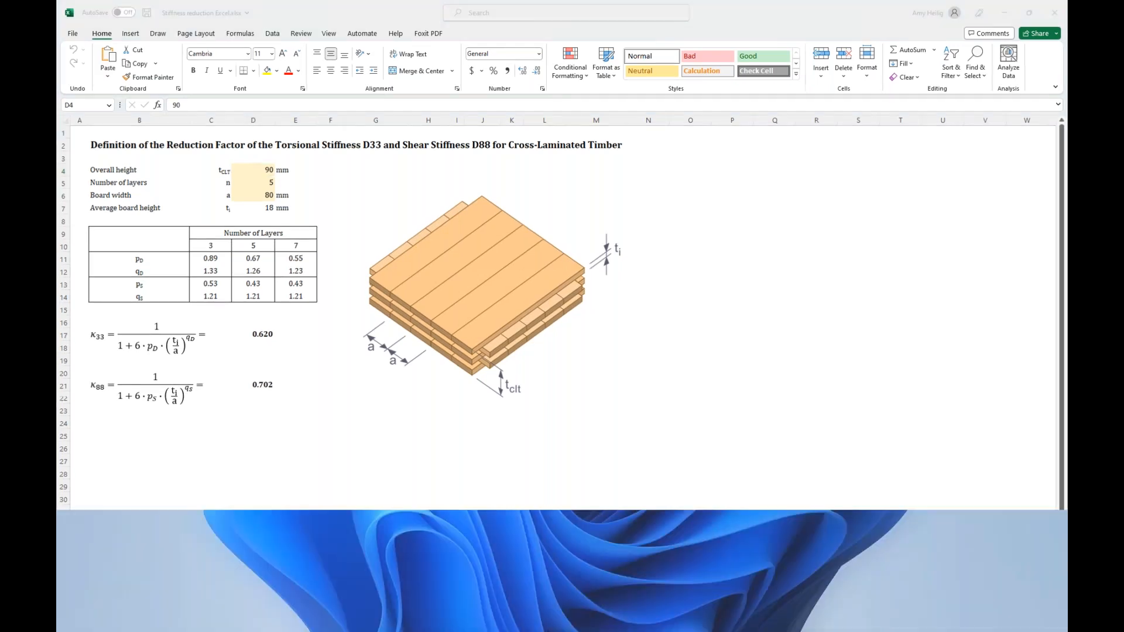
{"action": "key", "text": "super+Tab"}
{"action": "left_click", "coordinate": [775, 172]}
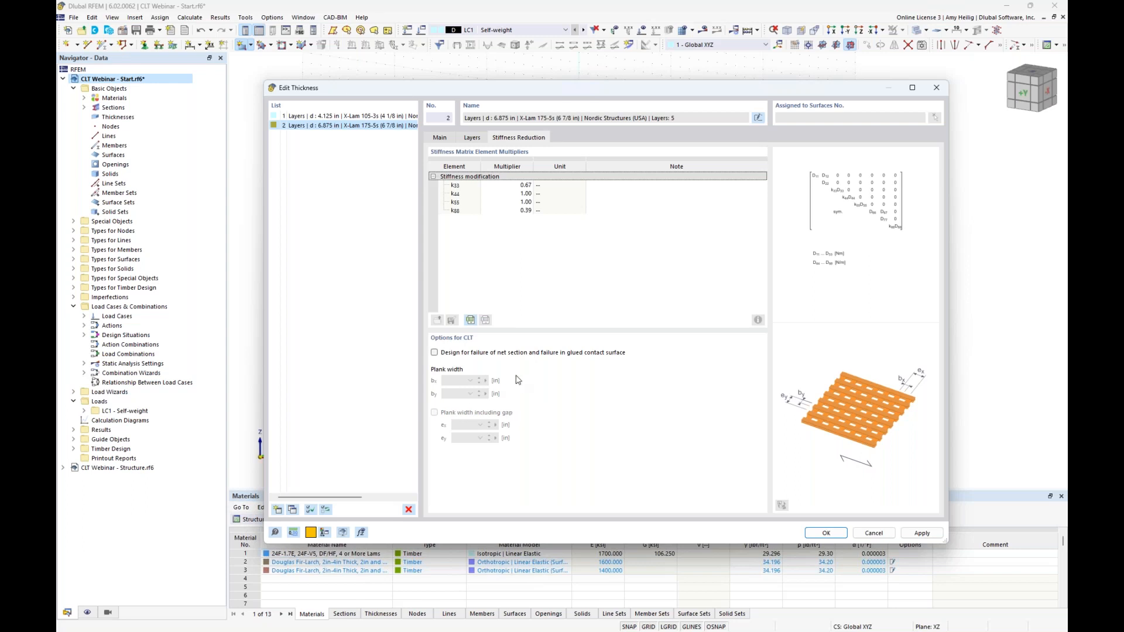
Switch to the webinar slide show and advance to the Shear Failure Modes slide
{"action": "key", "text": "alt+Tab"}
{"action": "key", "text": "super+Tab"}
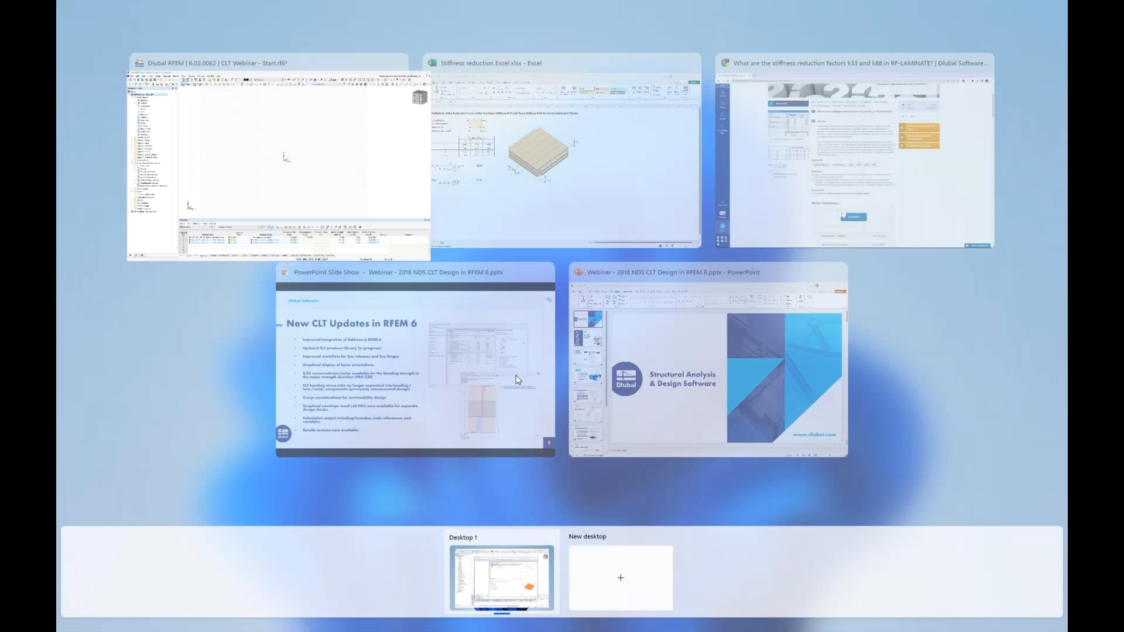
{"action": "left_click", "coordinate": [483, 365]}
{"action": "key", "text": "Right"}
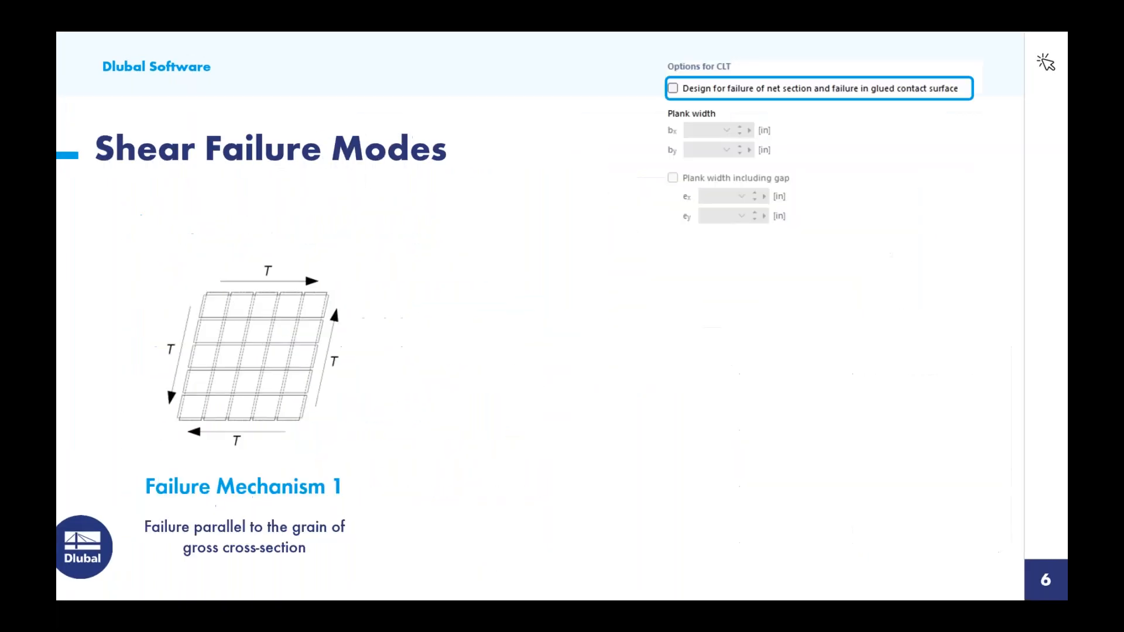
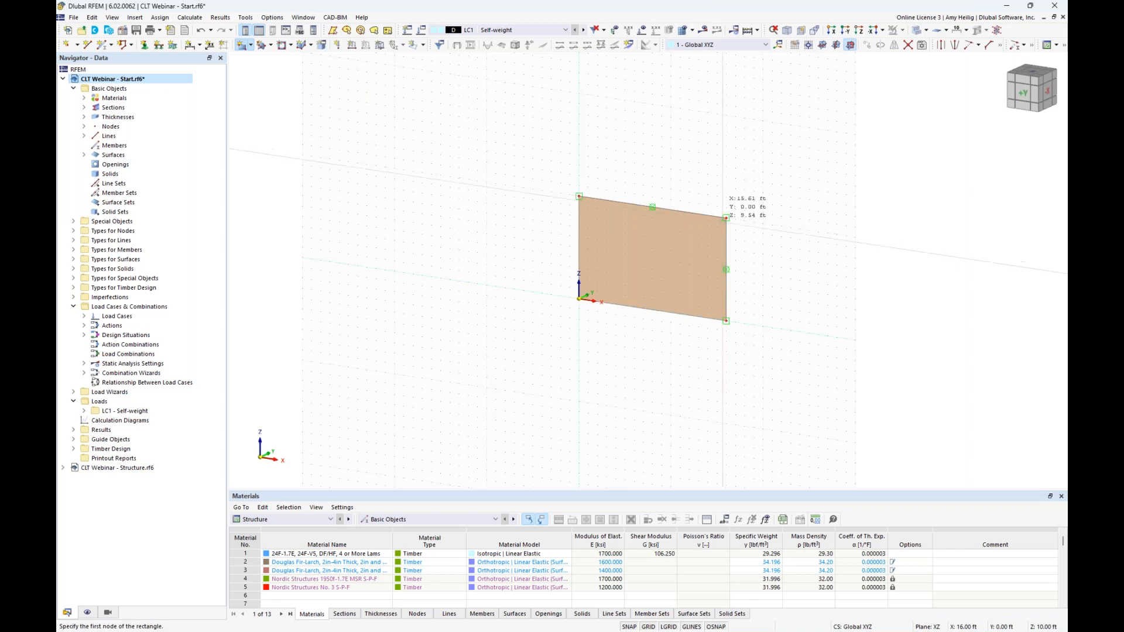
Extend the first wall with a second rectangular wall surface in the XZ plane, 10 ft long and 10 ft high
{"action": "scroll", "coordinate": [688, 244], "scroll_direction": "up", "scroll_amount": 4}
{"action": "middle_click_drag", "start_coordinate": [685, 247], "coordinate": [584, 225]}
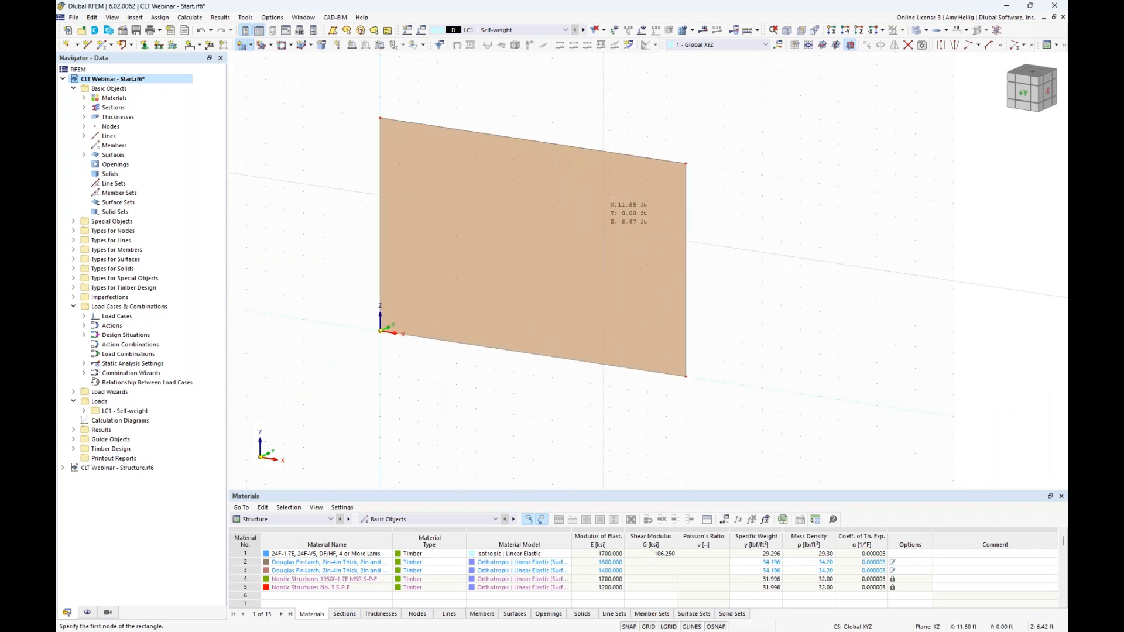
{"action": "left_click", "coordinate": [682, 376]}
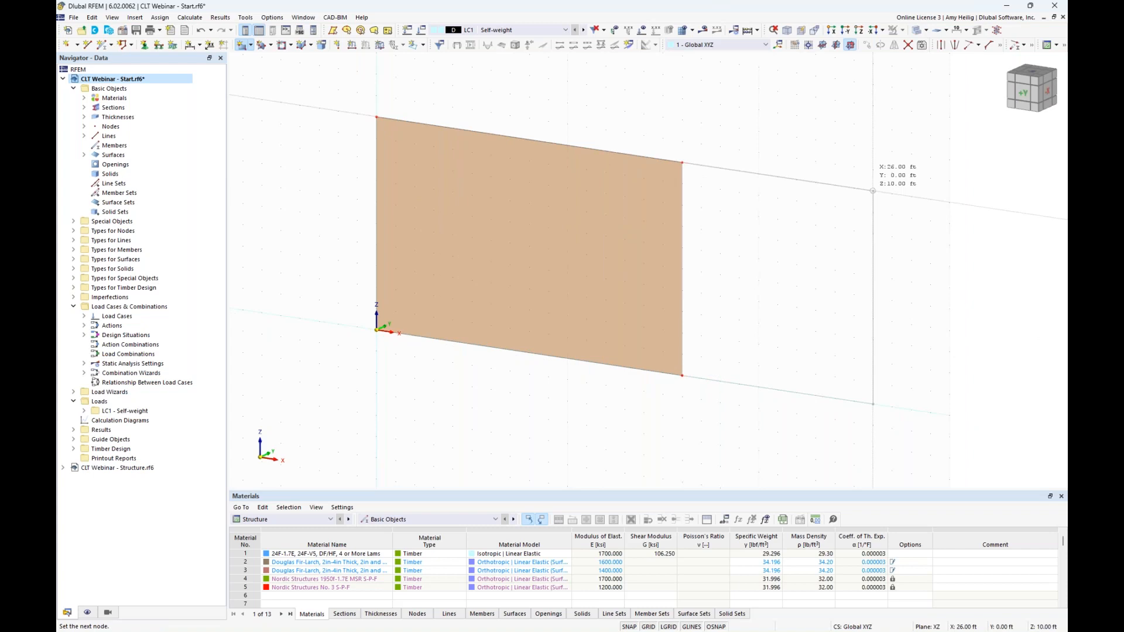
{"action": "left_click", "coordinate": [873, 191]}
Set the work plane to YZ and draw a wall surface from the origin to Y 13 ft, Z 10 ft
{"action": "middle_click_drag", "start_coordinate": [498, 325], "coordinate": [712, 331], "text": "ctrl"}
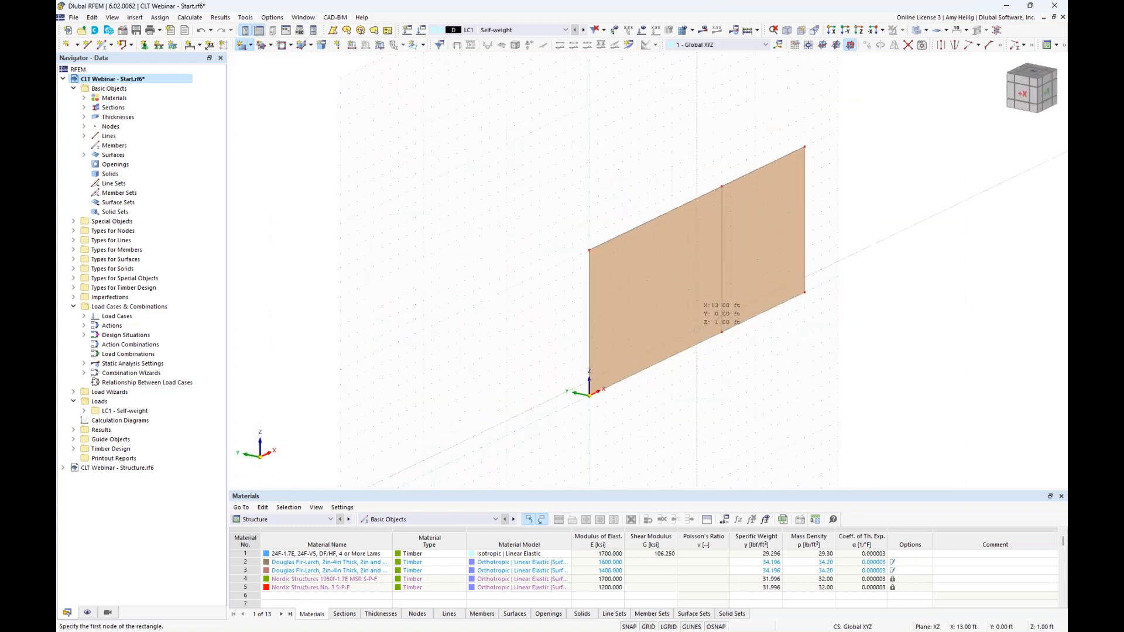
{"action": "left_click", "coordinate": [832, 48]}
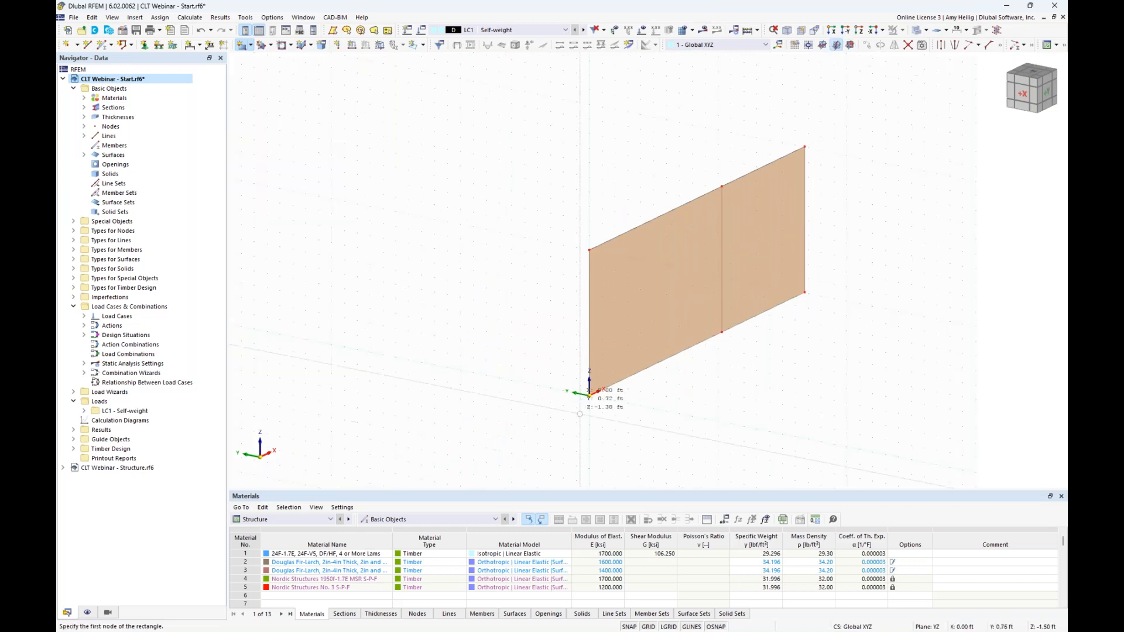
{"action": "left_click", "coordinate": [589, 393]}
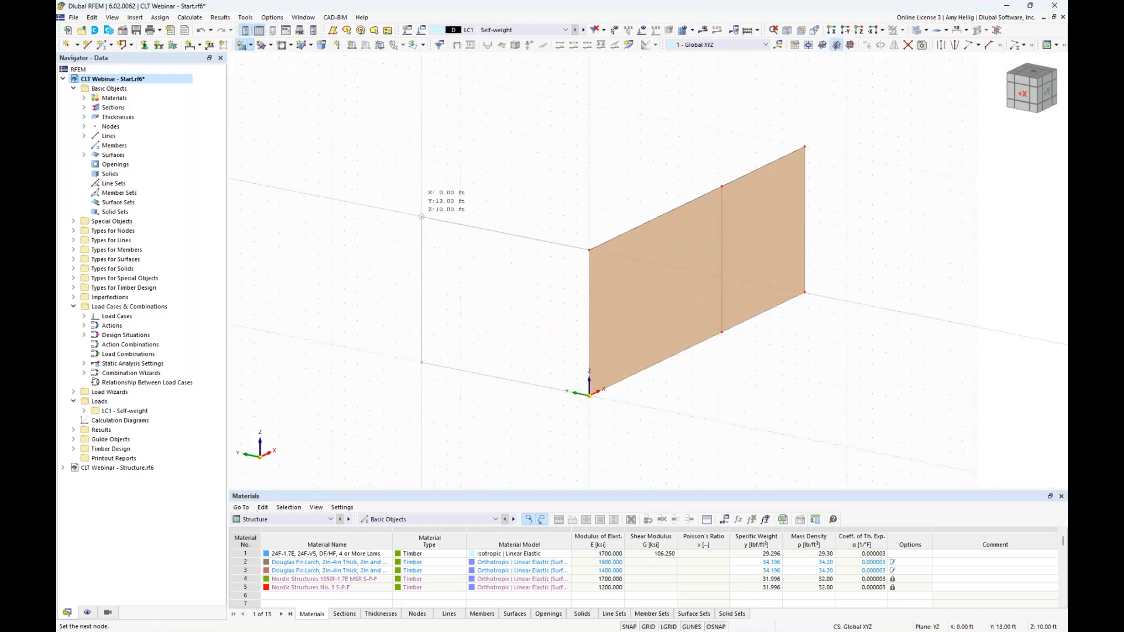
{"action": "left_click", "coordinate": [421, 216]}
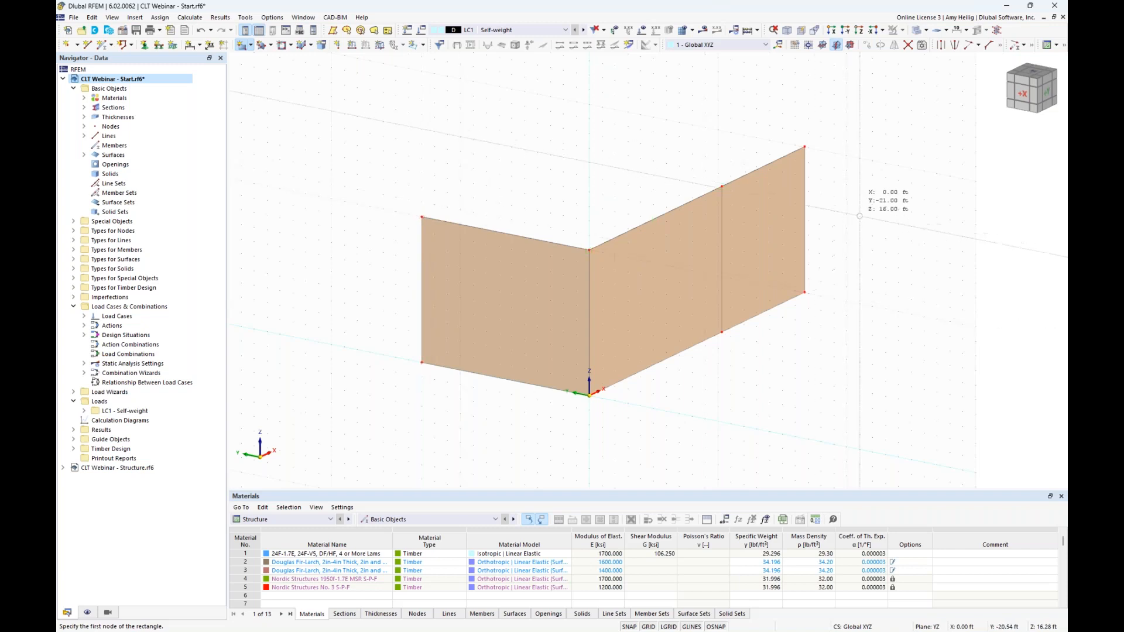
Copy the YZ end wall 16 ft along X to the joint between the two XZ walls
{"action": "middle_click_drag", "start_coordinate": [906, 254], "coordinate": [659, 207], "text": "ctrl"}
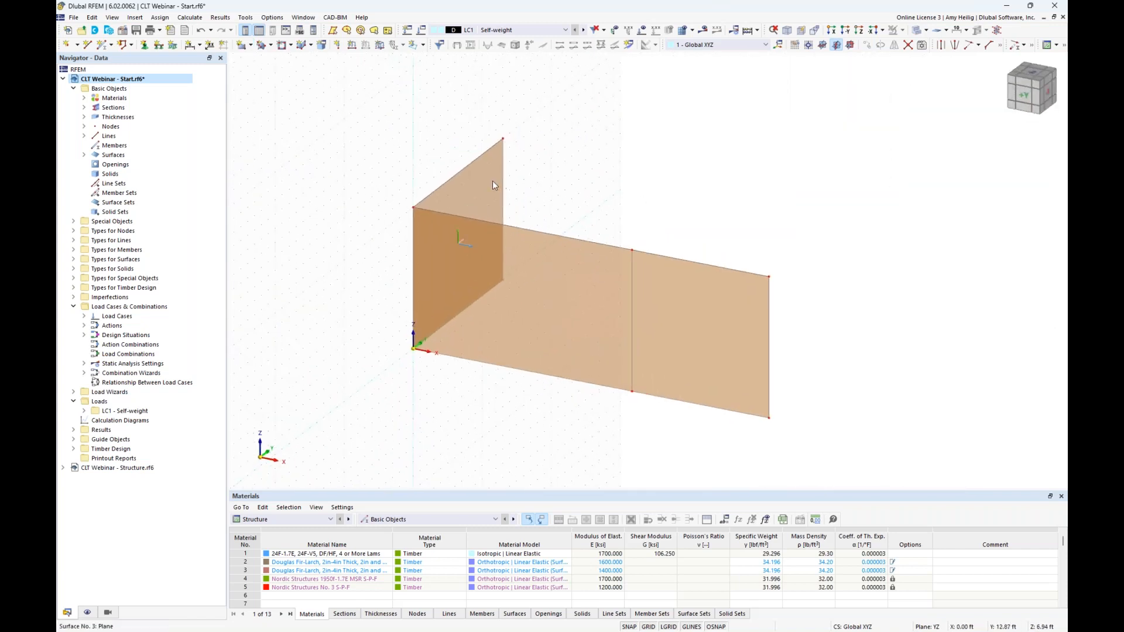
{"action": "left_click", "coordinate": [413, 207]}
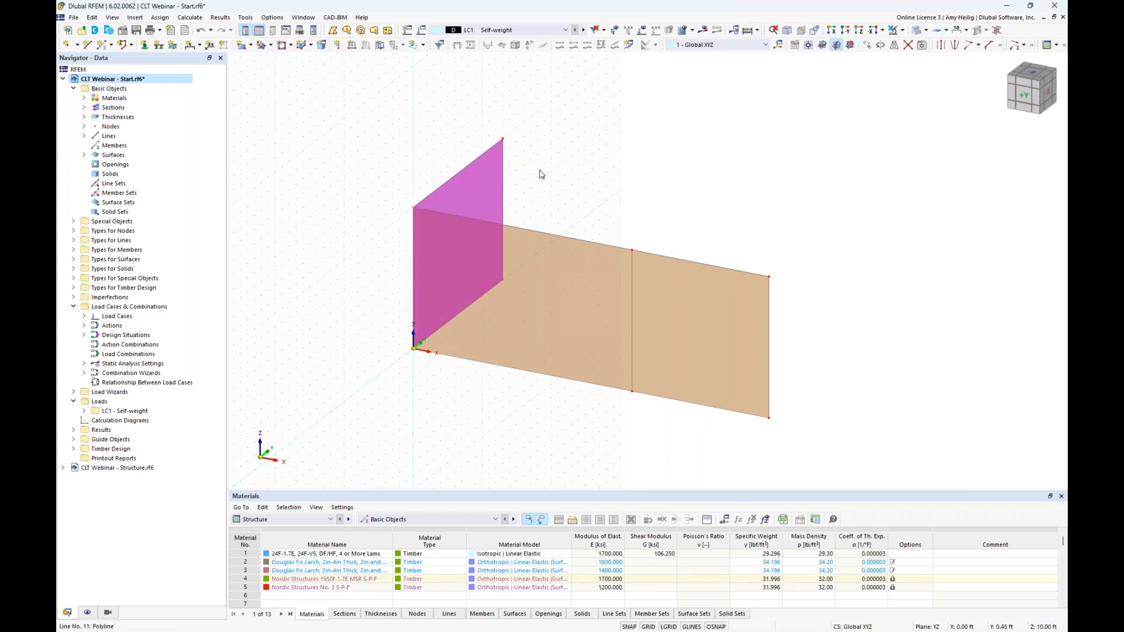
{"action": "left_click", "coordinate": [632, 250]}
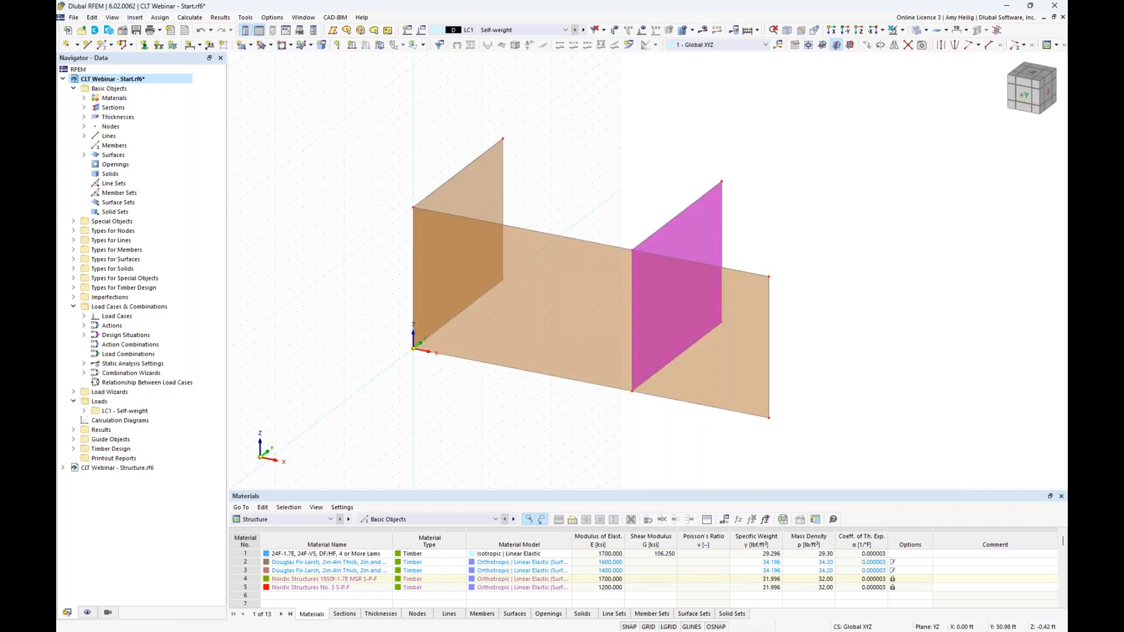
{"action": "left_click", "coordinate": [751, 243]}
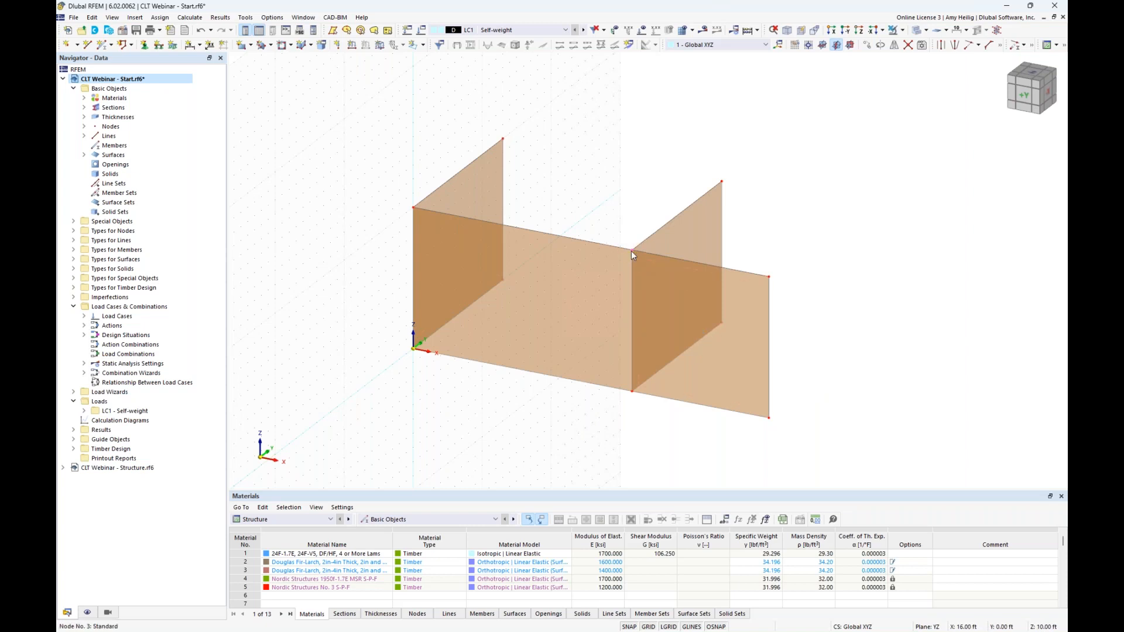
Copy the upper node at the joint of the two XZ walls by -1.5 ft in Y
{"action": "left_click", "coordinate": [866, 46]}
{"action": "left_click", "coordinate": [407, 228]}
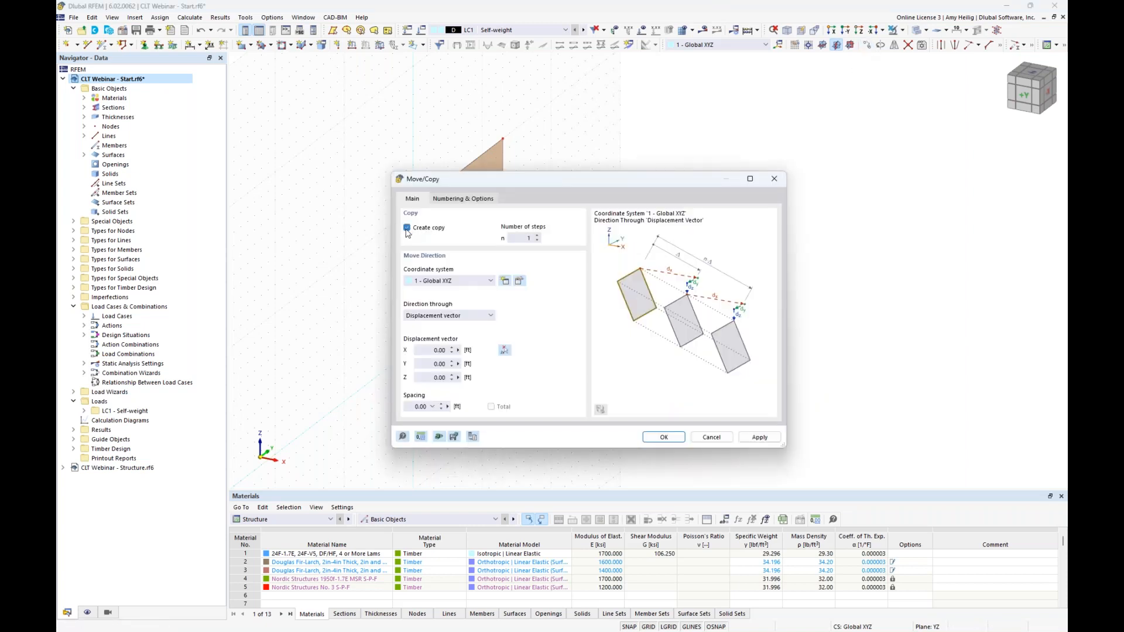
{"action": "left_click", "coordinate": [427, 364]}
{"action": "type", "text": "-1"}
{"action": "key", "text": "Delete"}
{"action": "key", "text": "Delete"}
{"action": "key", "text": "Delete"}
{"action": "type", "text": ".5"}
{"action": "left_click", "coordinate": [663, 436]}
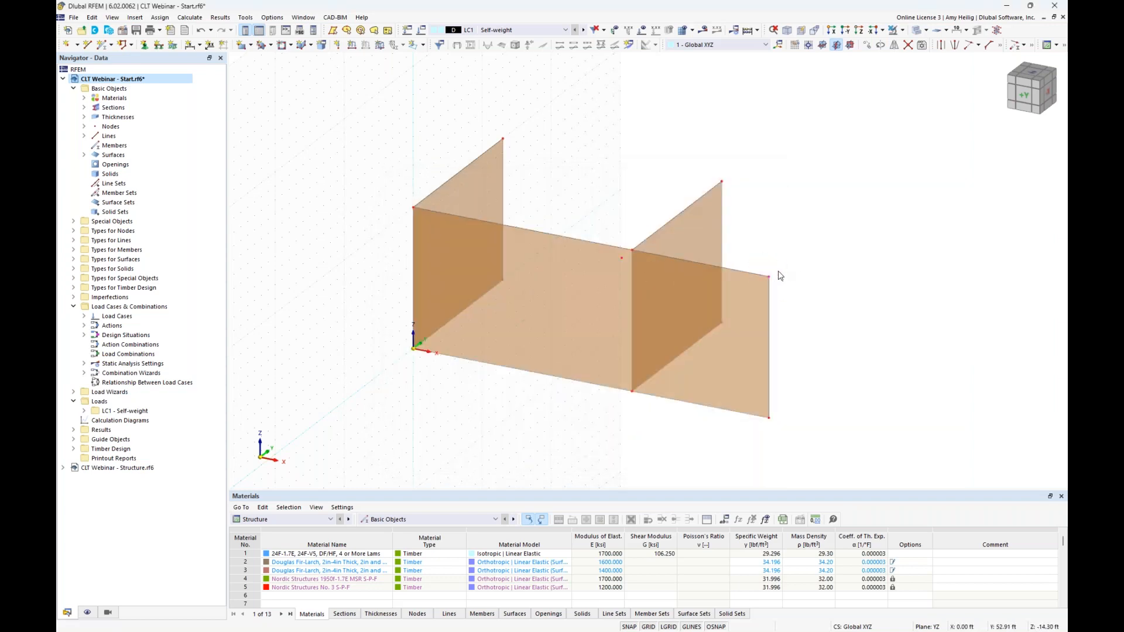
Copy the upper node at the free end of the XZ wall by 1.5 ft in X and -1.5 ft in Y
{"action": "left_click", "coordinate": [867, 45]}
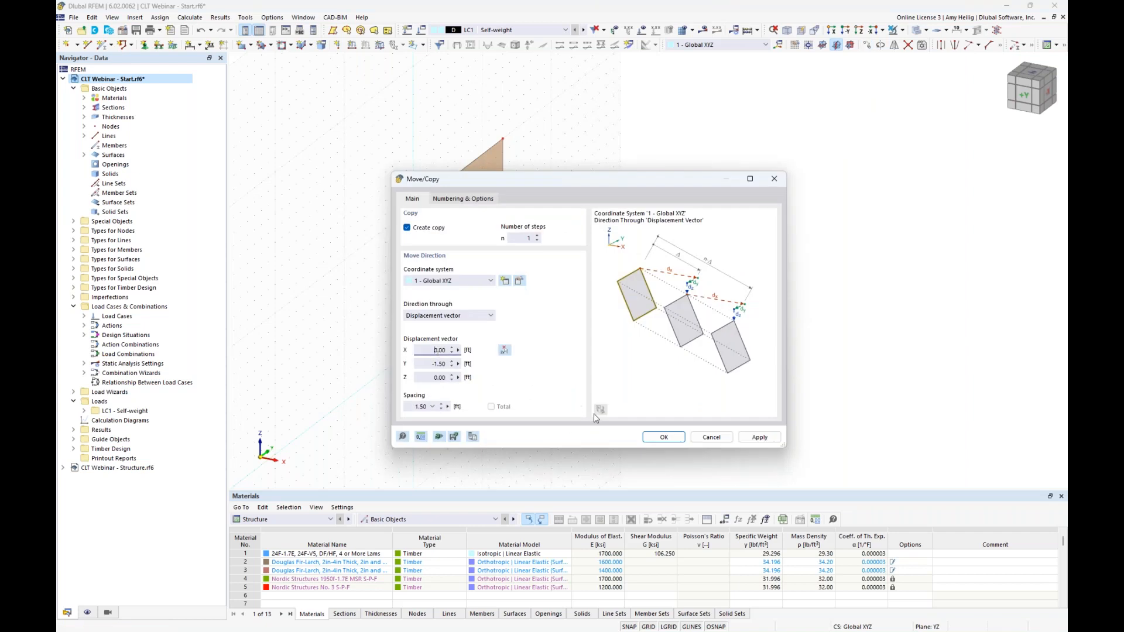
{"action": "type", "text": "1.5"}
{"action": "left_click", "coordinate": [653, 438]}
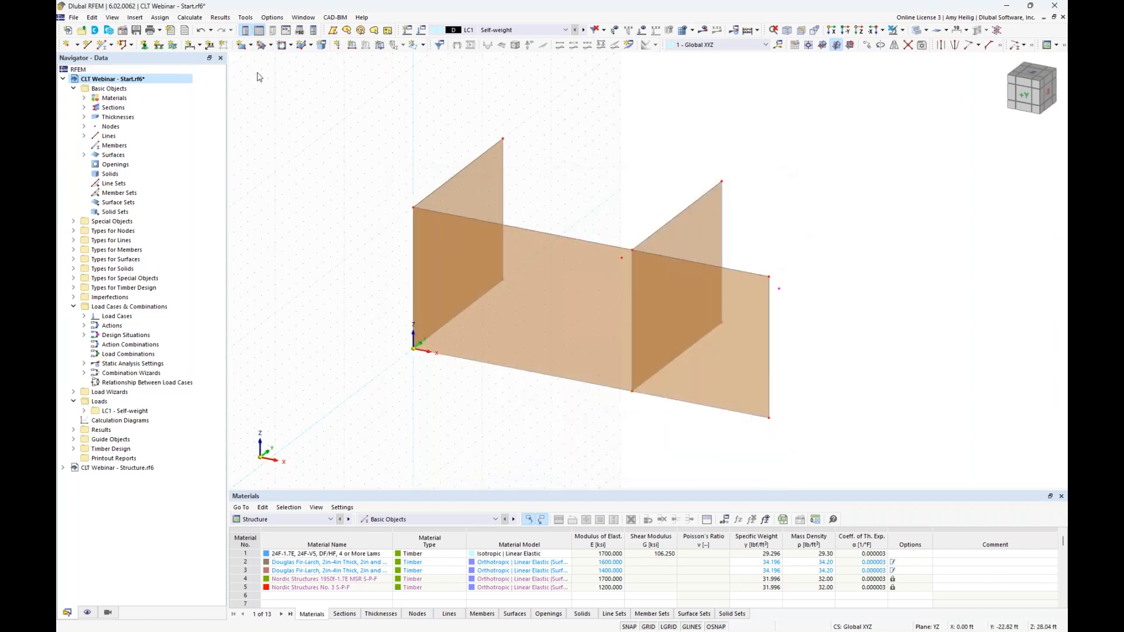
Draw a rectangular roof surface with the X-Lam 175-5s thickness from (0, 13, 10) ft to the overhang node at (16, -1.5, 10) ft
{"action": "left_click", "coordinate": [241, 47]}
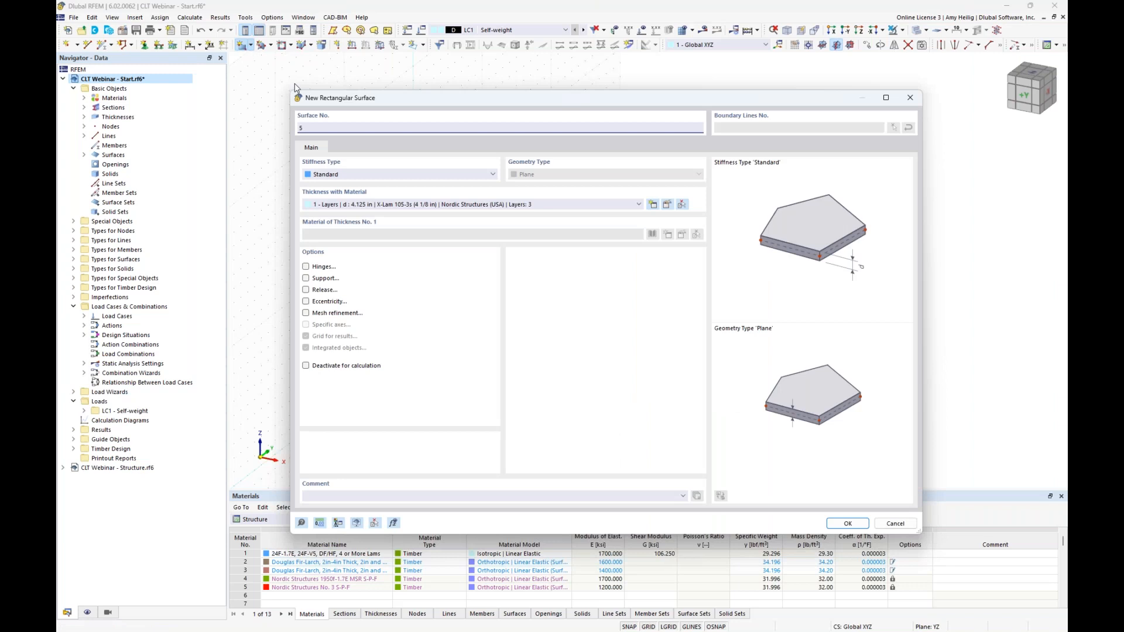
{"action": "left_click", "coordinate": [378, 206]}
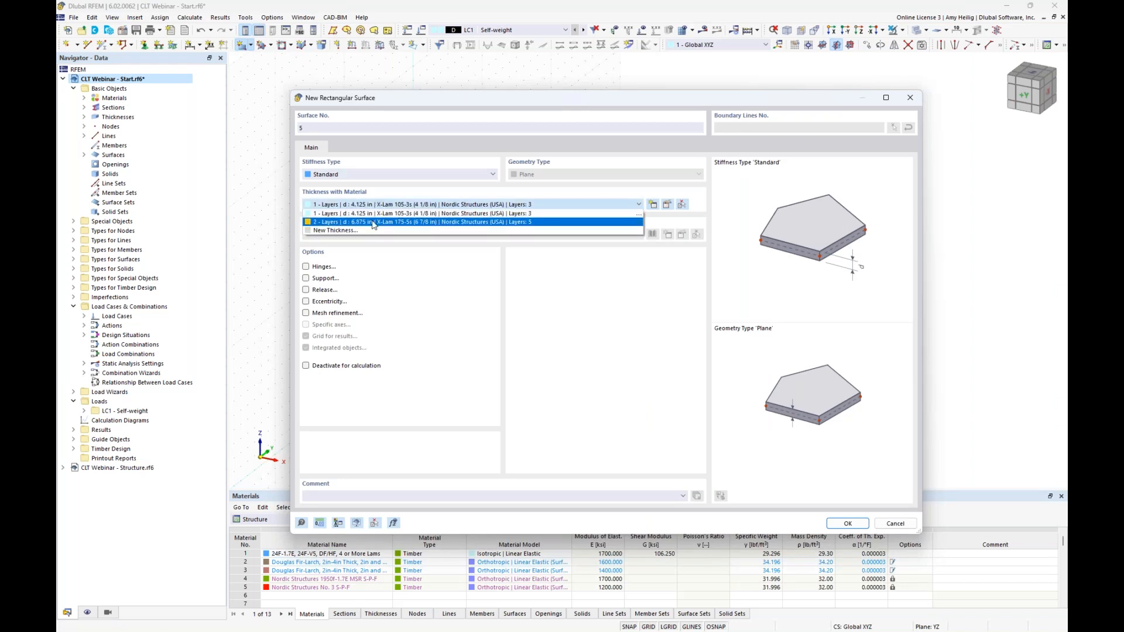
{"action": "left_click", "coordinate": [373, 223]}
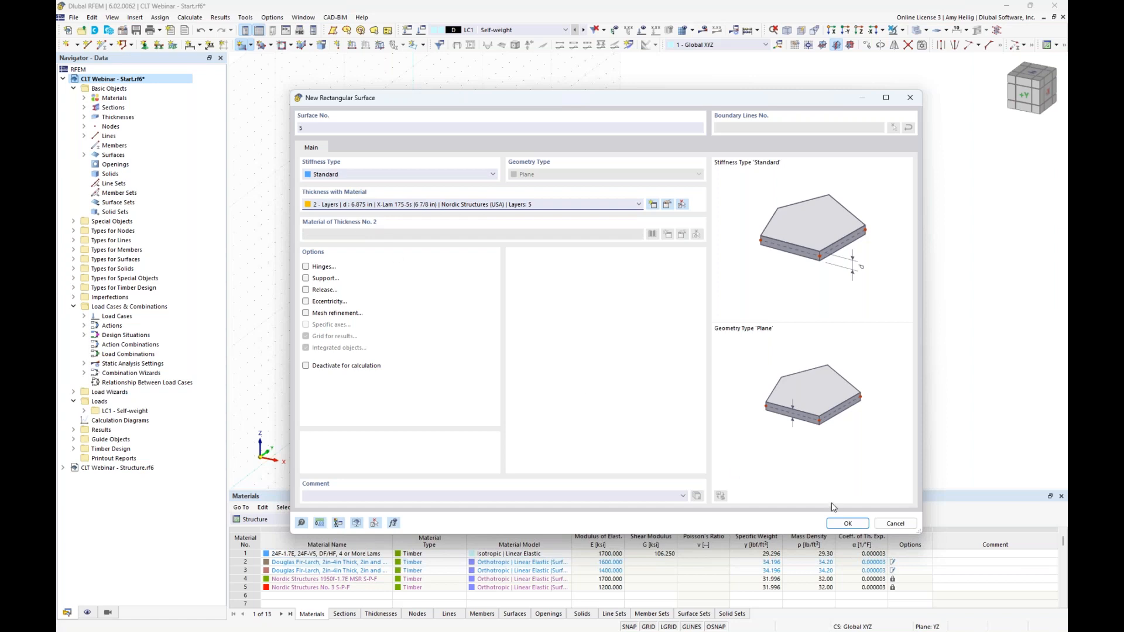
{"action": "left_click", "coordinate": [847, 523]}
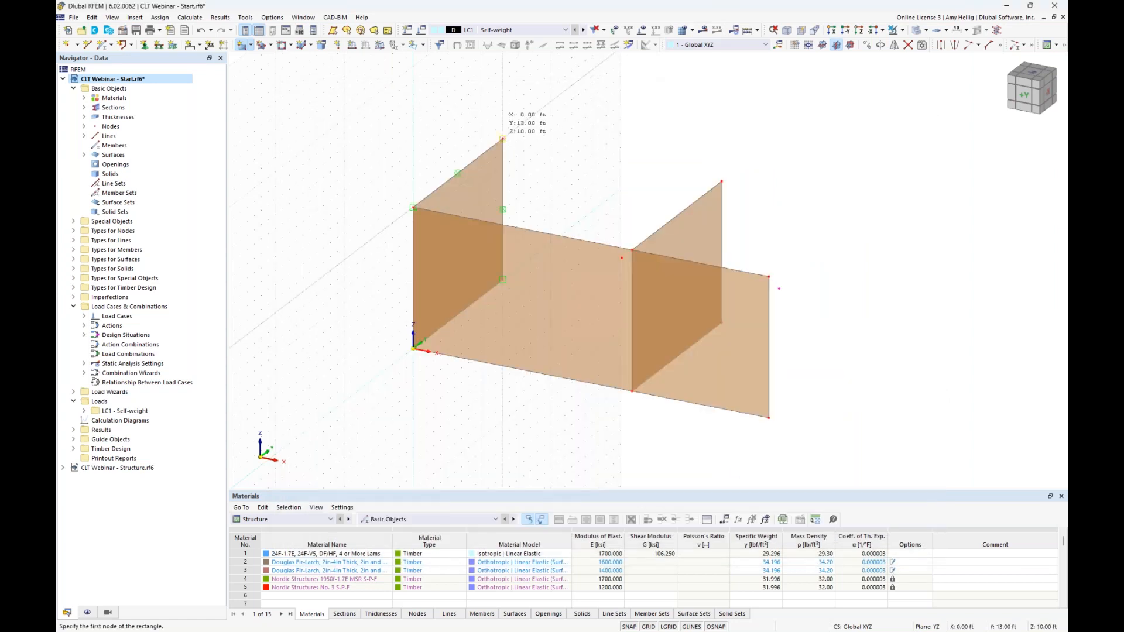
{"action": "left_click", "coordinate": [414, 207]}
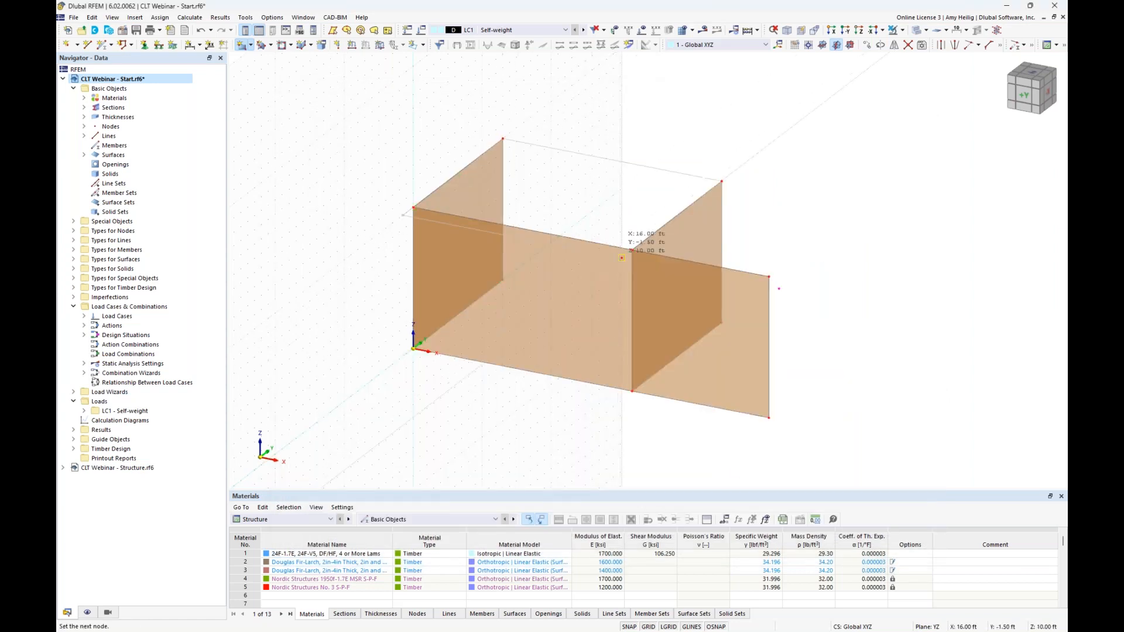
{"action": "left_click", "coordinate": [621, 258]}
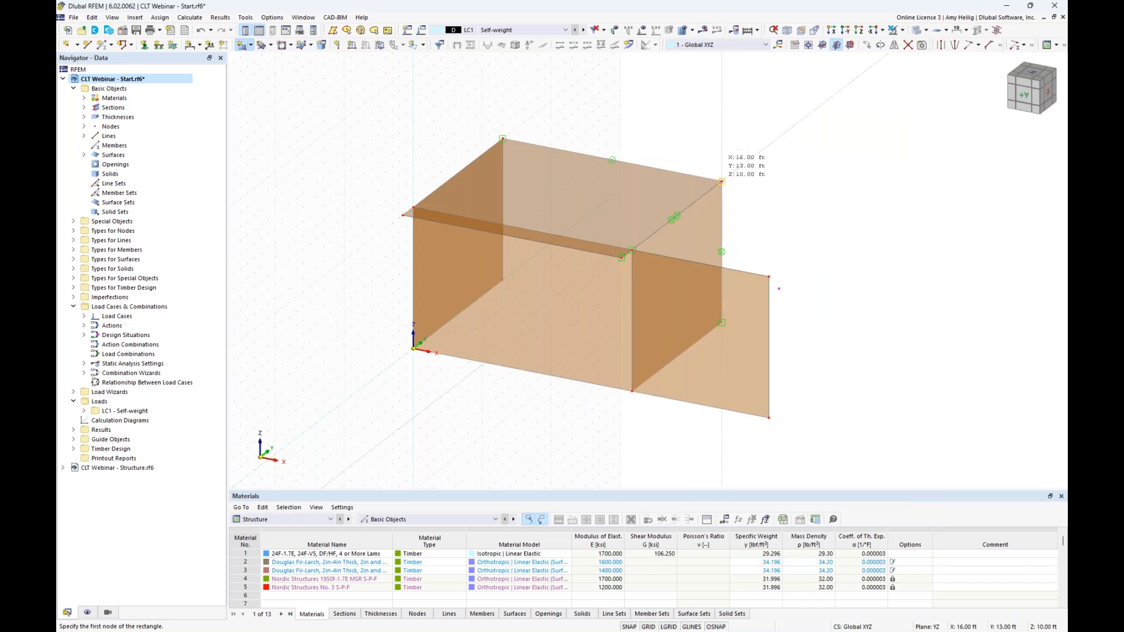
Draw the adjoining roof surface from (16, 13, 10) ft to the outer overhang node at (27.5, -1.5, 10) ft
{"action": "left_click", "coordinate": [721, 182]}
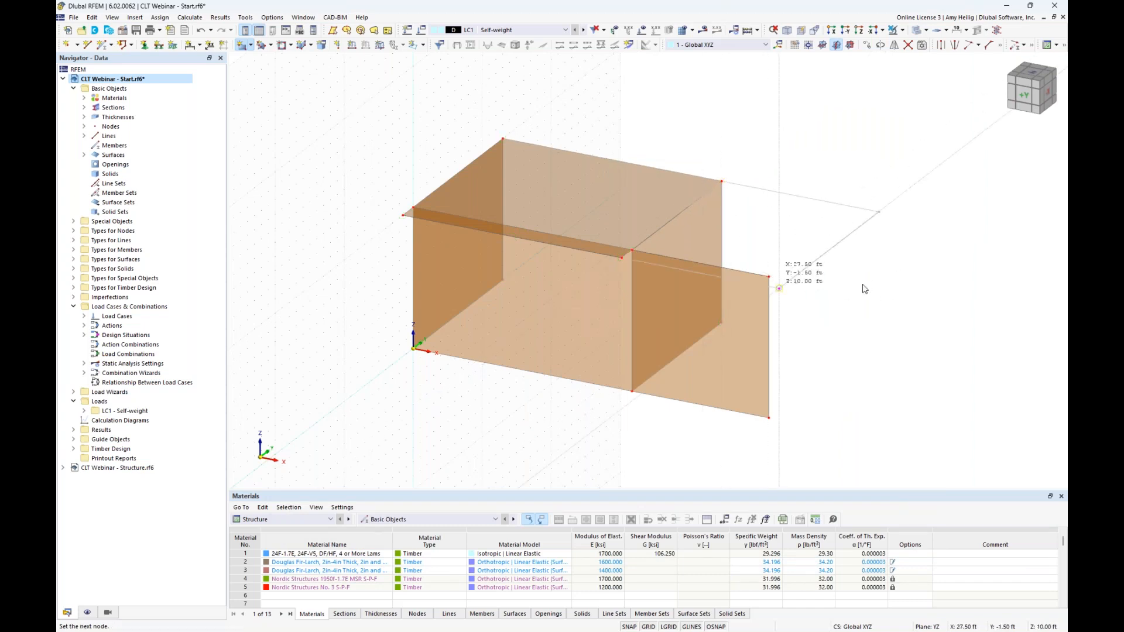
{"action": "key", "text": "Escape"}
{"action": "scroll", "coordinate": [855, 302], "scroll_direction": "down", "scroll_amount": 2}
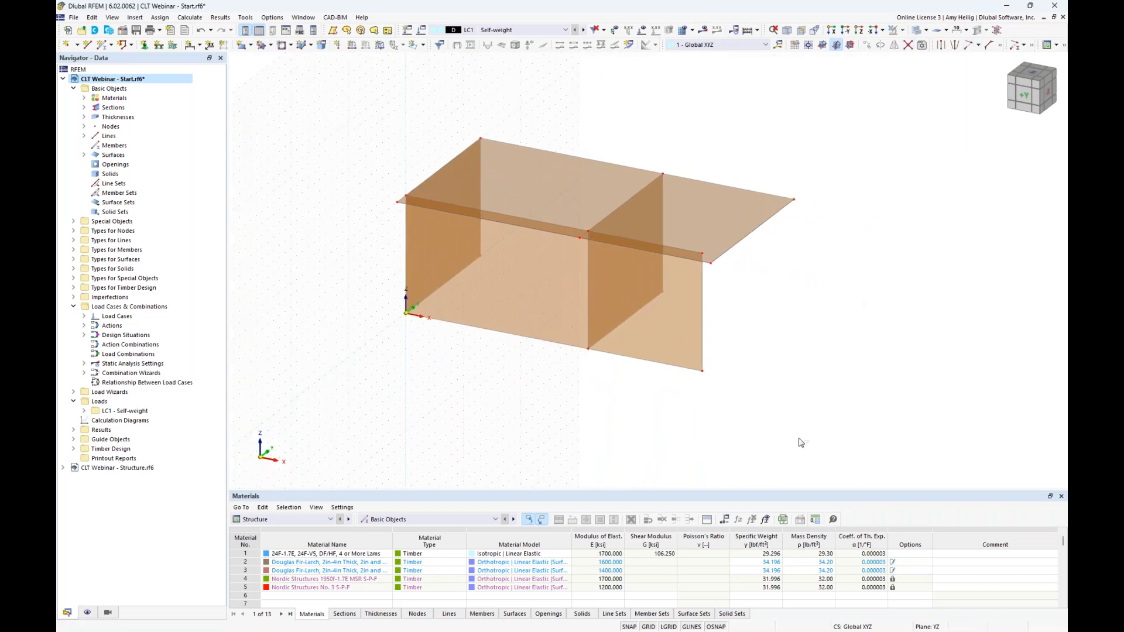
Cut a rectangular window opening in the end wall at X 0, from Y 9 ft, Z 7 ft to Y 3 ft, Z 3 ft
{"action": "left_click_drag", "start_coordinate": [883, 436], "coordinate": [353, 115]}
{"action": "scroll", "coordinate": [398, 193], "scroll_direction": "up", "scroll_amount": 2}
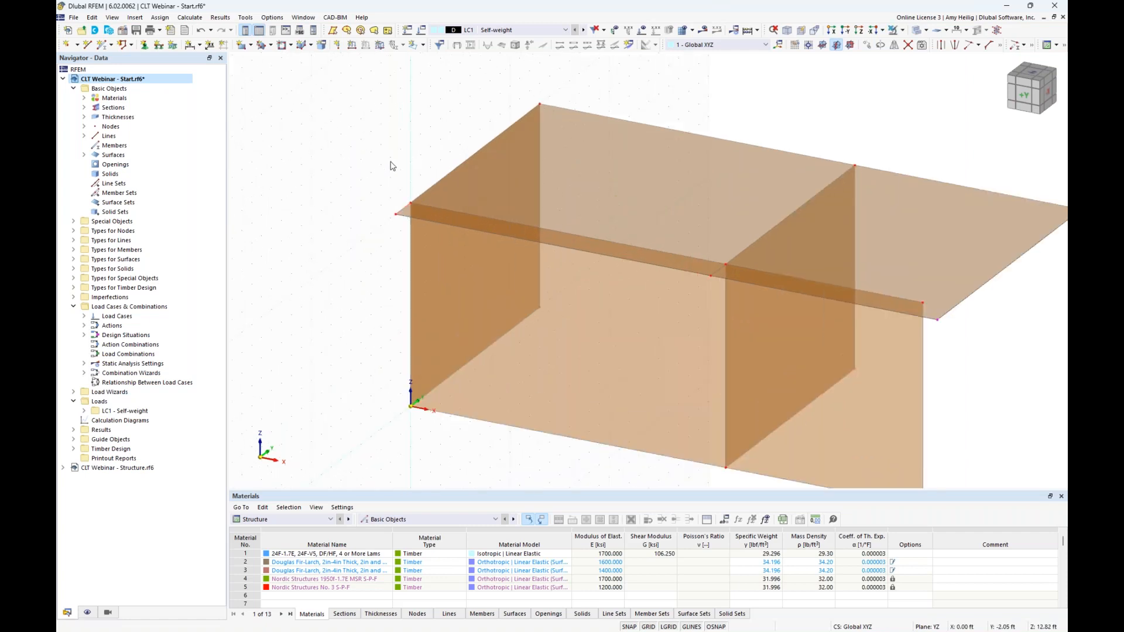
{"action": "scroll", "coordinate": [385, 164], "scroll_direction": "down", "scroll_amount": 2}
{"action": "middle_click_drag", "start_coordinate": [472, 404], "coordinate": [642, 379], "text": "ctrl"}
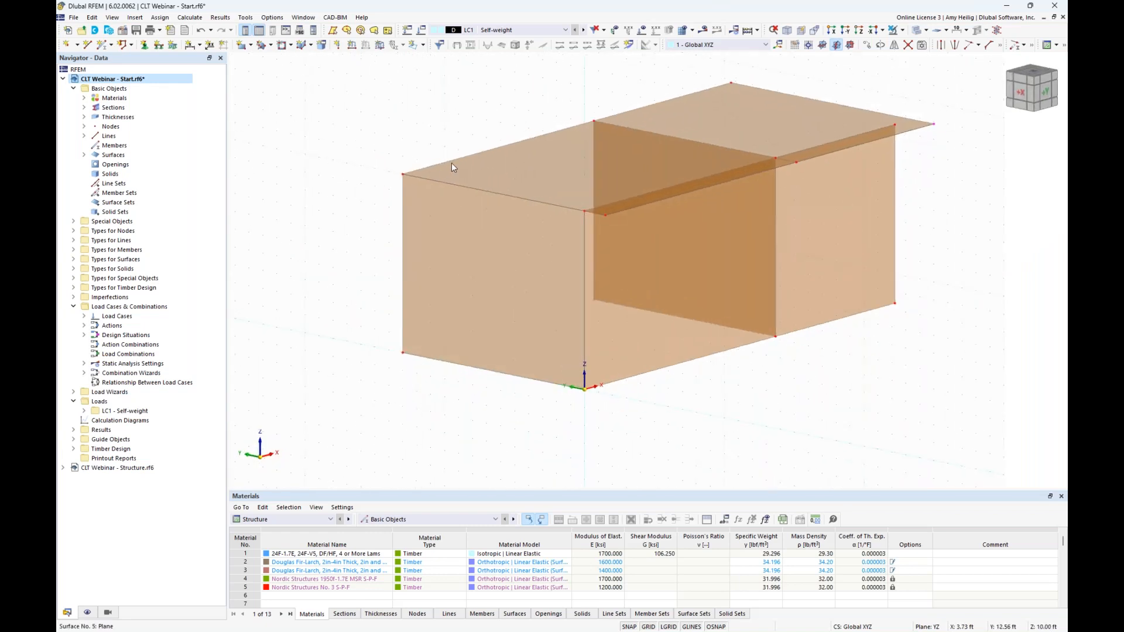
{"action": "left_click", "coordinate": [291, 46]}
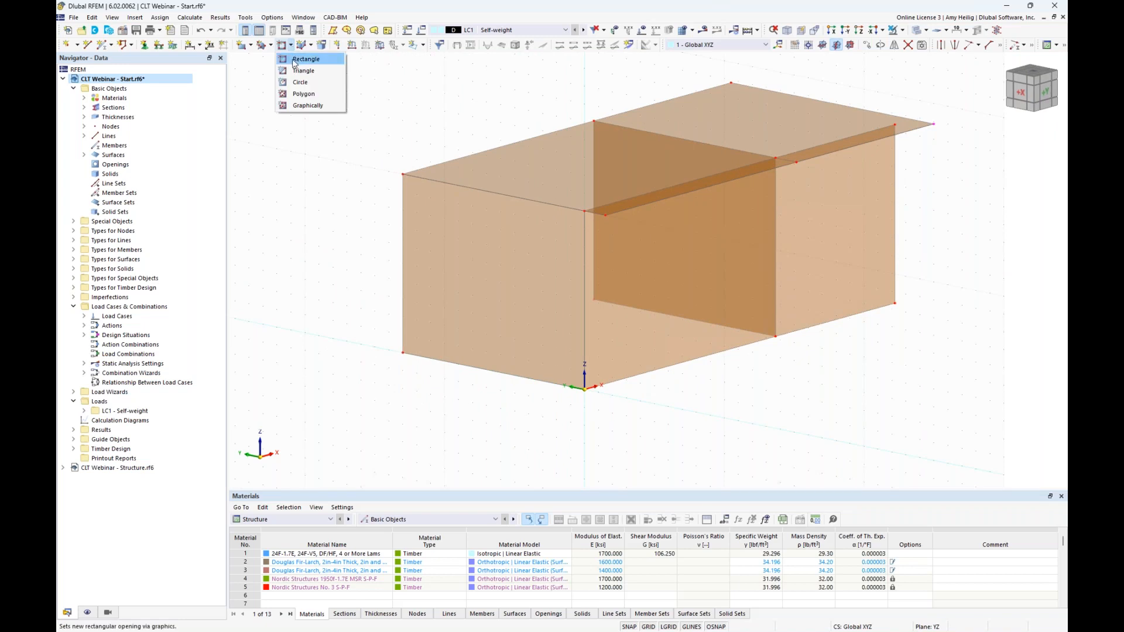
{"action": "left_click", "coordinate": [294, 59]}
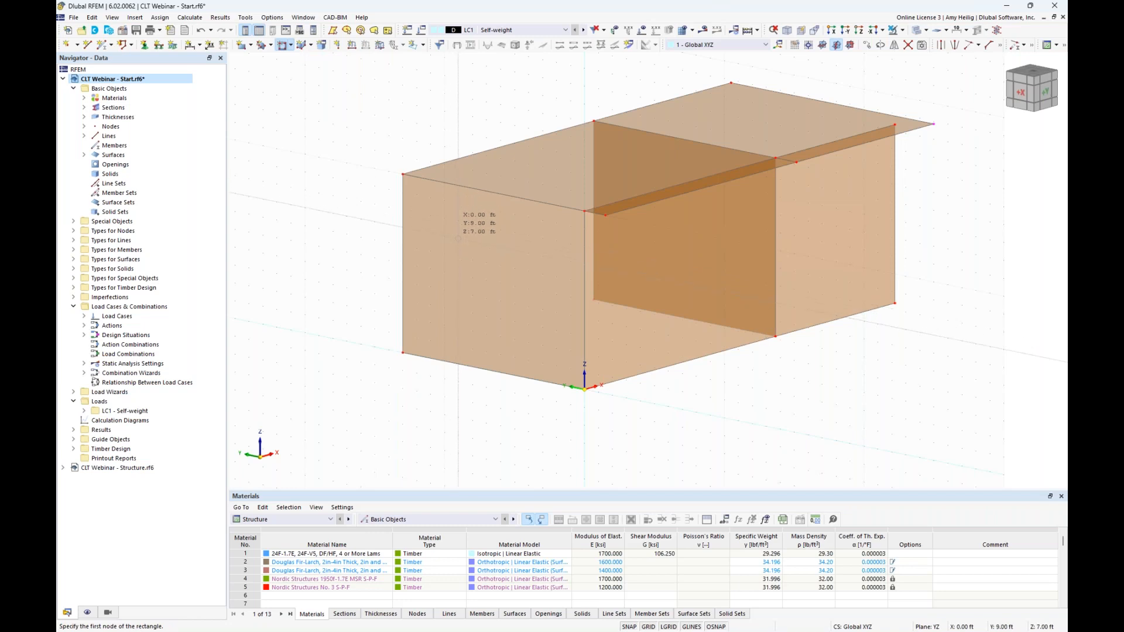
{"action": "left_click", "coordinate": [527, 324]}
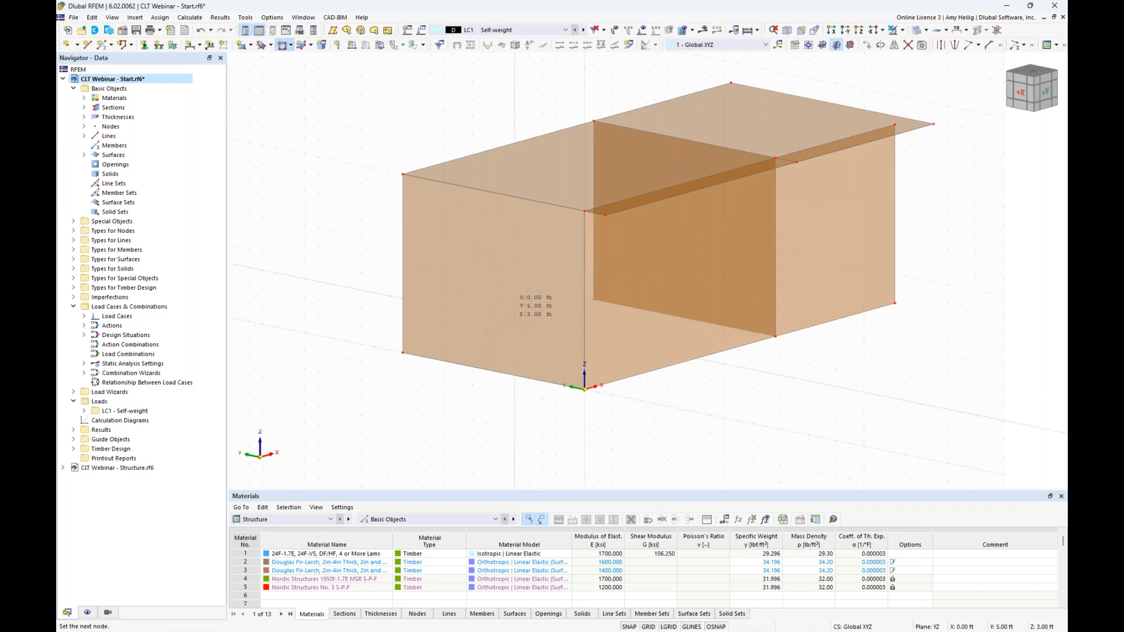
{"action": "left_click", "coordinate": [542, 326]}
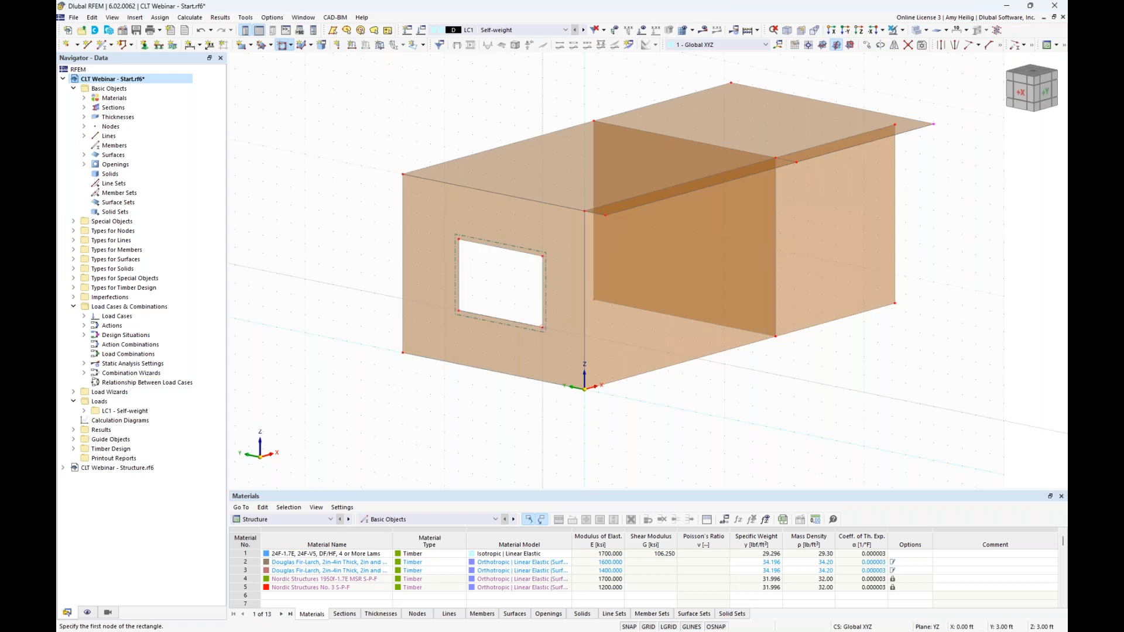
Cut a rectangular window opening in the long XZ wall from X 4 ft, Z 7 ft to X 12 ft, Z 3 ft
{"action": "middle_click_drag", "start_coordinate": [759, 400], "coordinate": [682, 395], "text": "ctrl"}
{"action": "left_click", "coordinate": [850, 45]}
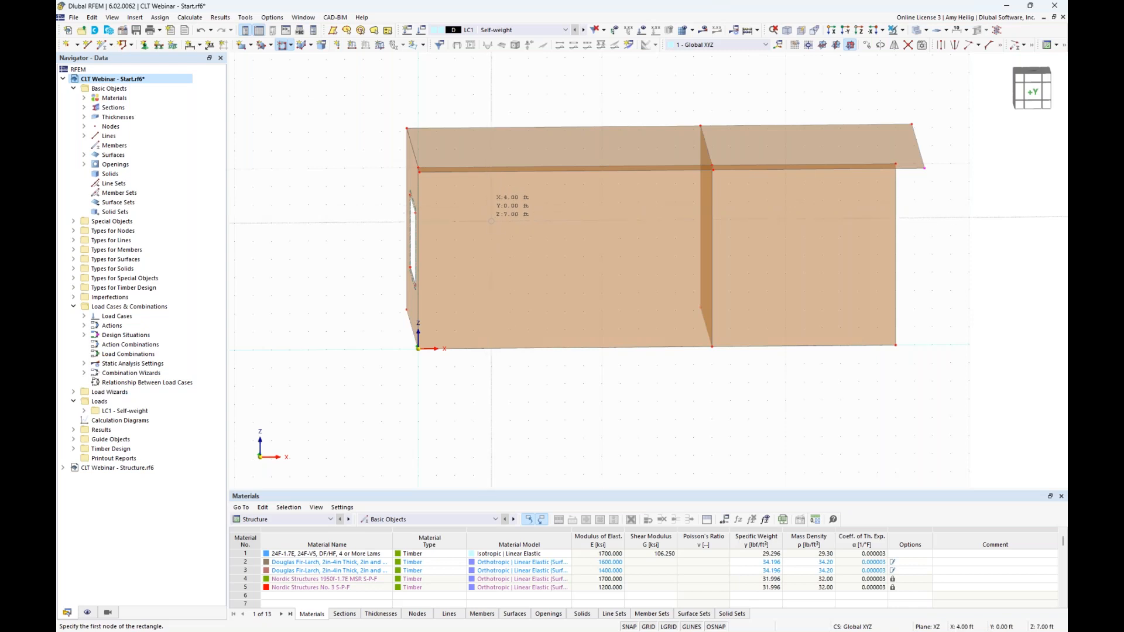
{"action": "left_click", "coordinate": [491, 221]}
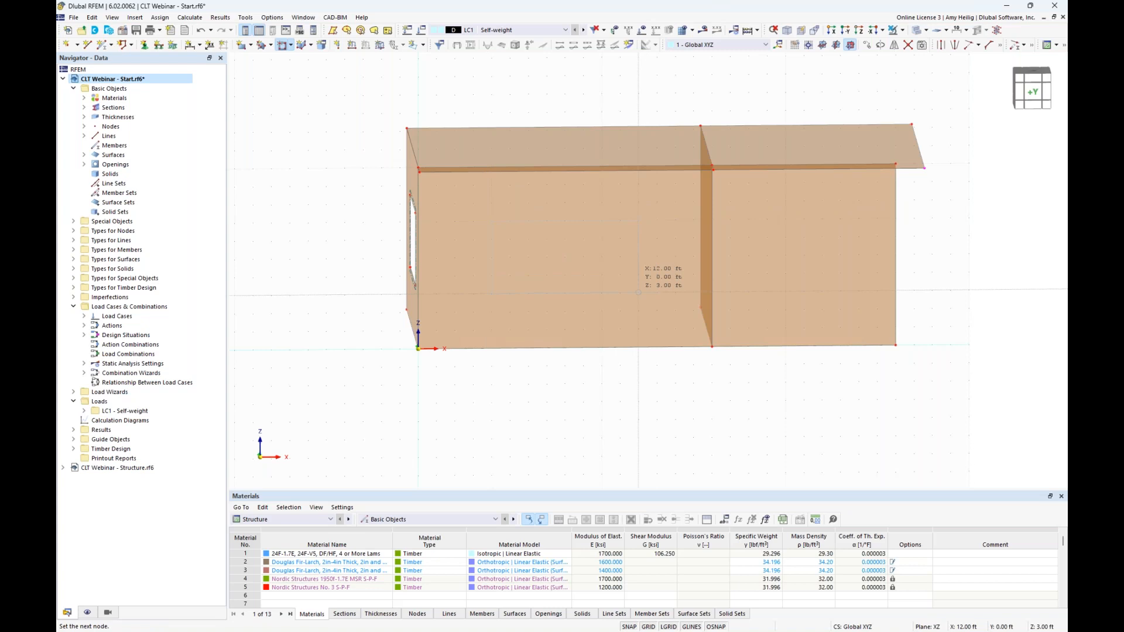
{"action": "left_click", "coordinate": [638, 292]}
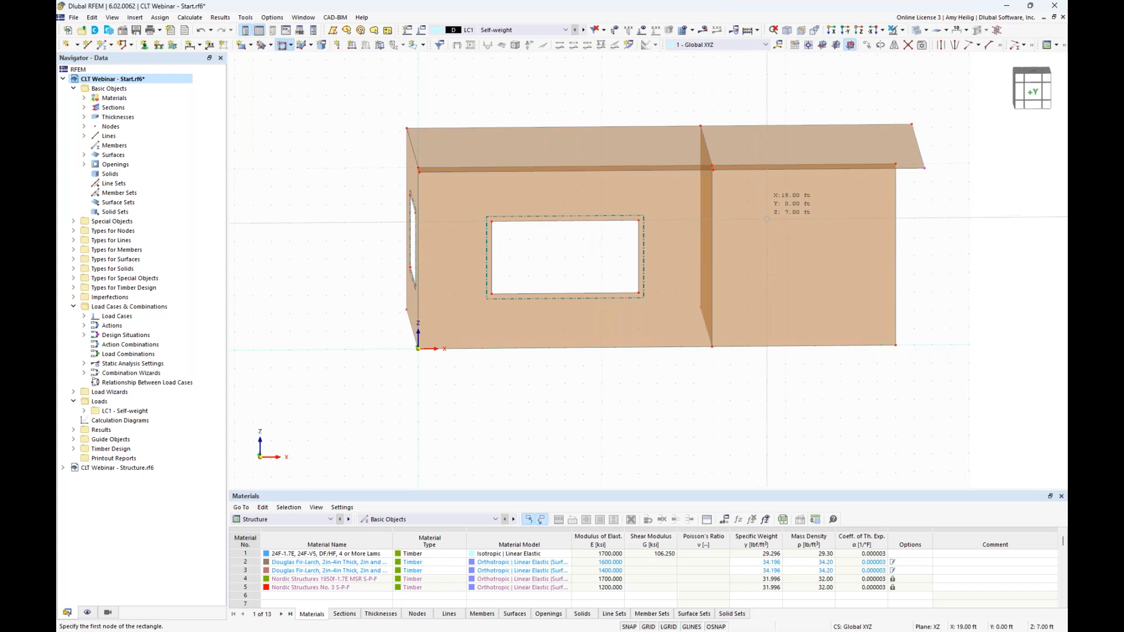
Cut a second rectangular opening in the XZ wall from X 19 ft, Z 7 ft to about X 24 ft, Z 3 ft
{"action": "left_click", "coordinate": [767, 219]}
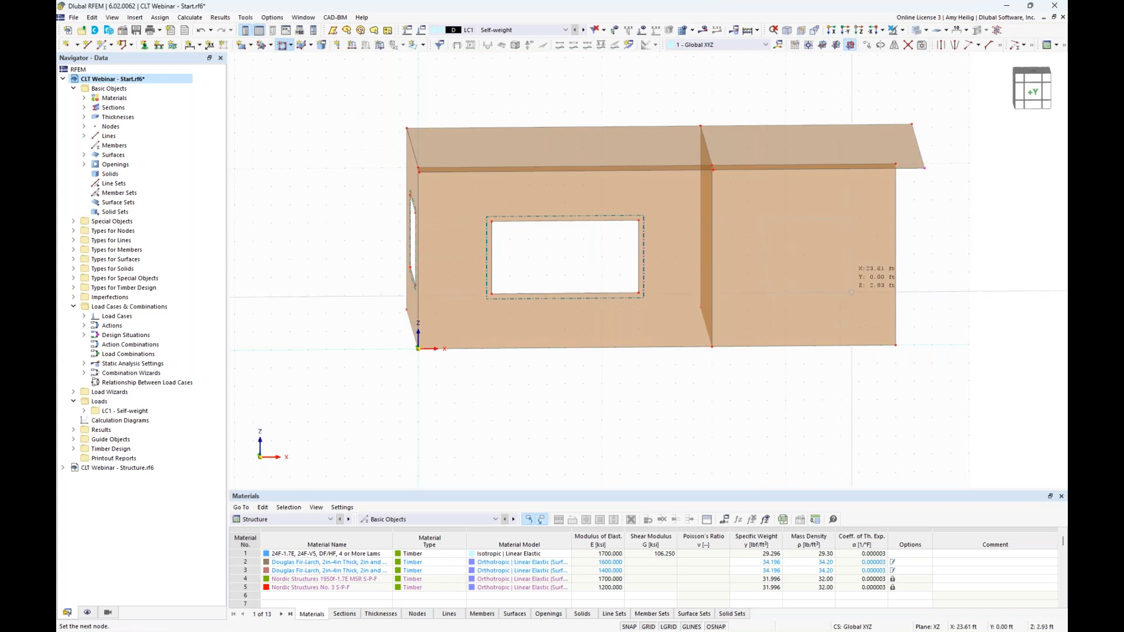
{"action": "left_click", "coordinate": [859, 291]}
{"action": "key", "text": "Escape"}
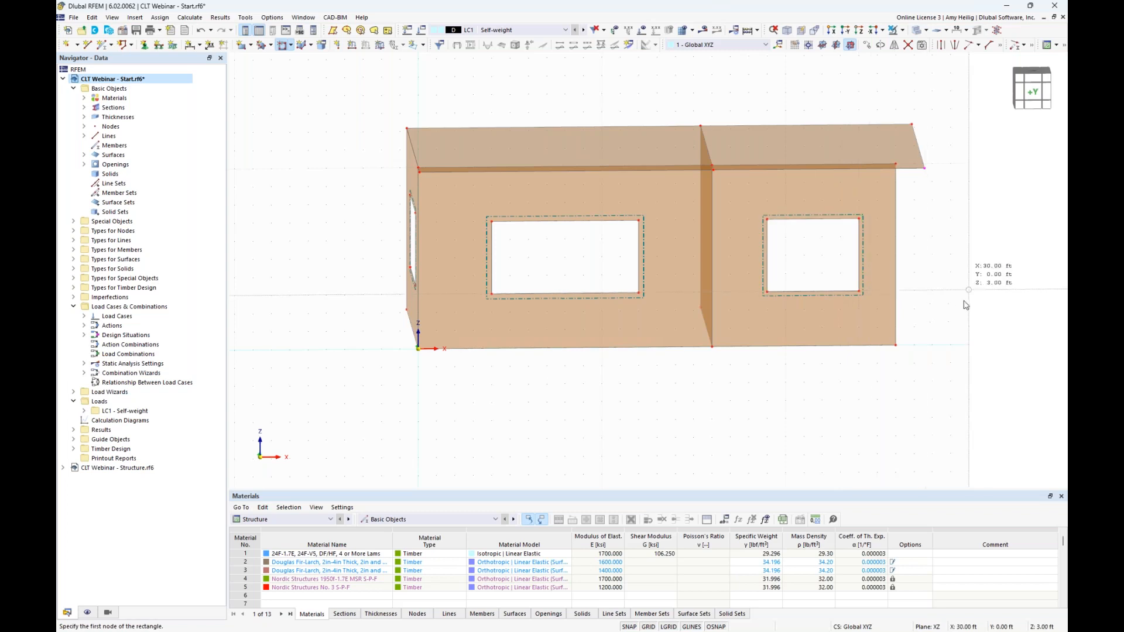
{"action": "middle_click_drag", "start_coordinate": [961, 307], "coordinate": [908, 317], "text": "ctrl"}
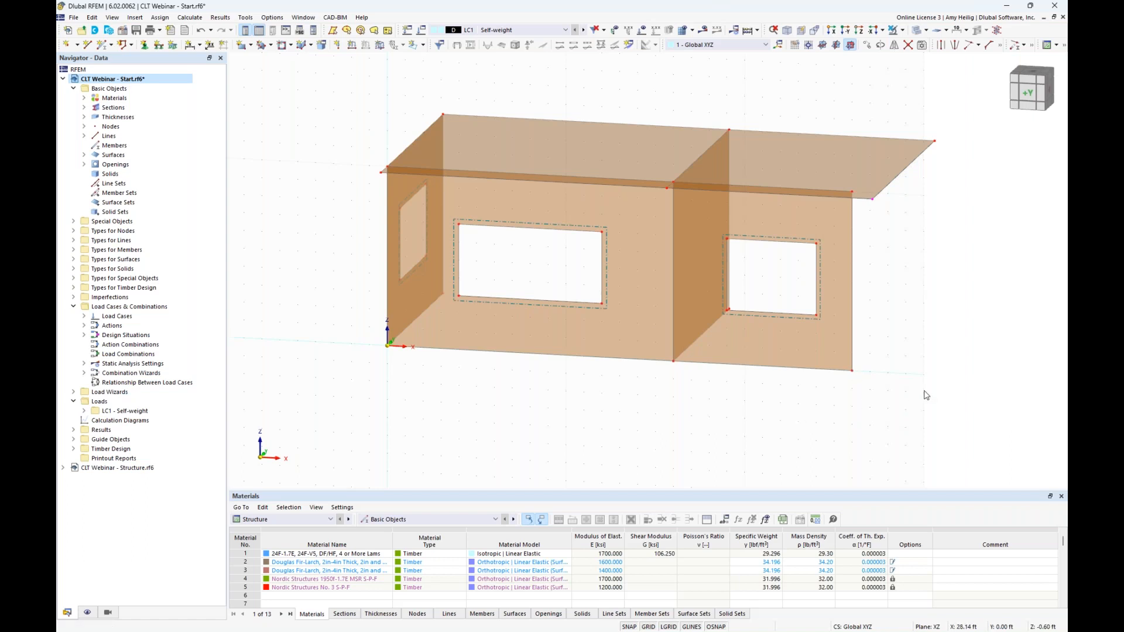
{"action": "middle_click_drag", "start_coordinate": [929, 355], "coordinate": [801, 353], "text": "ctrl"}
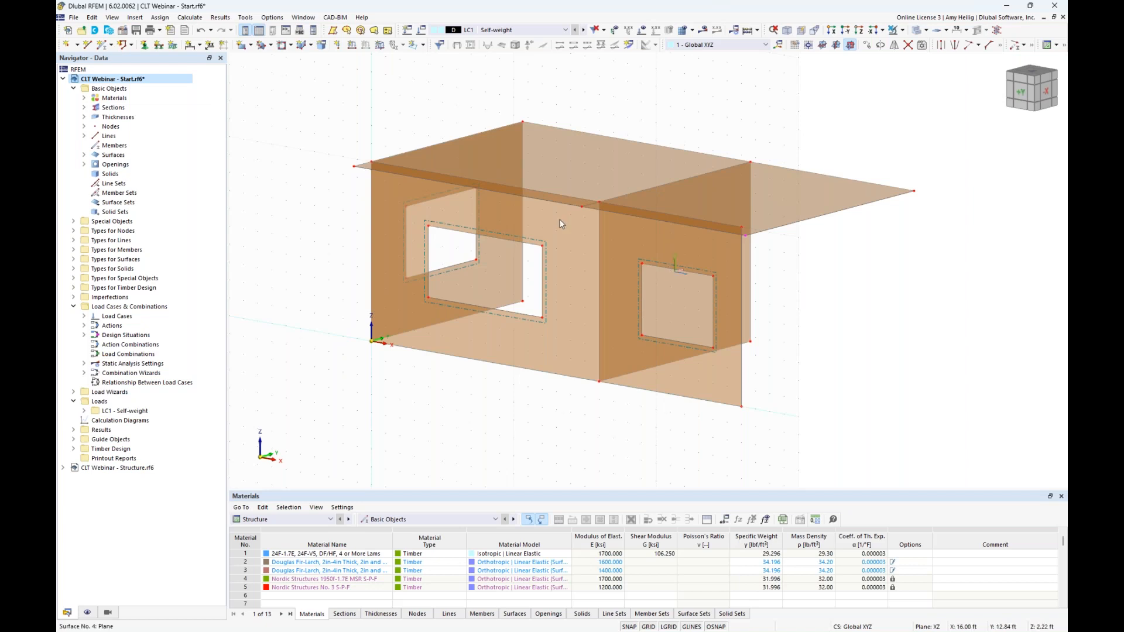
Create two nodes at X 26 ft, Y 13 ft: one at Z 0 ft and one directly above it on the roof edge
{"action": "left_click", "coordinate": [67, 44]}
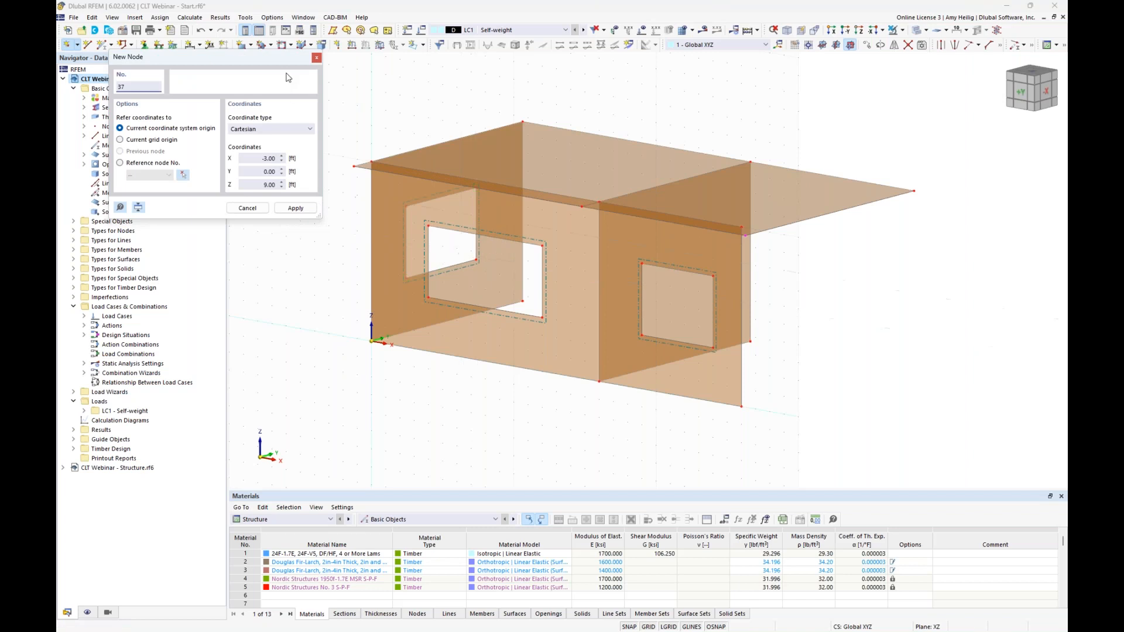
{"action": "left_click_drag", "start_coordinate": [279, 59], "coordinate": [336, 101]}
{"action": "left_click_drag", "start_coordinate": [311, 202], "coordinate": [331, 204]}
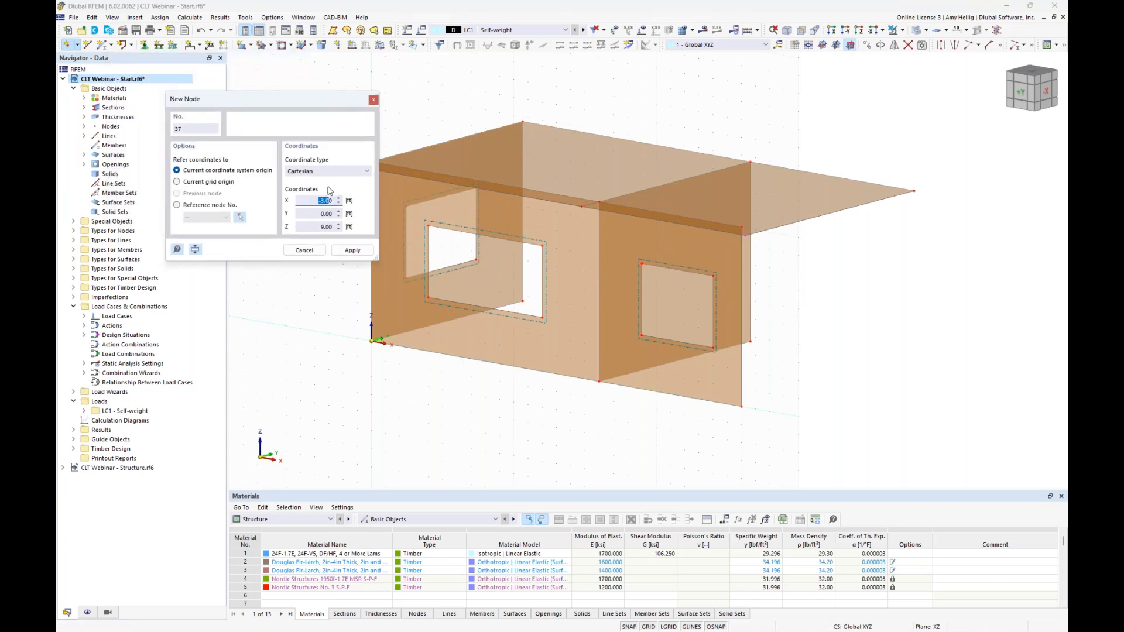
{"action": "key", "text": "BackSpace"}
{"action": "type", "text": "26"}
{"action": "key", "text": "Tab"}
{"action": "type", "text": "13"}
{"action": "key", "text": "Tab"}
{"action": "type", "text": "0"}
{"action": "key", "text": "Return"}
{"action": "key", "text": "Return"}
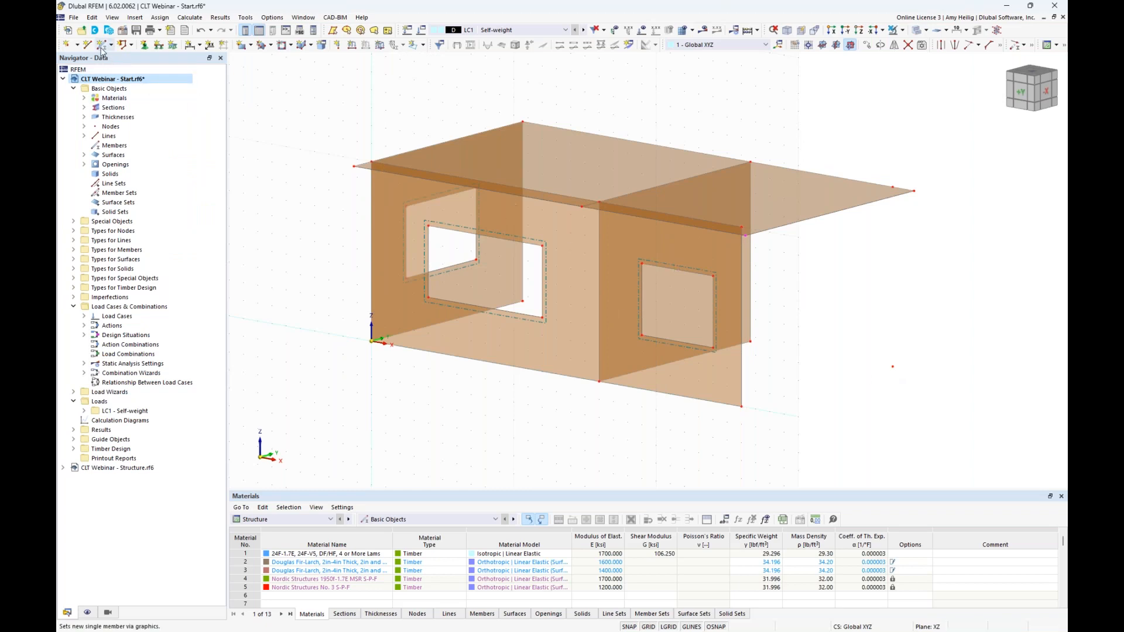
Set up a new single beam member with hinges enabled and the R_M1 8/8 glulam section
{"action": "left_click", "coordinate": [101, 46]}
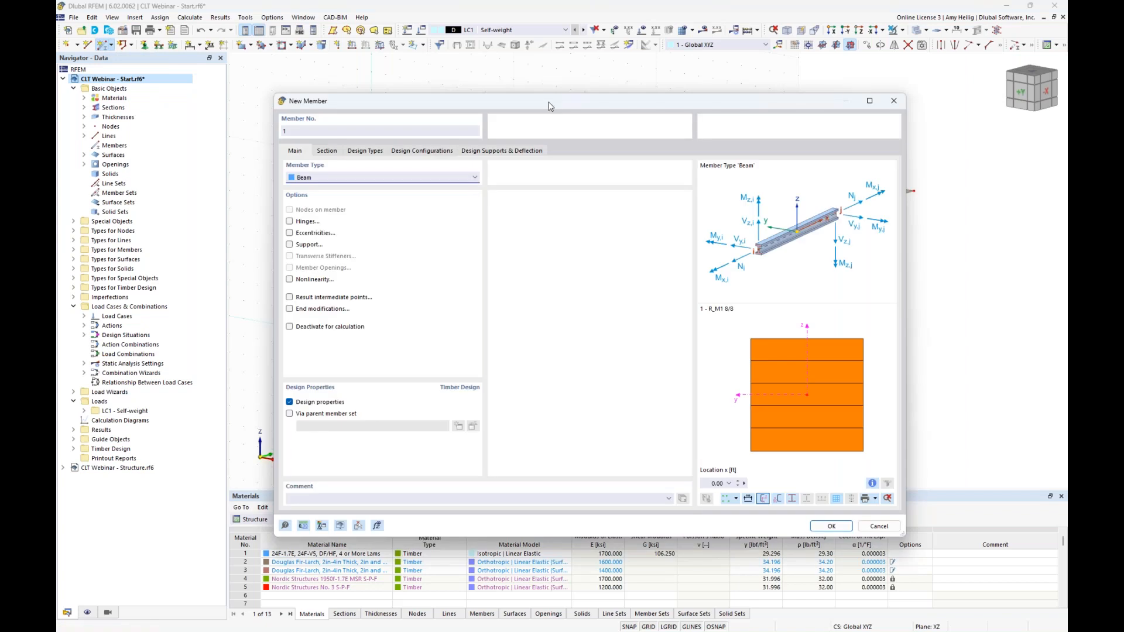
{"action": "left_click_drag", "start_coordinate": [557, 99], "coordinate": [562, 95]}
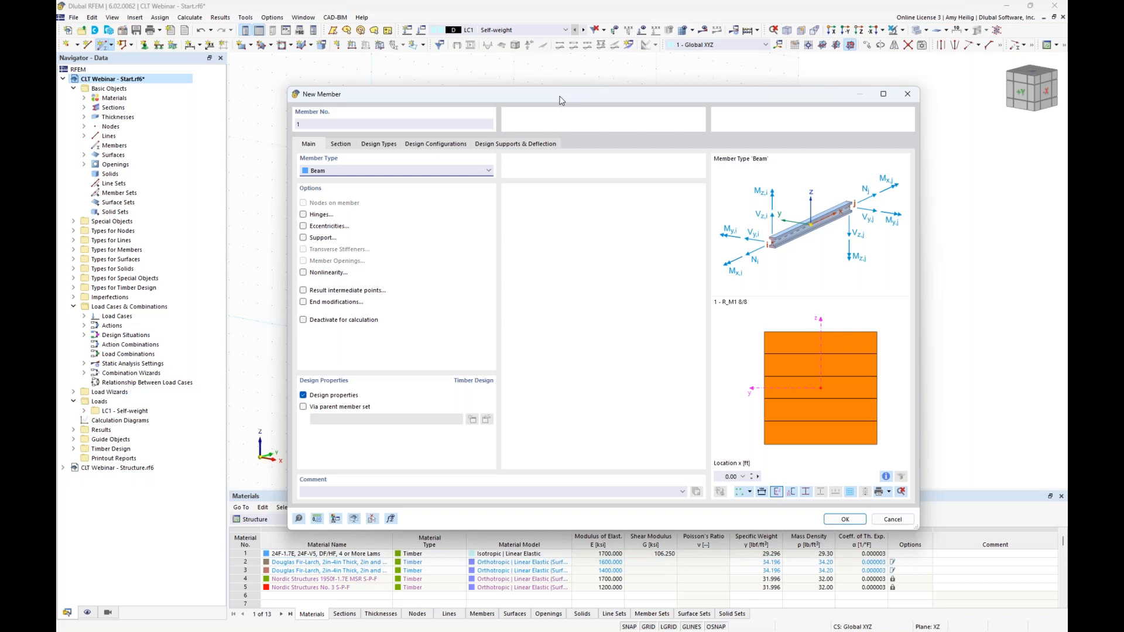
{"action": "left_click", "coordinate": [304, 215]}
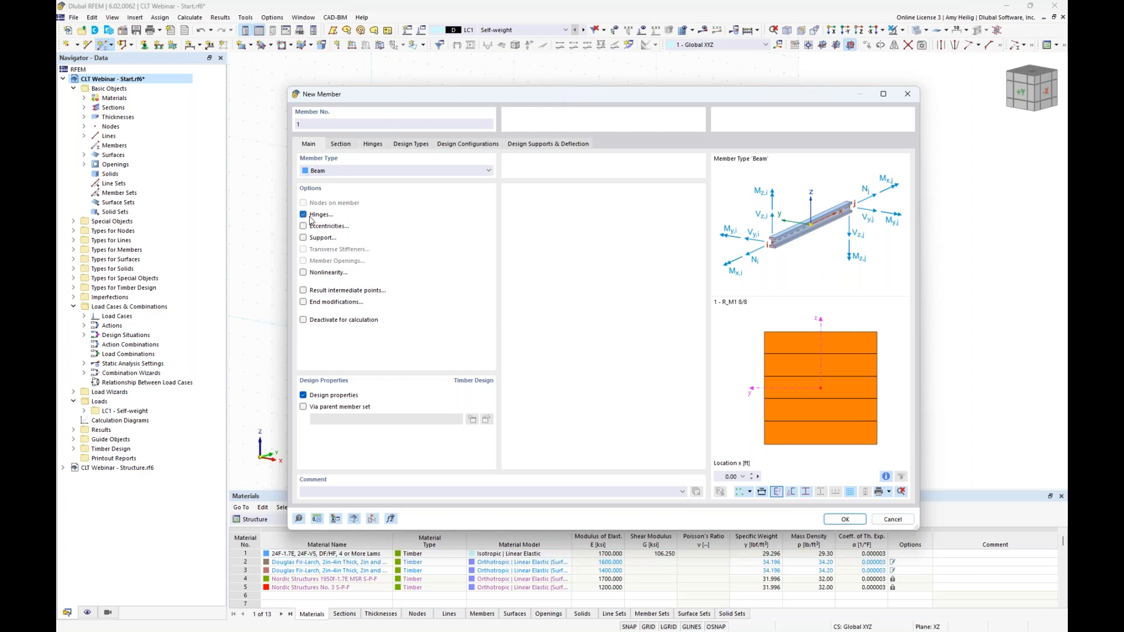
{"action": "left_click", "coordinate": [341, 145]}
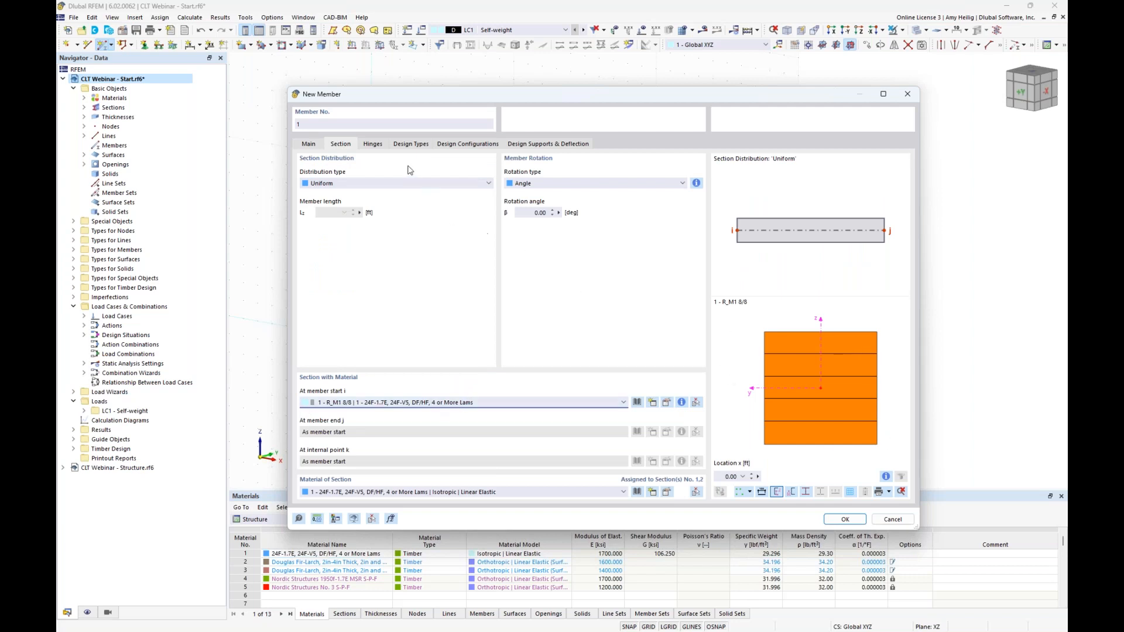
Create a member hinge in local xyz that releases φy and φz, assigned at member end j
{"action": "left_click", "coordinate": [373, 144]}
{"action": "left_click_drag", "start_coordinate": [534, 97], "coordinate": [534, 328]}
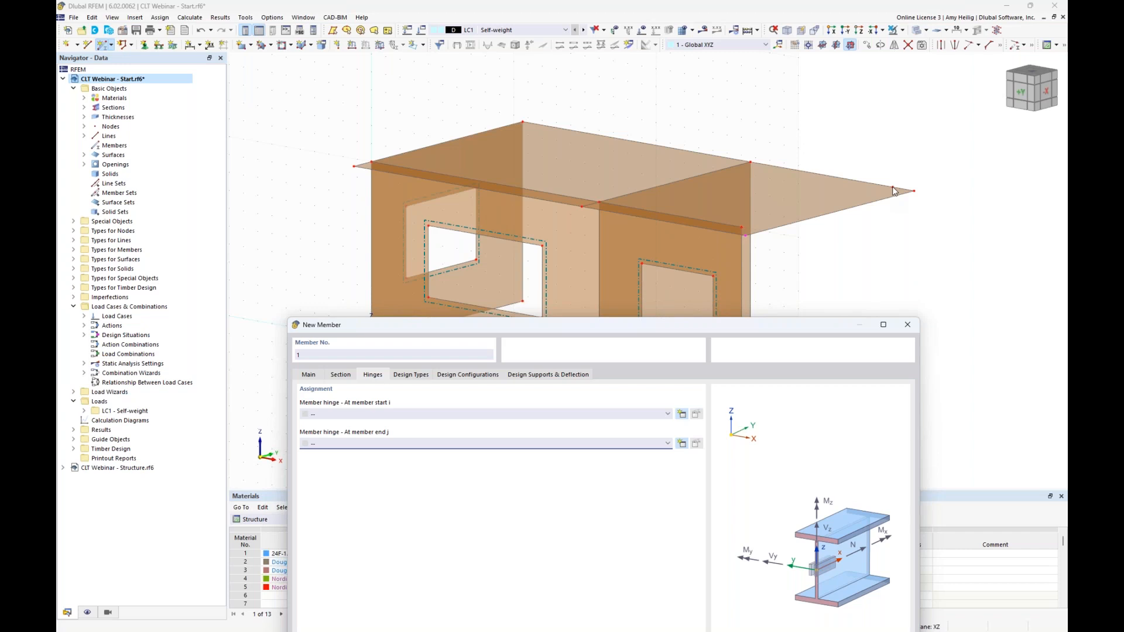
{"action": "left_click_drag", "start_coordinate": [794, 328], "coordinate": [790, 119]}
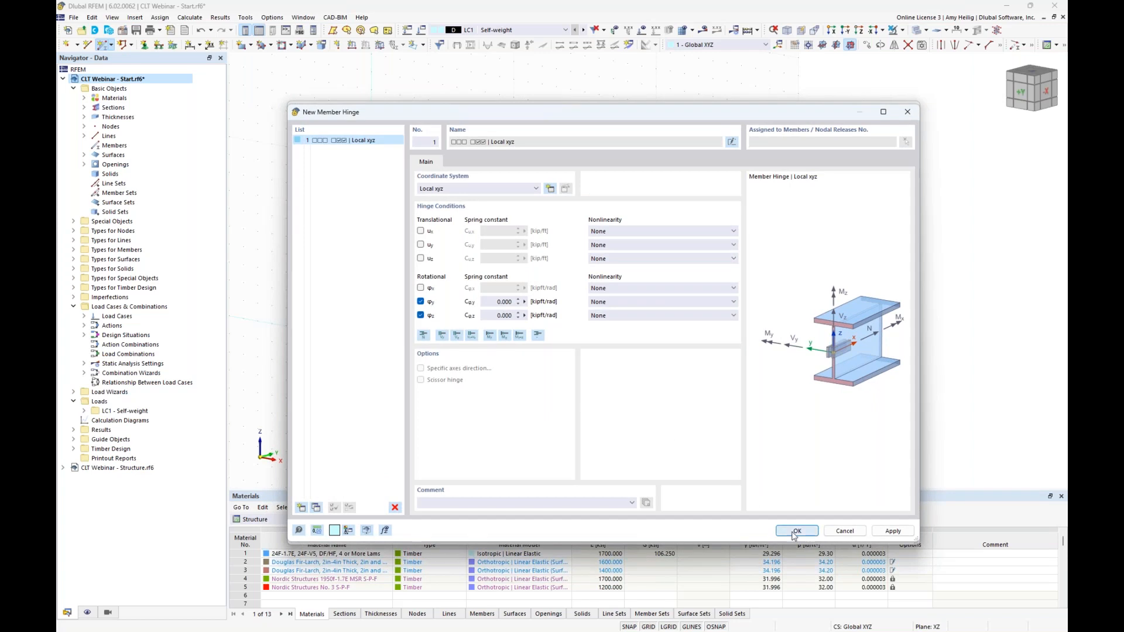
{"action": "key", "text": "Return"}
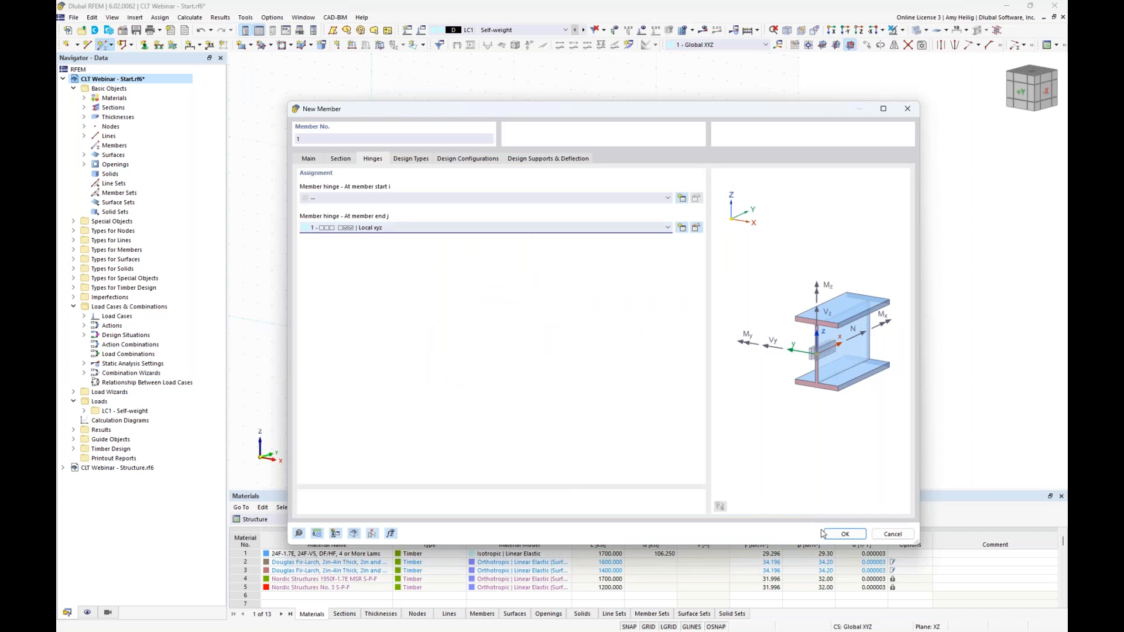
Draw the column member from the new ground-level node up to the node on the roof edge
{"action": "left_click", "coordinate": [845, 534]}
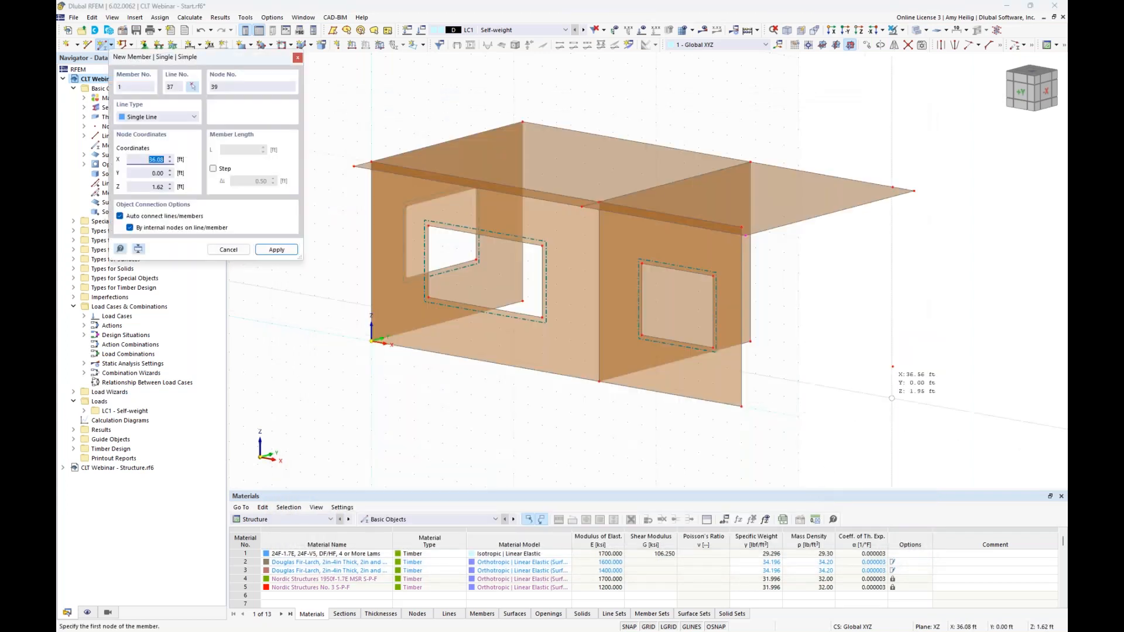
{"action": "left_click", "coordinate": [893, 367]}
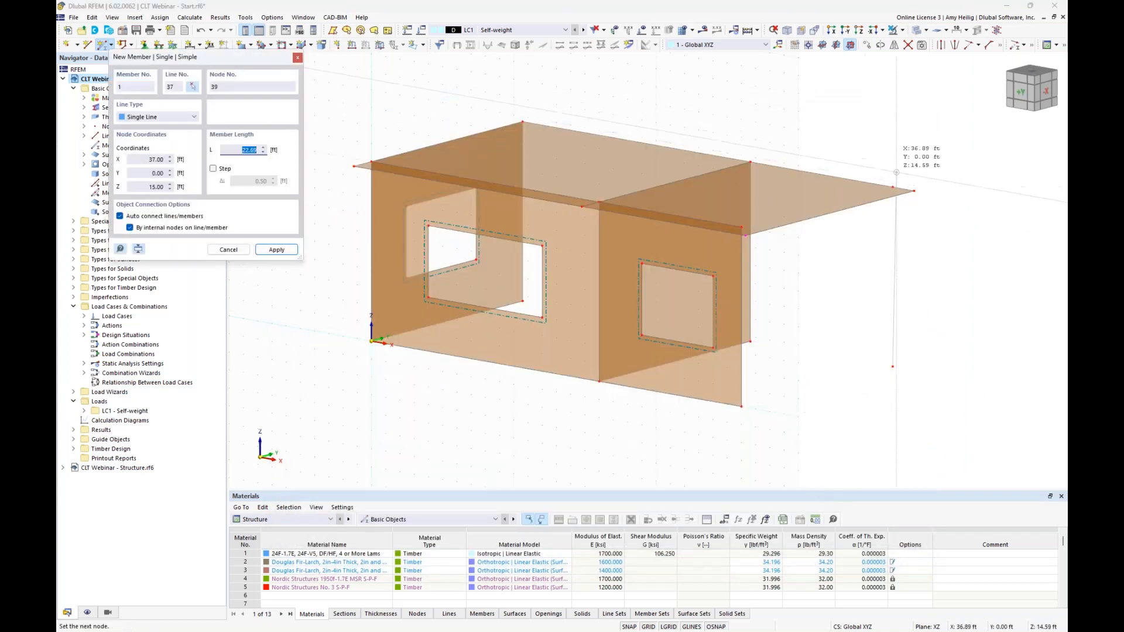
{"action": "left_click", "coordinate": [893, 189]}
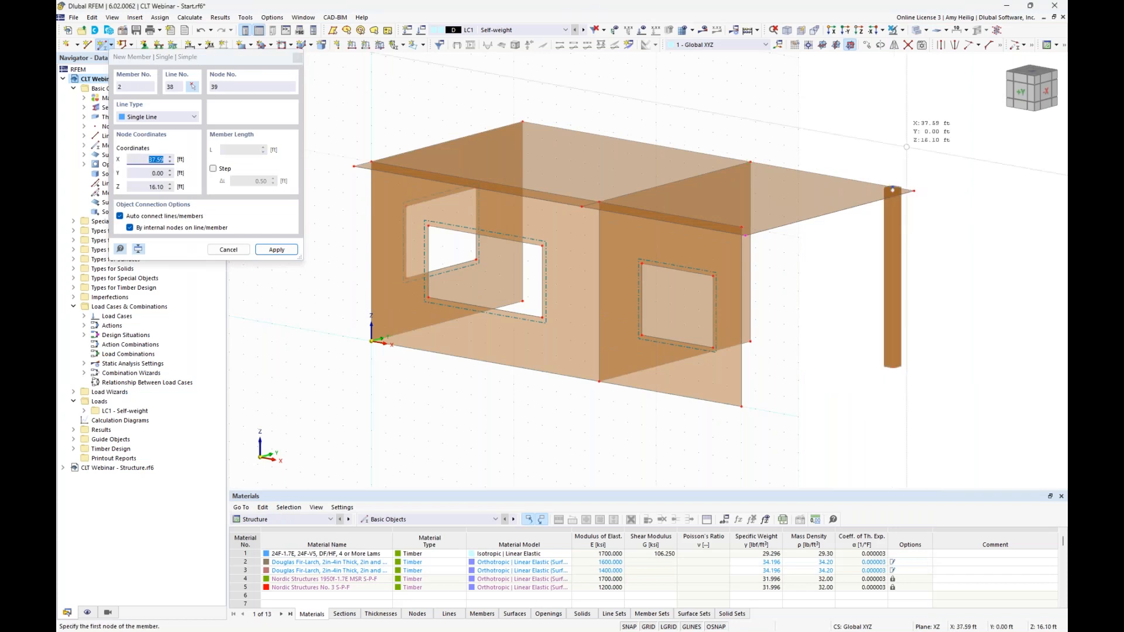
{"action": "key", "text": "Escape"}
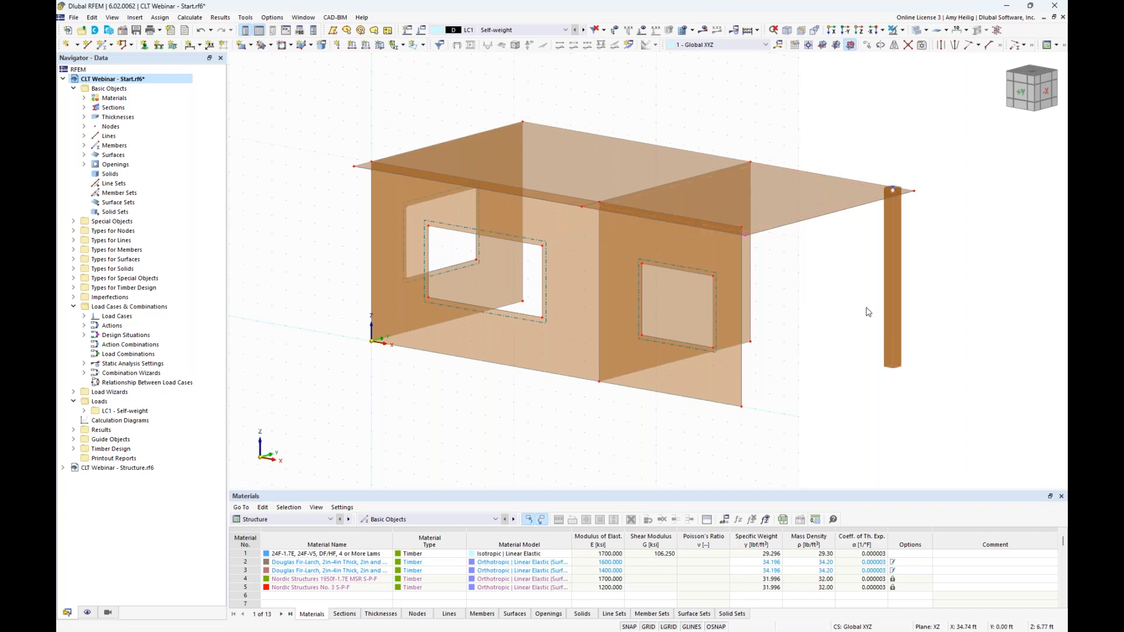
Set up another beam member with hinges and eccentricities enabled and the R_M1 8/12 section at member start
{"action": "middle_click_drag", "start_coordinate": [855, 303], "coordinate": [775, 326]}
{"action": "scroll", "coordinate": [733, 305], "scroll_direction": "up", "scroll_amount": 1}
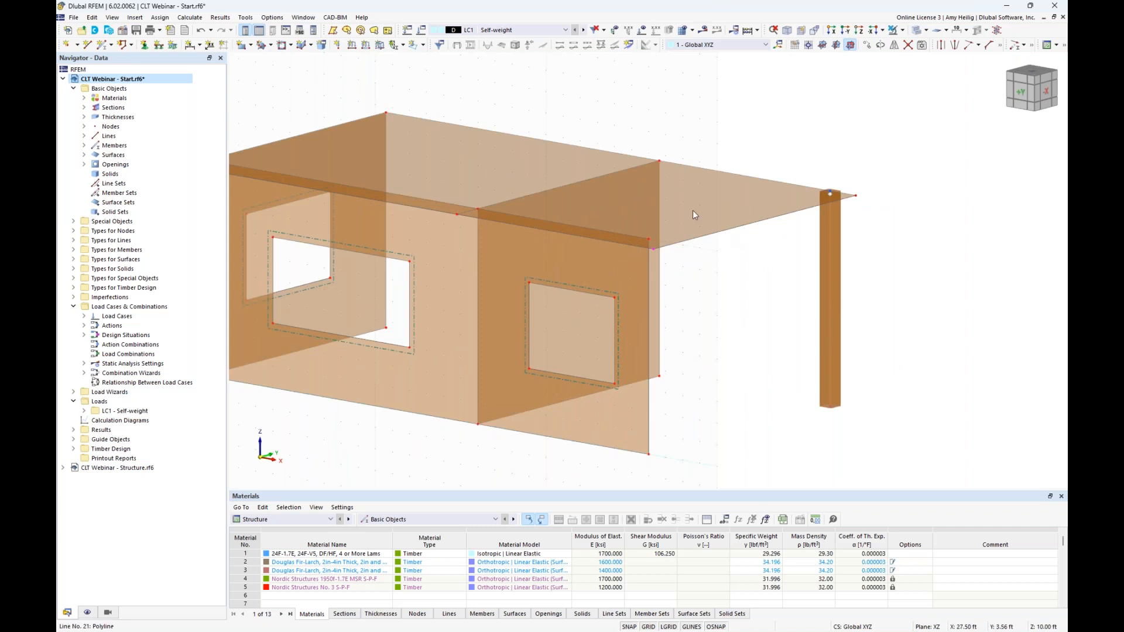
{"action": "left_click", "coordinate": [101, 45]}
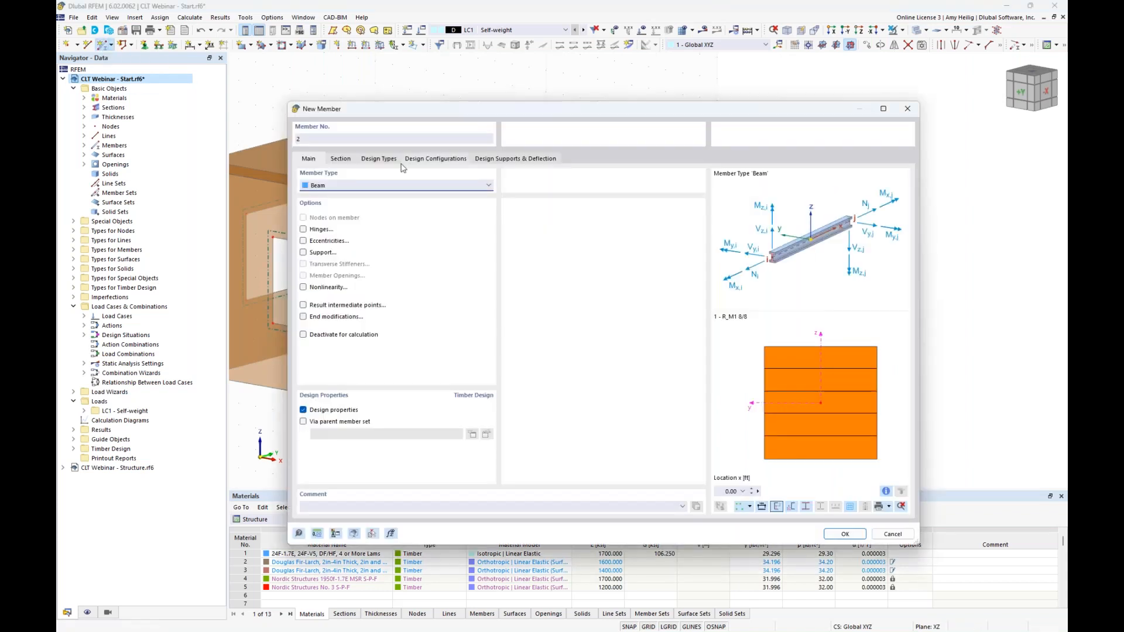
{"action": "left_click", "coordinate": [303, 229]}
{"action": "left_click", "coordinate": [304, 241]}
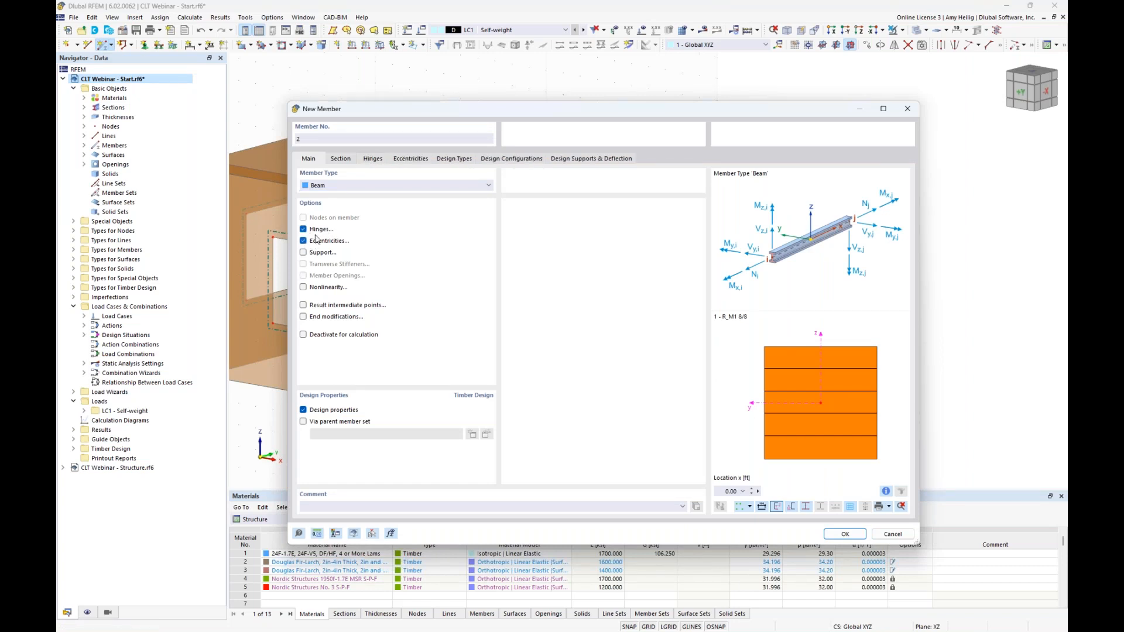
{"action": "left_click", "coordinate": [342, 159]}
{"action": "left_click", "coordinate": [440, 416]}
{"action": "left_click", "coordinate": [436, 435]}
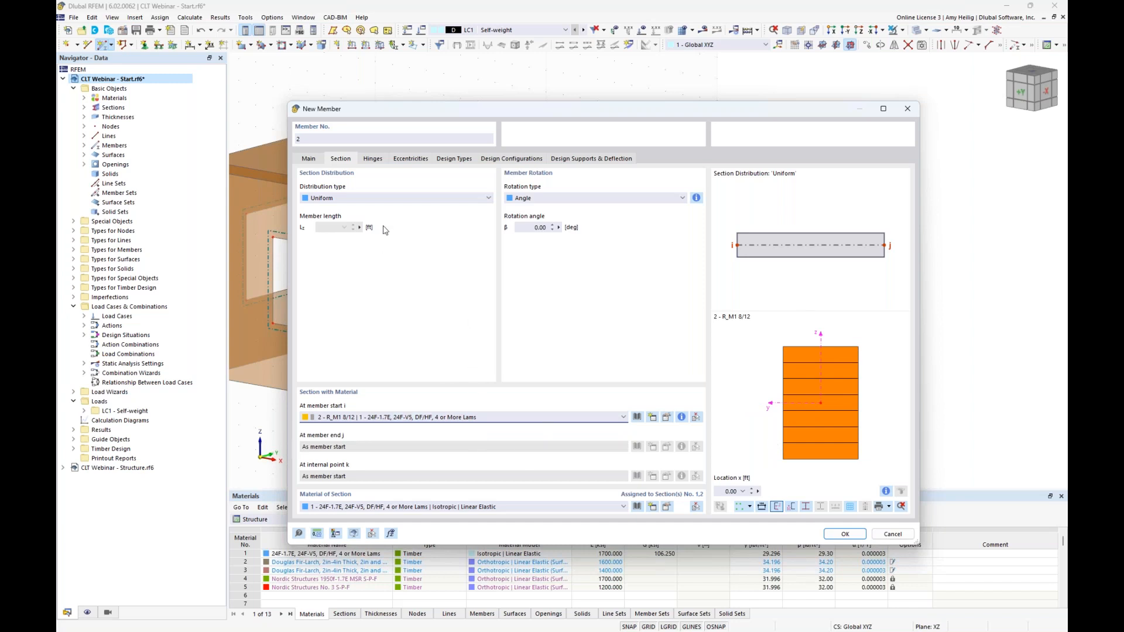
Assign the existing φy/φz hinge at member start i and a new hinge releasing φx, φy and φz at end j
{"action": "left_click", "coordinate": [373, 158]}
{"action": "left_click", "coordinate": [375, 199]}
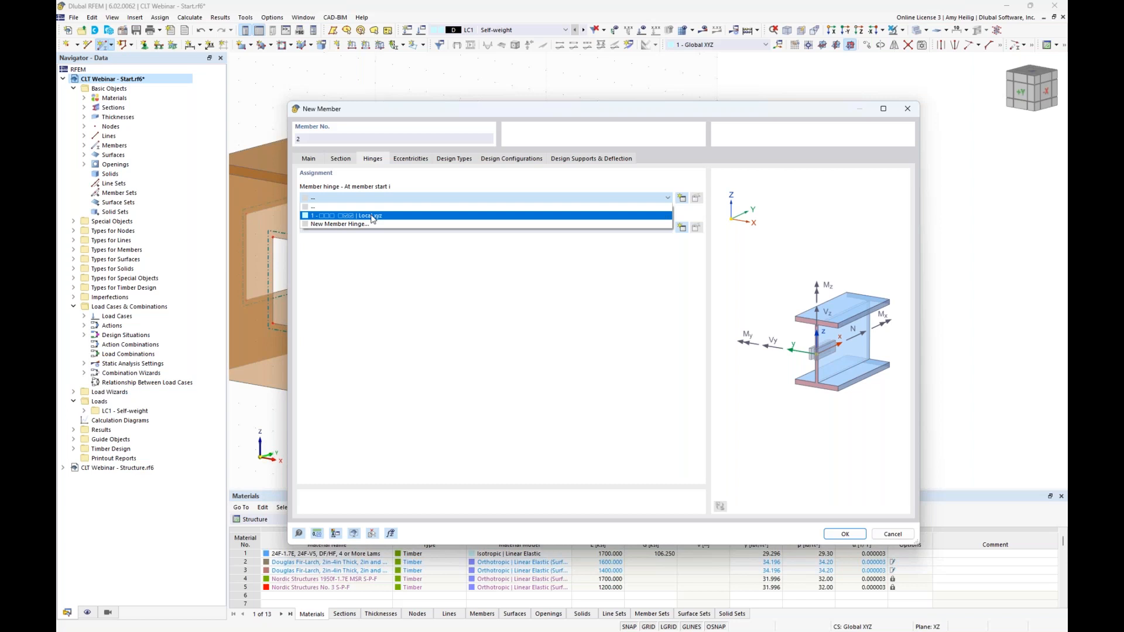
{"action": "left_click", "coordinate": [372, 216]}
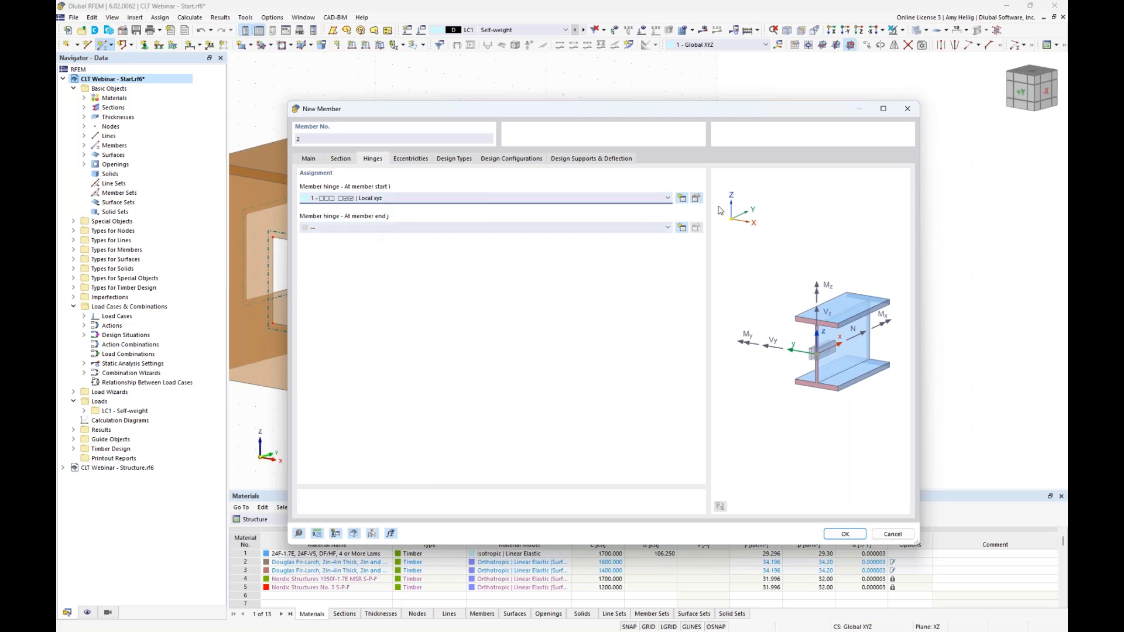
{"action": "left_click", "coordinate": [683, 228]}
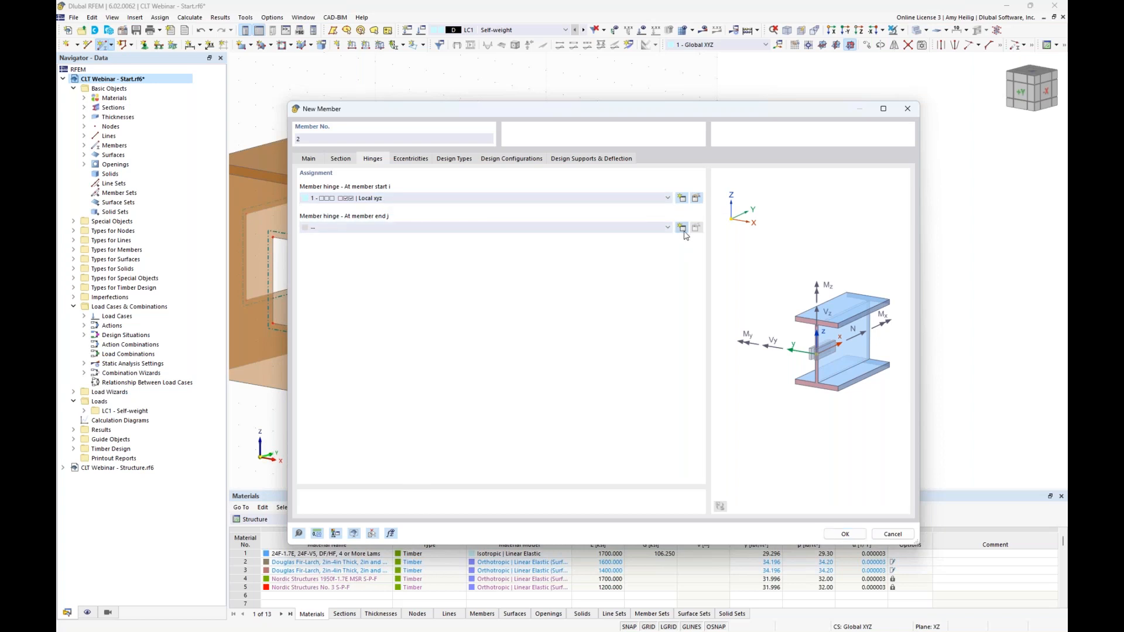
{"action": "left_click", "coordinate": [421, 288]}
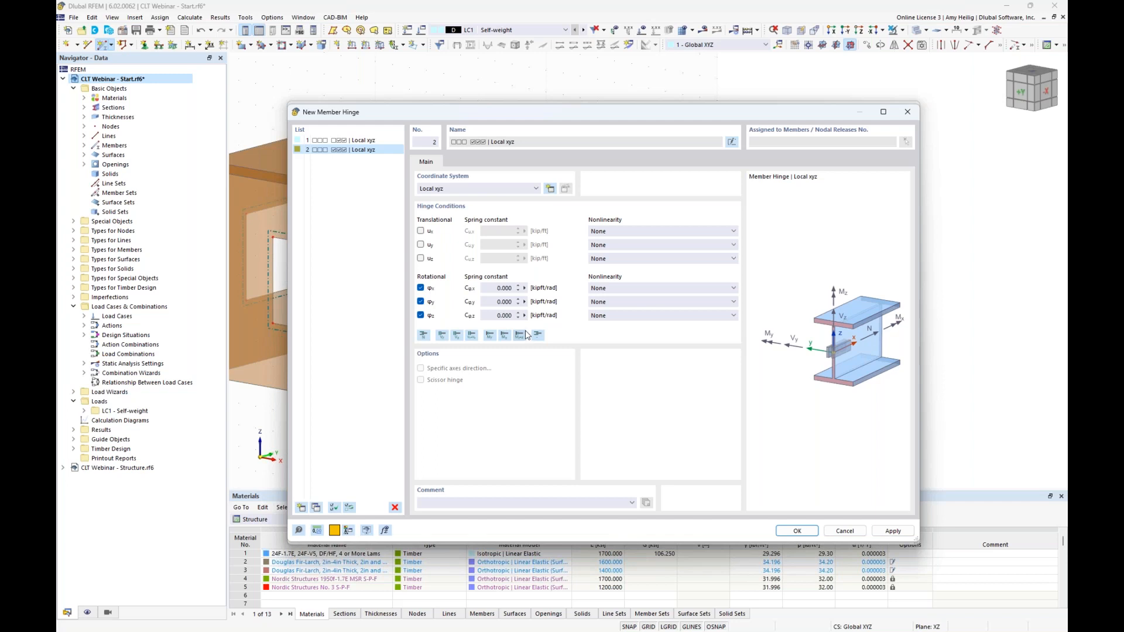
{"action": "left_click", "coordinate": [797, 531]}
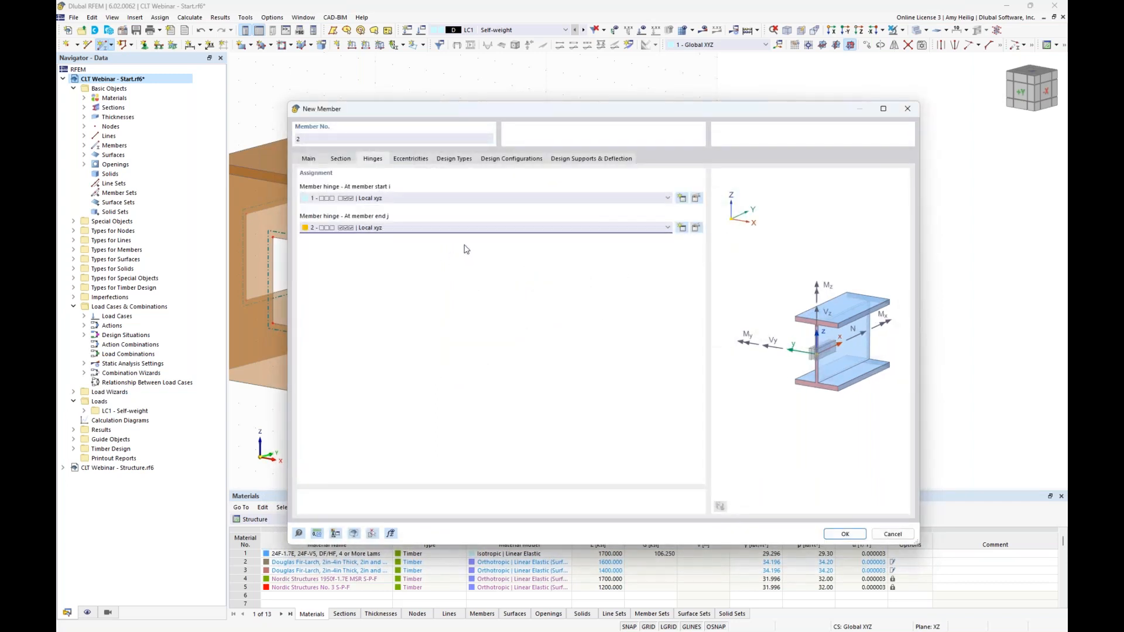
Create a member eccentricity at start i with middle-top section alignment and a transverse offset from the bottom of the overhanging roof surface (Surface No. 6)
{"action": "left_click", "coordinate": [415, 160]}
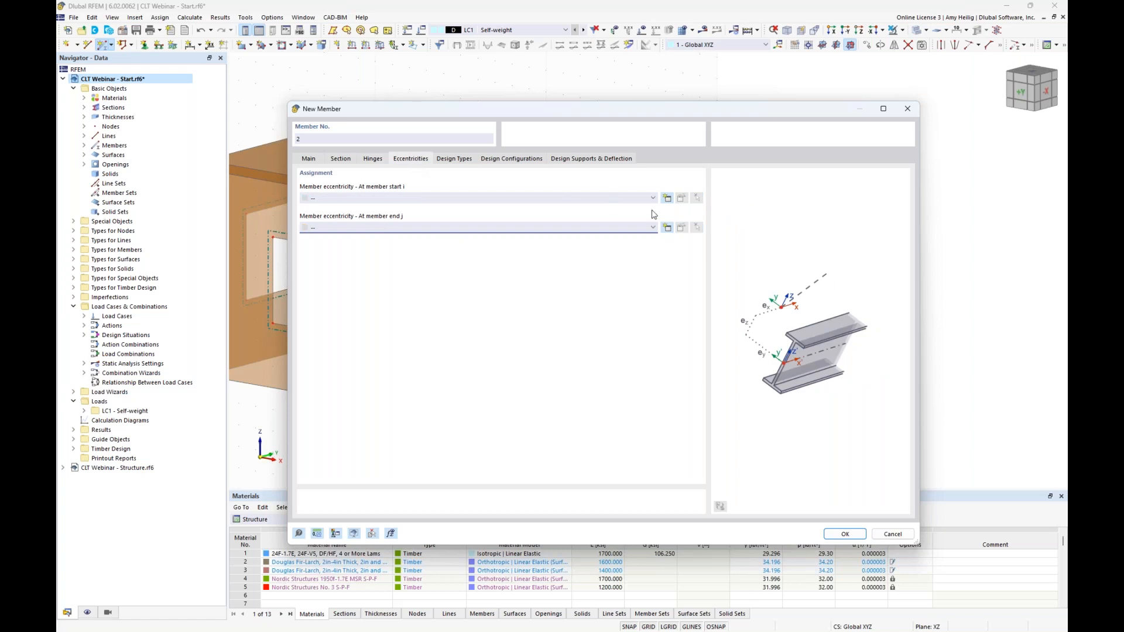
{"action": "left_click", "coordinate": [666, 198]}
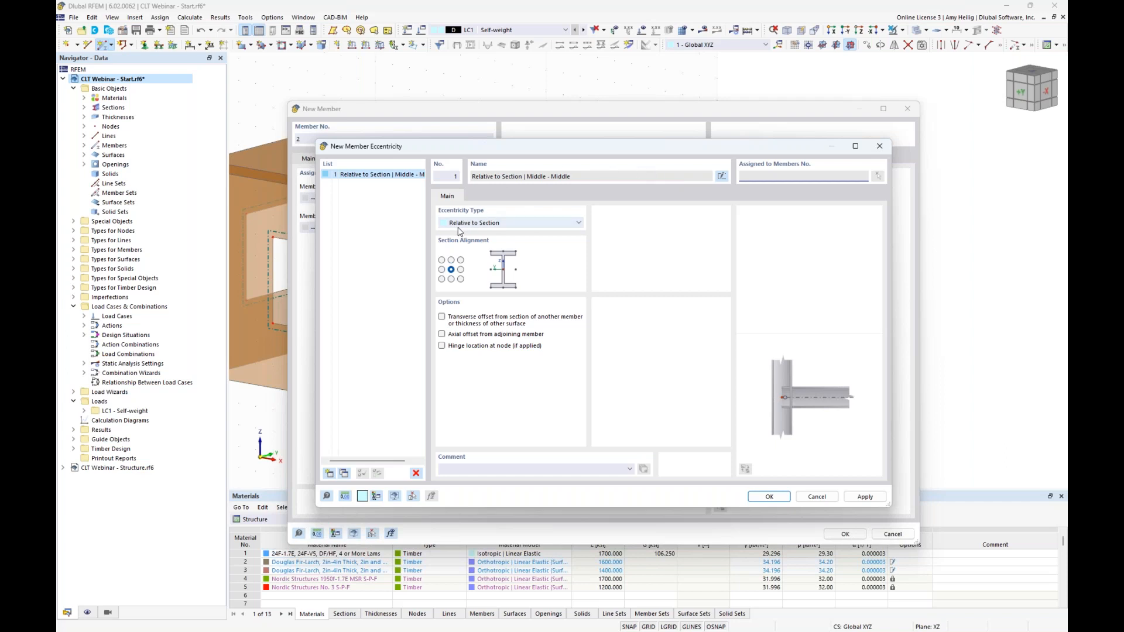
{"action": "left_click", "coordinate": [450, 260]}
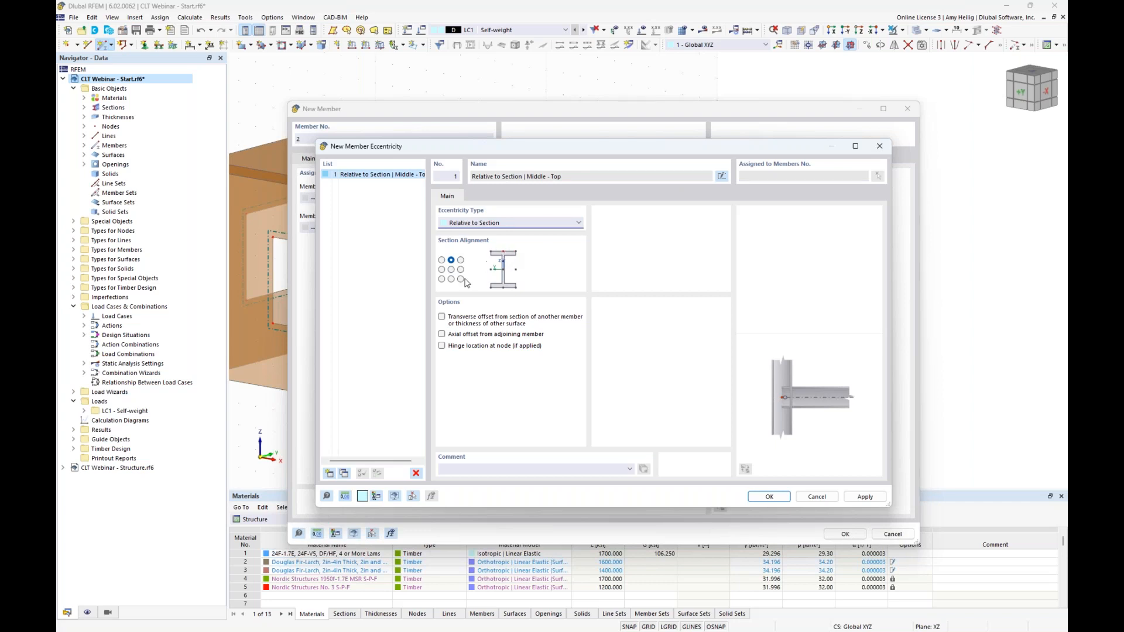
{"action": "left_click", "coordinate": [441, 317]}
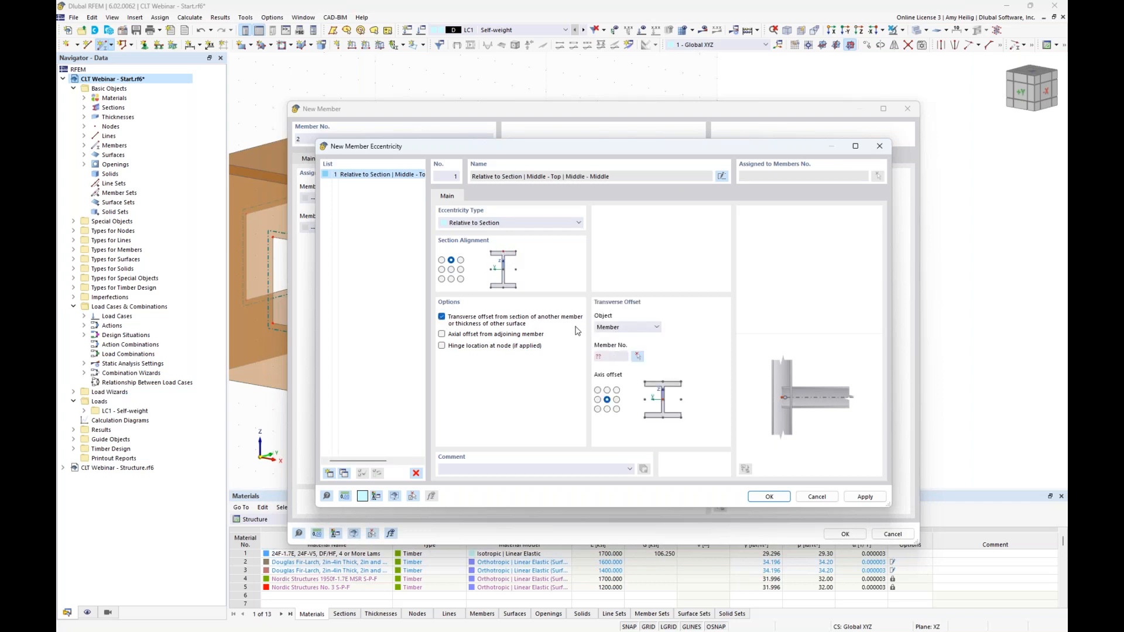
{"action": "left_click", "coordinate": [610, 327]}
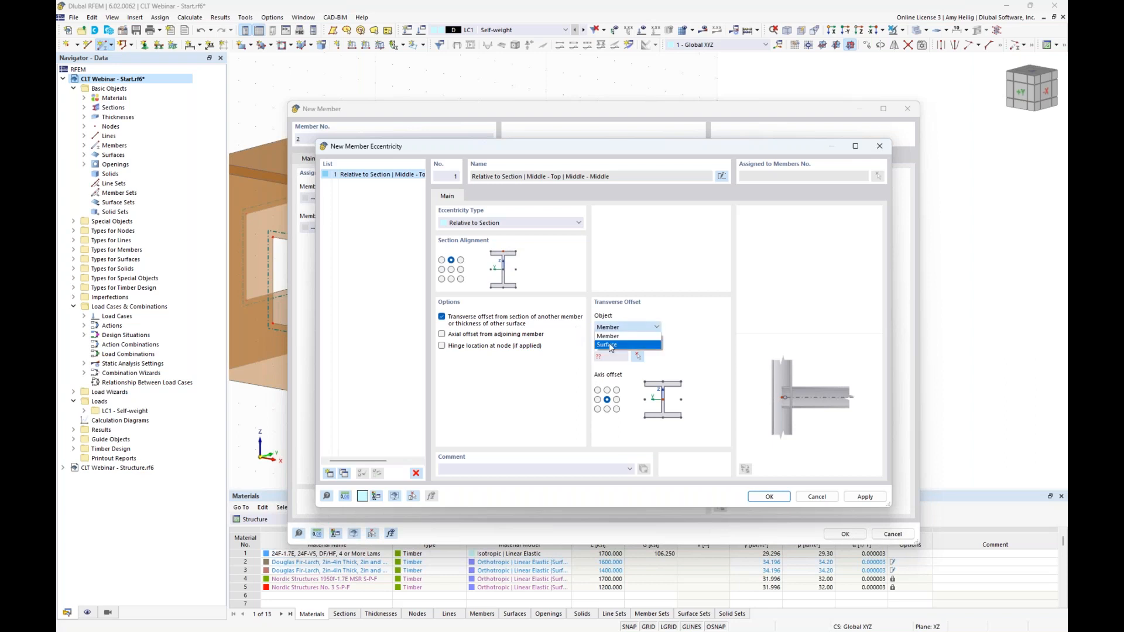
{"action": "left_click", "coordinate": [610, 346]}
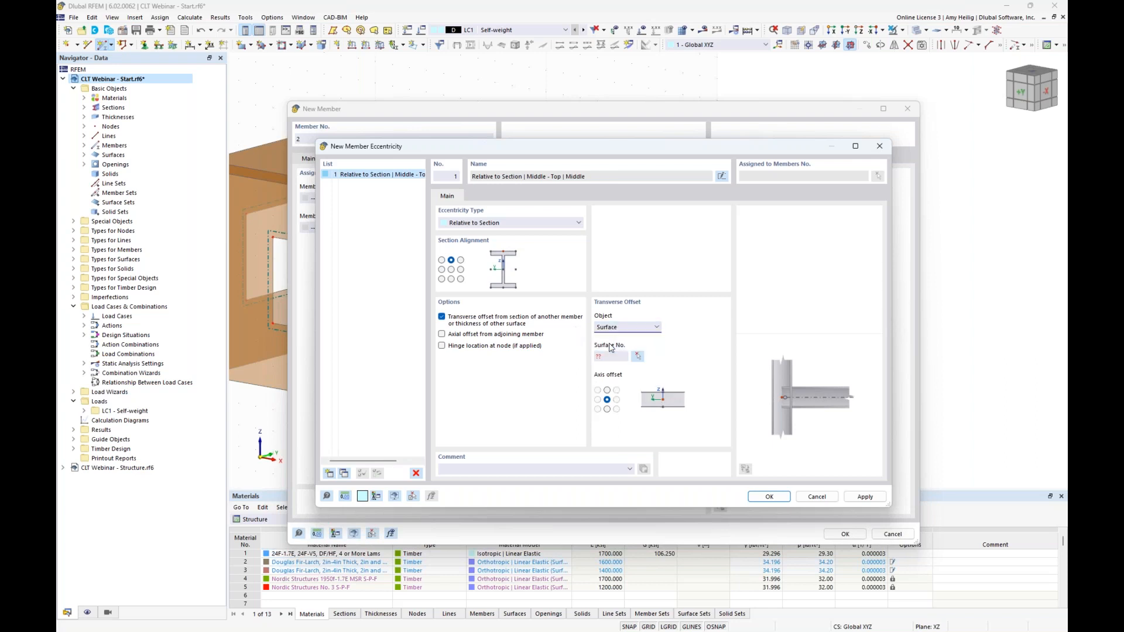
{"action": "left_click", "coordinate": [637, 356]}
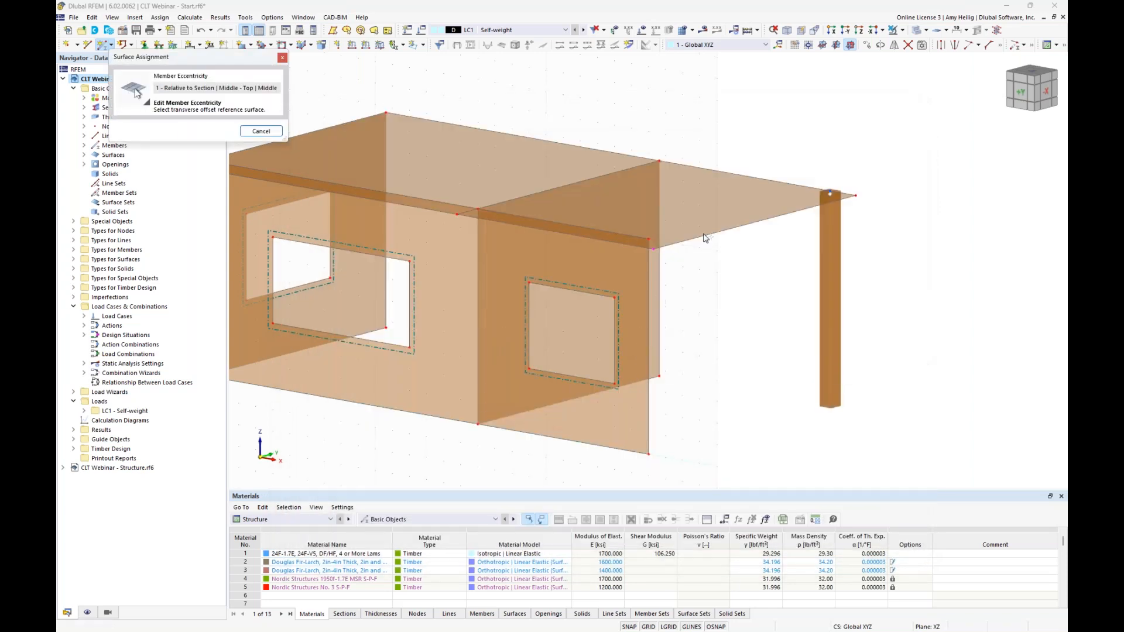
{"action": "left_click", "coordinate": [708, 215]}
{"action": "left_click", "coordinate": [607, 409]}
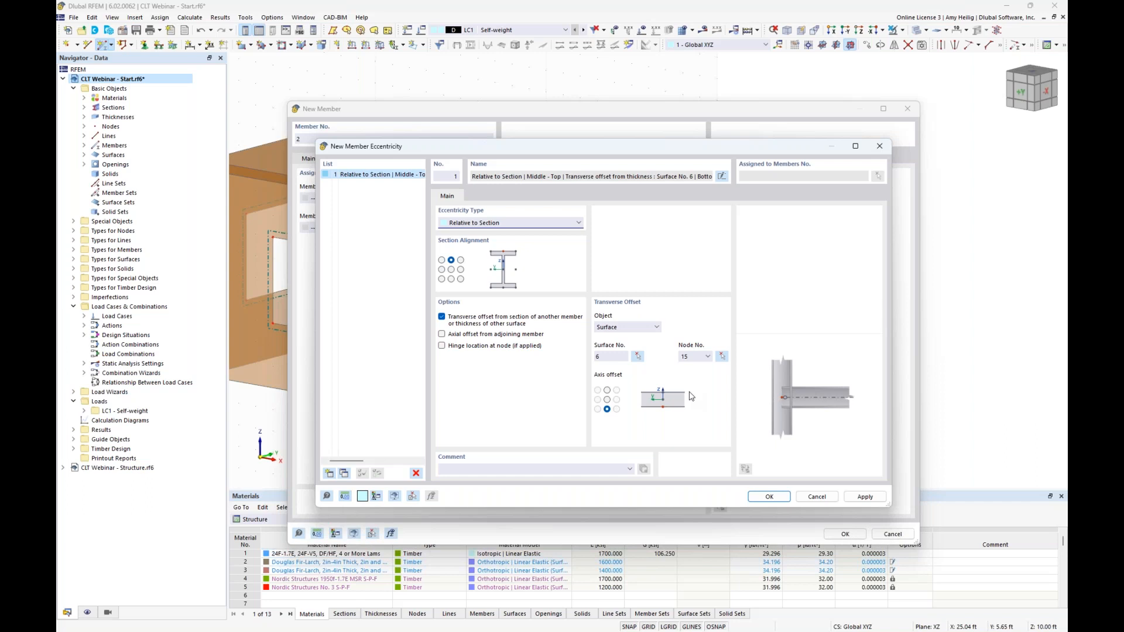
{"action": "left_click", "coordinate": [769, 496]}
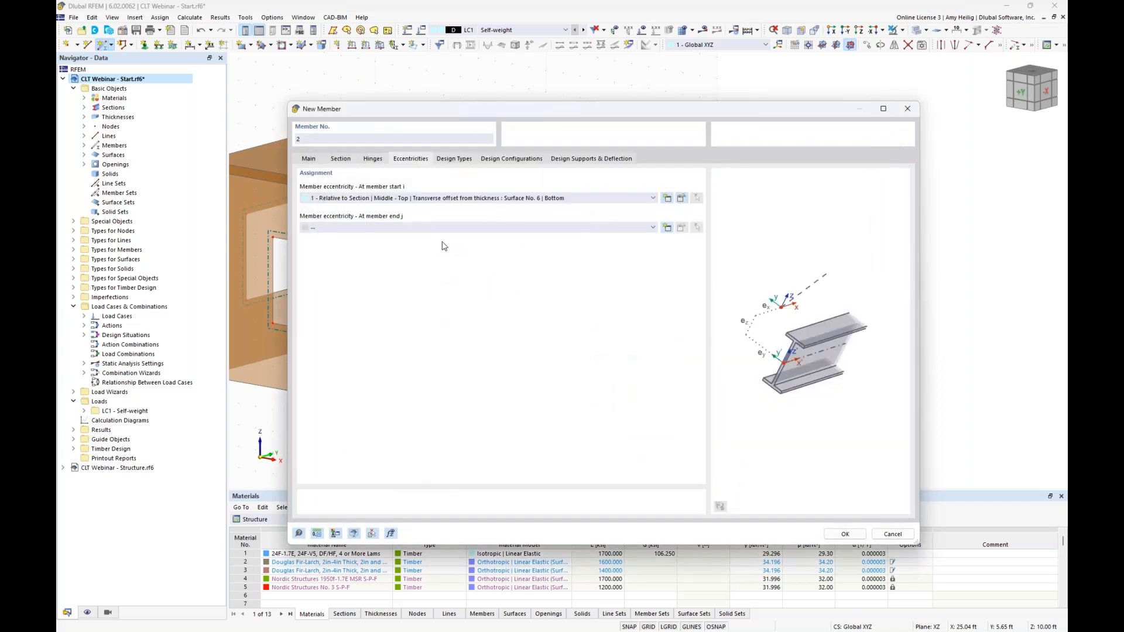
Assign the same eccentricity at member end j and accept the beam member's settings
{"action": "left_click", "coordinate": [436, 228]}
{"action": "left_click", "coordinate": [431, 242]}
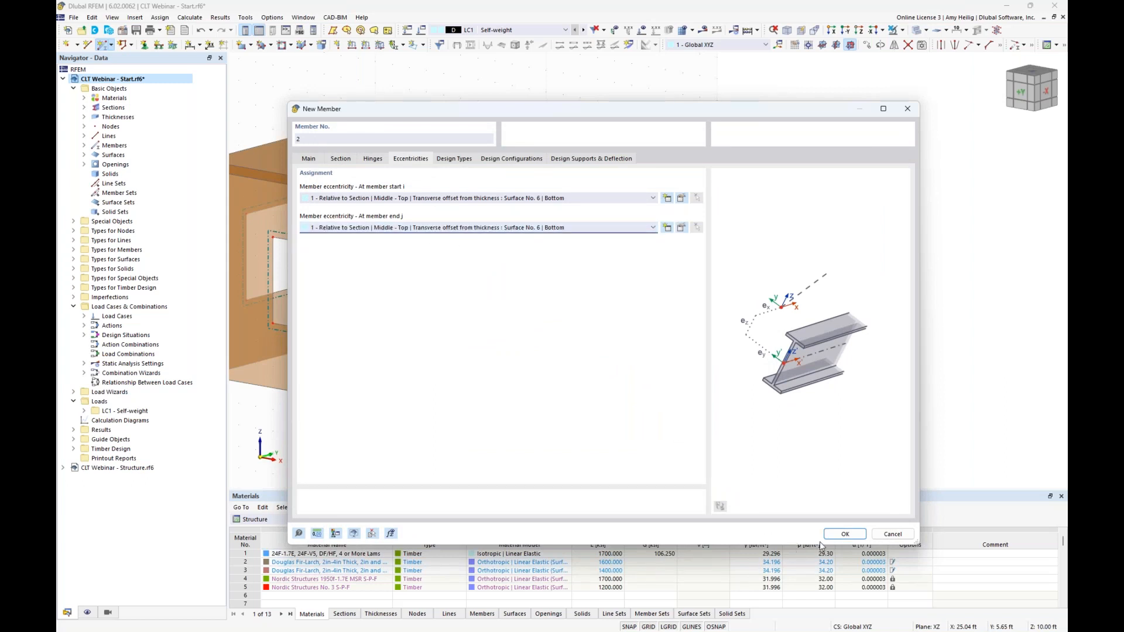
{"action": "left_click", "coordinate": [833, 536]}
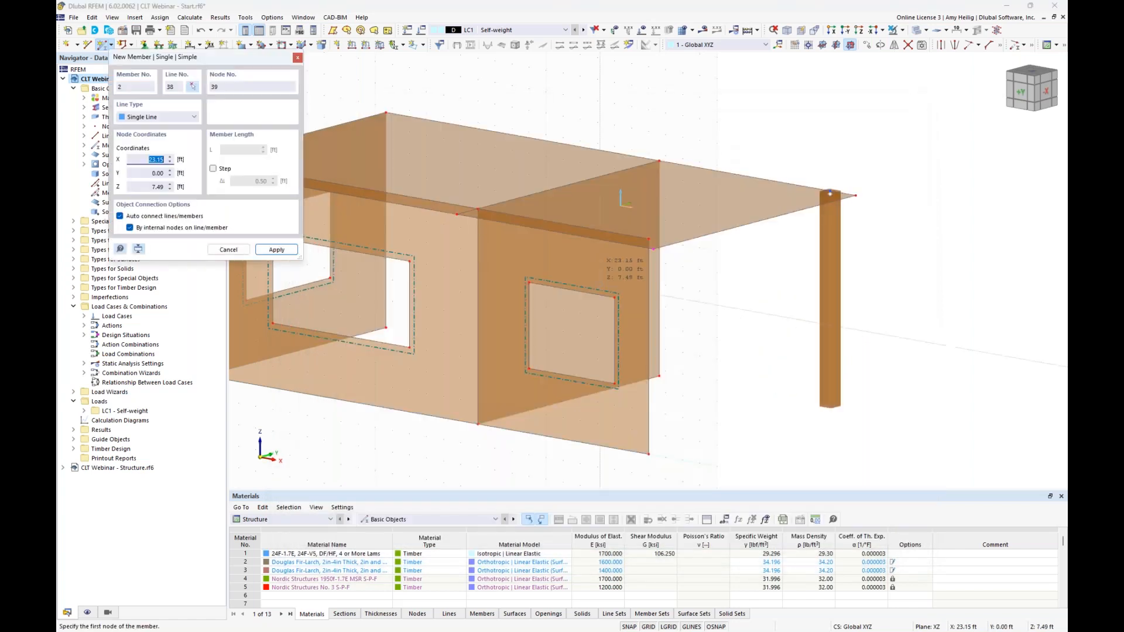
Draw the beam member under the roof overhang from the front wall's top corner to the column's top node
{"action": "left_click", "coordinate": [659, 160]}
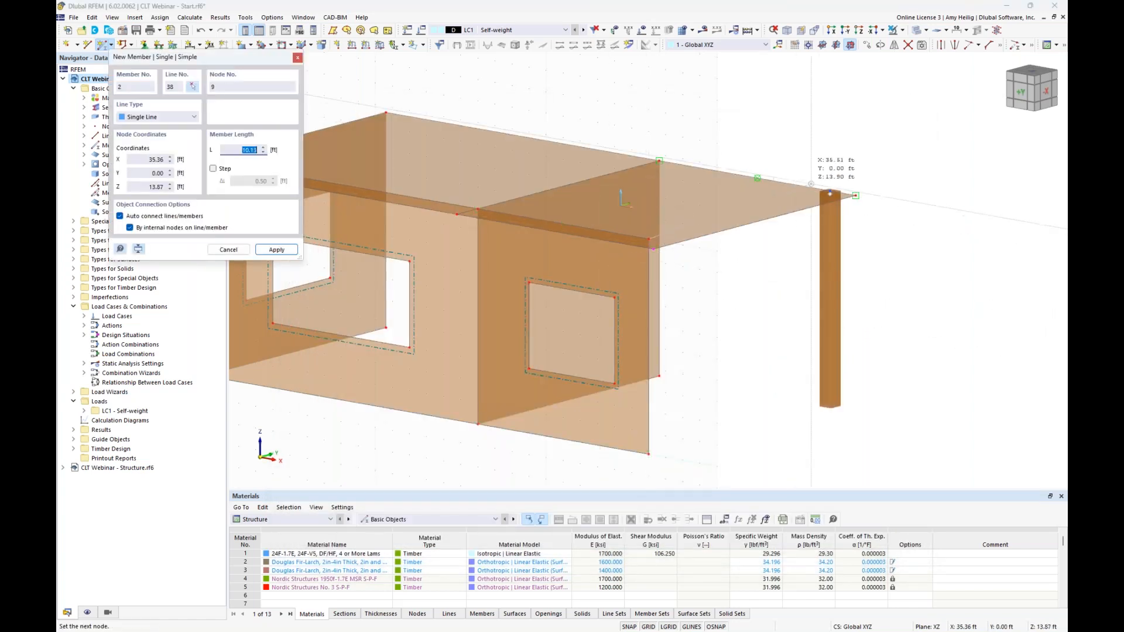
{"action": "left_click", "coordinate": [829, 191]}
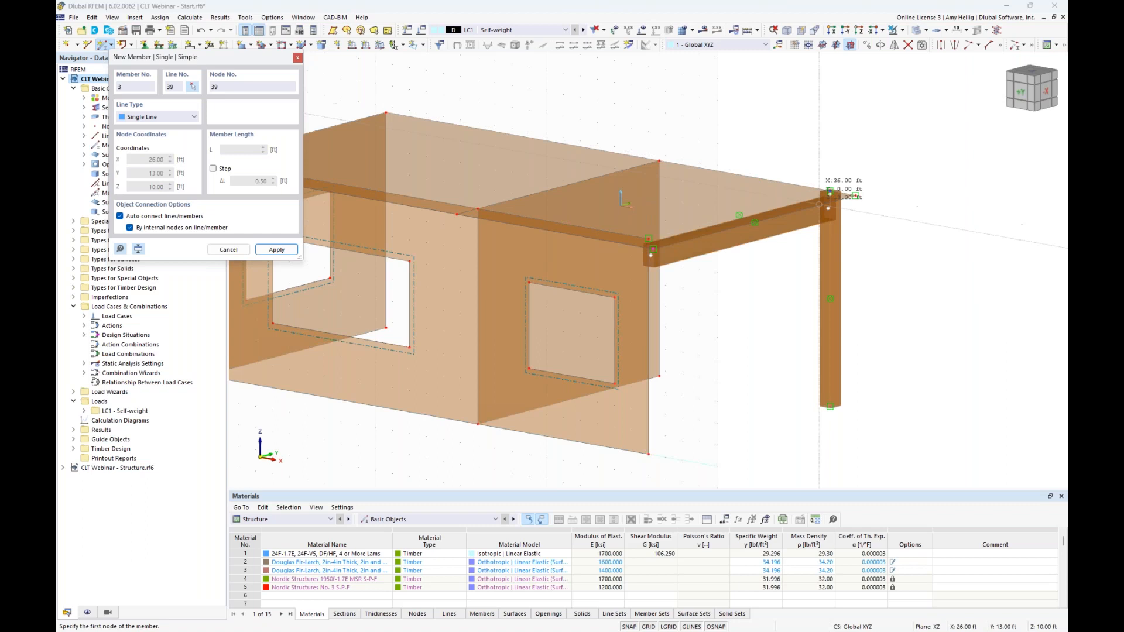
{"action": "key", "text": "Escape"}
{"action": "middle_click_drag", "start_coordinate": [771, 296], "coordinate": [718, 195], "text": "ctrl"}
{"action": "scroll", "coordinate": [718, 195], "scroll_direction": "up", "scroll_amount": 3}
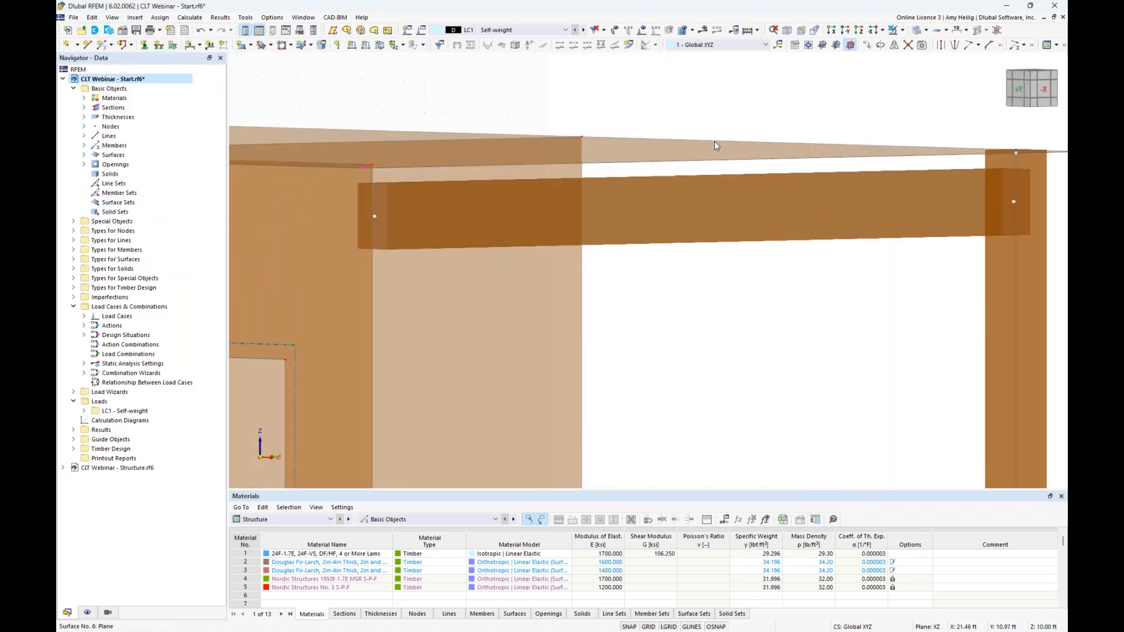
{"action": "scroll", "coordinate": [760, 262], "scroll_direction": "down", "scroll_amount": 3}
{"action": "middle_click_drag", "start_coordinate": [758, 276], "coordinate": [796, 312], "text": "ctrl"}
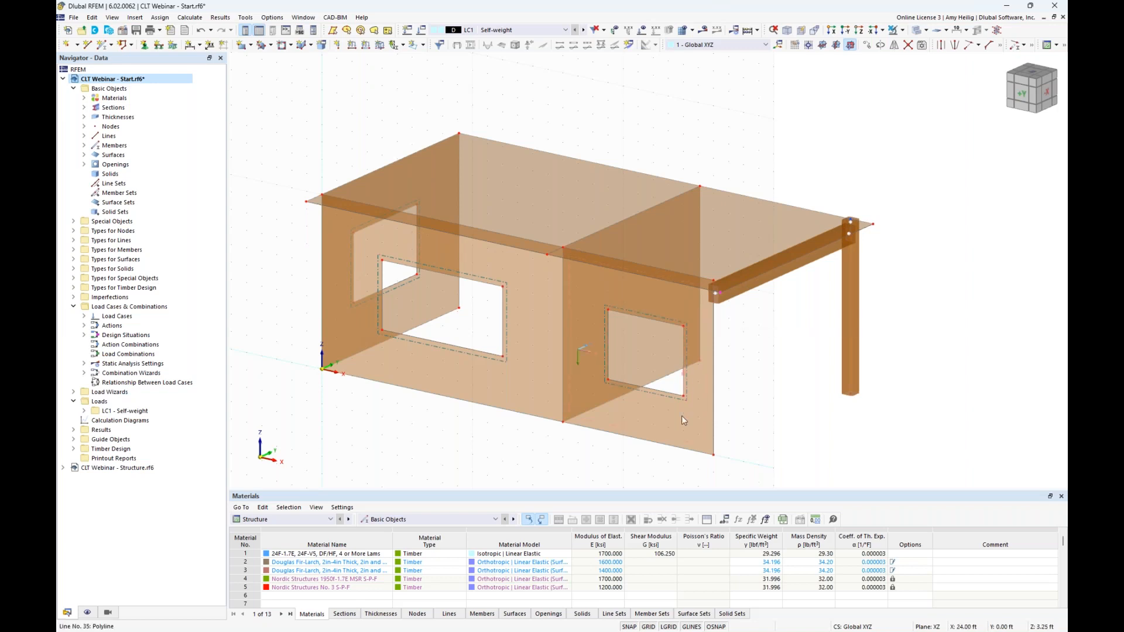
Turn on the local axis systems of the surfaces and display the model as wireframe to examine the axis directions
{"action": "right_click", "coordinate": [683, 432]}
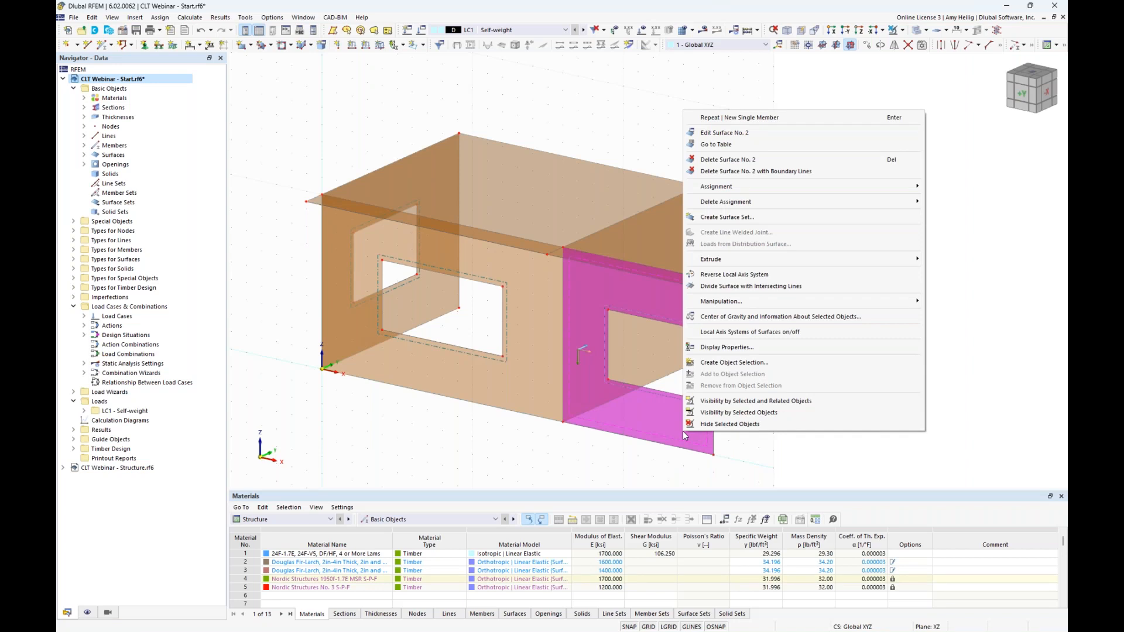
{"action": "left_click", "coordinate": [720, 337]}
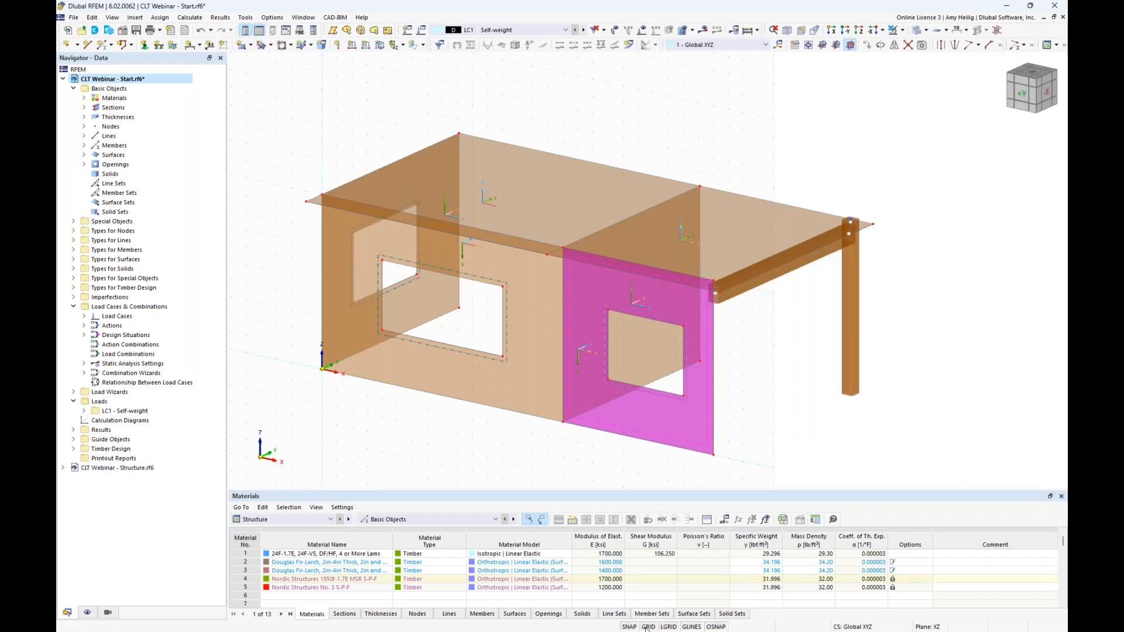
{"action": "left_click", "coordinate": [916, 31]}
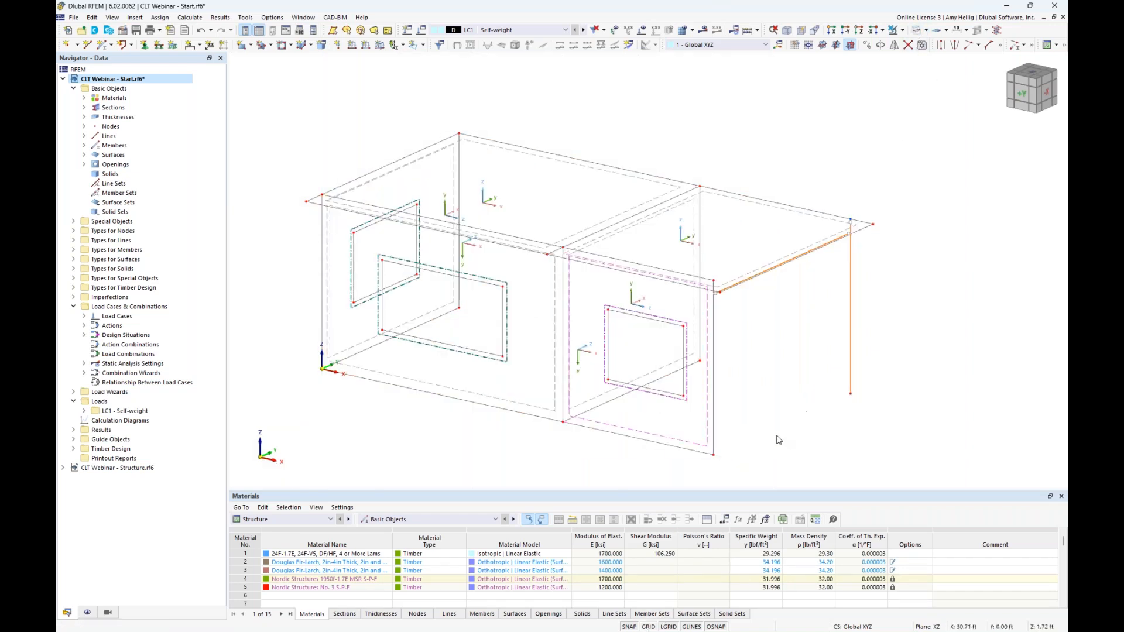
{"action": "middle_click_drag", "start_coordinate": [753, 371], "coordinate": [791, 376], "text": "ctrl"}
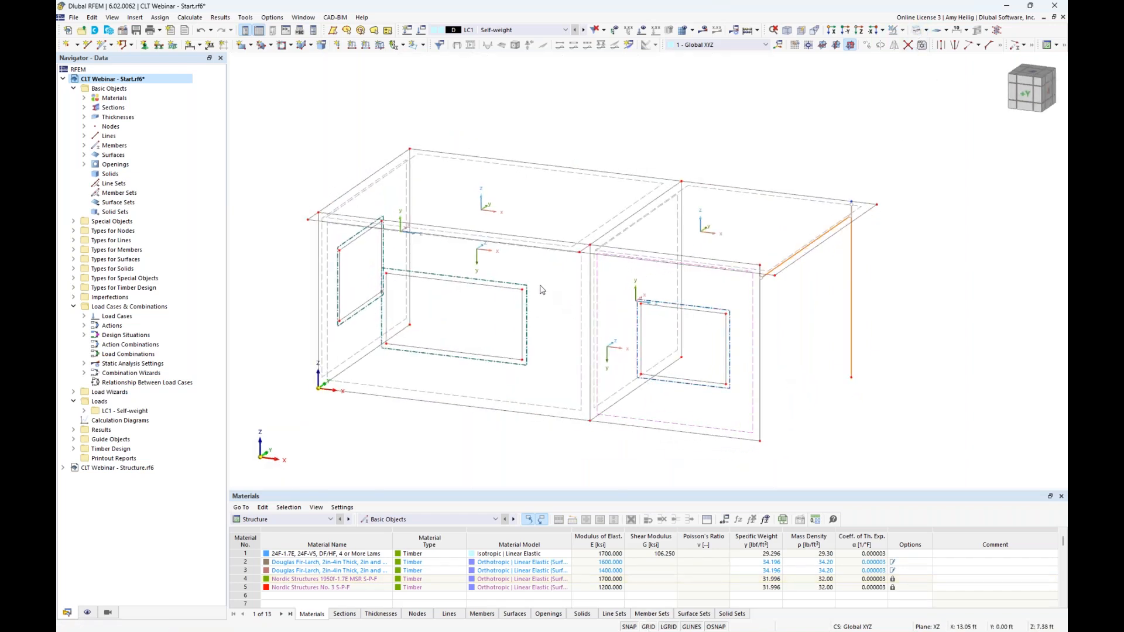
{"action": "scroll", "coordinate": [523, 305], "scroll_direction": "up", "scroll_amount": 2}
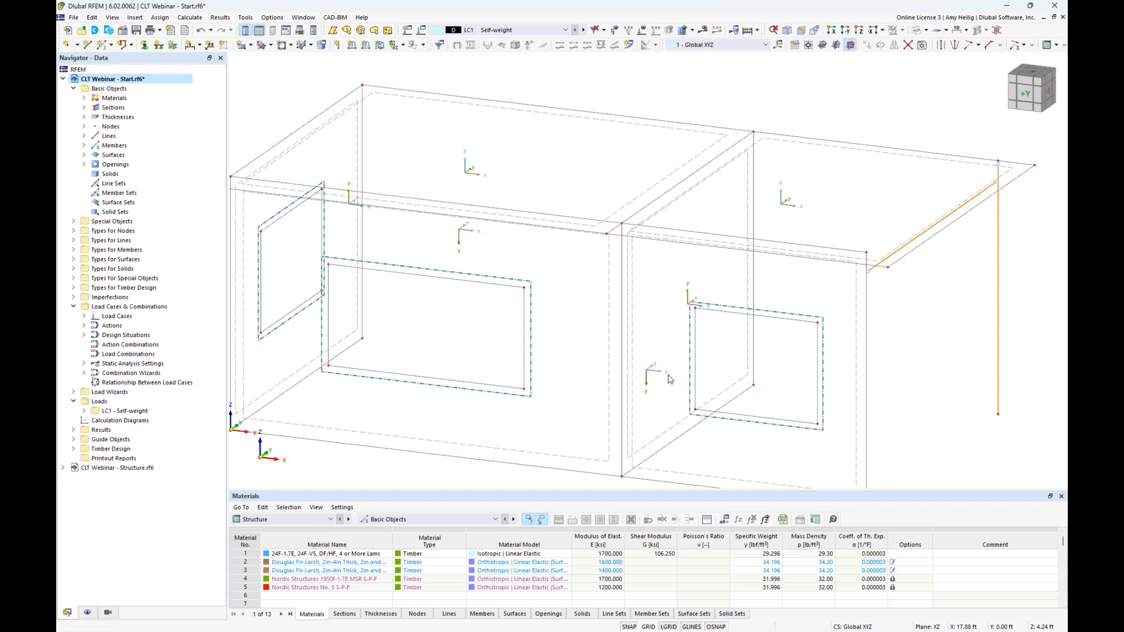
{"action": "scroll", "coordinate": [670, 379], "scroll_direction": "down", "scroll_amount": 2}
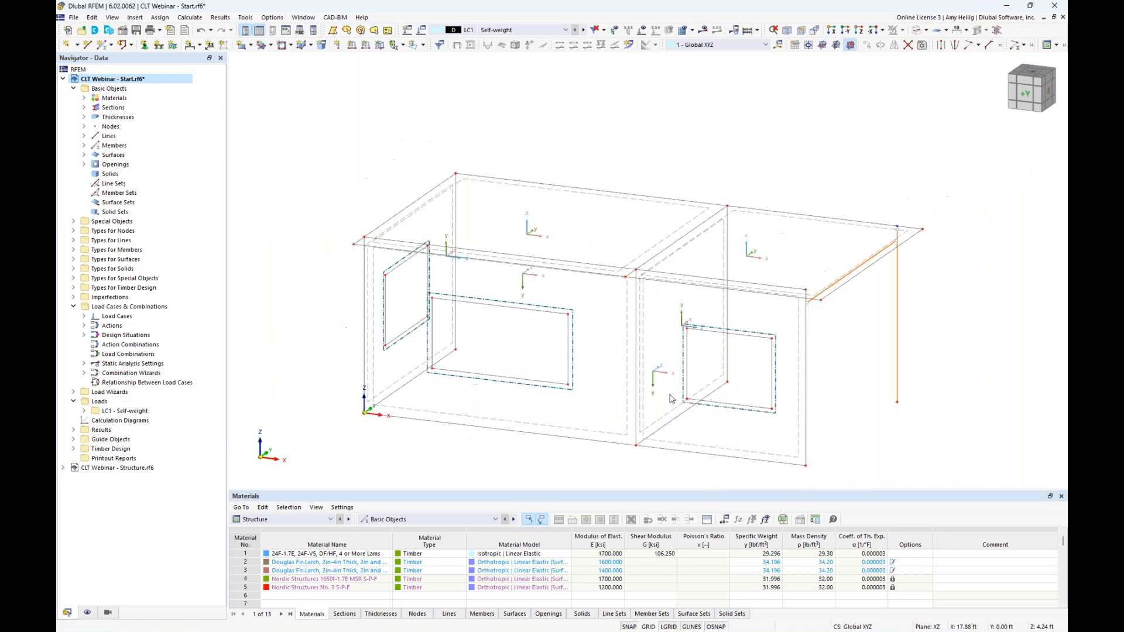
Hide the surfaces' local axis systems and display their layer directions with indices instead
{"action": "right_click", "coordinate": [742, 456]}
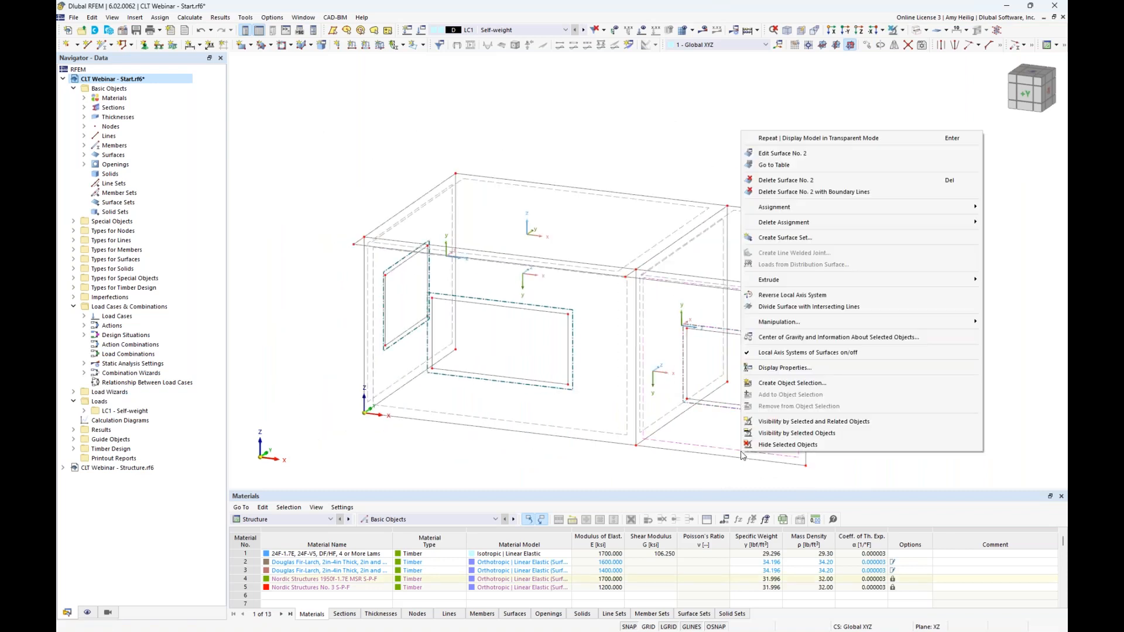
{"action": "left_click", "coordinate": [783, 358]}
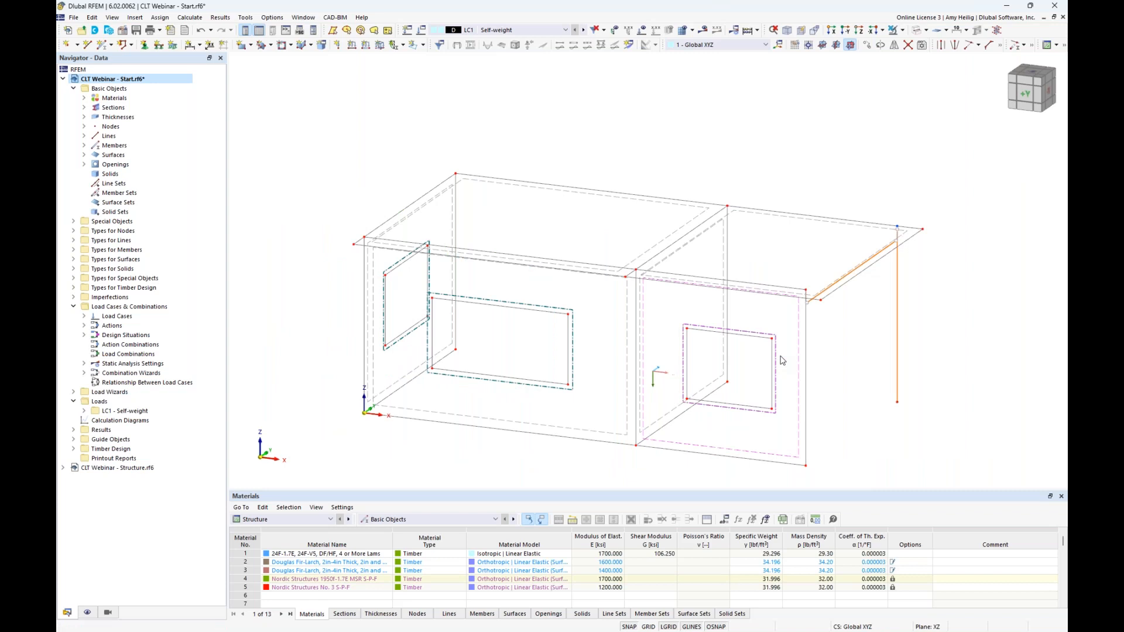
{"action": "left_click", "coordinate": [88, 613]}
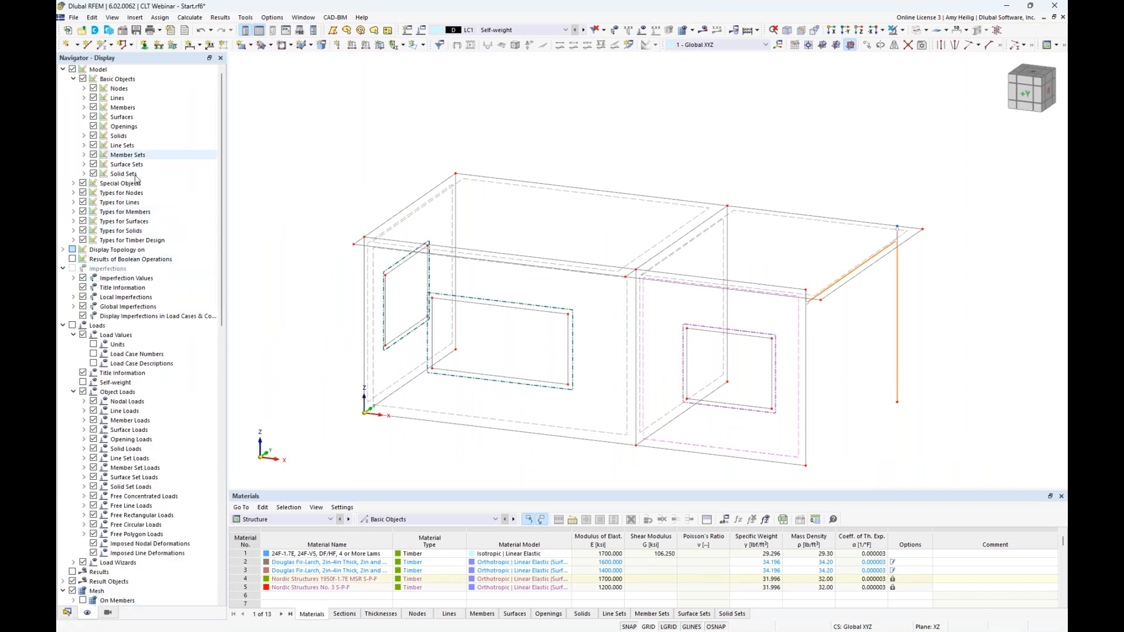
{"action": "left_click", "coordinate": [85, 118]}
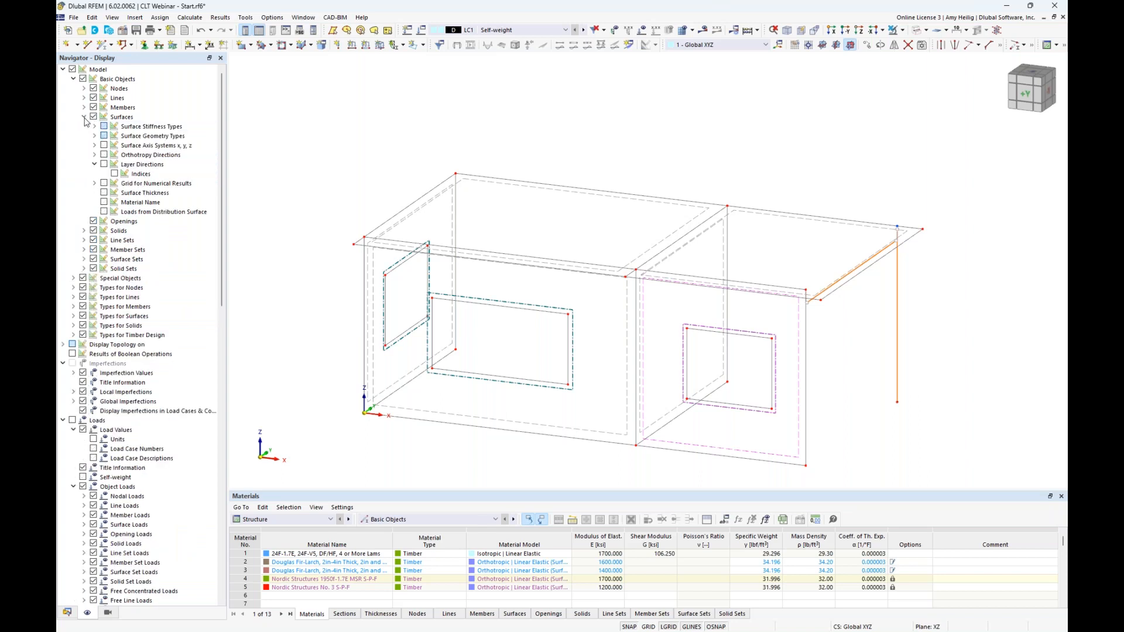
{"action": "left_click", "coordinate": [103, 165]}
{"action": "left_click", "coordinate": [114, 174]}
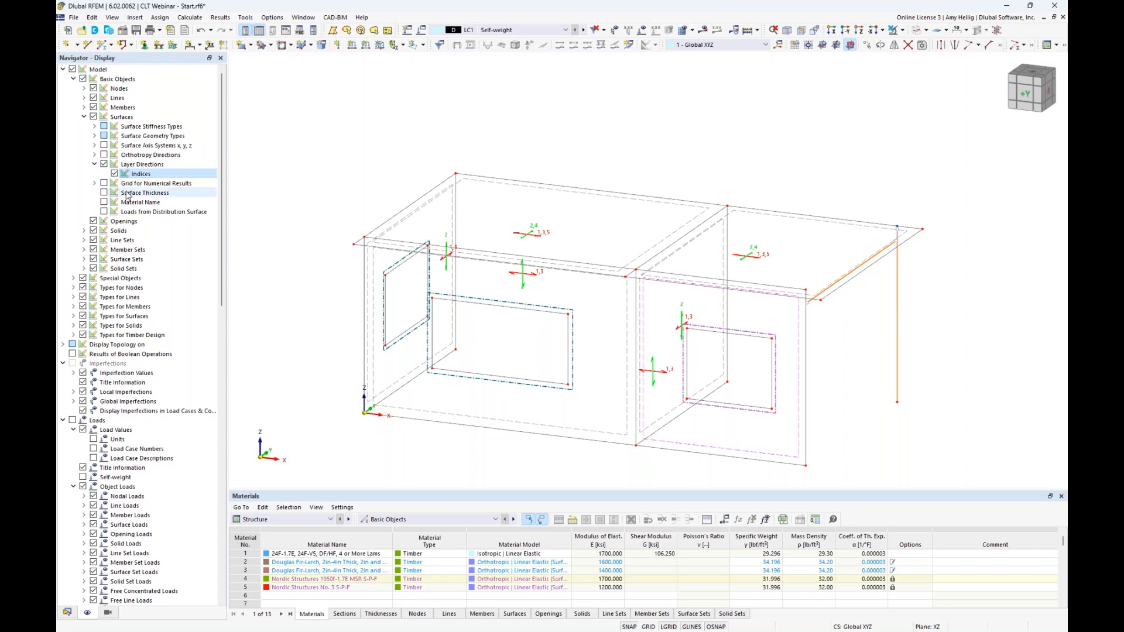
Select all four wall surfaces (1-4) together and enable specific axes for them
{"action": "scroll", "coordinate": [679, 410], "scroll_direction": "up", "scroll_amount": 8}
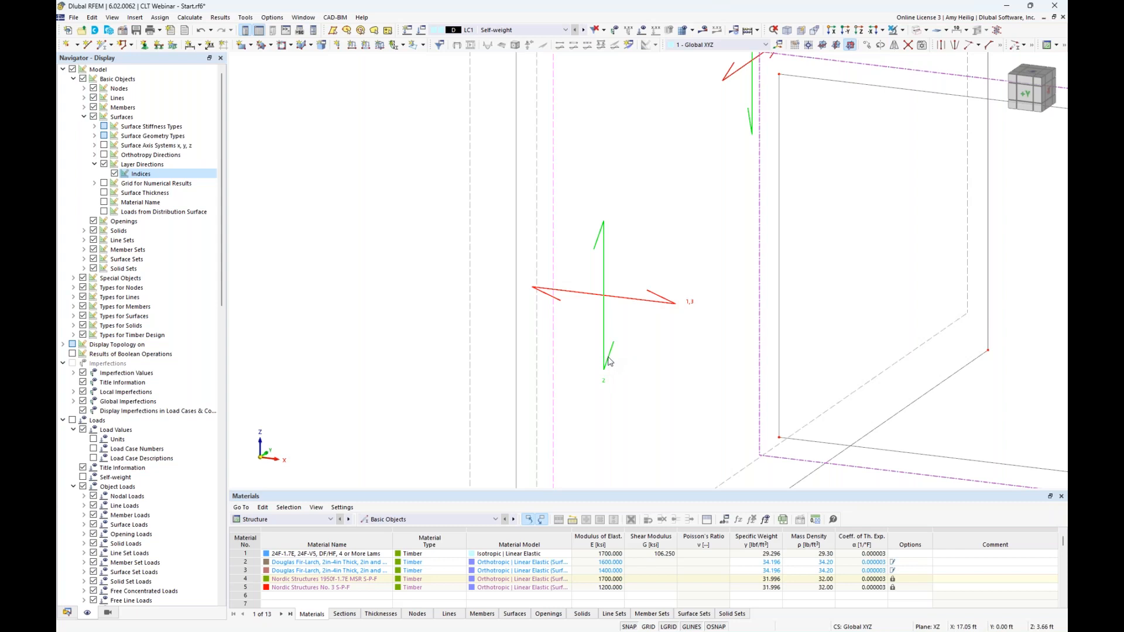
{"action": "scroll", "coordinate": [609, 361], "scroll_direction": "down", "scroll_amount": 6}
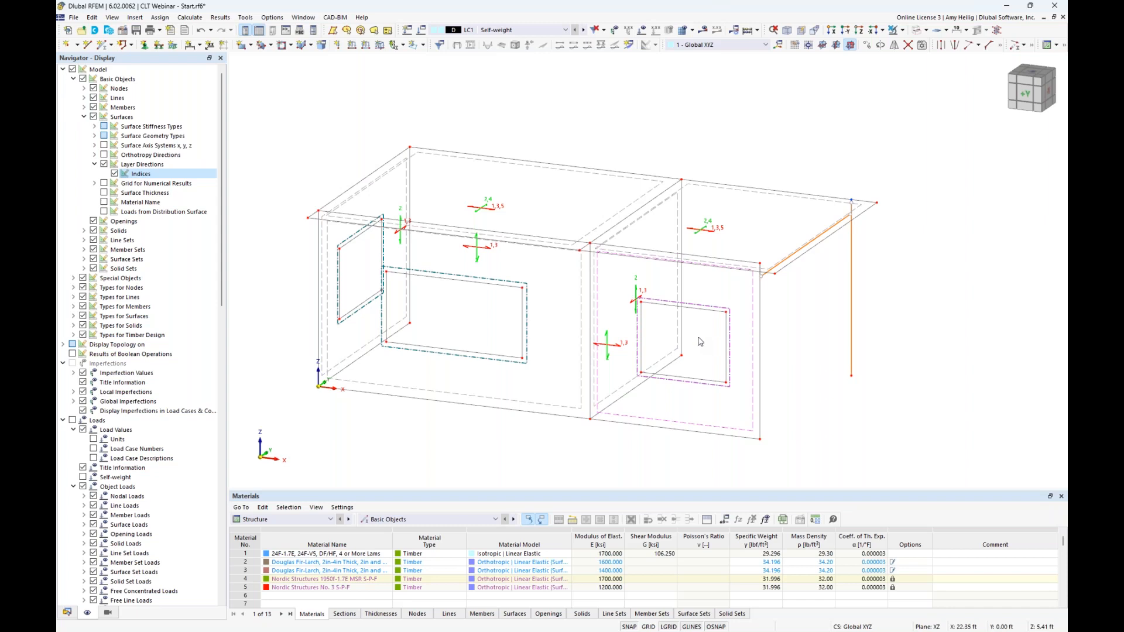
{"action": "middle_click_drag", "start_coordinate": [774, 345], "coordinate": [808, 336], "text": "ctrl"}
{"action": "left_click_drag", "start_coordinate": [808, 335], "coordinate": [293, 272]}
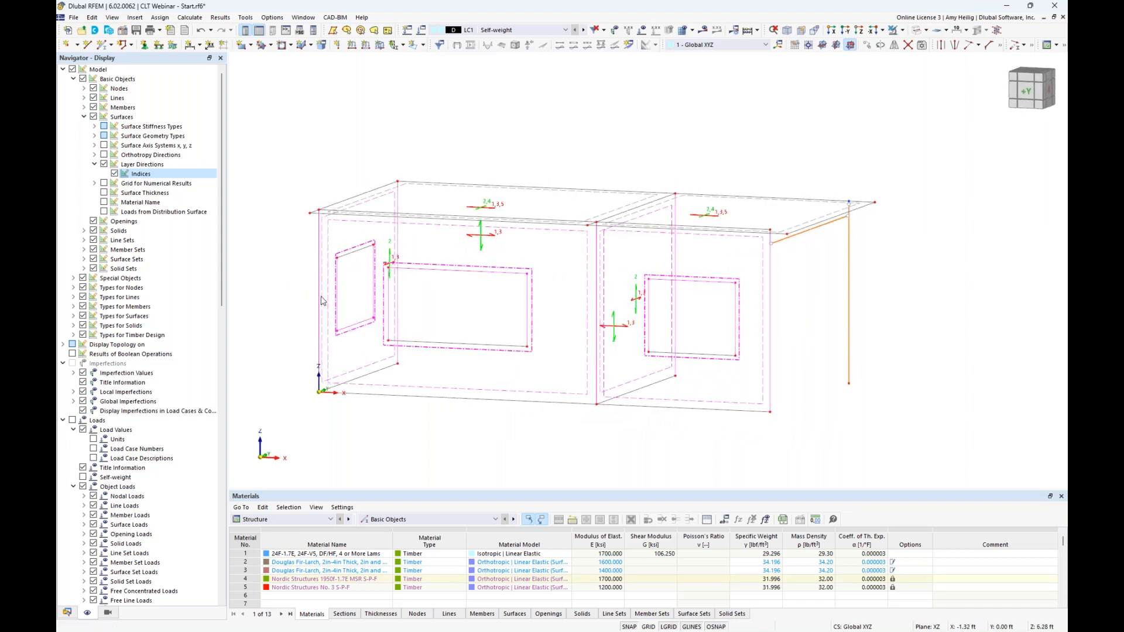
{"action": "double_click", "coordinate": [442, 384]}
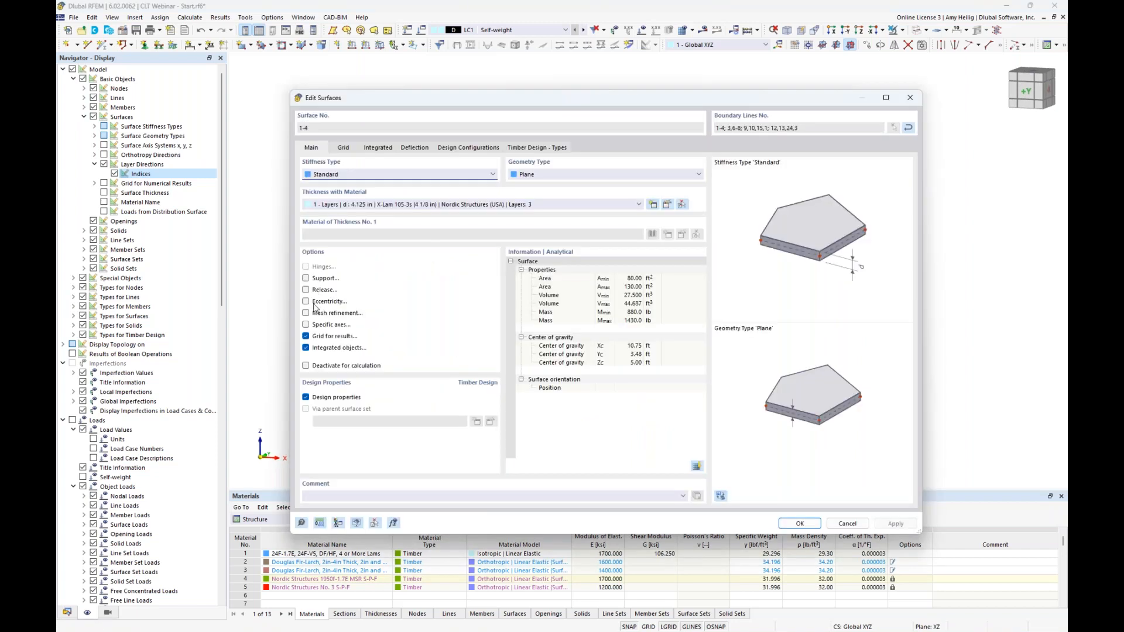
{"action": "left_click", "coordinate": [306, 325]}
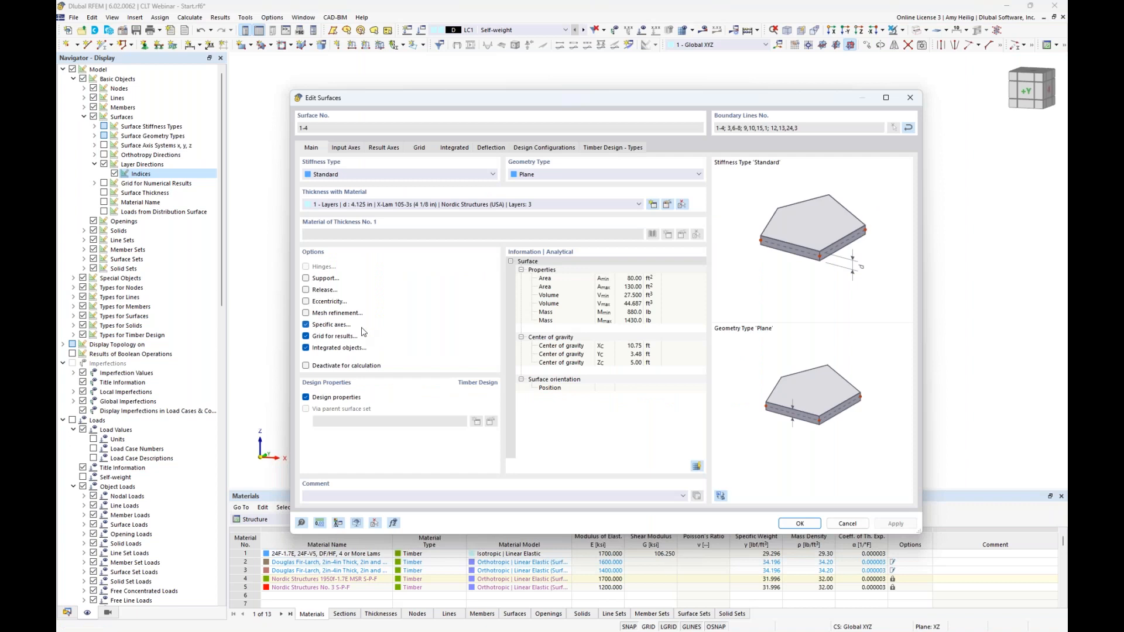
Align the specific x-axis of the four wall surfaces parallel to line 1, the vertical wall corner edge, and apply it
{"action": "left_click", "coordinate": [349, 148]}
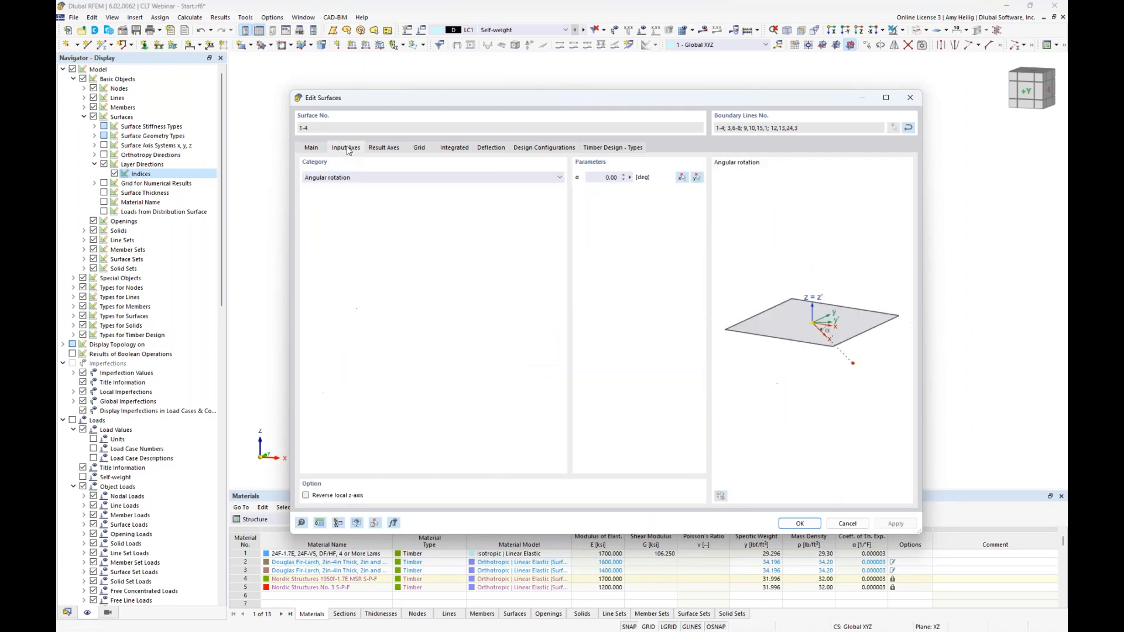
{"action": "left_click", "coordinate": [346, 178]}
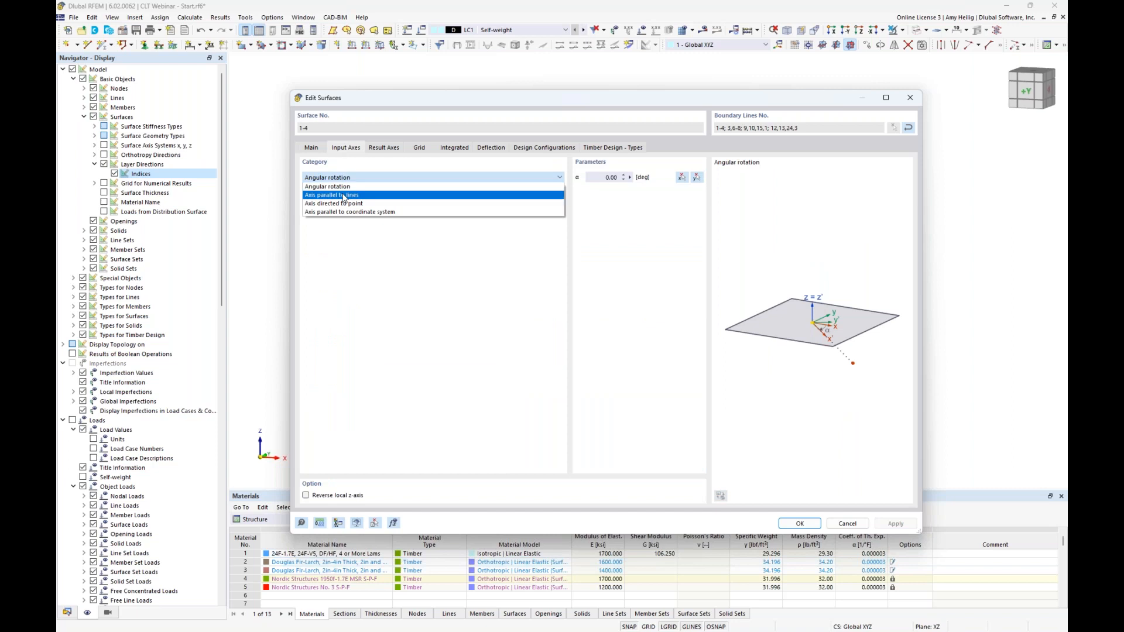
{"action": "left_click", "coordinate": [344, 196]}
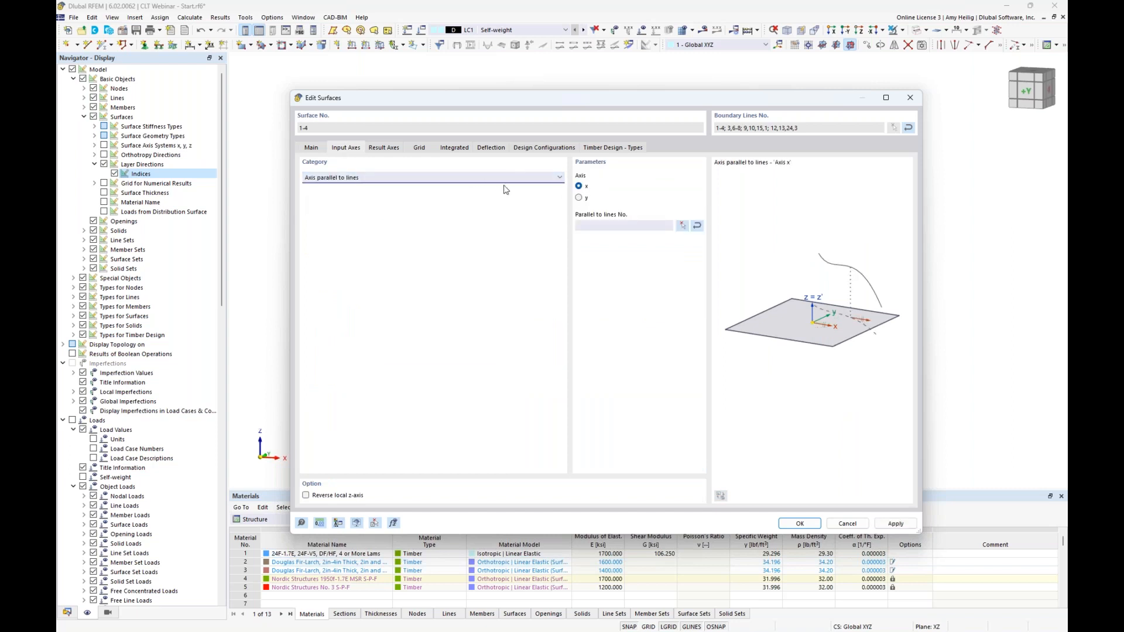
{"action": "left_click", "coordinate": [683, 227]}
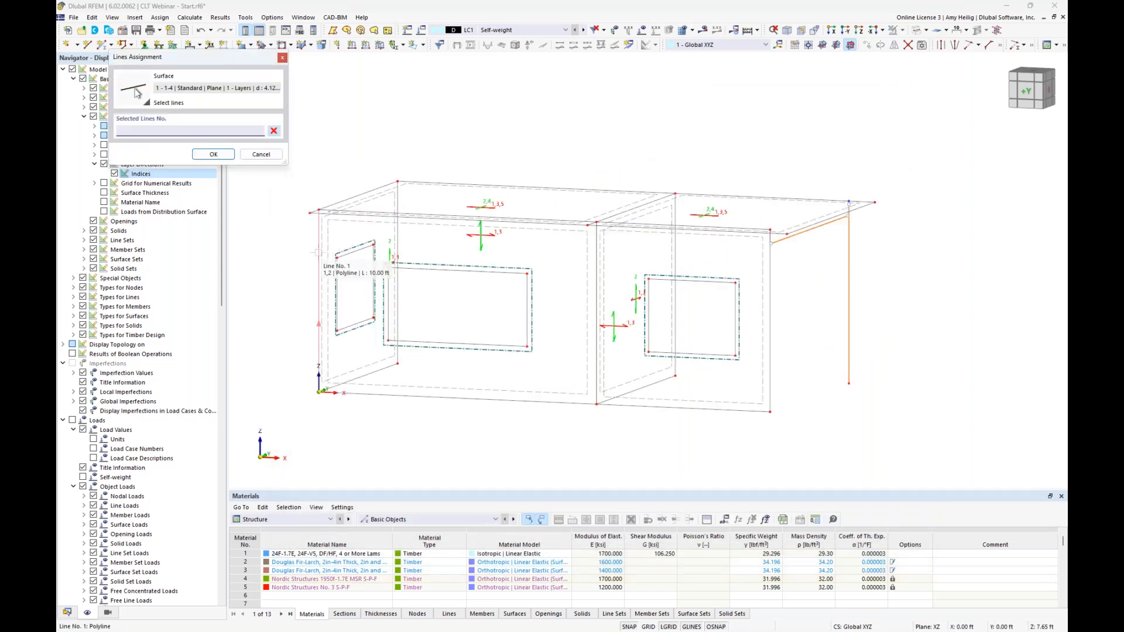
{"action": "left_click", "coordinate": [318, 253]}
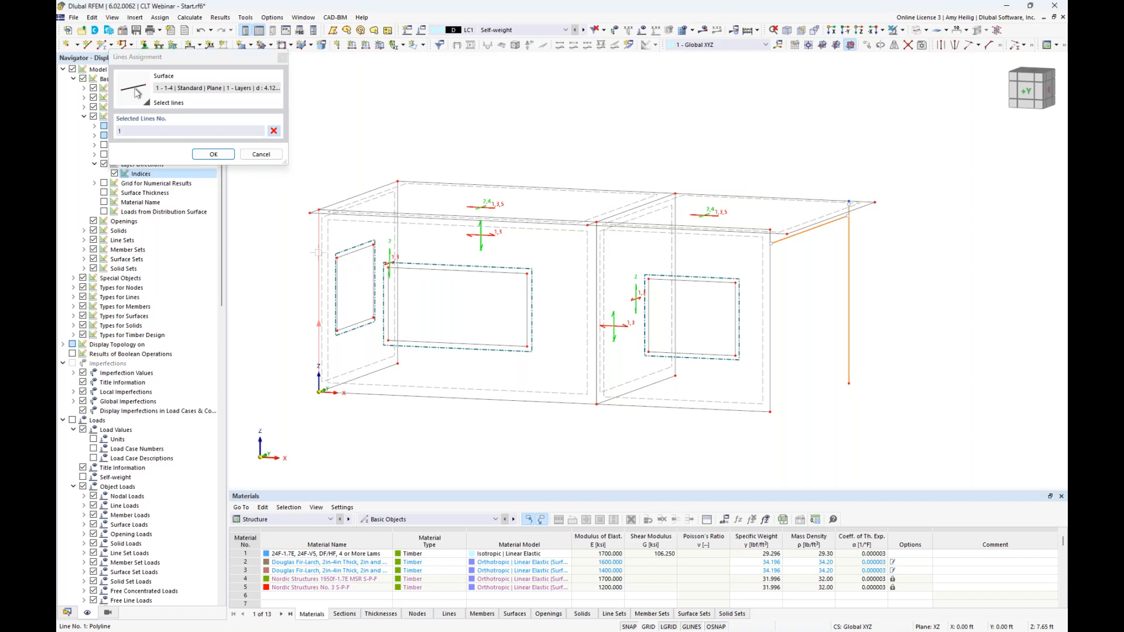
{"action": "left_click", "coordinate": [214, 155]}
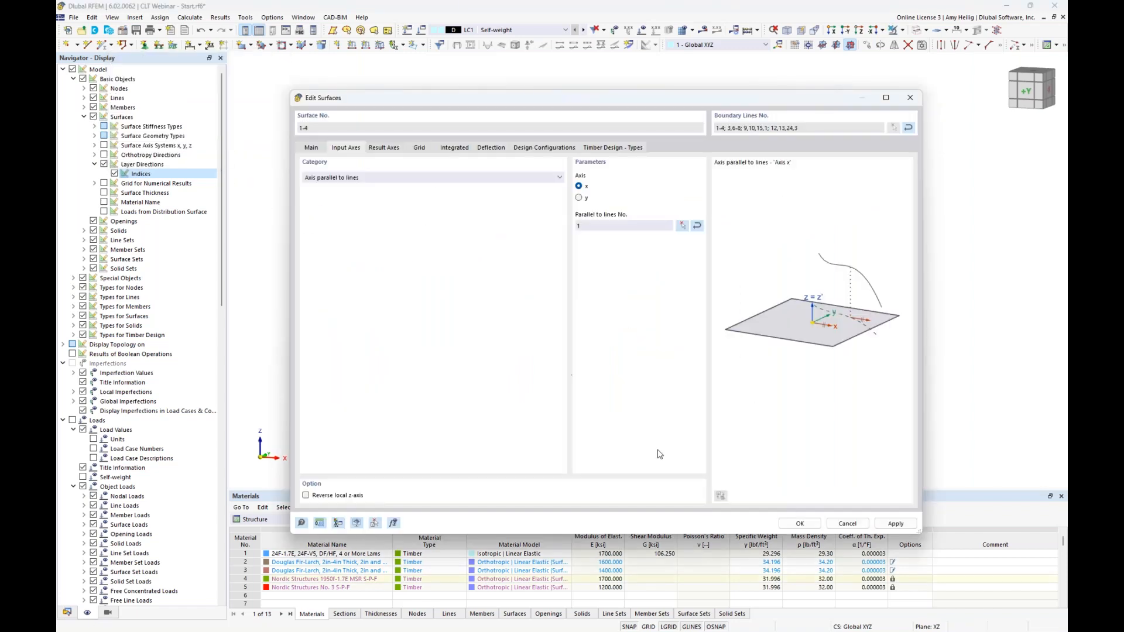
{"action": "left_click", "coordinate": [797, 523]}
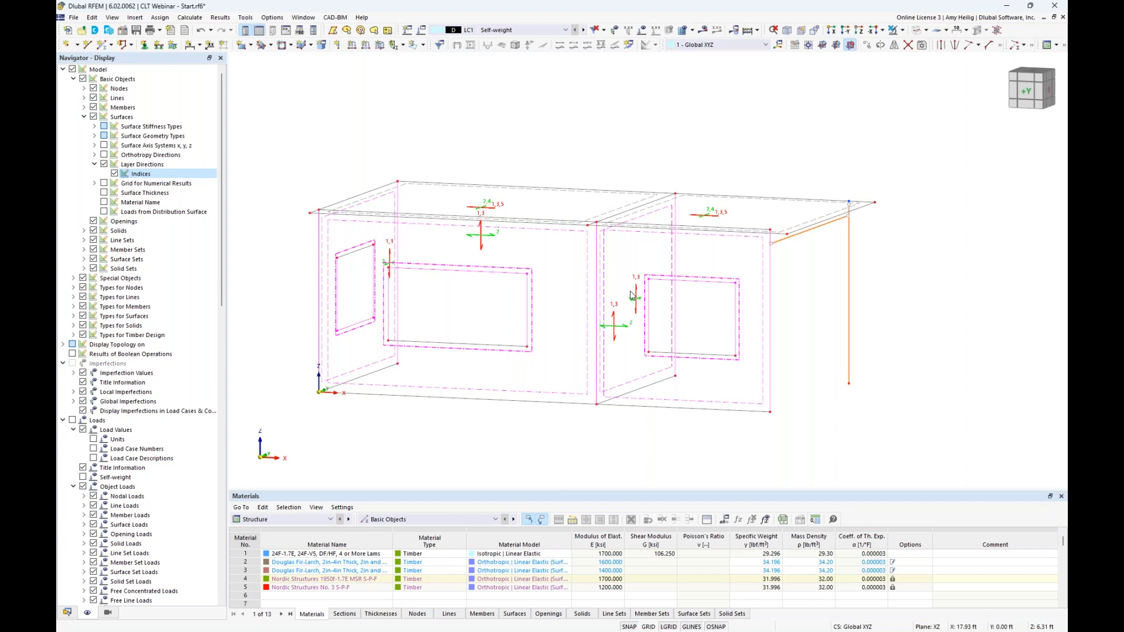
Examine the layer directions on the walls and roof, and turn off their display
{"action": "middle_click_drag", "start_coordinate": [567, 267], "coordinate": [552, 300], "text": "ctrl"}
{"action": "scroll", "coordinate": [485, 222], "scroll_direction": "up", "scroll_amount": 2}
{"action": "scroll", "coordinate": [485, 223], "scroll_direction": "up", "scroll_amount": 1}
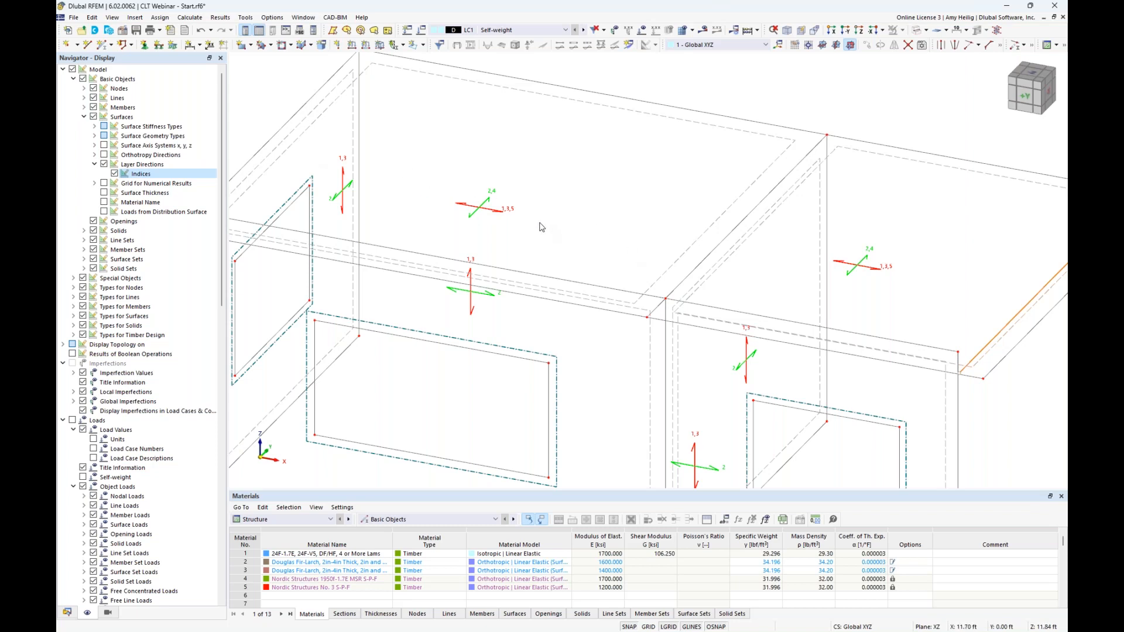
{"action": "scroll", "coordinate": [494, 216], "scroll_direction": "down", "scroll_amount": 1}
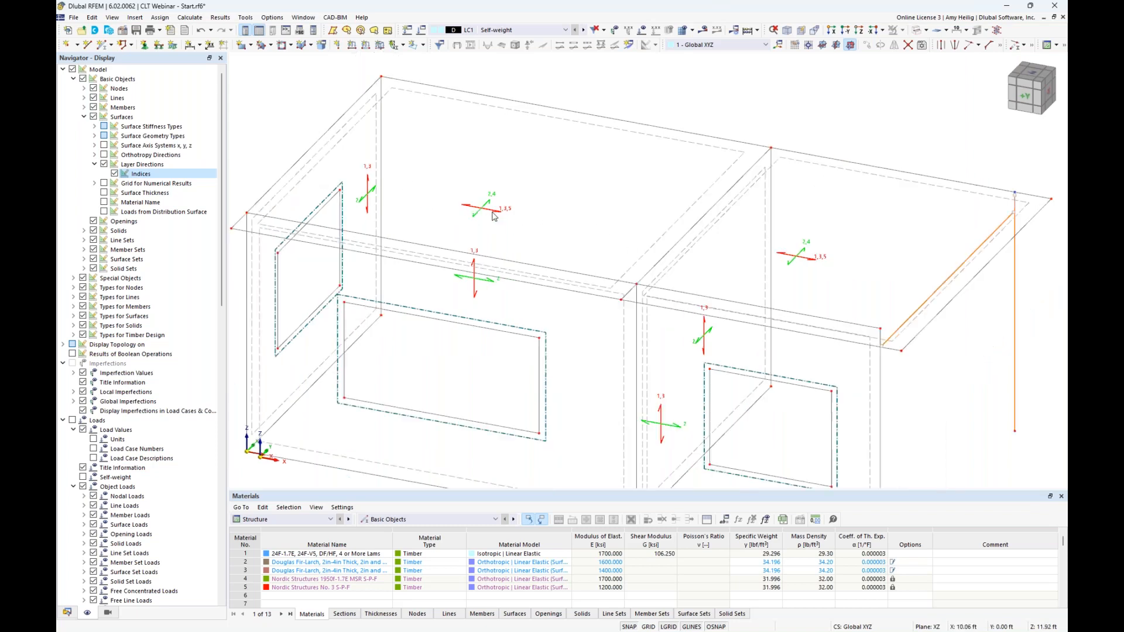
{"action": "left_click", "coordinate": [104, 164]}
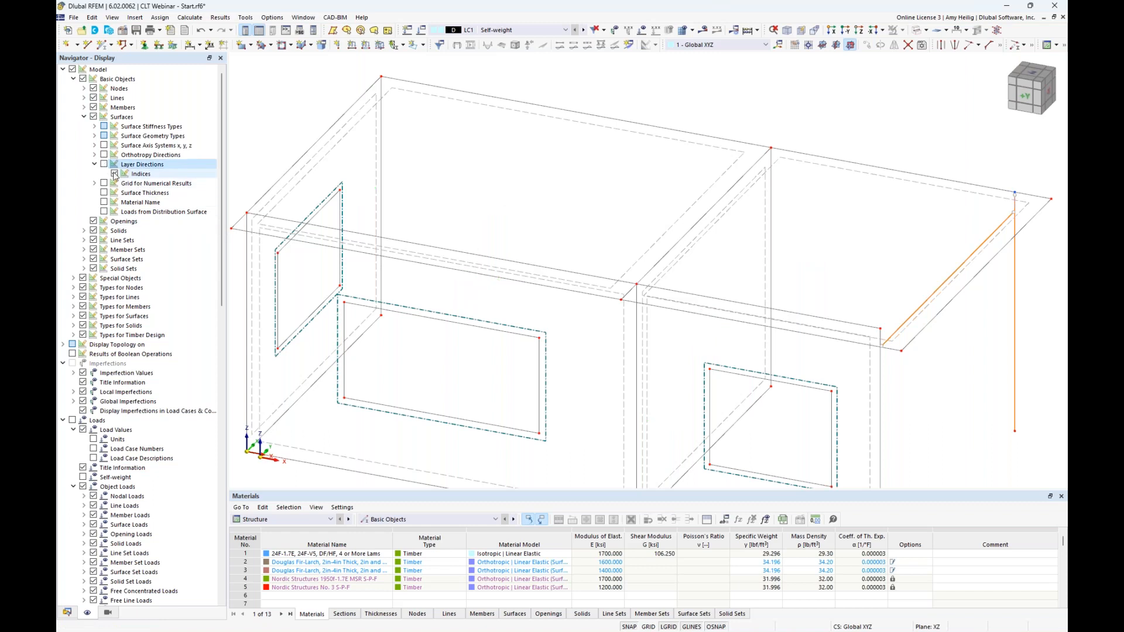
{"action": "left_click", "coordinate": [84, 116]}
{"action": "scroll", "coordinate": [532, 270], "scroll_direction": "down", "scroll_amount": 1}
{"action": "middle_click_drag", "start_coordinate": [583, 340], "coordinate": [571, 292], "text": "ctrl"}
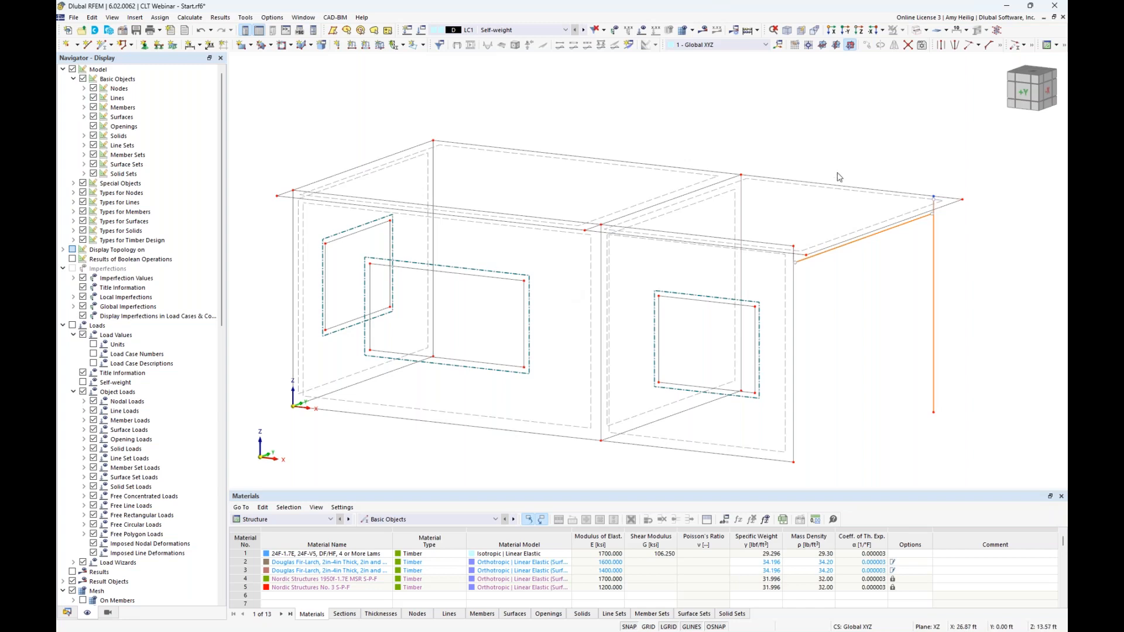
Display the model as transparent solids instead of wireframe
{"action": "left_click", "coordinate": [907, 49]}
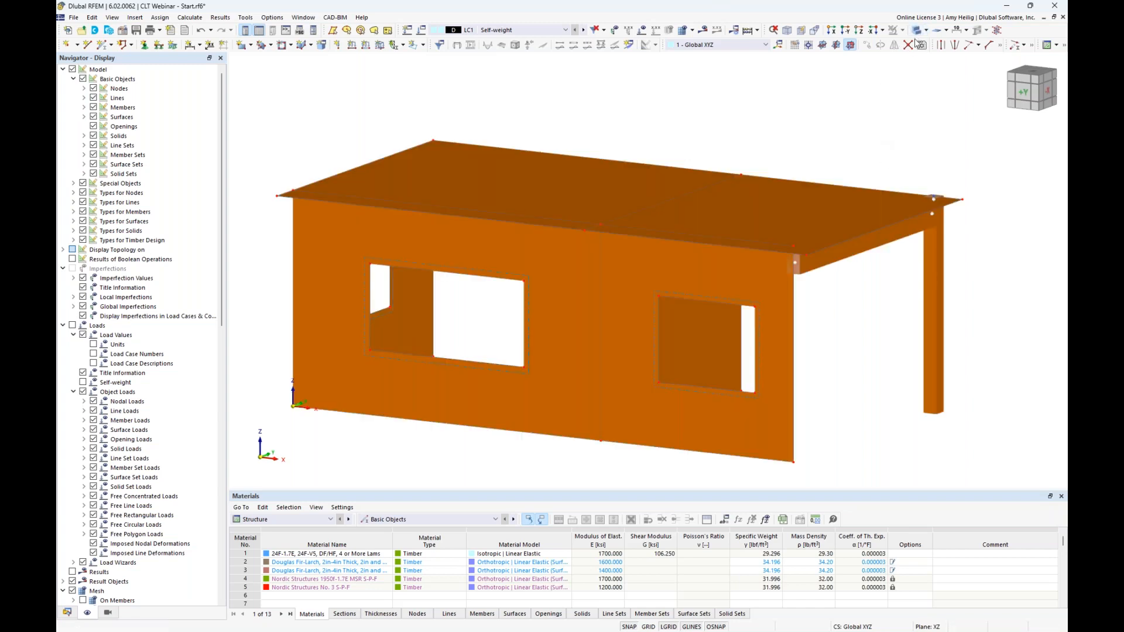
{"action": "left_click", "coordinate": [908, 45]}
{"action": "middle_click_drag", "start_coordinate": [867, 137], "coordinate": [812, 113]}
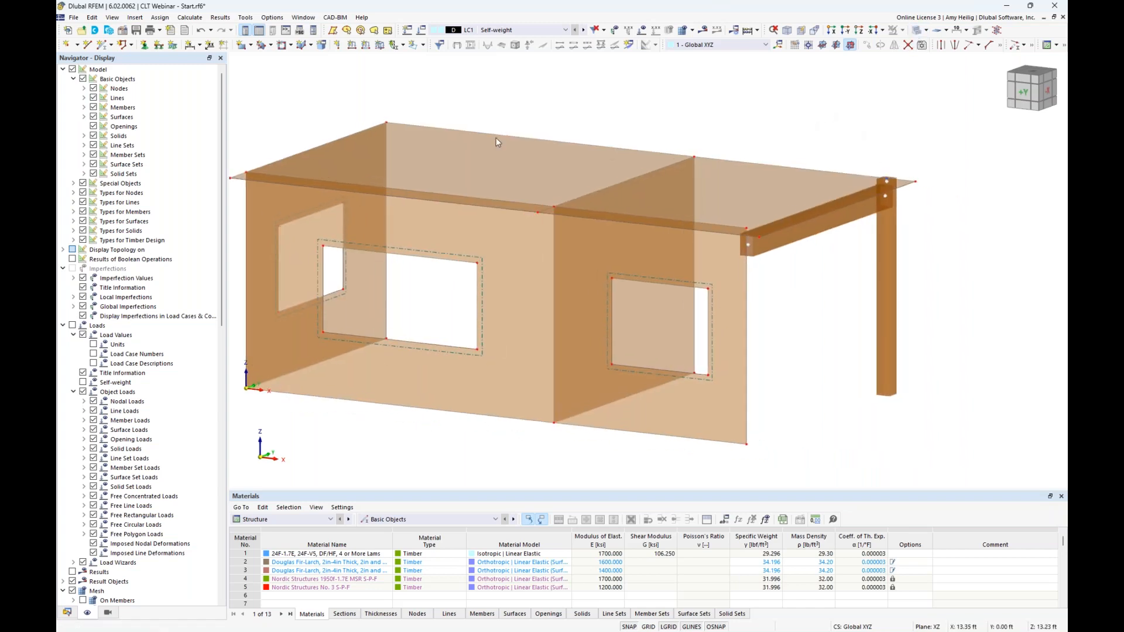
{"action": "left_click", "coordinate": [528, 166]}
{"action": "left_click", "coordinate": [708, 202], "text": "ctrl"}
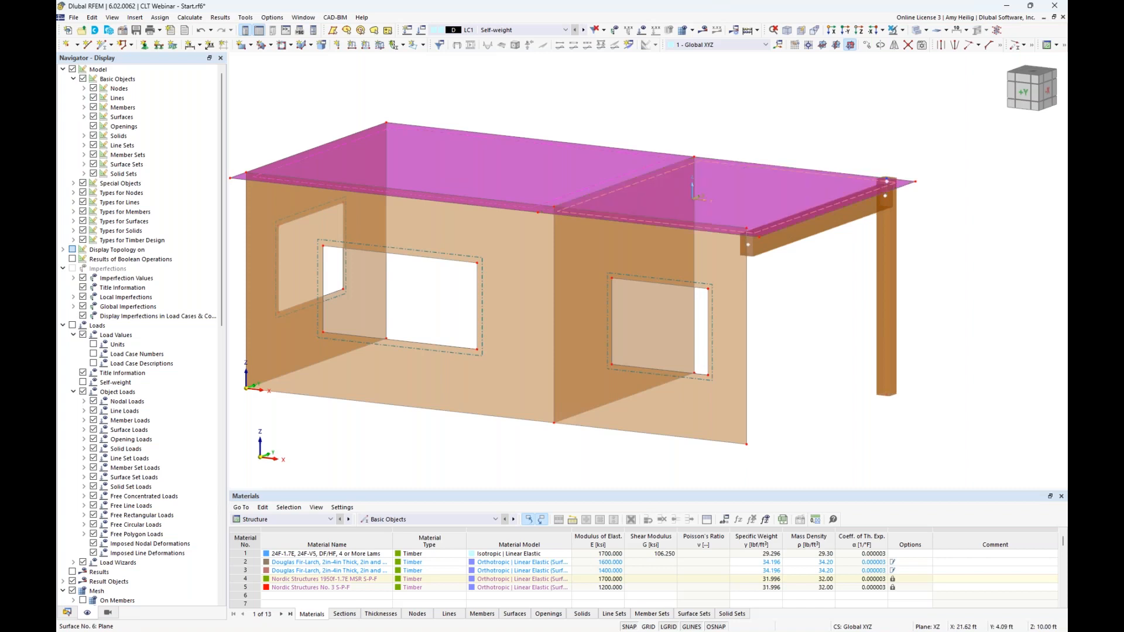
{"action": "left_click", "coordinate": [764, 133]}
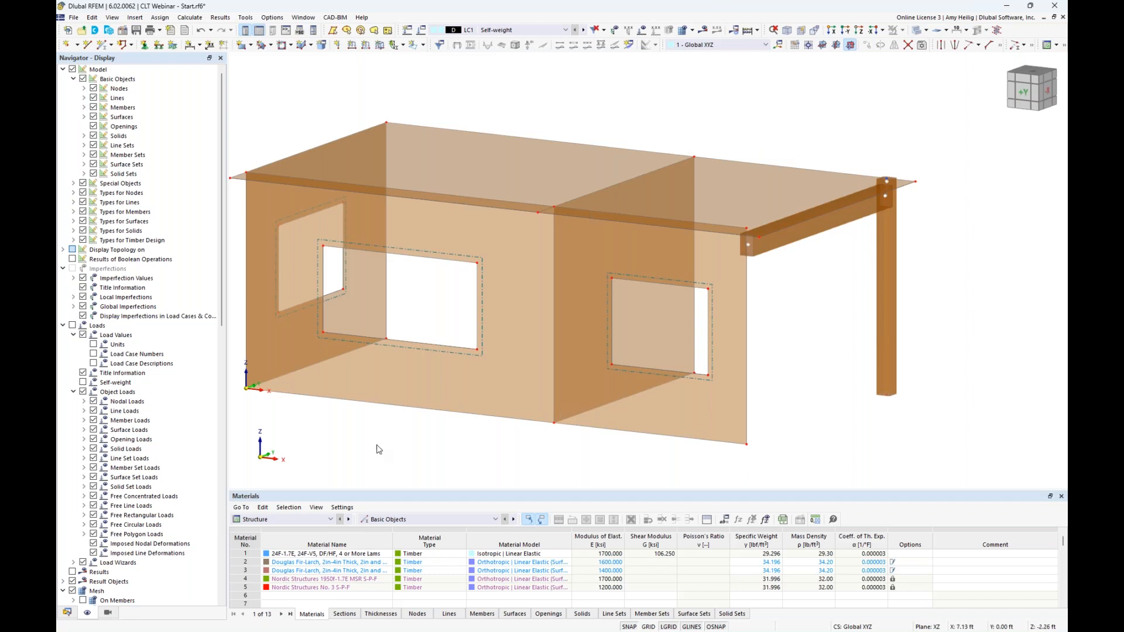
Define a new line hinge with a translational ux spring constant of 100 kip/ft², keeping the rotational φx release
{"action": "left_click", "coordinate": [66, 613]}
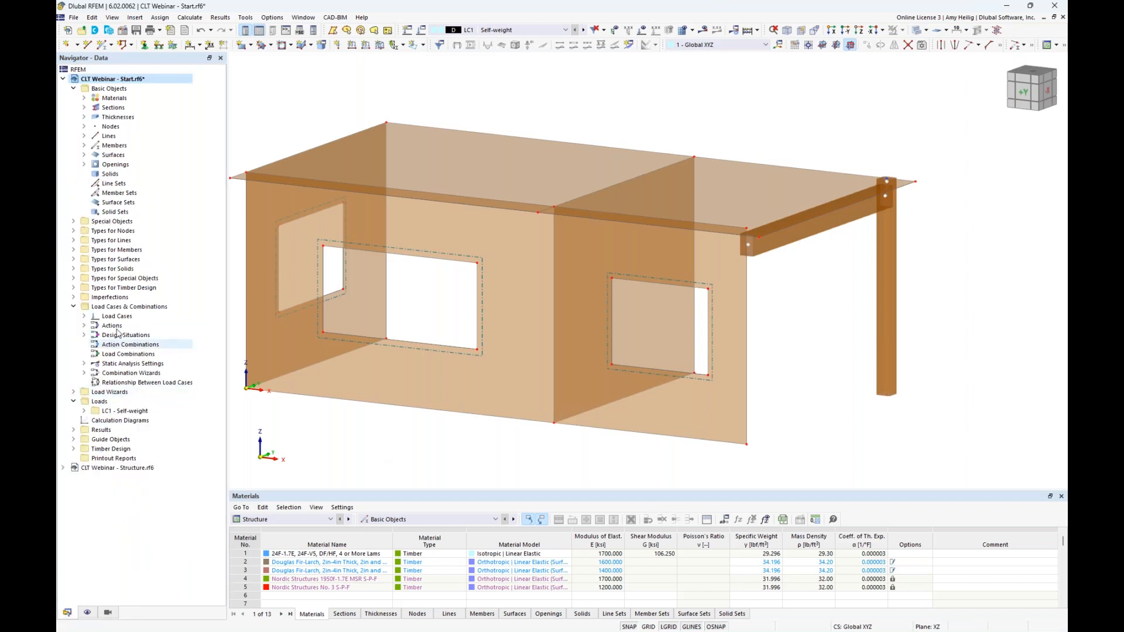
{"action": "left_click", "coordinate": [73, 240]}
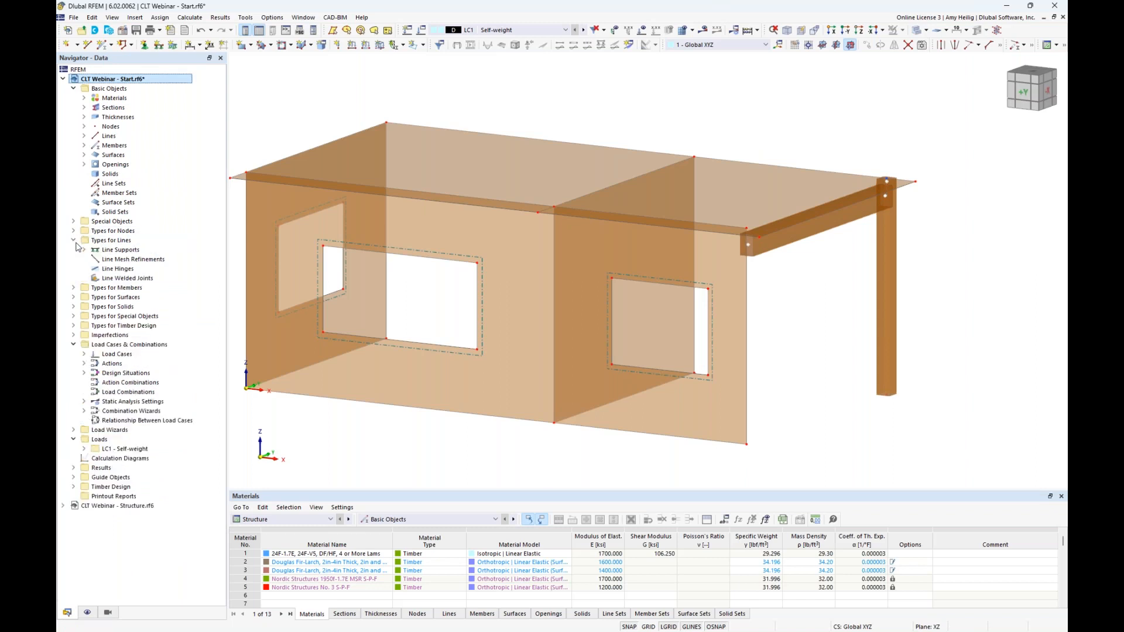
{"action": "right_click", "coordinate": [115, 270]}
{"action": "left_click", "coordinate": [156, 288]}
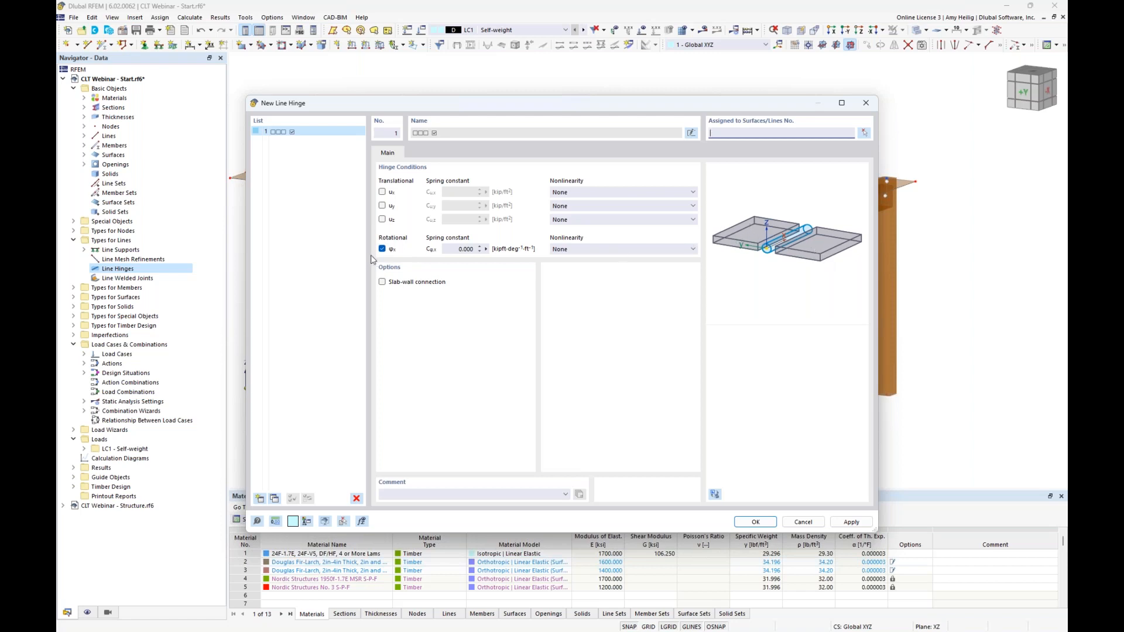
{"action": "left_click", "coordinate": [382, 193]}
{"action": "left_click", "coordinate": [450, 194]}
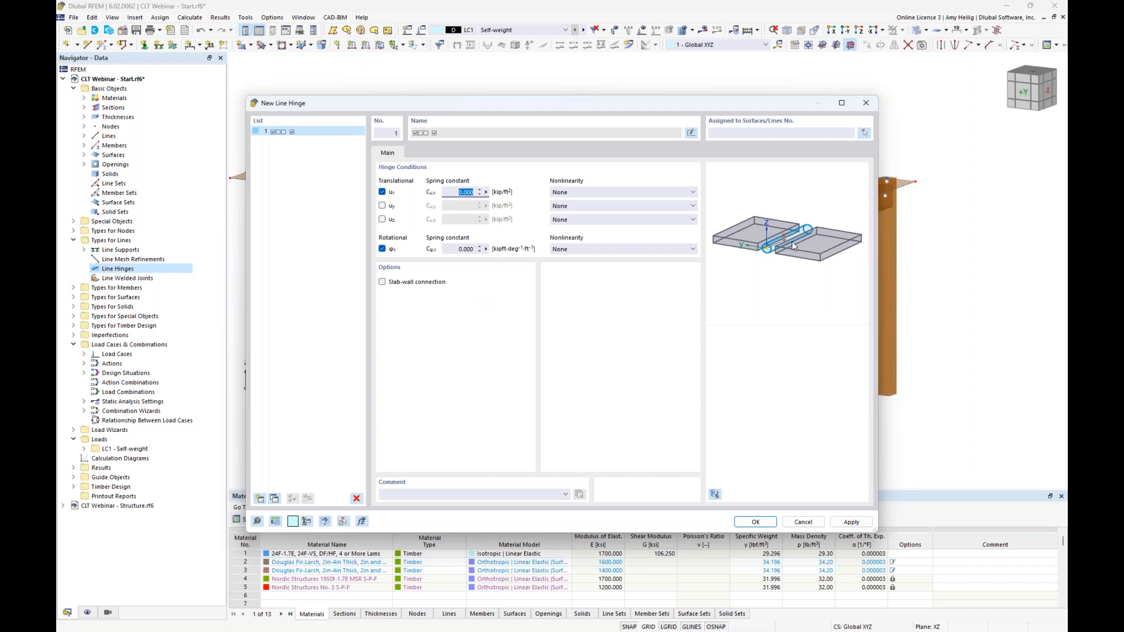
{"action": "type", "text": "1"}
{"action": "left_click_drag", "start_coordinate": [442, 115], "coordinate": [441, 273]}
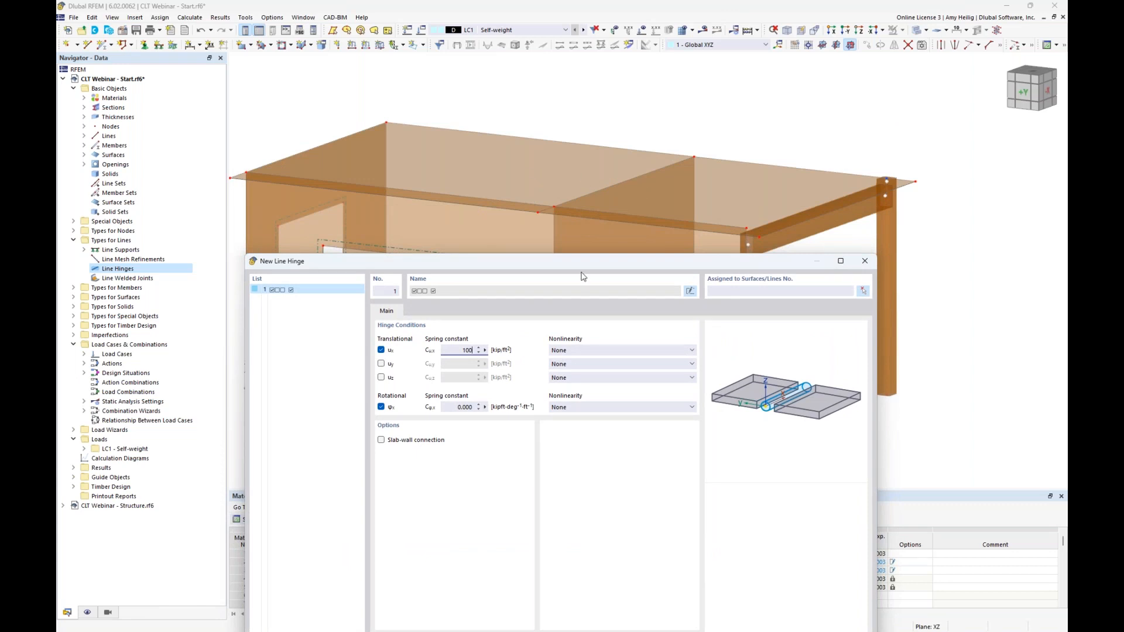
{"action": "left_click_drag", "start_coordinate": [586, 265], "coordinate": [597, 134]}
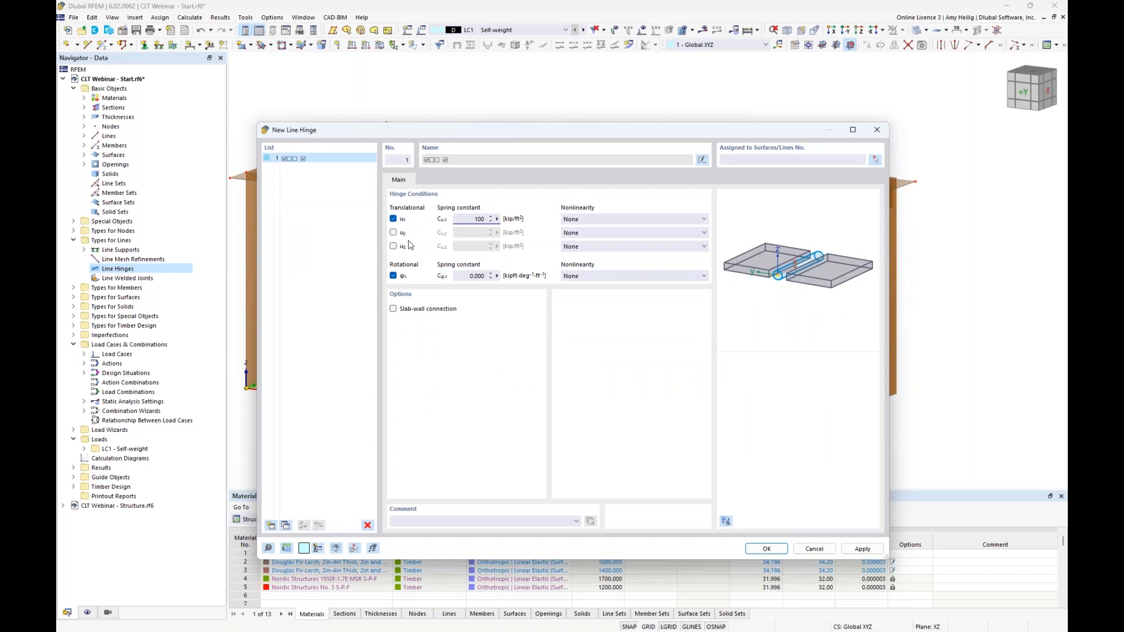
{"action": "left_click", "coordinate": [486, 273]}
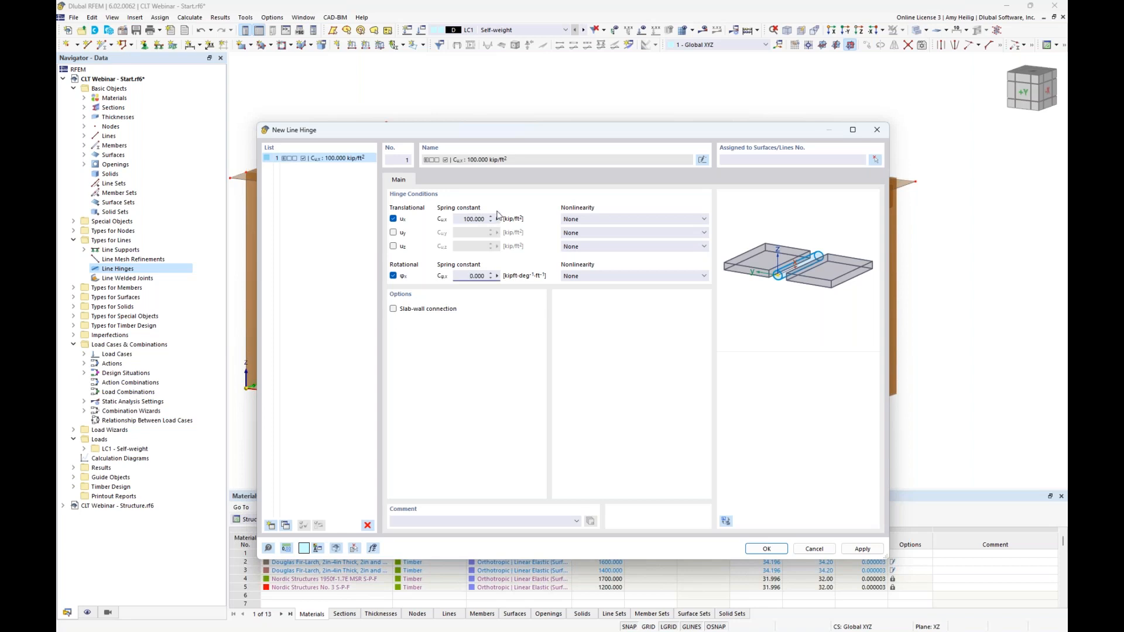
Assign the line hinge to front wall surface 1 along its top edge and the shared vertical edge (lines 2 and 3)
{"action": "left_click", "coordinate": [876, 159]}
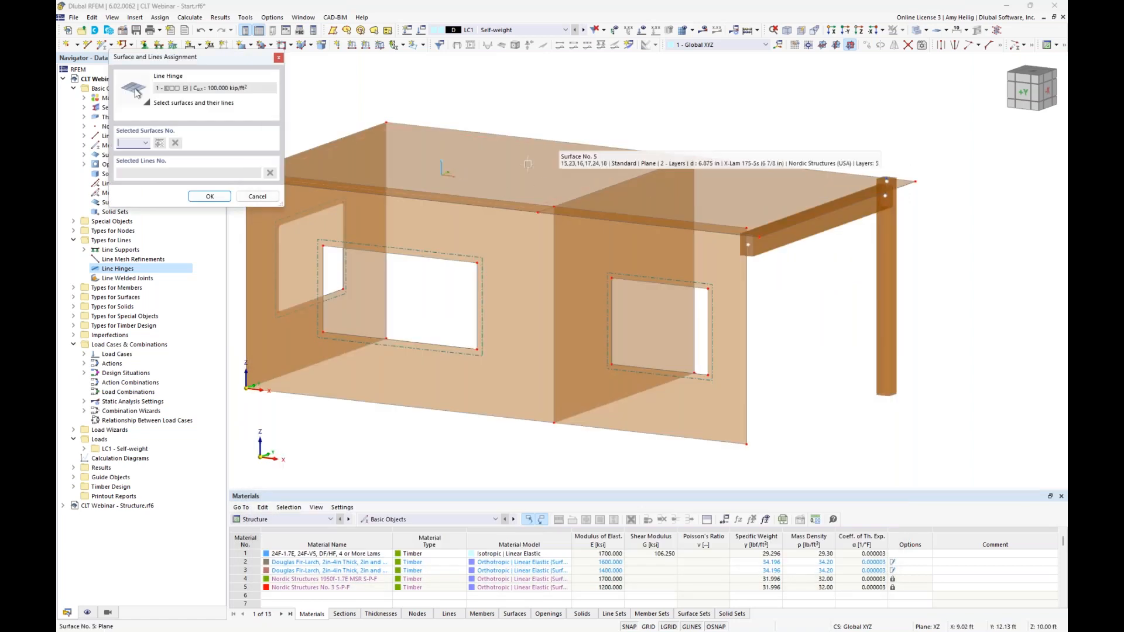
{"action": "left_click", "coordinate": [502, 238]}
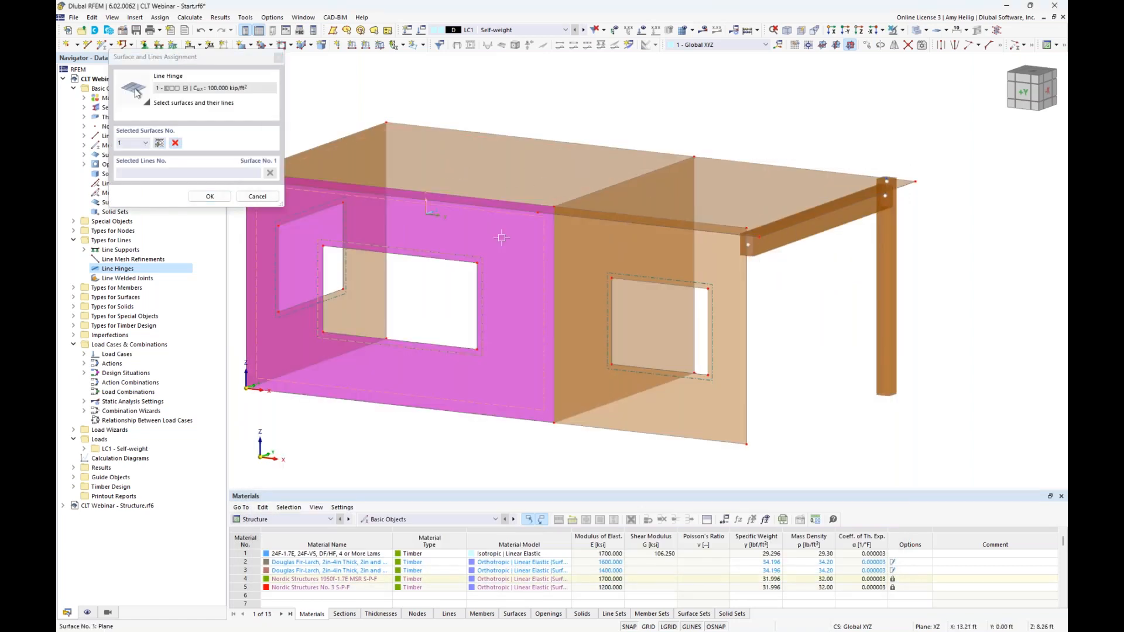
{"action": "left_click", "coordinate": [499, 201]}
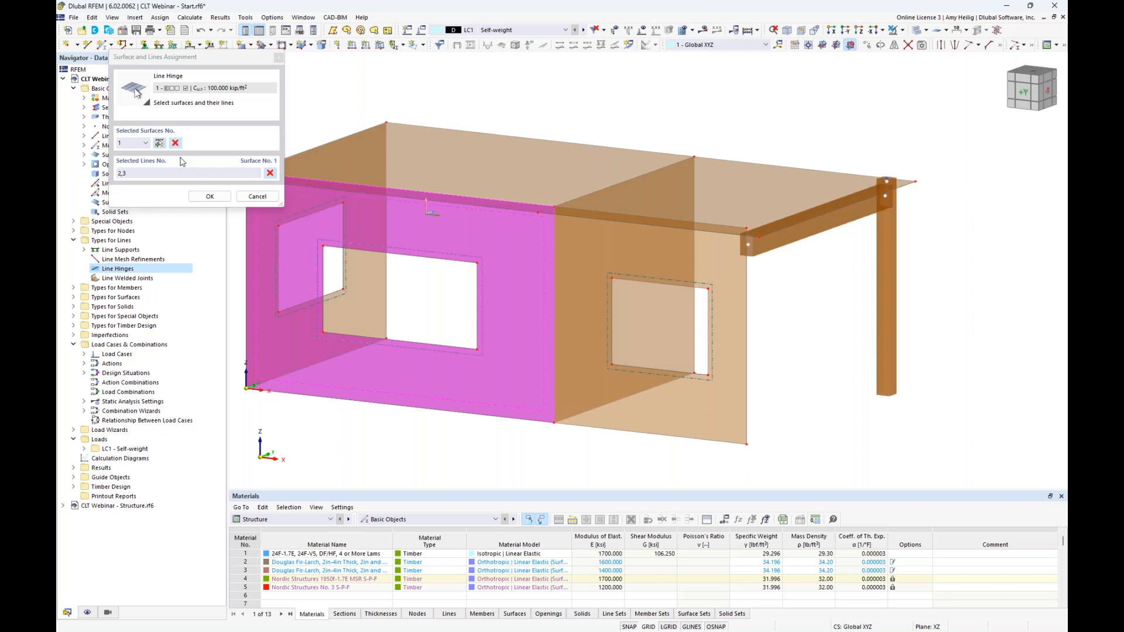
{"action": "left_click", "coordinate": [160, 144]}
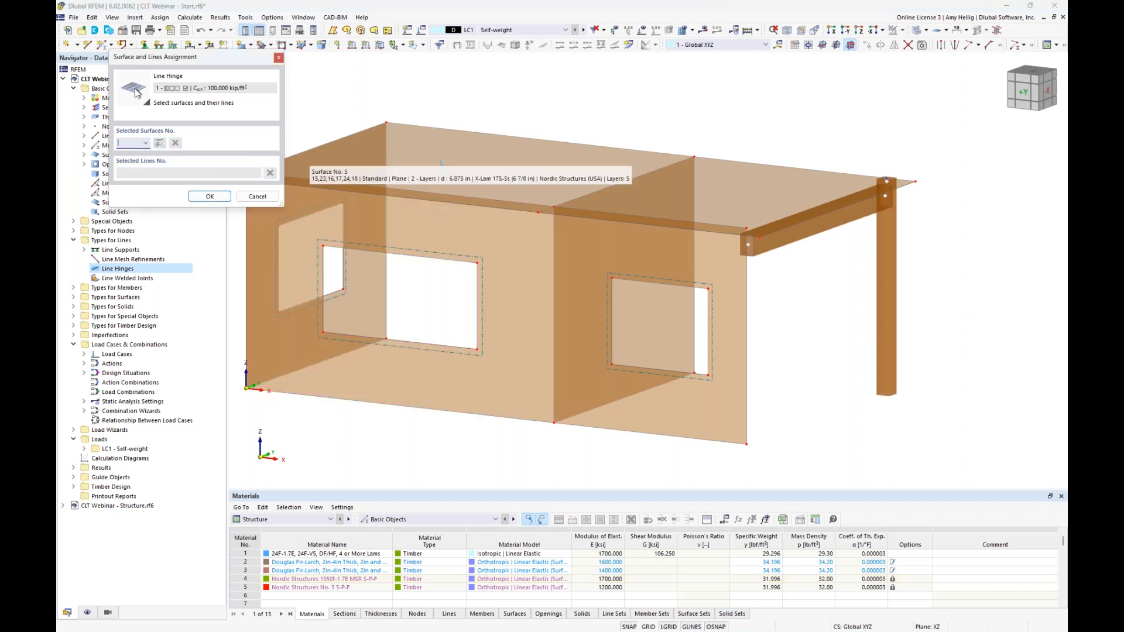
Assign the line hinge to front wall surface 2 along its top edge and the shared vertical edge (lines 3 and 6)
{"action": "left_click", "coordinate": [586, 238]}
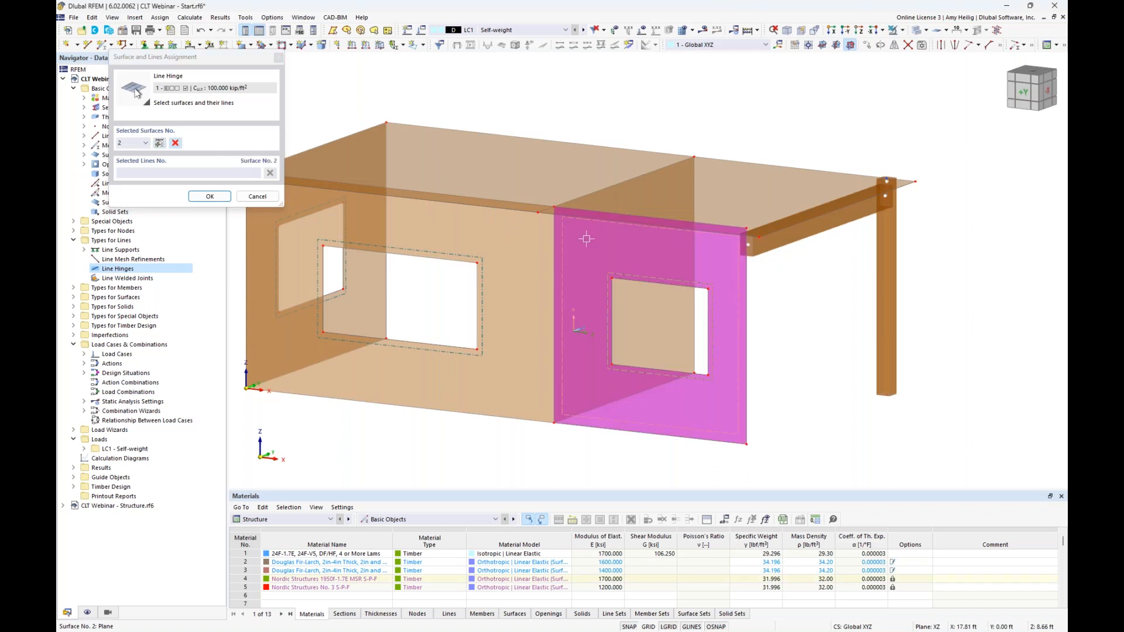
{"action": "left_click", "coordinate": [603, 213]}
{"action": "left_click", "coordinate": [553, 250]}
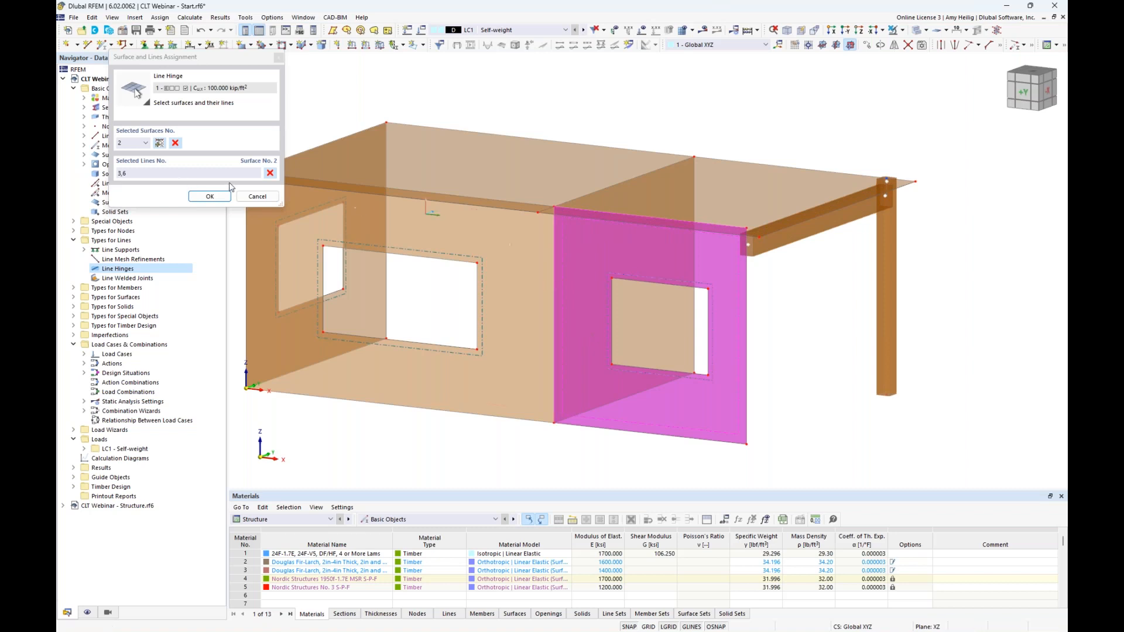
{"action": "left_click", "coordinate": [175, 142]}
Assign the line hinge to end wall surface 3 along its vertical corner with the front wall (line 1)
{"action": "middle_click_drag", "start_coordinate": [395, 293], "coordinate": [338, 311], "text": "ctrl"}
{"action": "left_click", "coordinate": [343, 244]}
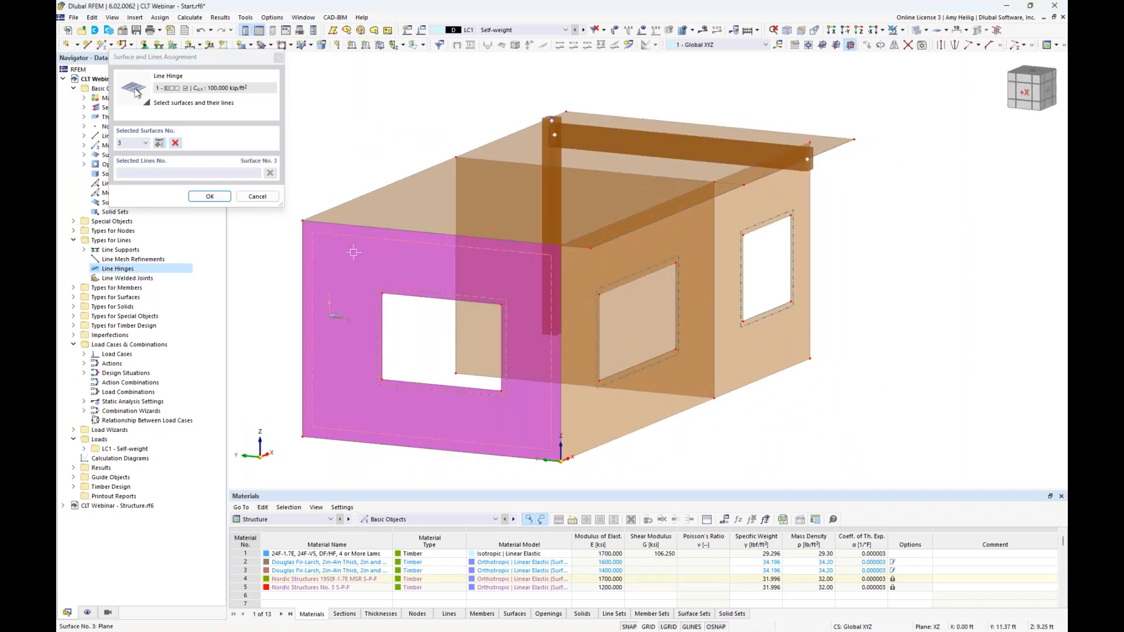
{"action": "left_click", "coordinate": [561, 307]}
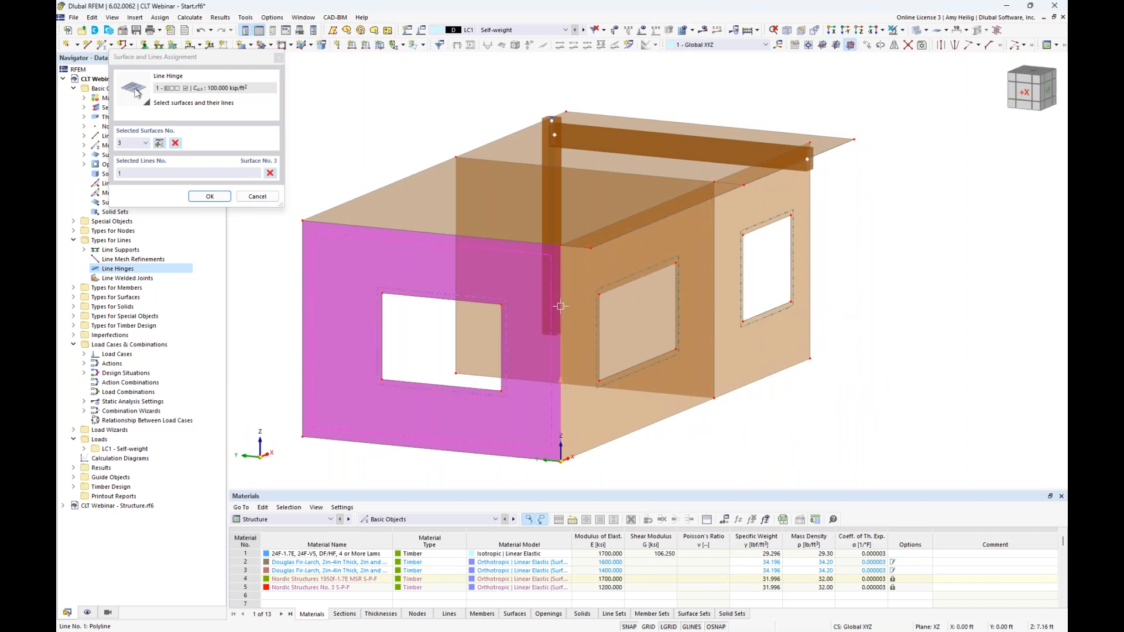
{"action": "left_click", "coordinate": [163, 144]}
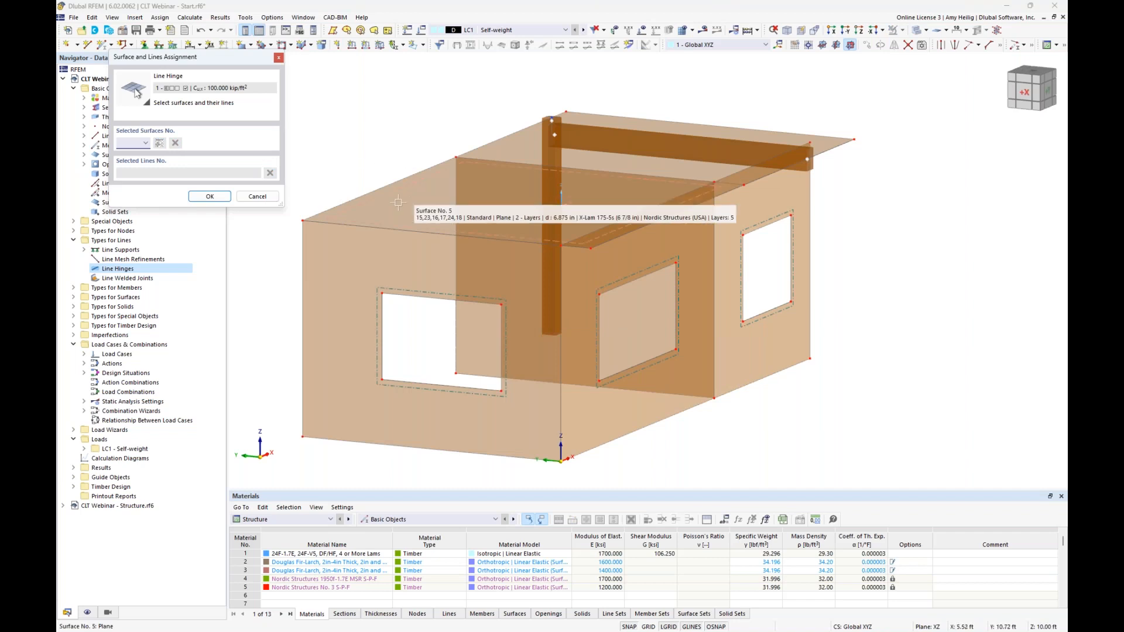
Assign the line hinge to roof surface 5 along its joint with the adjoining roof panel (lines 17 and 24)
{"action": "left_click", "coordinate": [560, 202]}
{"action": "middle_click_drag", "start_coordinate": [467, 211], "coordinate": [463, 225], "text": "ctrl"}
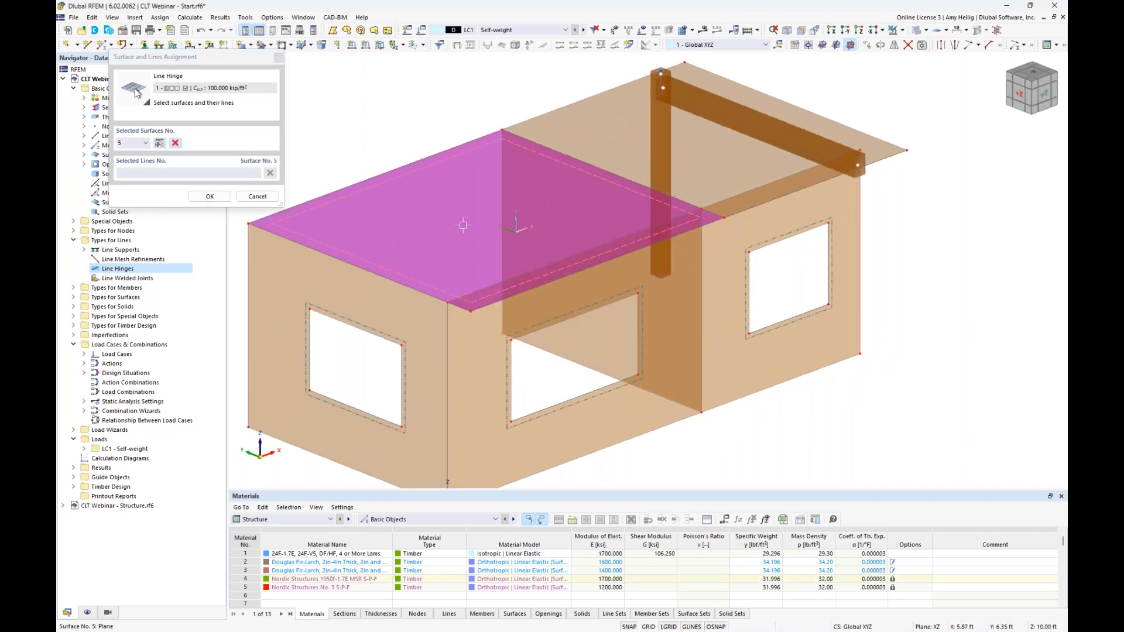
{"action": "left_click", "coordinate": [610, 173]}
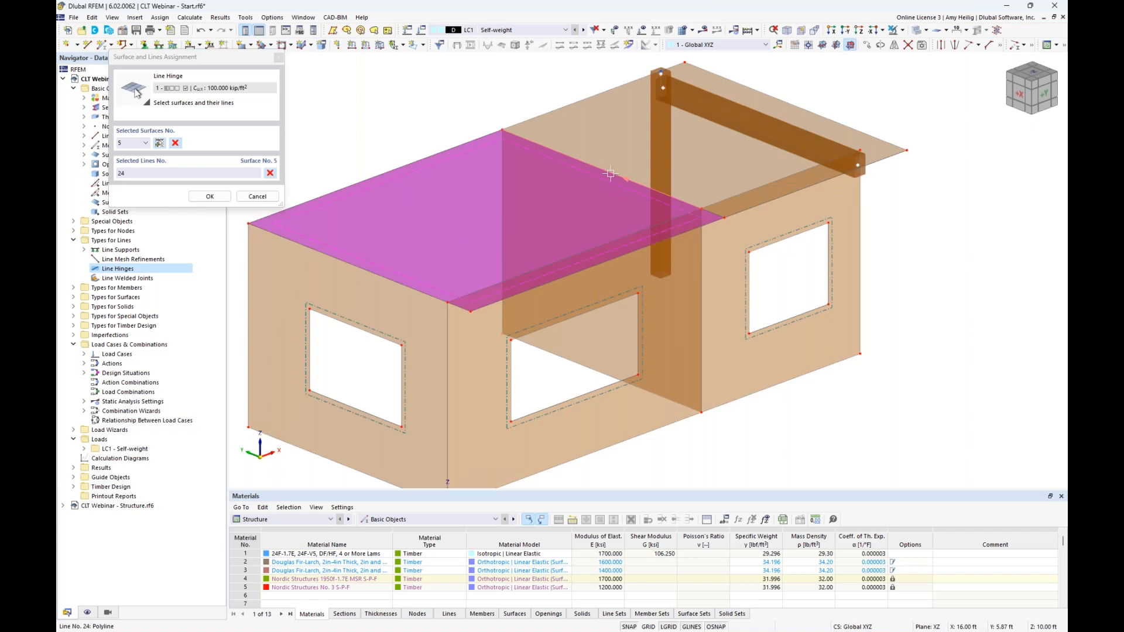
{"action": "left_click", "coordinate": [708, 213]}
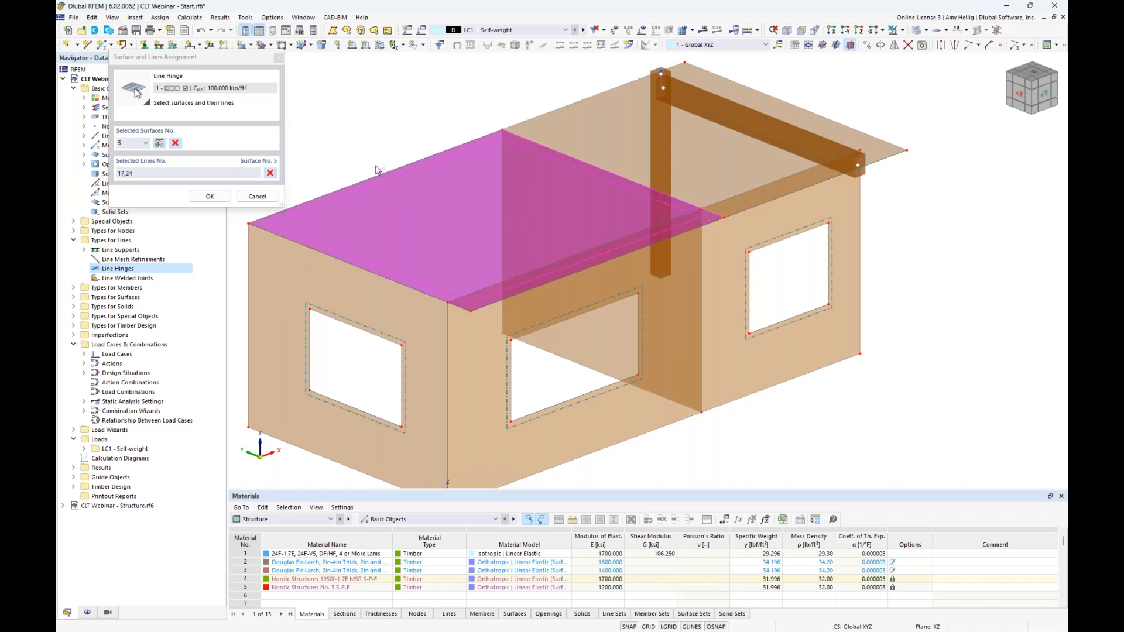
{"action": "left_click", "coordinate": [175, 143]}
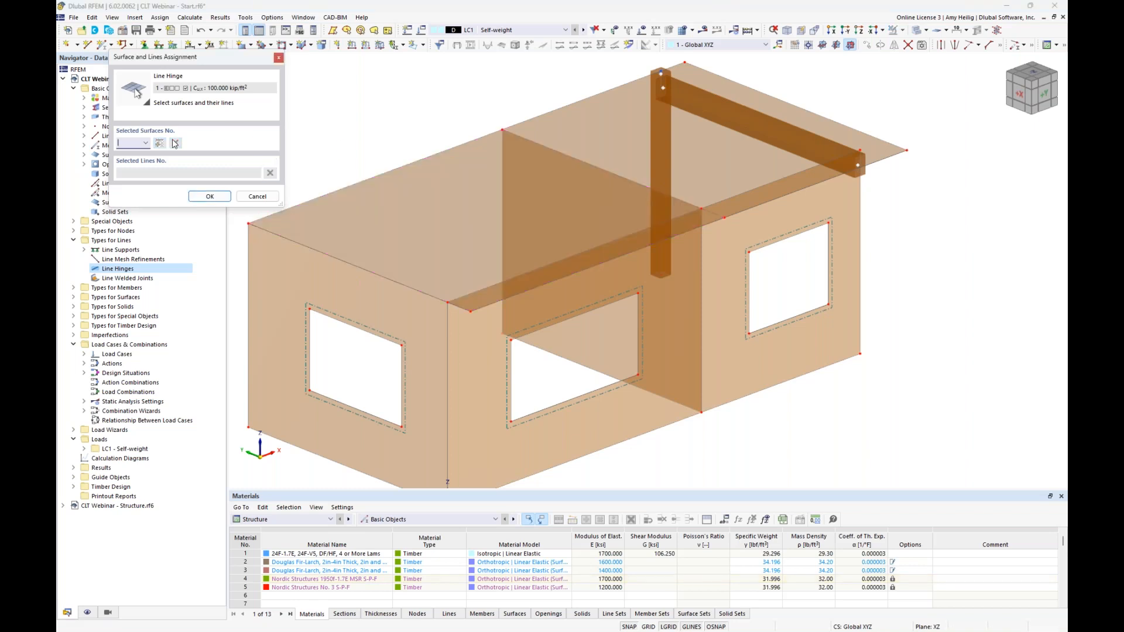
Assign the line hinge to roof surface 6 along its joint with the adjoining roof panel (line 24) and finish the hinge definition
{"action": "left_click", "coordinate": [709, 161]}
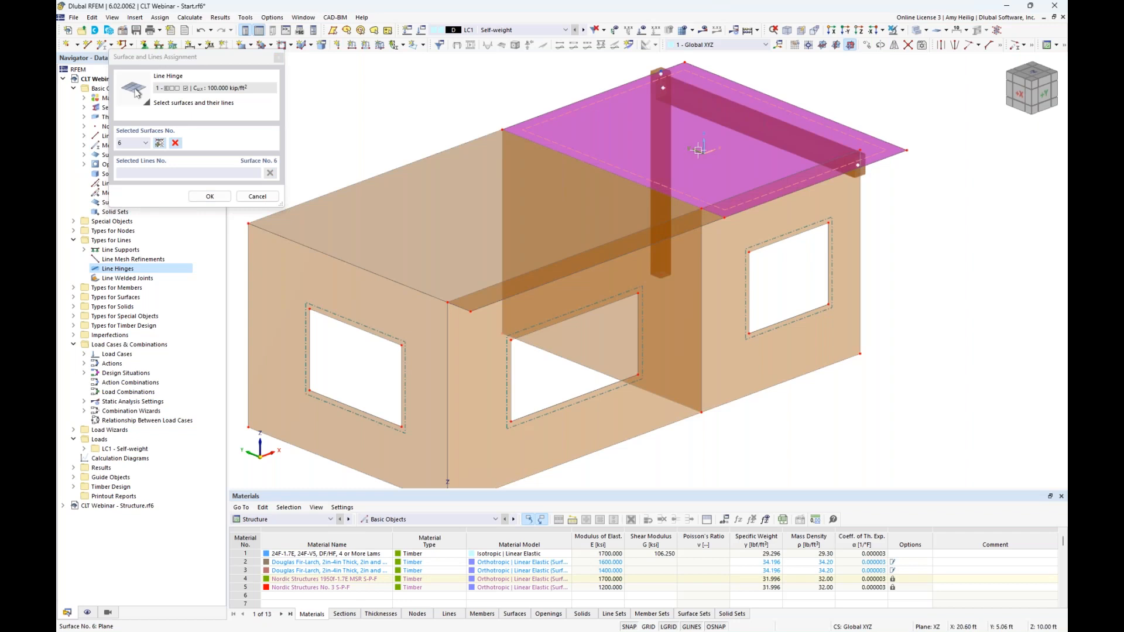
{"action": "left_click", "coordinate": [632, 179]}
{"action": "left_click", "coordinate": [209, 196]}
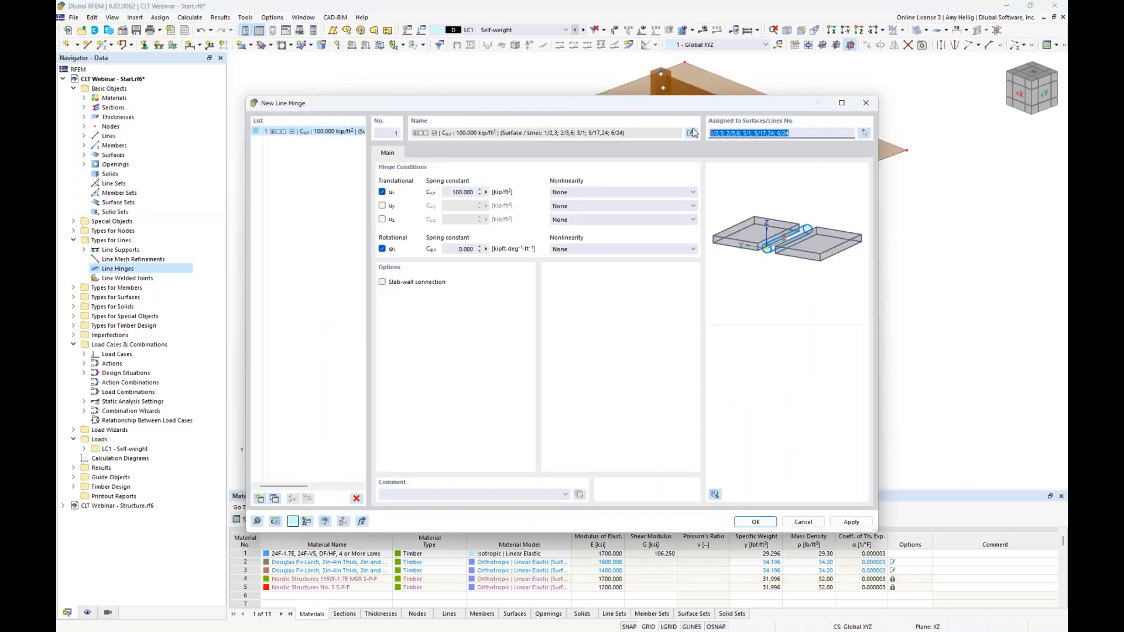
{"action": "left_click", "coordinate": [757, 522]}
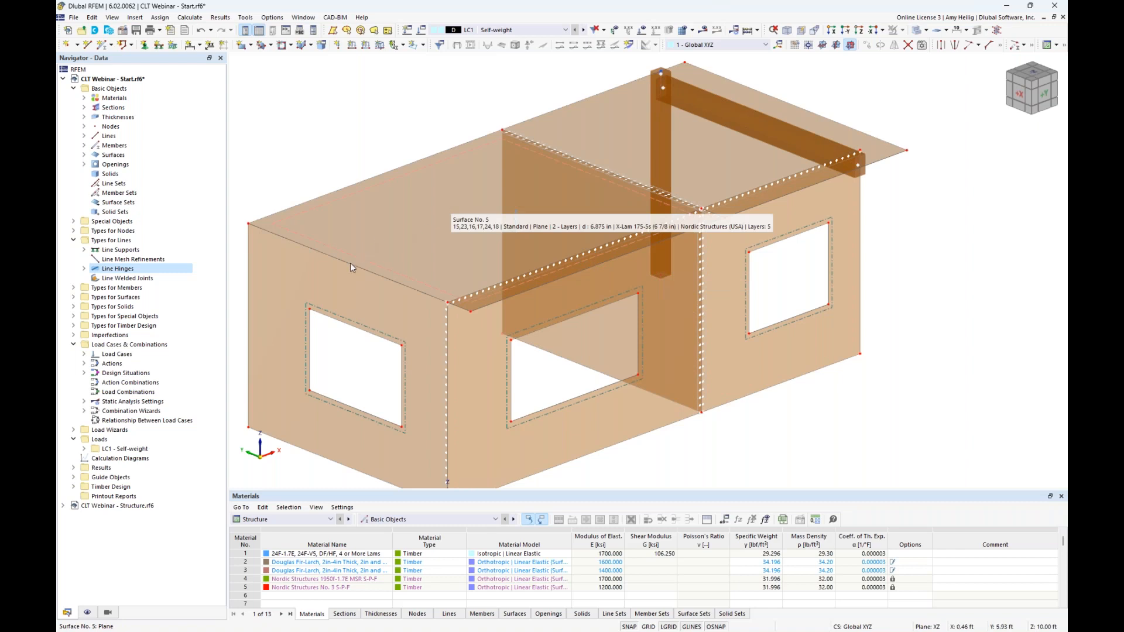
{"action": "right_click", "coordinate": [110, 273]}
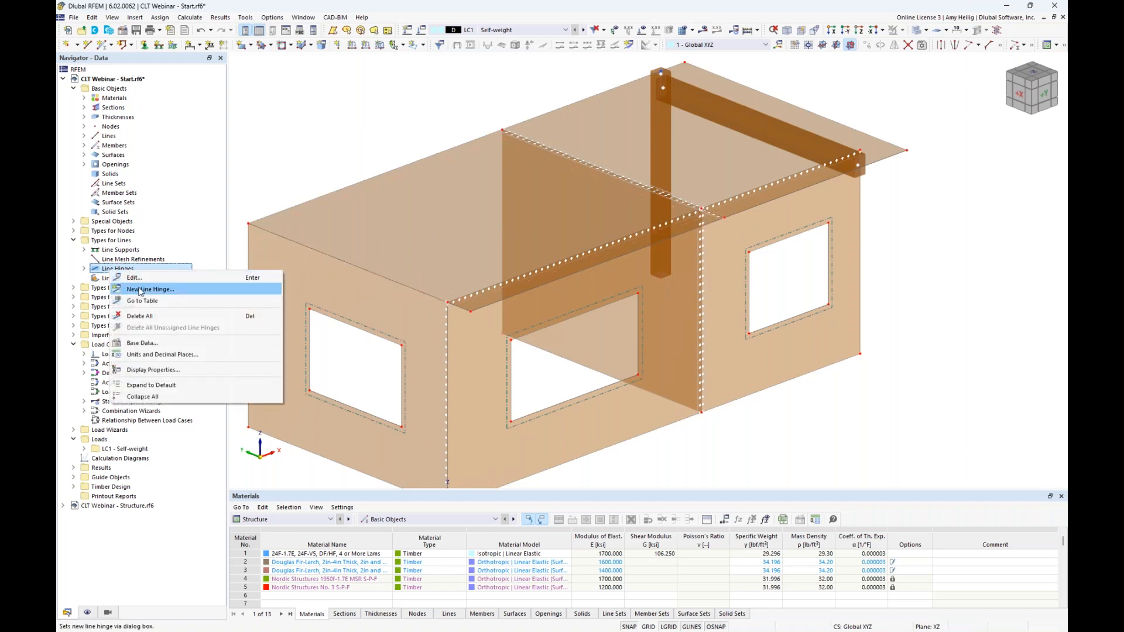
{"action": "left_click", "coordinate": [139, 280]}
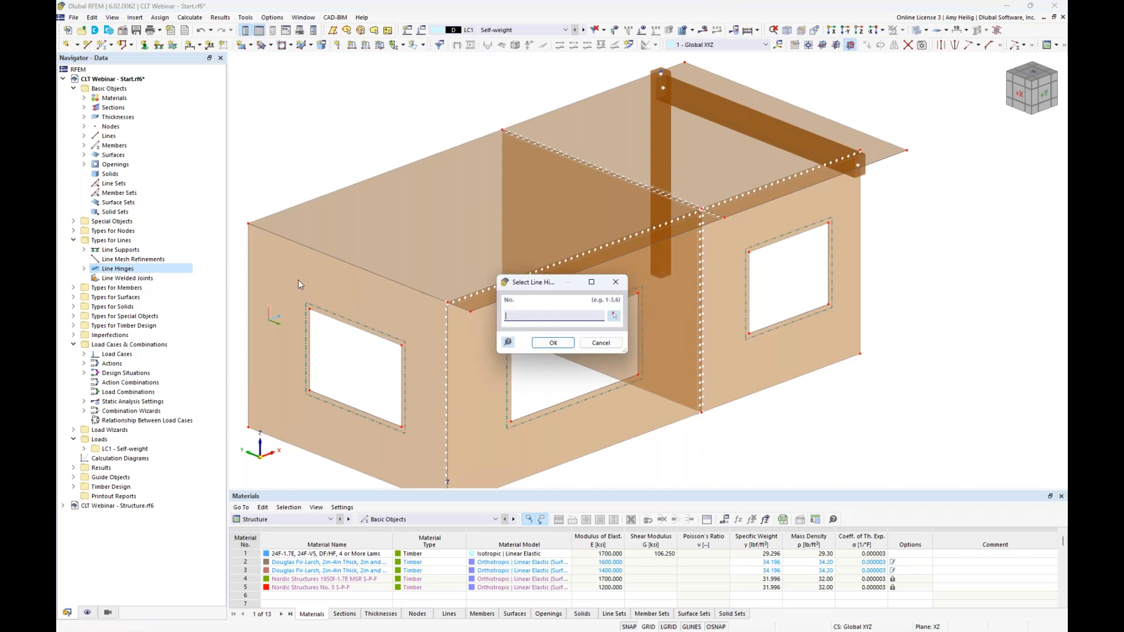
{"action": "left_click", "coordinate": [586, 345]}
Edit line hinge 1 to also cover line 15 of roof surface 5, its edge above the end wall
{"action": "left_click", "coordinate": [85, 268]}
{"action": "double_click", "coordinate": [135, 278]}
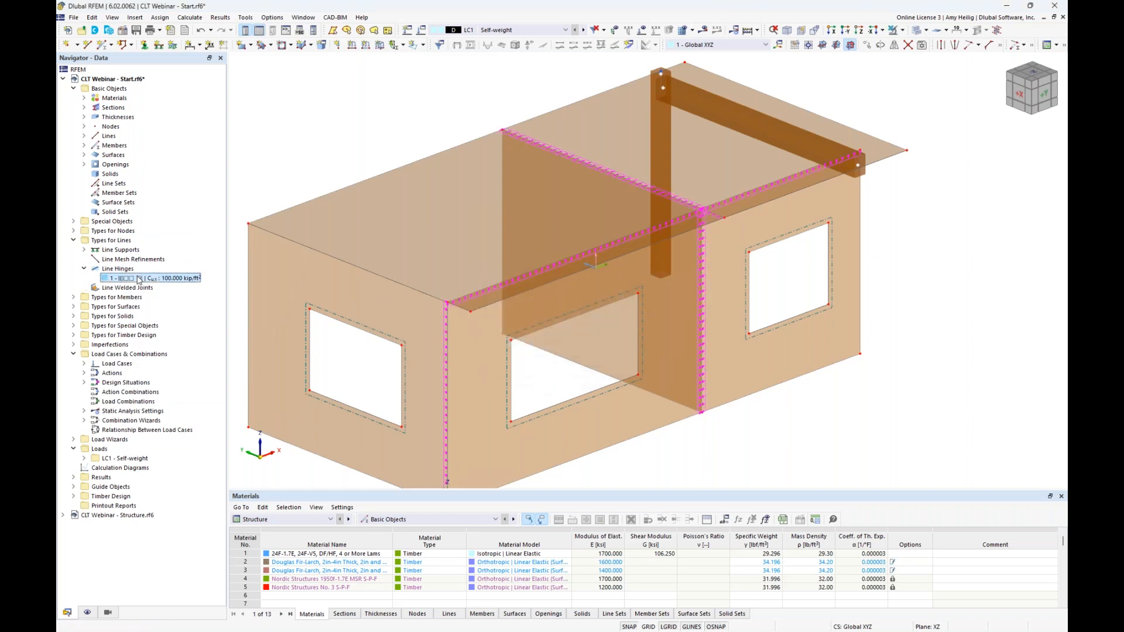
{"action": "left_click", "coordinate": [864, 134]}
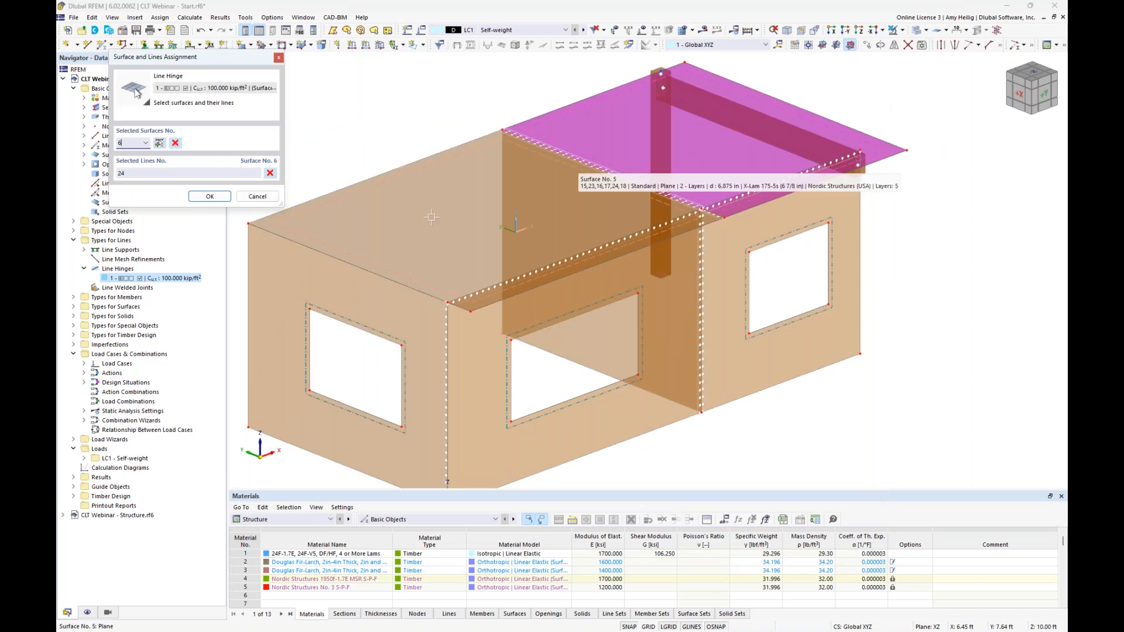
{"action": "left_click", "coordinate": [431, 217]}
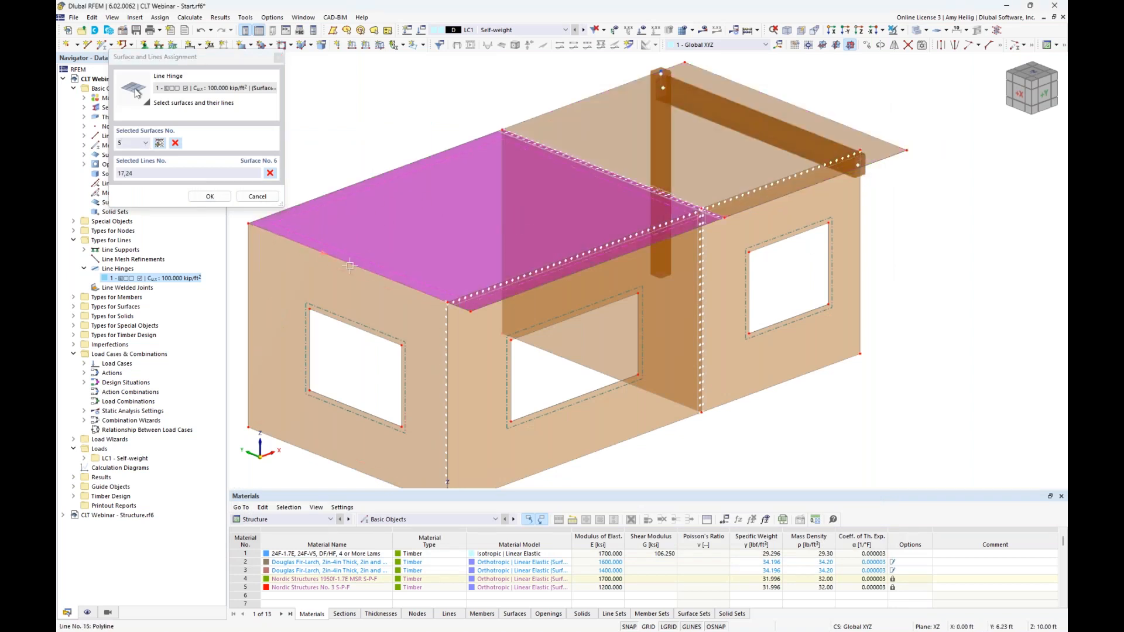
{"action": "left_click", "coordinate": [212, 197]}
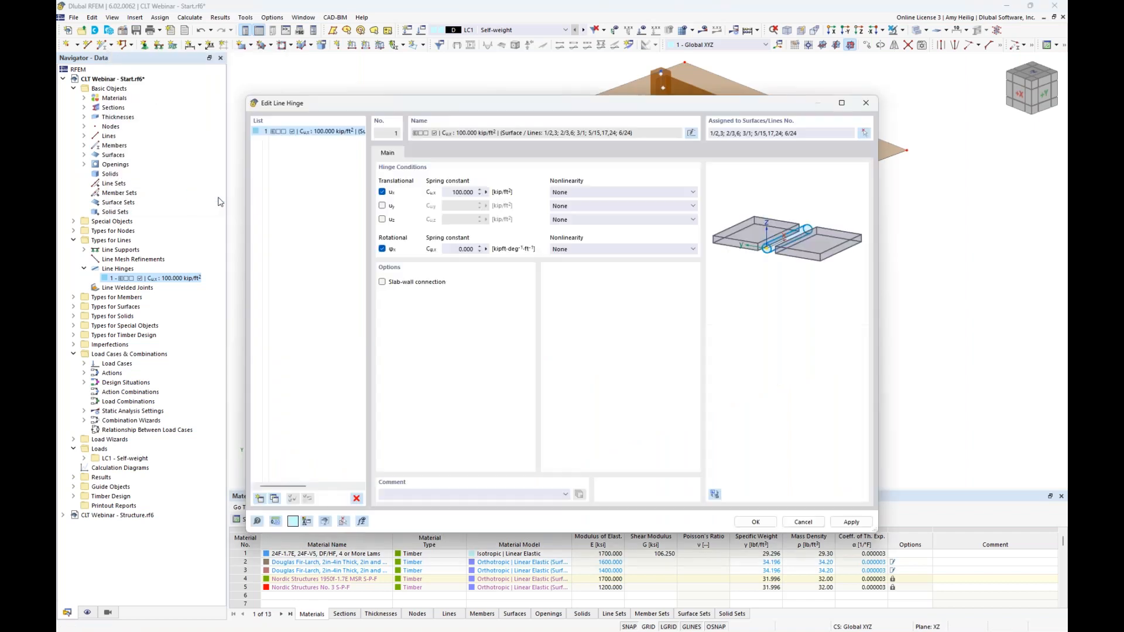
{"action": "key", "text": "Return"}
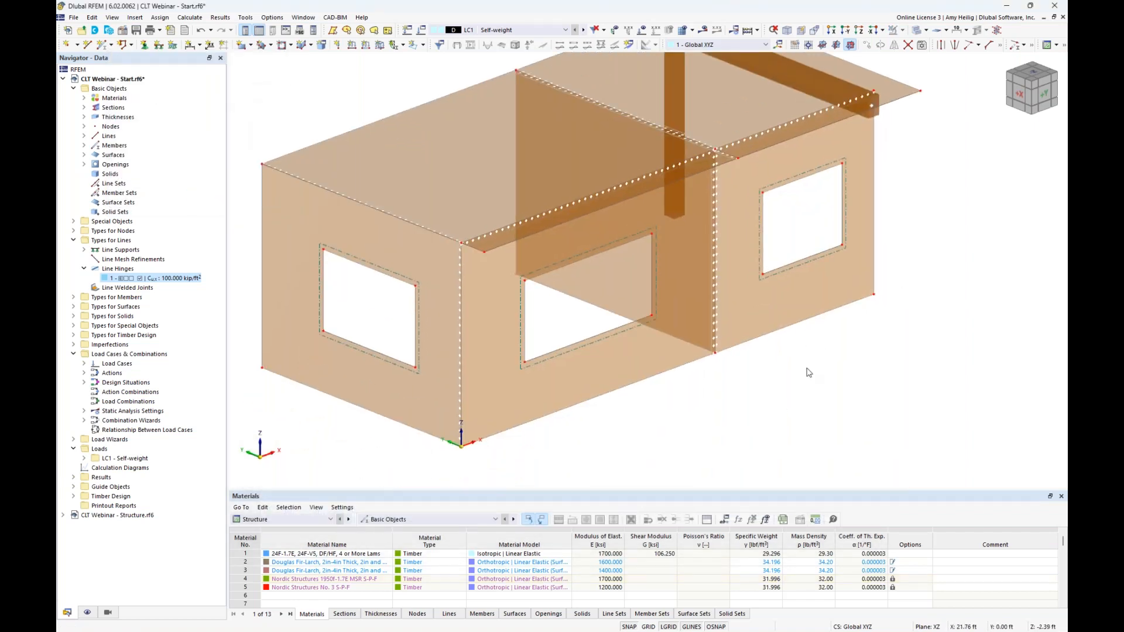
Adjust the spacing and division of the line hinge graphics using the hinge at the front wall corner
{"action": "right_click", "coordinate": [460, 388]}
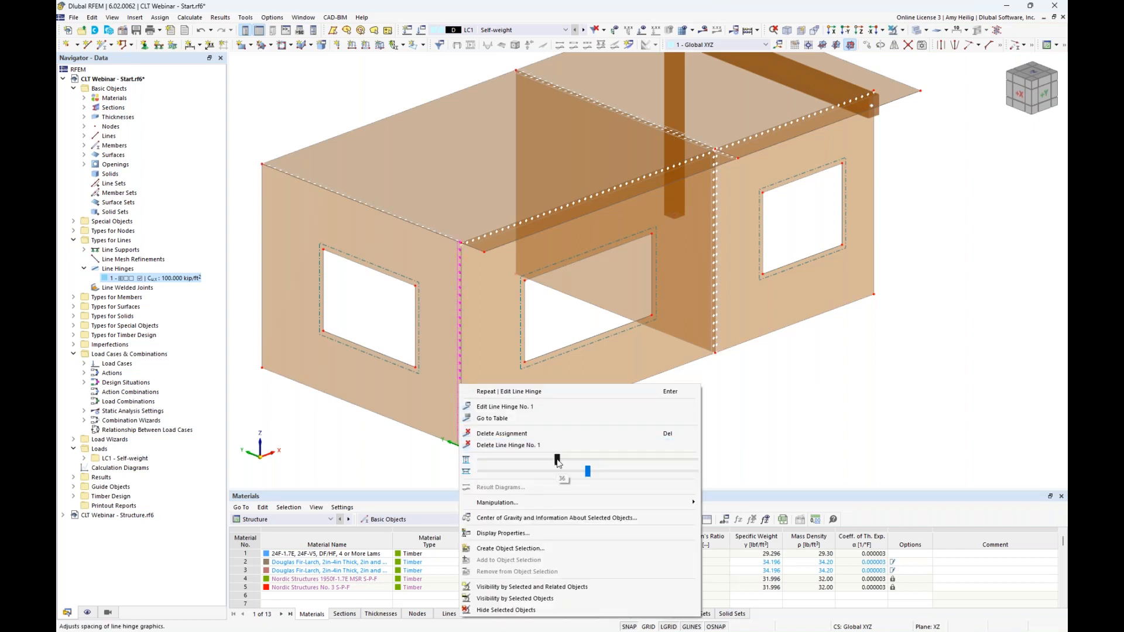
{"action": "mouse_move", "coordinate": [573, 462]}
{"action": "left_mouse_down"}
{"action": "mouse_move", "coordinate": [621, 472]}
{"action": "mouse_move", "coordinate": [549, 475]}
{"action": "mouse_move", "coordinate": [583, 474]}
{"action": "left_mouse_up"}
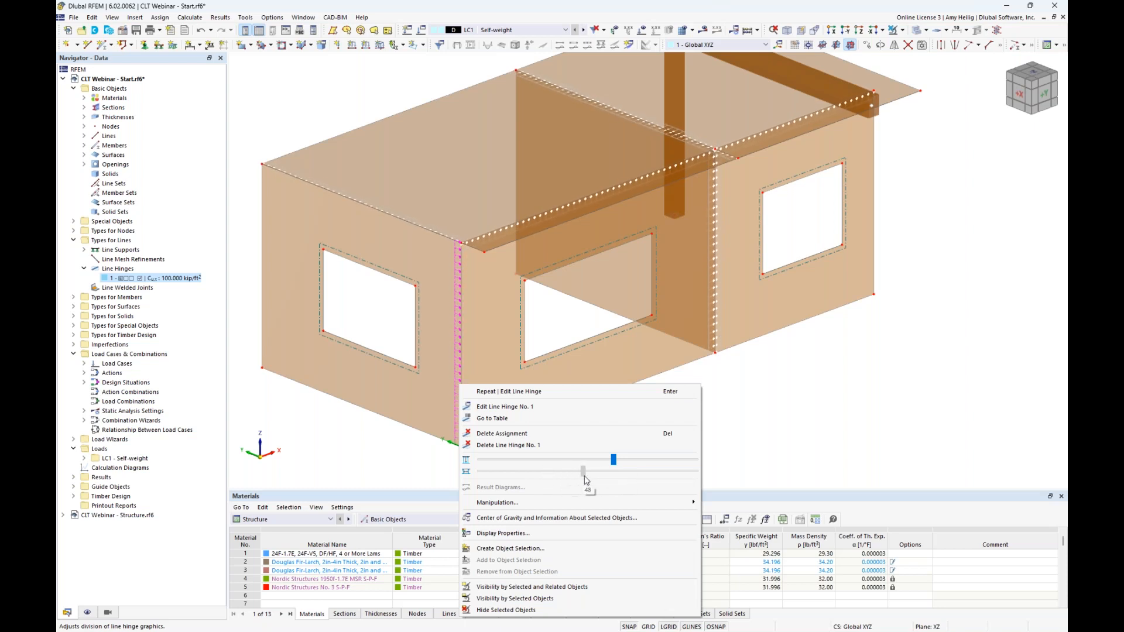
{"action": "left_click", "coordinate": [767, 432]}
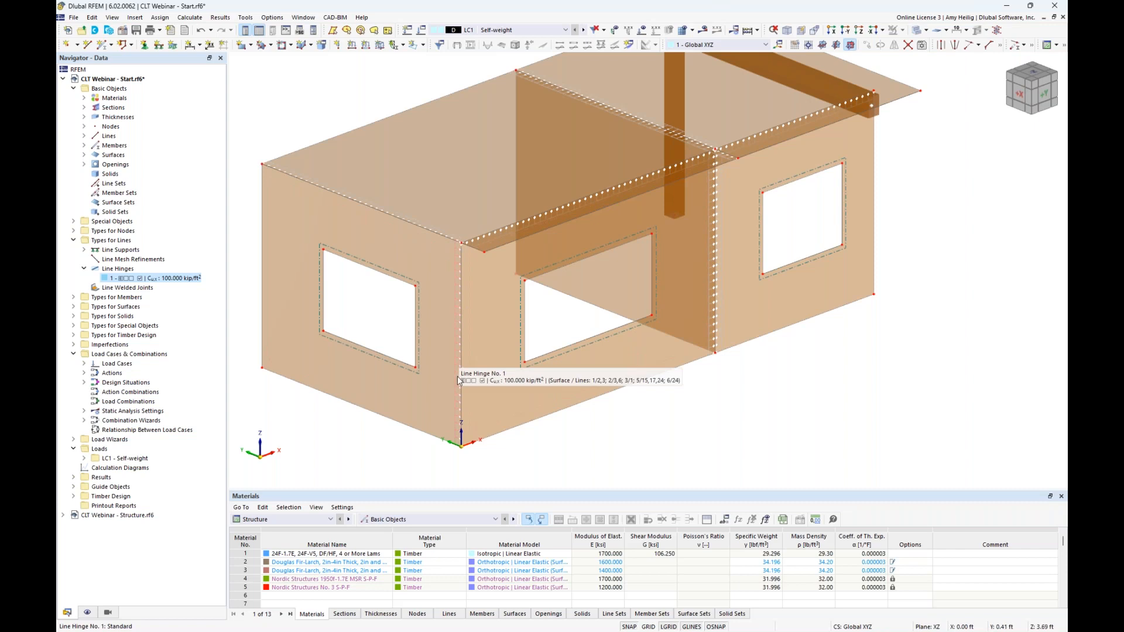
Examine on which surface's side the line hinge symbols lie at the front wall corner and along the roof panel joint
{"action": "scroll", "coordinate": [458, 389], "scroll_direction": "up", "scroll_amount": 3}
{"action": "scroll", "coordinate": [458, 389], "scroll_direction": "up", "scroll_amount": 3}
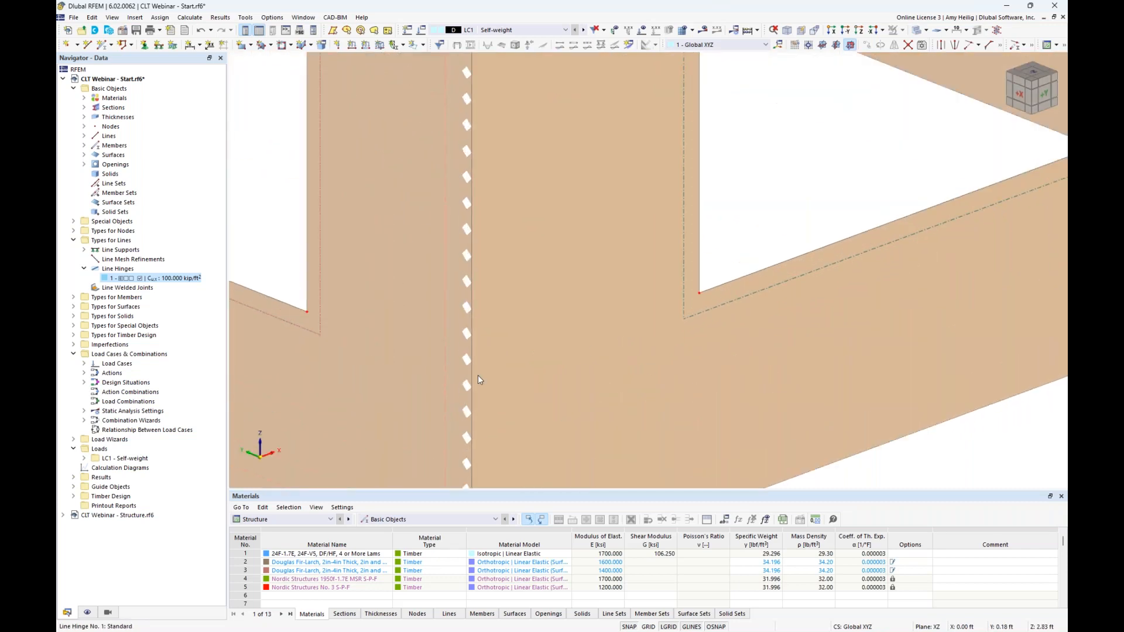
{"action": "left_click", "coordinate": [537, 330]}
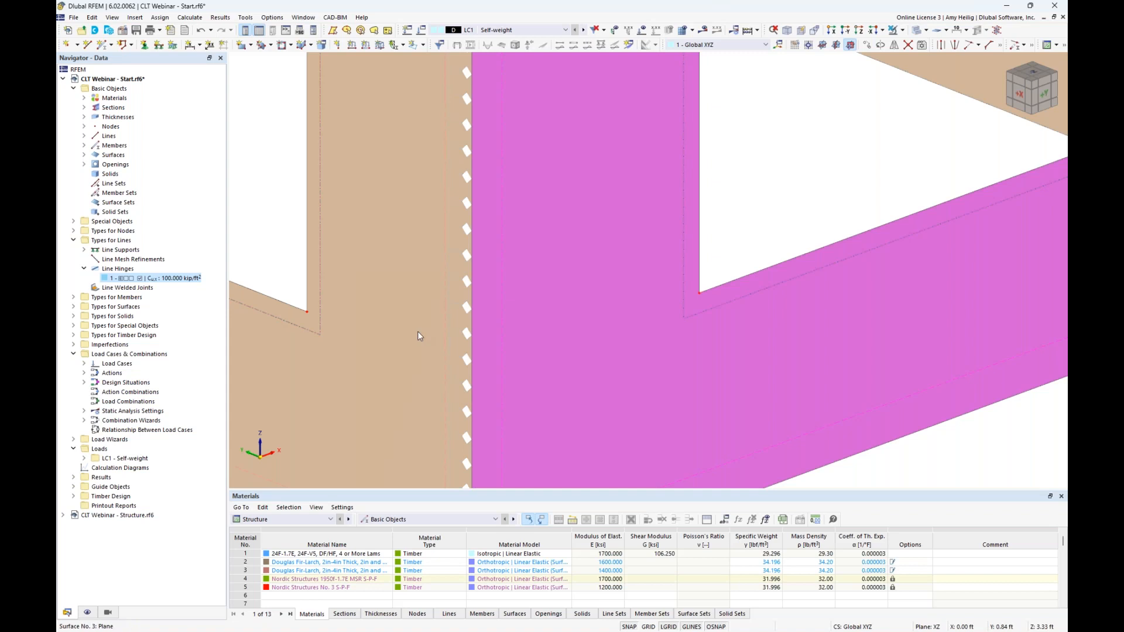
{"action": "left_click", "coordinate": [272, 235]}
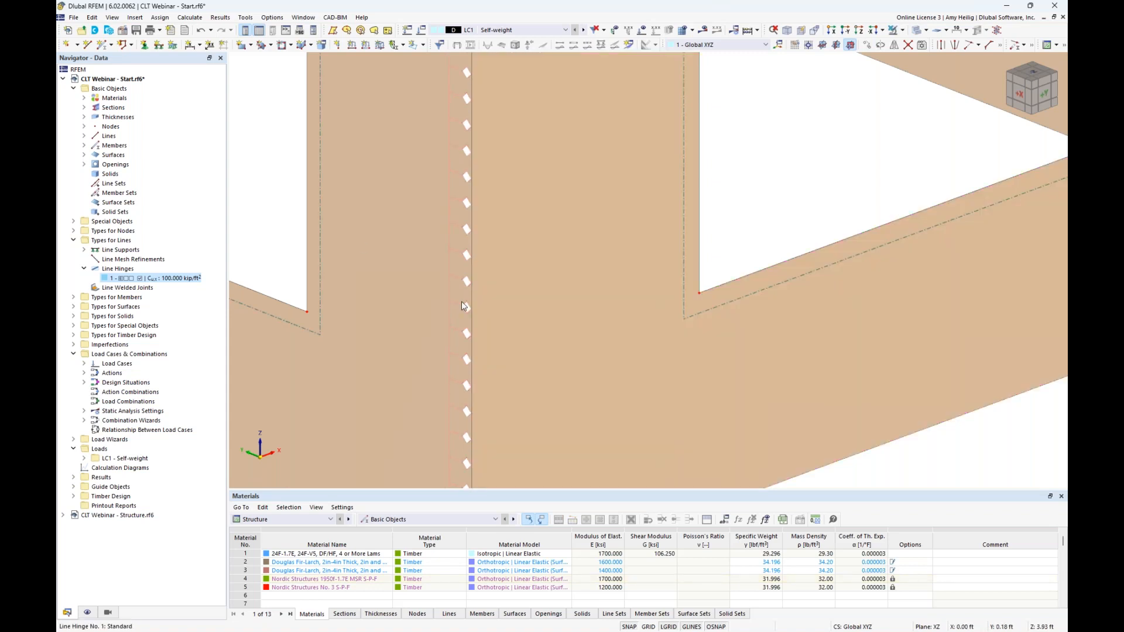
{"action": "left_click", "coordinate": [464, 308]}
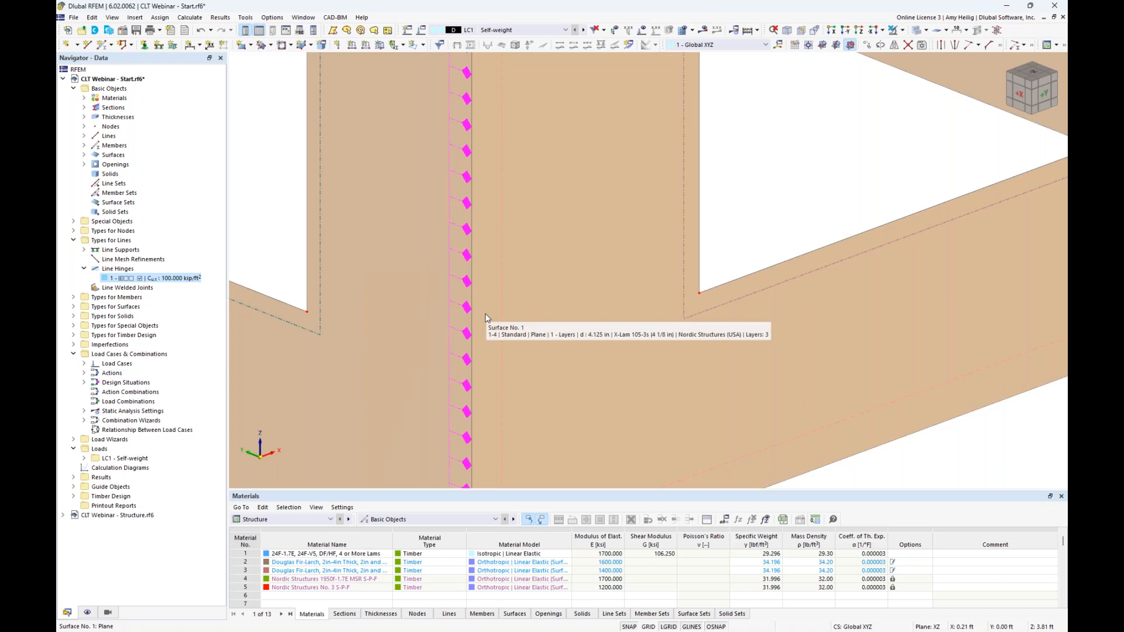
{"action": "scroll", "coordinate": [485, 318], "scroll_direction": "down", "scroll_amount": 3}
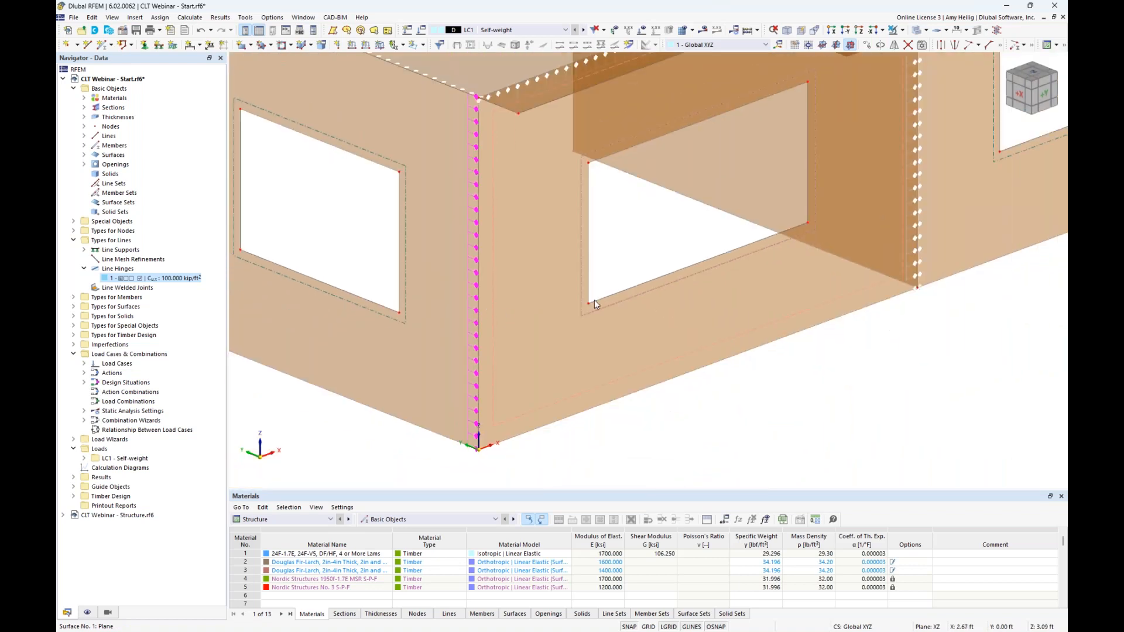
{"action": "scroll", "coordinate": [936, 355], "scroll_direction": "down", "scroll_amount": 2}
{"action": "scroll", "coordinate": [909, 369], "scroll_direction": "up", "scroll_amount": 3}
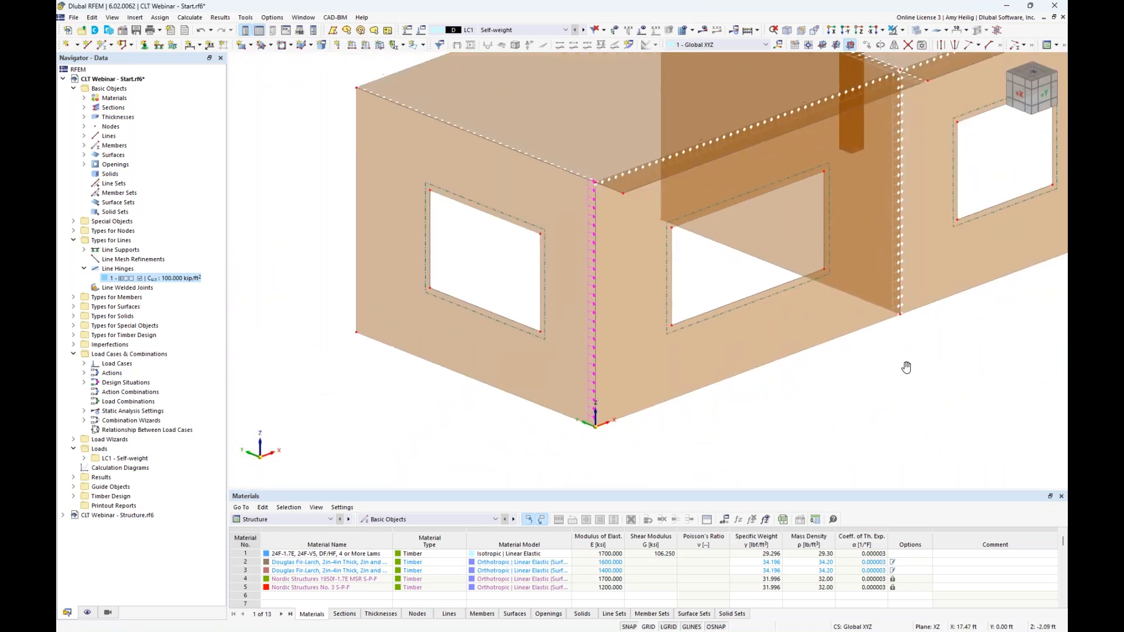
{"action": "scroll", "coordinate": [627, 150], "scroll_direction": "up", "scroll_amount": 3}
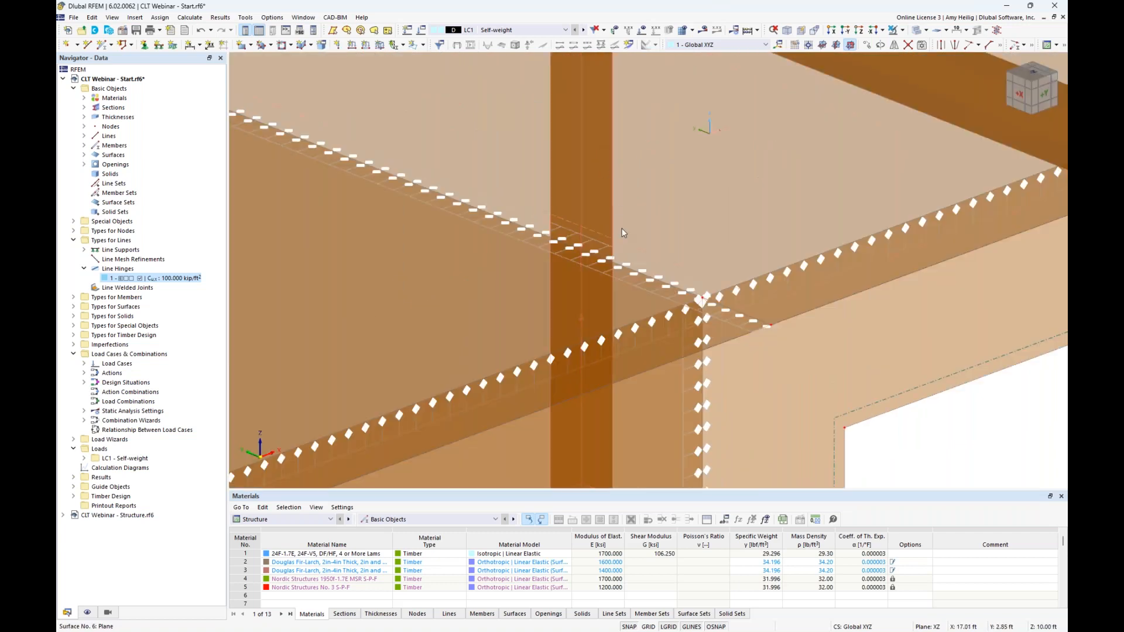
{"action": "scroll", "coordinate": [621, 227], "scroll_direction": "down", "scroll_amount": 1}
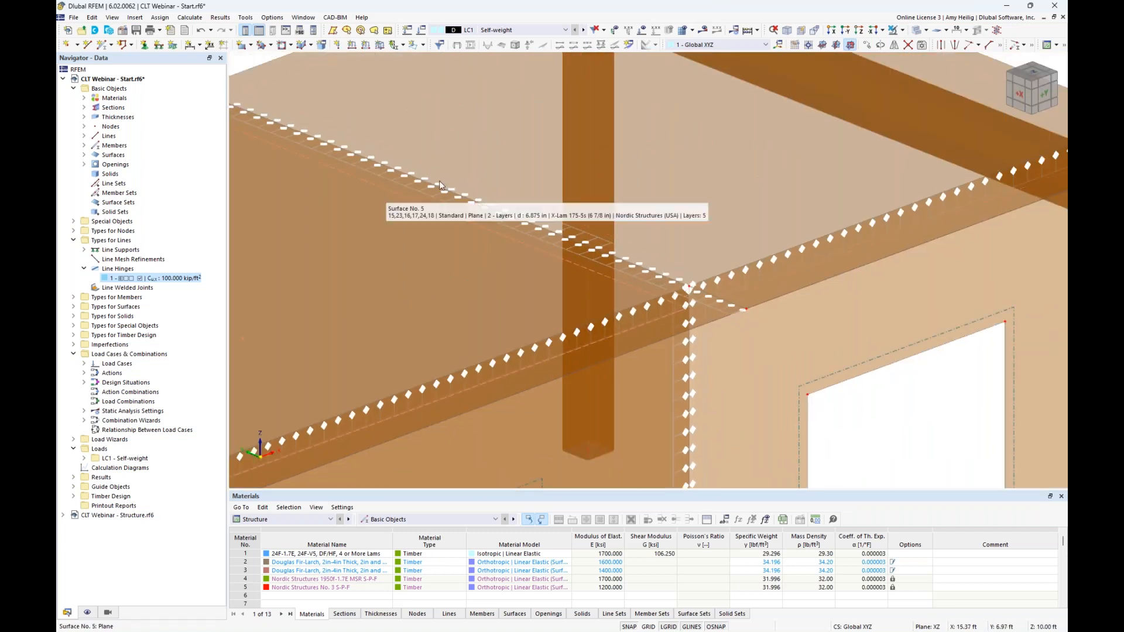
{"action": "scroll", "coordinate": [451, 177], "scroll_direction": "down", "scroll_amount": 2}
{"action": "middle_click_drag", "start_coordinate": [460, 174], "coordinate": [477, 194], "text": "ctrl"}
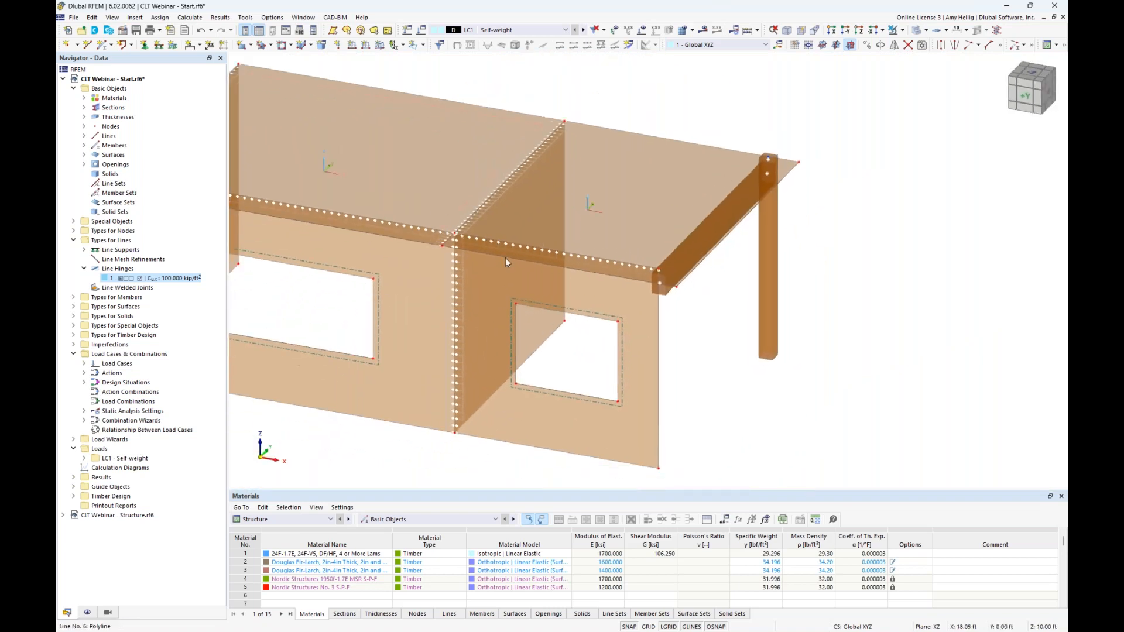
Inspect interior wall surface 4 and its junction with the roof panels, viewing the model briefly in wireframe and again in solid display
{"action": "left_click", "coordinate": [532, 327]}
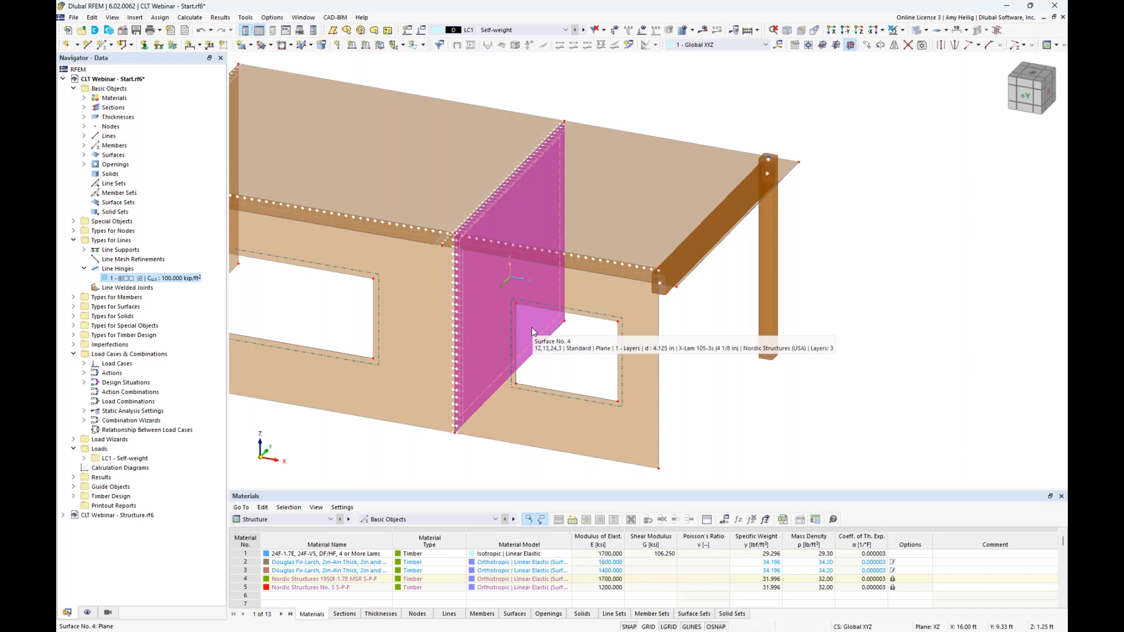
{"action": "left_click", "coordinate": [566, 370]}
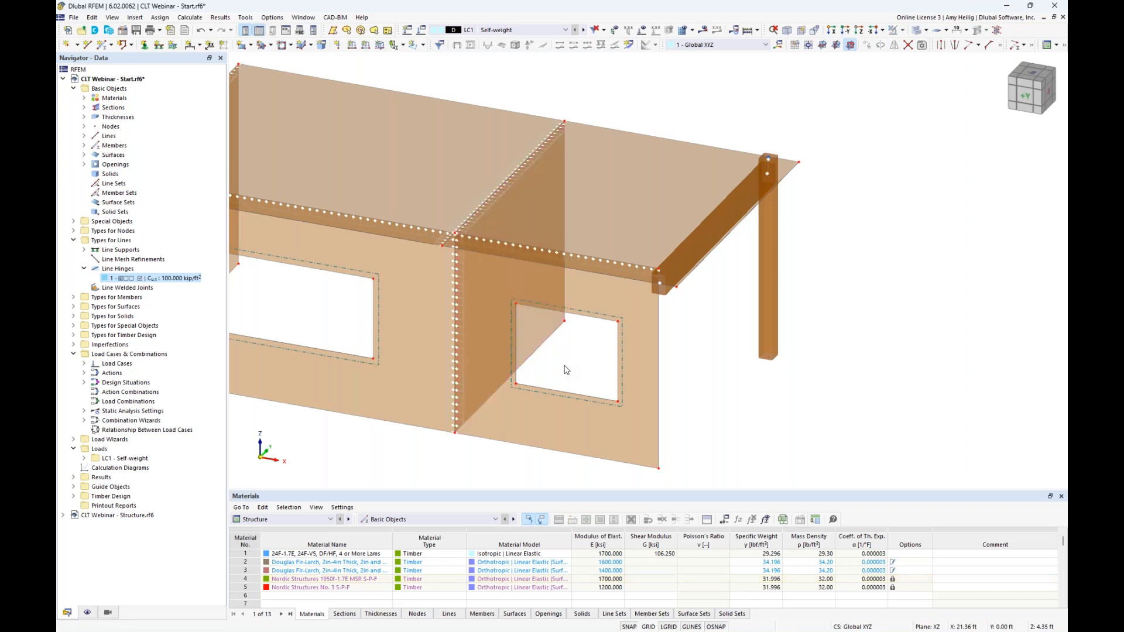
{"action": "middle_click_drag", "start_coordinate": [746, 357], "coordinate": [722, 334], "text": "ctrl"}
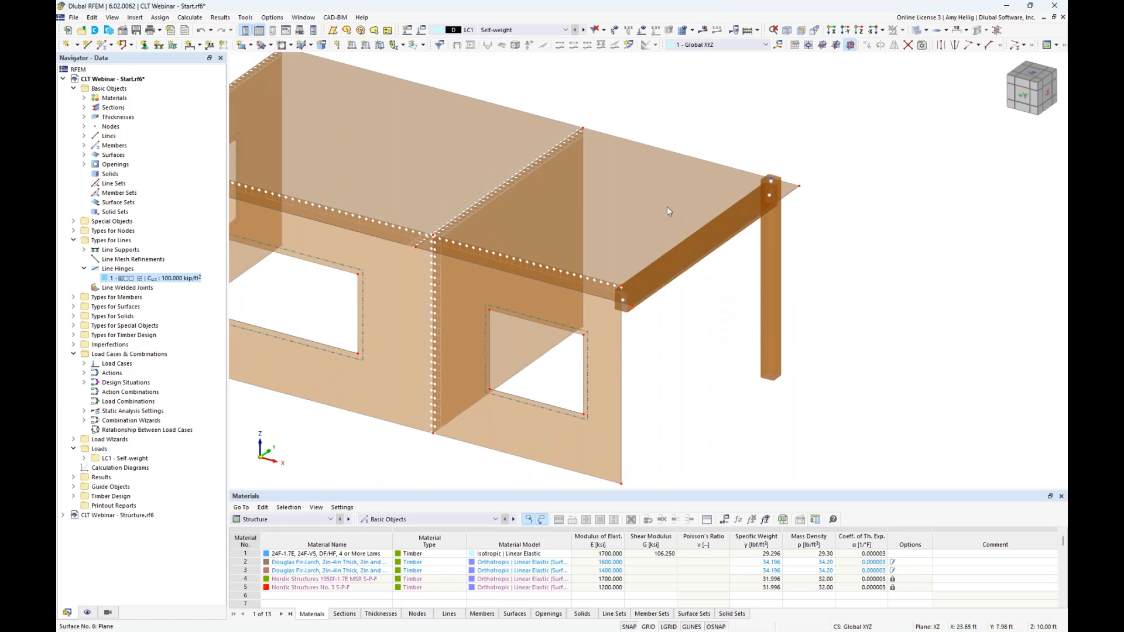
{"action": "left_click", "coordinate": [916, 32]}
{"action": "mouse_move", "coordinate": [737, 292]}
{"action": "middle_mouse_down", "text": "ctrl"}
{"action": "mouse_move", "coordinate": [718, 278]}
{"action": "mouse_move", "coordinate": [719, 258]}
{"action": "mouse_move", "coordinate": [741, 271]}
{"action": "middle_mouse_up", "text": "ctrl"}
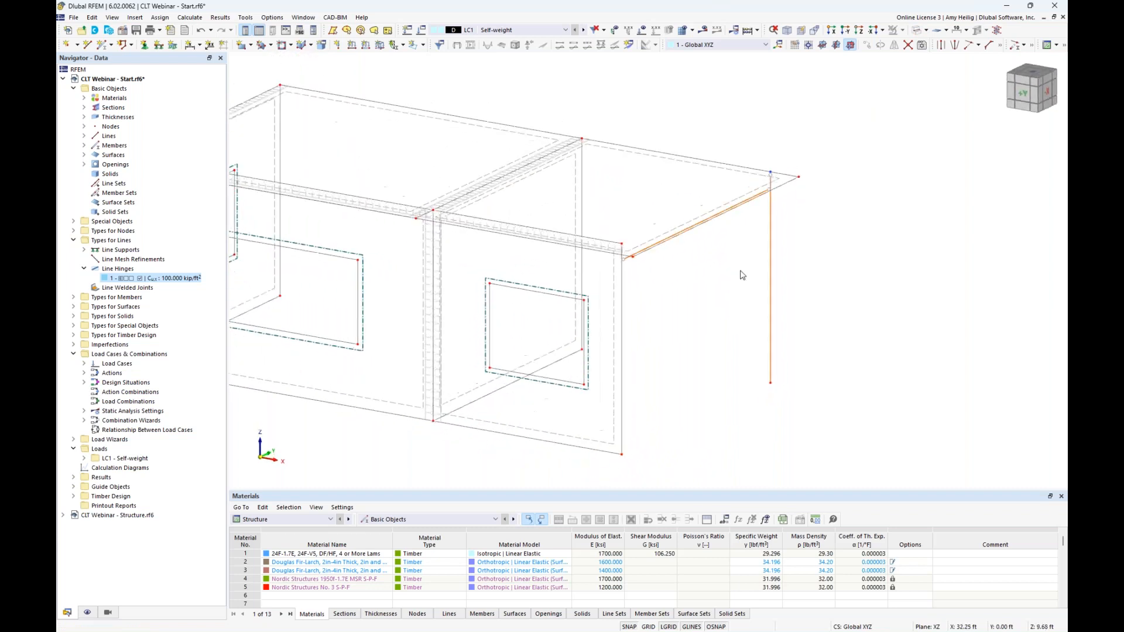
{"action": "left_click", "coordinate": [915, 32]}
{"action": "left_click", "coordinate": [915, 33]}
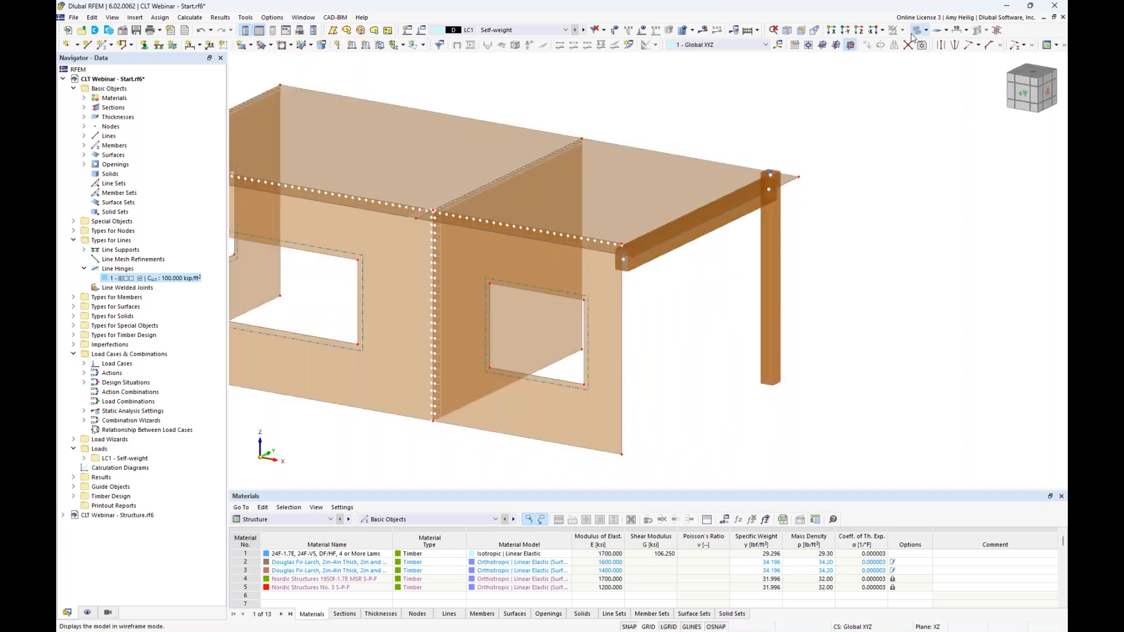
{"action": "scroll", "coordinate": [673, 313], "scroll_direction": "up", "scroll_amount": 3}
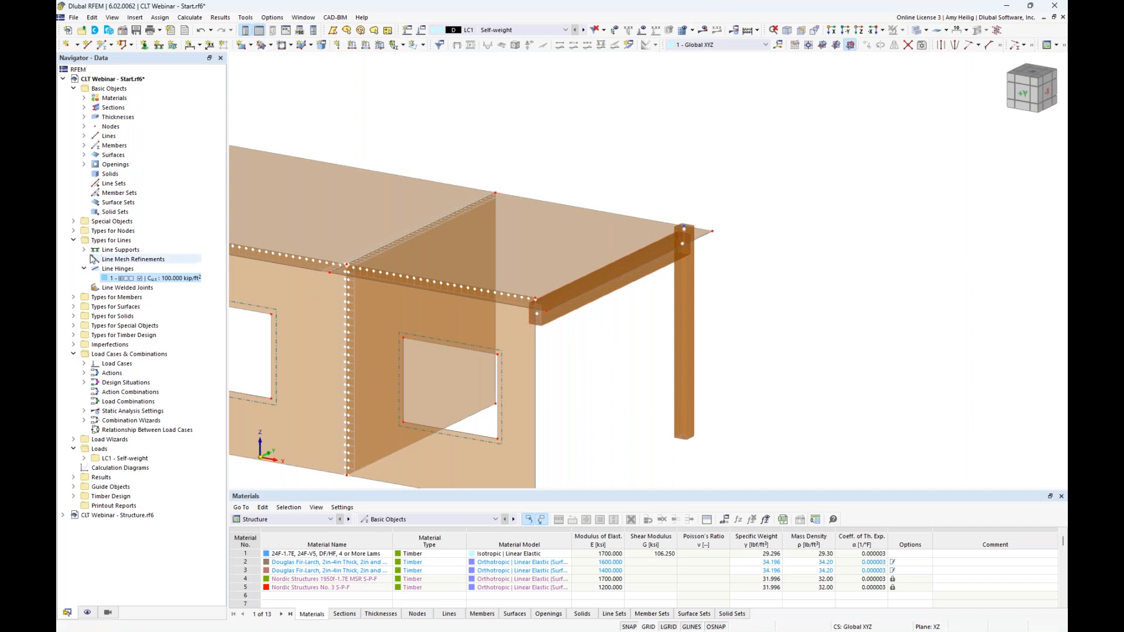
Start a new line release and create its release type with rotation φx released and a translational ux spring constant of 50 kip/ft²
{"action": "left_click", "coordinate": [73, 222]}
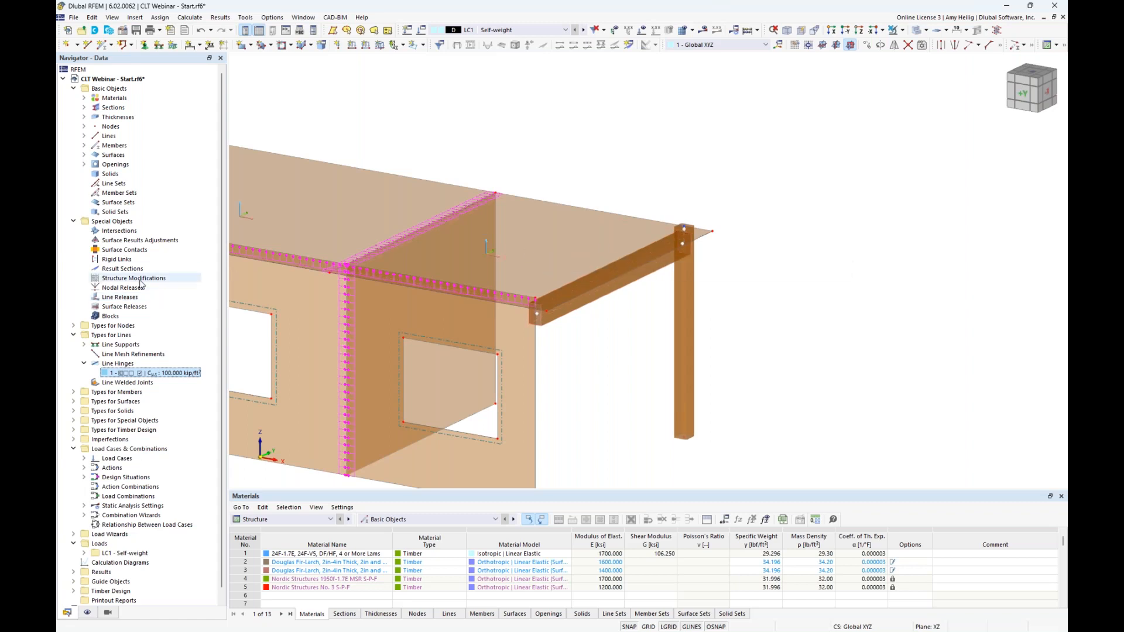
{"action": "right_click", "coordinate": [132, 300]}
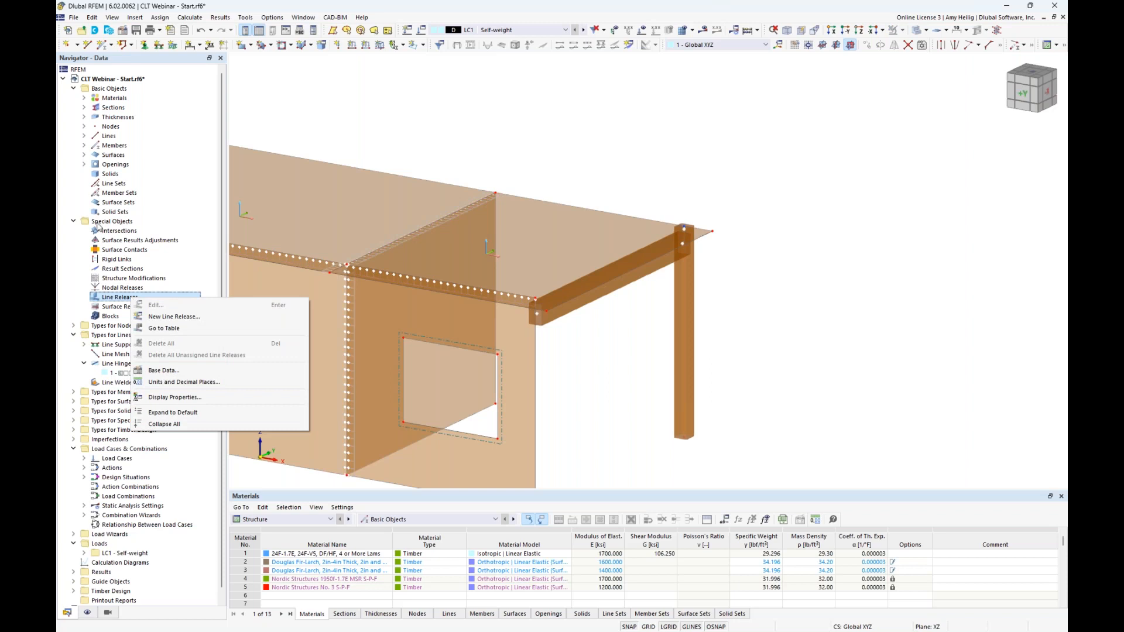
{"action": "left_click", "coordinate": [162, 318]}
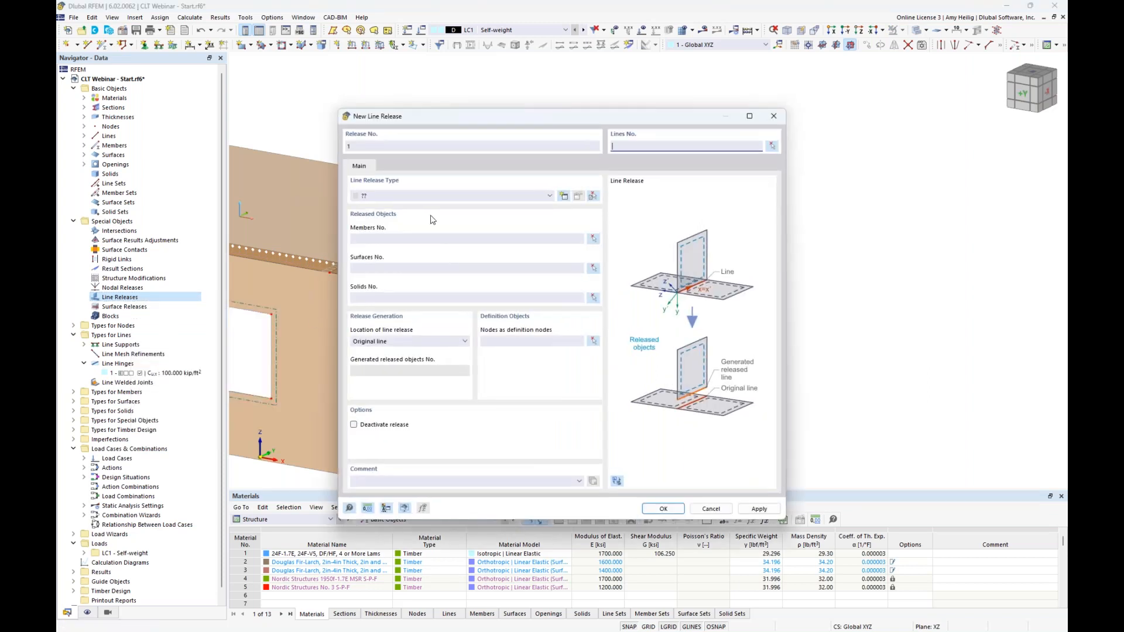
{"action": "left_click", "coordinate": [564, 197]}
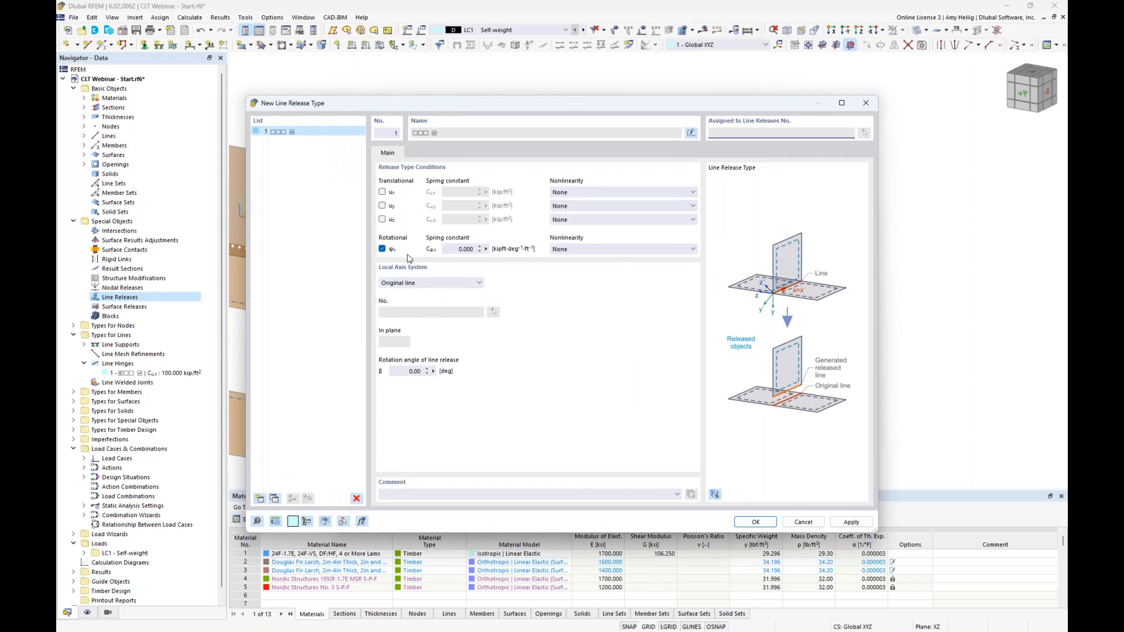
{"action": "left_click", "coordinate": [382, 192]}
{"action": "left_click", "coordinate": [466, 193]}
{"action": "type", "text": "50"}
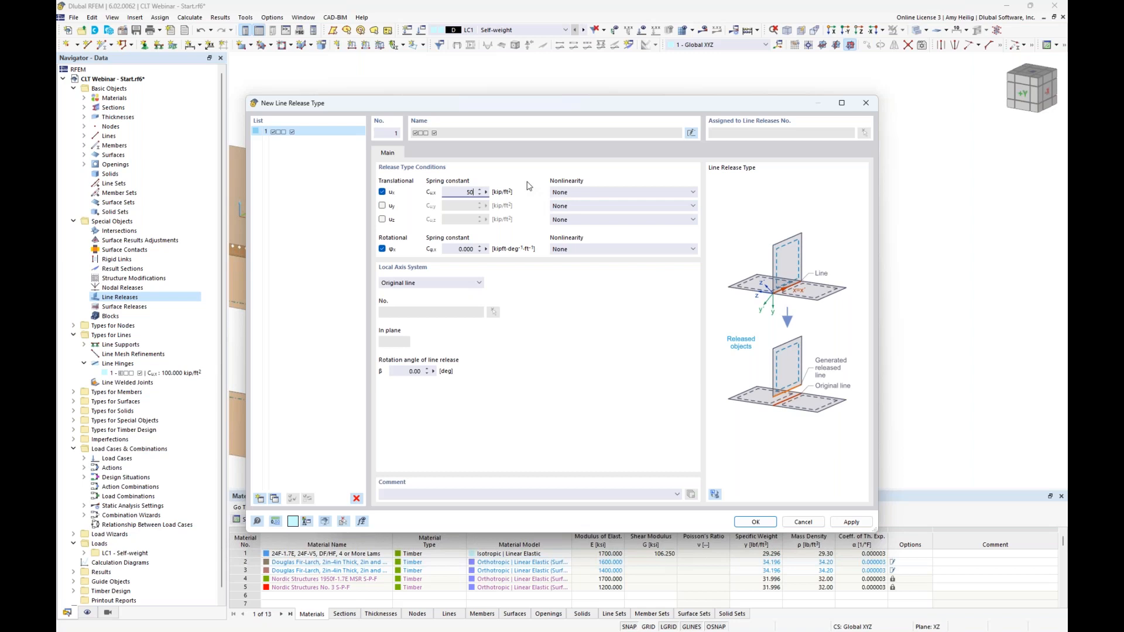
{"action": "left_click", "coordinate": [464, 249]}
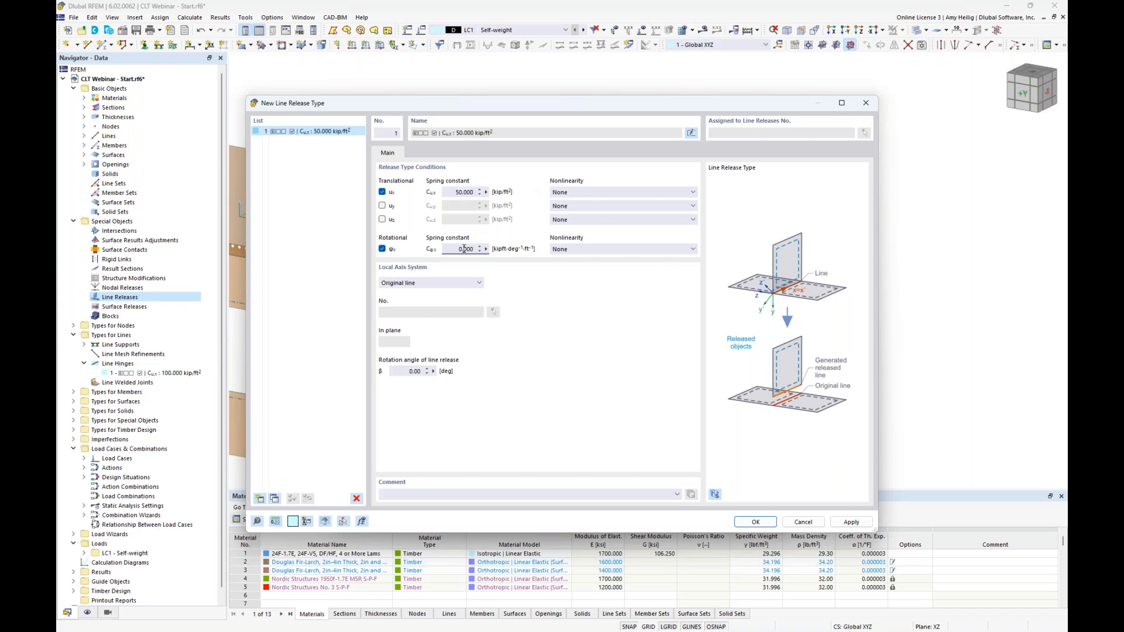
{"action": "left_click", "coordinate": [755, 522]}
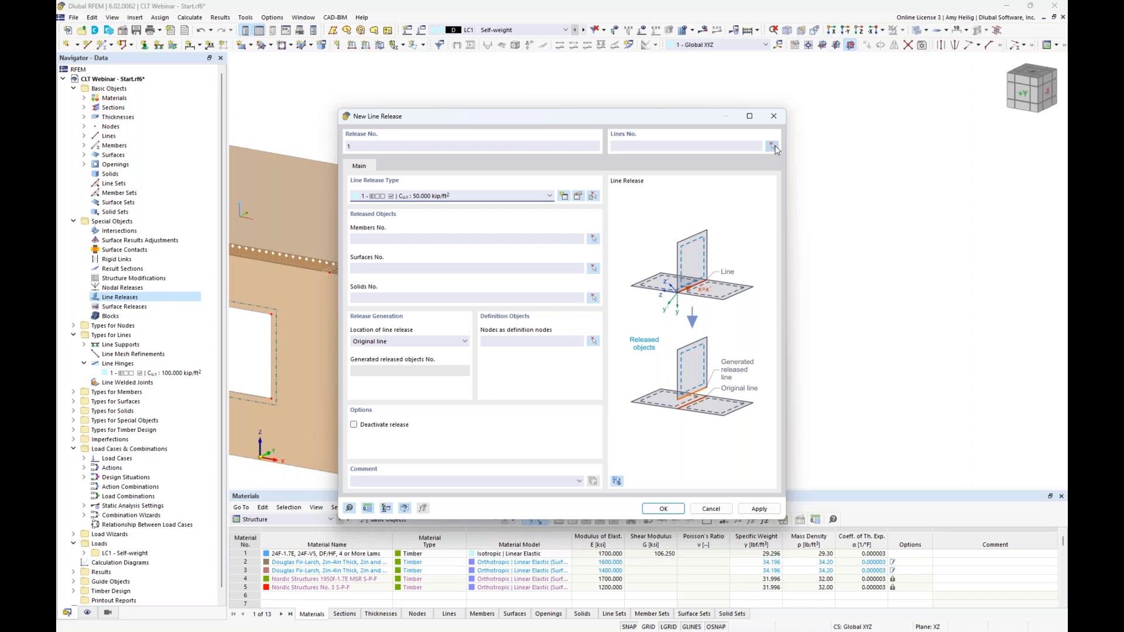
Assign the line release to line 38 along the roof edge above the beam, with roof surface 6 as the released object, and create it
{"action": "left_click", "coordinate": [772, 146]}
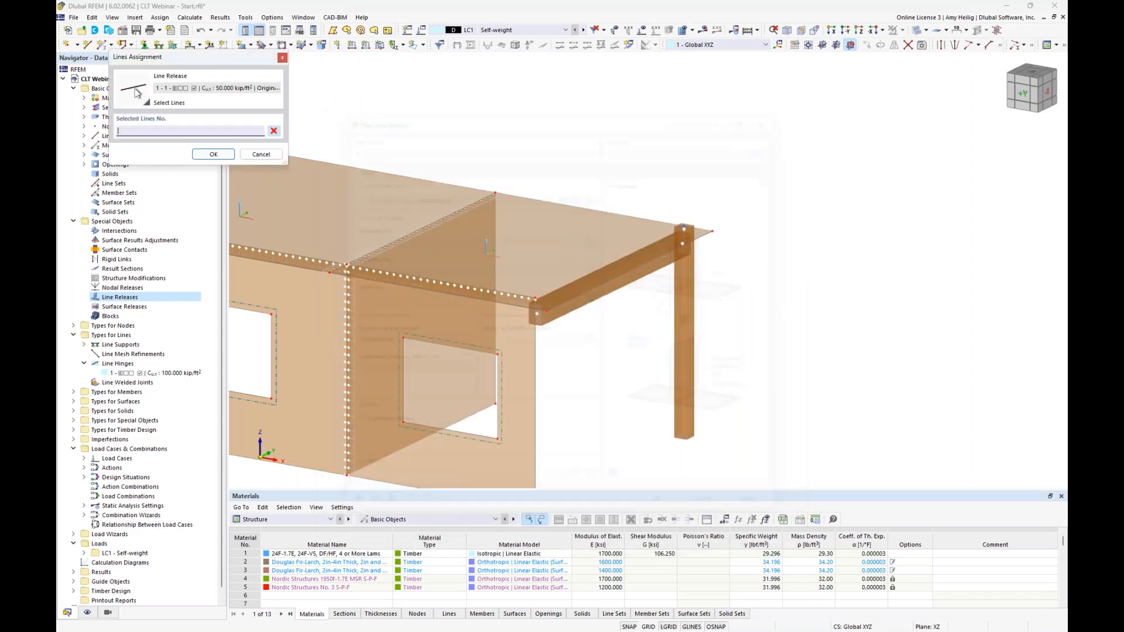
{"action": "left_click", "coordinate": [627, 254]}
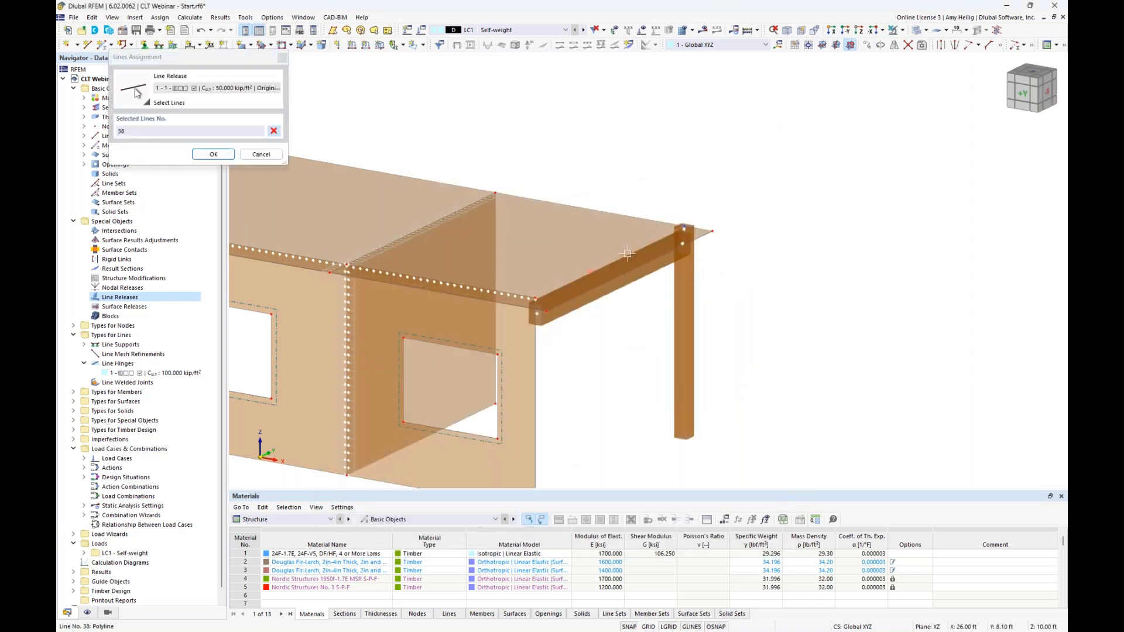
{"action": "left_click", "coordinate": [213, 154]}
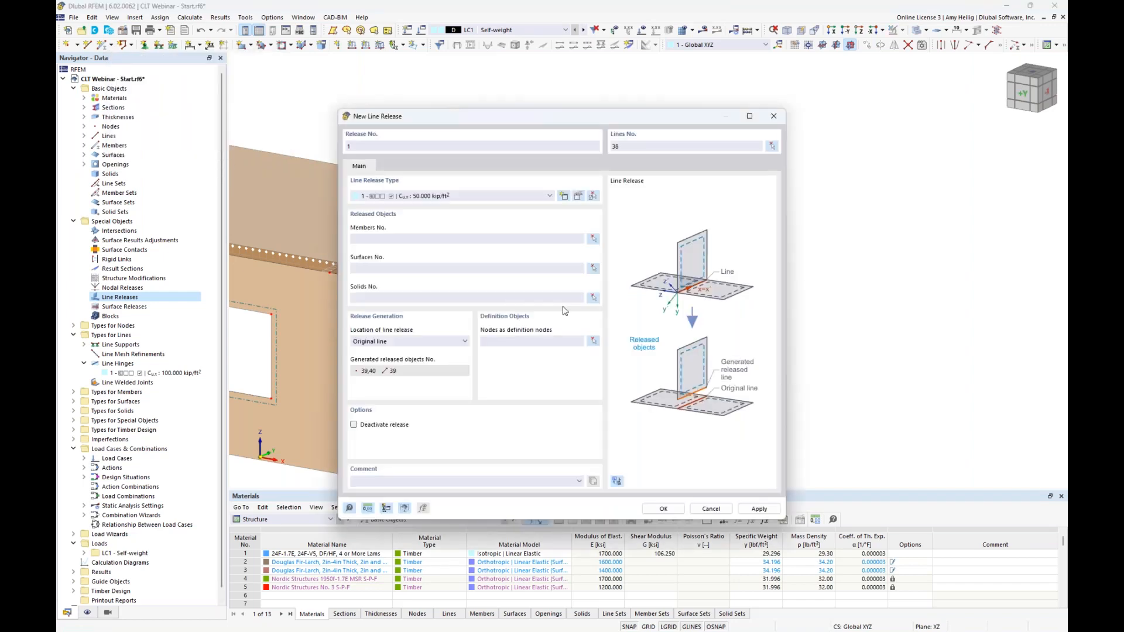
{"action": "left_click", "coordinate": [594, 269]}
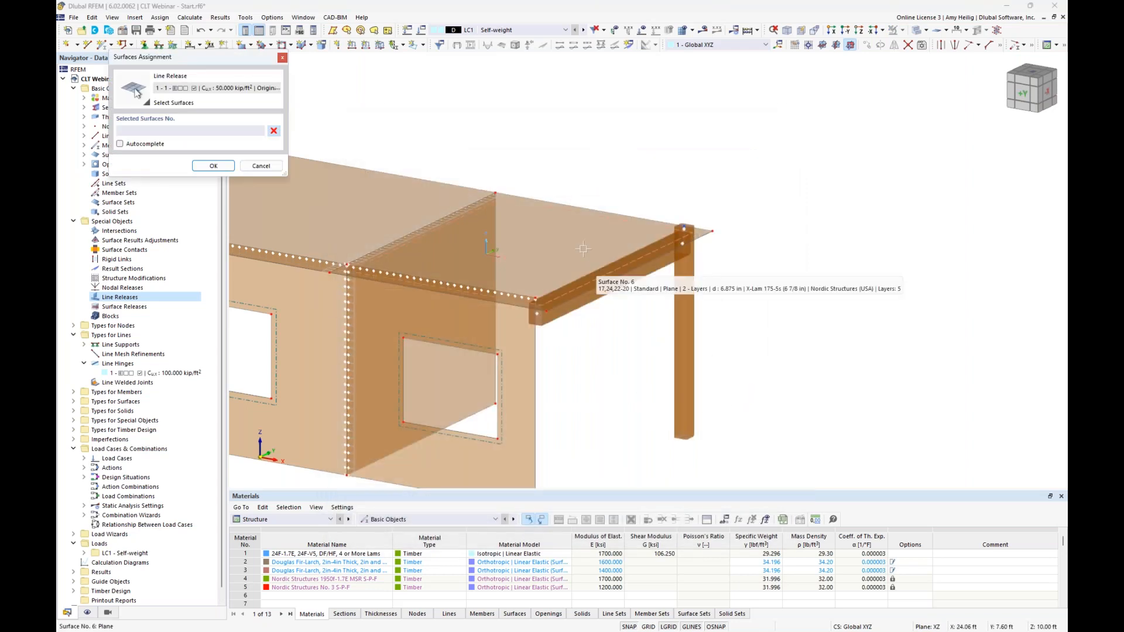
{"action": "left_click", "coordinate": [583, 249]}
{"action": "left_click", "coordinate": [213, 165]}
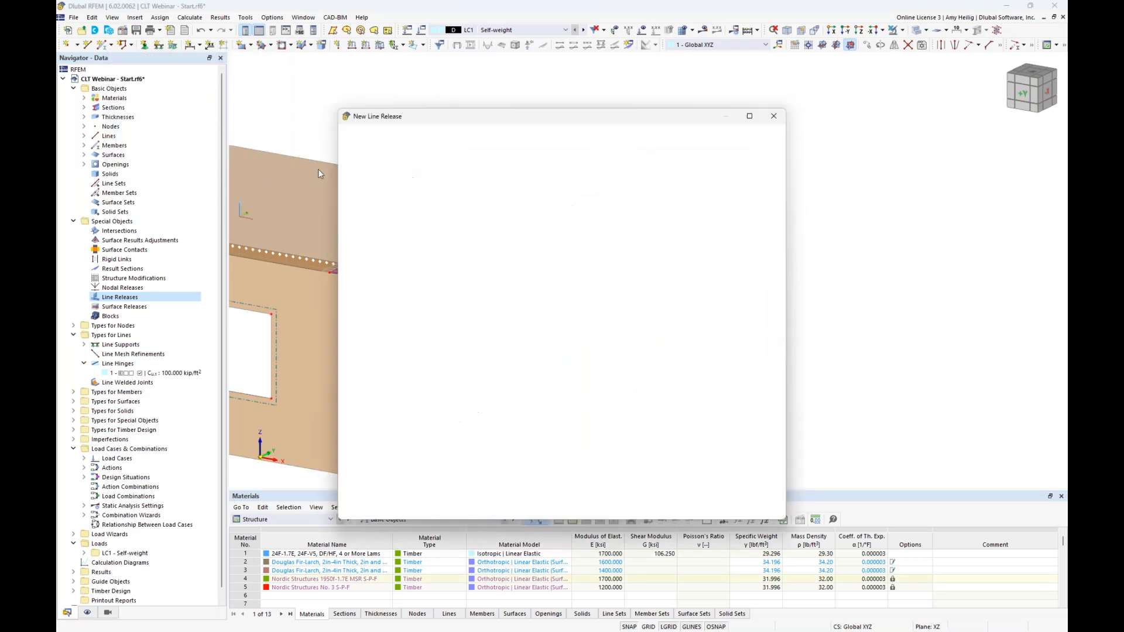
{"action": "left_click", "coordinate": [673, 510]}
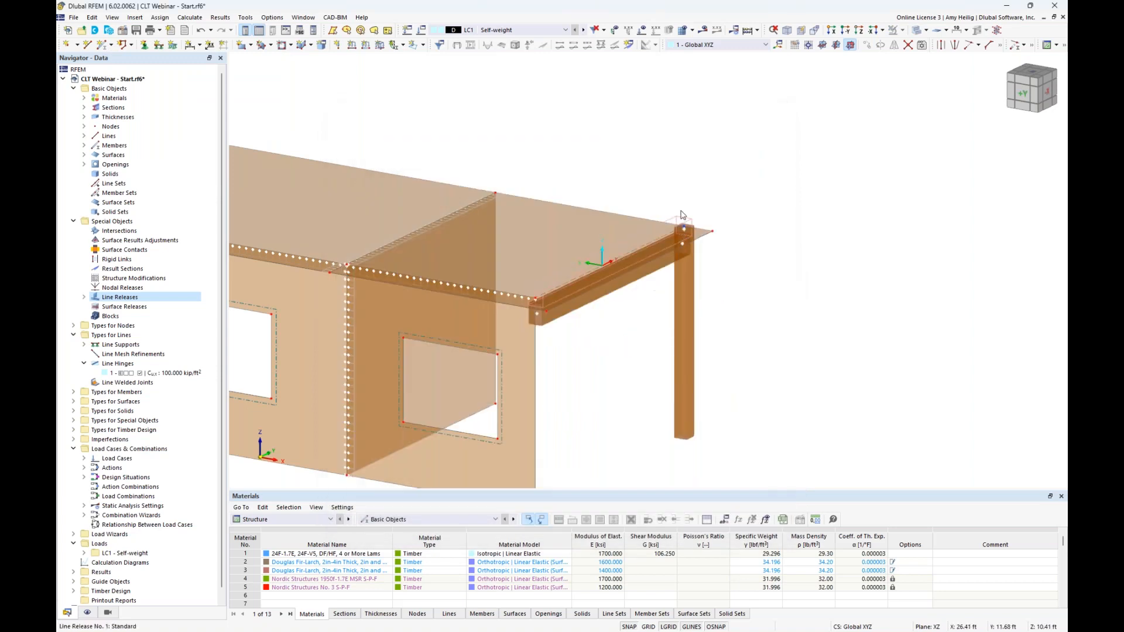
Check the new line release above the glulam beam and switch to the open model CLT Webinar - Structure.rf6
{"action": "scroll", "coordinate": [678, 227], "scroll_direction": "up", "scroll_amount": 1}
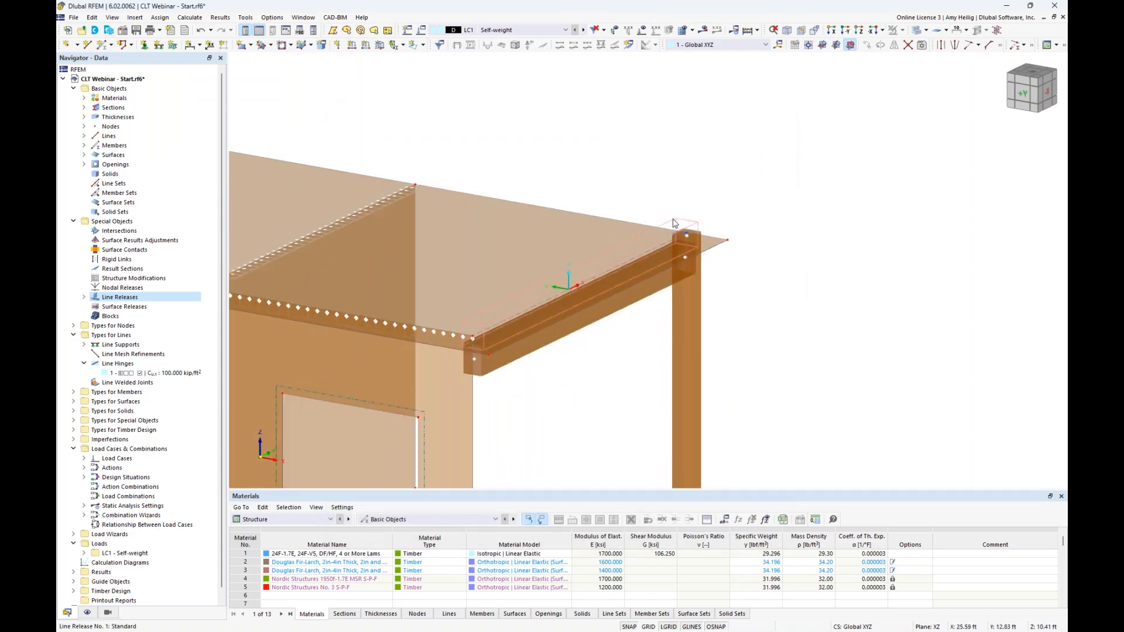
{"action": "mouse_move", "coordinate": [673, 224]}
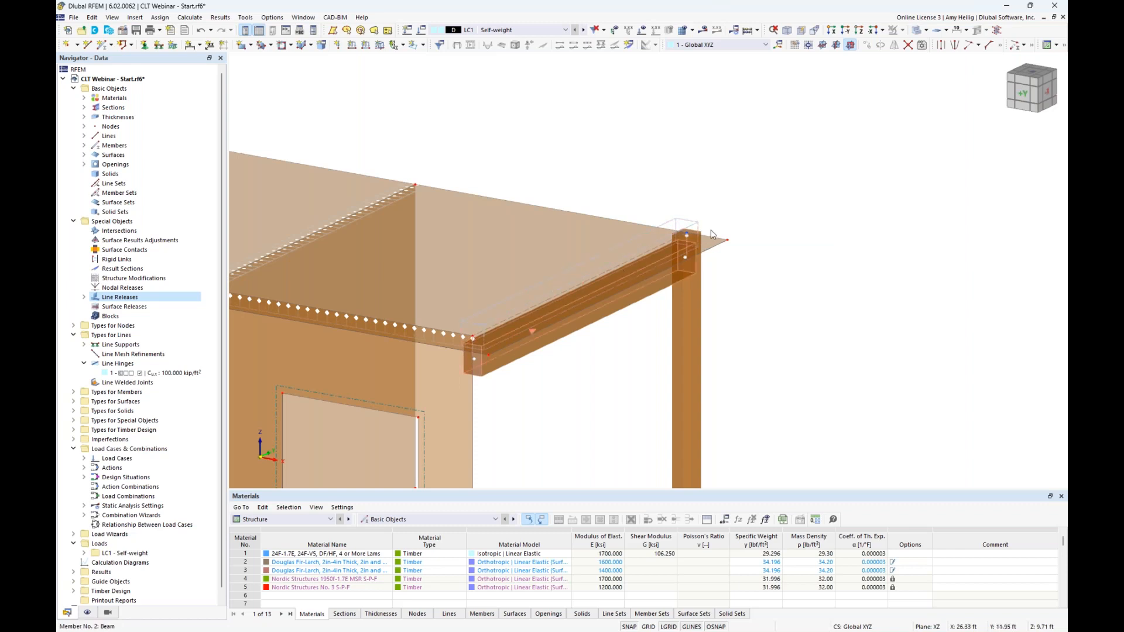
{"action": "scroll", "coordinate": [743, 208], "scroll_direction": "down", "scroll_amount": 2}
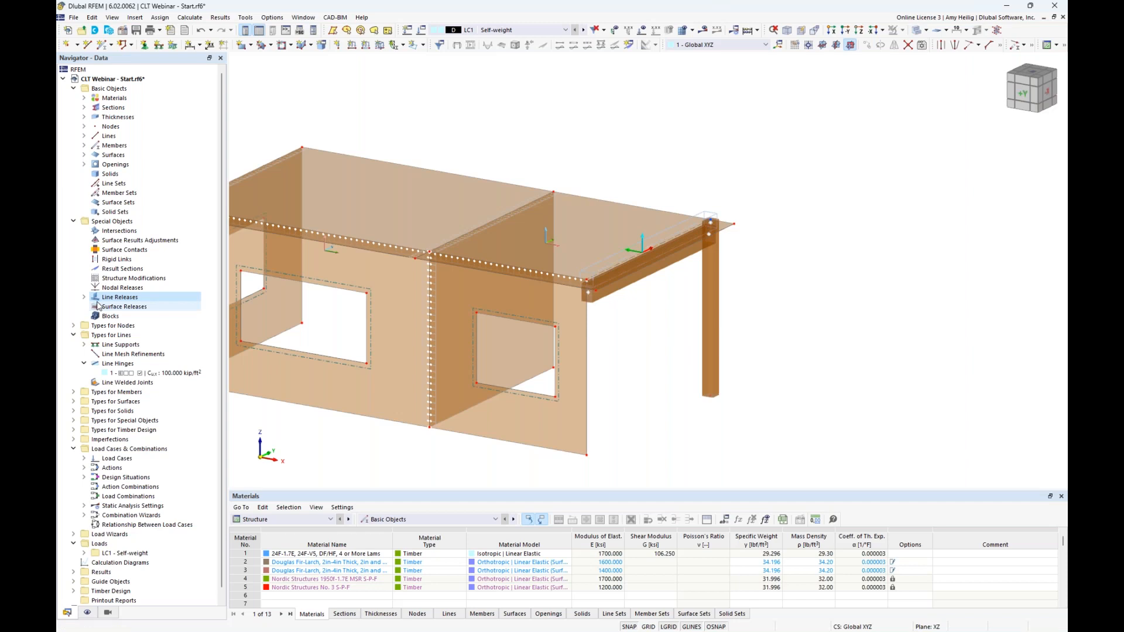
{"action": "middle_click_drag", "start_coordinate": [630, 358], "coordinate": [707, 343]}
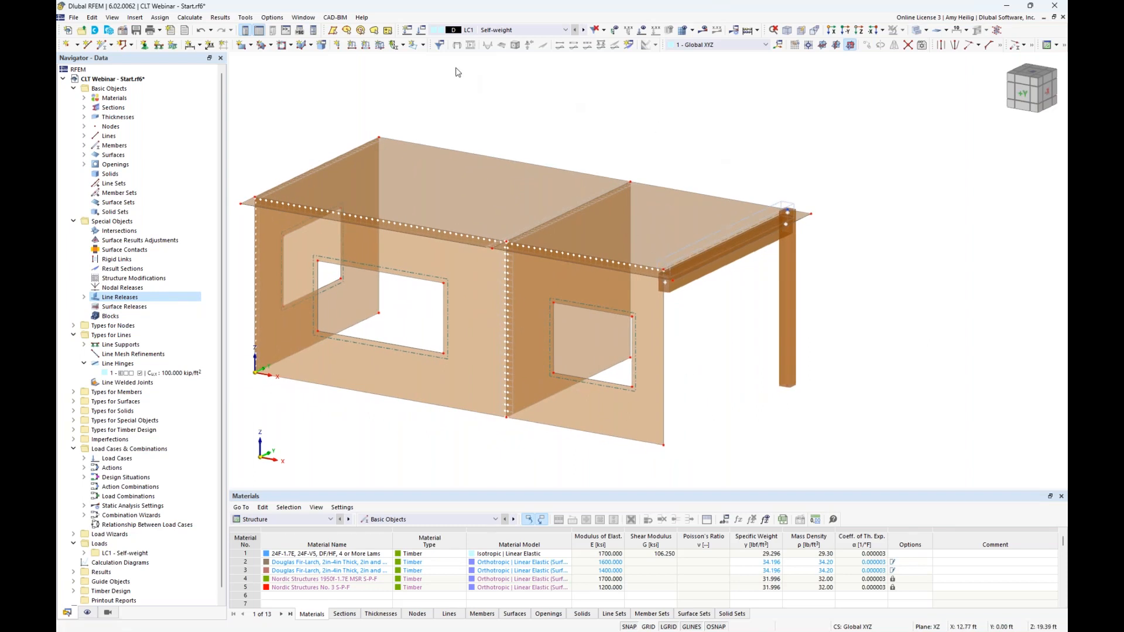
{"action": "left_click", "coordinate": [303, 17]}
{"action": "left_click", "coordinate": [346, 149]}
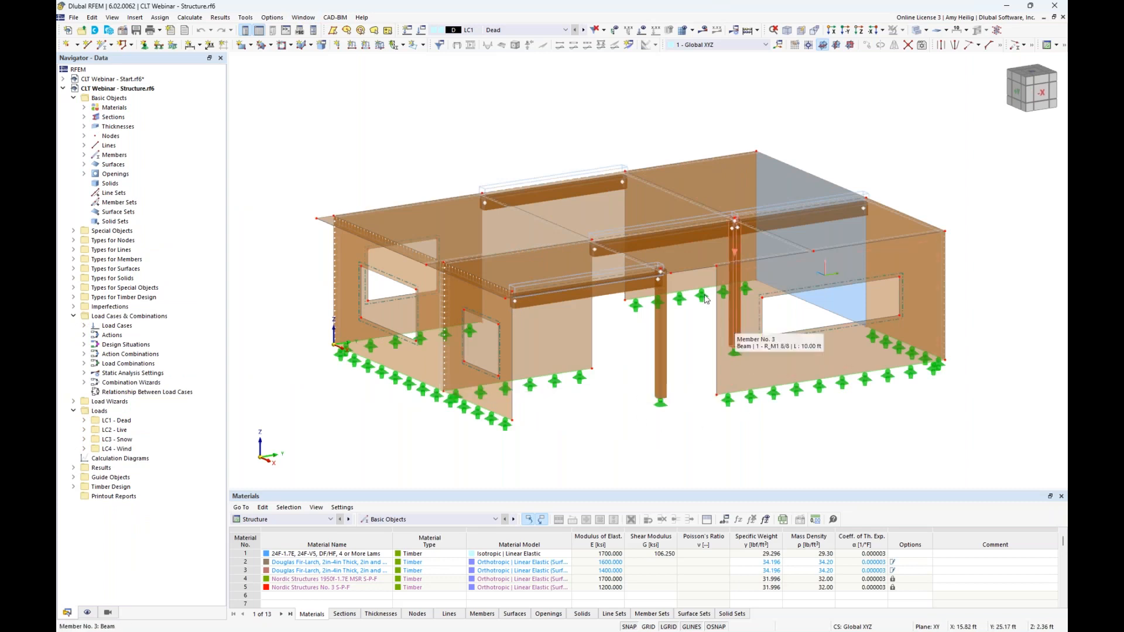
Examine the line releases along the roof beams and the supports under the walls and columns of the full structure
{"action": "scroll", "coordinate": [722, 308], "scroll_direction": "up", "scroll_amount": 3}
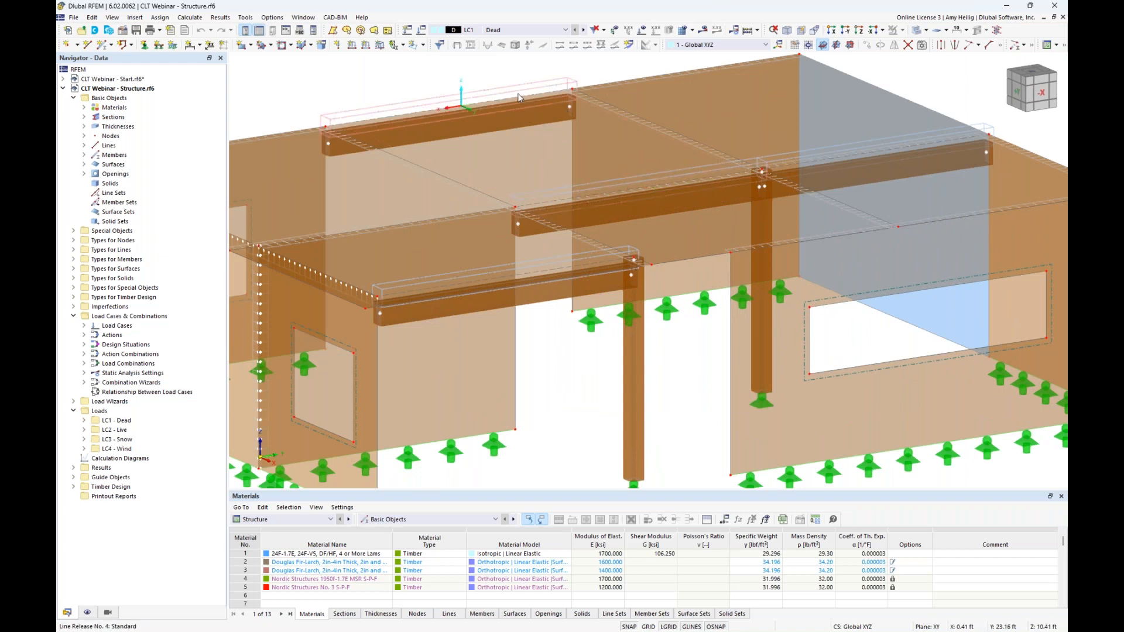
{"action": "scroll", "coordinate": [579, 344], "scroll_direction": "down", "scroll_amount": 1}
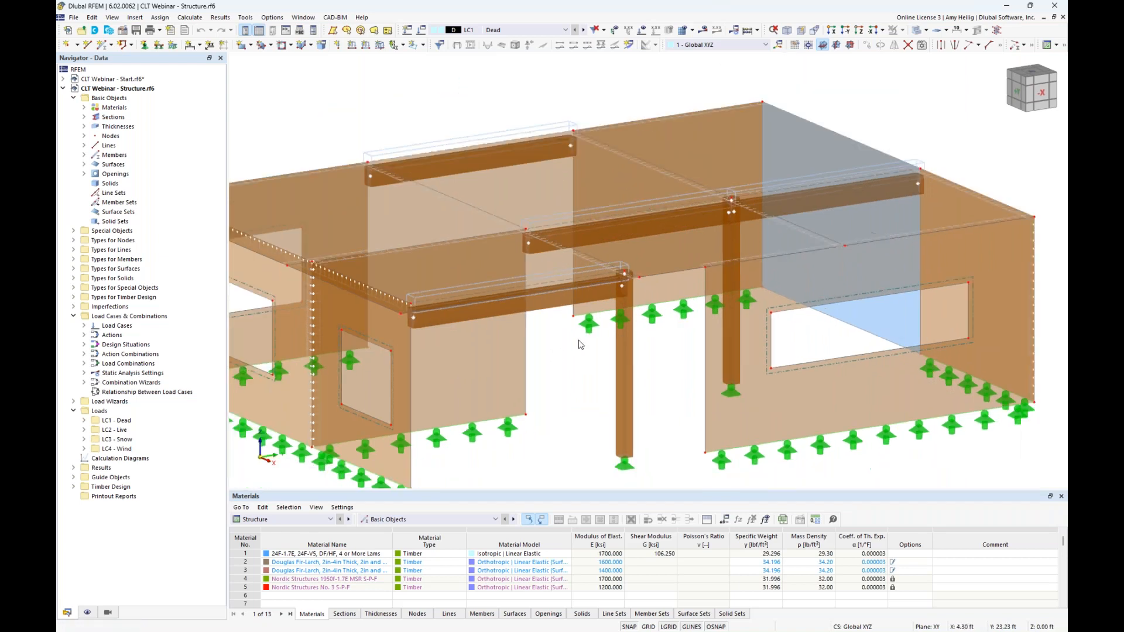
{"action": "scroll", "coordinate": [578, 344], "scroll_direction": "down", "scroll_amount": 2}
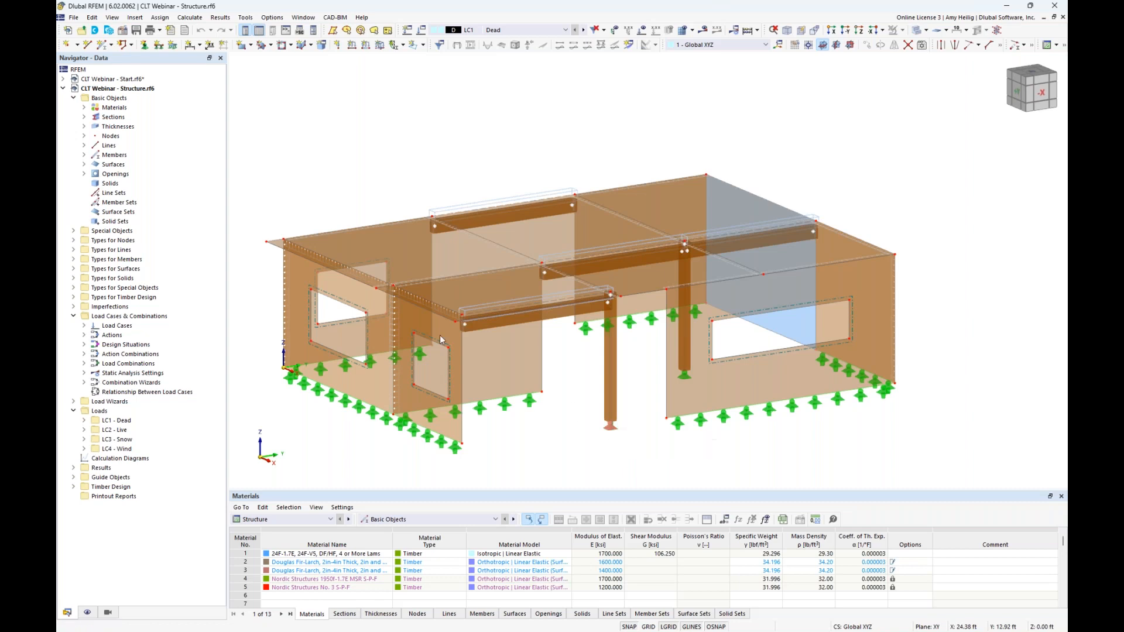
{"action": "left_click", "coordinate": [143, 46]}
Review the stiffness type options of surface 22, the blue load transfer wall, and leave its settings without applying changes
{"action": "middle_click_drag", "start_coordinate": [853, 447], "coordinate": [783, 431], "text": "ctrl"}
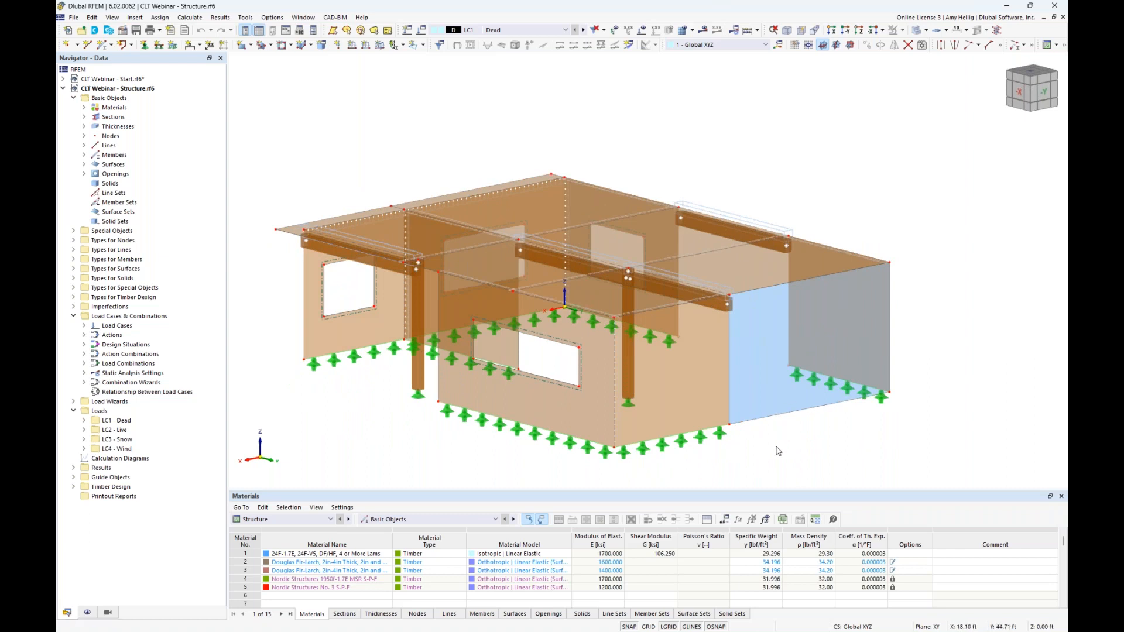
{"action": "scroll", "coordinate": [777, 451], "scroll_direction": "up", "scroll_amount": 3}
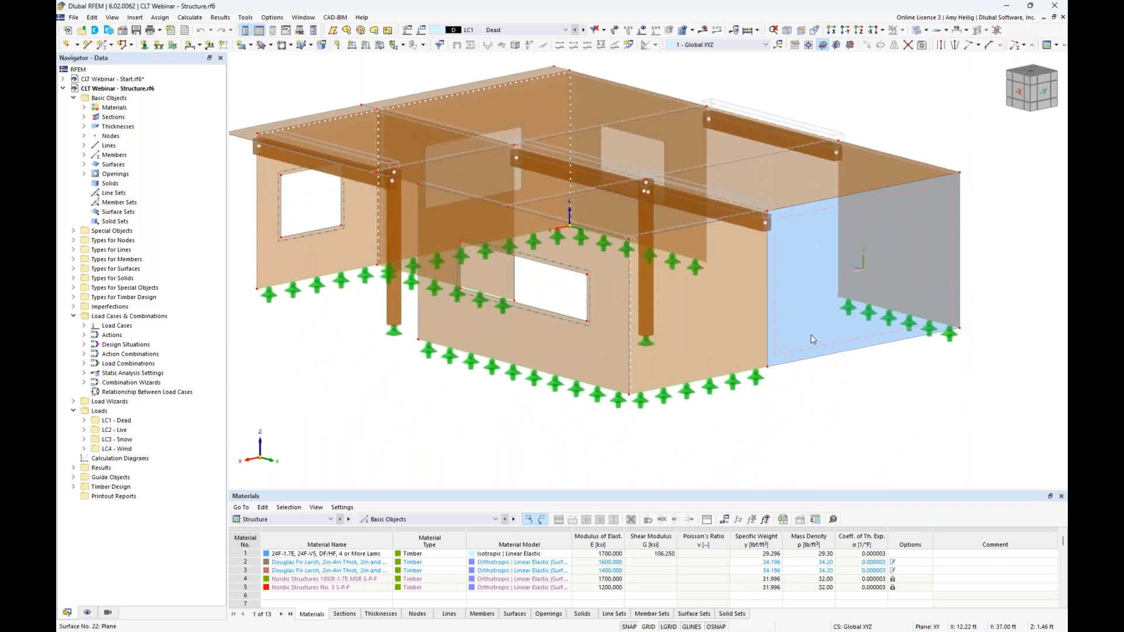
{"action": "double_click", "coordinate": [811, 336]}
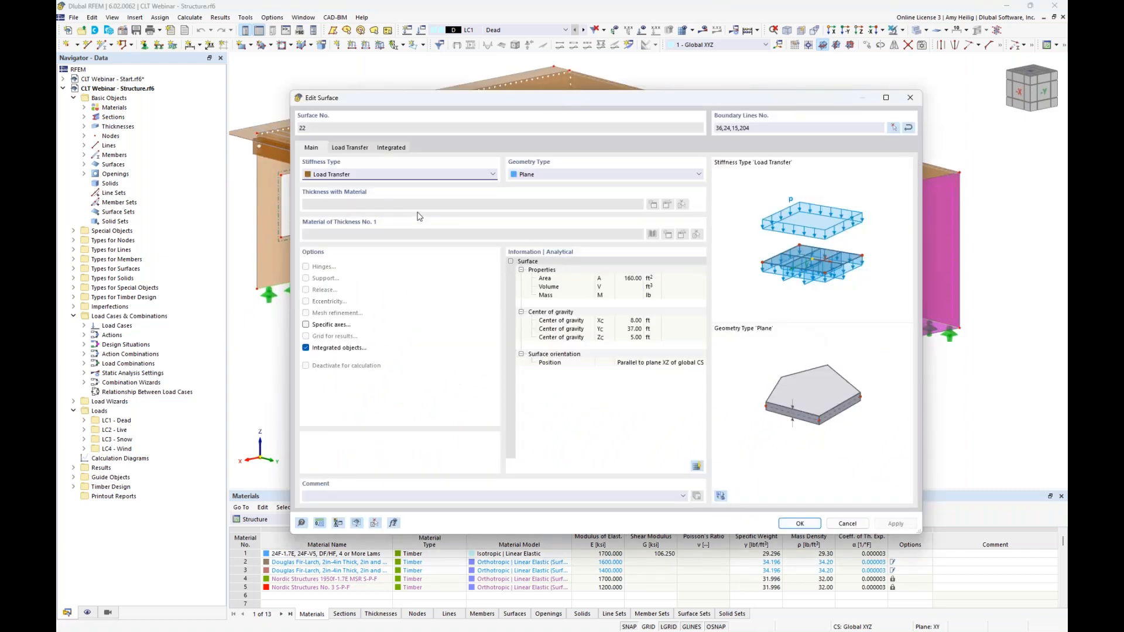
{"action": "left_click", "coordinate": [388, 175]}
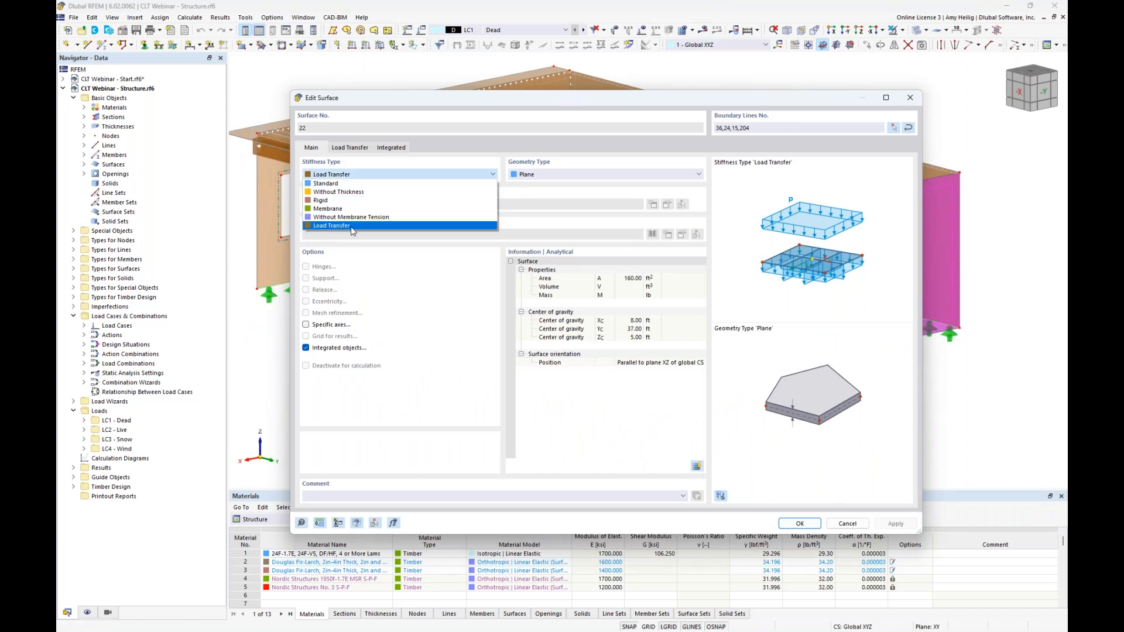
{"action": "left_click", "coordinate": [353, 226]}
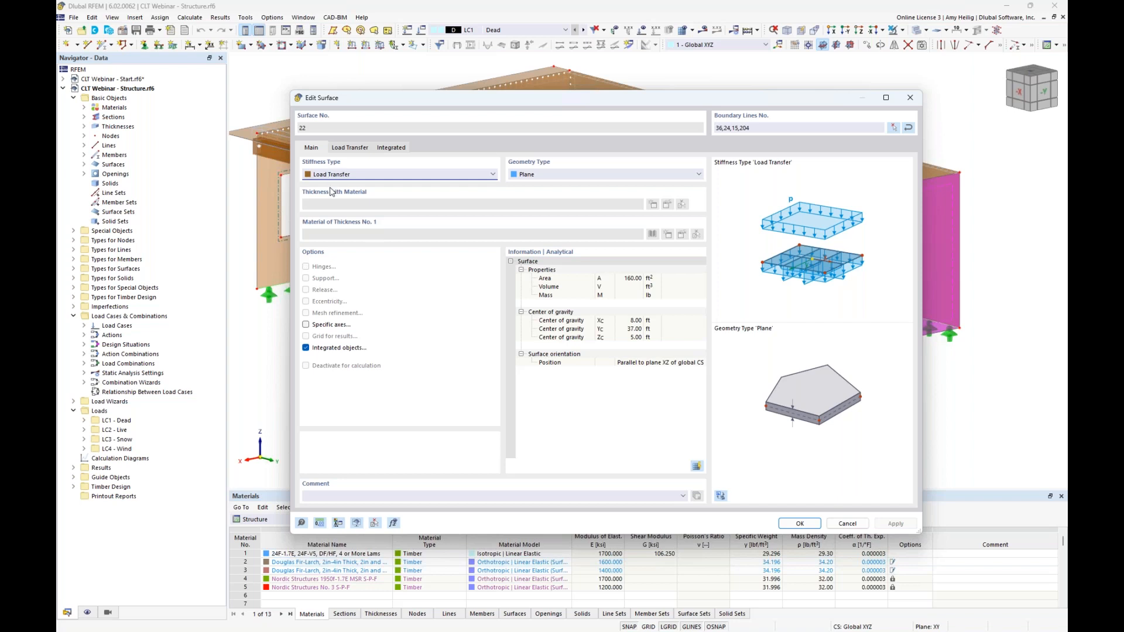
{"action": "left_click", "coordinate": [848, 525]}
{"action": "left_click", "coordinate": [891, 440]}
Review the defined load cases, examining the action category and load duration options of load case LC2 Live
{"action": "middle_click_drag", "start_coordinate": [849, 409], "coordinate": [740, 432]}
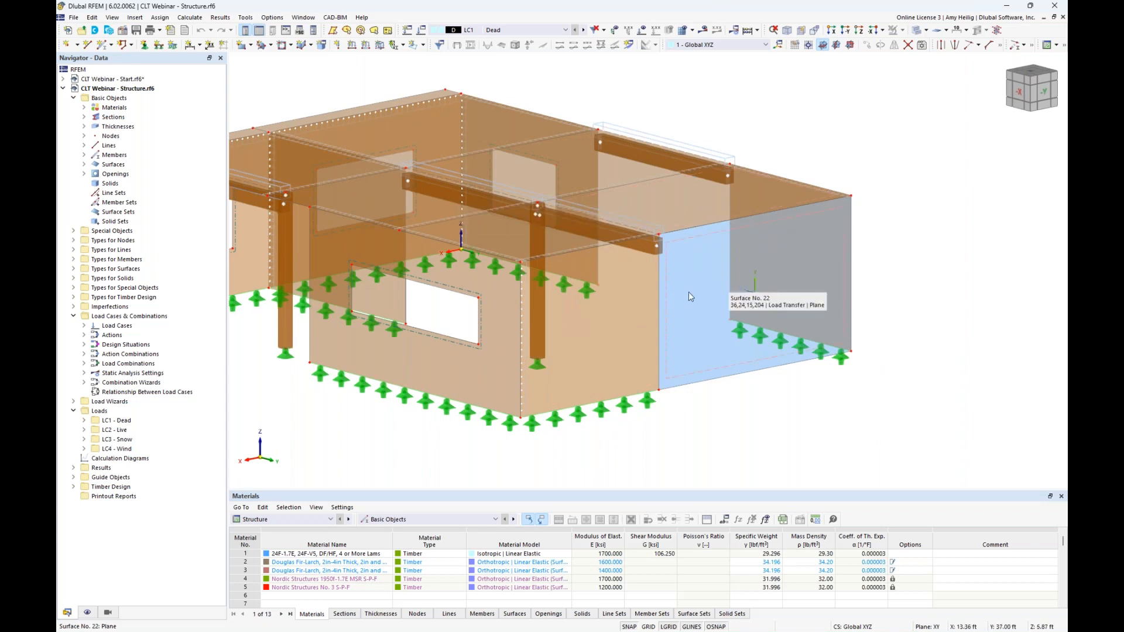
{"action": "scroll", "coordinate": [727, 445], "scroll_direction": "down", "scroll_amount": 2}
{"action": "middle_click_drag", "start_coordinate": [727, 445], "coordinate": [882, 448], "text": "ctrl"}
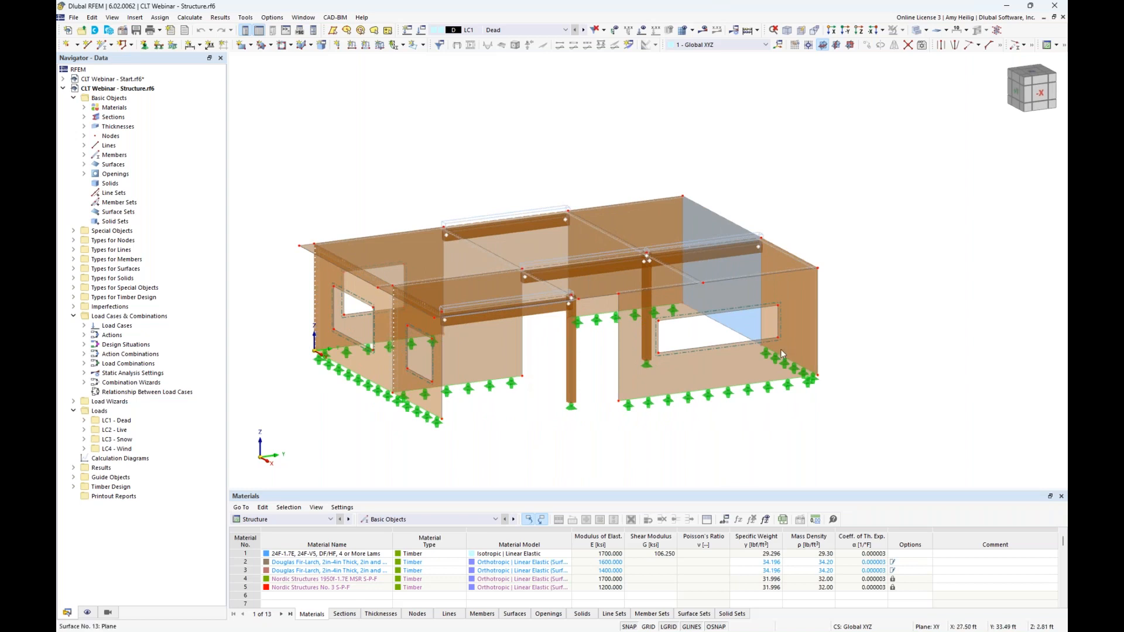
{"action": "middle_click_drag", "start_coordinate": [597, 439], "coordinate": [624, 430]}
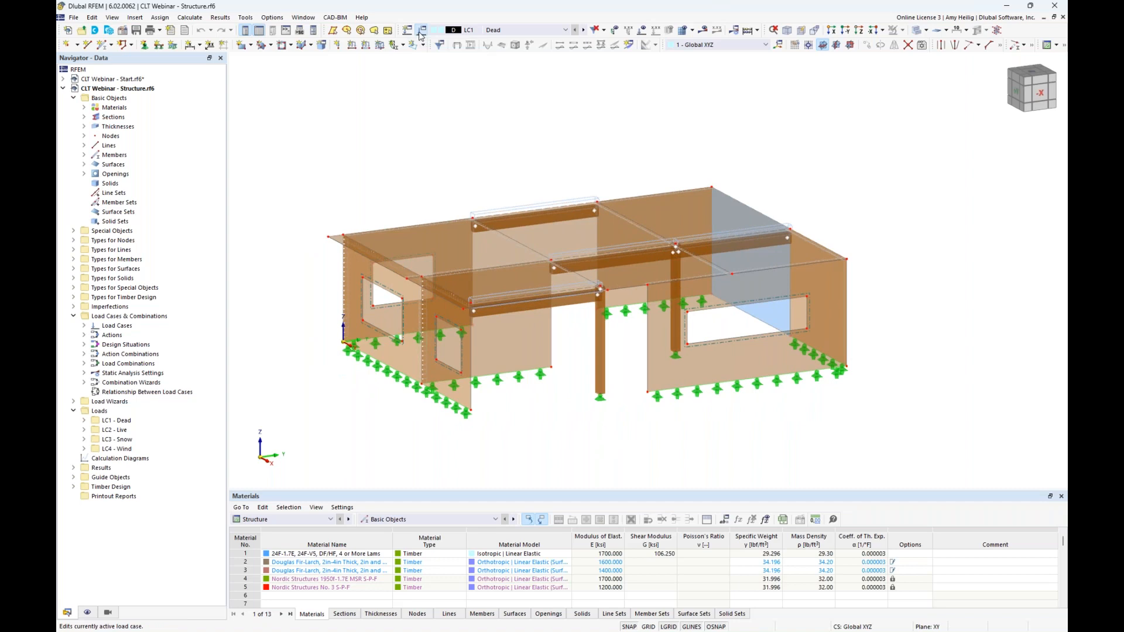
{"action": "left_click", "coordinate": [421, 35]}
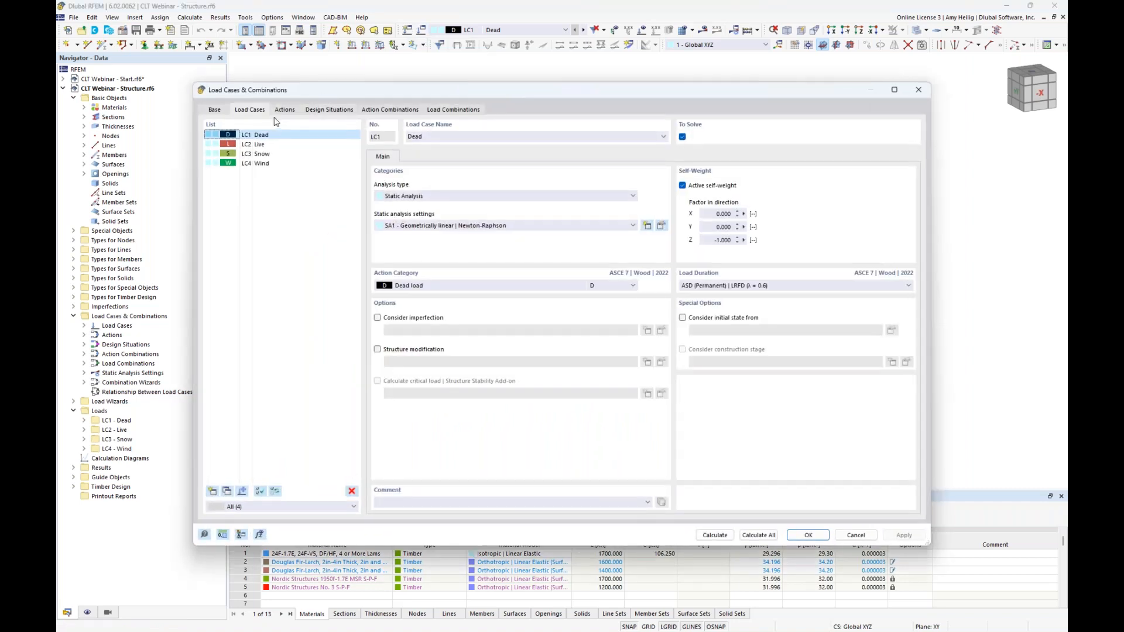
{"action": "left_click", "coordinate": [257, 144]}
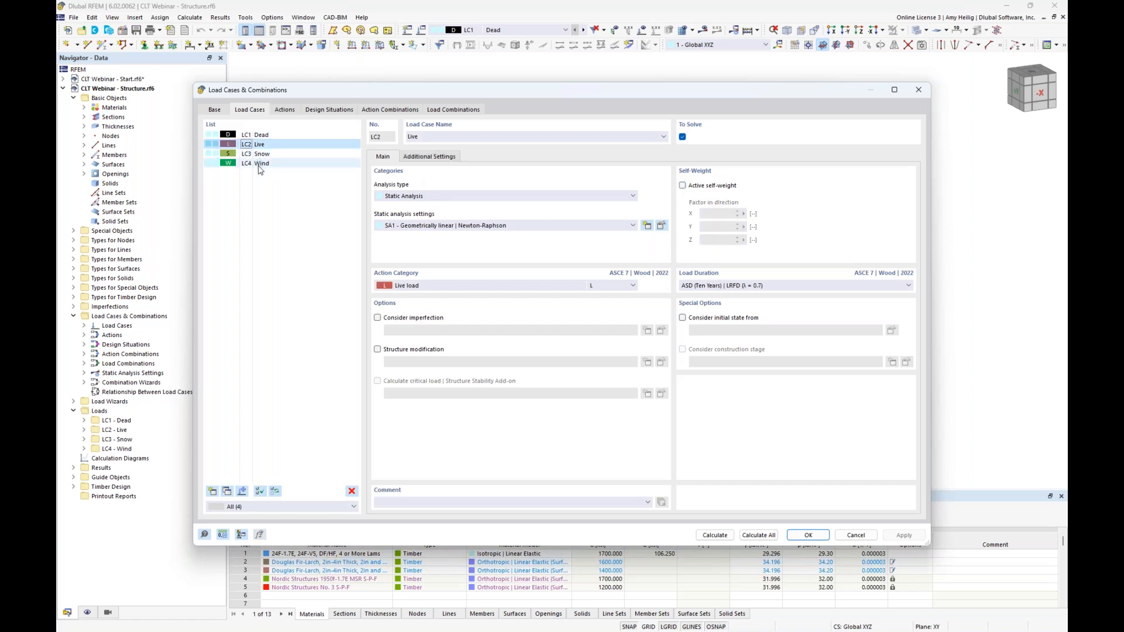
{"action": "left_click", "coordinate": [466, 286]}
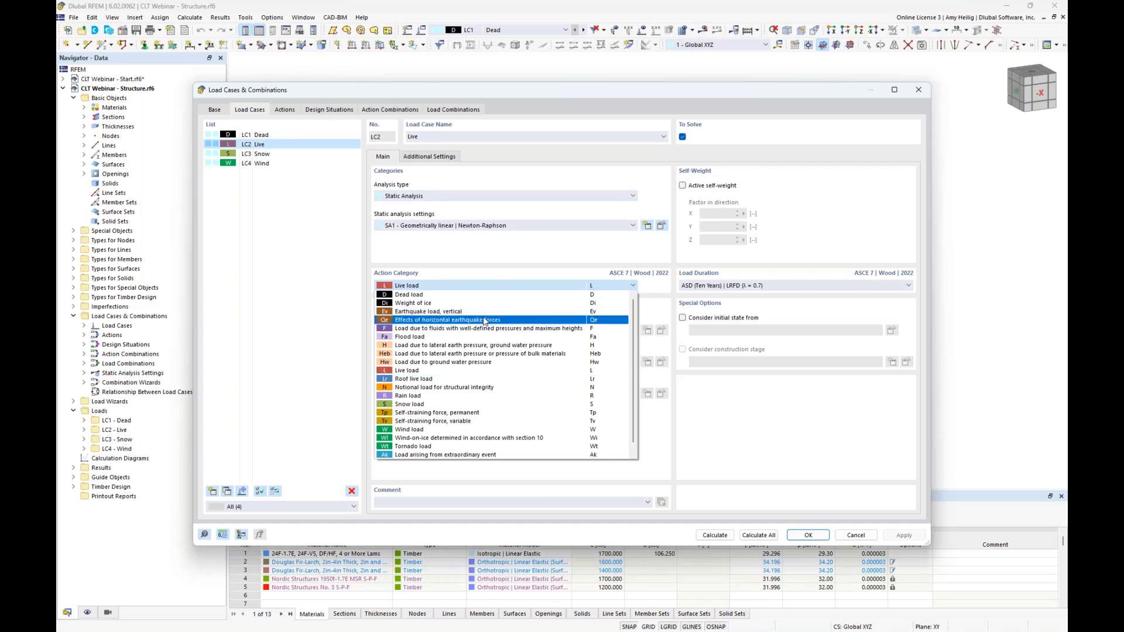
{"action": "left_click", "coordinate": [516, 255]}
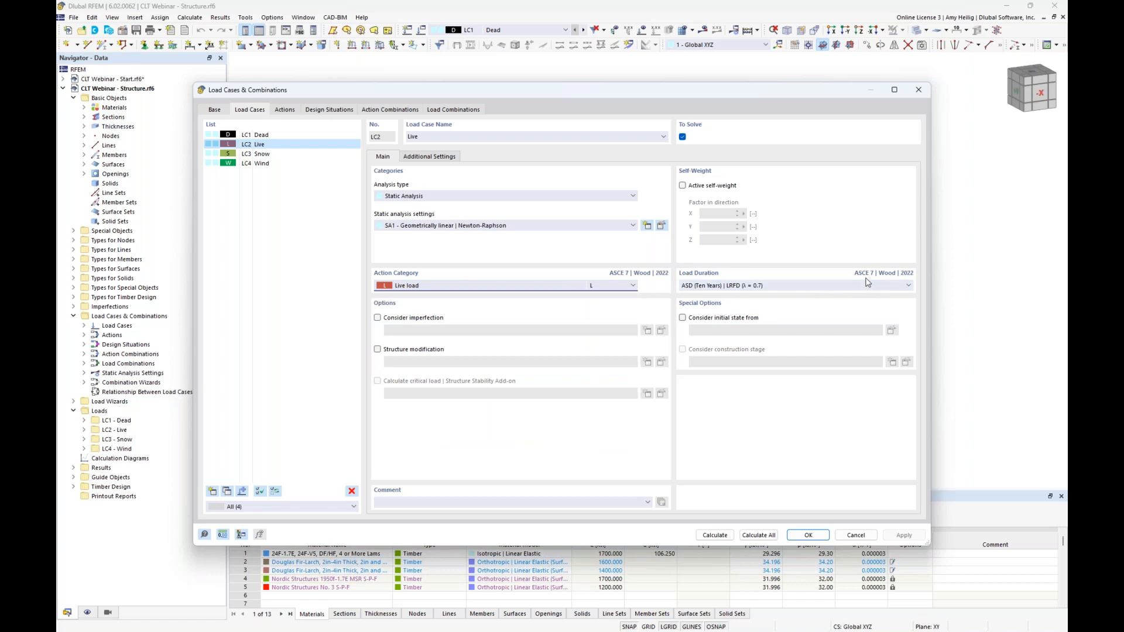
{"action": "left_click", "coordinate": [800, 287]}
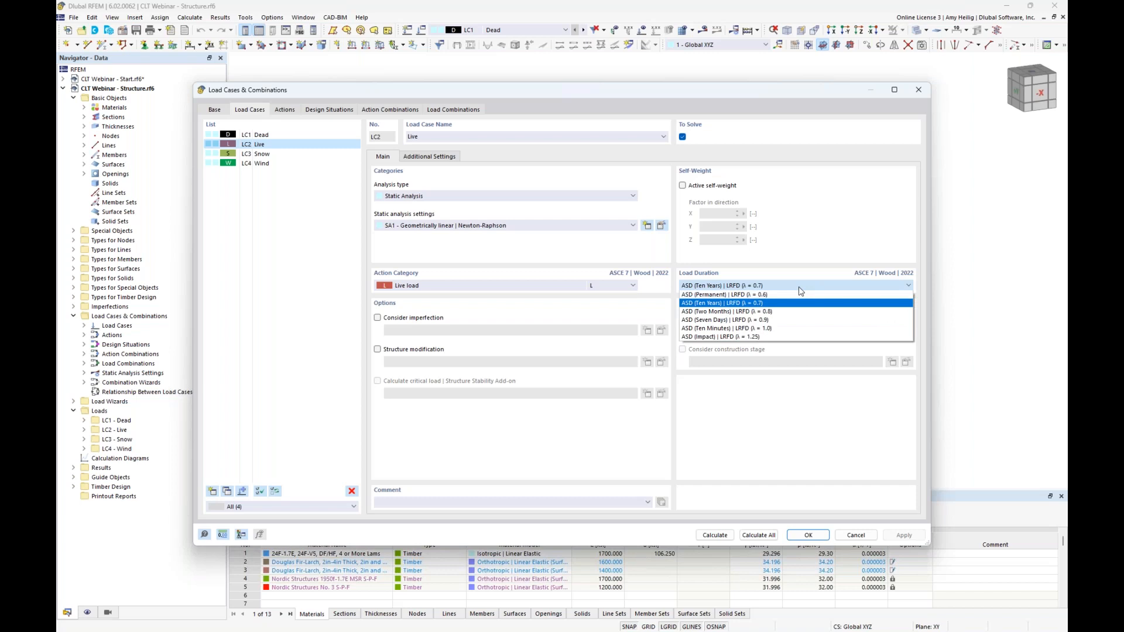
{"action": "left_click", "coordinate": [808, 278]}
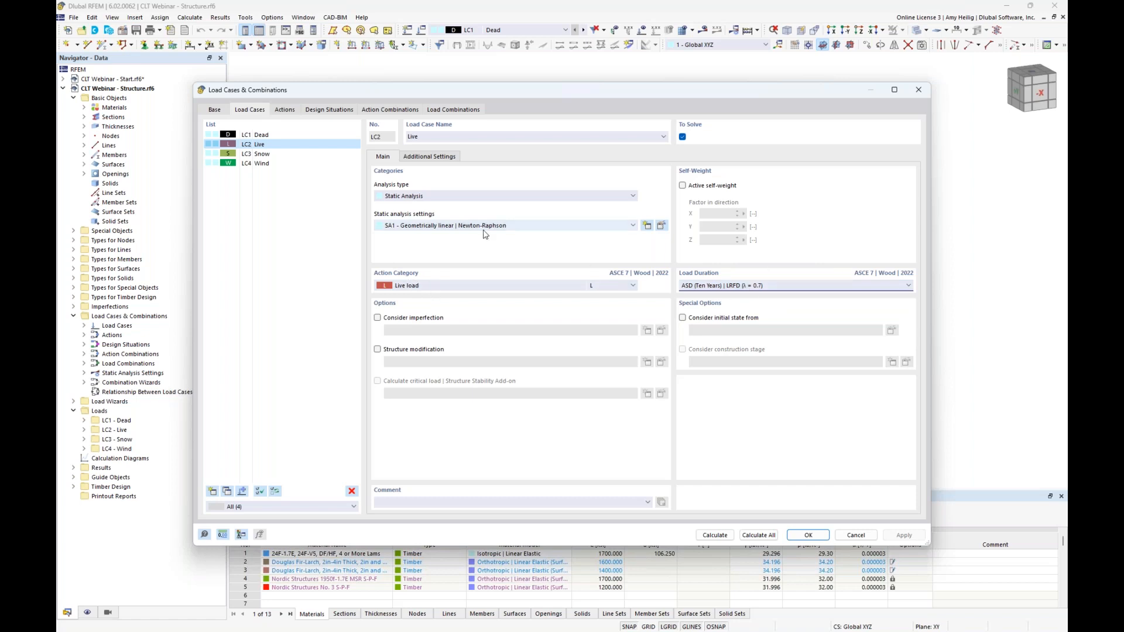
Review the LRFD, ASD and serviceability design situations, including the combination rules for DS2 Section 2.4 (ASD)
{"action": "left_click", "coordinate": [329, 109]}
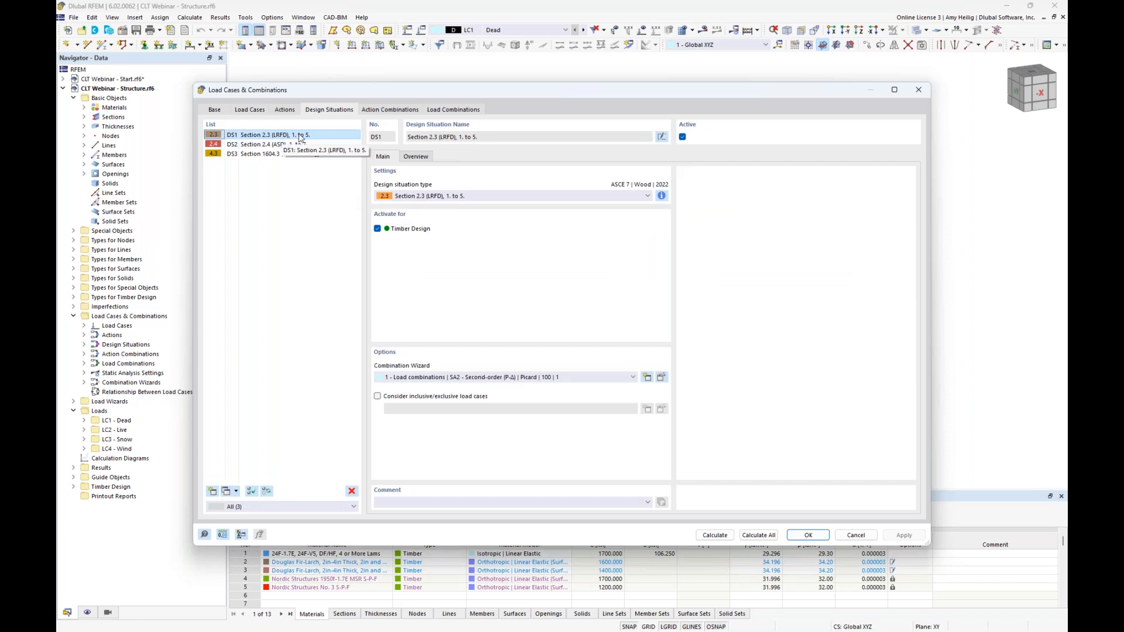
{"action": "left_click", "coordinate": [274, 146]}
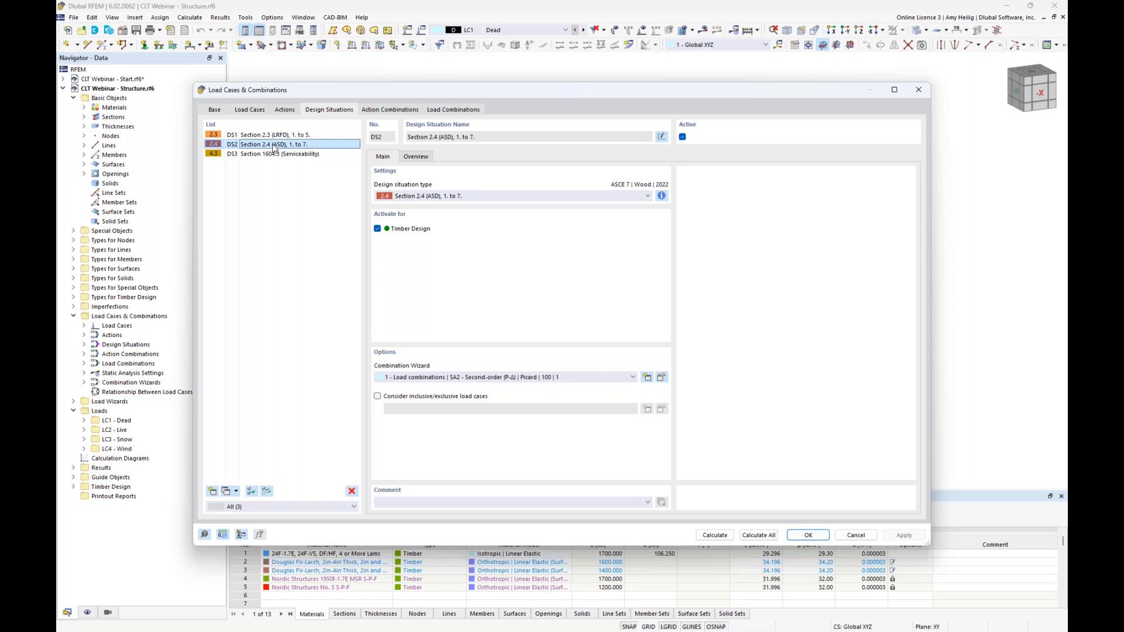
{"action": "left_click", "coordinate": [662, 196]}
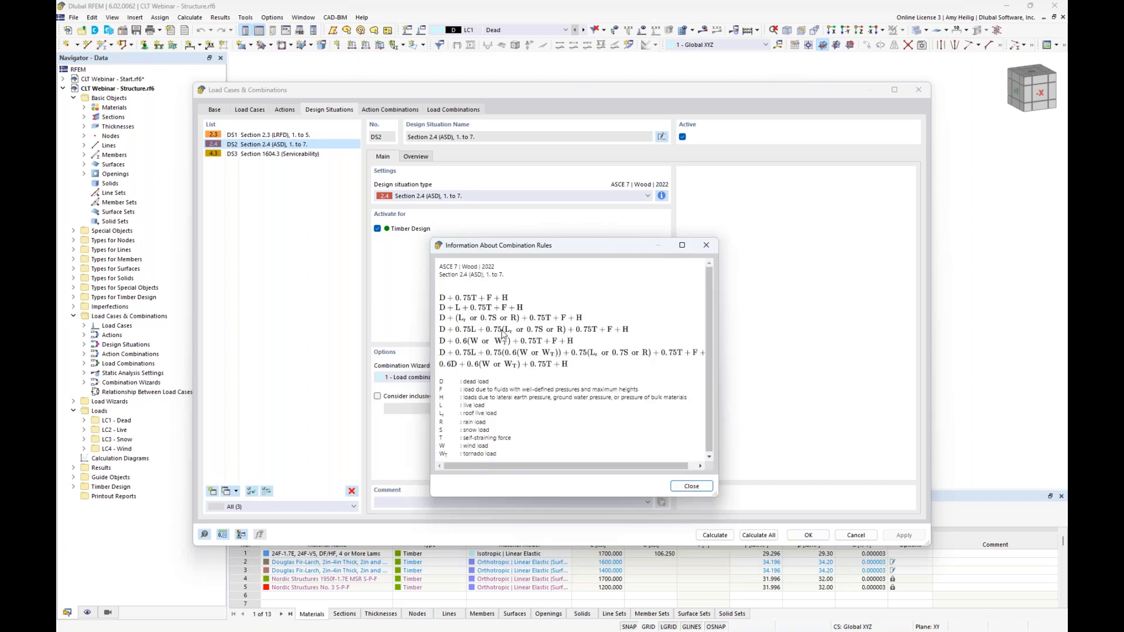
{"action": "left_click", "coordinate": [708, 247]}
{"action": "left_click", "coordinate": [328, 155]}
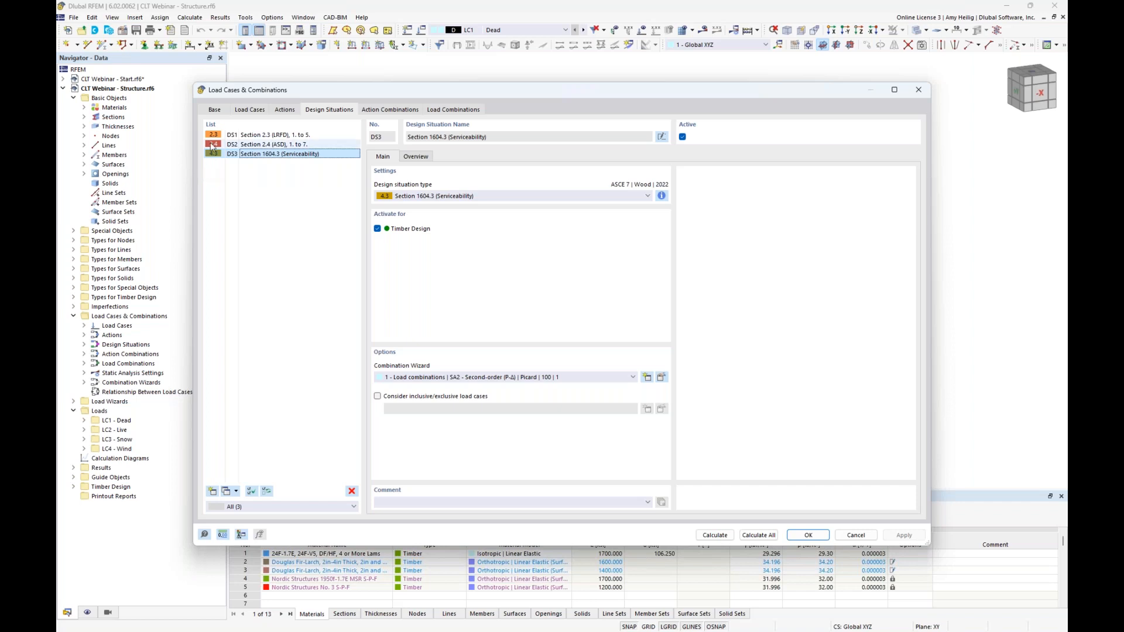
Review the standard groups and editions available for the combination wizard, leaving ASCE 7 | Wood and 2022 chosen
{"action": "left_click", "coordinate": [214, 110]}
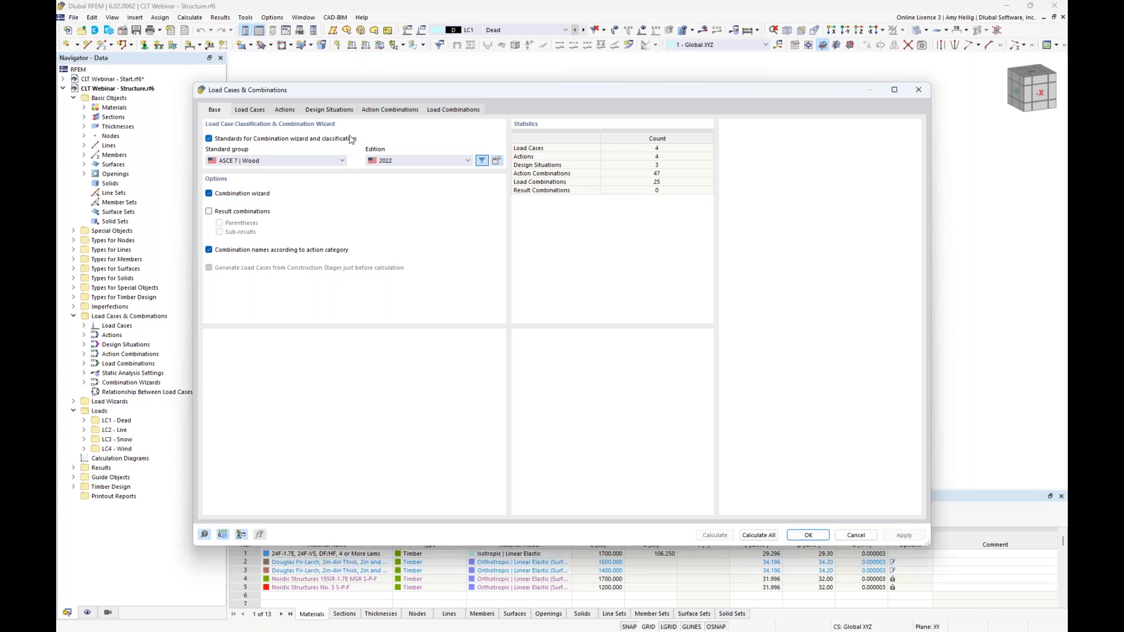
{"action": "left_click", "coordinate": [267, 162]}
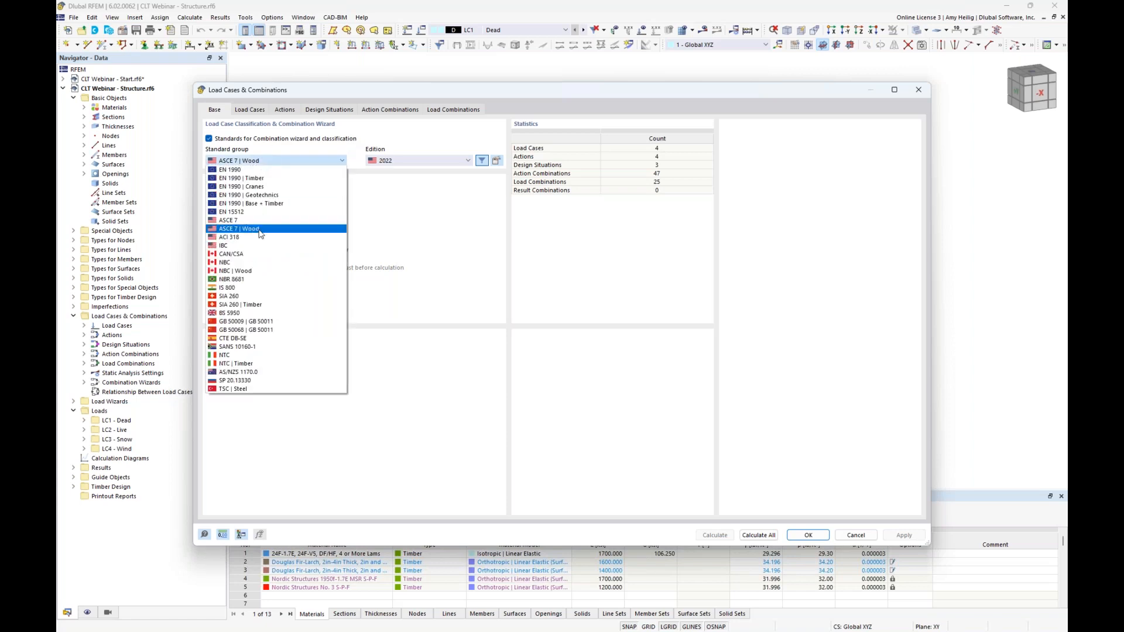
{"action": "left_click", "coordinate": [383, 229]}
{"action": "left_click", "coordinate": [406, 164]}
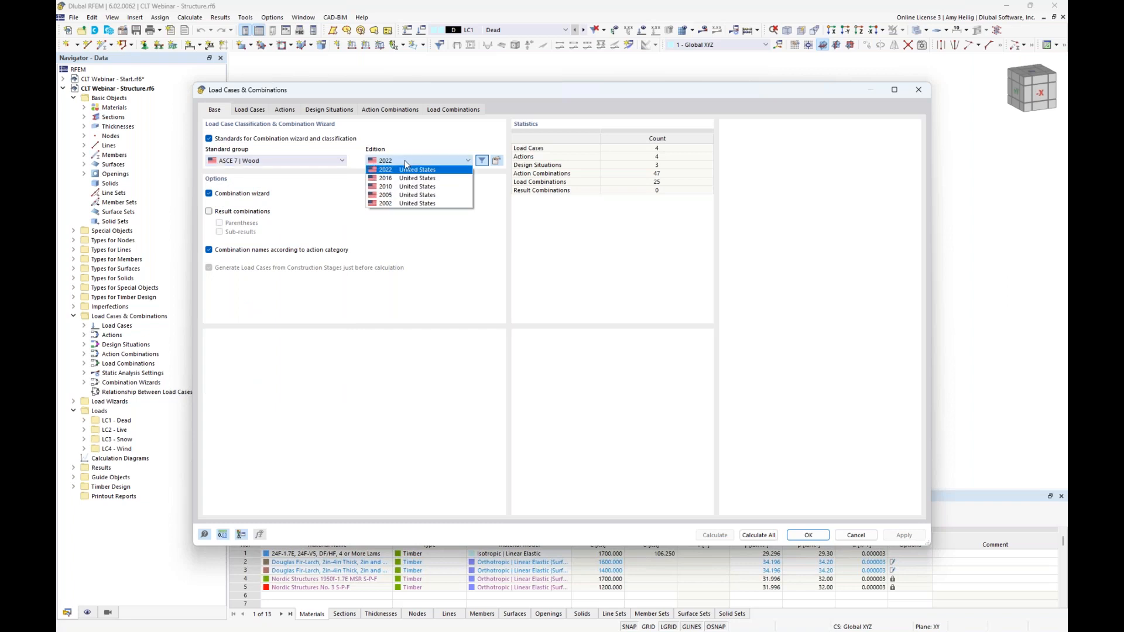
{"action": "left_click", "coordinate": [485, 194]}
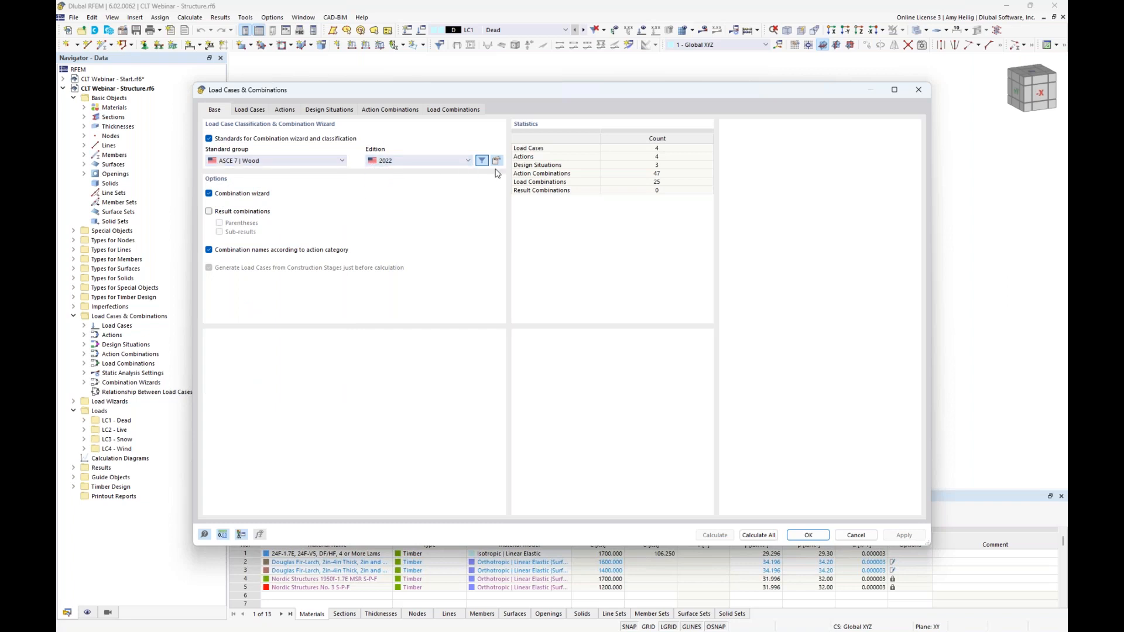
Open the parameters of the ASCE 7 | Wood 2022 standard and look at the creep factor options for wood structures
{"action": "left_click", "coordinate": [496, 161]}
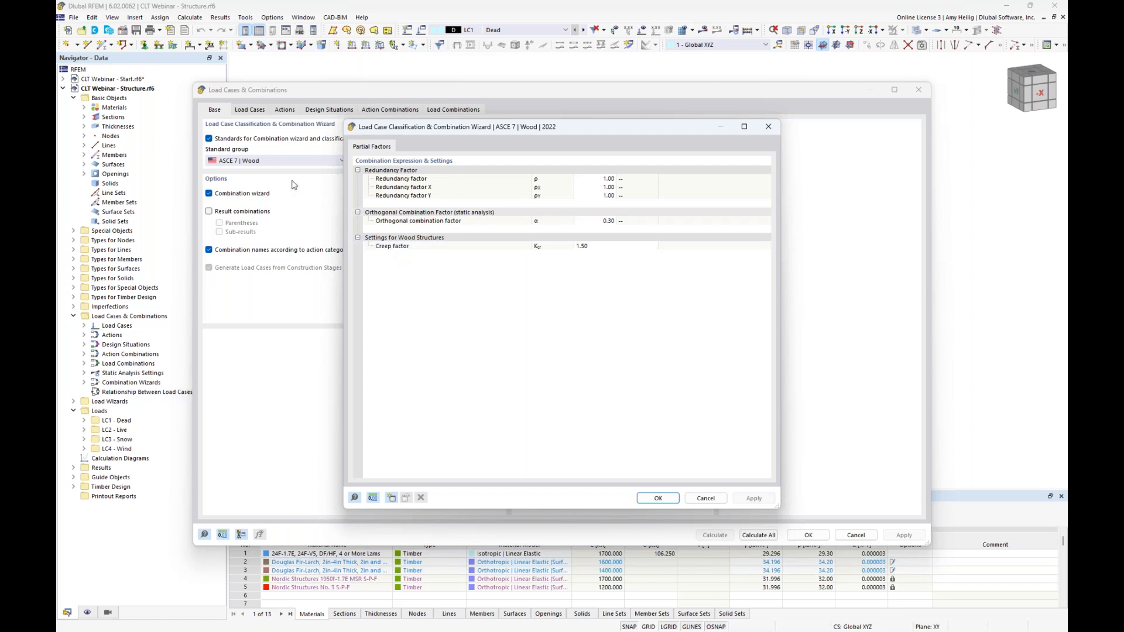
{"action": "left_click", "coordinate": [630, 252]}
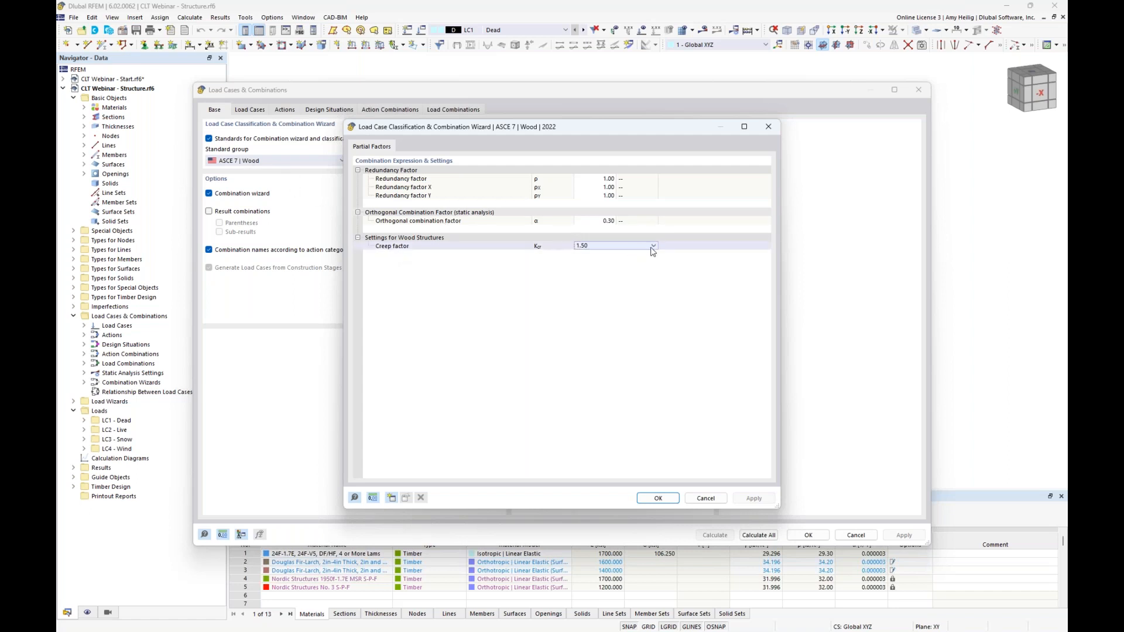
{"action": "left_click", "coordinate": [653, 250]}
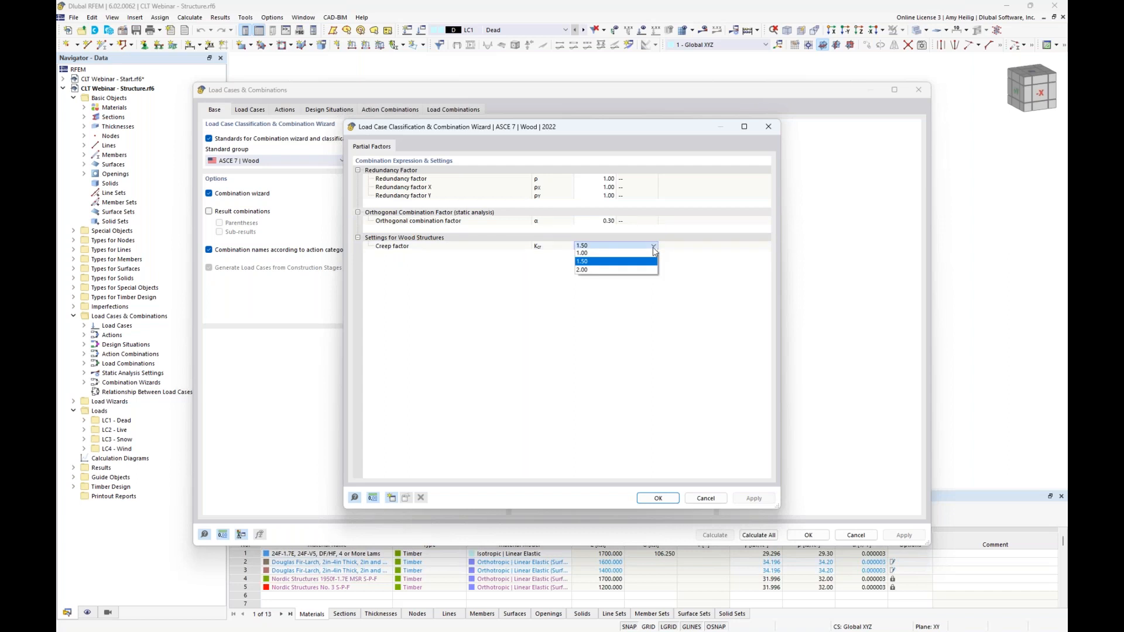
Switch to the presentation and advance to the New Creep Considerations slide
{"action": "key", "text": "super+Tab"}
{"action": "left_click", "coordinate": [605, 193]}
{"action": "key", "text": "Right"}
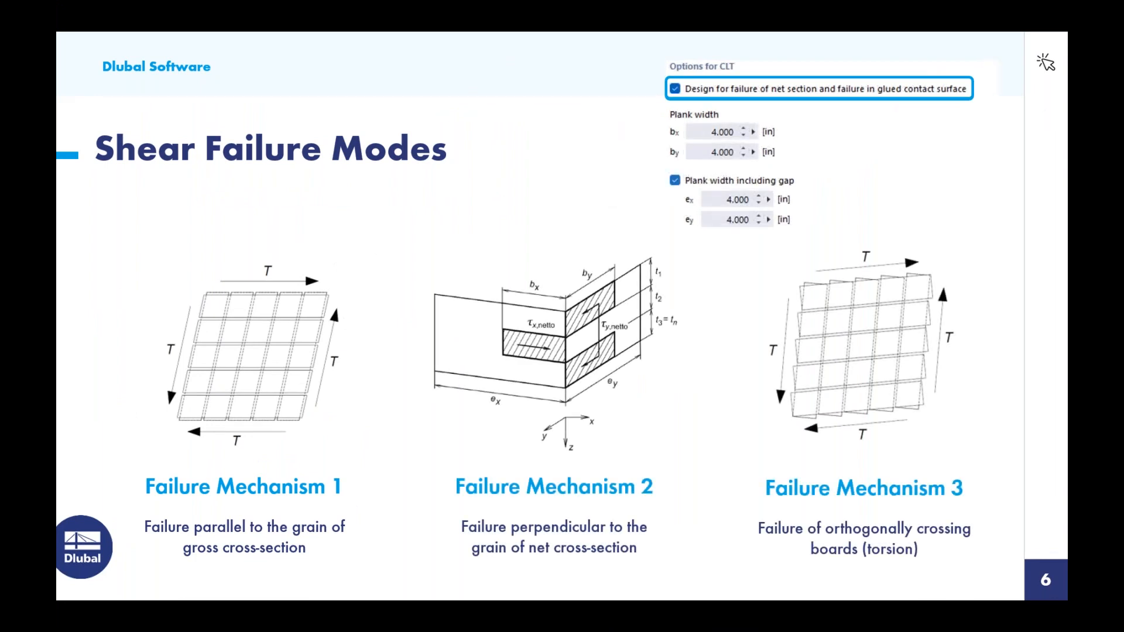
{"action": "key", "text": "Right"}
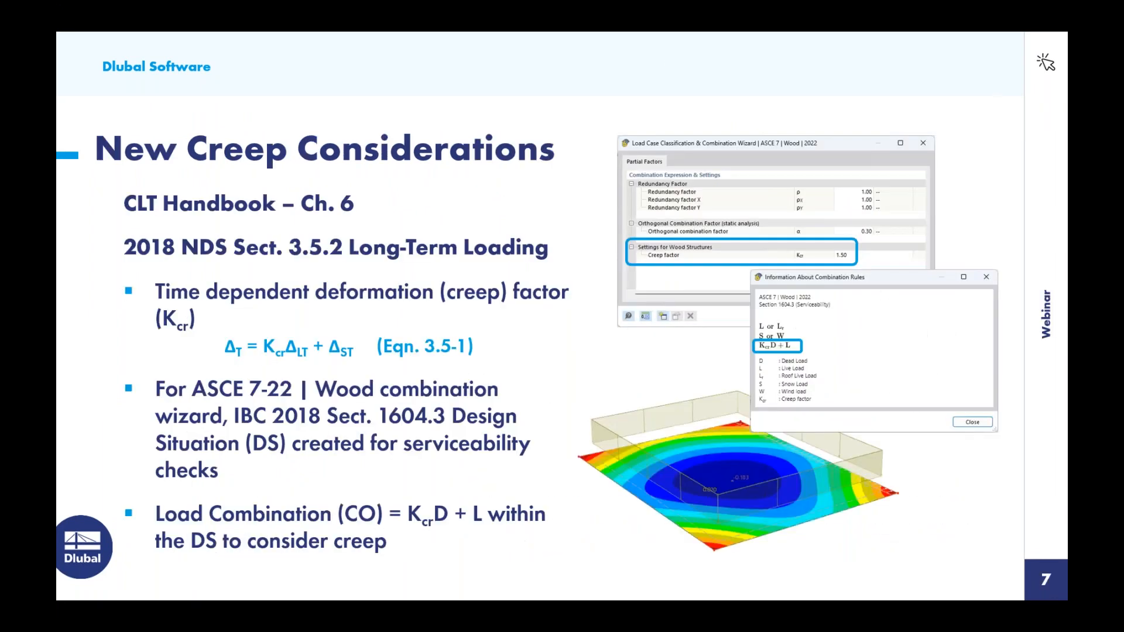
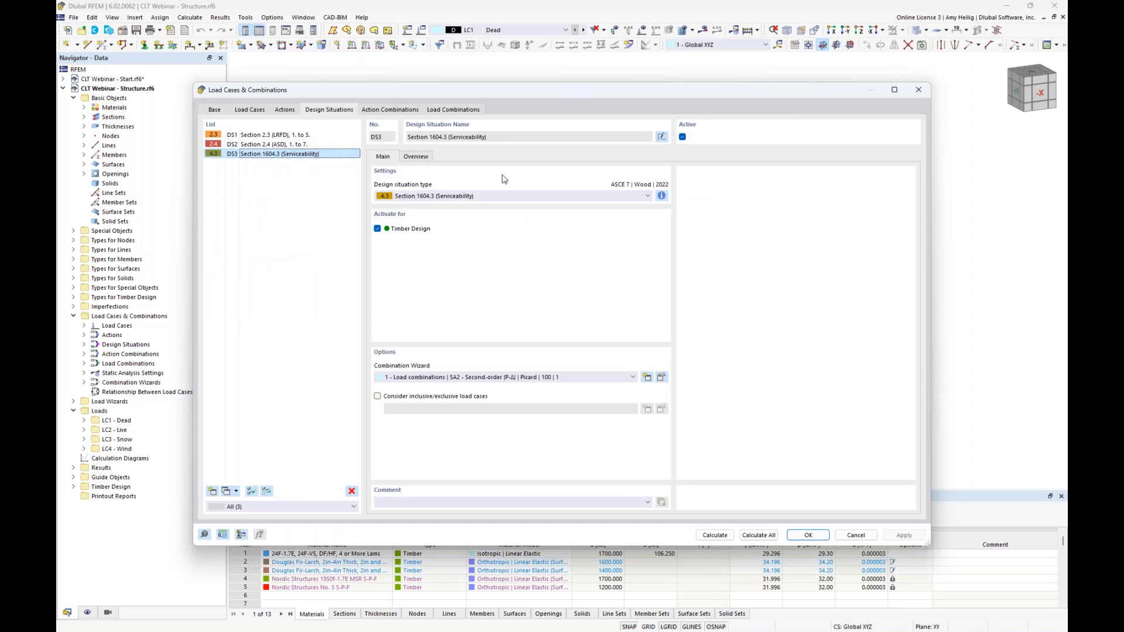
Check the combination rules of serviceability design situation DS3 and deactivate the ASD design situation DS2
{"action": "left_click", "coordinate": [661, 195]}
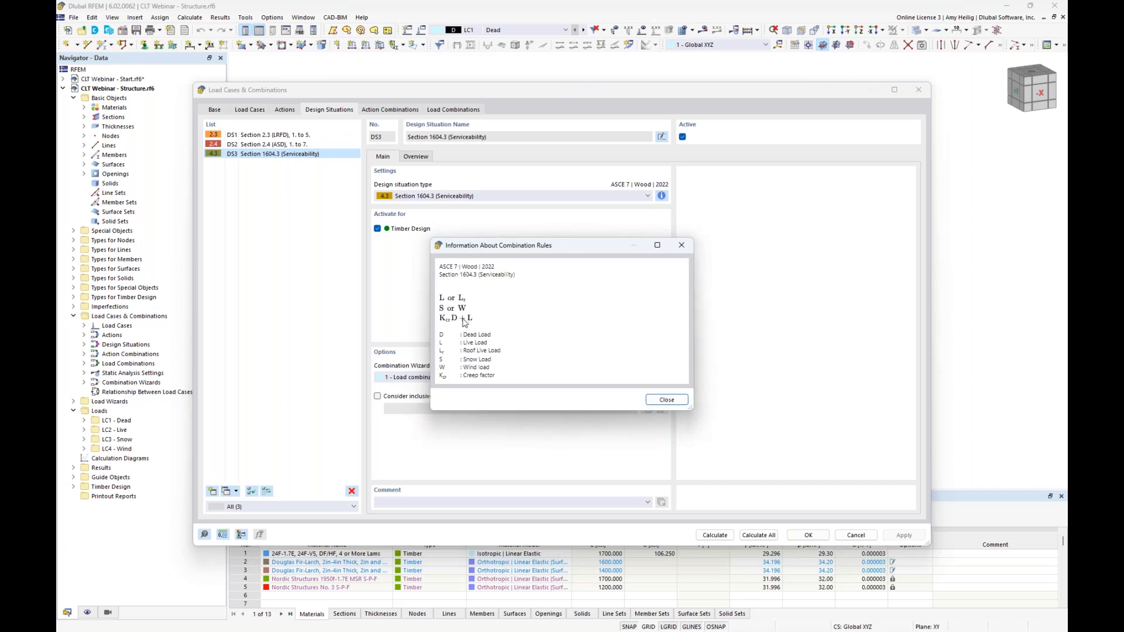
{"action": "left_click", "coordinate": [682, 246]}
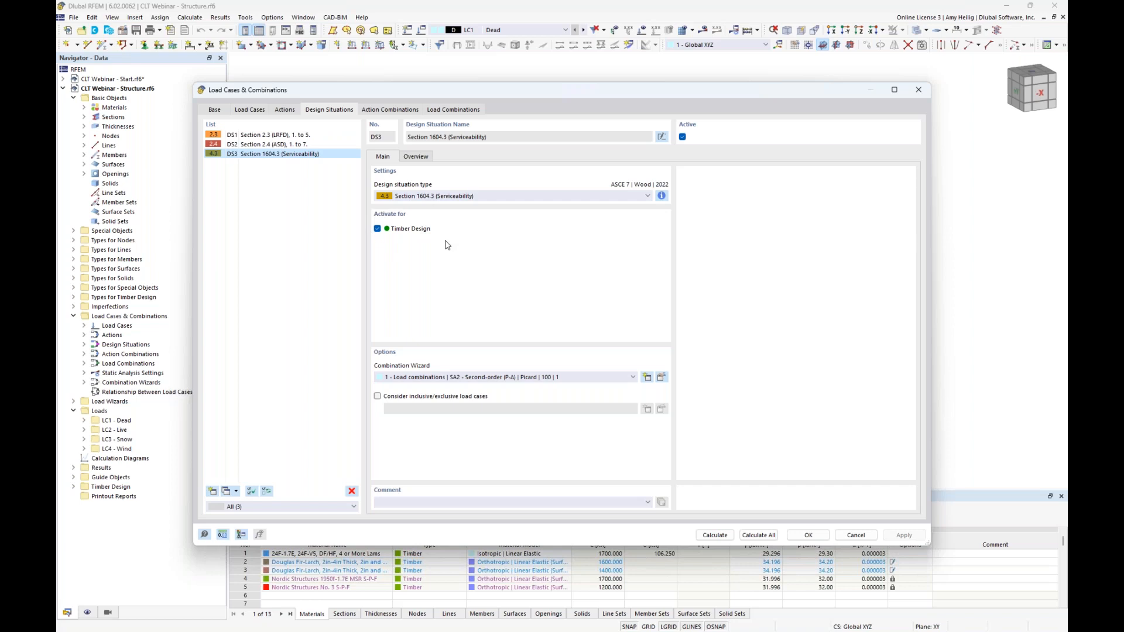
{"action": "left_click", "coordinate": [301, 136]}
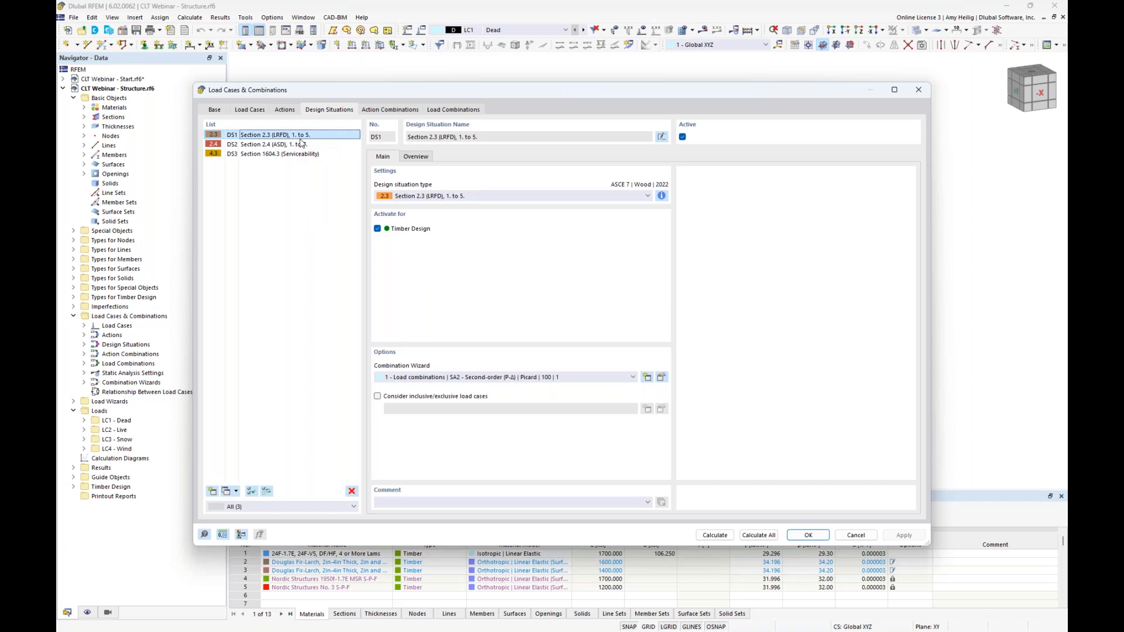
{"action": "left_click", "coordinate": [300, 144]}
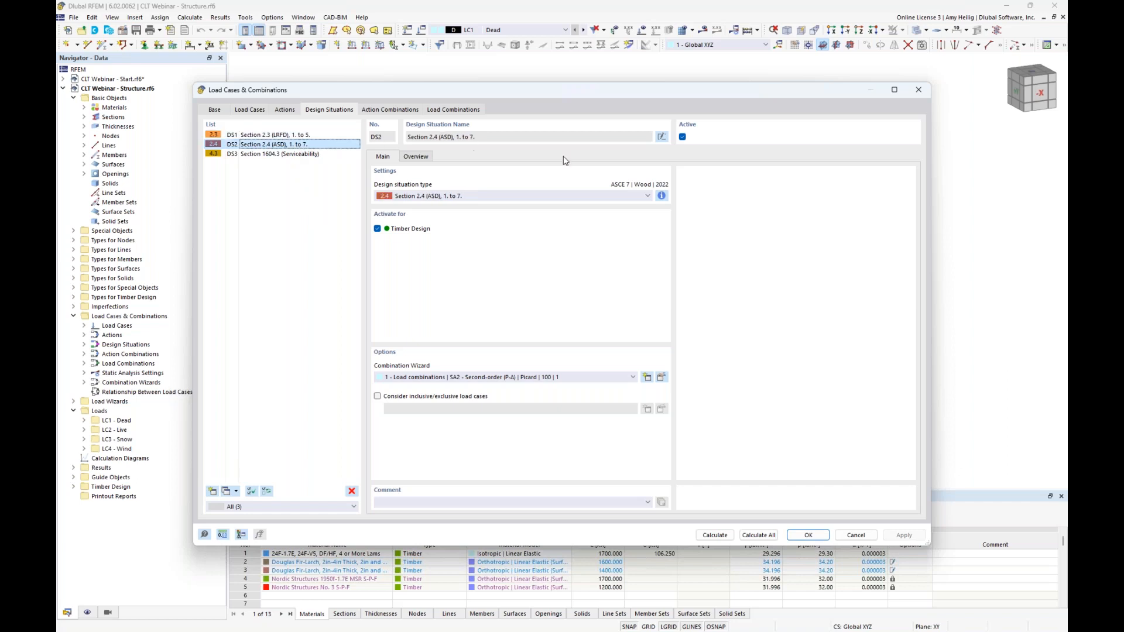
{"action": "left_click", "coordinate": [682, 137]}
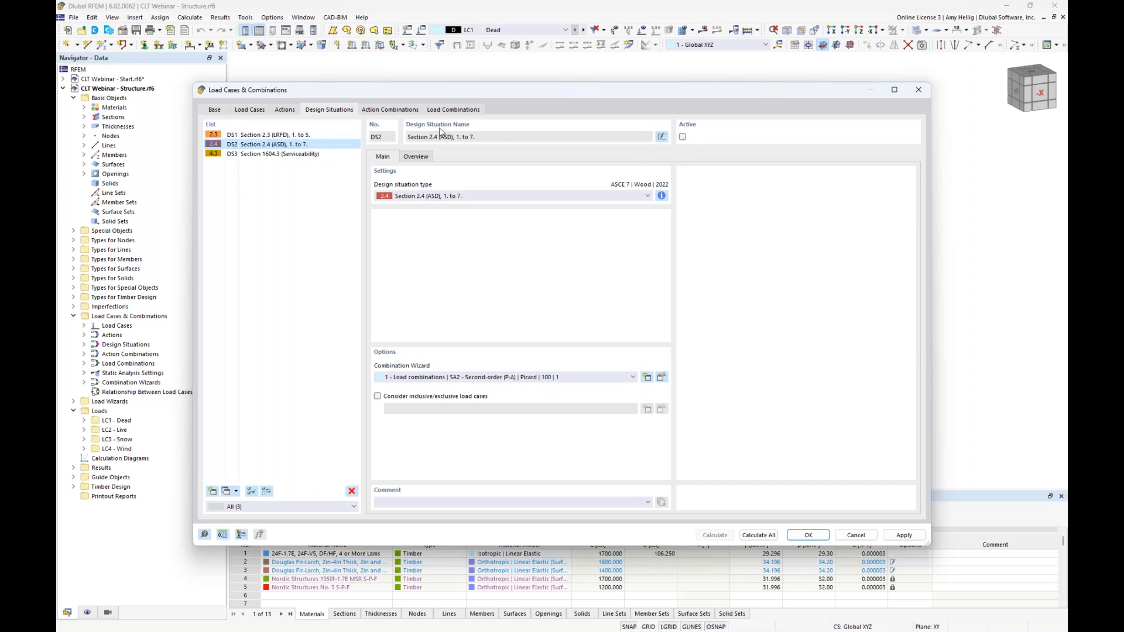
{"action": "left_click", "coordinate": [285, 155]}
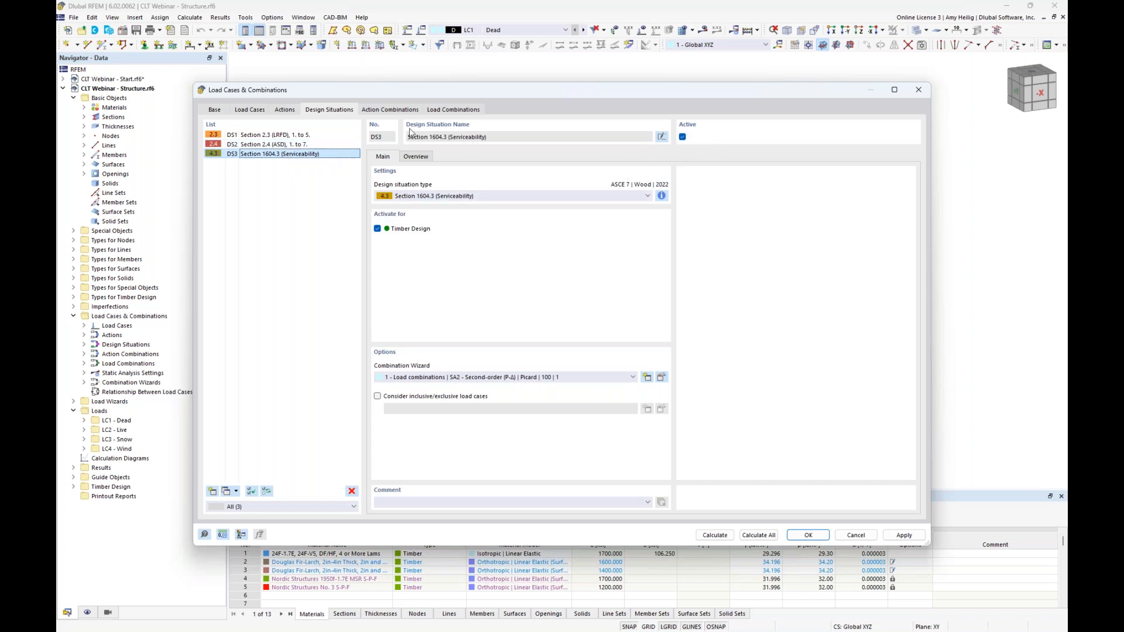
Check the load cases and factors assigned to serviceability load combinations CO24 and CO25, and accept the load case settings
{"action": "left_click", "coordinate": [454, 110]}
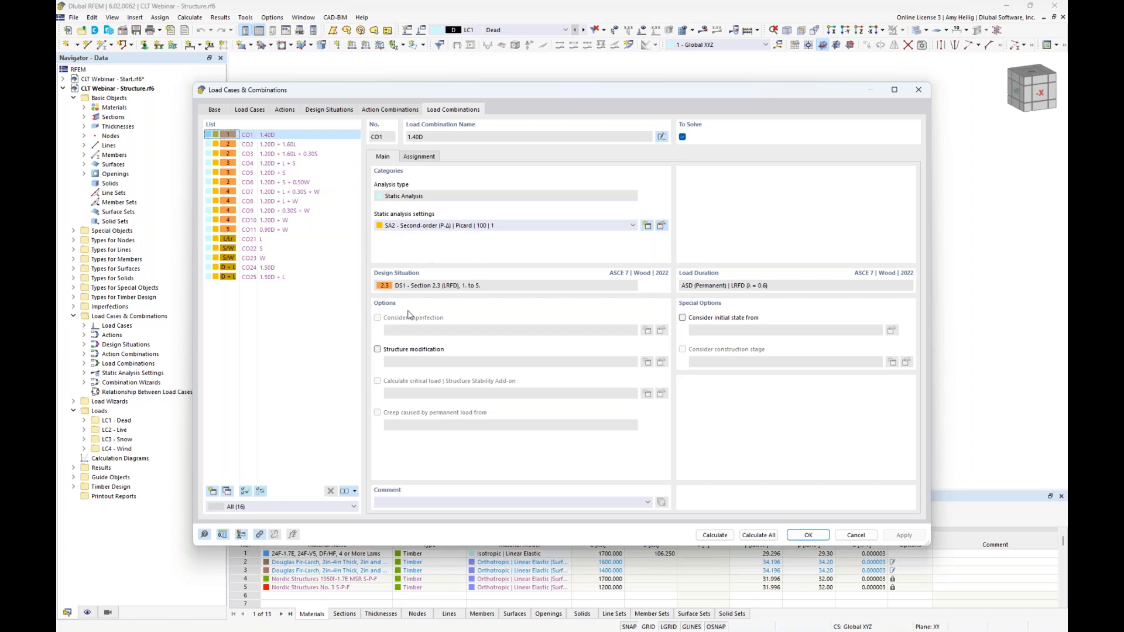
{"action": "left_click", "coordinate": [276, 241]}
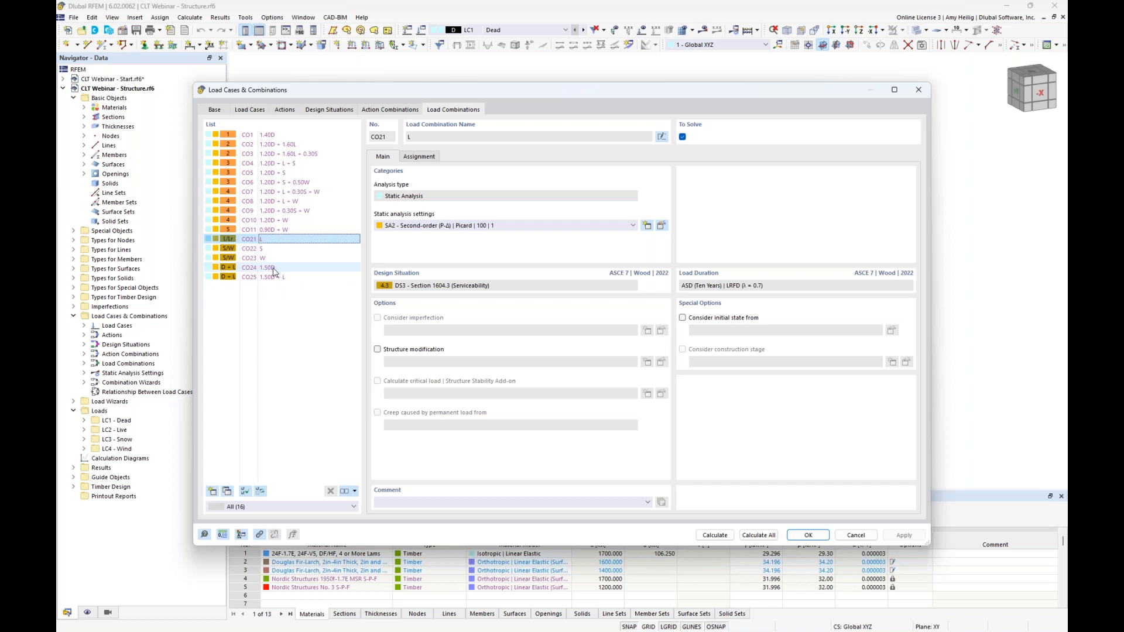
{"action": "left_click", "coordinate": [274, 270]}
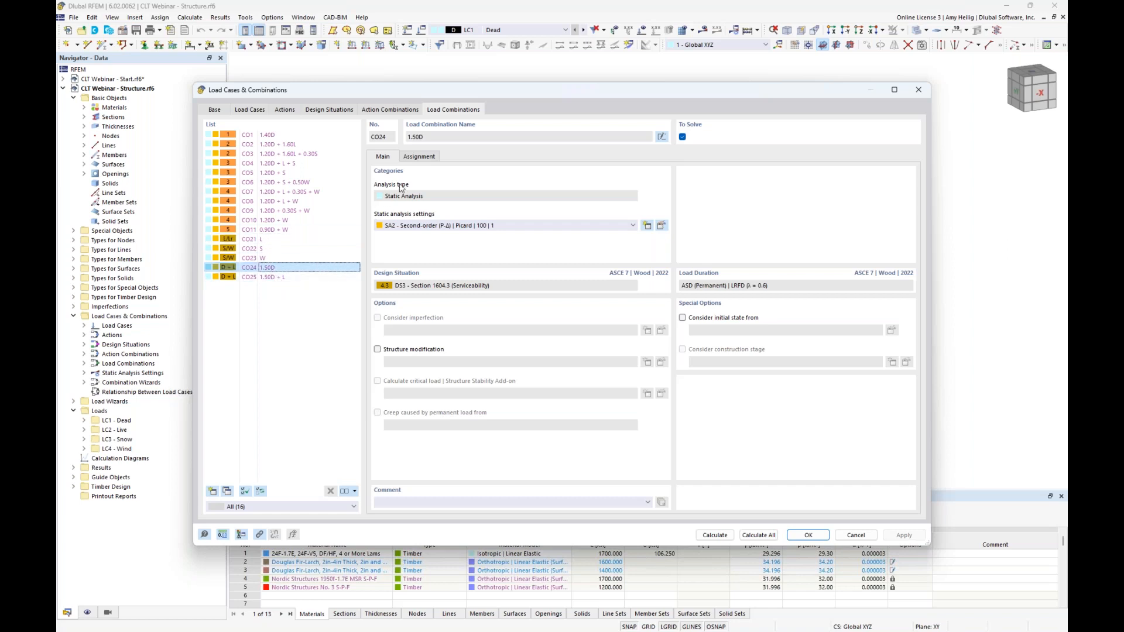
{"action": "left_click", "coordinate": [421, 157]}
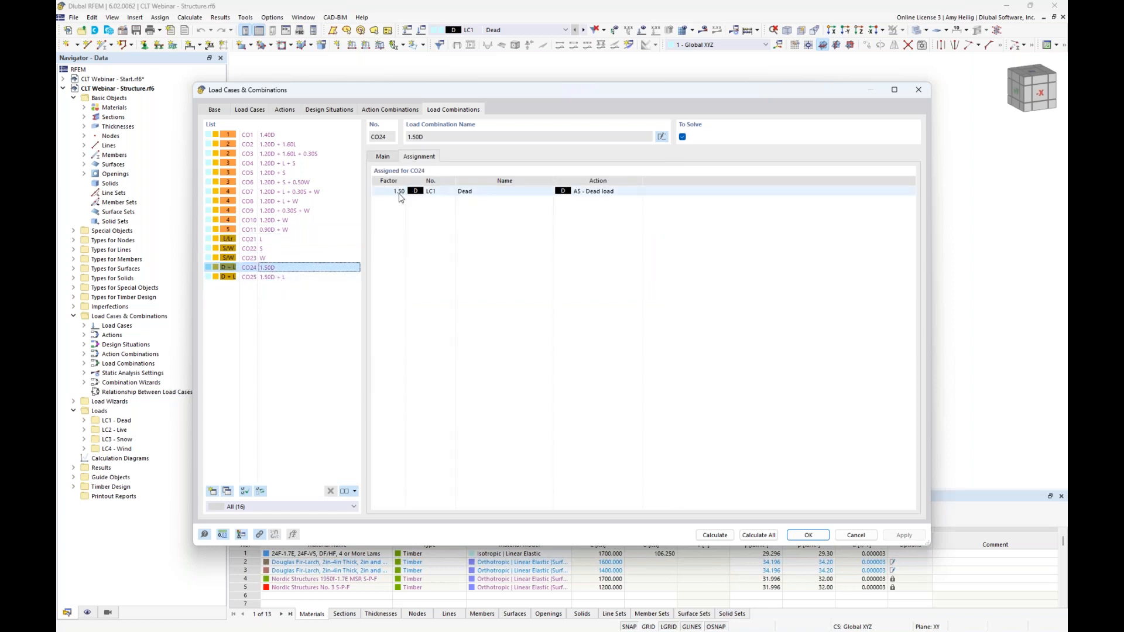
{"action": "left_click", "coordinate": [279, 278]}
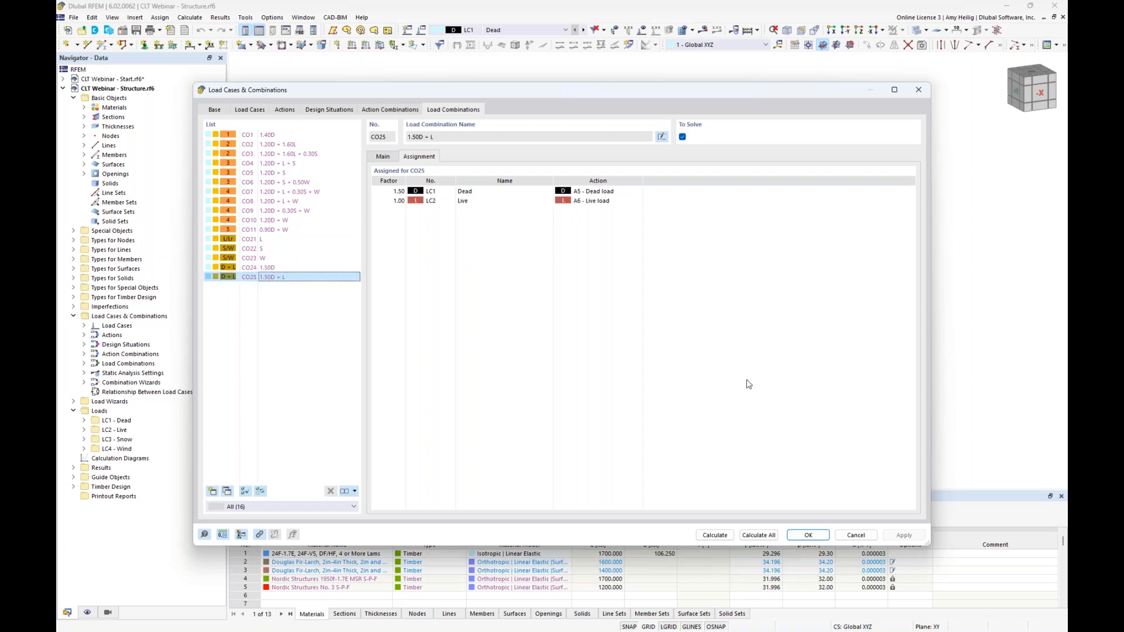
{"action": "left_click", "coordinate": [813, 535]}
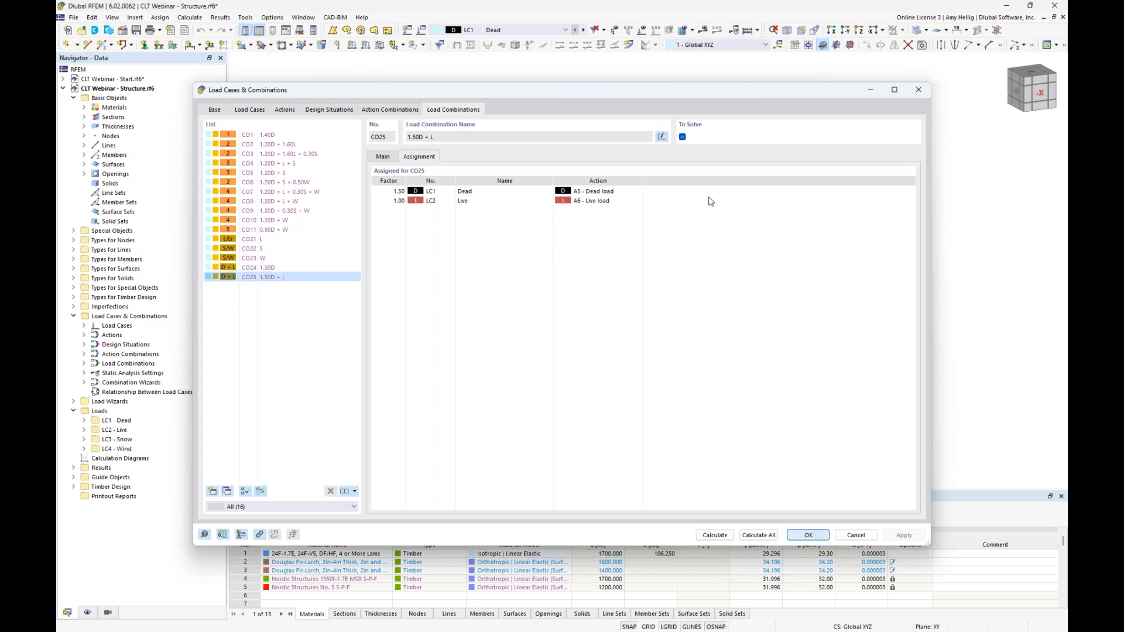
Display the loads of load case LC1 Dead on the structure
{"action": "left_click", "coordinate": [511, 30]}
{"action": "scroll", "coordinate": [498, 117], "scroll_direction": "up", "scroll_amount": 4}
{"action": "left_click", "coordinate": [498, 38]}
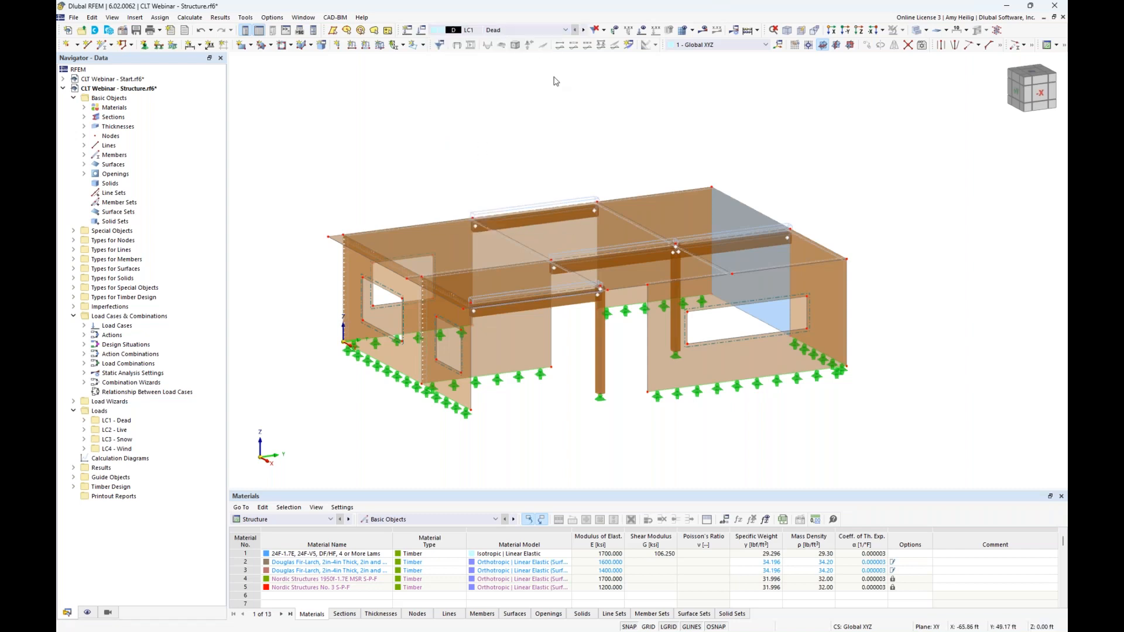
{"action": "left_click", "coordinate": [642, 30]}
{"action": "middle_click_drag", "start_coordinate": [503, 187], "coordinate": [505, 142], "text": "ctrl"}
{"action": "scroll", "coordinate": [499, 175], "scroll_direction": "up", "scroll_amount": 2}
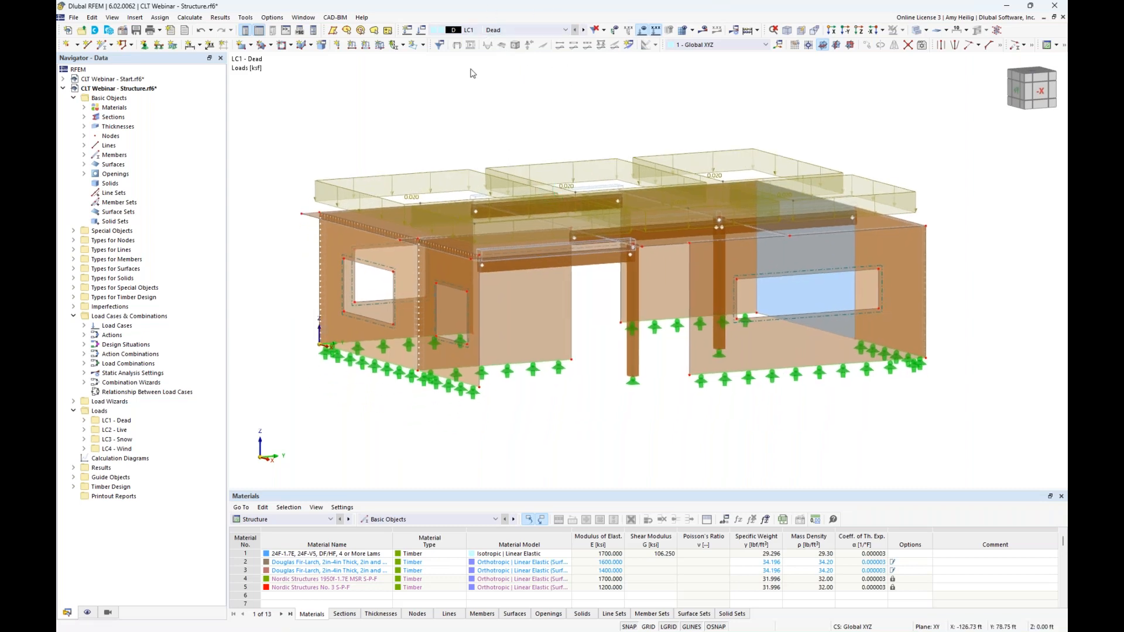
Check the settings of the dead surface load on surface 4 without changing them, and display load case LC2 Live
{"action": "left_click", "coordinate": [380, 46]}
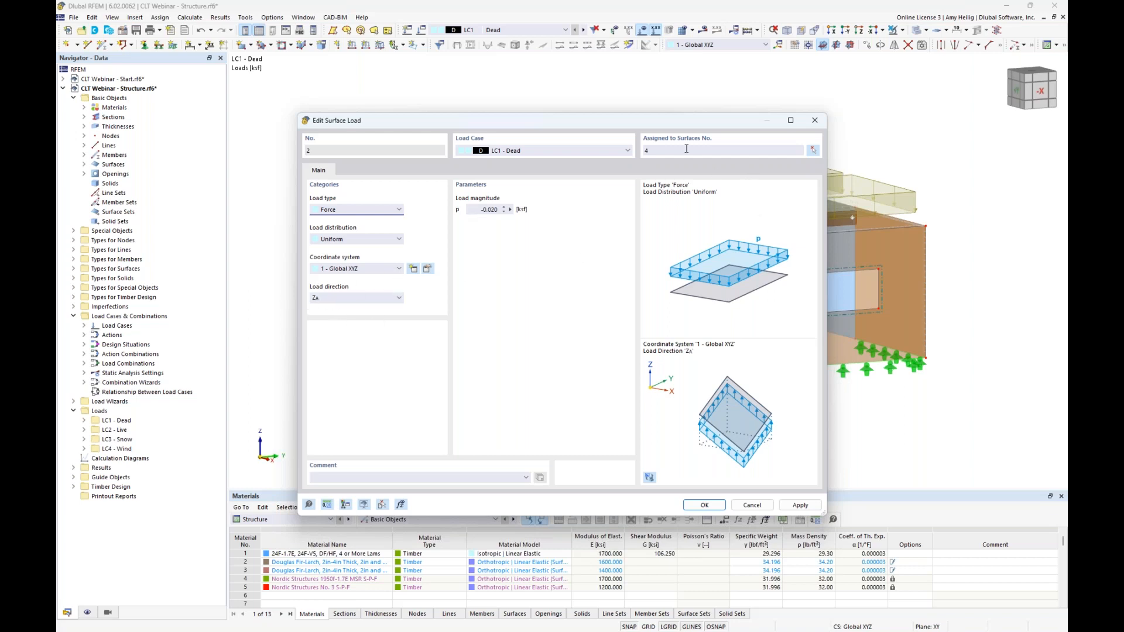
{"action": "left_click", "coordinate": [752, 505]}
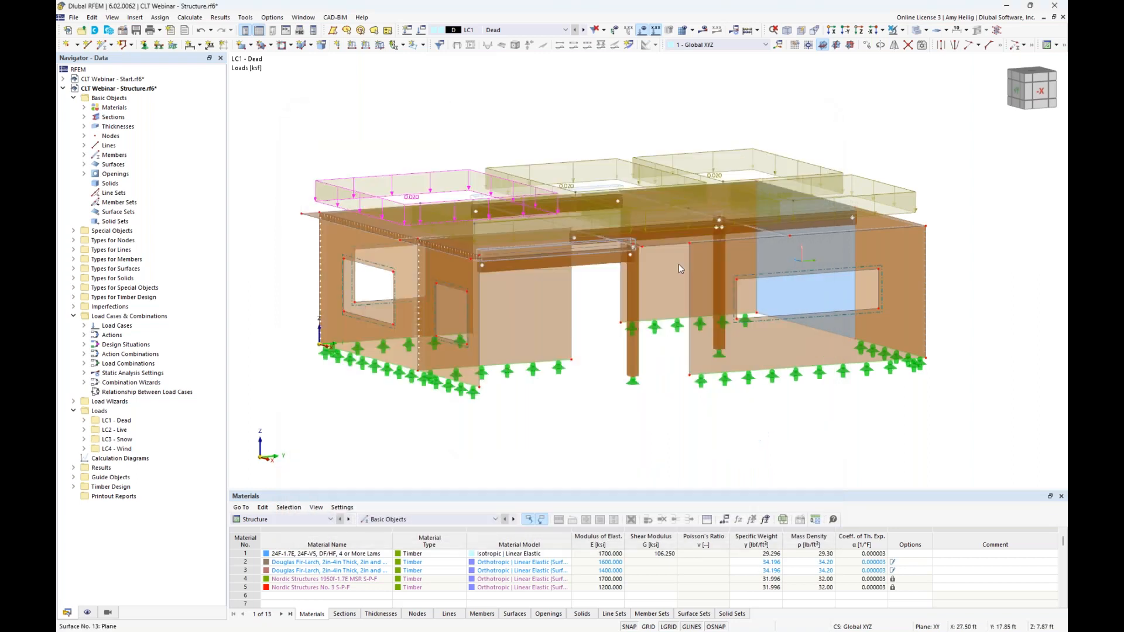
{"action": "left_click", "coordinate": [584, 31]}
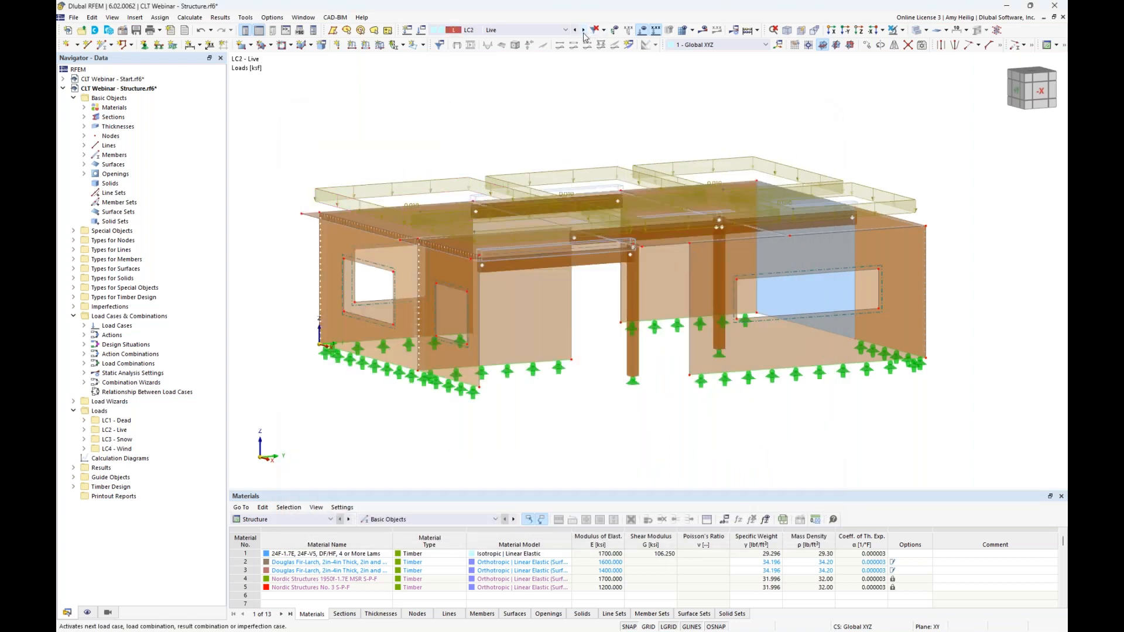
{"action": "middle_click_drag", "start_coordinate": [487, 134], "coordinate": [489, 123], "text": "ctrl"}
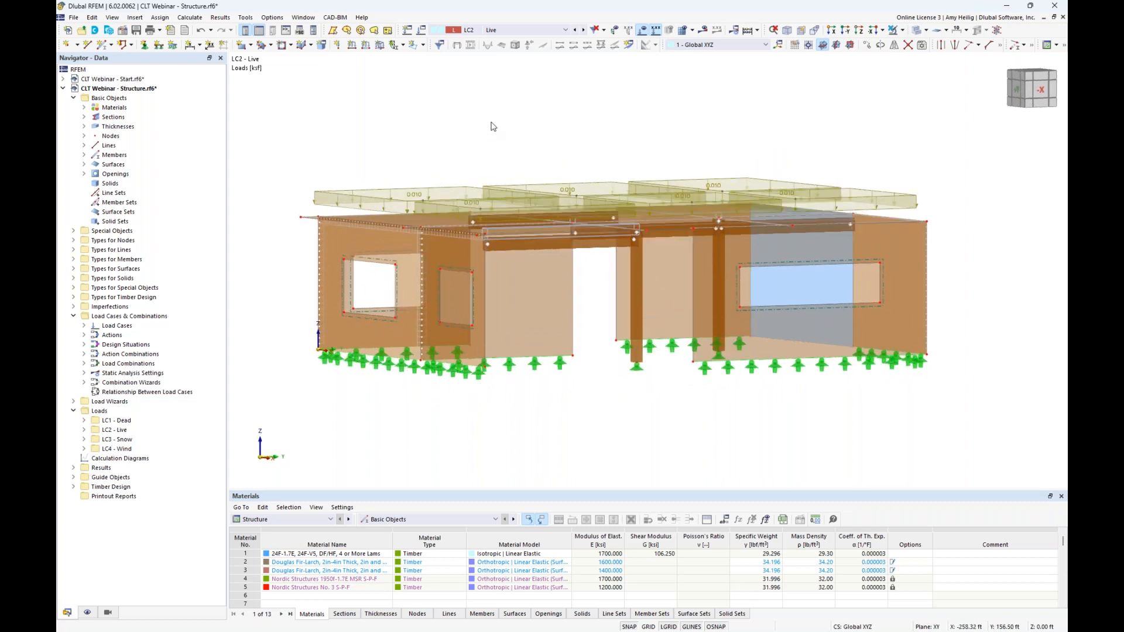
Display load case LC3 Snow and check the settings of its linearly varying roof surface load without changing them
{"action": "left_click", "coordinate": [584, 30]}
{"action": "middle_click_drag", "start_coordinate": [656, 123], "coordinate": [595, 119], "text": "ctrl"}
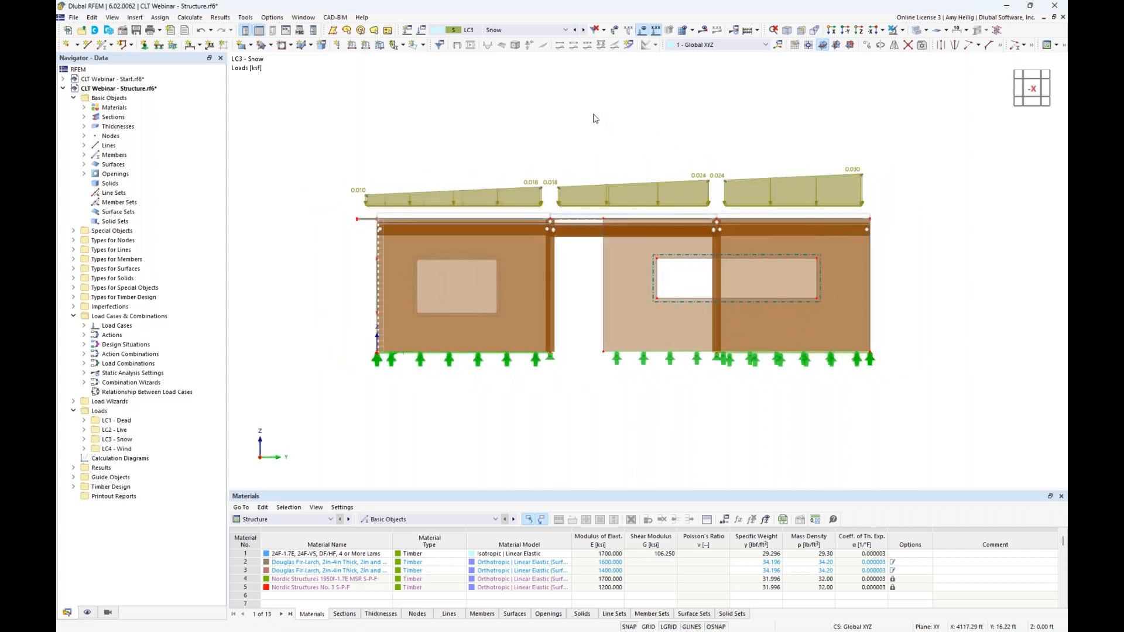
{"action": "left_click_drag", "start_coordinate": [326, 116], "coordinate": [933, 214]}
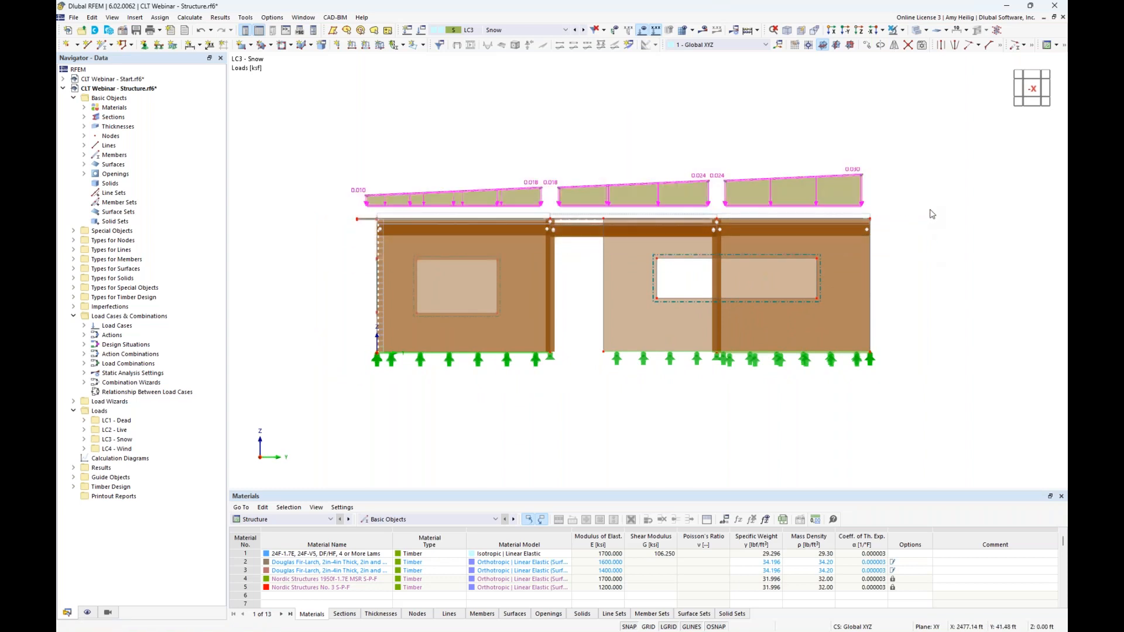
{"action": "double_click", "coordinate": [852, 171]}
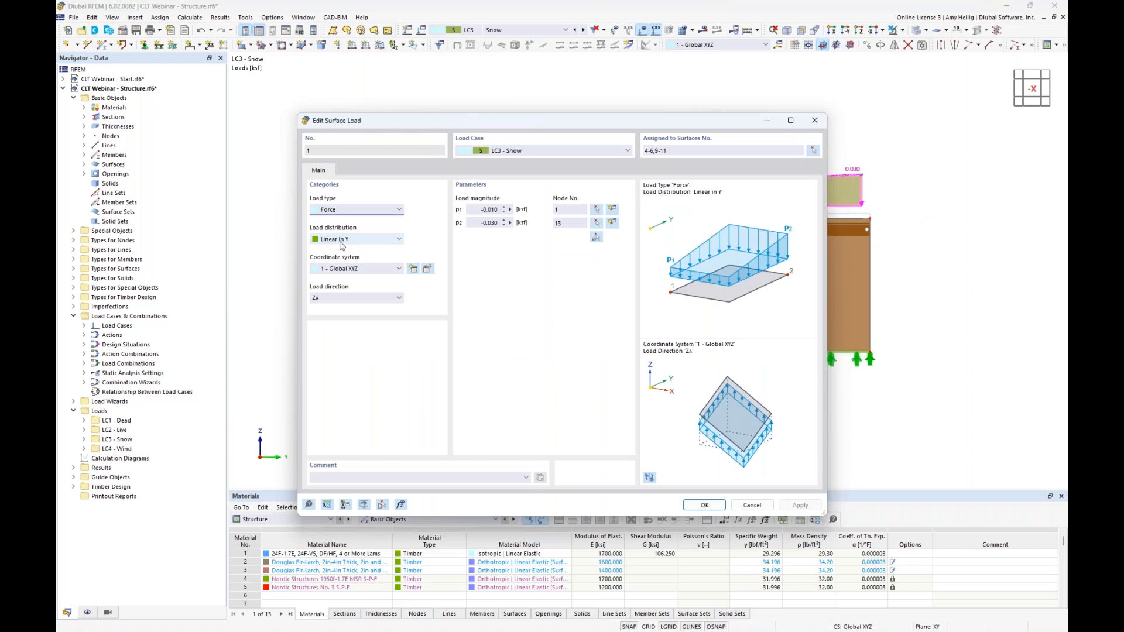
{"action": "left_click_drag", "start_coordinate": [466, 123], "coordinate": [478, 289]}
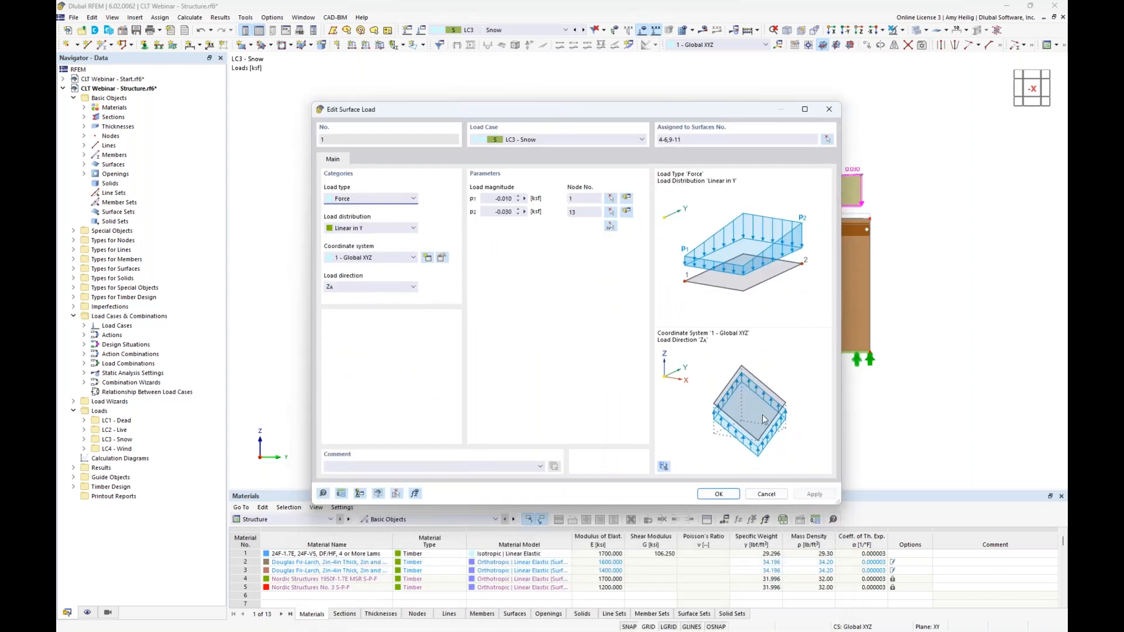
{"action": "left_click", "coordinate": [769, 493]}
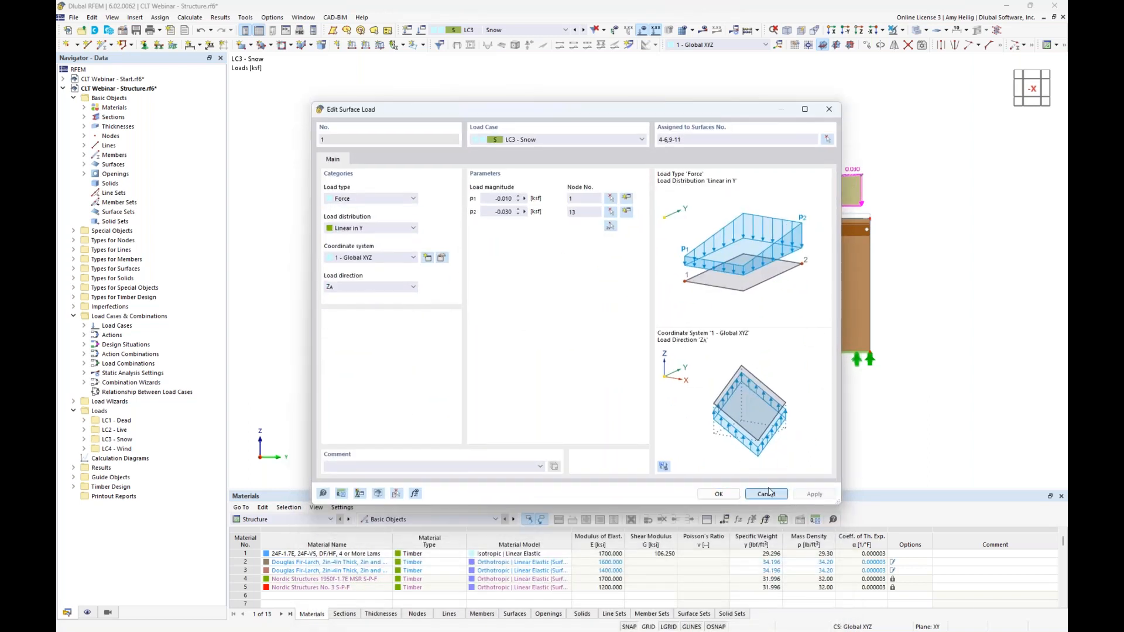
Display load case LC4 Wind and inspect its loads on the walls with the model shown as wireframe
{"action": "left_click", "coordinate": [583, 30]}
{"action": "middle_click_drag", "start_coordinate": [556, 121], "coordinate": [588, 154], "text": "ctrl"}
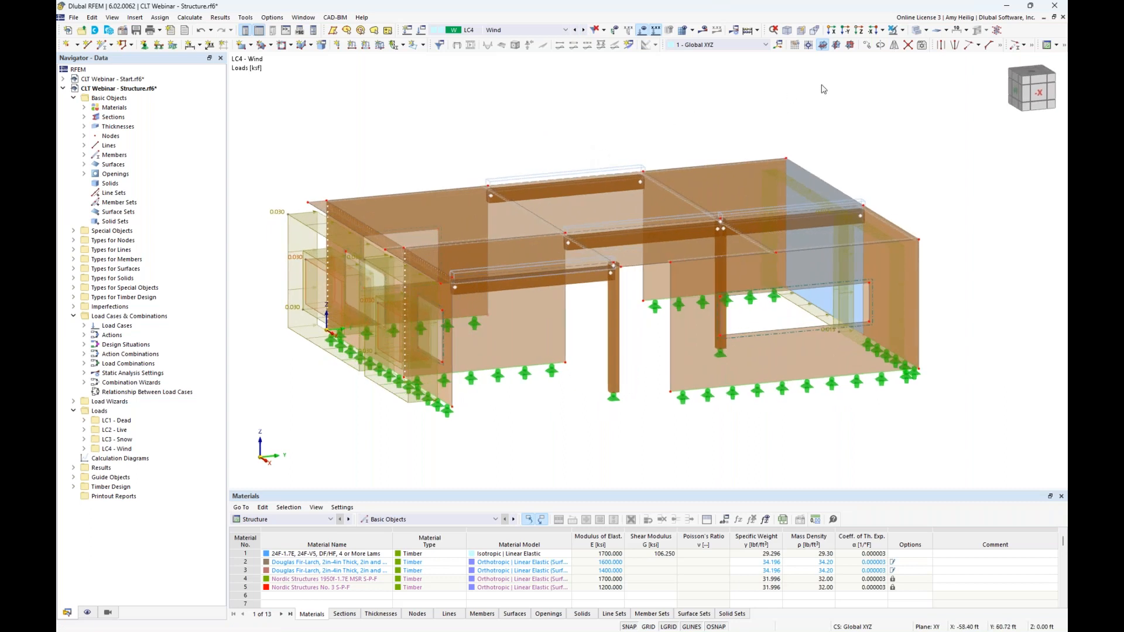
{"action": "left_click", "coordinate": [918, 30]}
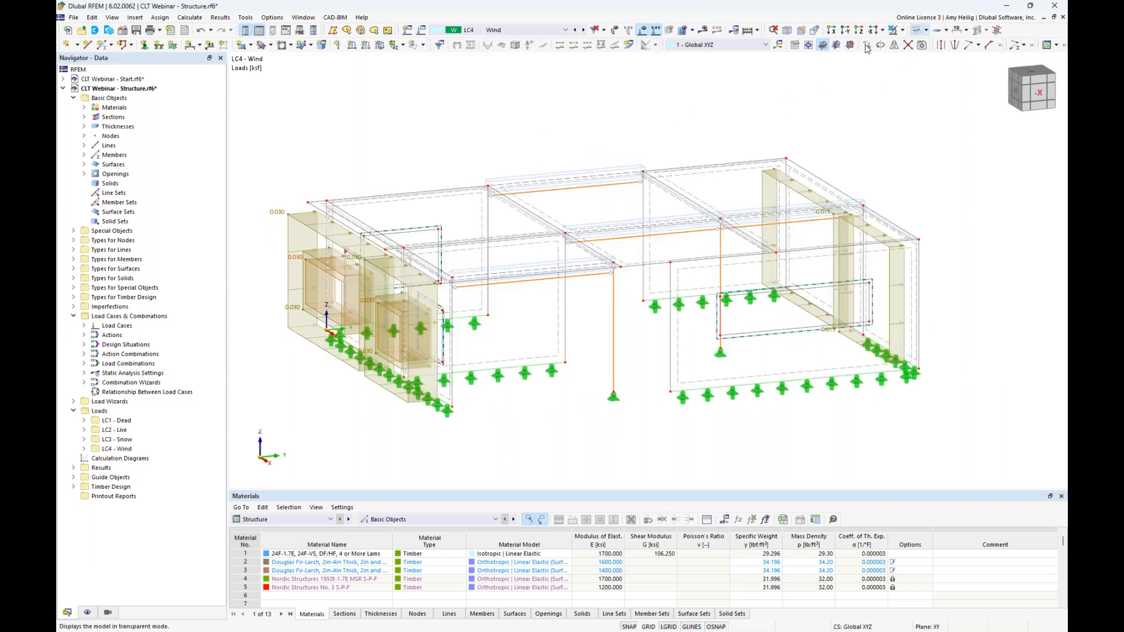
{"action": "middle_click_drag", "start_coordinate": [306, 221], "coordinate": [345, 216]}
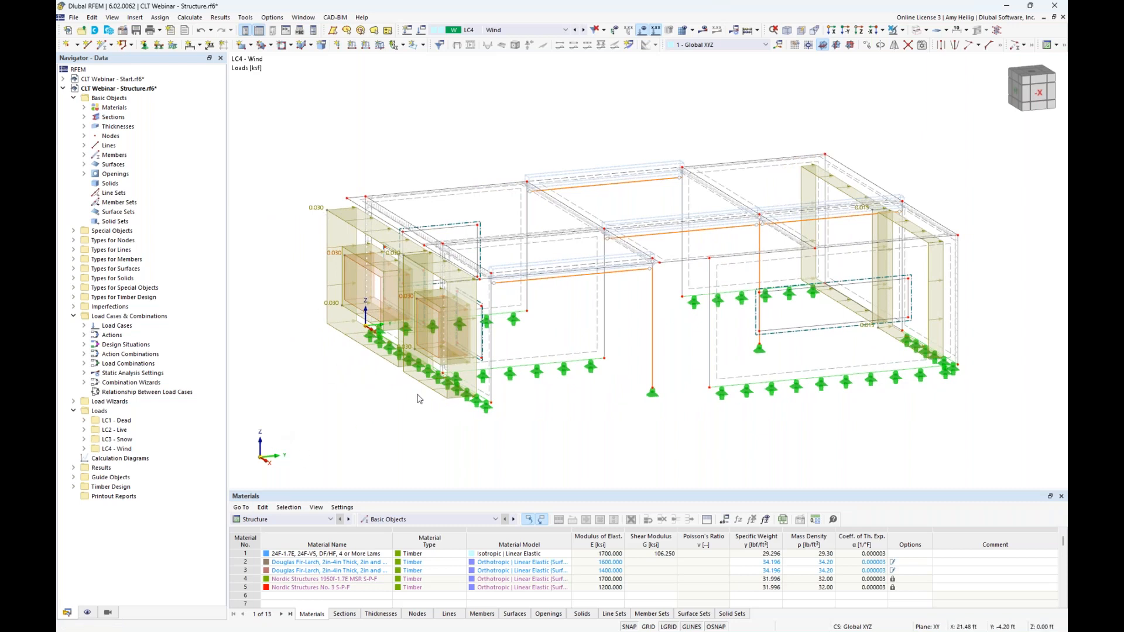
{"action": "middle_click_drag", "start_coordinate": [970, 321], "coordinate": [806, 346]}
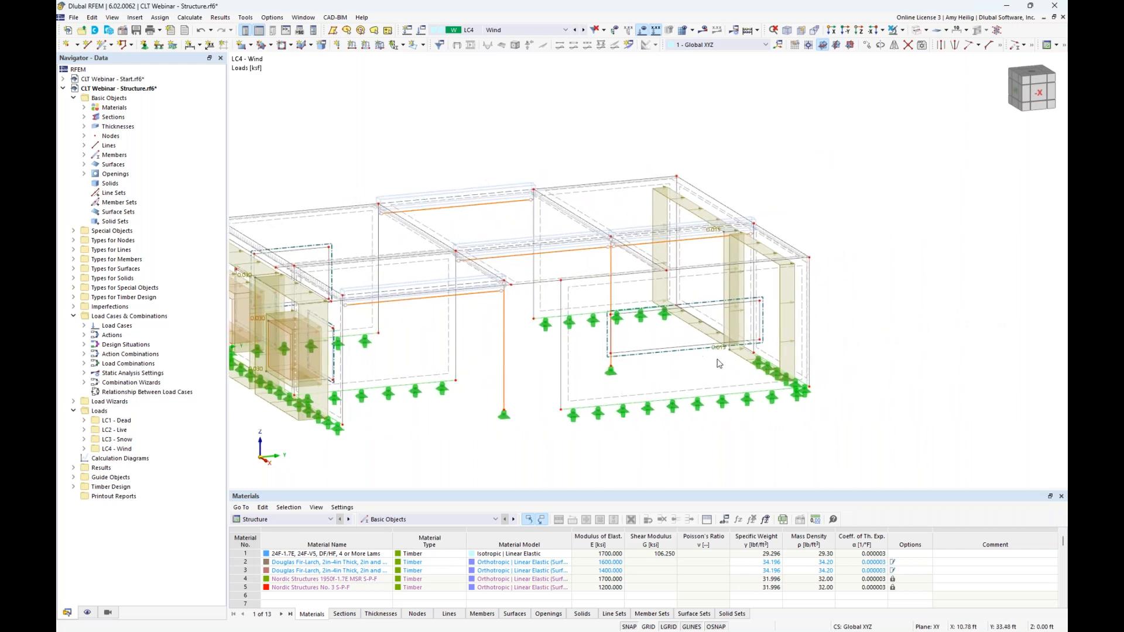
{"action": "middle_click_drag", "start_coordinate": [728, 368], "coordinate": [755, 328], "text": "ctrl"}
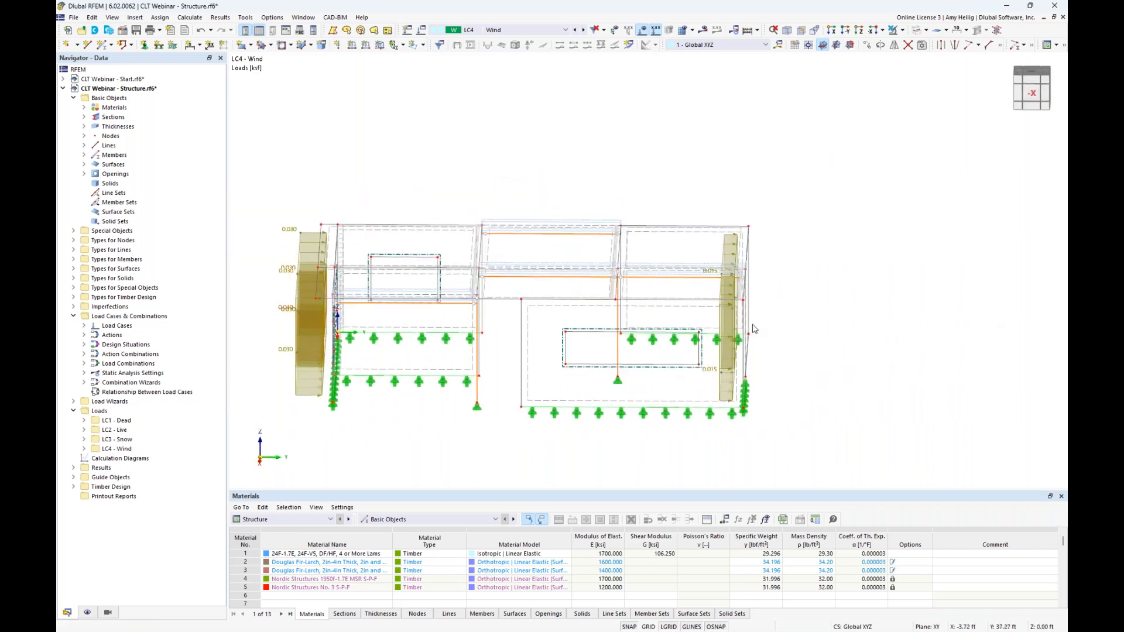
Return to the transparent model display and examine the wind loads on both end walls and around the window openings
{"action": "left_click", "coordinate": [918, 31]}
{"action": "left_click", "coordinate": [918, 31]}
{"action": "middle_click_drag", "start_coordinate": [868, 264], "coordinate": [768, 286], "text": "ctrl"}
{"action": "scroll", "coordinate": [749, 366], "scroll_direction": "up", "scroll_amount": 5}
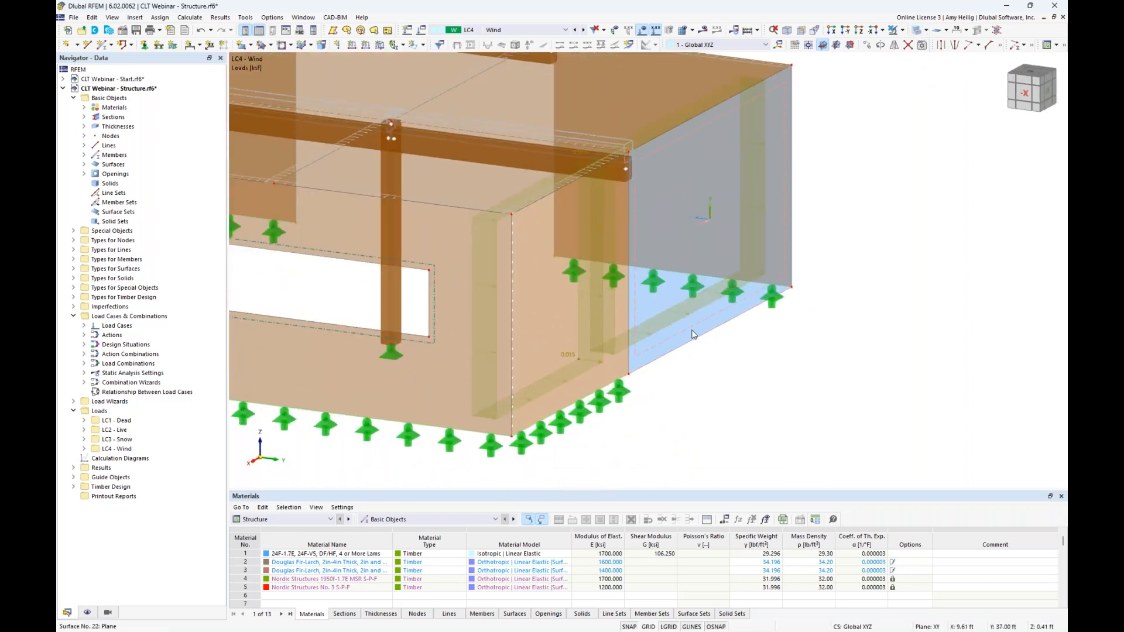
{"action": "mouse_move", "coordinate": [683, 313]}
{"action": "scroll", "coordinate": [673, 417], "scroll_direction": "down", "scroll_amount": 4}
{"action": "middle_click_drag", "start_coordinate": [598, 449], "coordinate": [811, 395], "text": "ctrl"}
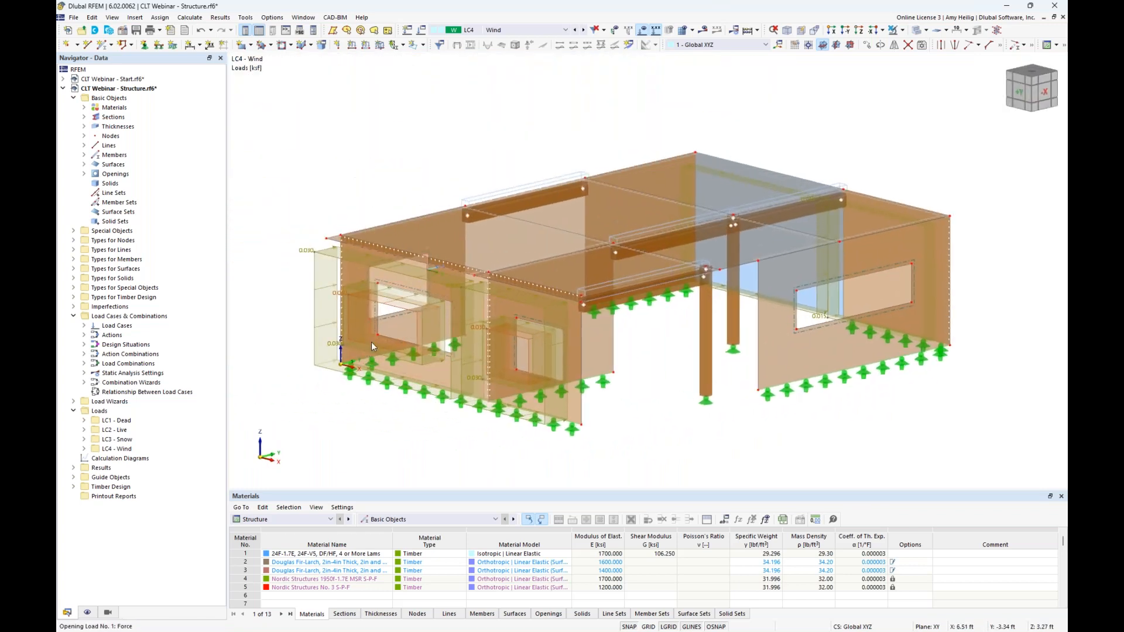
{"action": "scroll", "coordinate": [371, 342], "scroll_direction": "up", "scroll_amount": 3}
{"action": "middle_click_drag", "start_coordinate": [420, 353], "coordinate": [436, 315]}
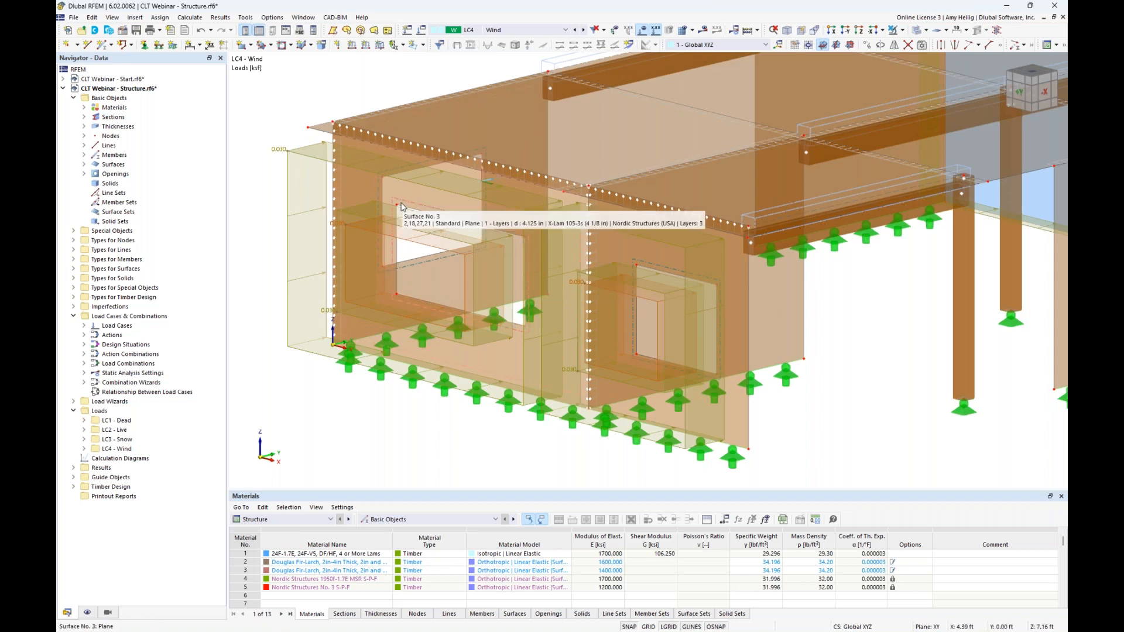
Check the settings of the wind opening load on the end wall's window openings, then inspect the surrounding surface load and opening edges
{"action": "left_click", "coordinate": [423, 45]}
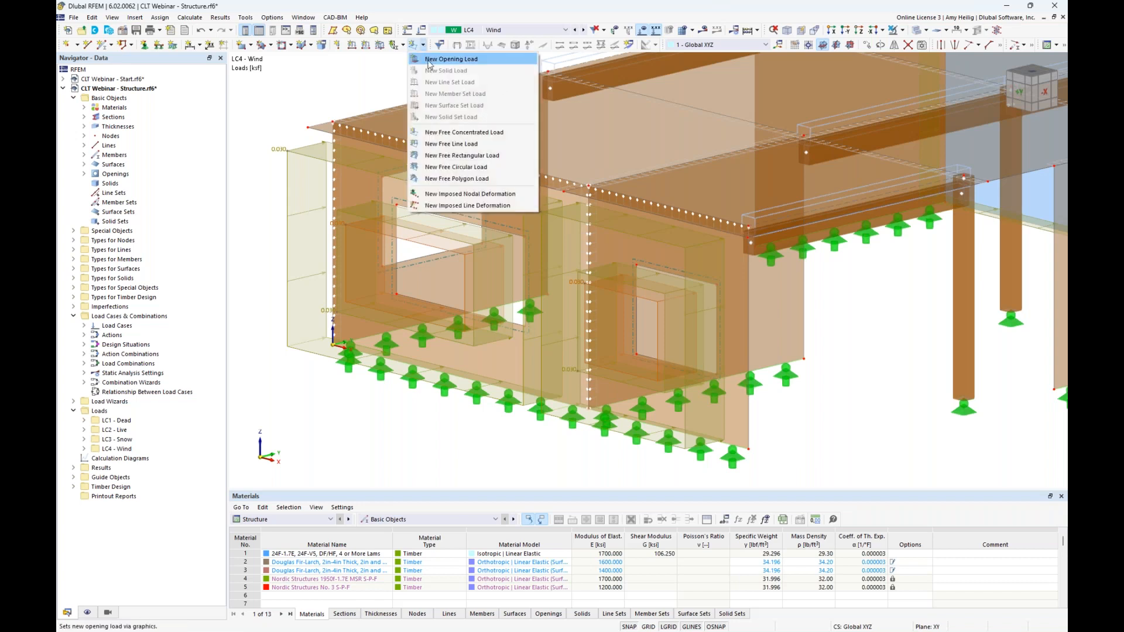
{"action": "left_click", "coordinate": [430, 61]}
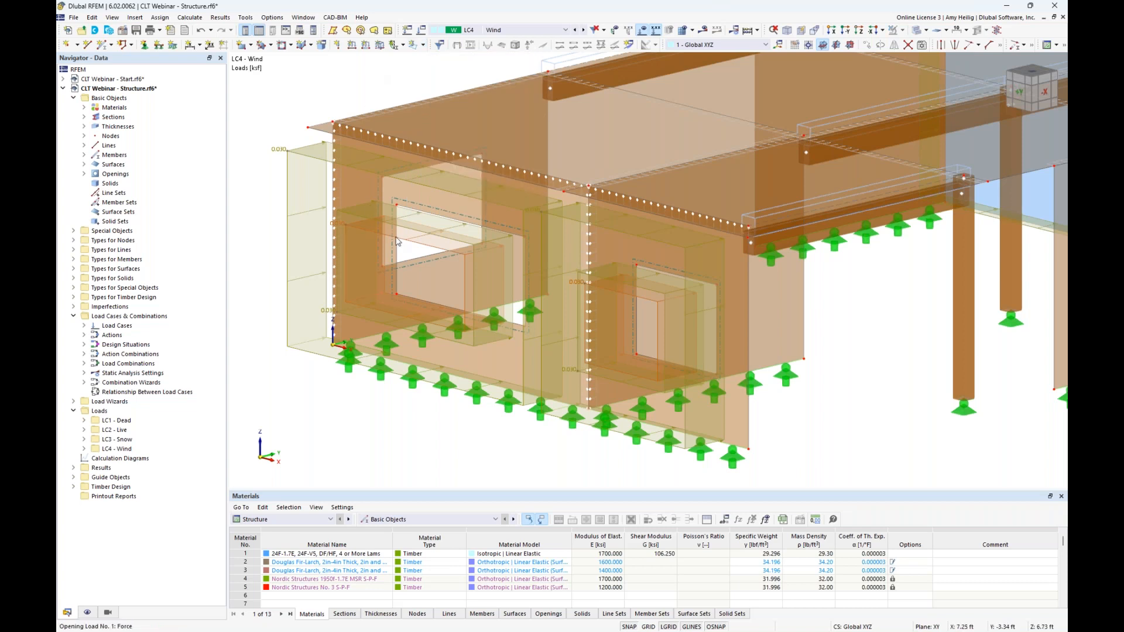
{"action": "double_click", "coordinate": [403, 242]}
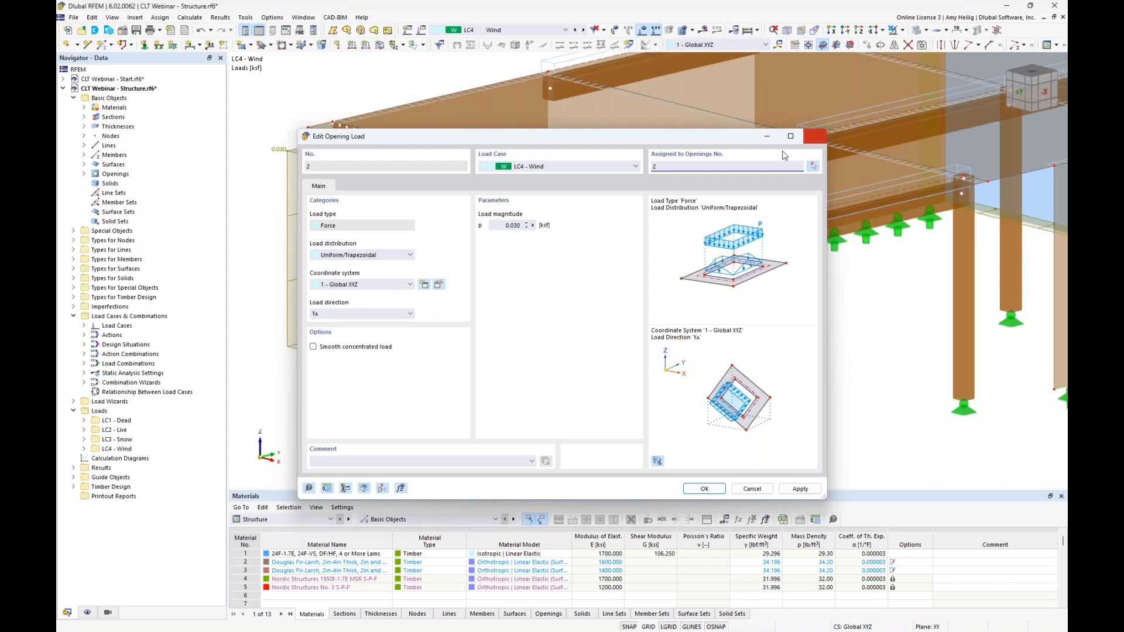
{"action": "left_click", "coordinate": [813, 167]}
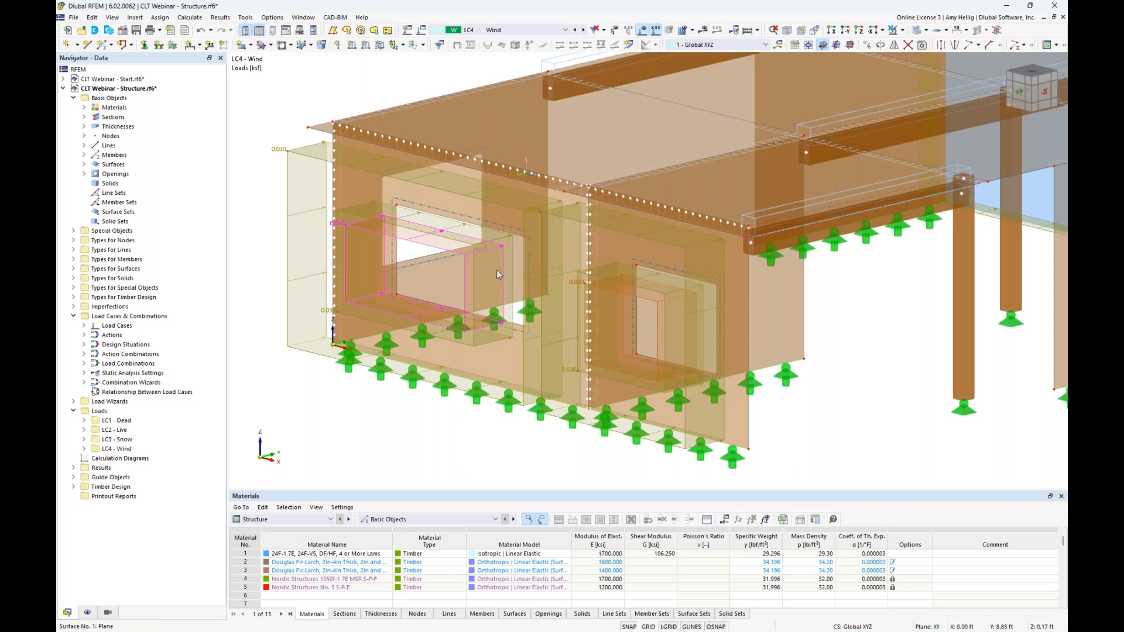
{"action": "mouse_move", "coordinate": [464, 283]}
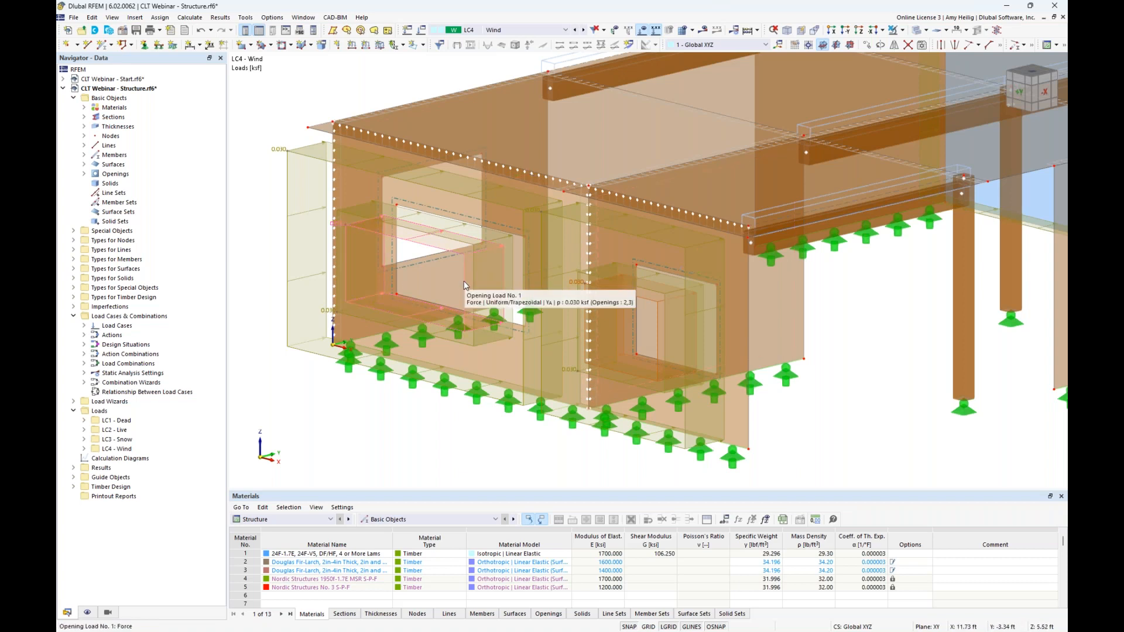
{"action": "mouse_move", "coordinate": [376, 250]}
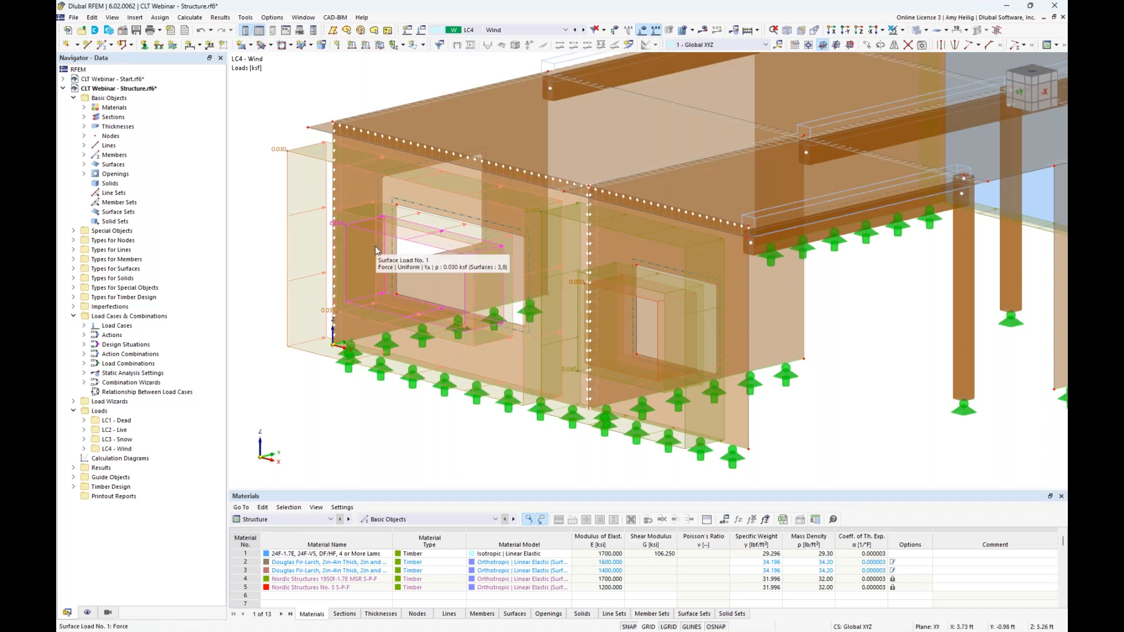
{"action": "mouse_move", "coordinate": [350, 231]}
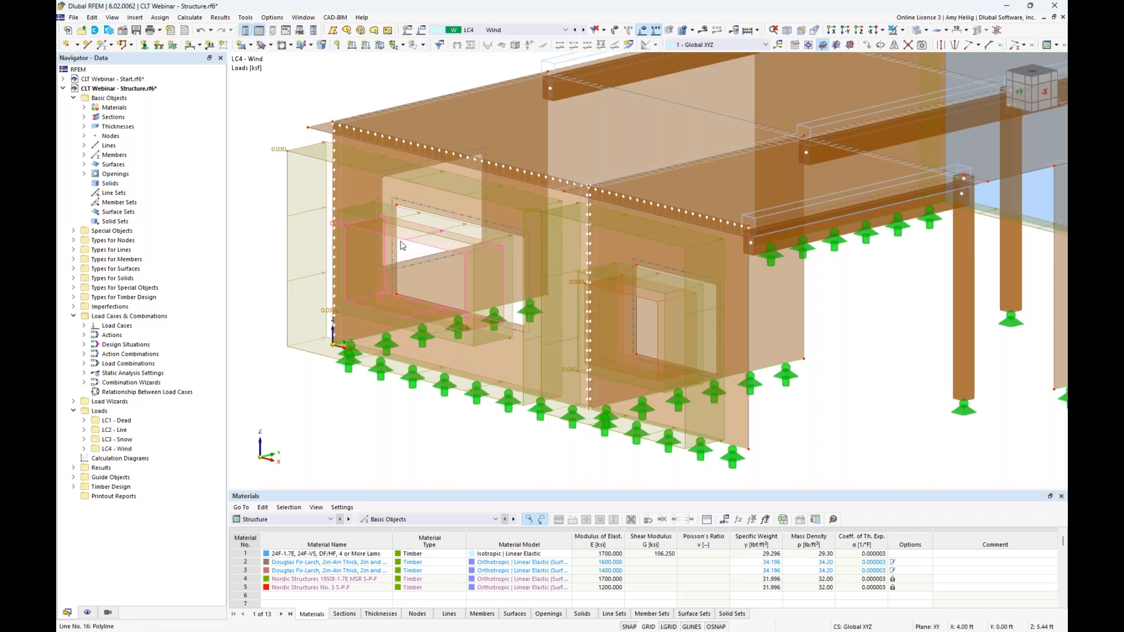
{"action": "mouse_move", "coordinate": [398, 209]}
{"action": "mouse_move", "coordinate": [398, 299]}
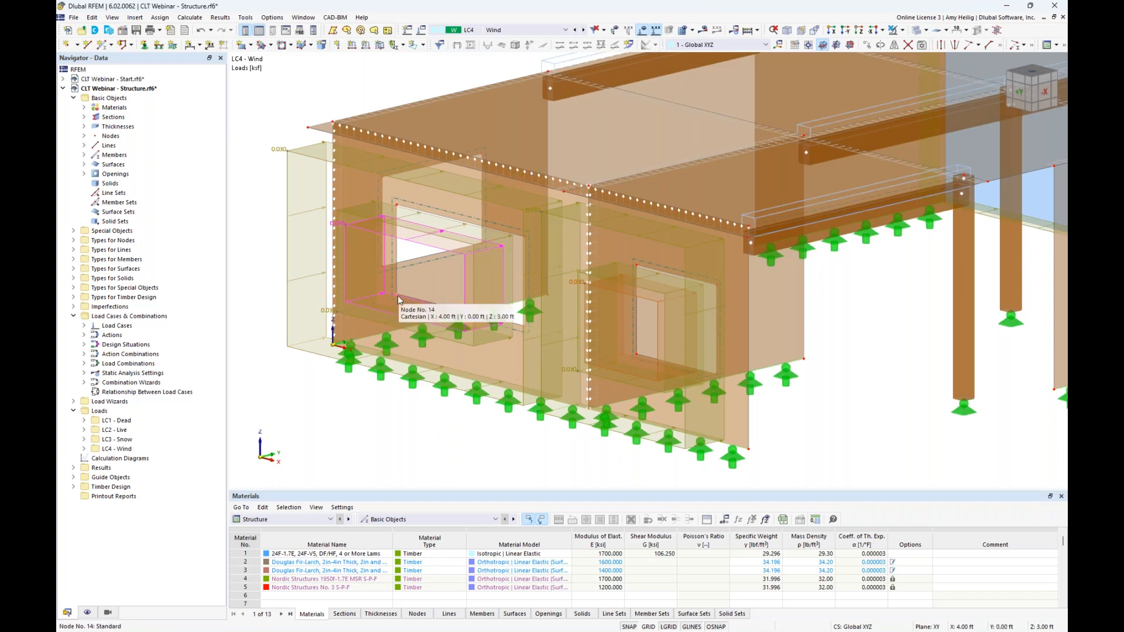
Display the loads of load combinations CO2 through CO7 one after another, with the model shown as wireframe
{"action": "scroll", "coordinate": [780, 389], "scroll_direction": "down", "scroll_amount": 2}
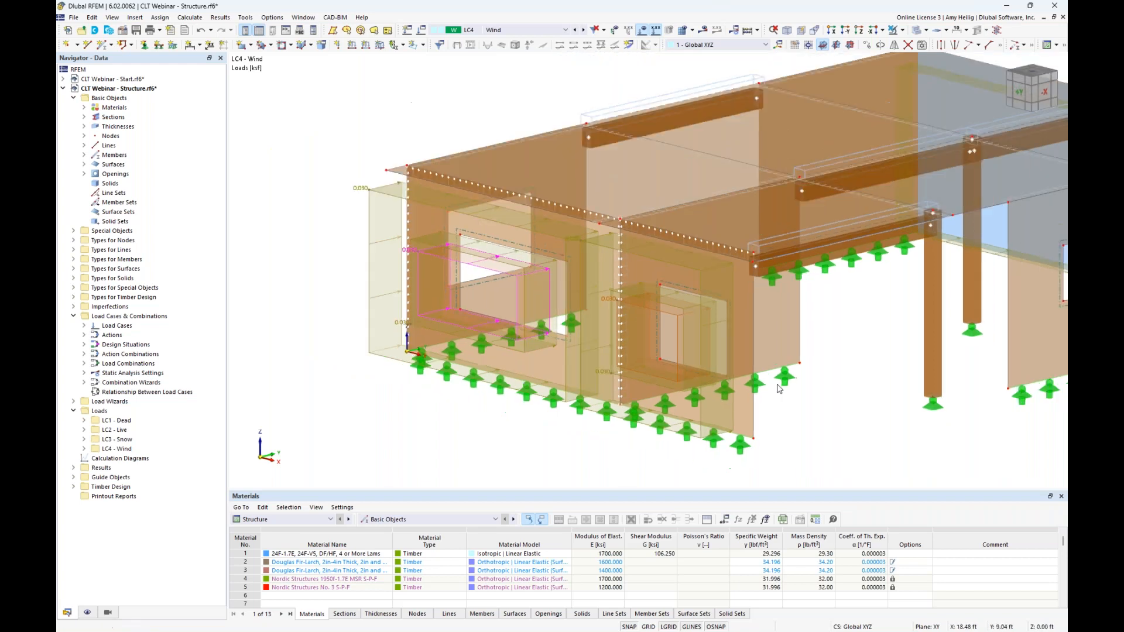
{"action": "middle_click_drag", "start_coordinate": [824, 411], "coordinate": [720, 394]}
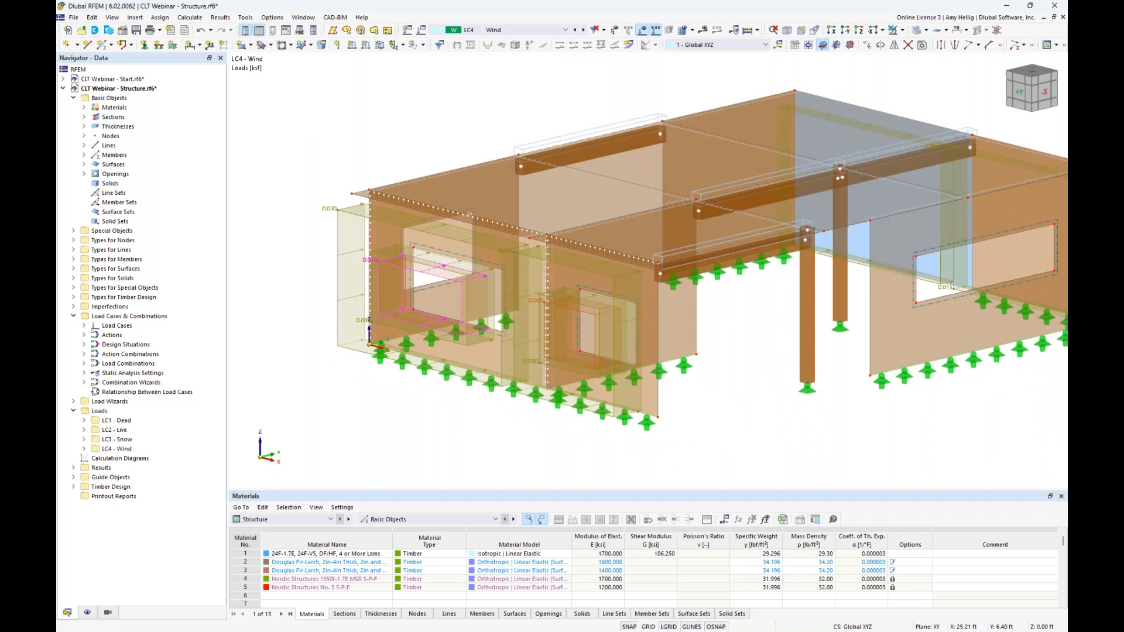
{"action": "scroll", "coordinate": [734, 364], "scroll_direction": "down", "scroll_amount": 1}
{"action": "middle_click_drag", "start_coordinate": [760, 384], "coordinate": [644, 374]}
{"action": "left_click", "coordinate": [565, 30]}
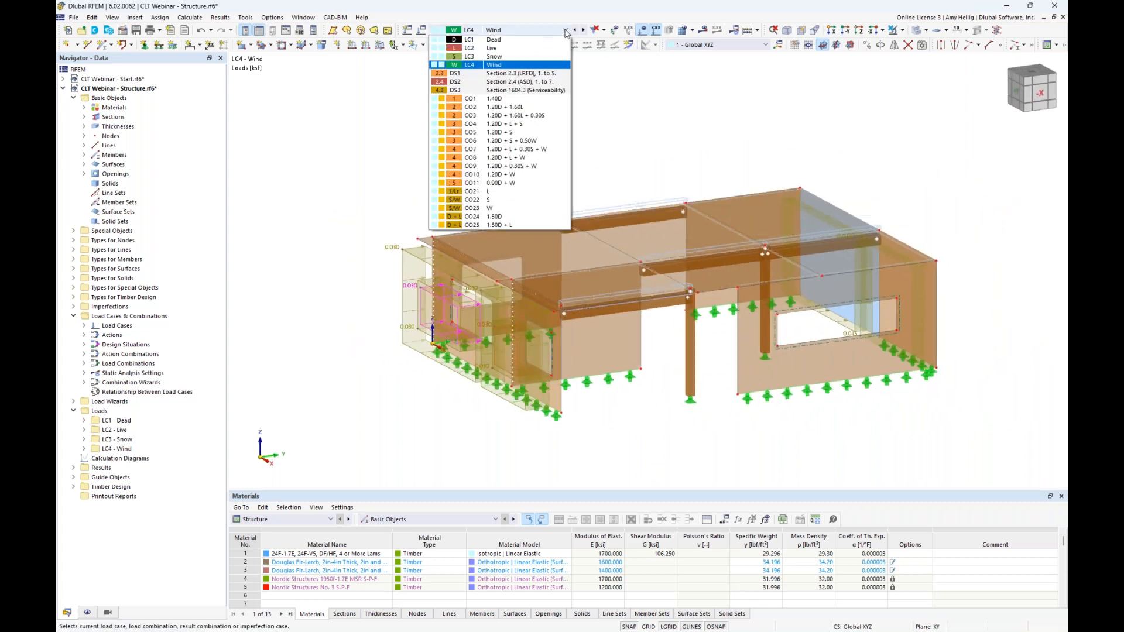
{"action": "left_click", "coordinate": [530, 107]}
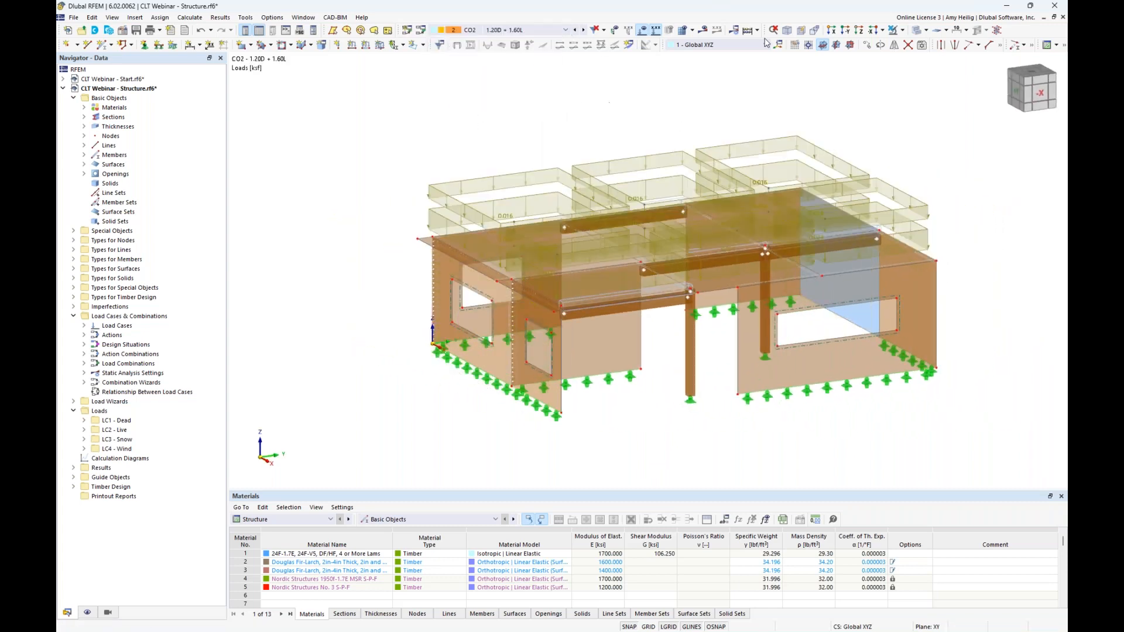
{"action": "left_click", "coordinate": [917, 30]}
{"action": "middle_click_drag", "start_coordinate": [741, 83], "coordinate": [696, 81]}
{"action": "left_click", "coordinate": [585, 32]}
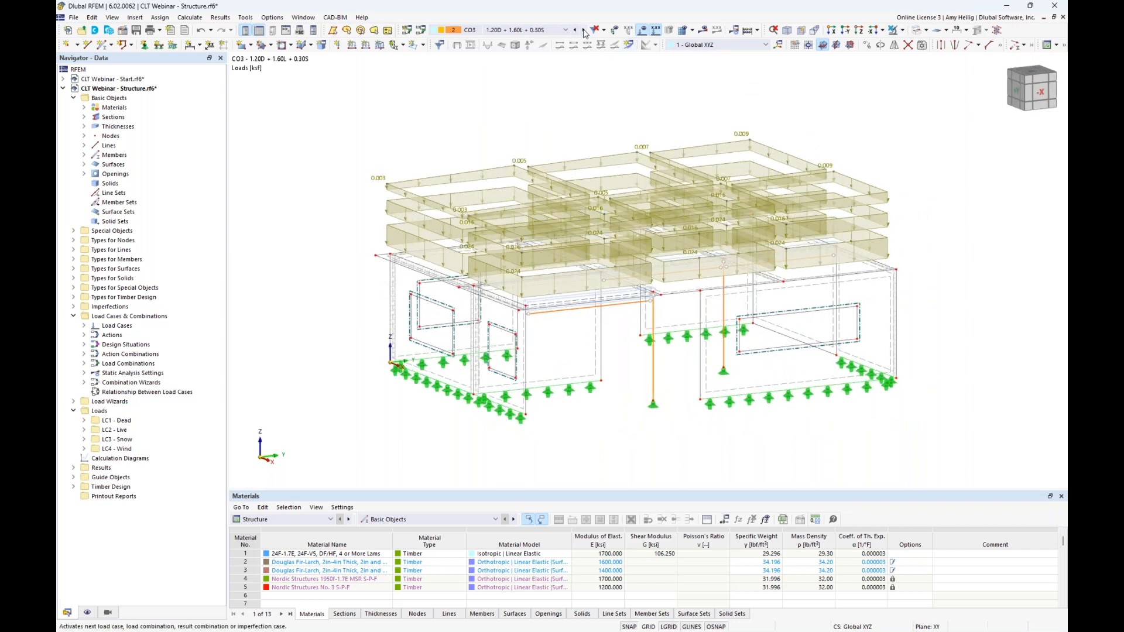
{"action": "left_click", "coordinate": [584, 31]}
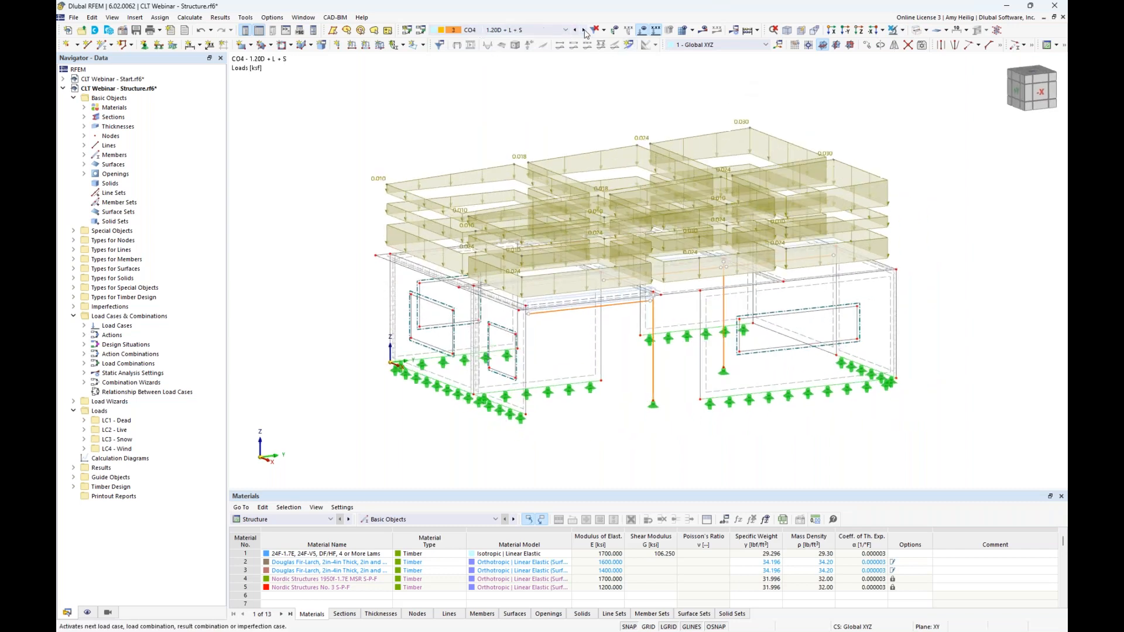
{"action": "left_click", "coordinate": [584, 32]}
{"action": "left_click", "coordinate": [585, 32]}
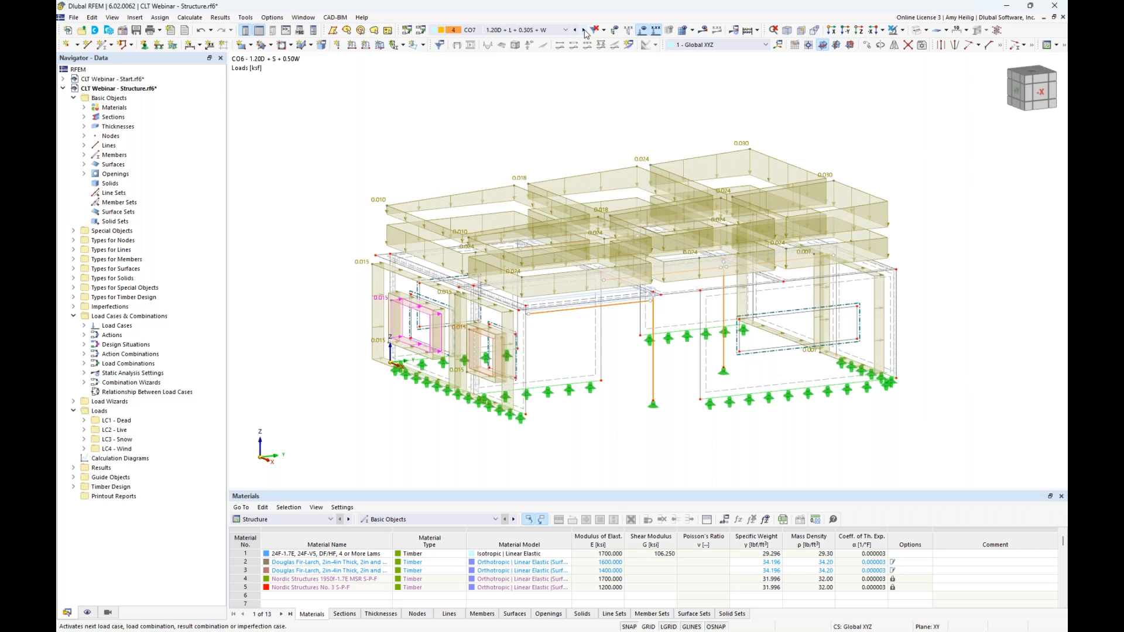
{"action": "left_click", "coordinate": [584, 31]}
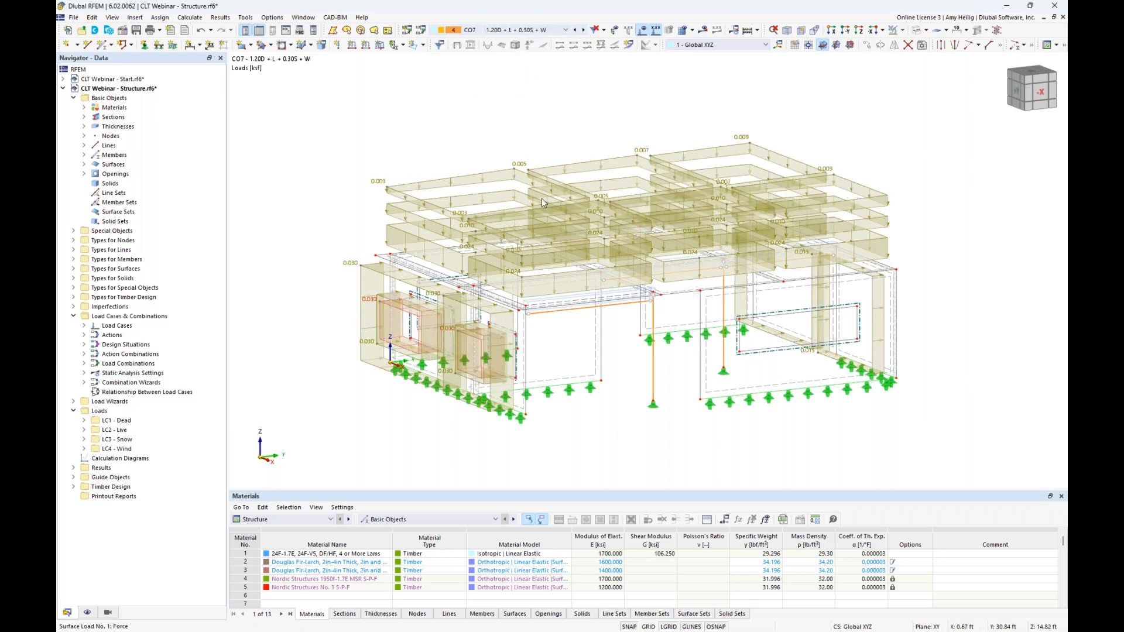
Reset the view of the whole structure, show it as a transparent model, and hide the loads
{"action": "key", "text": "ctrl+shift+x"}
{"action": "key", "text": "ctrl+shift+i"}
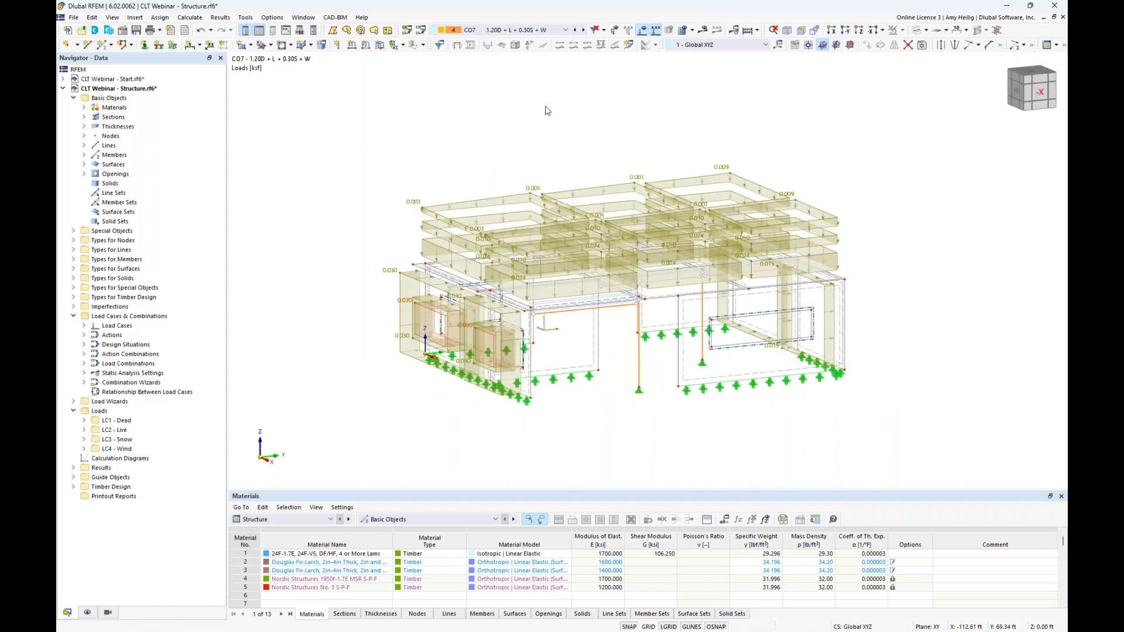
{"action": "left_click", "coordinate": [927, 32]}
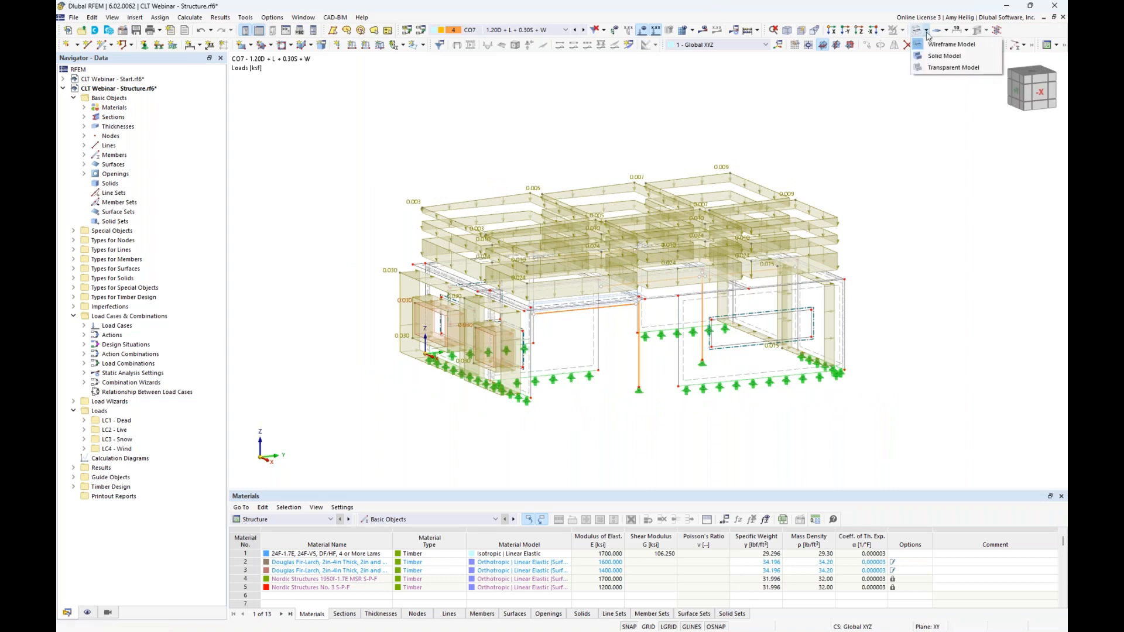
{"action": "left_click", "coordinate": [932, 67]}
{"action": "left_click", "coordinate": [642, 30]}
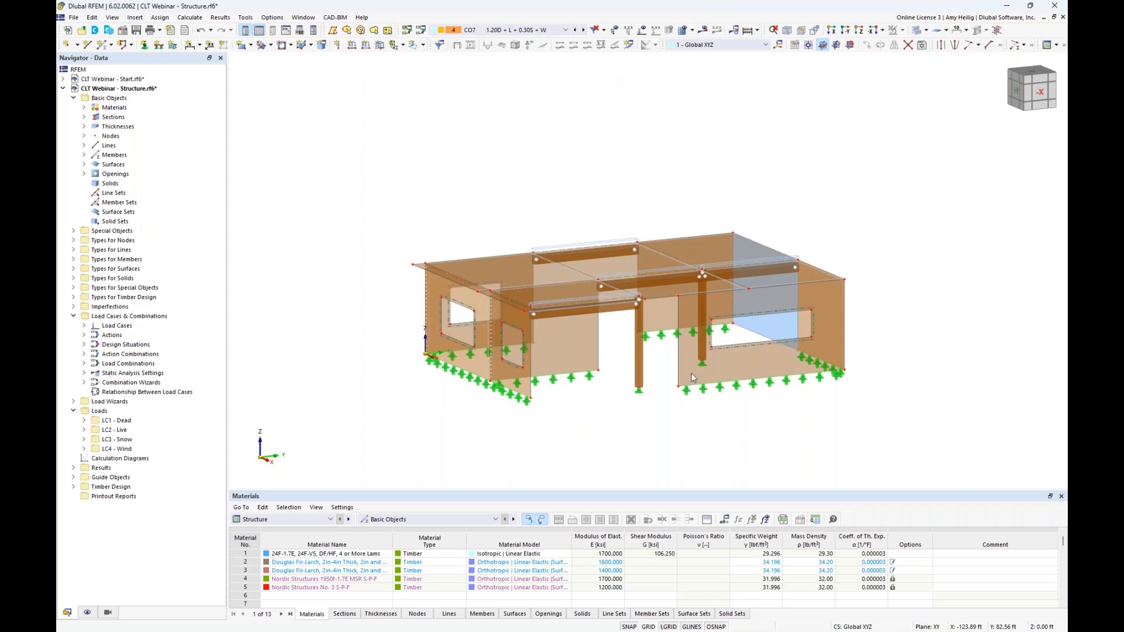
Select the whole structure, open the shared properties of all its surfaces, and switch their timber design properties off and on again
{"action": "scroll", "coordinate": [708, 399], "scroll_direction": "up", "scroll_amount": 2}
{"action": "left_click_drag", "start_coordinate": [999, 456], "coordinate": [536, 202]}
{"action": "key", "text": "Escape"}
{"action": "left_click_drag", "start_coordinate": [976, 458], "coordinate": [272, 93]}
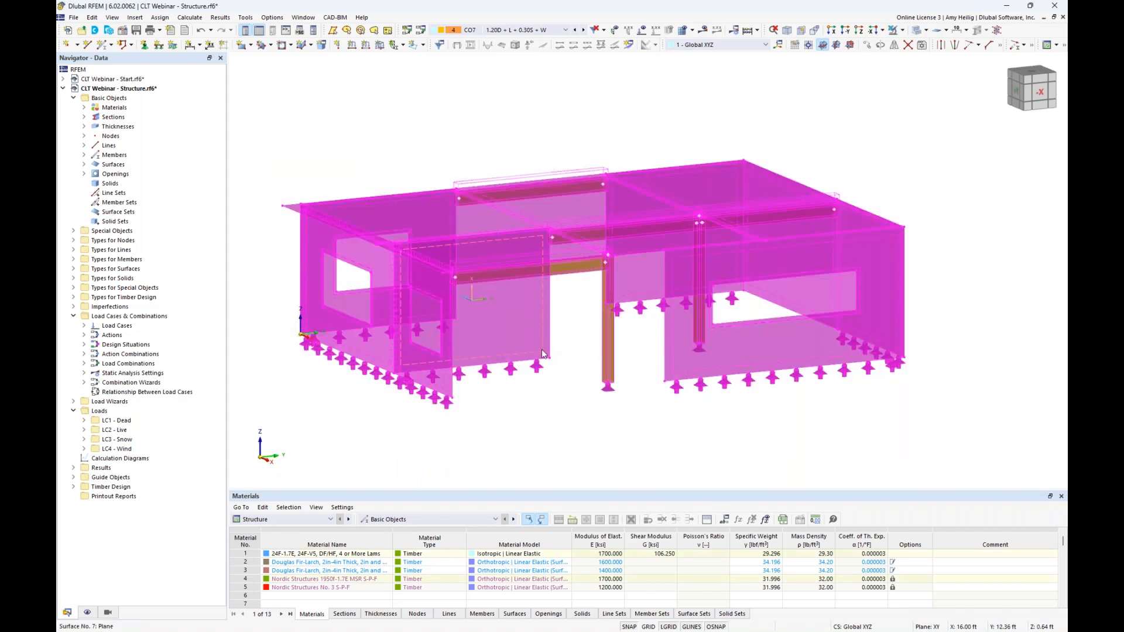
{"action": "double_click", "coordinate": [575, 306]}
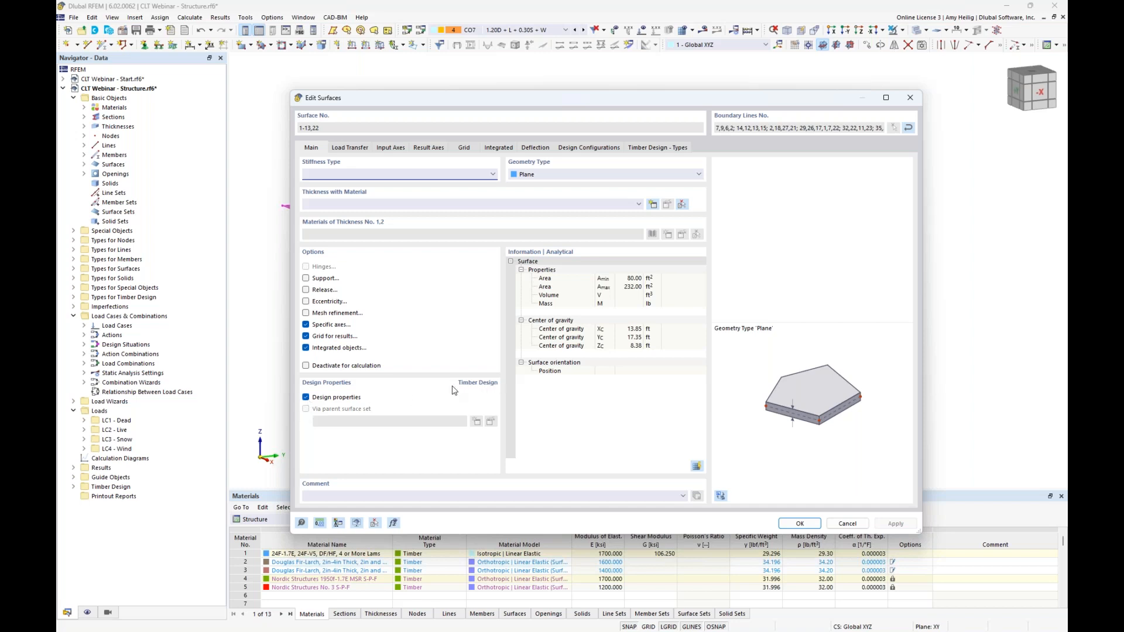
{"action": "left_click", "coordinate": [306, 397]}
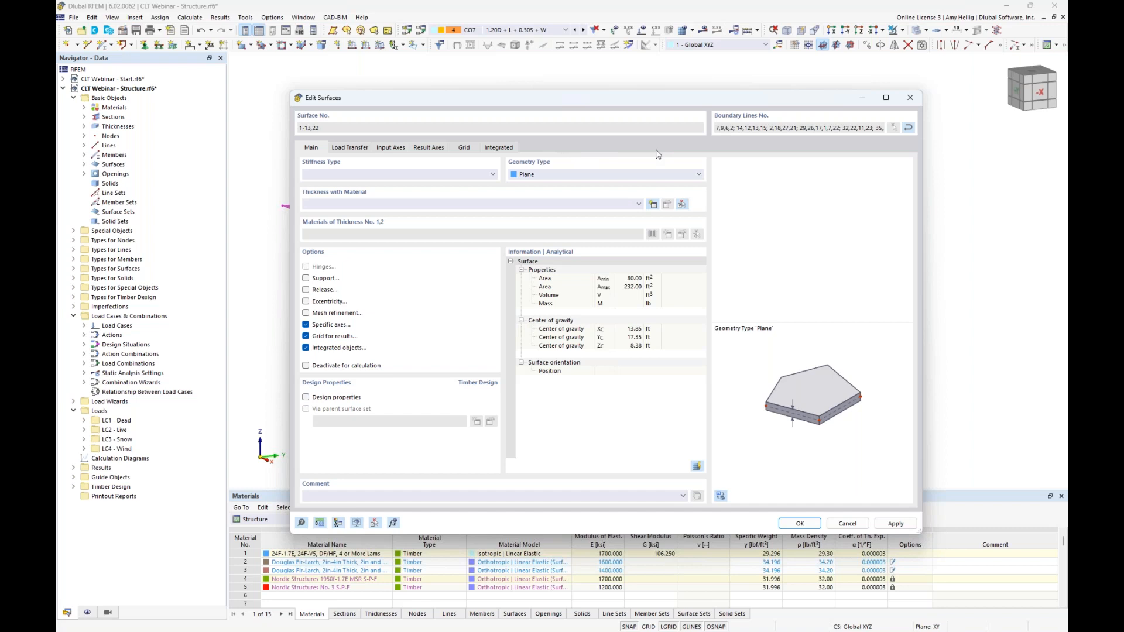
{"action": "left_click", "coordinate": [307, 398]}
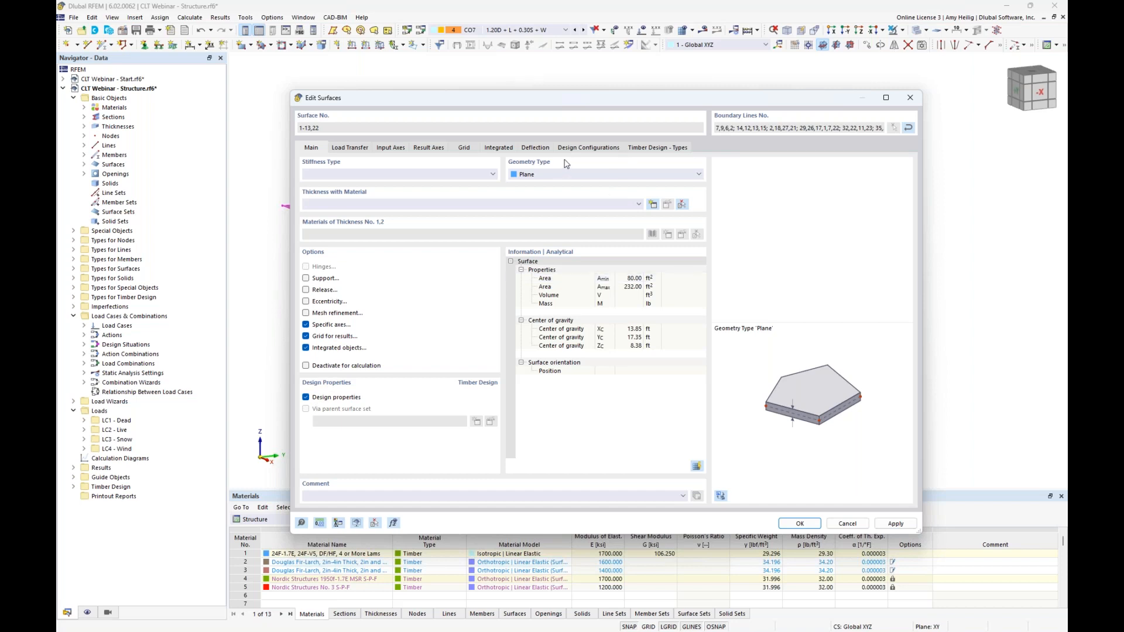
Review the surface type and reference length options for the surfaces' deflection analysis, choosing the definition type By maximum boundary line
{"action": "left_click", "coordinate": [542, 150]}
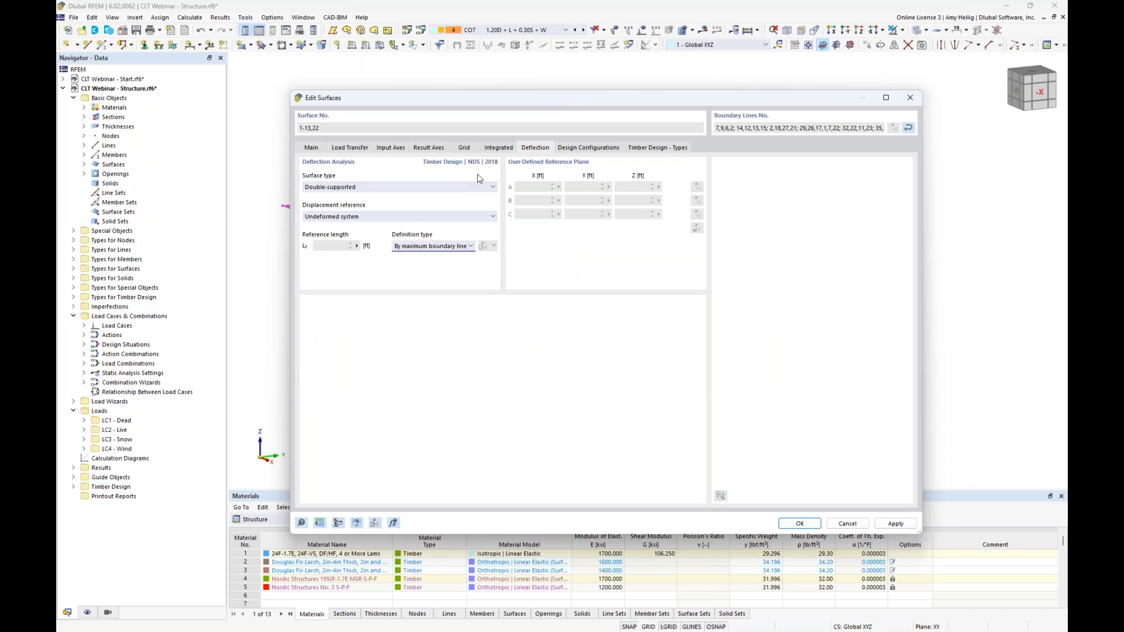
{"action": "left_click_drag", "start_coordinate": [465, 102], "coordinate": [478, 283]}
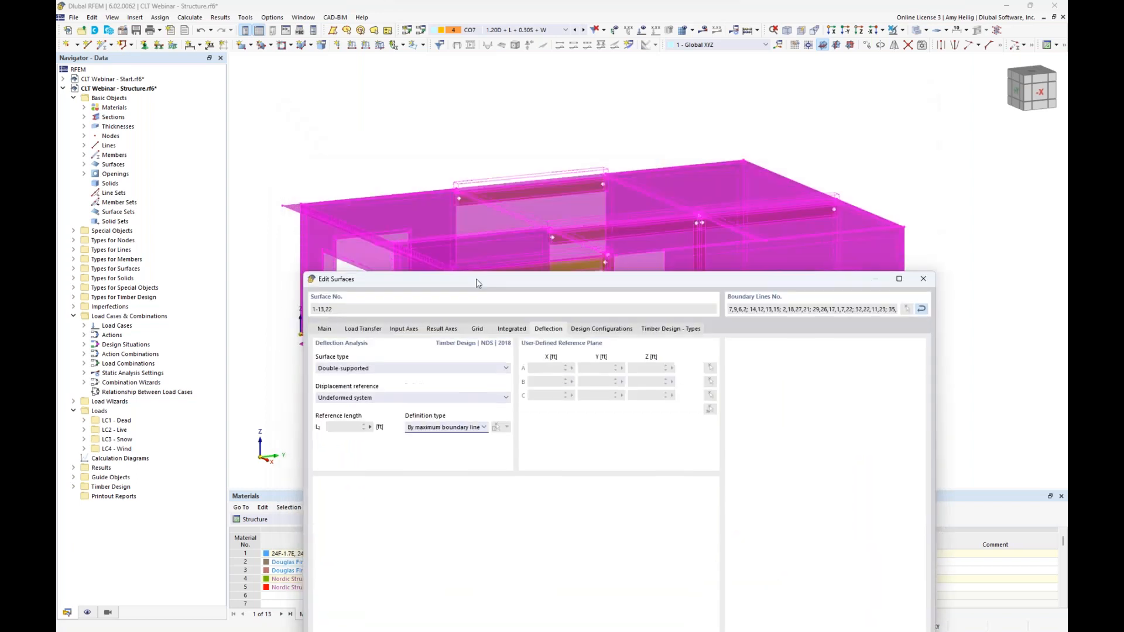
{"action": "left_click", "coordinate": [381, 369]}
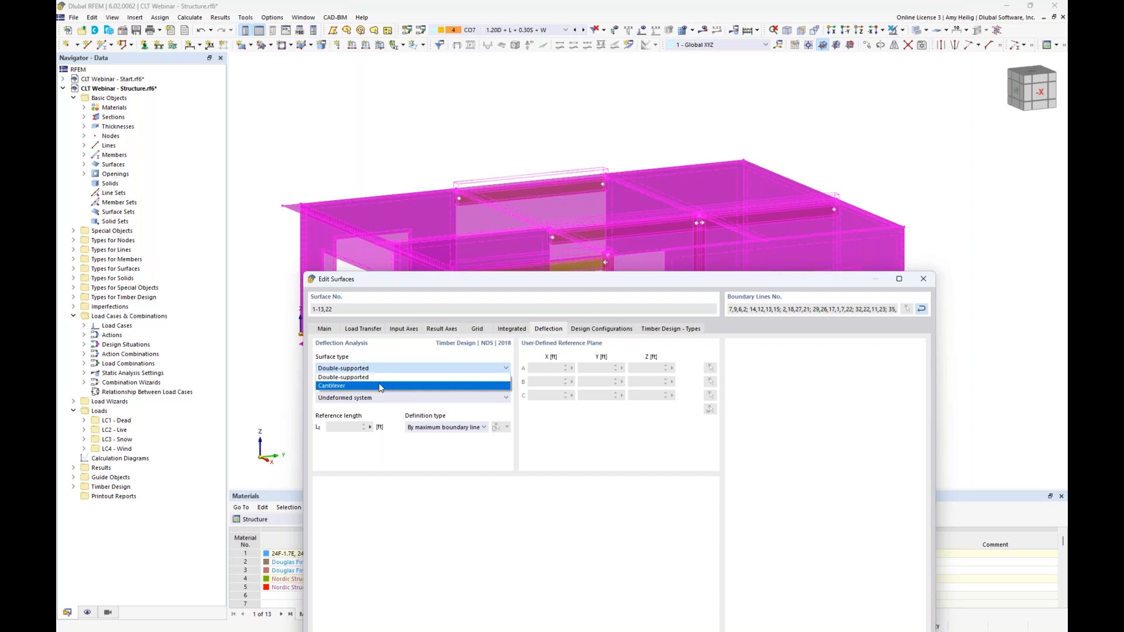
{"action": "left_click", "coordinate": [399, 356]}
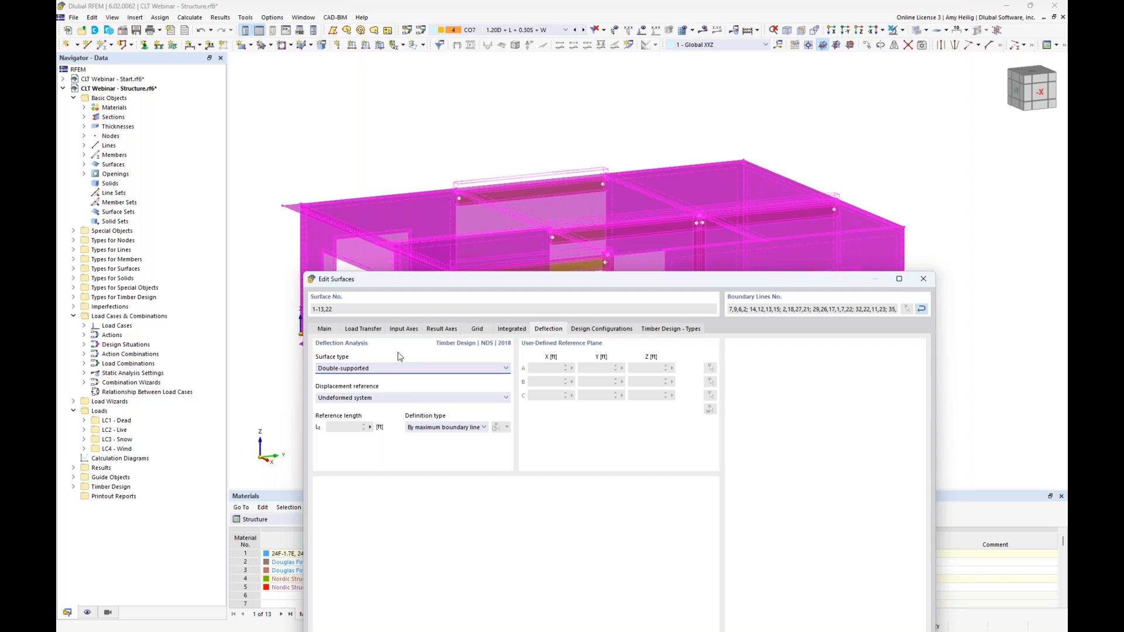
{"action": "left_click_drag", "start_coordinate": [455, 280], "coordinate": [447, 149]}
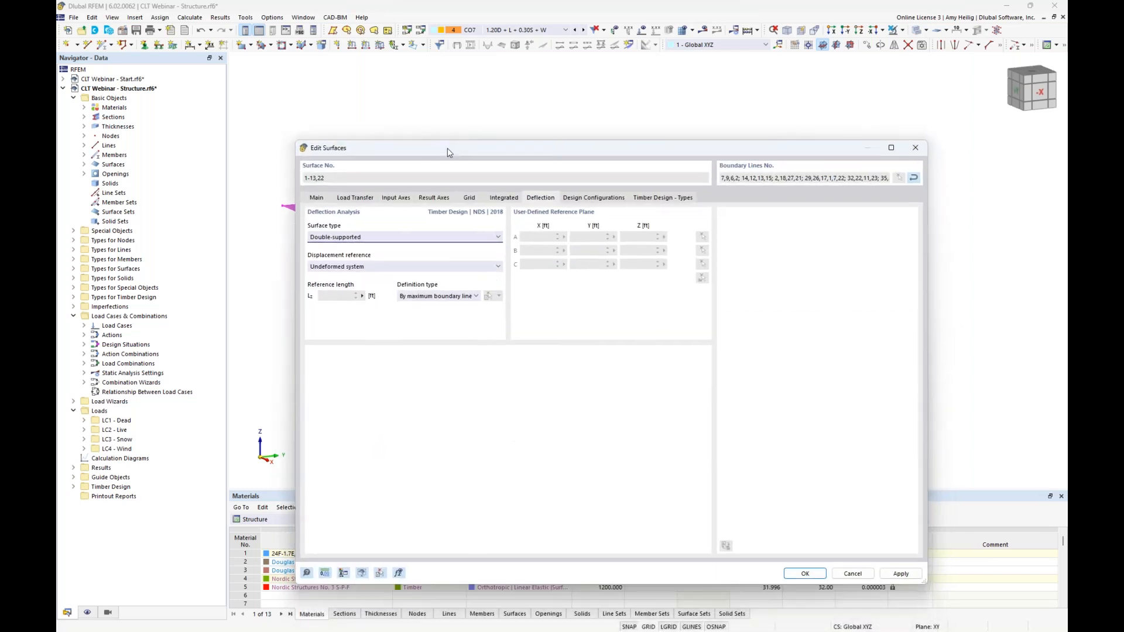
{"action": "left_click", "coordinate": [436, 297]}
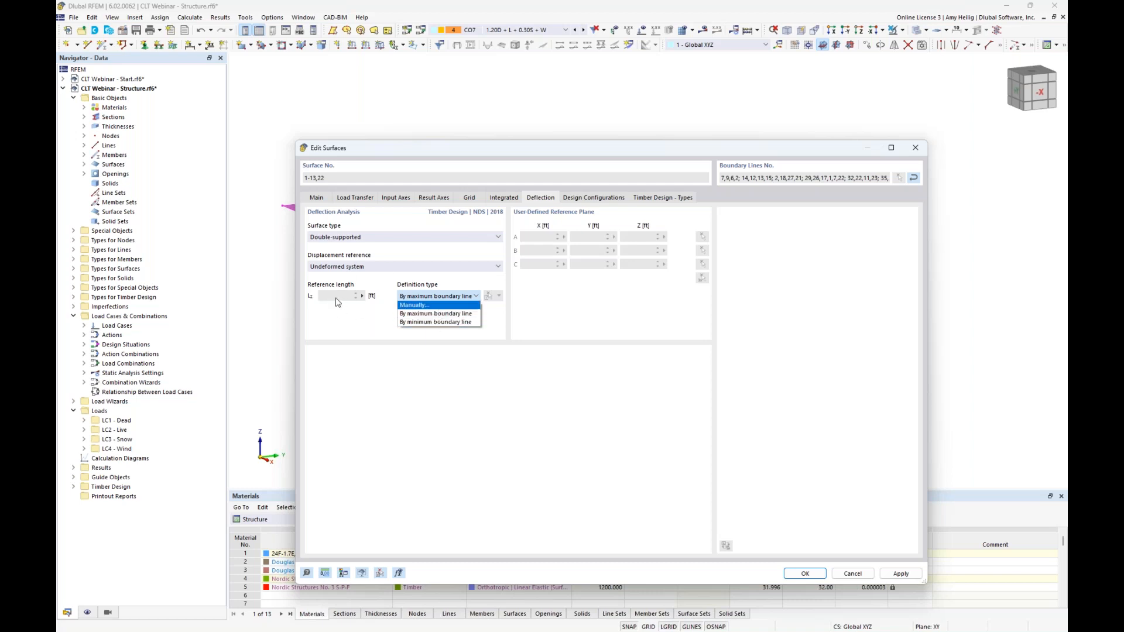
{"action": "left_click", "coordinate": [415, 315]}
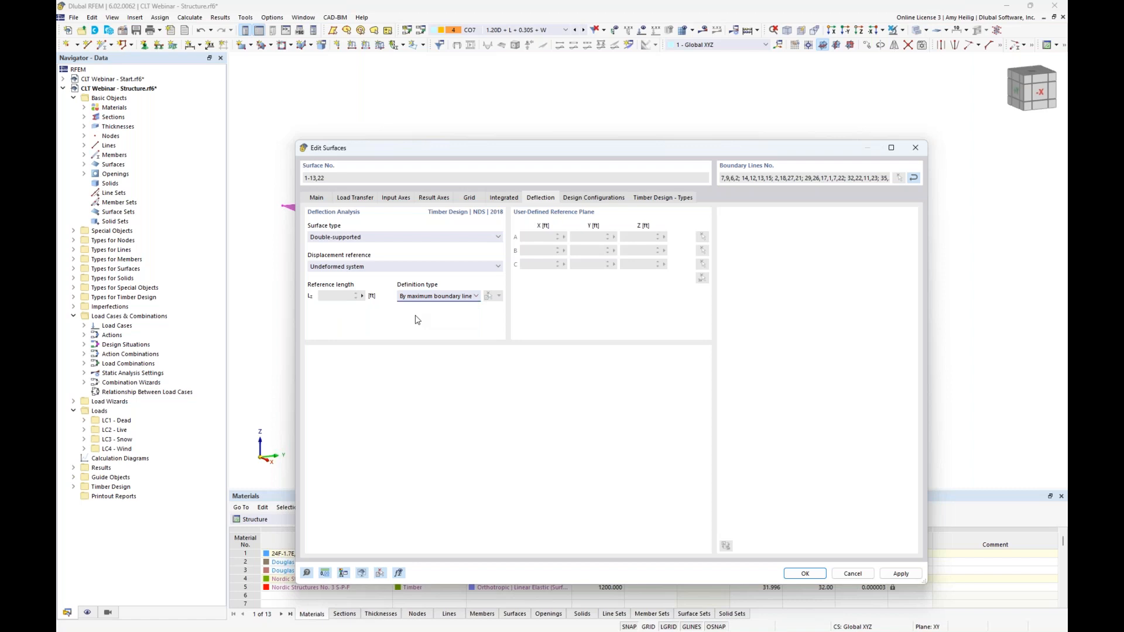
Inspect the surface design parameters in the default strength configuration assigned to the surfaces, including the limit values and conservatism factor
{"action": "left_click", "coordinate": [595, 198]}
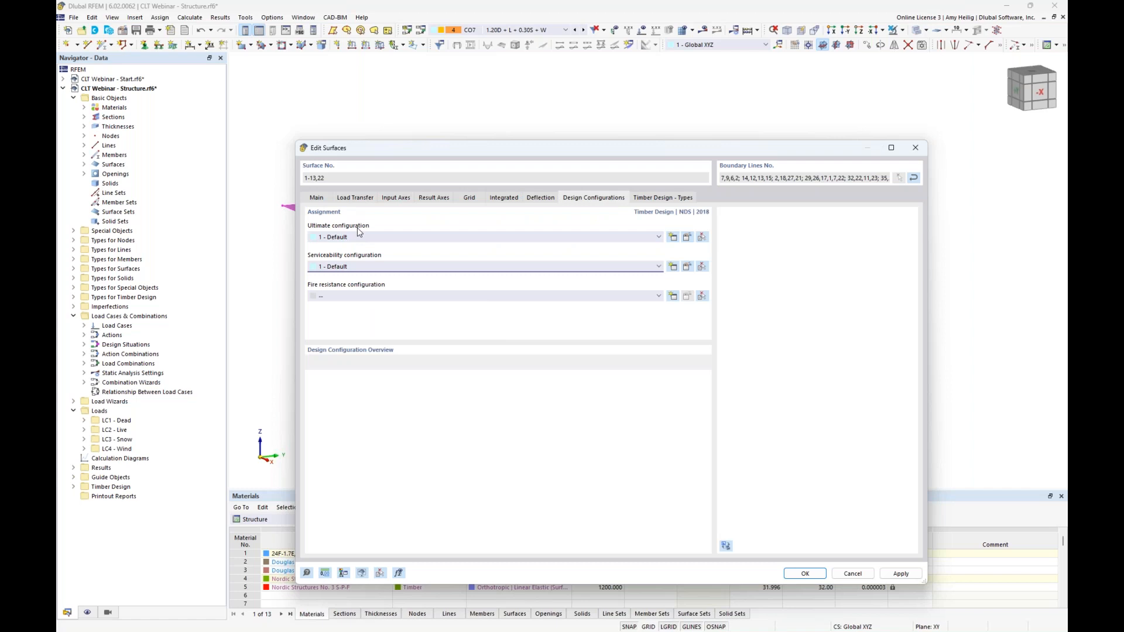
{"action": "left_click", "coordinate": [687, 238]}
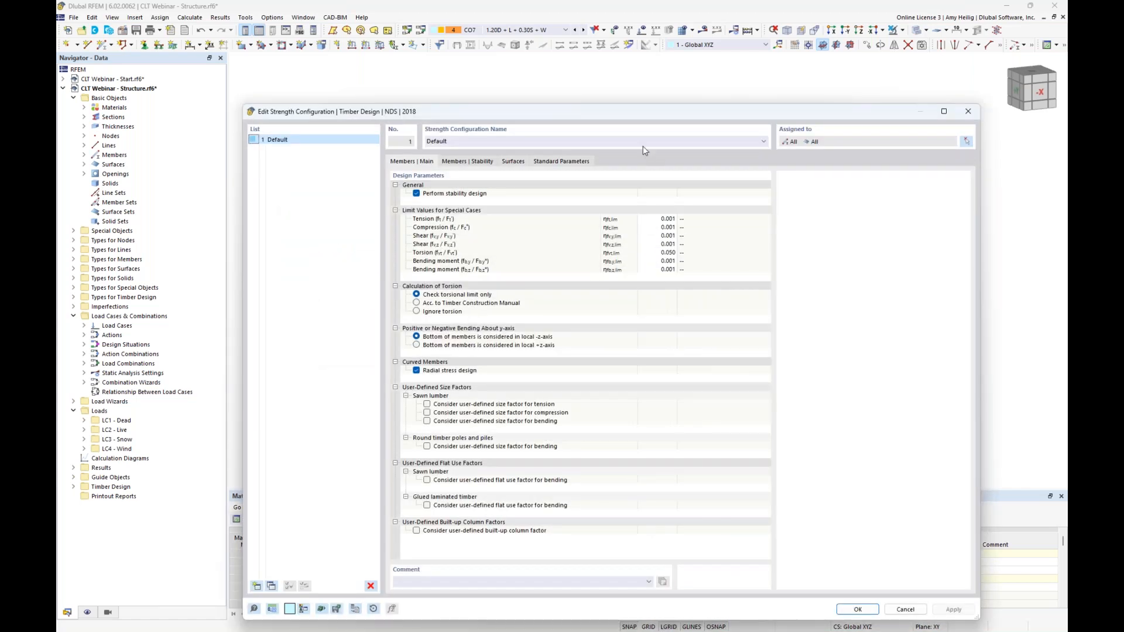
{"action": "left_click_drag", "start_coordinate": [644, 111], "coordinate": [635, 55]}
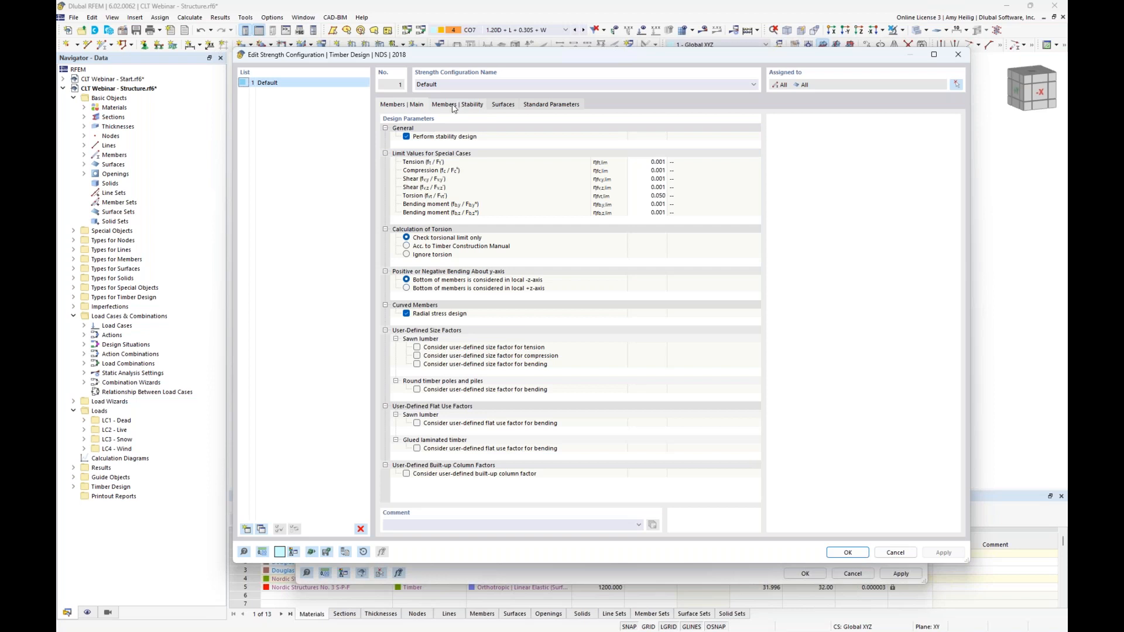
{"action": "left_click", "coordinate": [497, 104]}
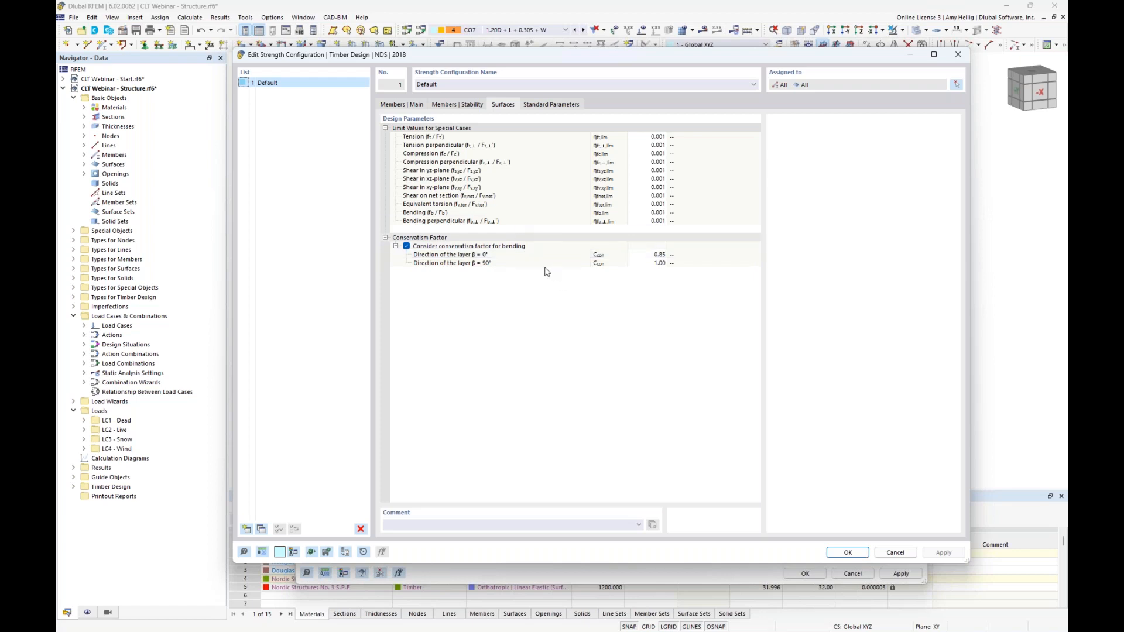
{"action": "left_click", "coordinate": [849, 553]}
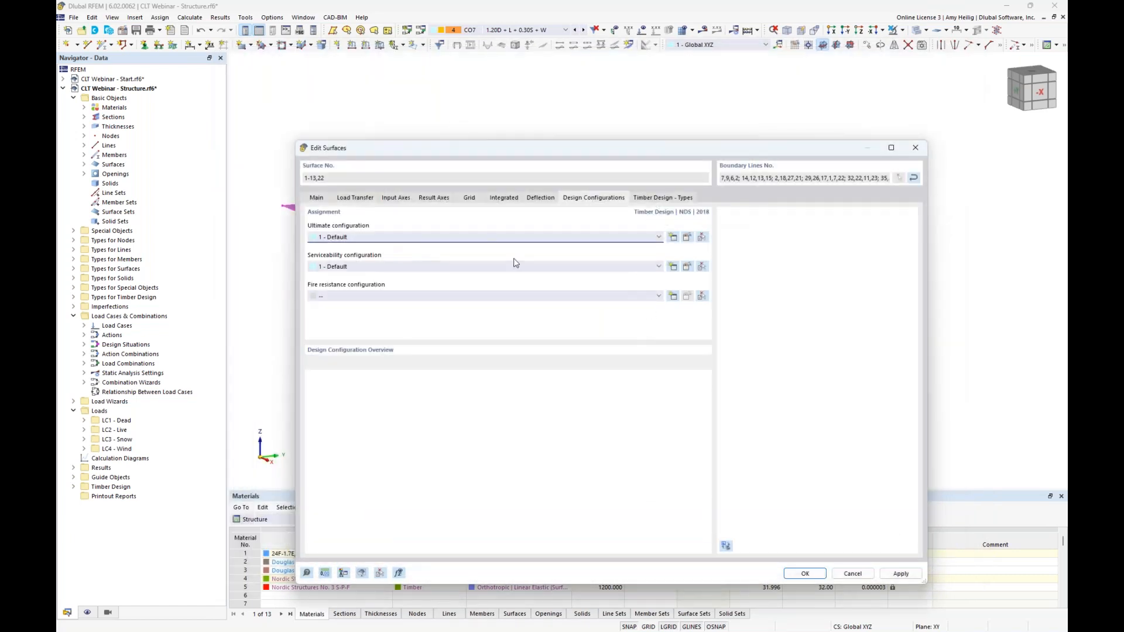
Inspect the deflection limits for members, double-supported surfaces and cantilever surfaces in the default serviceability configuration
{"action": "left_click", "coordinate": [688, 267]}
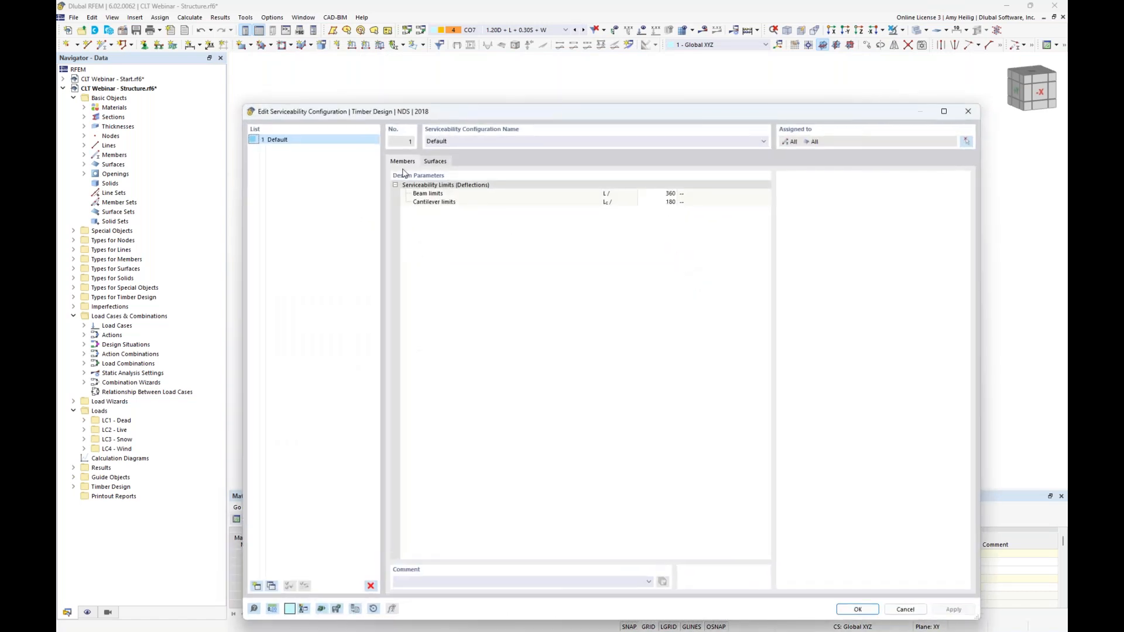
{"action": "left_click", "coordinate": [428, 162]}
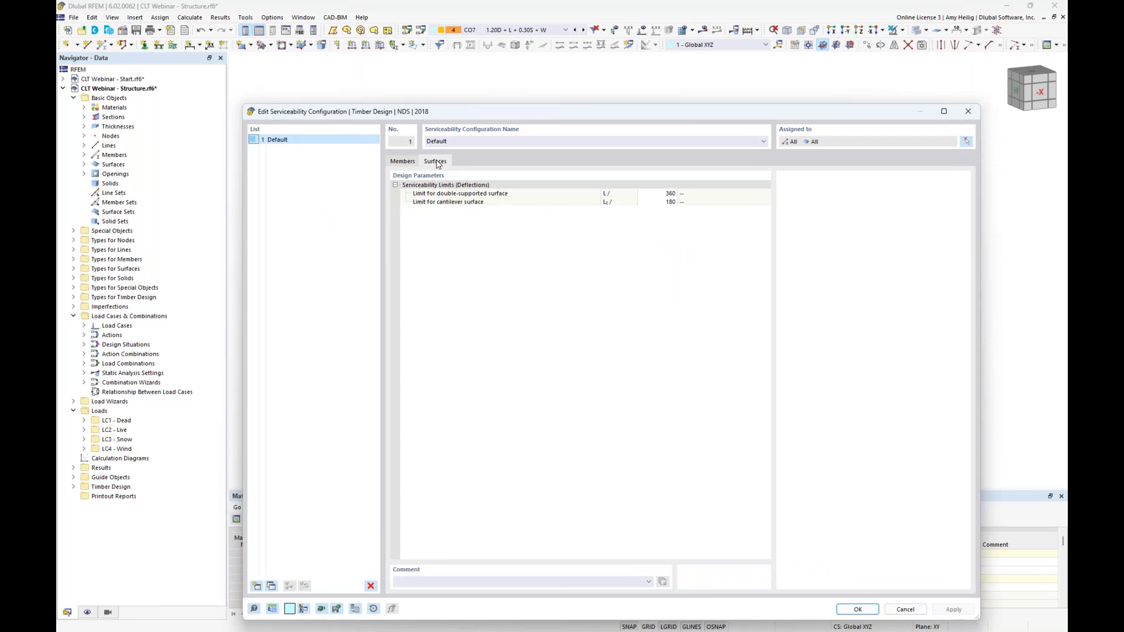
{"action": "left_click", "coordinate": [654, 203]}
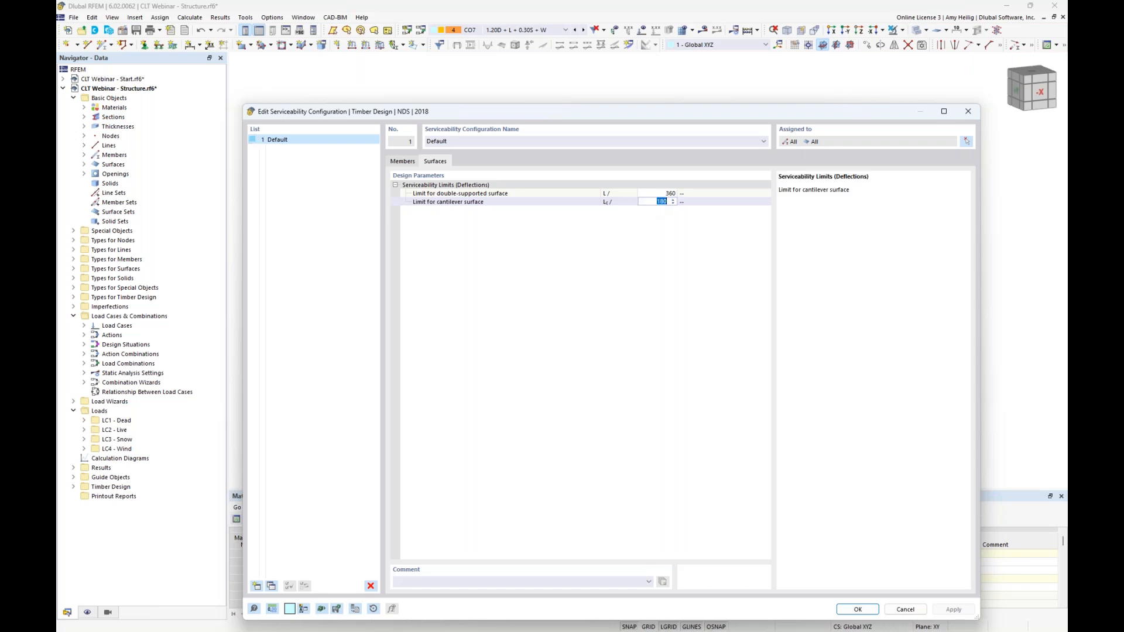
{"action": "key", "text": "Up"}
{"action": "left_click", "coordinate": [660, 219]}
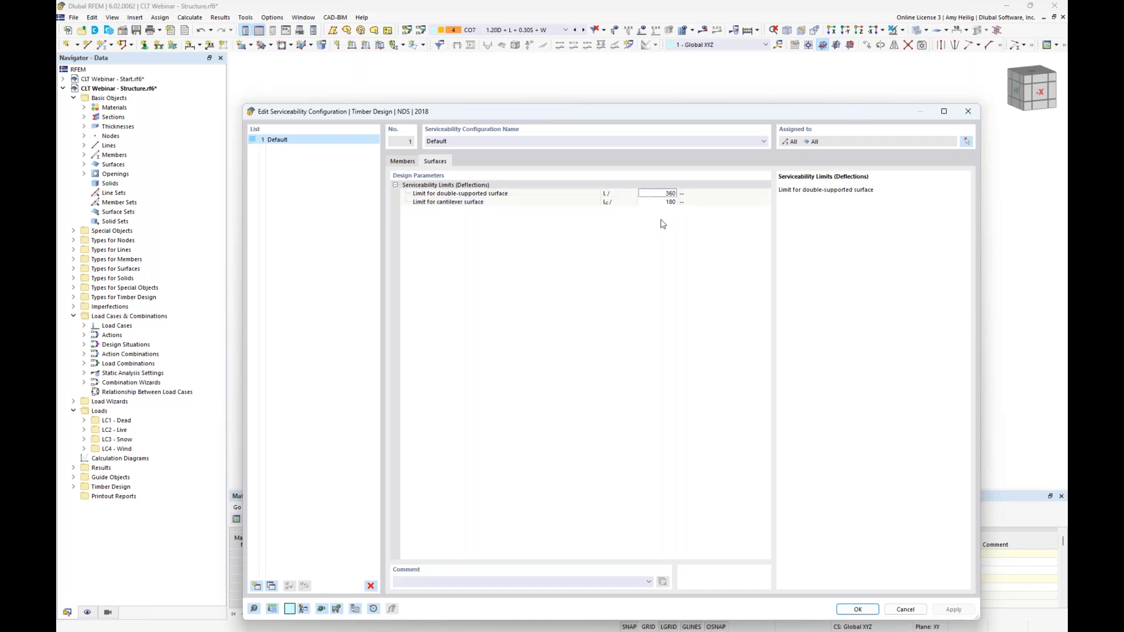
{"action": "left_click", "coordinate": [859, 610]}
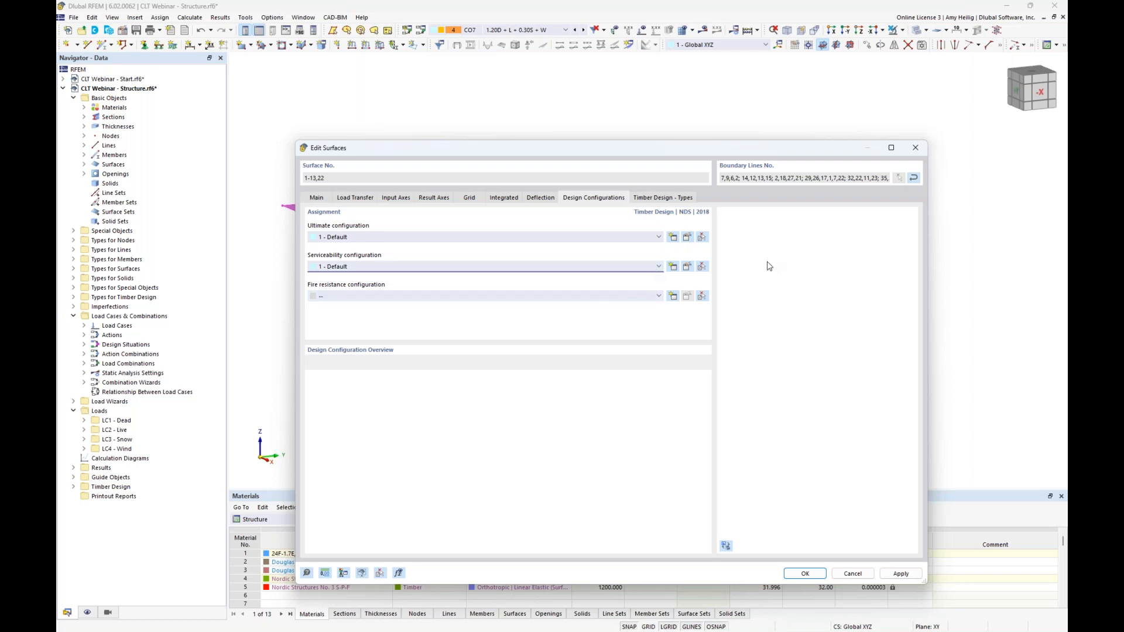
Review the surfaces' service conditions, choosing 1 - Dry for moisture and checking the temperature options, and confirm the surface settings
{"action": "left_click", "coordinate": [665, 199]}
{"action": "left_click", "coordinate": [658, 236]}
{"action": "left_click", "coordinate": [648, 249]}
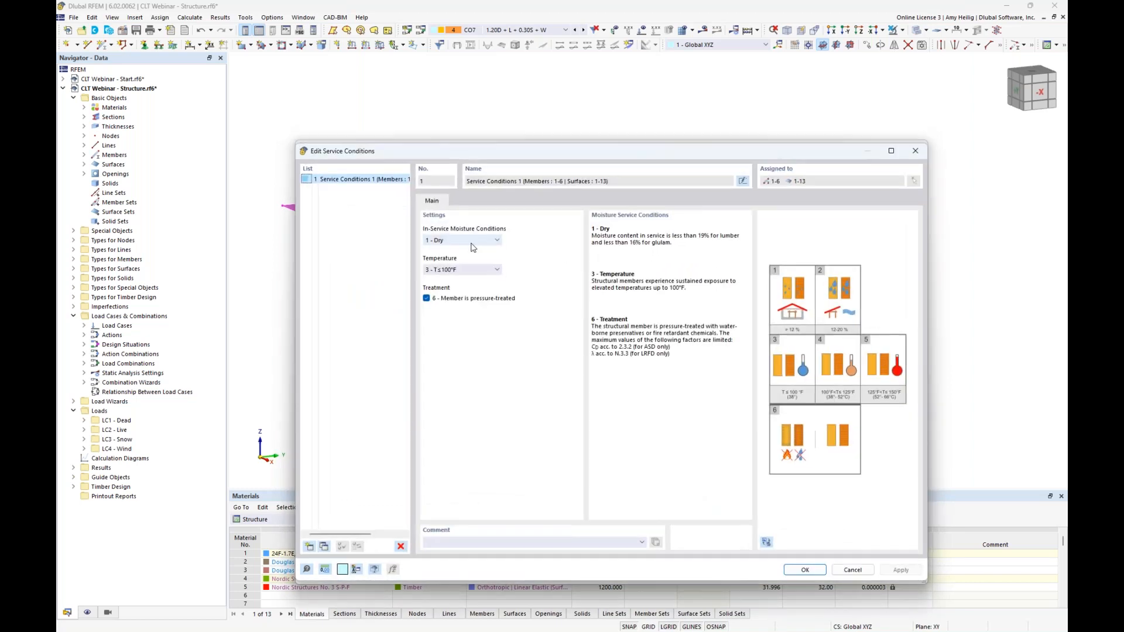
{"action": "left_click", "coordinate": [472, 241]}
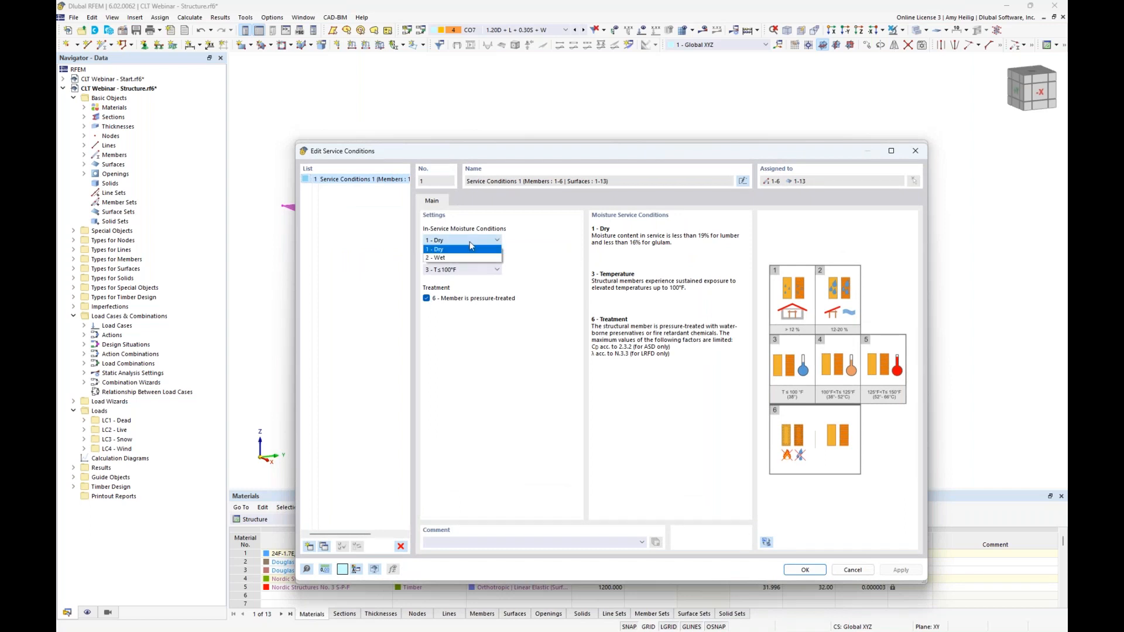
{"action": "left_click", "coordinate": [472, 249]}
{"action": "left_click", "coordinate": [495, 270]}
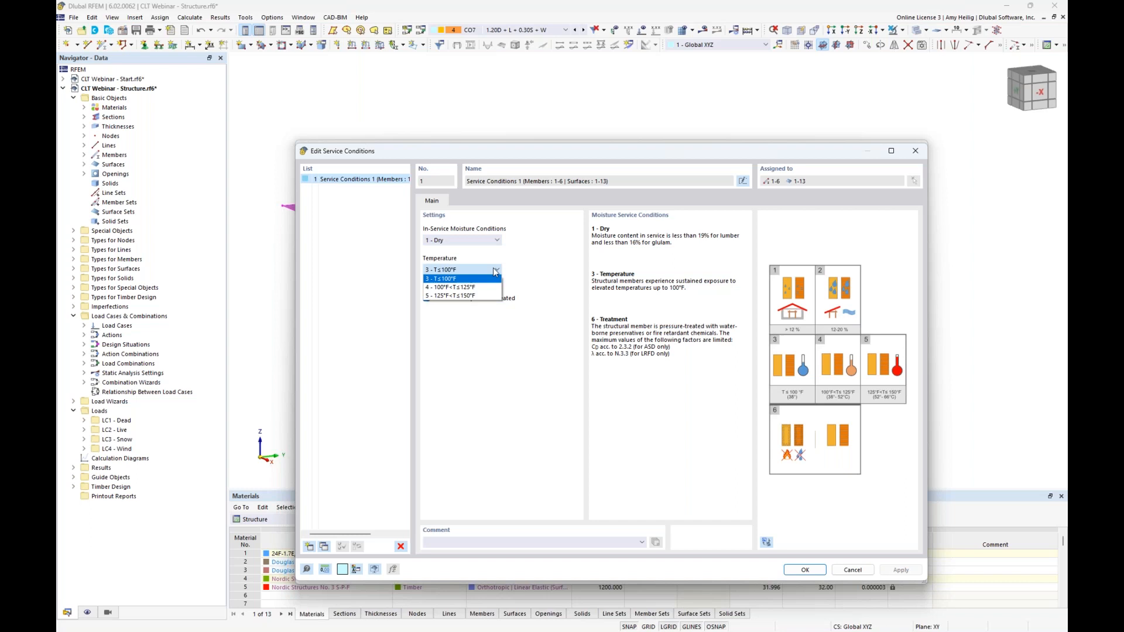
{"action": "left_click", "coordinate": [532, 270]}
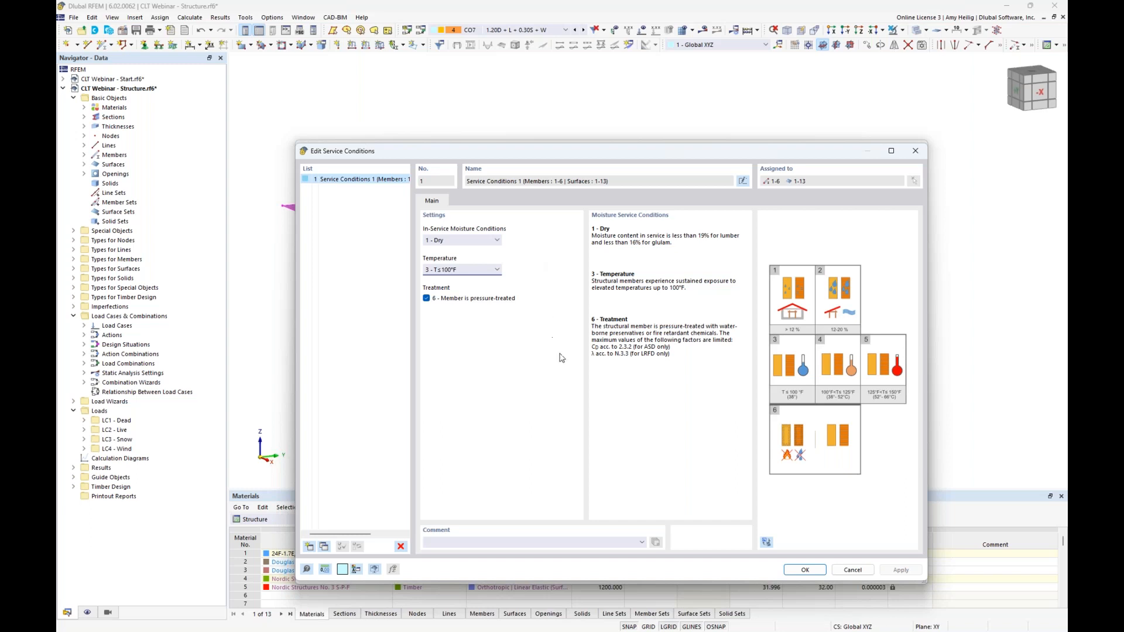
{"action": "left_click", "coordinate": [805, 569]}
{"action": "left_click", "coordinate": [805, 574]}
Clear the selection and check the front column's member properties, including its timber design setting
{"action": "left_click", "coordinate": [646, 442]}
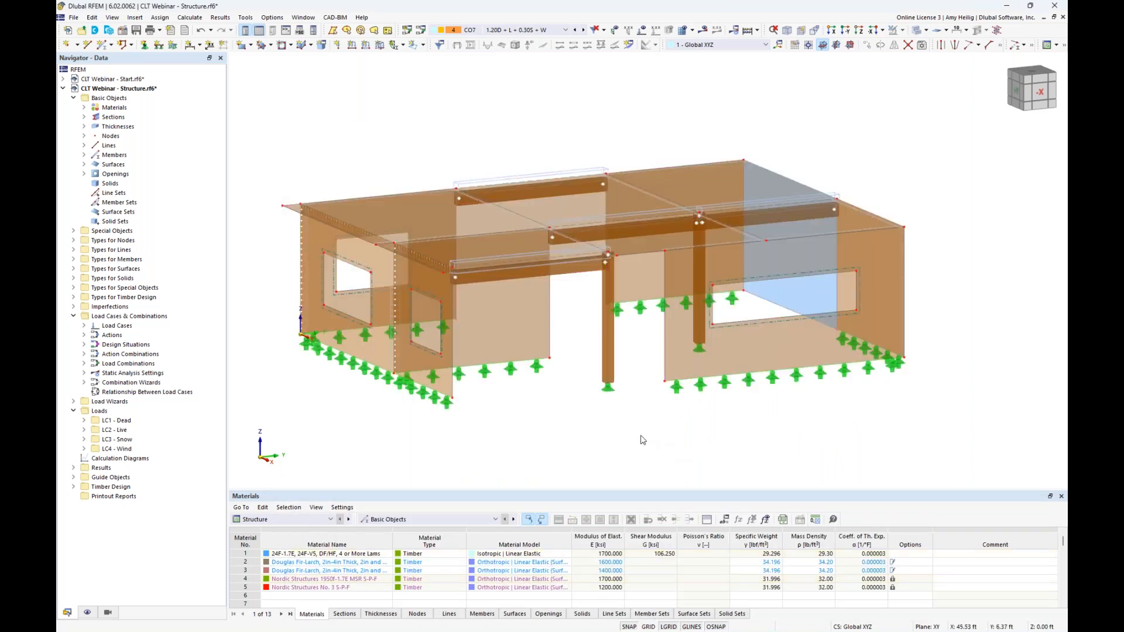
{"action": "double_click", "coordinate": [607, 365]}
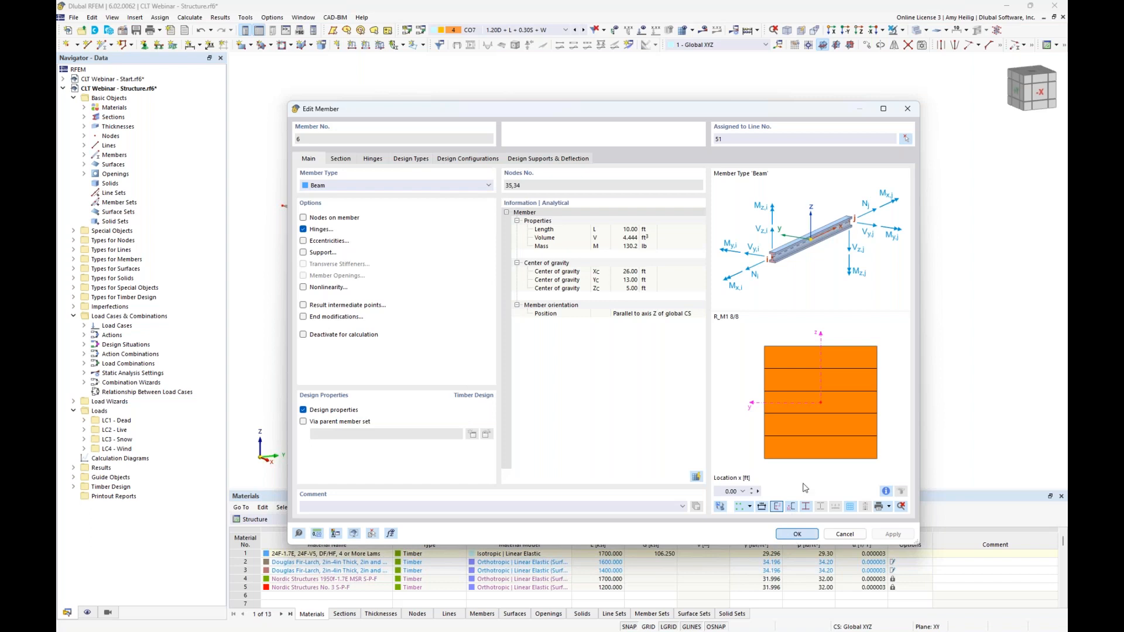
{"action": "key", "text": "Return"}
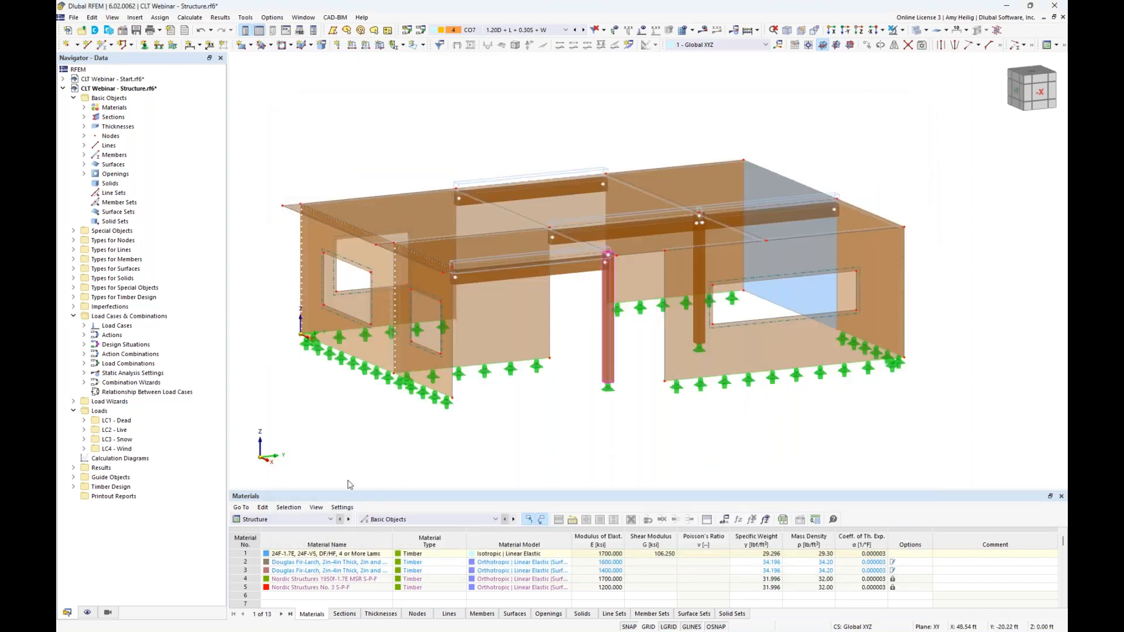
Show the Timber Design input data and check the objects to design and the design situations
{"action": "left_click", "coordinate": [293, 437]}
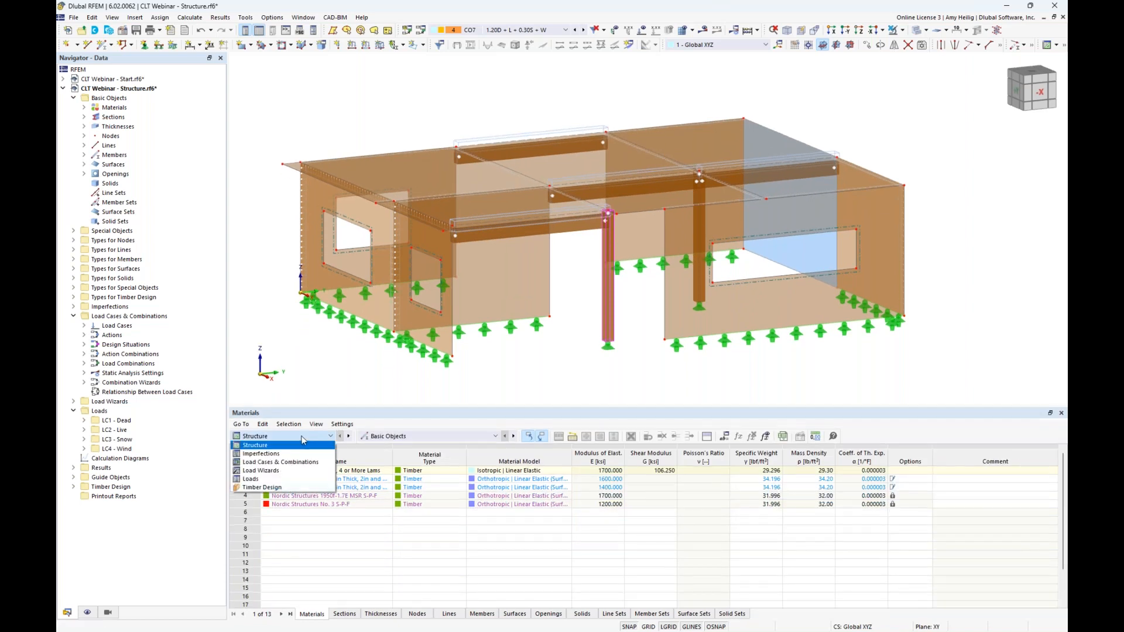
{"action": "left_click", "coordinate": [286, 487]}
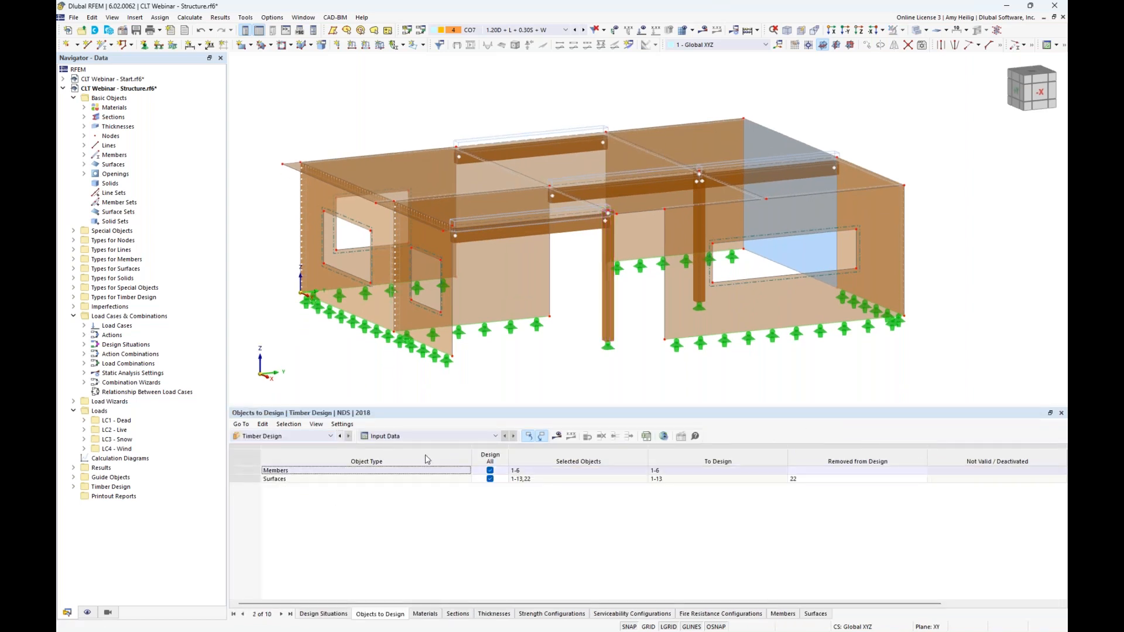
{"action": "left_click", "coordinate": [328, 614]}
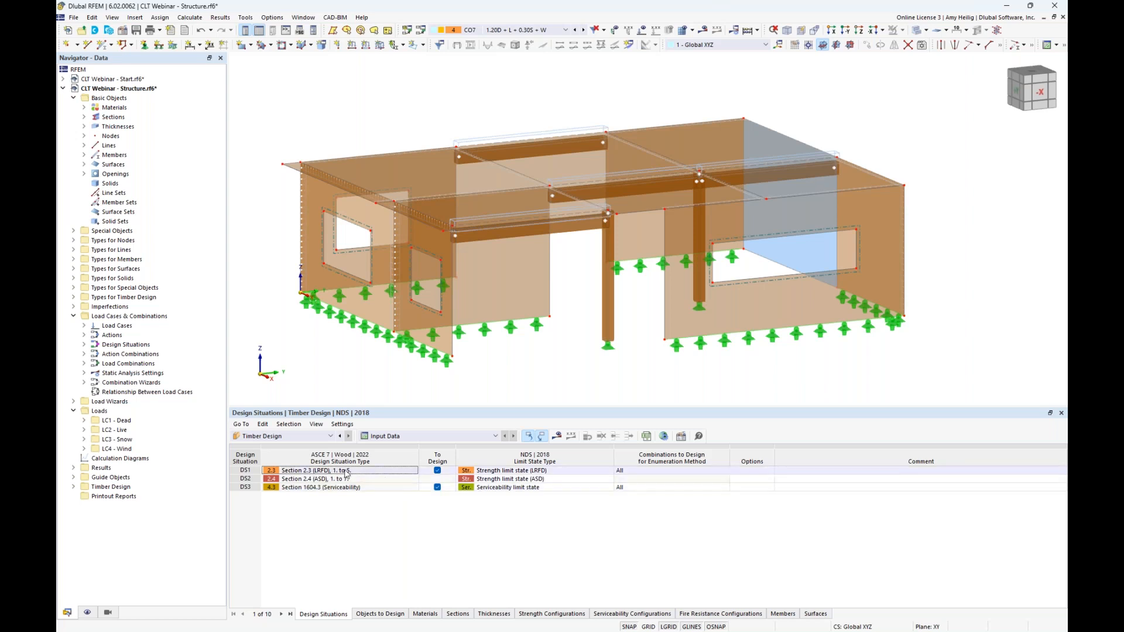
Check the limit state type options for design situations DS1 and DS3, and review the objects to design
{"action": "left_click", "coordinate": [519, 473]}
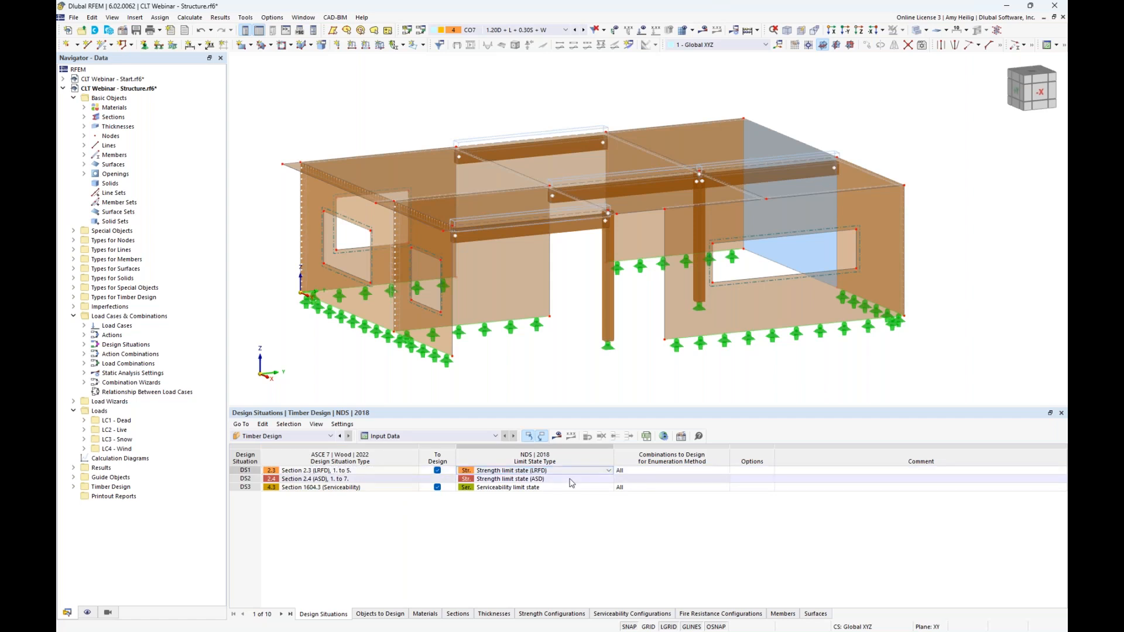
{"action": "left_click", "coordinate": [609, 471]}
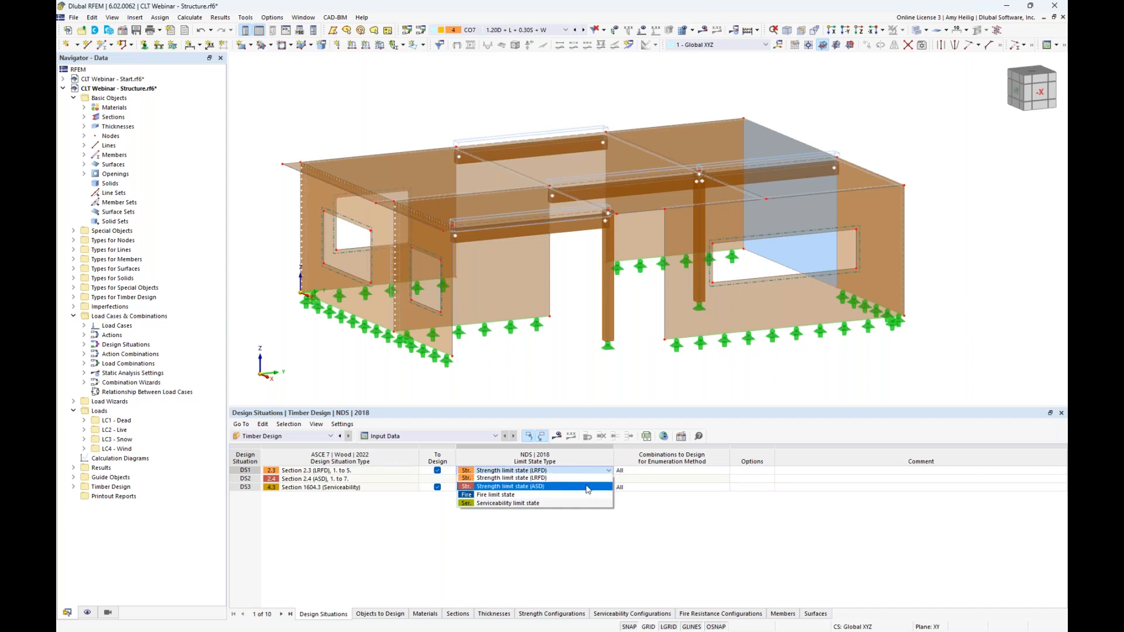
{"action": "left_click", "coordinate": [672, 518]}
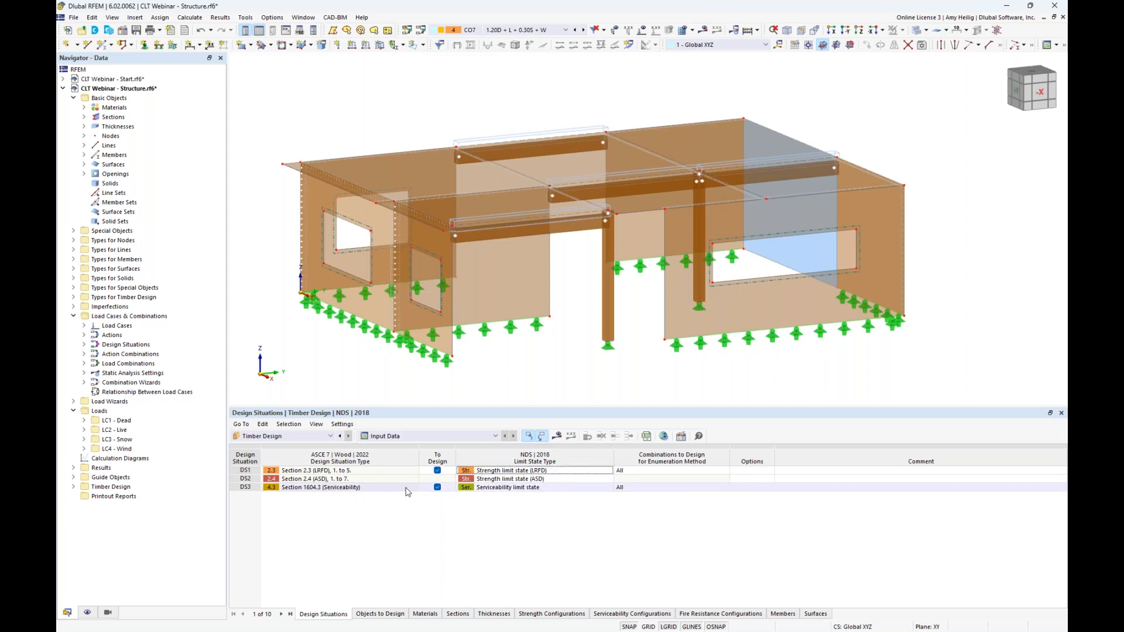
{"action": "left_click", "coordinate": [528, 489]}
{"action": "left_click", "coordinate": [586, 489]}
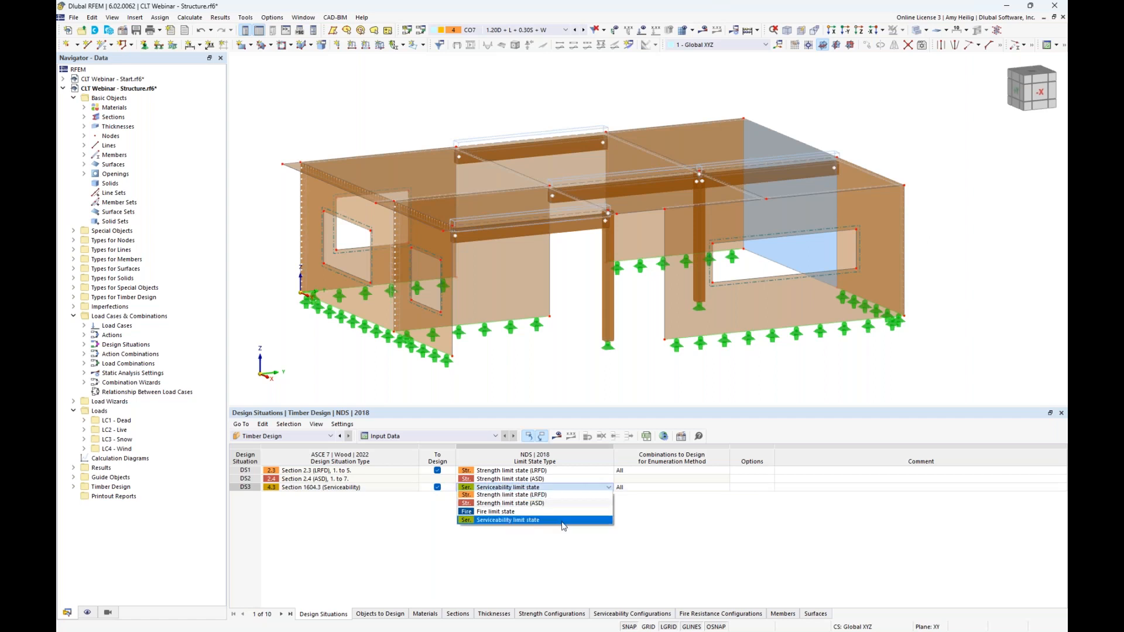
{"action": "left_click", "coordinate": [432, 528]}
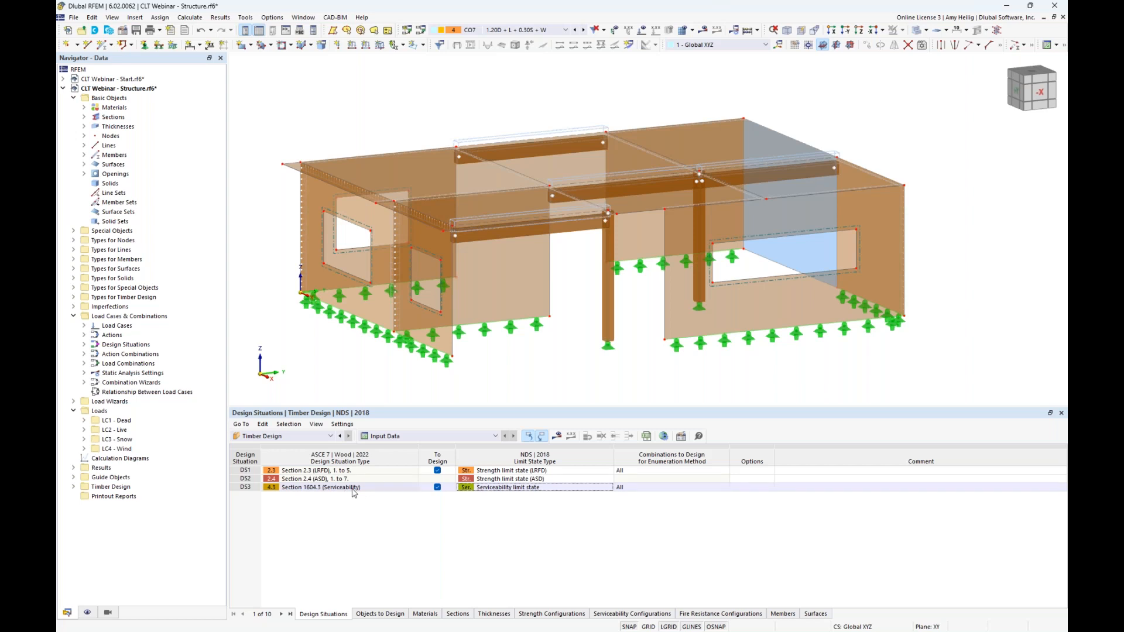
{"action": "left_click", "coordinate": [388, 614]}
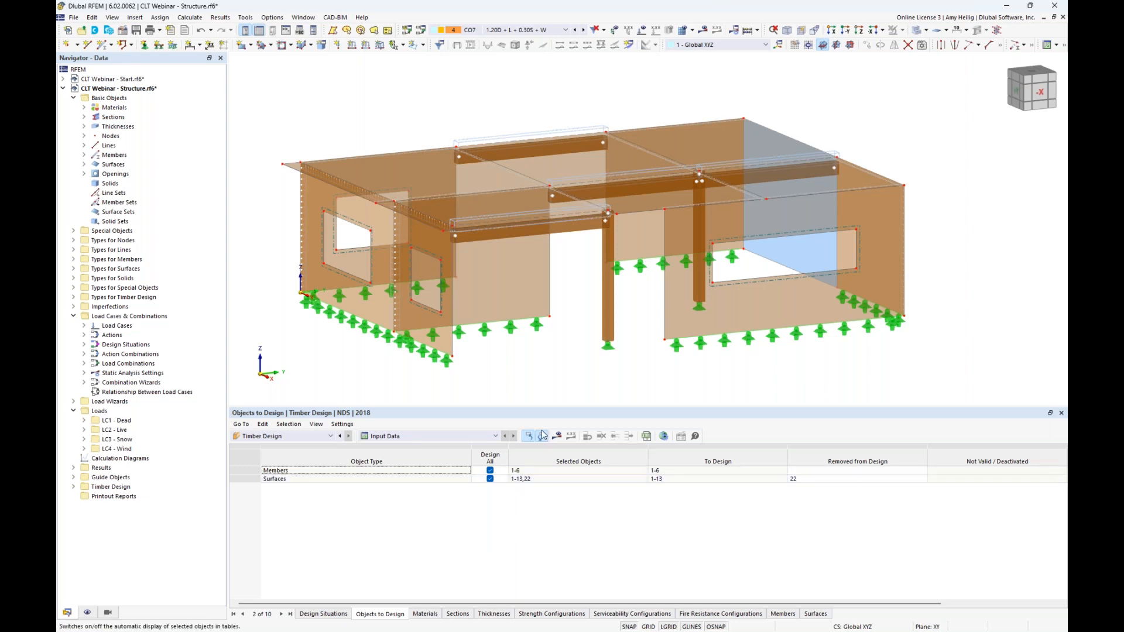
{"action": "left_click", "coordinate": [325, 613]}
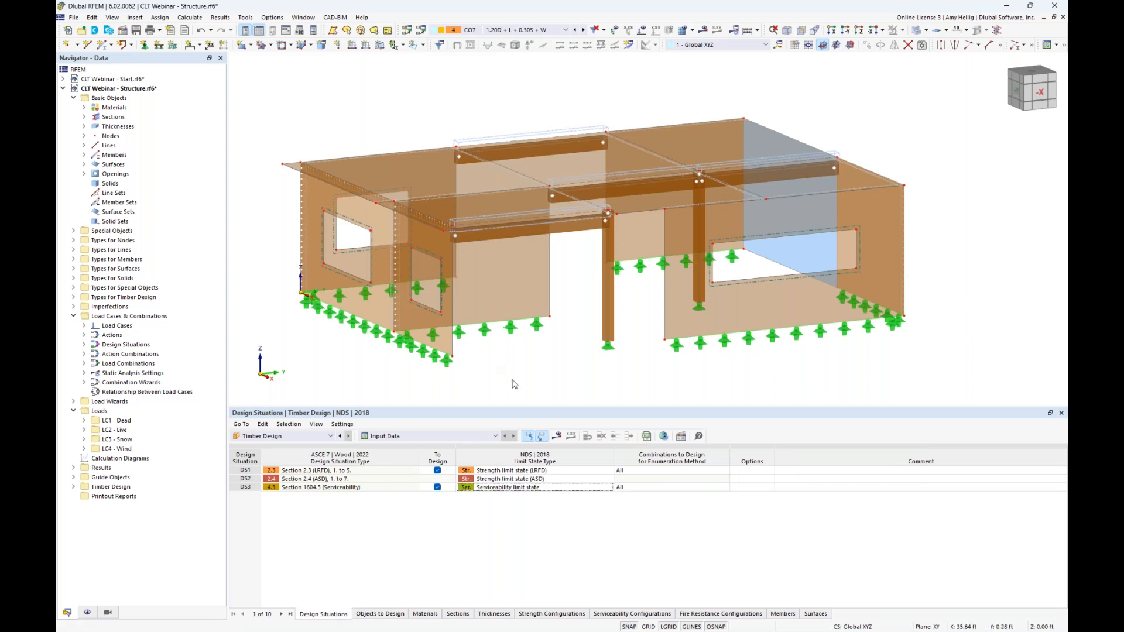
Shrink the table area to enlarge the model view, then check the general mesh settings and apply them
{"action": "left_click_drag", "start_coordinate": [513, 413], "coordinate": [514, 463]}
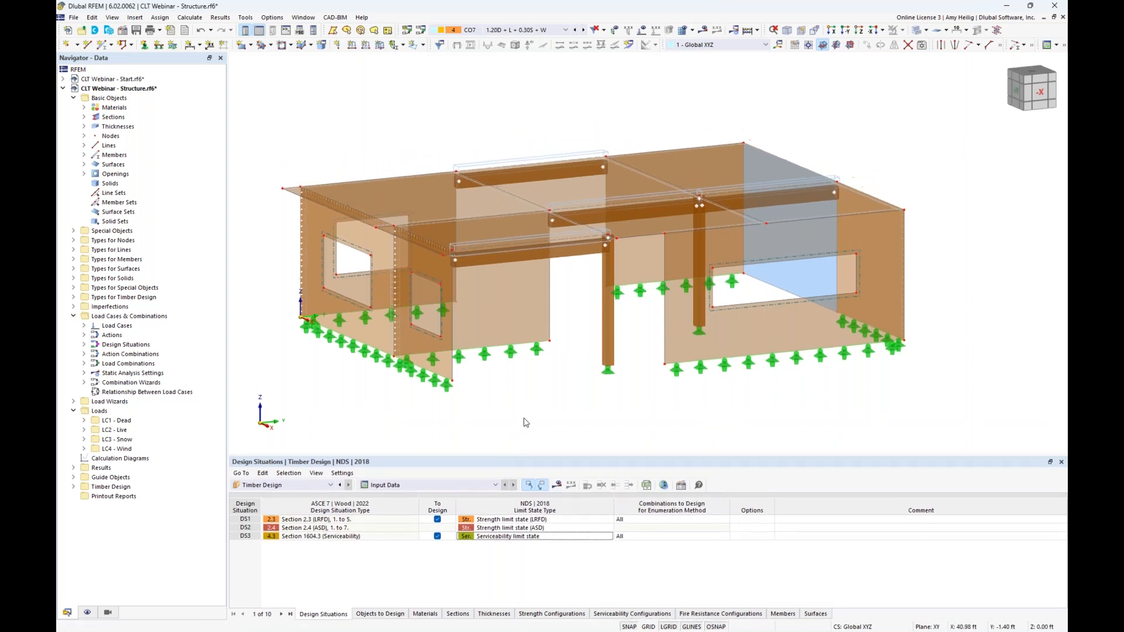
{"action": "scroll", "coordinate": [534, 404], "scroll_direction": "down", "scroll_amount": 1}
{"action": "middle_click_drag", "start_coordinate": [534, 403], "coordinate": [540, 361]}
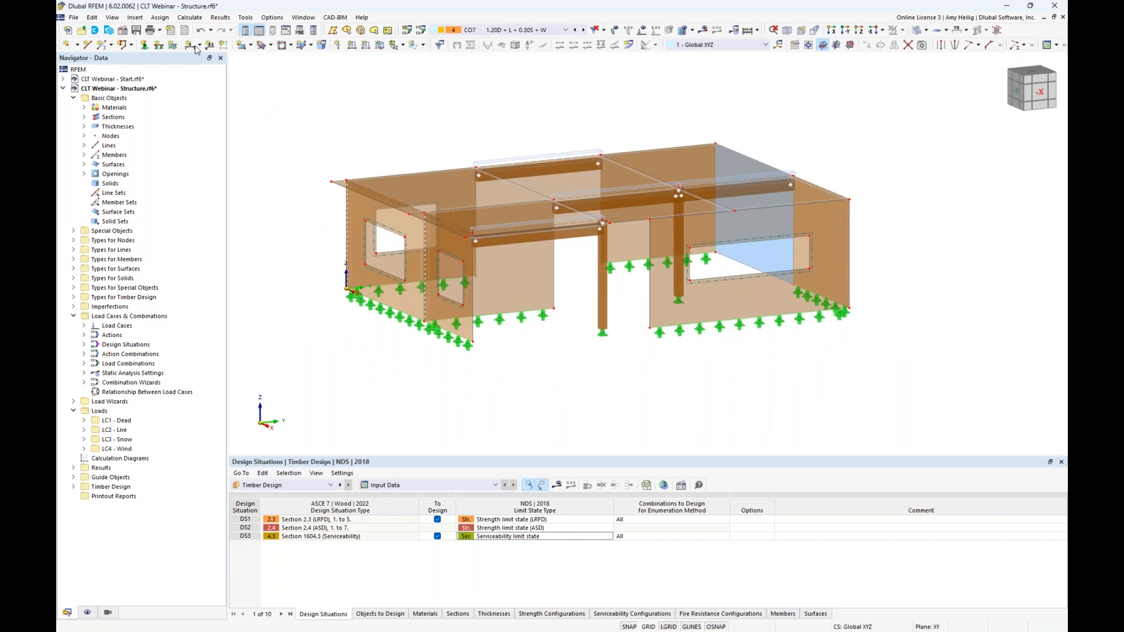
{"action": "left_click", "coordinate": [191, 17]}
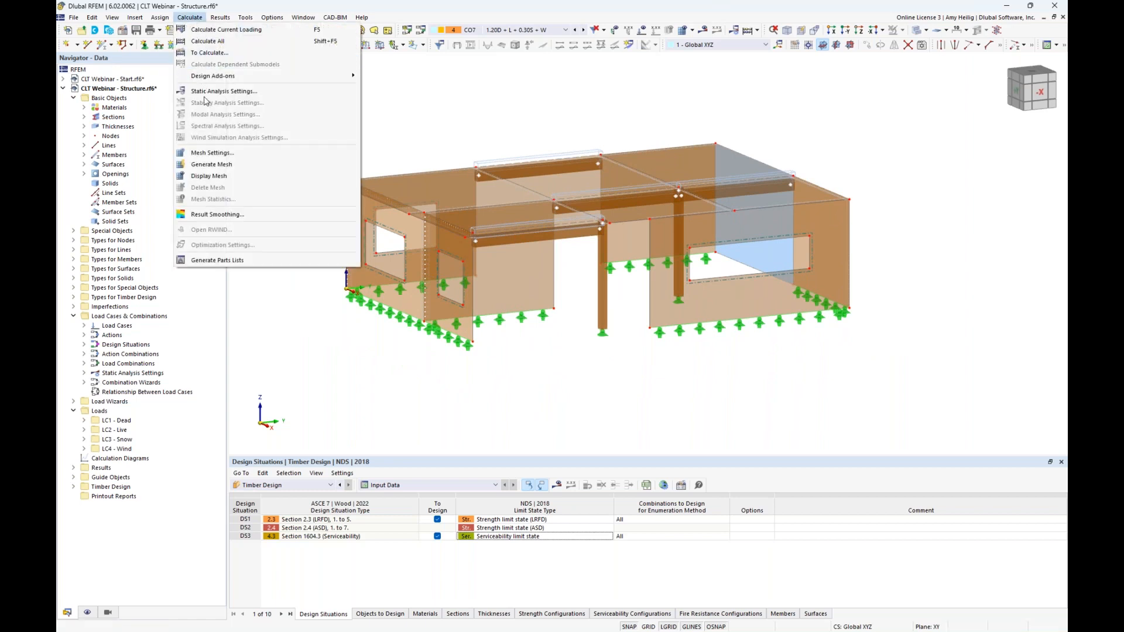
{"action": "left_click", "coordinate": [212, 154]}
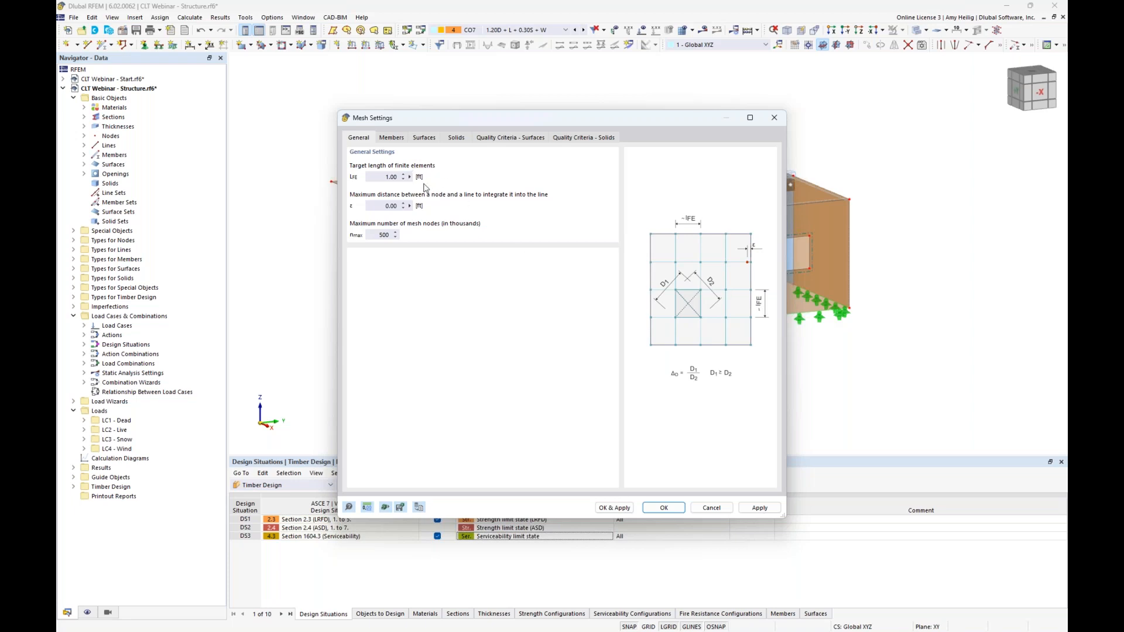
{"action": "left_click", "coordinate": [615, 509]}
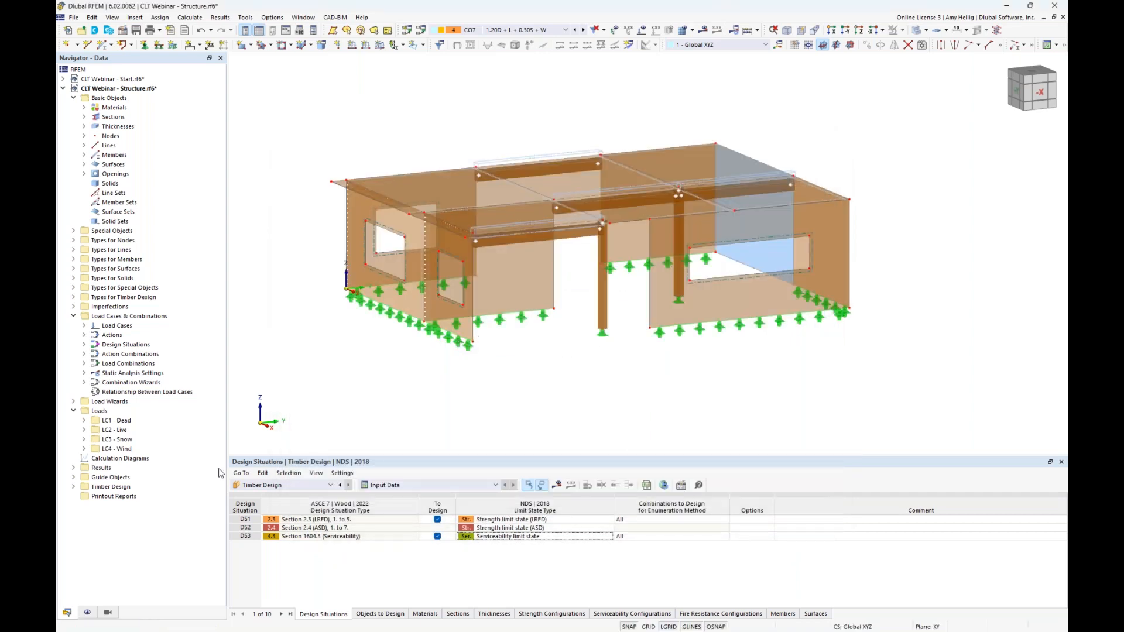
Display the finite element mesh with the model in wireframe and inspect it around the front column and the small wall opening
{"action": "left_click", "coordinate": [86, 613]}
{"action": "scroll", "coordinate": [117, 508], "scroll_direction": "down", "scroll_amount": 6}
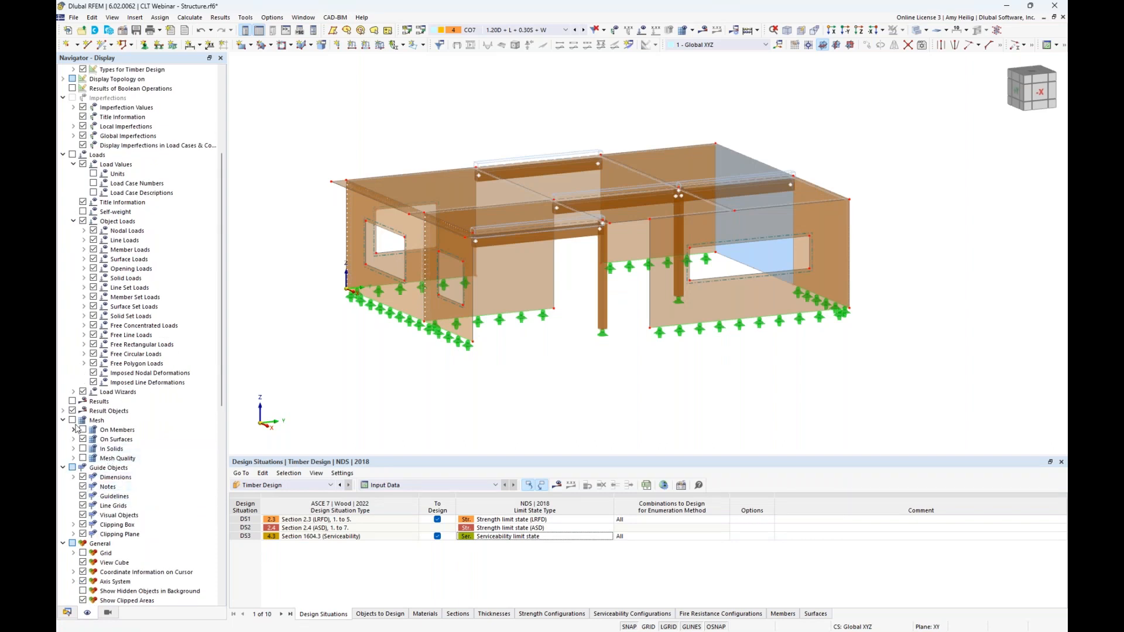
{"action": "left_click", "coordinate": [72, 420]}
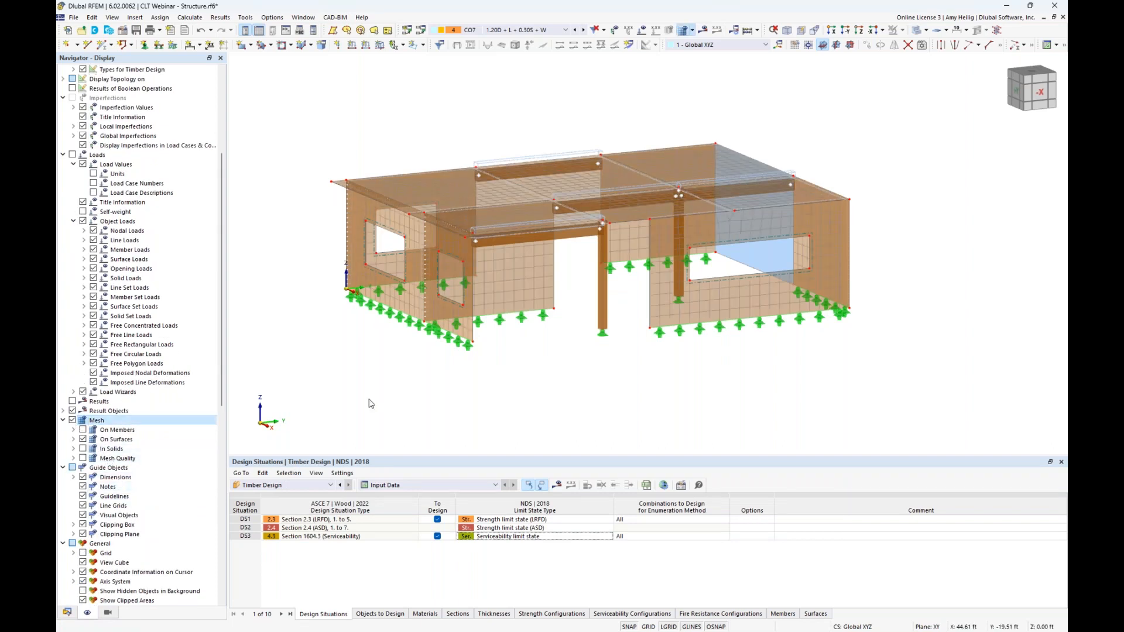
{"action": "left_click", "coordinate": [917, 31]}
{"action": "middle_click_drag", "start_coordinate": [576, 342], "coordinate": [600, 332], "text": "ctrl"}
{"action": "scroll", "coordinate": [599, 329], "scroll_direction": "up", "scroll_amount": 2}
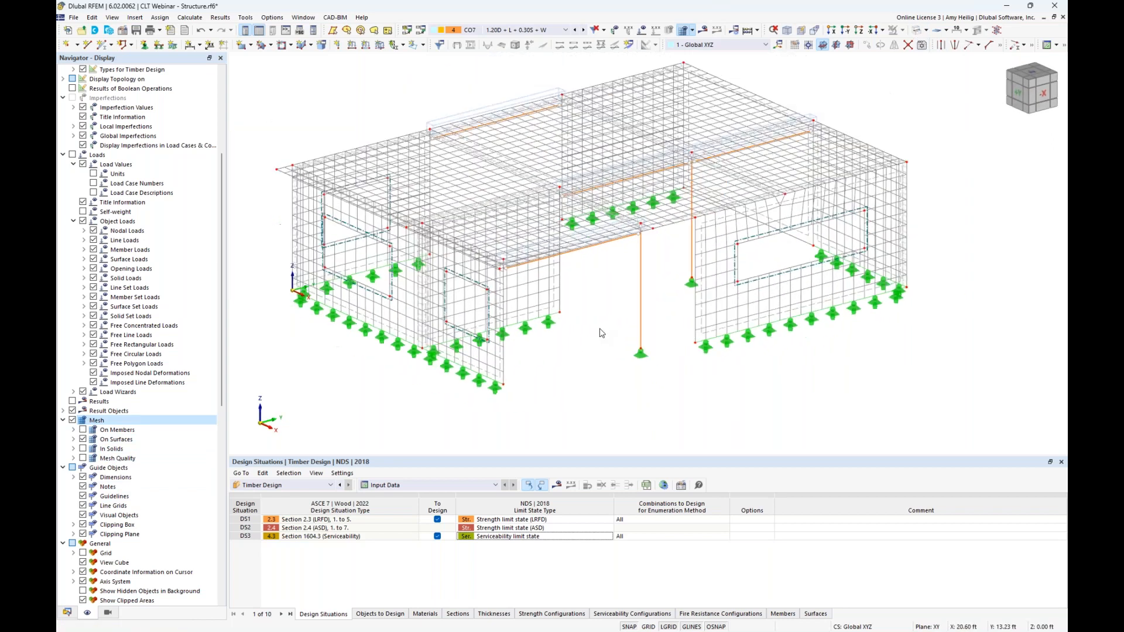
{"action": "scroll", "coordinate": [610, 351], "scroll_direction": "down", "scroll_amount": 2}
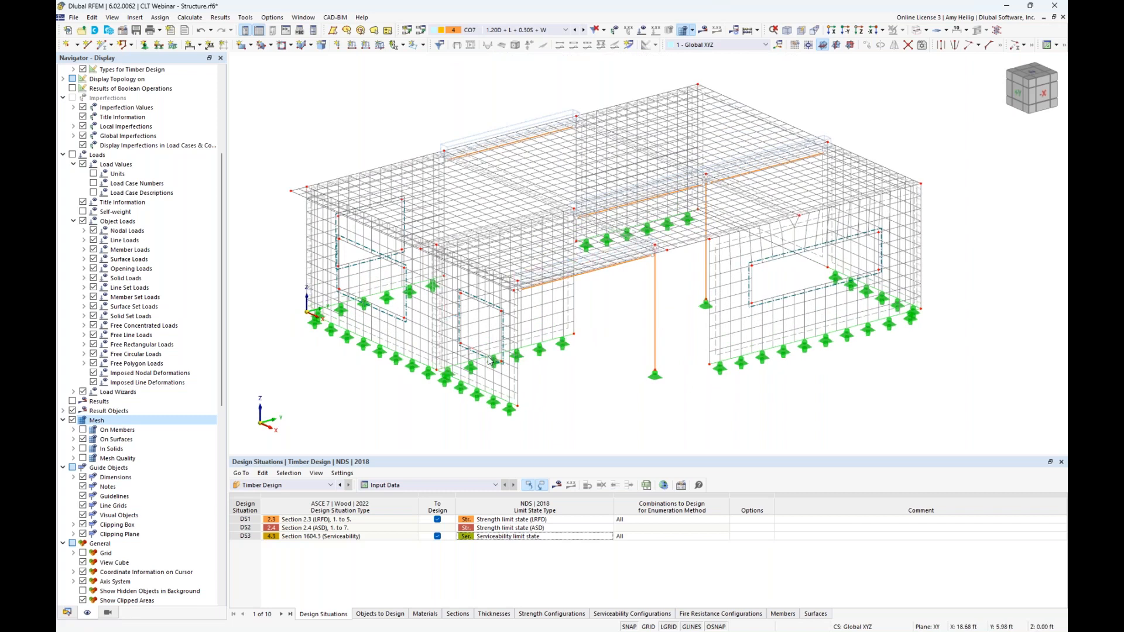
{"action": "scroll", "coordinate": [464, 335], "scroll_direction": "up", "scroll_amount": 1}
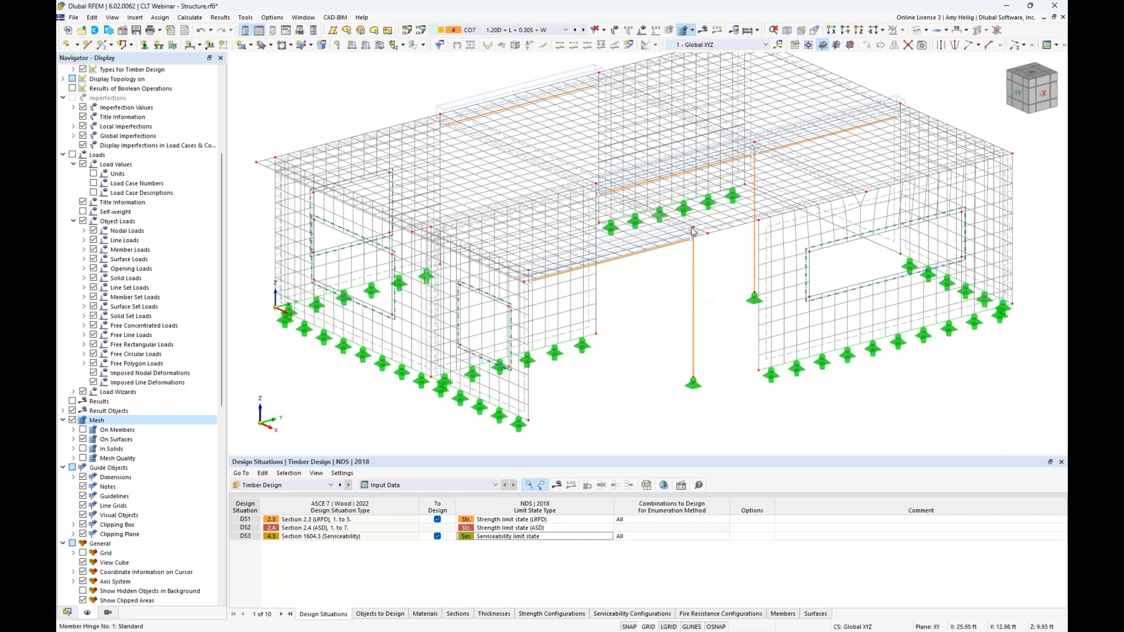
{"action": "mouse_move", "coordinate": [693, 231]}
{"action": "scroll", "coordinate": [507, 345], "scroll_direction": "up", "scroll_amount": 3}
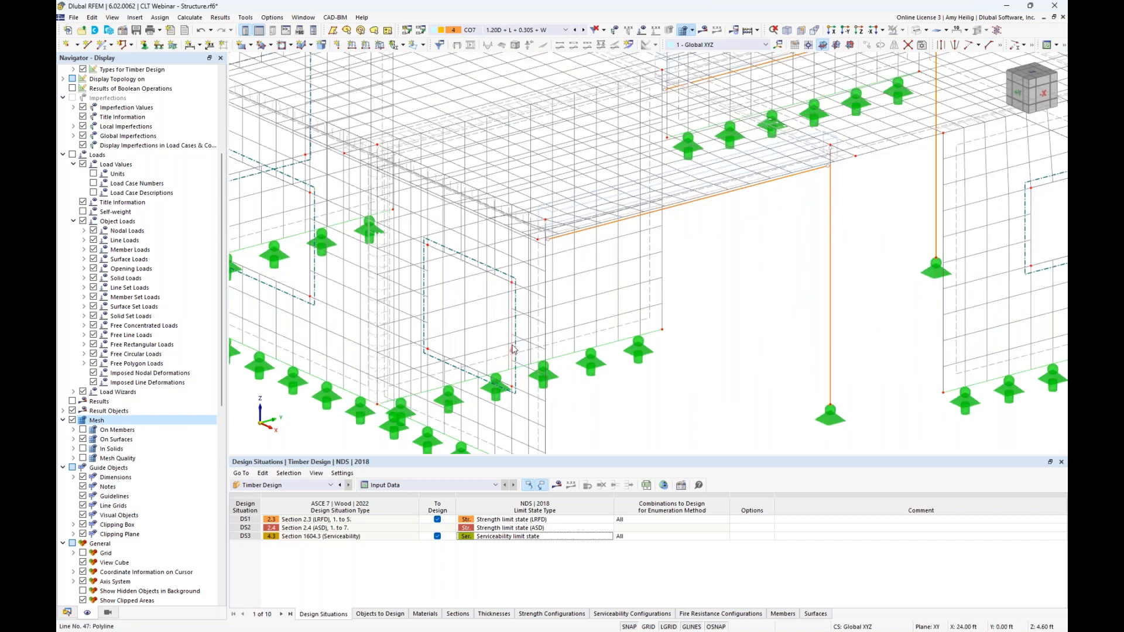
{"action": "mouse_move", "coordinate": [513, 349]}
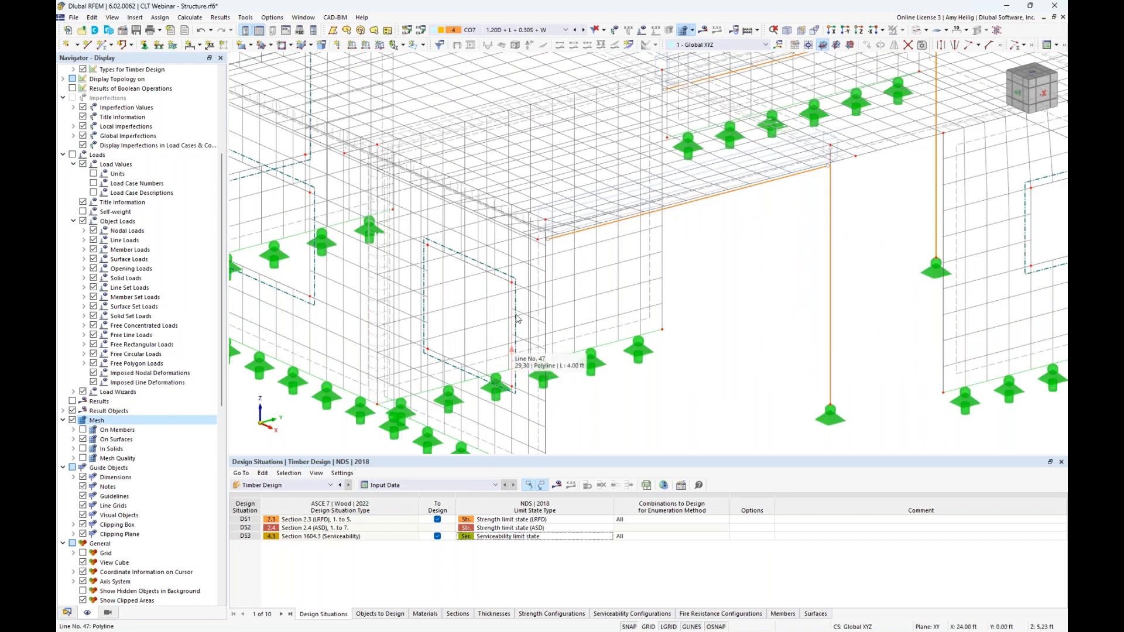
{"action": "scroll", "coordinate": [654, 301], "scroll_direction": "down", "scroll_amount": 5}
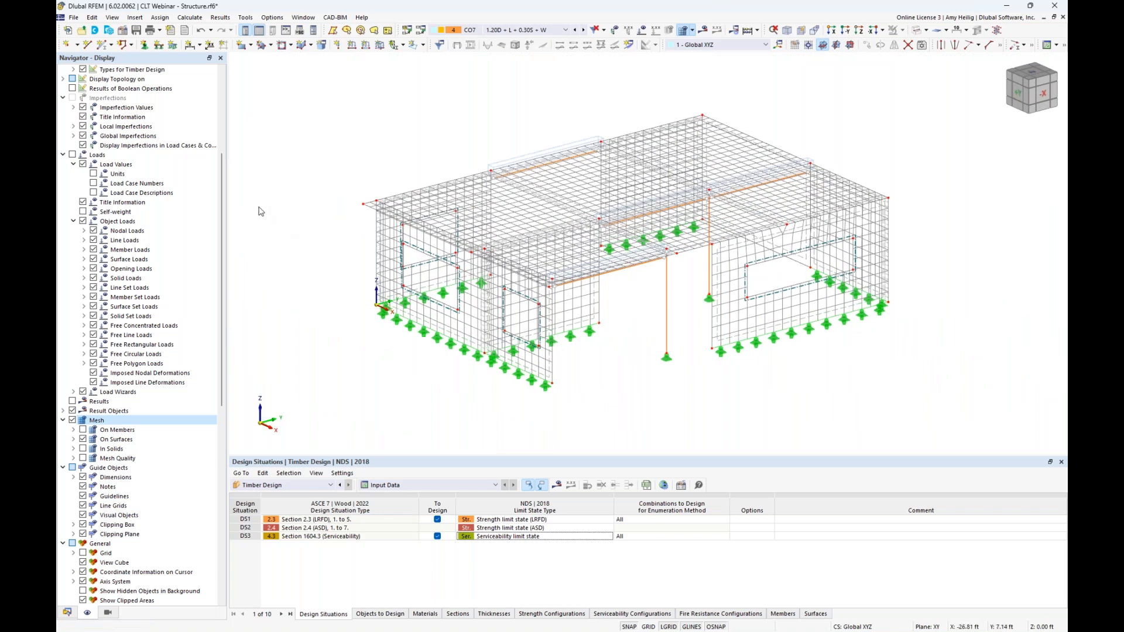
Hide the mesh and return the model to transparent solid rendering
{"action": "left_click", "coordinate": [72, 420]}
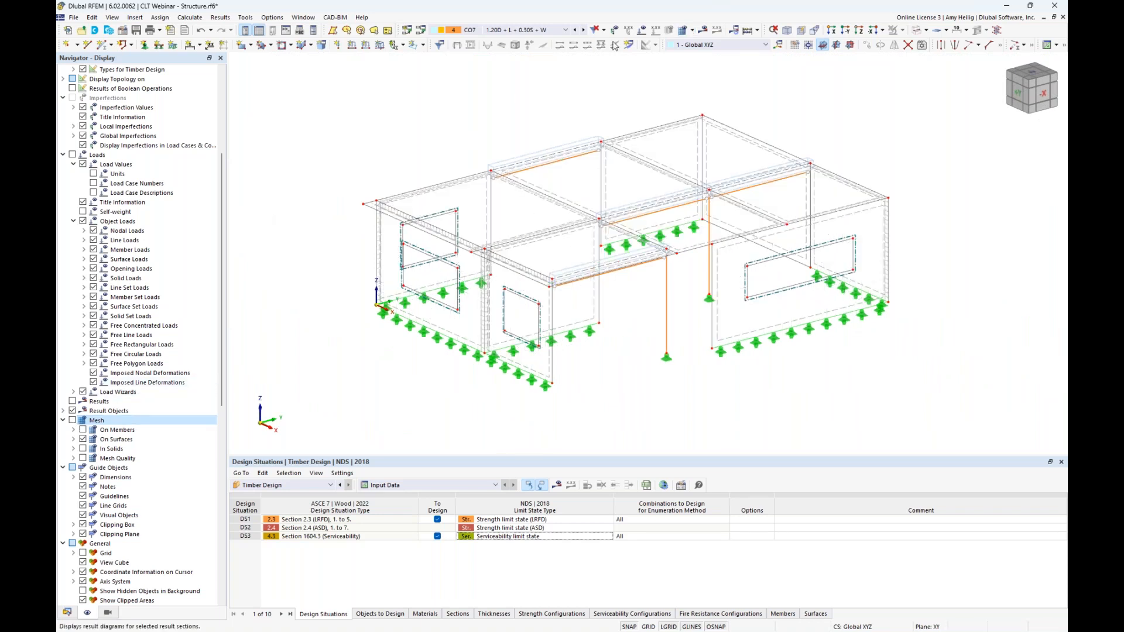
{"action": "left_click", "coordinate": [927, 31]}
{"action": "left_click", "coordinate": [944, 55]}
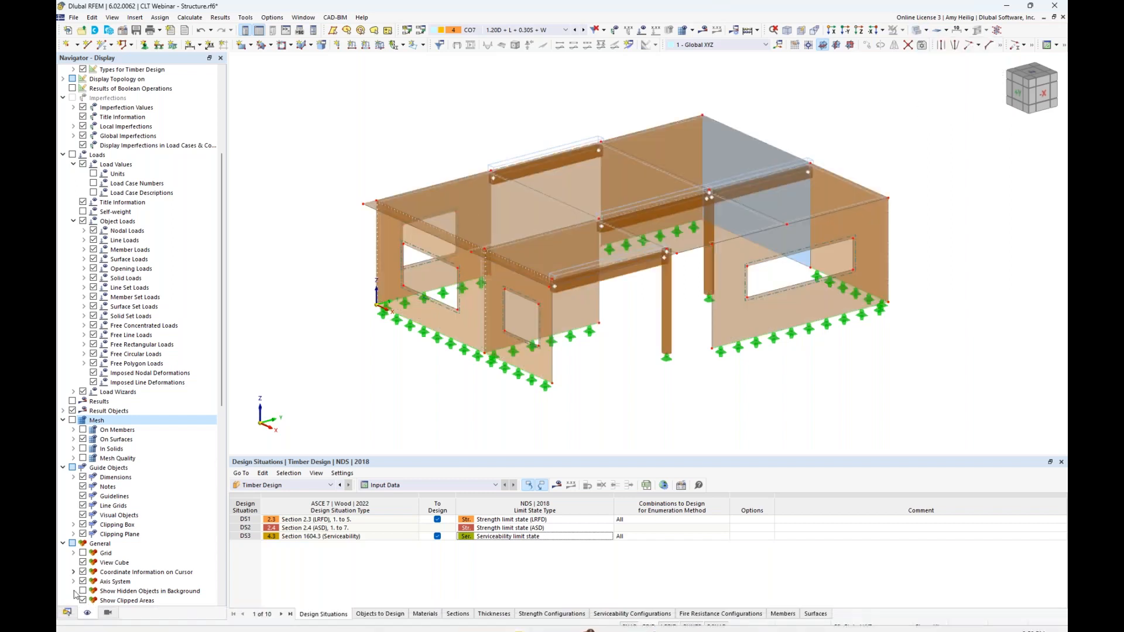
Show the model data tree again and calculate all load cases, load combinations and the timber design
{"action": "left_click", "coordinate": [68, 613]}
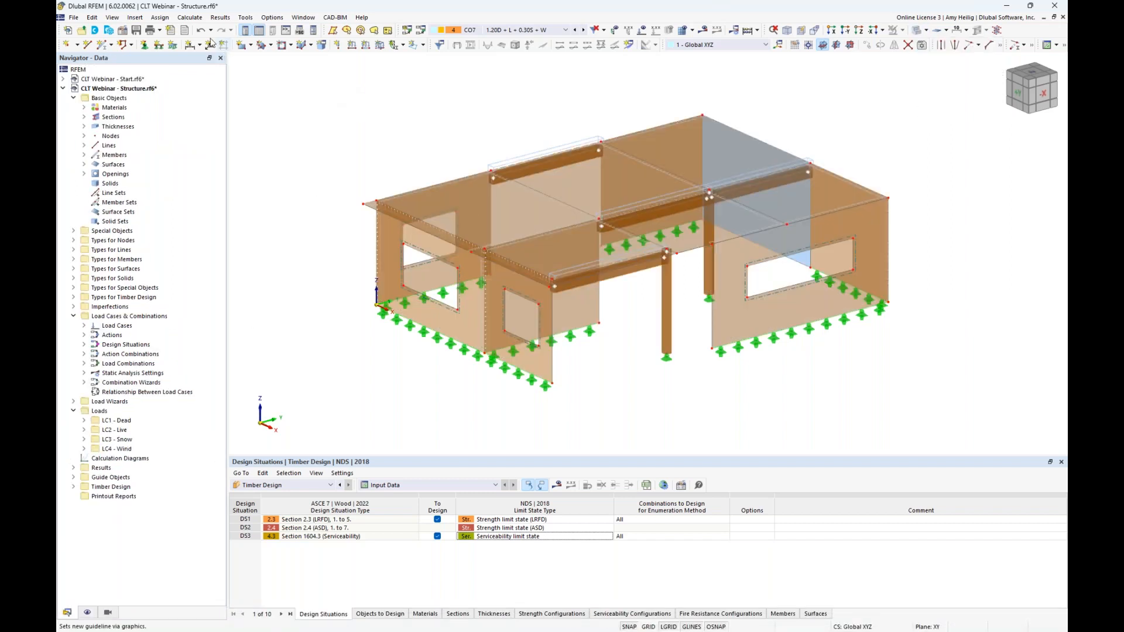
{"action": "left_click", "coordinate": [190, 17]}
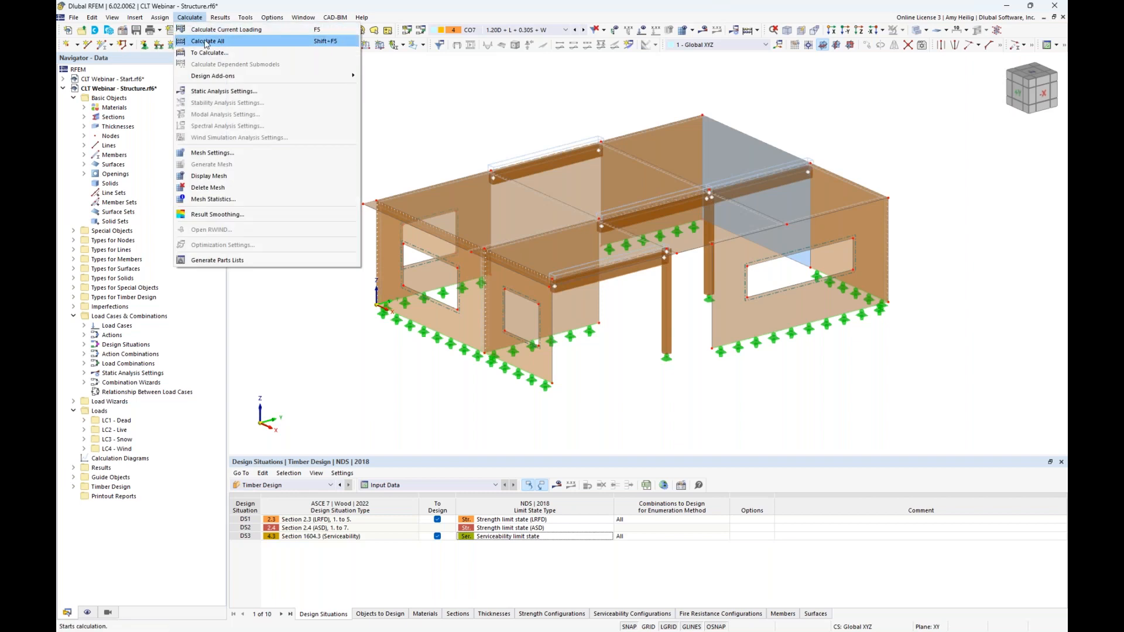
{"action": "left_click", "coordinate": [206, 41]}
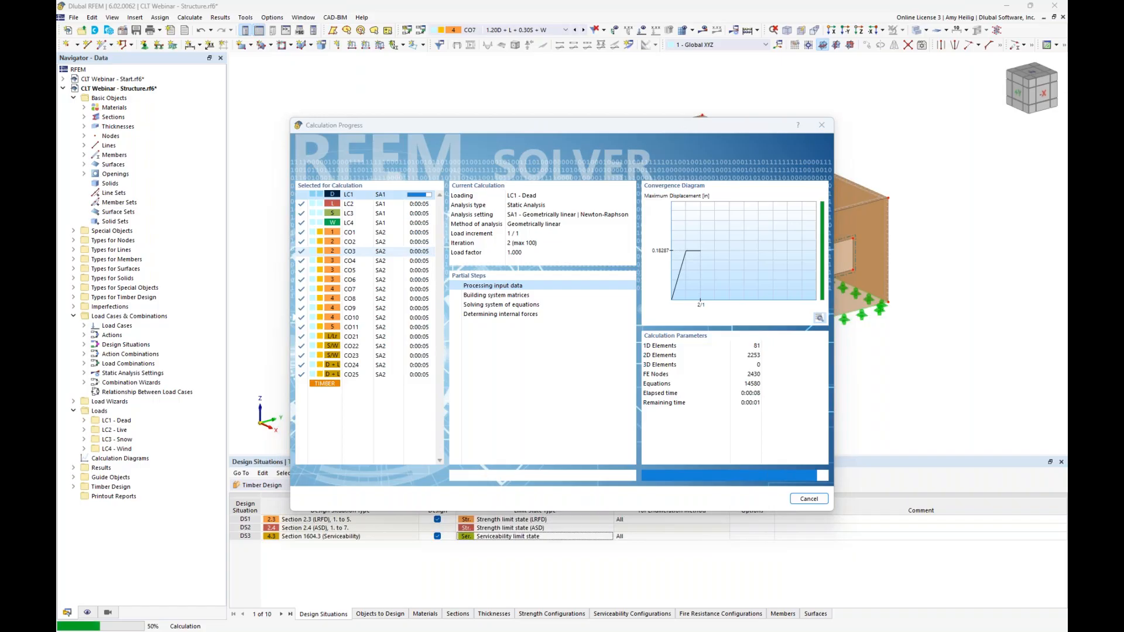
{"action": "key", "text": "super+Tab"}
{"action": "left_click", "coordinate": [552, 183]}
{"action": "key", "text": "Right"}
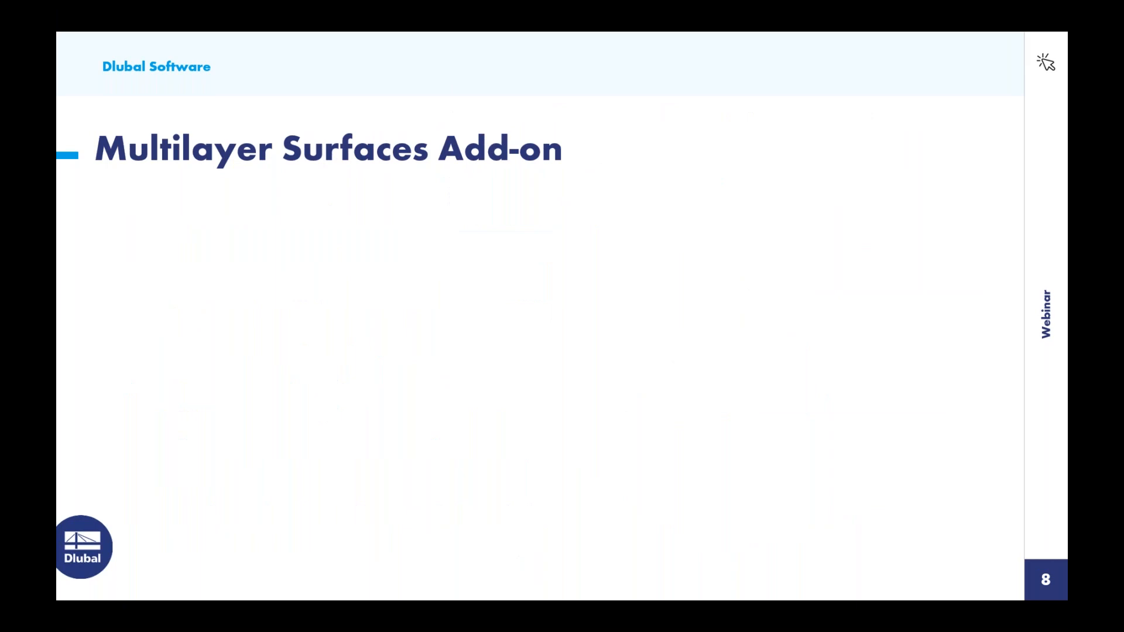
{"action": "key", "text": "Right"}
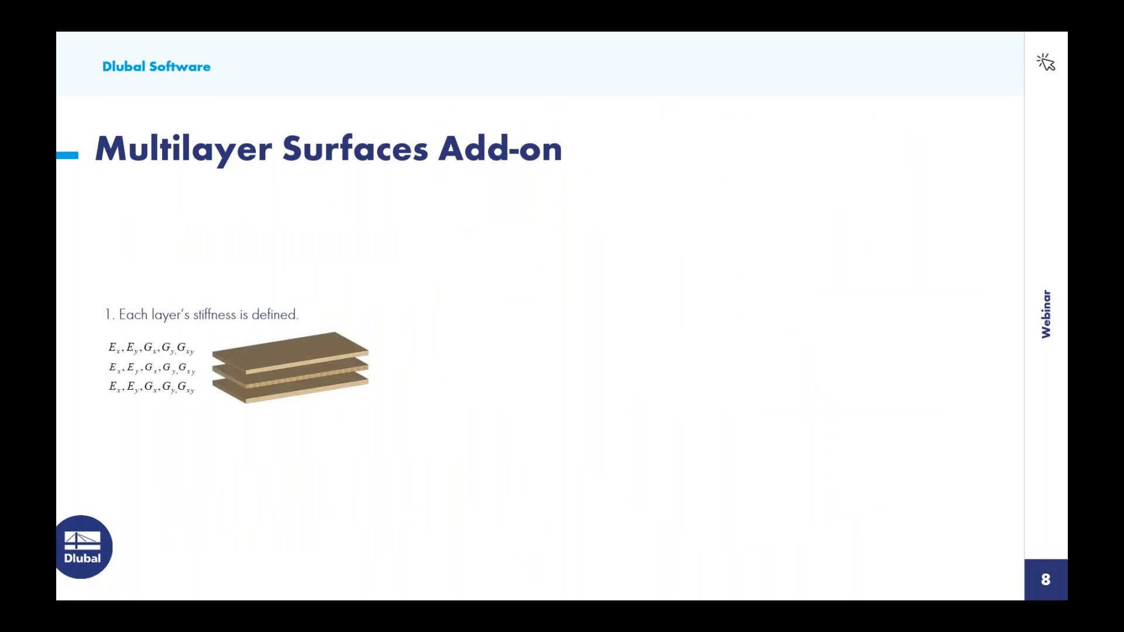
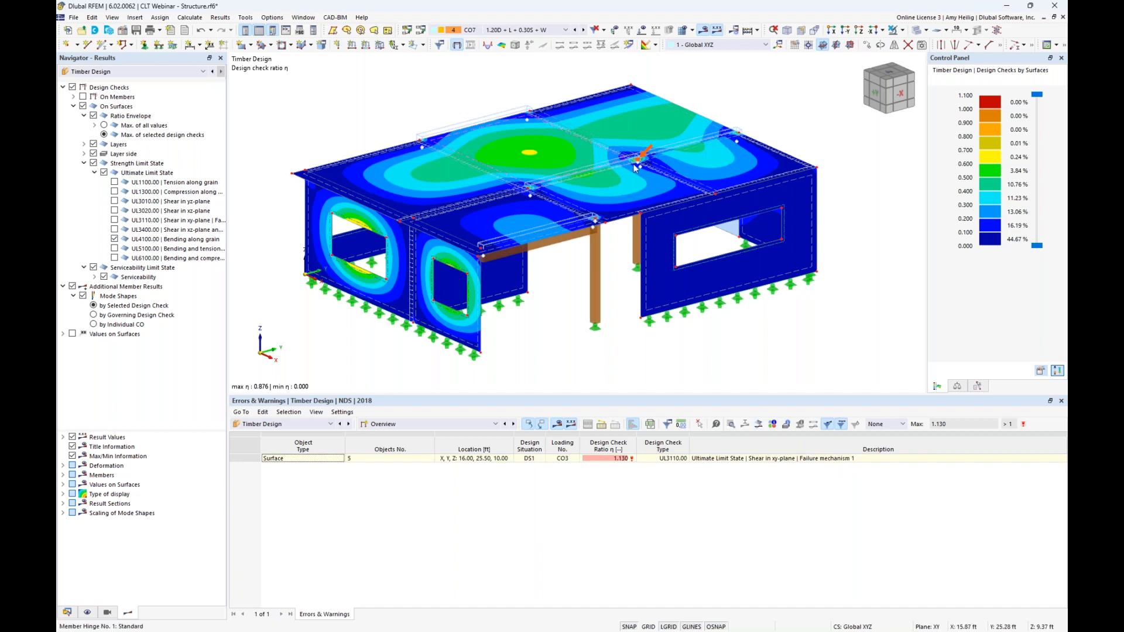
Show only the UL3110.00 shear in xy-plane check on the surfaces, turning off bending along grain and the serviceability limit state
{"action": "middle_click_drag", "start_coordinate": [631, 309], "coordinate": [634, 299], "text": "ctrl"}
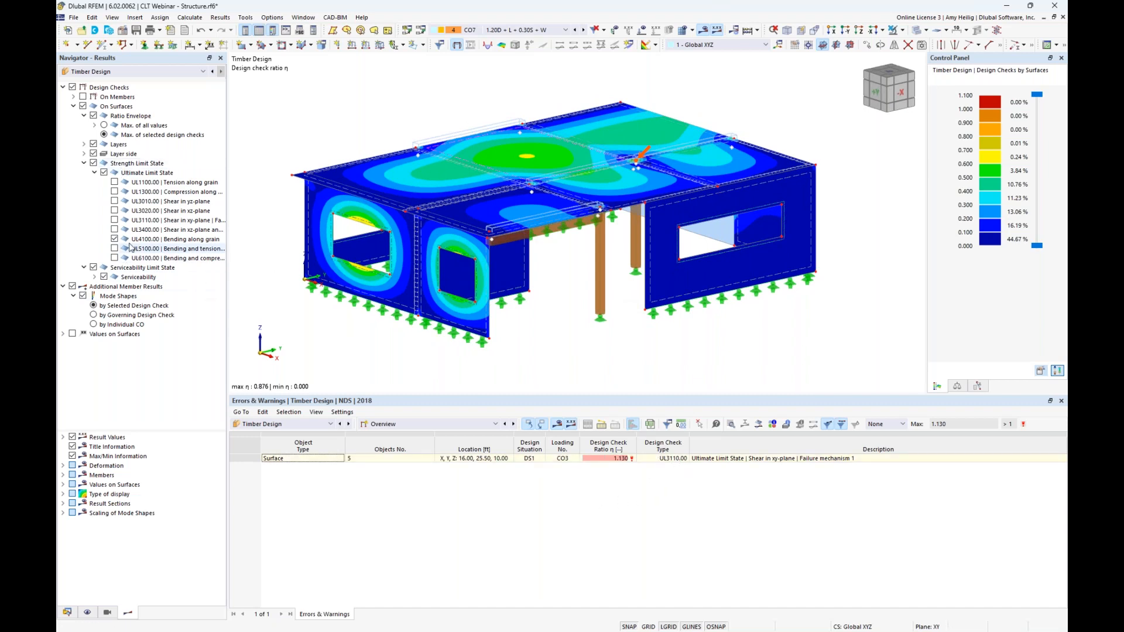
{"action": "left_click", "coordinate": [115, 201]}
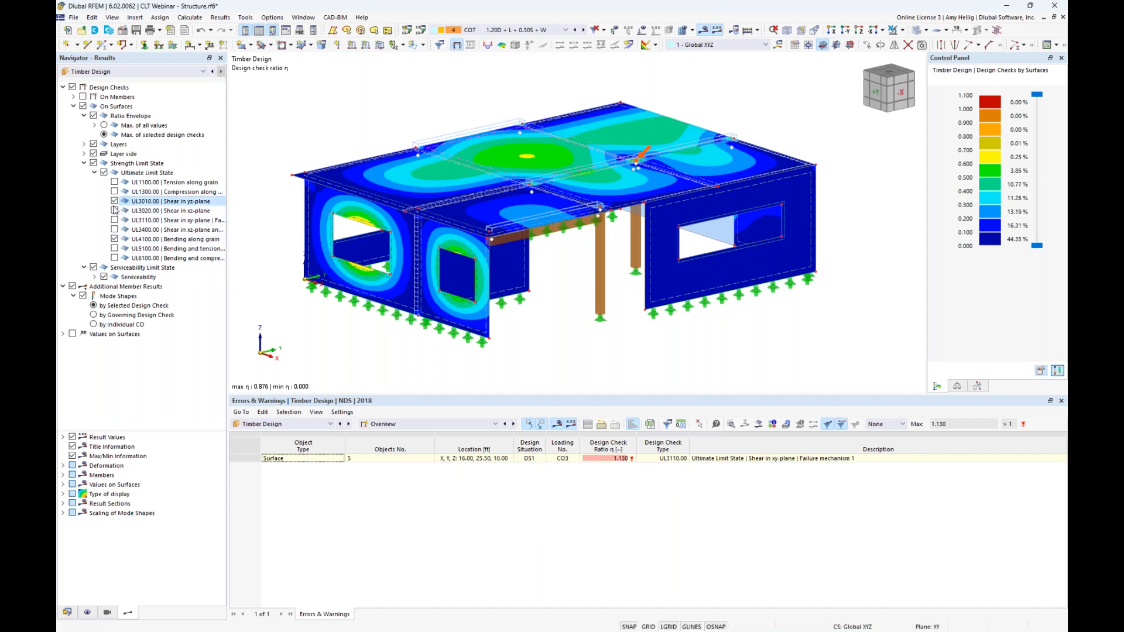
{"action": "left_click", "coordinate": [115, 220]}
{"action": "left_click", "coordinate": [123, 238]}
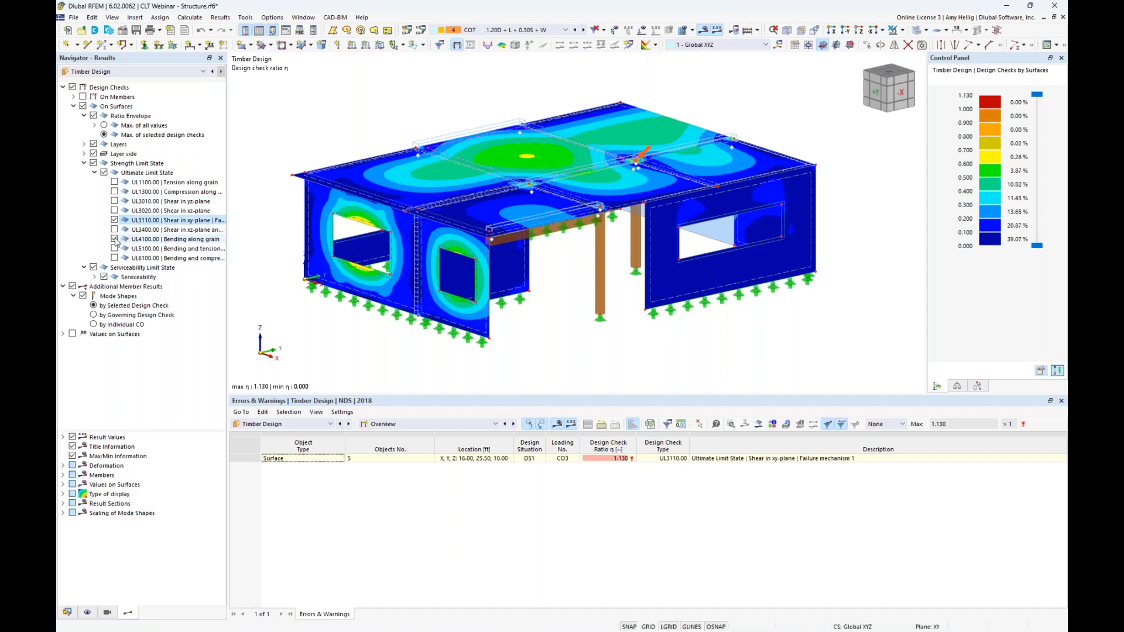
{"action": "left_click", "coordinate": [94, 268]}
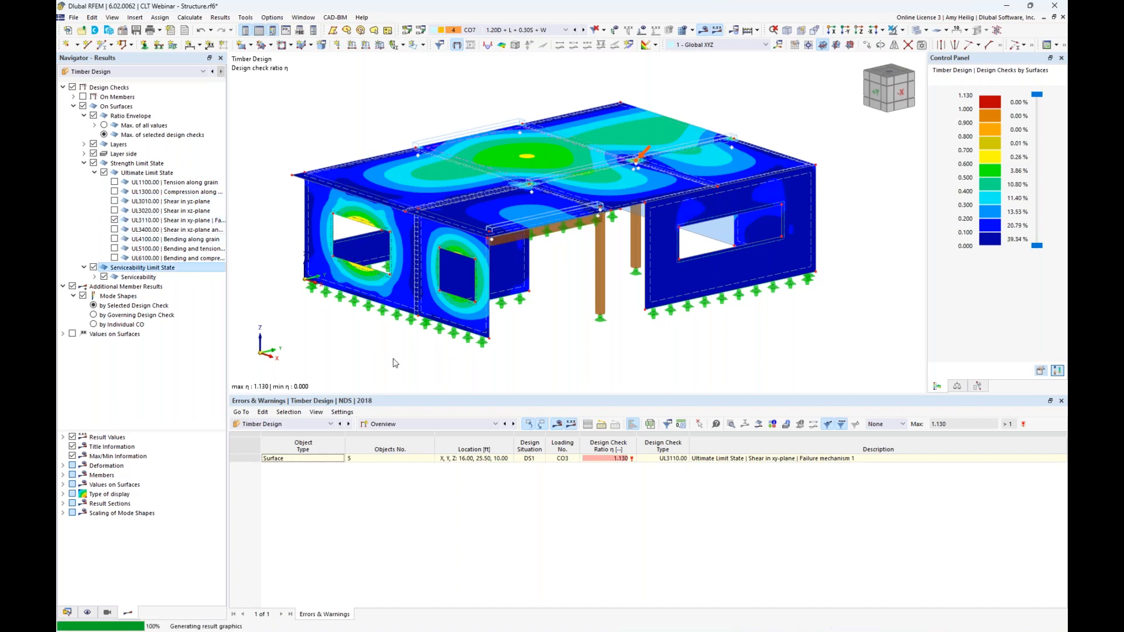
Hide the line hinges in the model display
{"action": "left_click", "coordinate": [87, 612]}
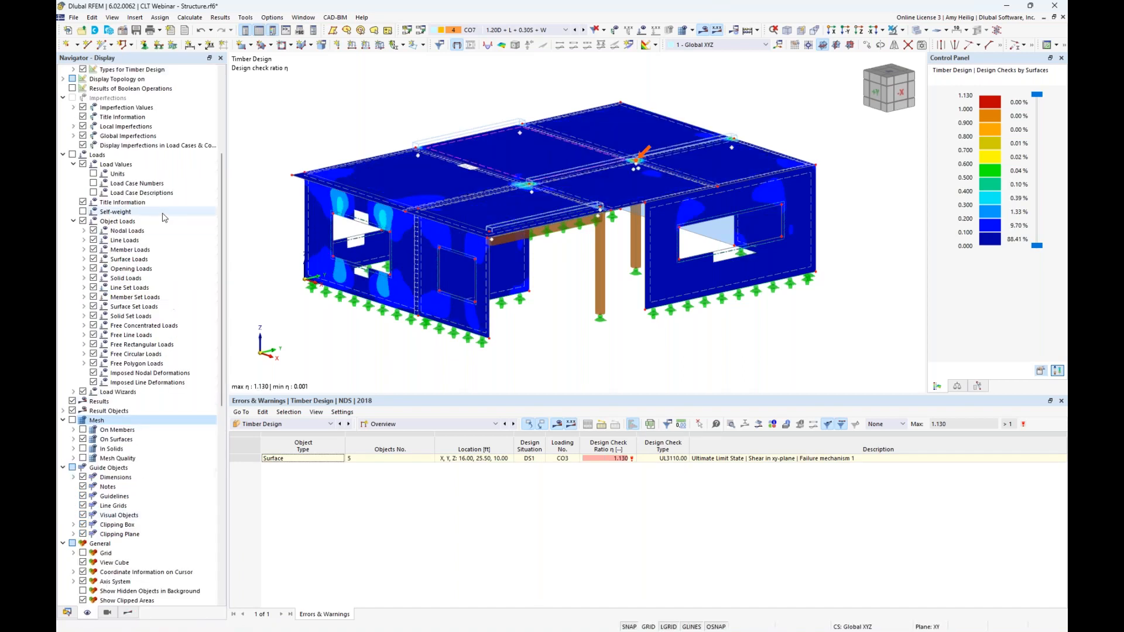
{"action": "scroll", "coordinate": [140, 214], "scroll_direction": "up", "scroll_amount": 5}
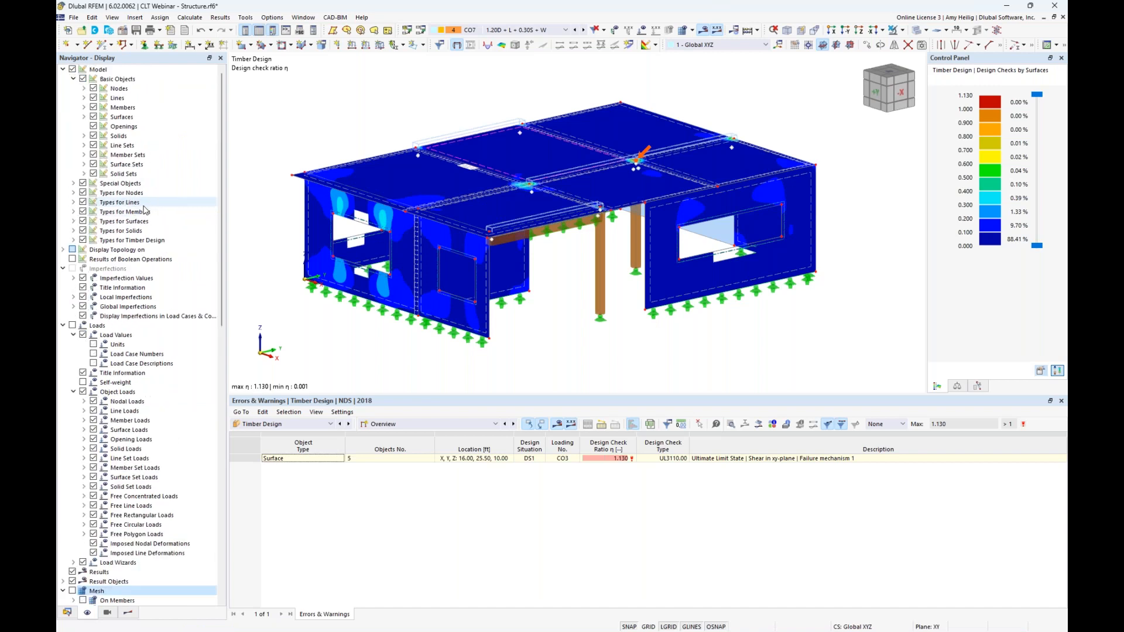
{"action": "left_click", "coordinate": [73, 202]}
{"action": "left_click", "coordinate": [93, 230]}
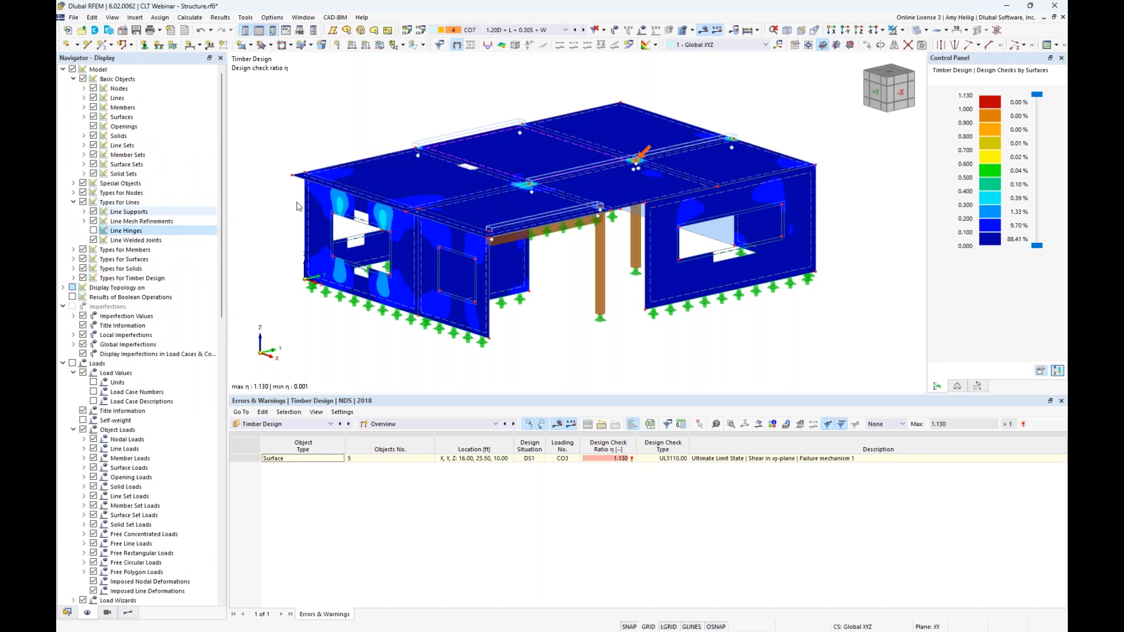
Examine the xy-plane shear peak in the roof surfaces around the interior column below the roof beam
{"action": "scroll", "coordinate": [635, 158], "scroll_direction": "up", "scroll_amount": 8}
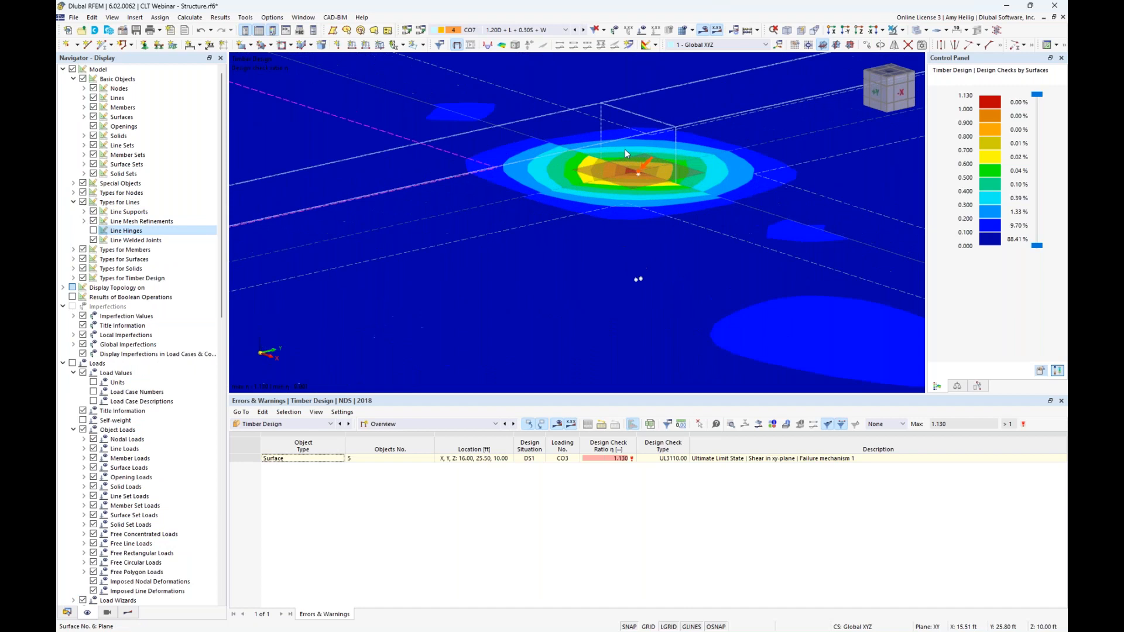
{"action": "scroll", "coordinate": [625, 148], "scroll_direction": "up", "scroll_amount": 2}
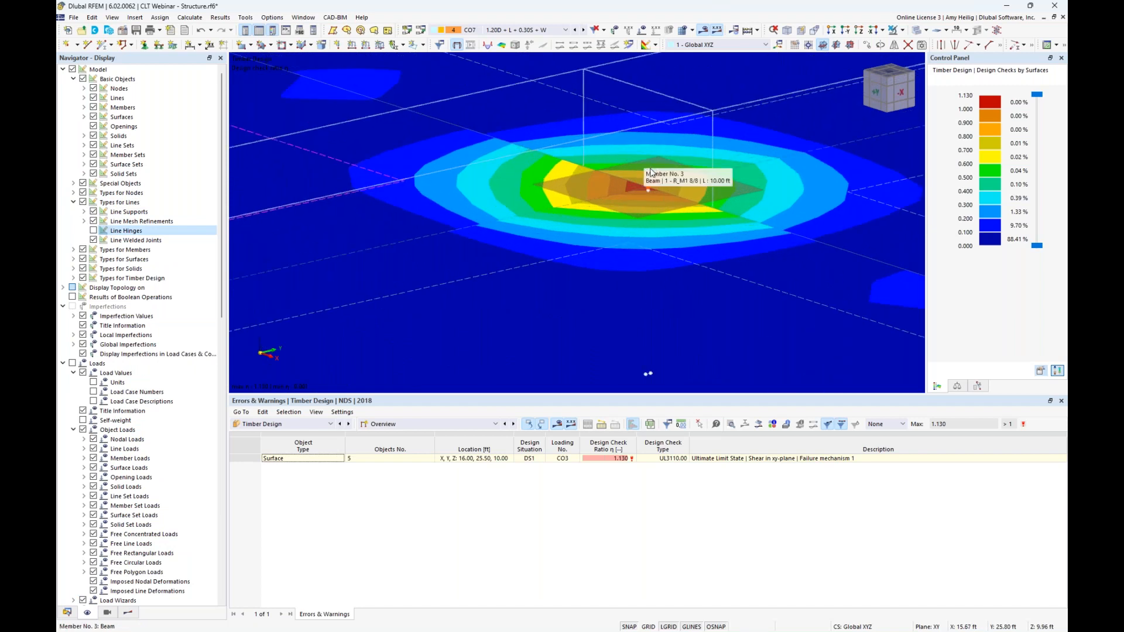
{"action": "scroll", "coordinate": [682, 205], "scroll_direction": "down", "scroll_amount": 1}
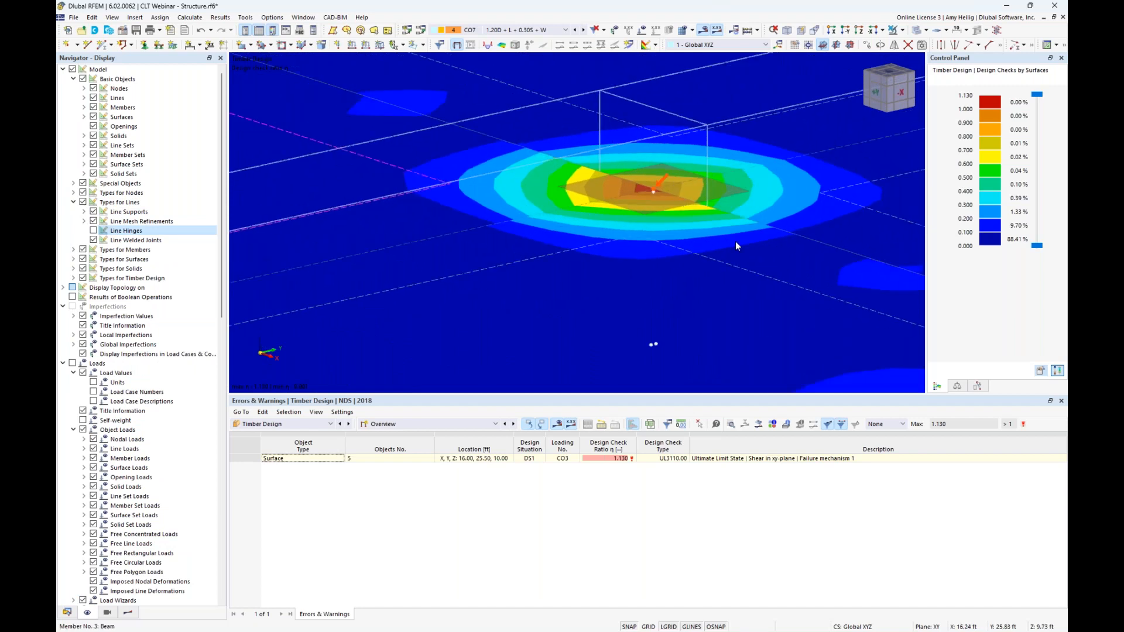
{"action": "middle_click_drag", "start_coordinate": [736, 241], "coordinate": [703, 238]}
{"action": "scroll", "coordinate": [682, 236], "scroll_direction": "down", "scroll_amount": 1}
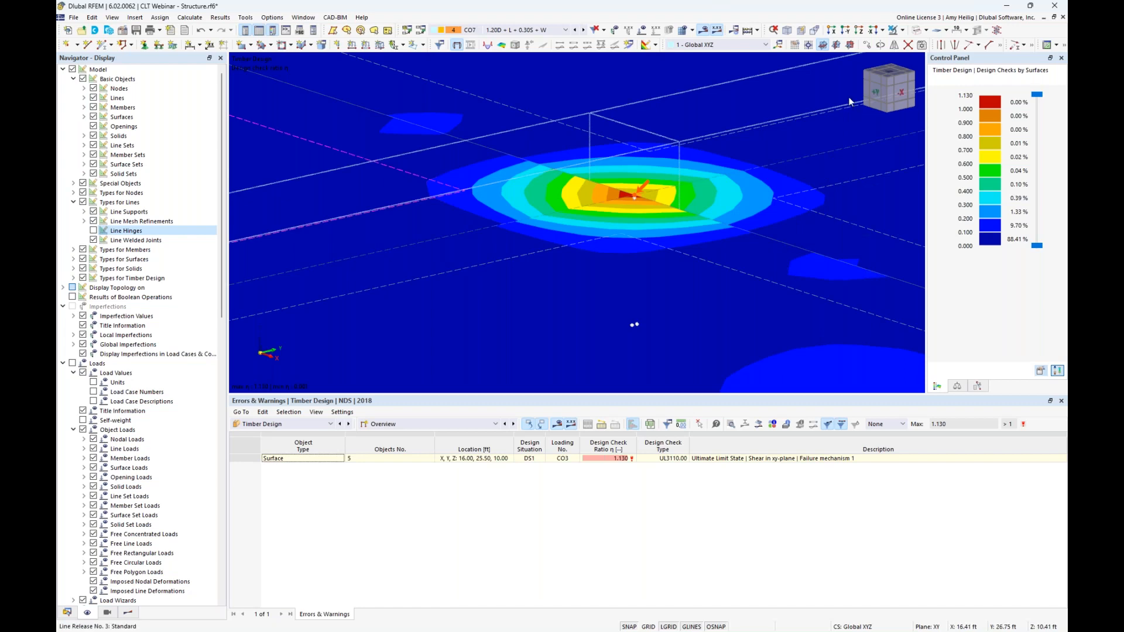
Turn off the results display and inspect the bare connection of the interior column and roof beam
{"action": "left_click", "coordinate": [704, 30]}
{"action": "scroll", "coordinate": [715, 275], "scroll_direction": "down", "scroll_amount": 4}
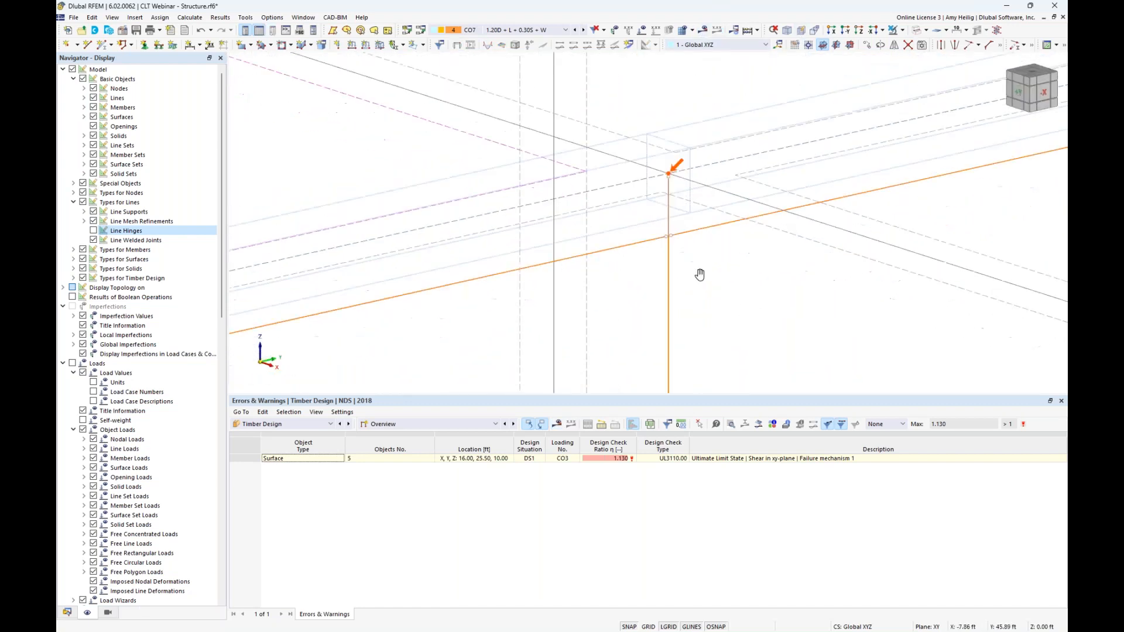
{"action": "scroll", "coordinate": [653, 175], "scroll_direction": "up", "scroll_amount": 3}
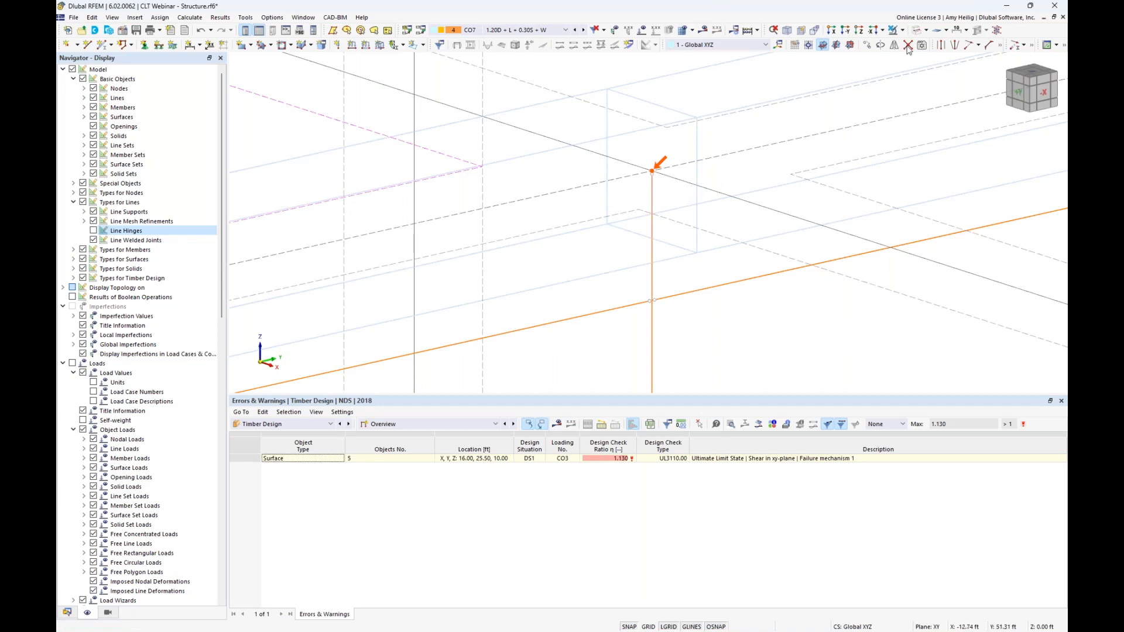
Start a new surface results adjustment from the special objects and assign it to the roof surfaces 4-6,9-11
{"action": "left_click", "coordinate": [66, 613]}
{"action": "scroll", "coordinate": [548, 267], "scroll_direction": "down", "scroll_amount": 5}
{"action": "middle_click_drag", "start_coordinate": [572, 265], "coordinate": [628, 200]}
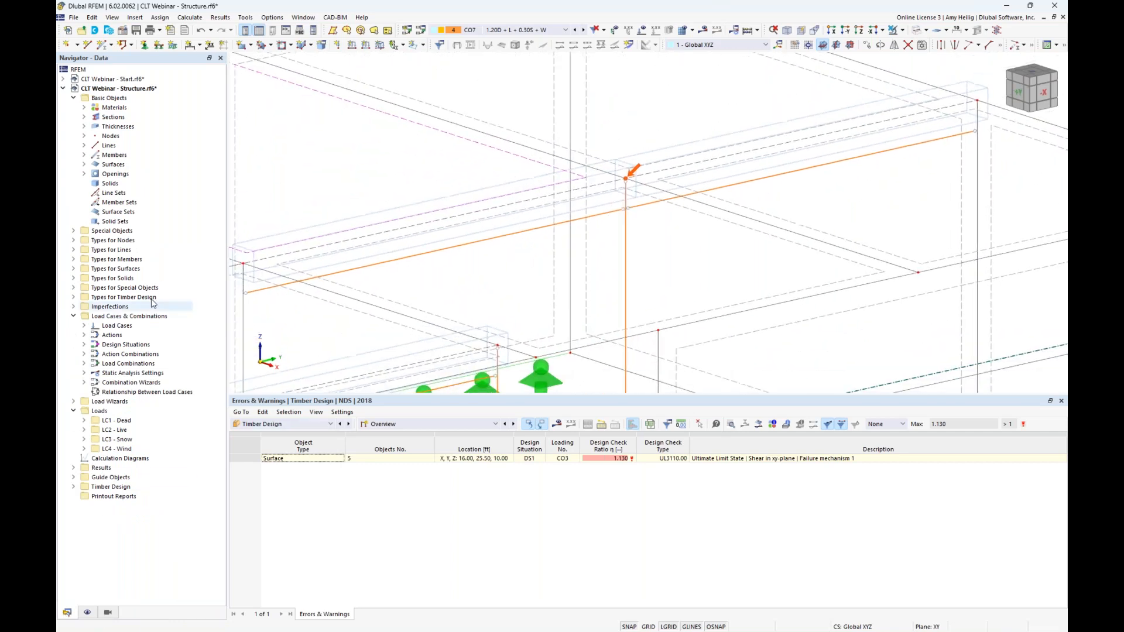
{"action": "left_click", "coordinate": [73, 231]}
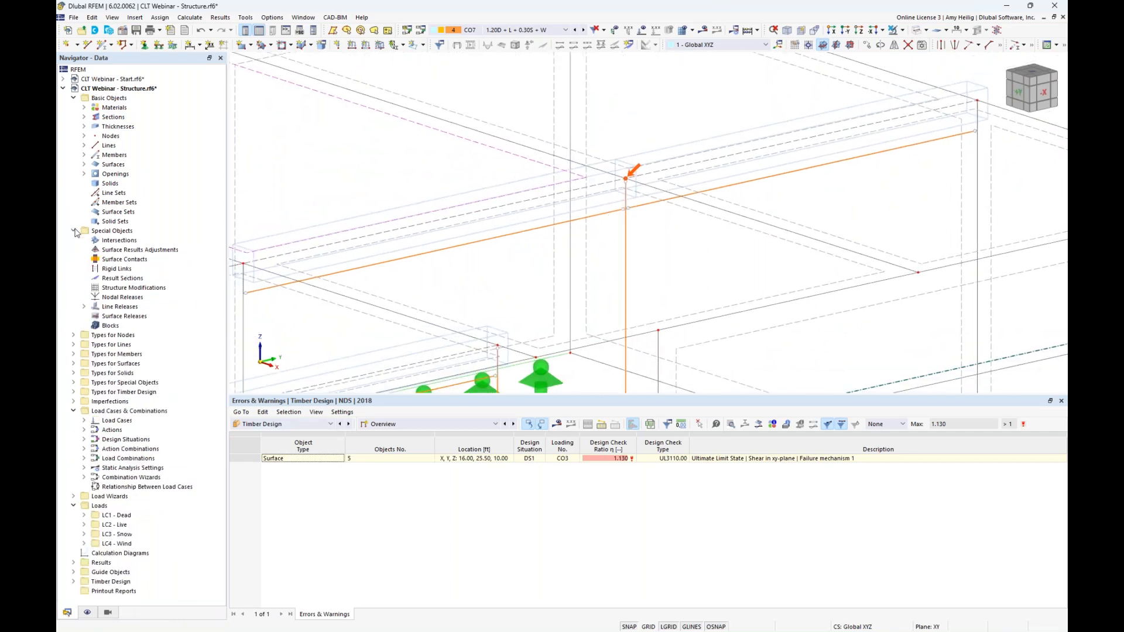
{"action": "right_click", "coordinate": [124, 251]}
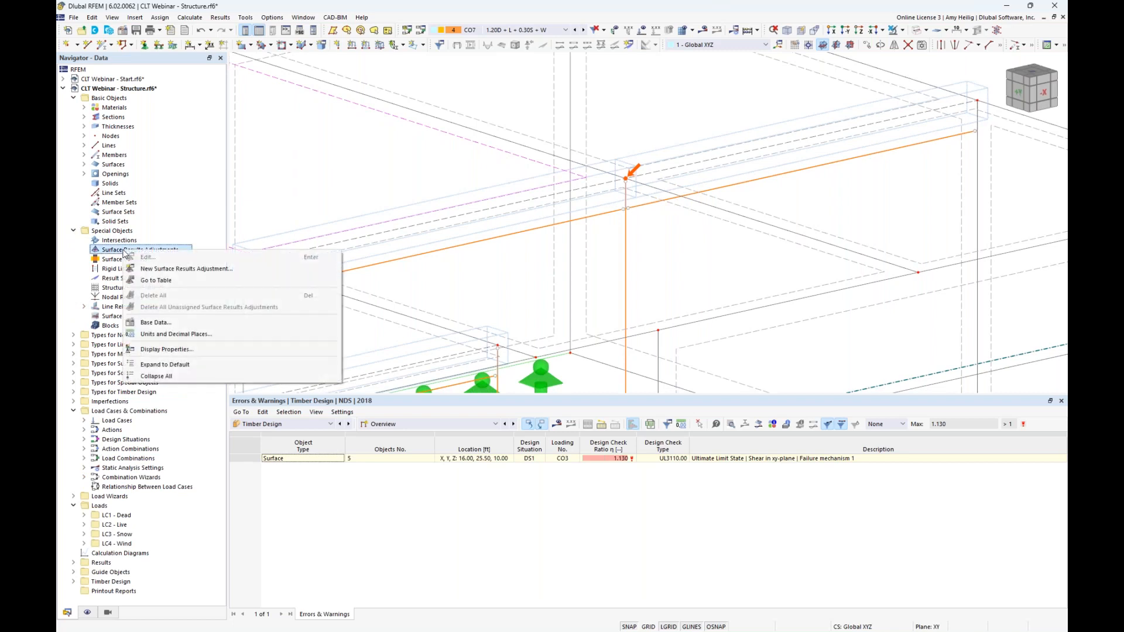
{"action": "left_click", "coordinate": [170, 271]}
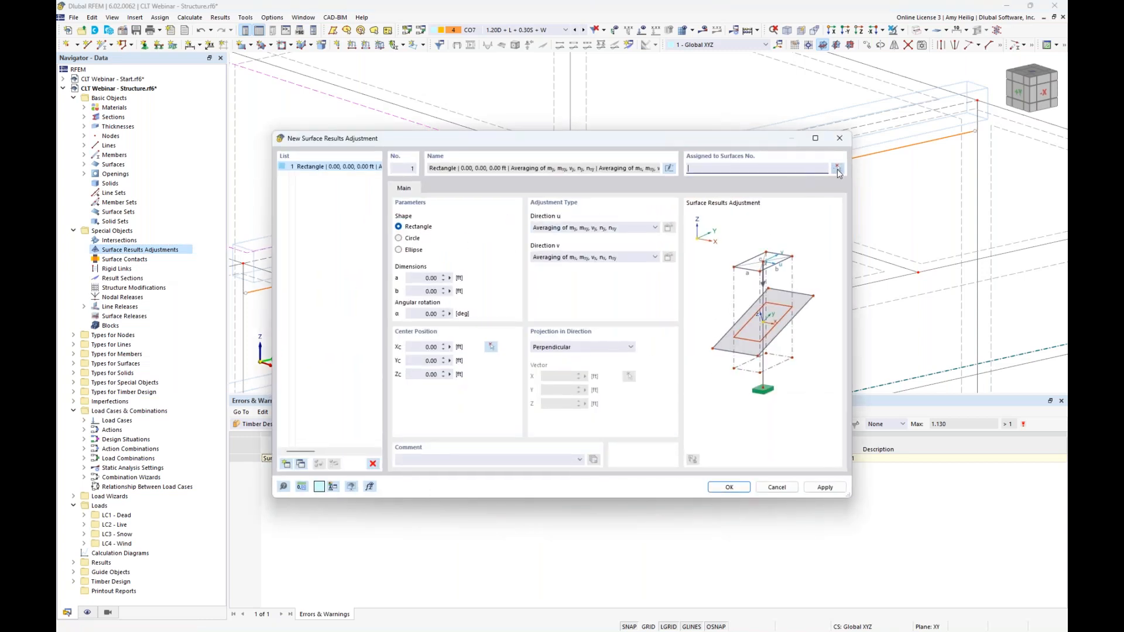
{"action": "left_click", "coordinate": [838, 170]}
{"action": "scroll", "coordinate": [756, 229], "scroll_direction": "down", "scroll_amount": 2}
{"action": "middle_click_drag", "start_coordinate": [717, 253], "coordinate": [672, 223], "text": "ctrl"}
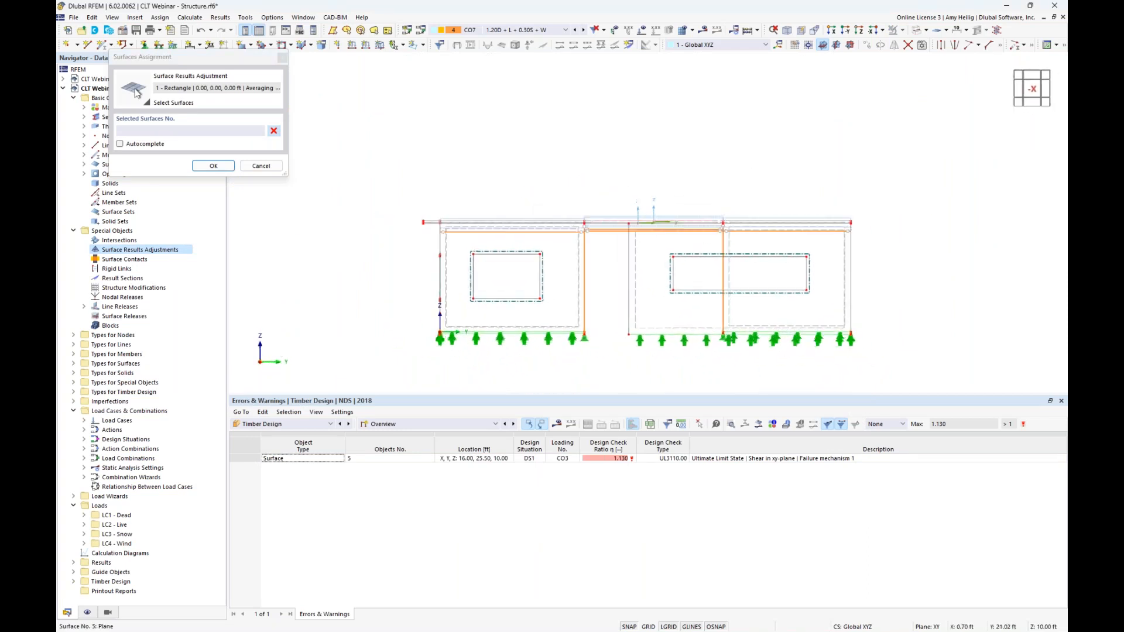
{"action": "left_click_drag", "start_coordinate": [399, 186], "coordinate": [878, 243]}
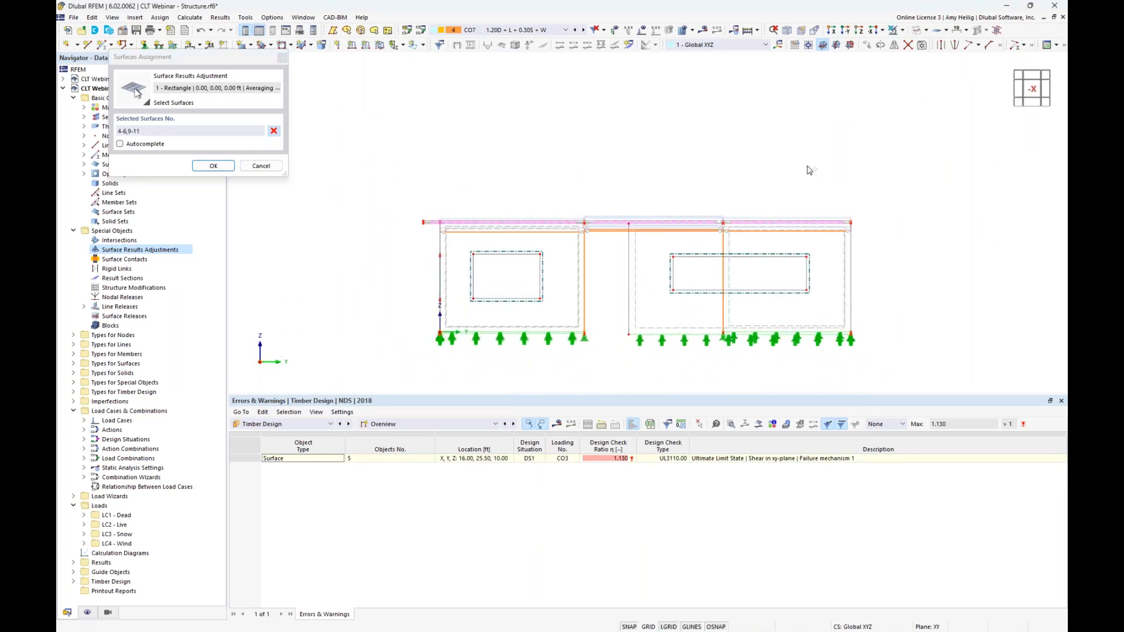
{"action": "left_click", "coordinate": [218, 168]}
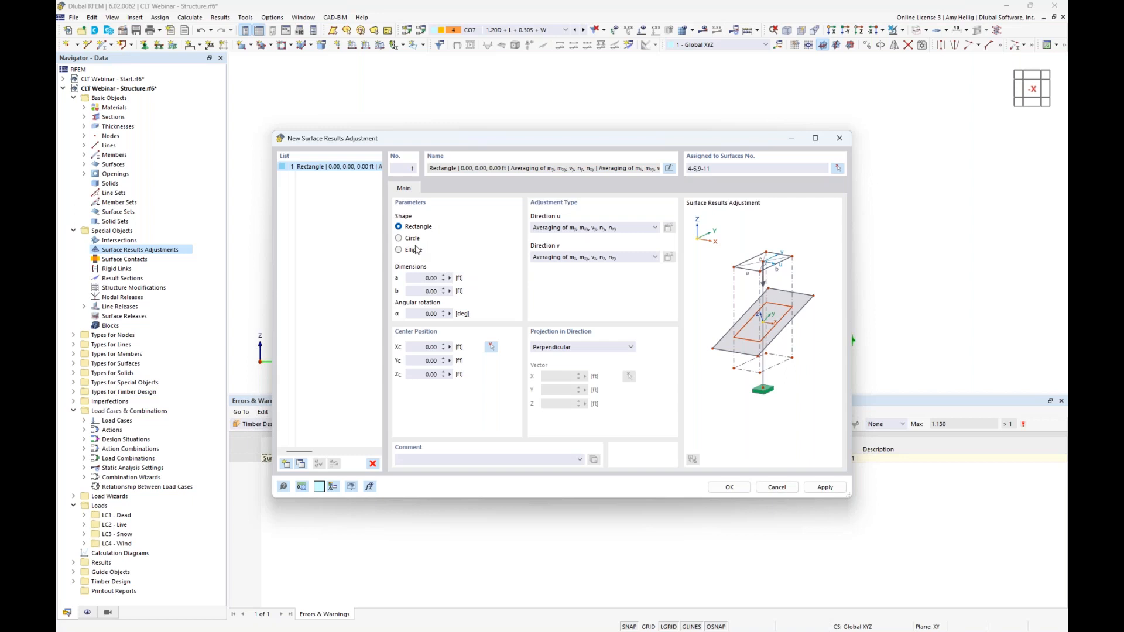
Set both dimensions a and b of the rectangular results adjustment to 1.5 ft
{"action": "left_click", "coordinate": [435, 278]}
{"action": "type", "text": "1.5"}
{"action": "key", "text": "Tab"}
{"action": "type", "text": "1.5"}
{"action": "key", "text": "Tab"}
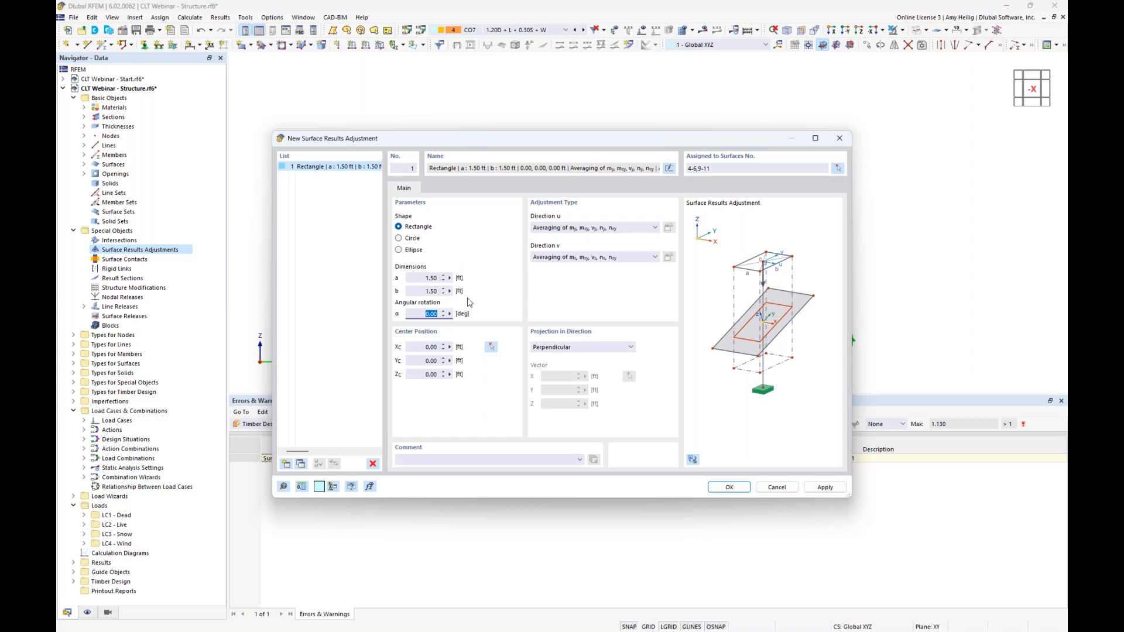
Center the results adjustment on the interior column's top node at 16.00, 25.50, 10.00 ft and create it, accepting deletion of the Timber Design results
{"action": "left_click", "coordinate": [491, 348]}
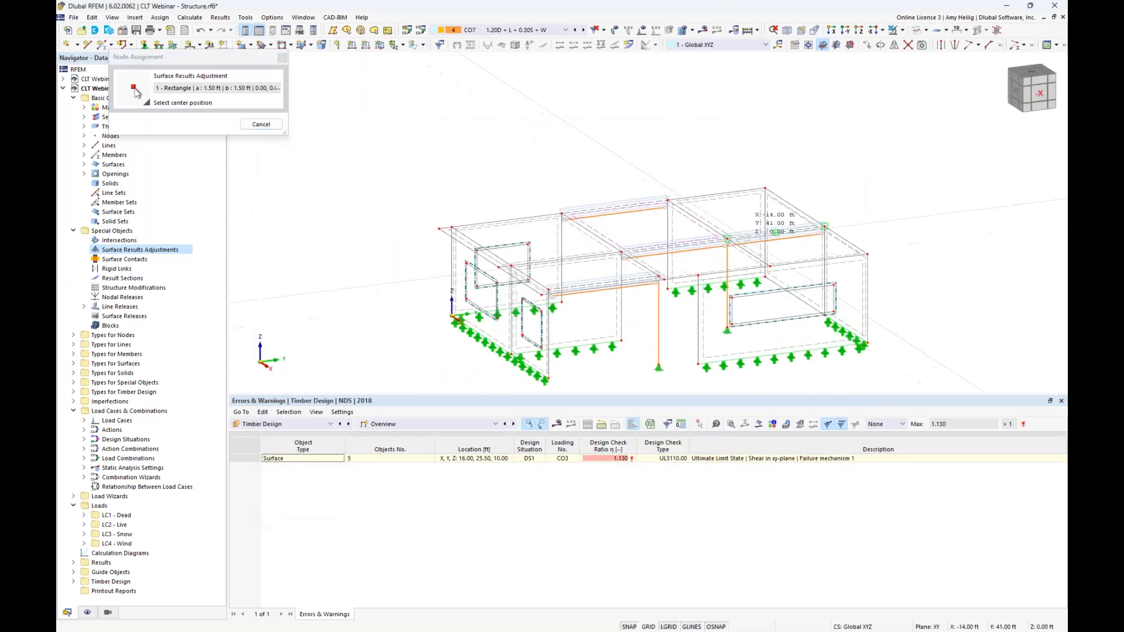
{"action": "left_click", "coordinate": [732, 225]}
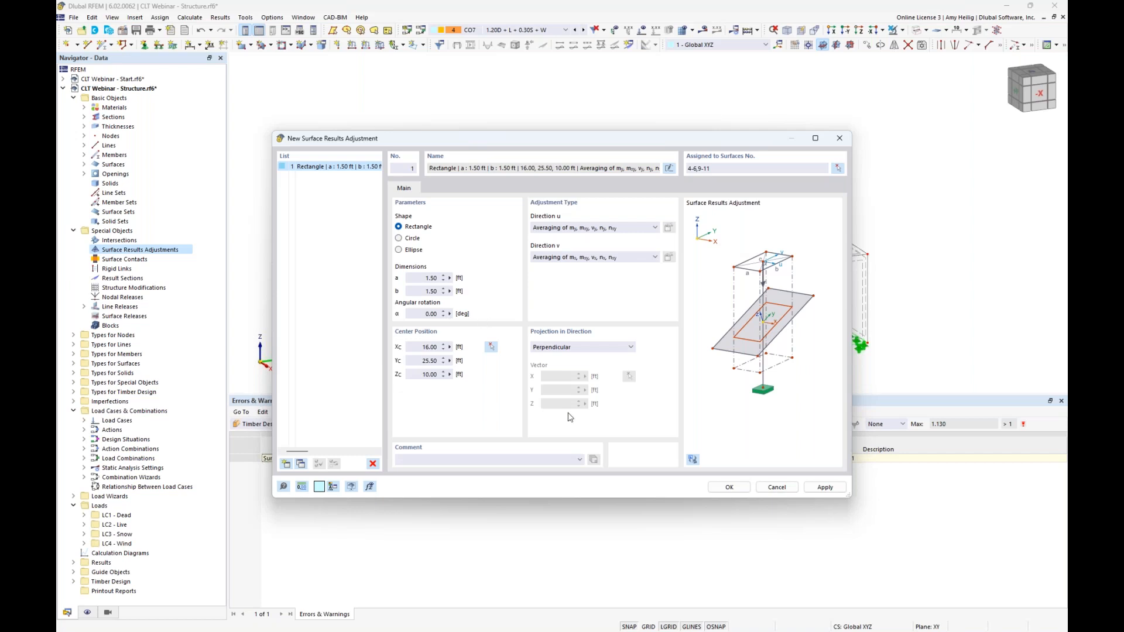
{"action": "left_click", "coordinate": [729, 488]}
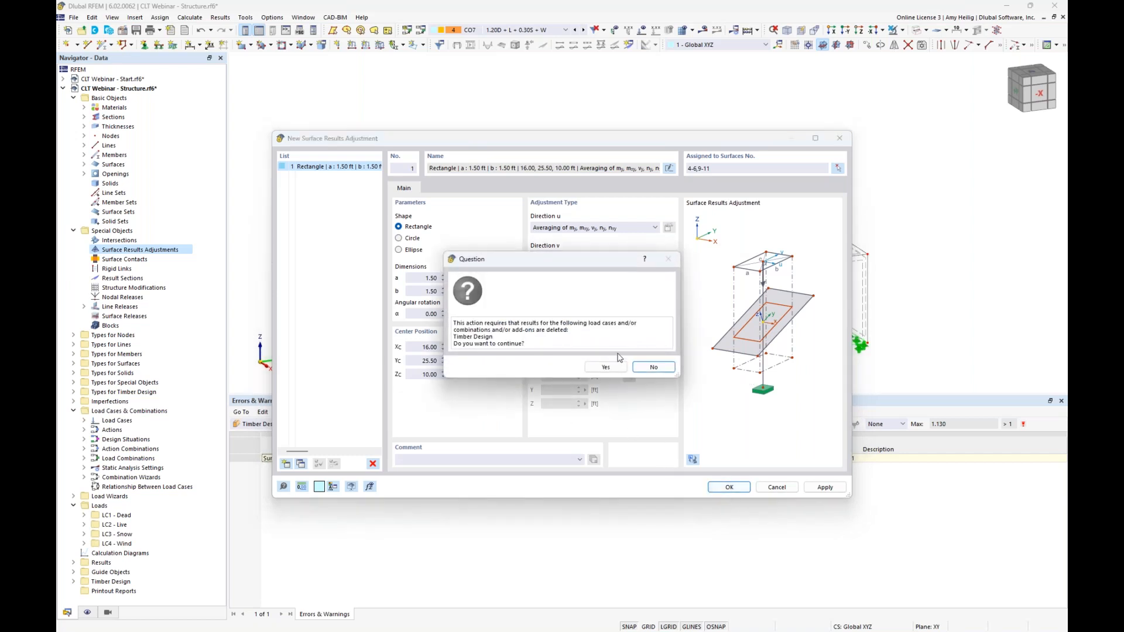
{"action": "left_click", "coordinate": [605, 366]}
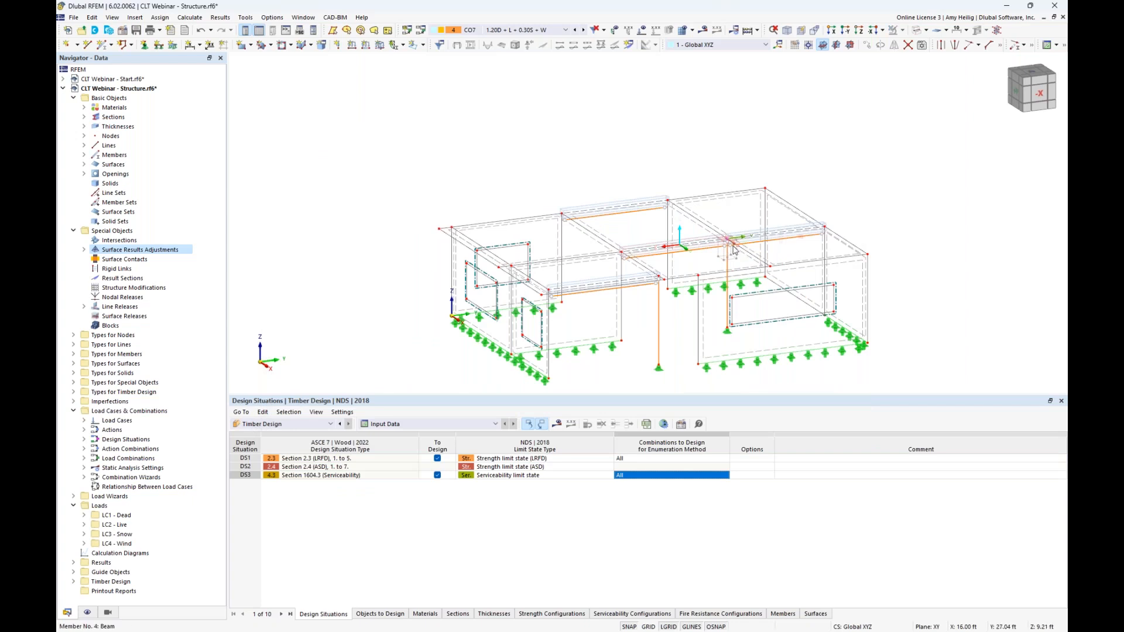
Copy the results adjustment to both ends of the interior roof beam and to the column-supported end of the front beam
{"action": "scroll", "coordinate": [726, 238], "scroll_direction": "up", "scroll_amount": 5}
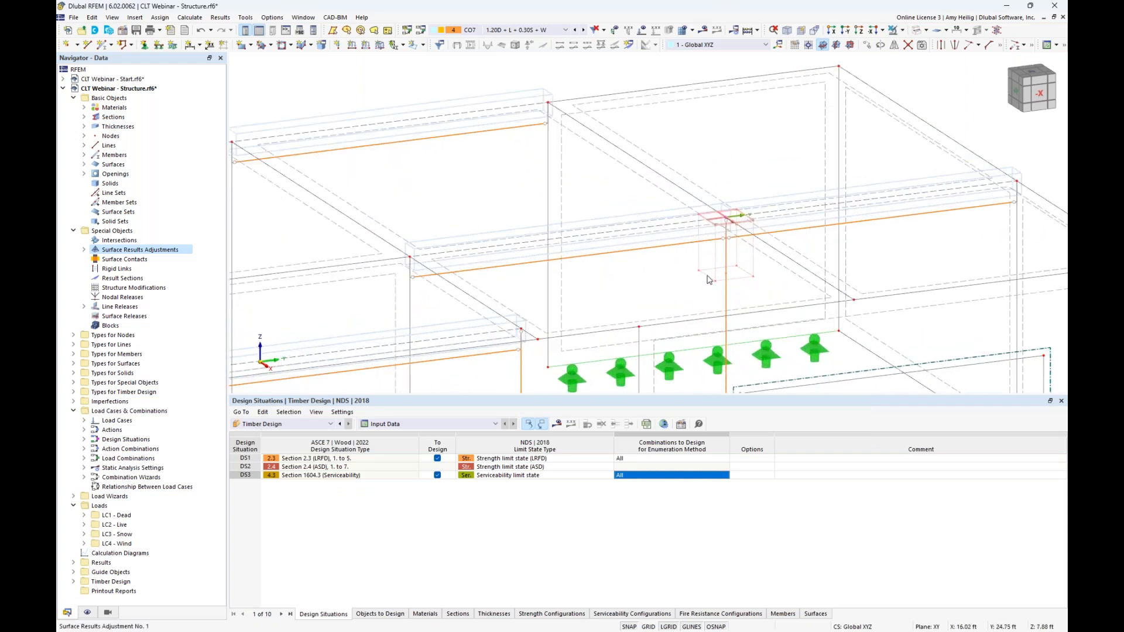
{"action": "scroll", "coordinate": [709, 279], "scroll_direction": "down", "scroll_amount": 3}
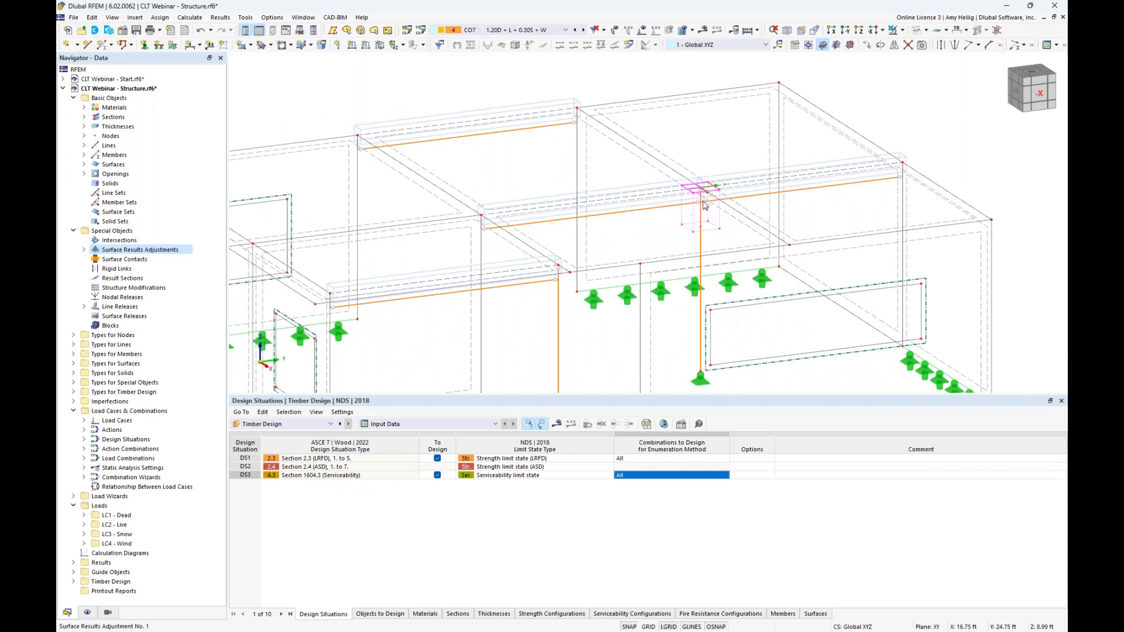
{"action": "left_click_drag", "start_coordinate": [702, 188], "coordinate": [485, 217], "text": "ctrl"}
{"action": "left_click_drag", "start_coordinate": [550, 239], "coordinate": [902, 164], "text": "ctrl"}
{"action": "left_click", "coordinate": [901, 165]}
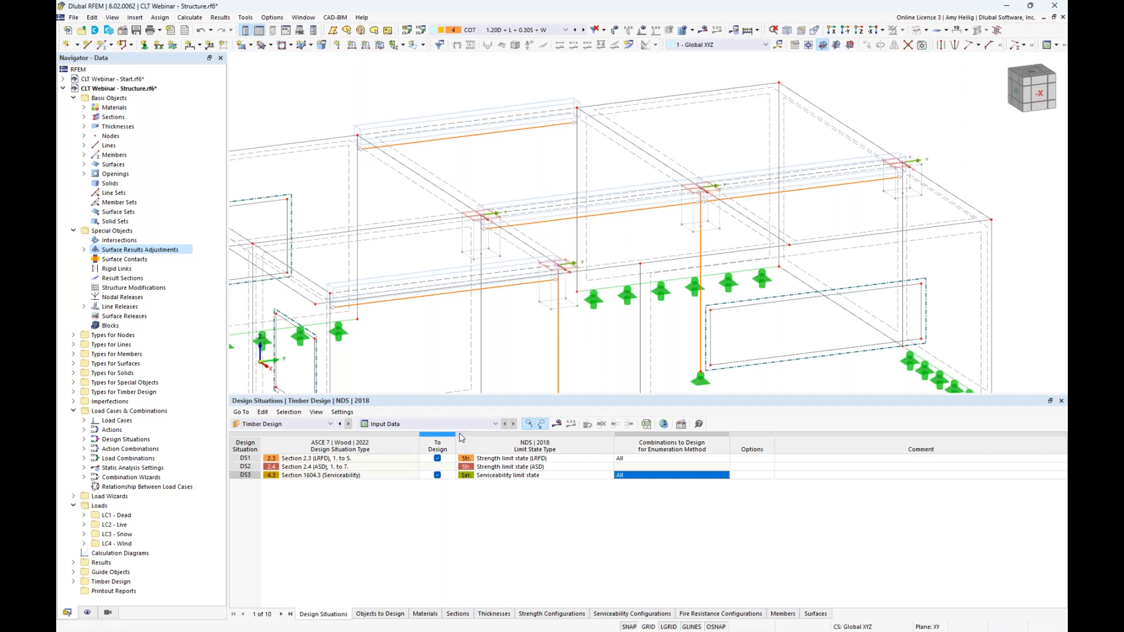
Recalculate the timber design and list the design ratios on surfaces for the whole structure
{"action": "left_click", "coordinate": [557, 426]}
{"action": "left_click", "coordinate": [606, 367]}
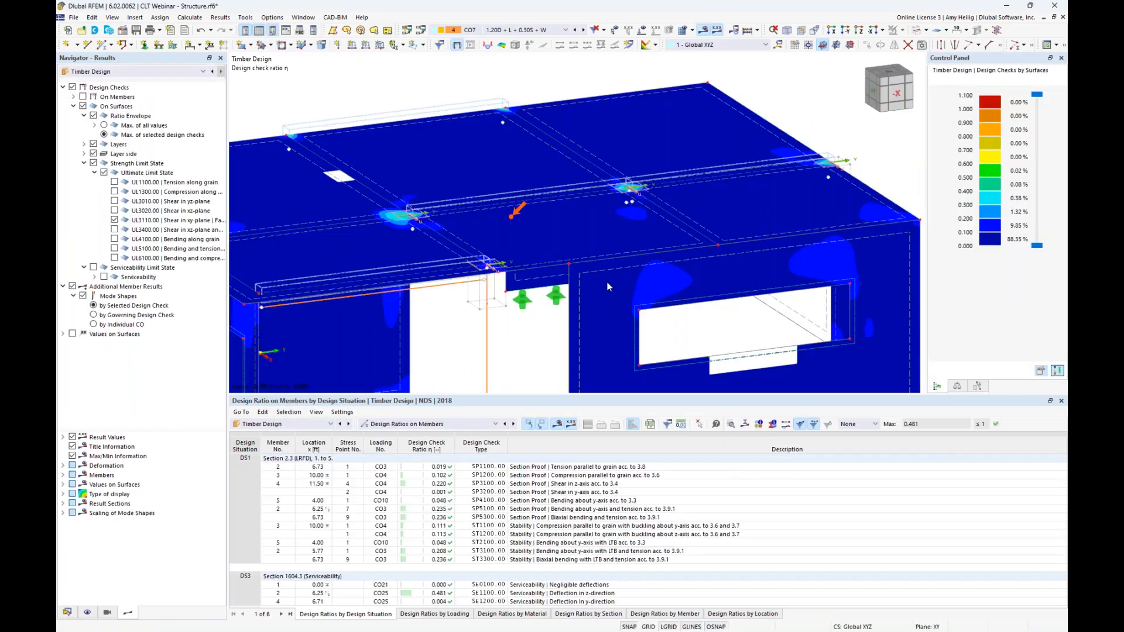
{"action": "left_click", "coordinate": [443, 428]}
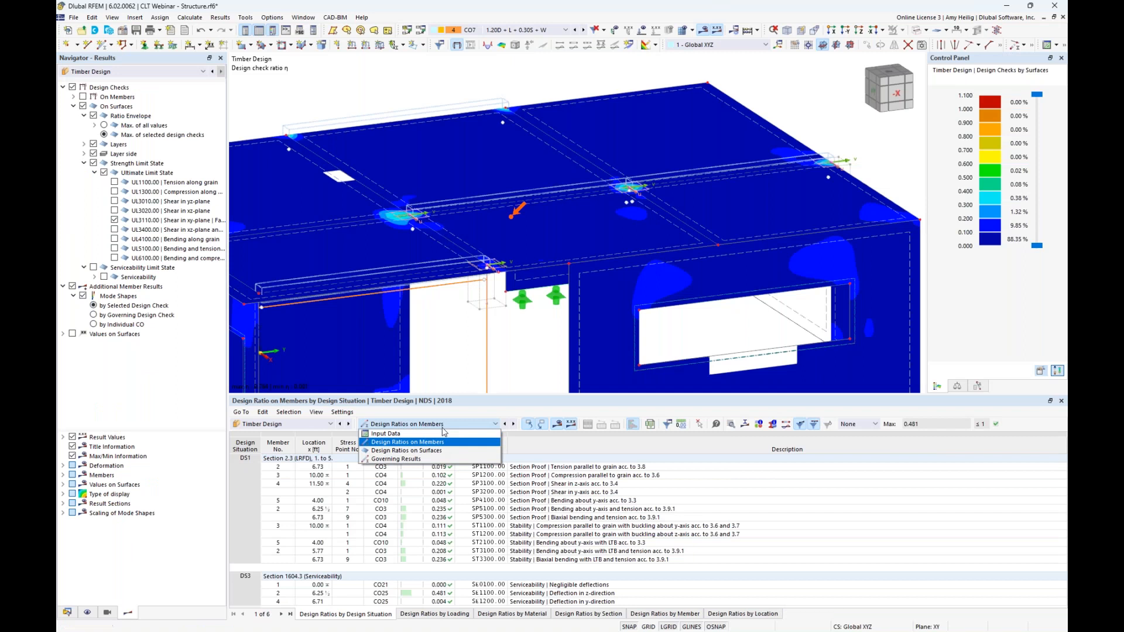
{"action": "left_click", "coordinate": [444, 454]}
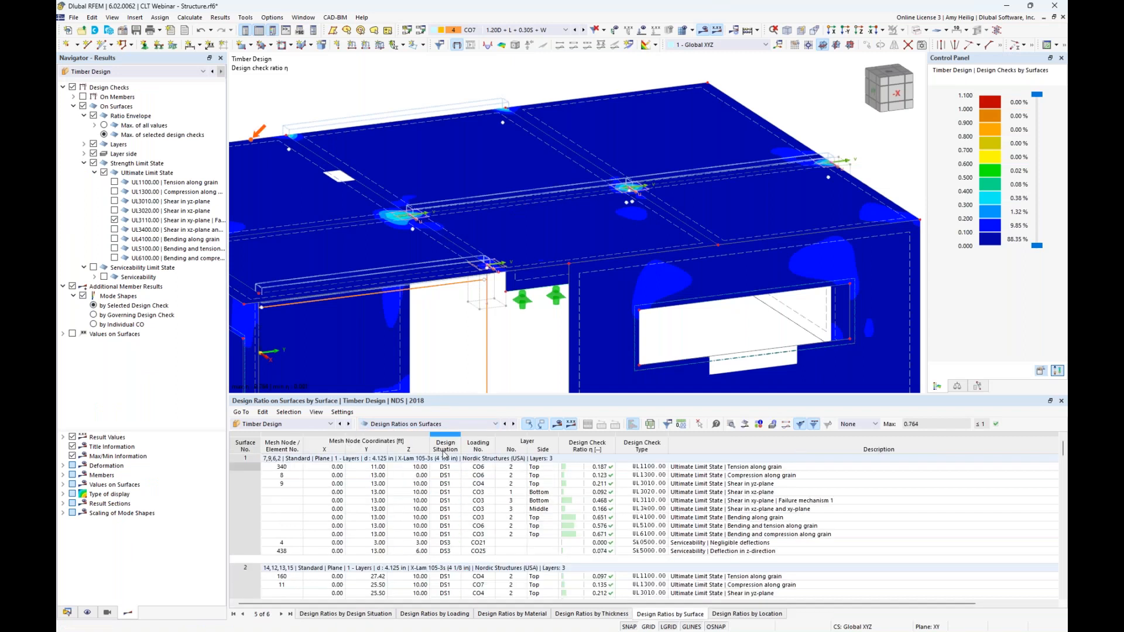
{"action": "scroll", "coordinate": [622, 500], "scroll_direction": "down", "scroll_amount": 7}
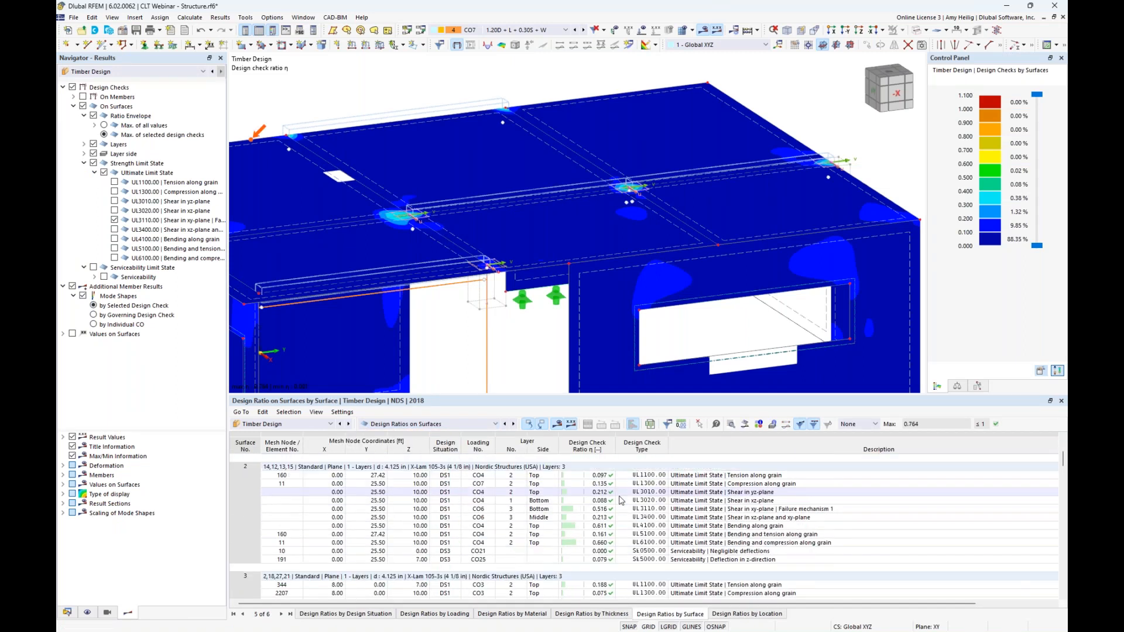
{"action": "scroll", "coordinate": [621, 501], "scroll_direction": "up", "scroll_amount": 6}
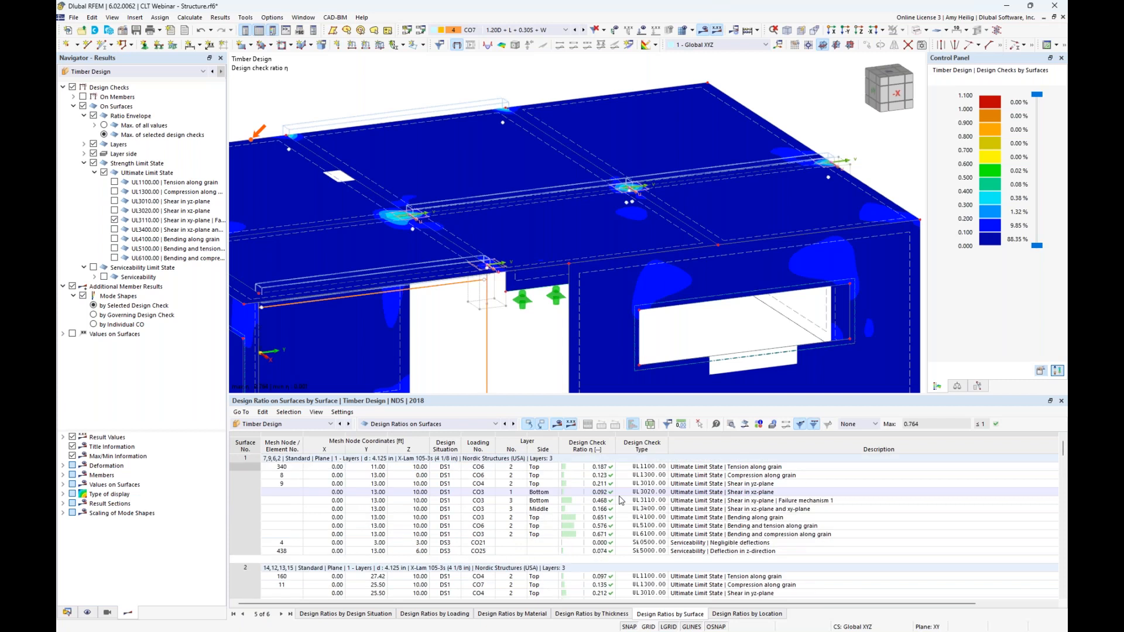
{"action": "scroll", "coordinate": [686, 281], "scroll_direction": "down", "scroll_amount": 3}
{"action": "middle_click_drag", "start_coordinate": [682, 285], "coordinate": [695, 239]}
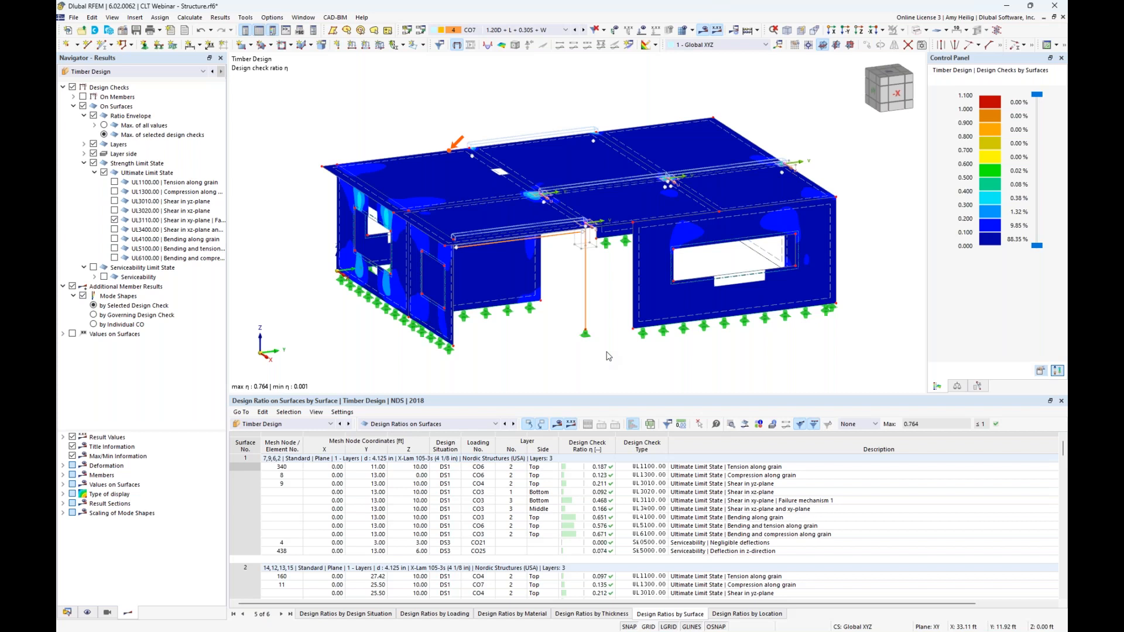
Display the envelope of the maximum of all design check values on the surfaces and enlarge the results table
{"action": "left_click", "coordinate": [105, 173]}
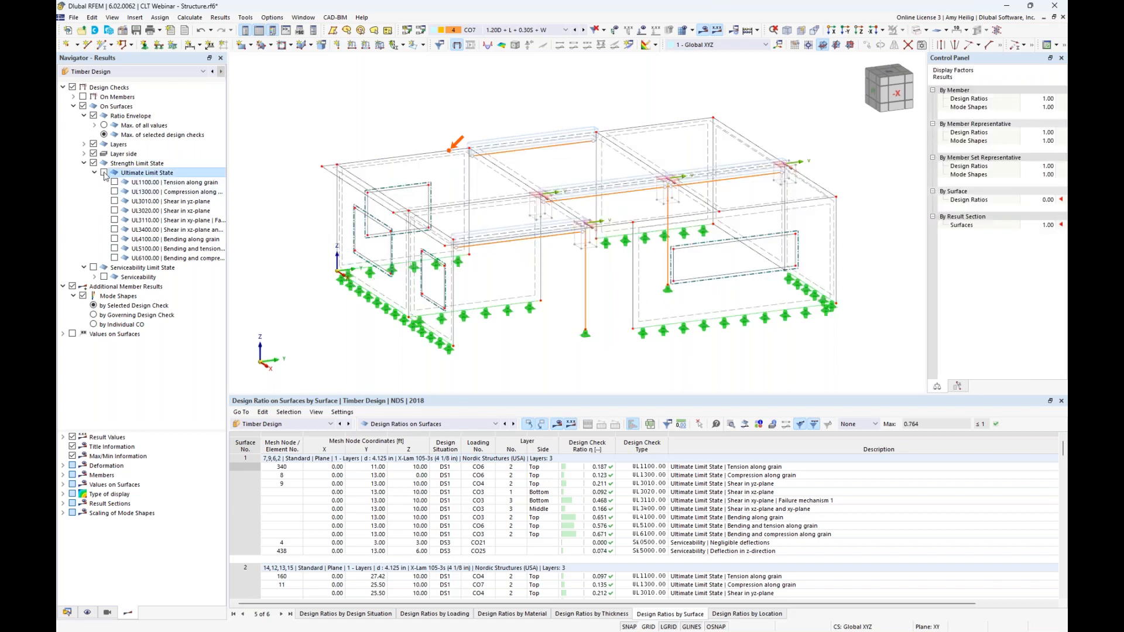
{"action": "left_click", "coordinate": [104, 173]}
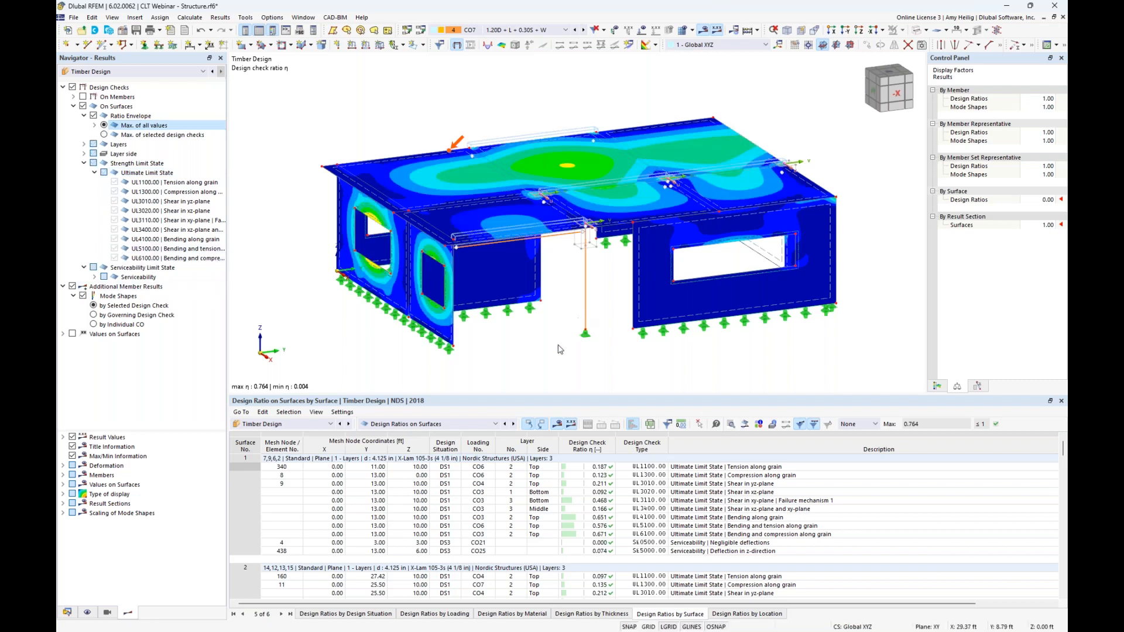
{"action": "left_click_drag", "start_coordinate": [591, 396], "coordinate": [592, 340]}
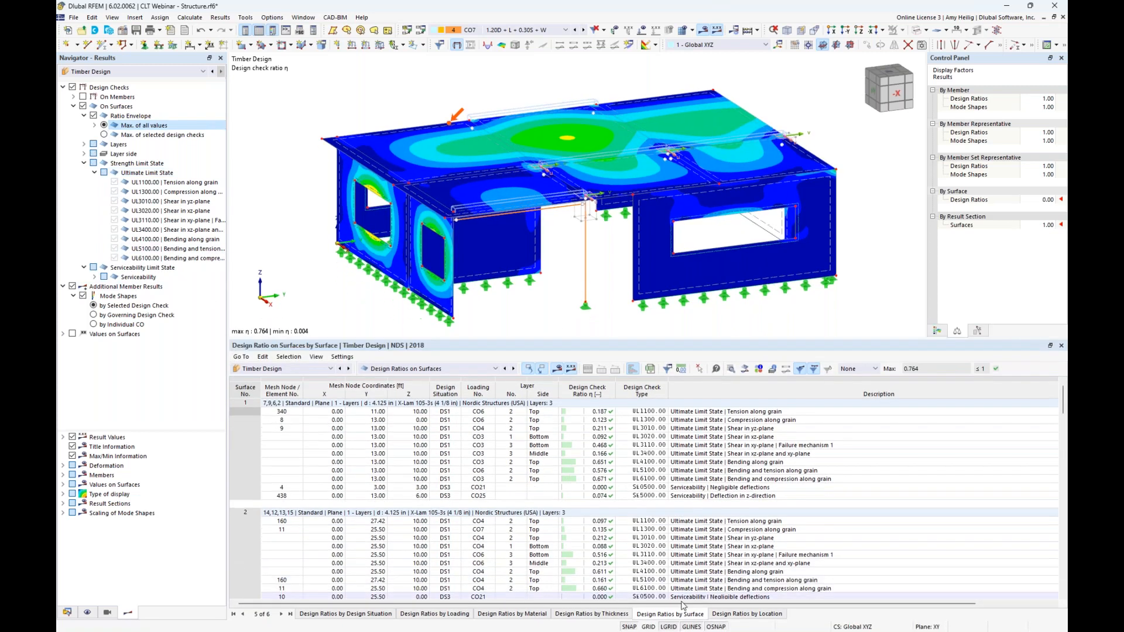
Review the ultimate and serviceability design ratios of surfaces 1 to 4 and their governing locations in the model
{"action": "left_click", "coordinate": [693, 423]}
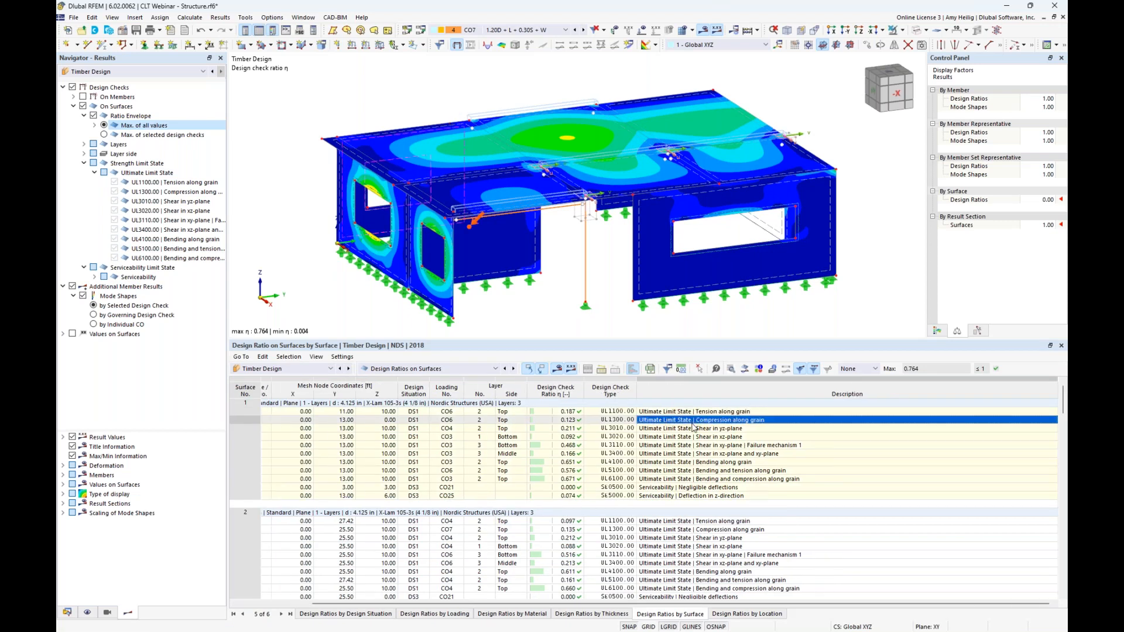
{"action": "scroll", "coordinate": [690, 458], "scroll_direction": "down", "scroll_amount": 2}
{"action": "left_click", "coordinate": [687, 488]}
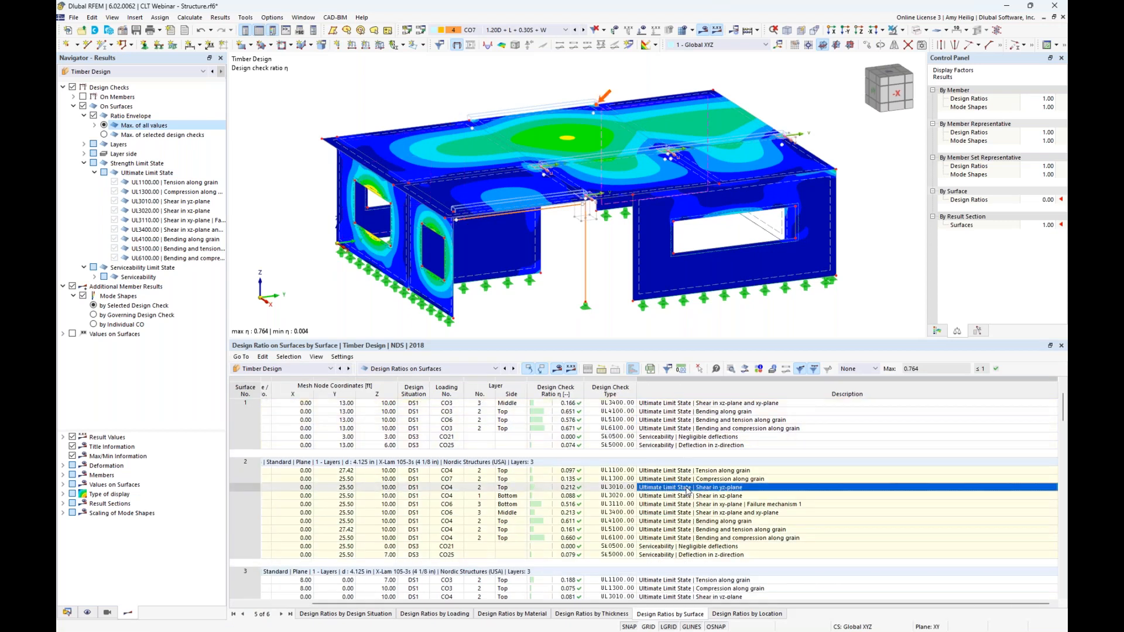
{"action": "scroll", "coordinate": [688, 491], "scroll_direction": "down", "scroll_amount": 3}
{"action": "left_click", "coordinate": [681, 530]}
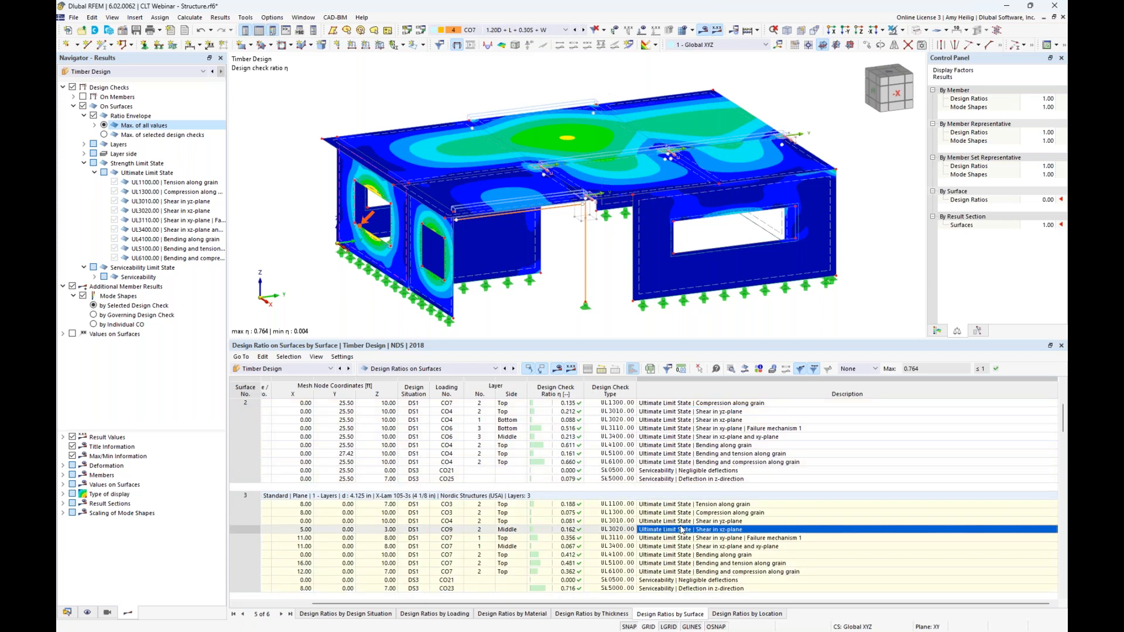
{"action": "scroll", "coordinate": [681, 529], "scroll_direction": "down", "scroll_amount": 4}
{"action": "left_click", "coordinate": [682, 555]}
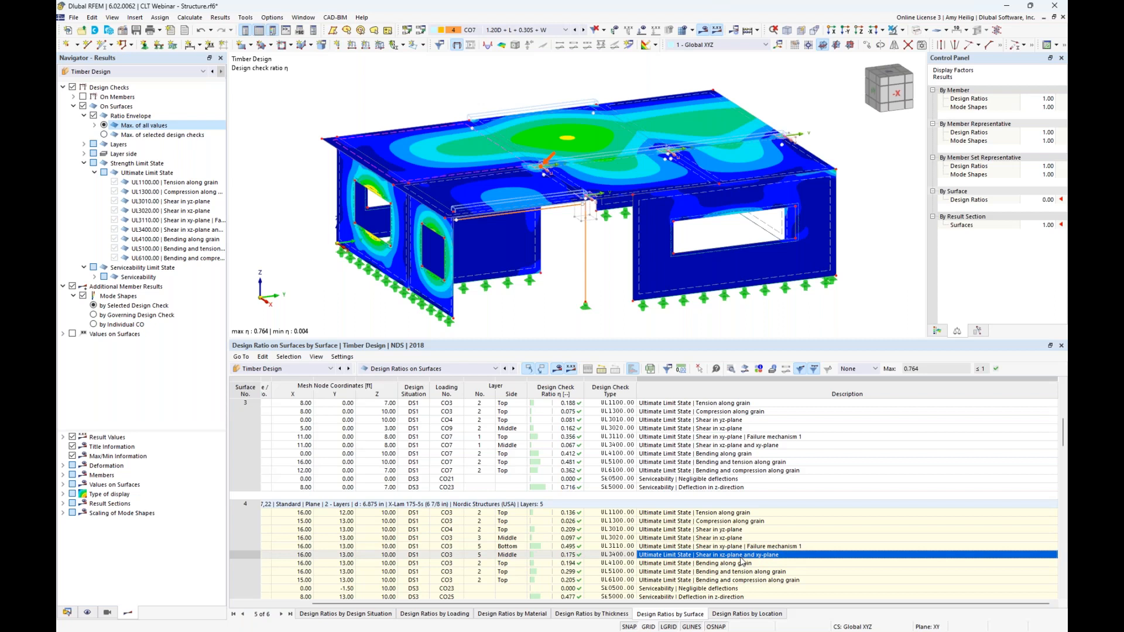
{"action": "scroll", "coordinate": [743, 561], "scroll_direction": "down", "scroll_amount": 2}
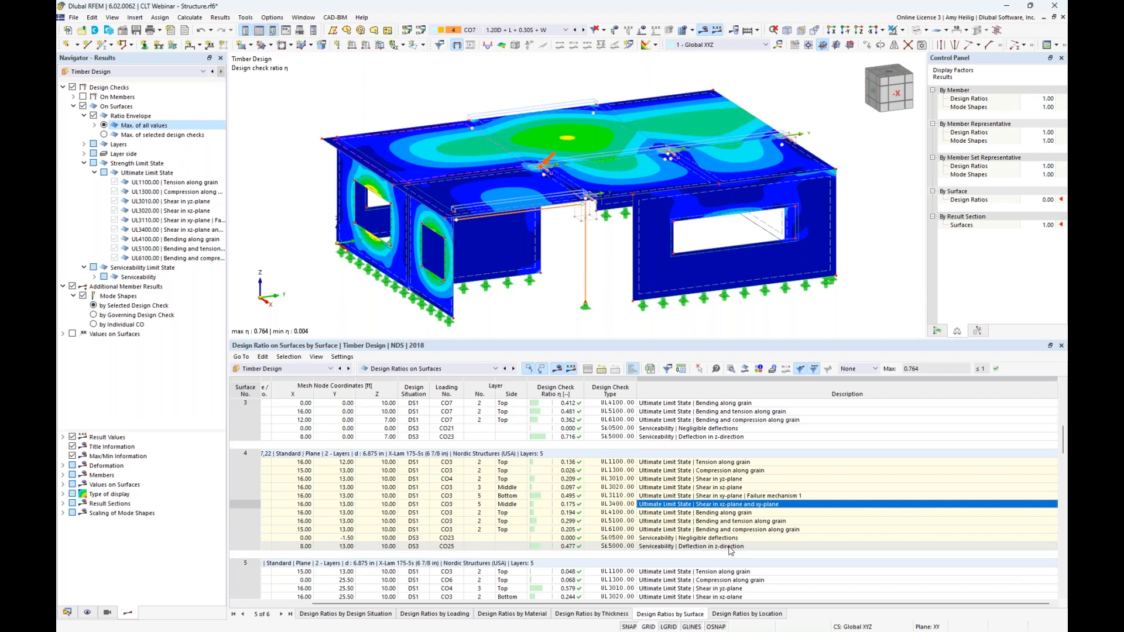
{"action": "left_click", "coordinate": [875, 369]}
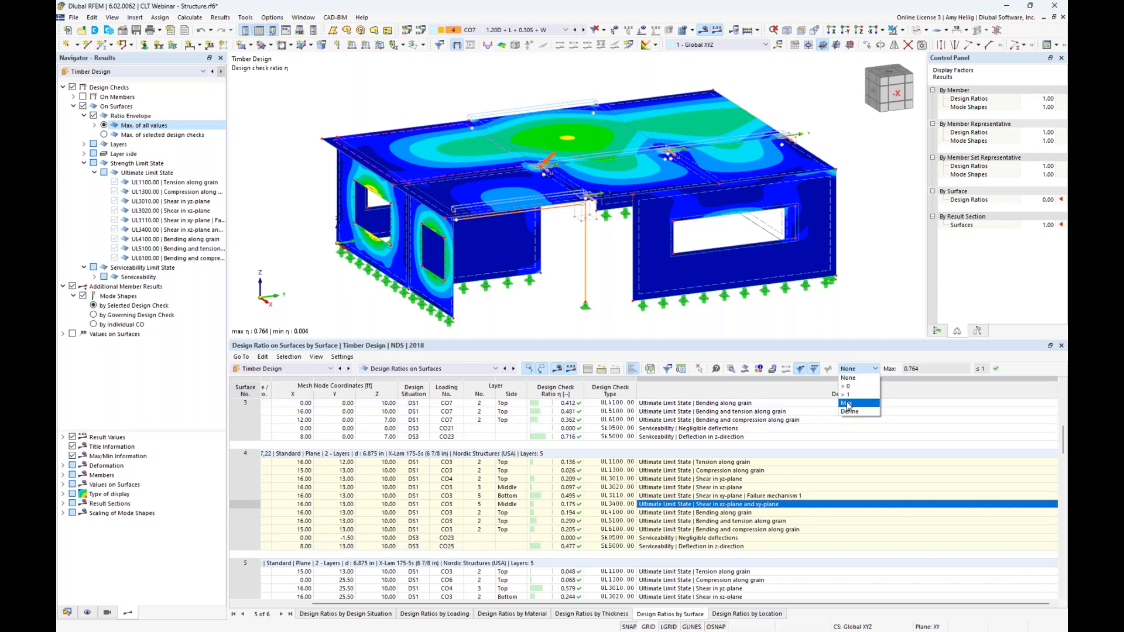
{"action": "left_click", "coordinate": [886, 367]}
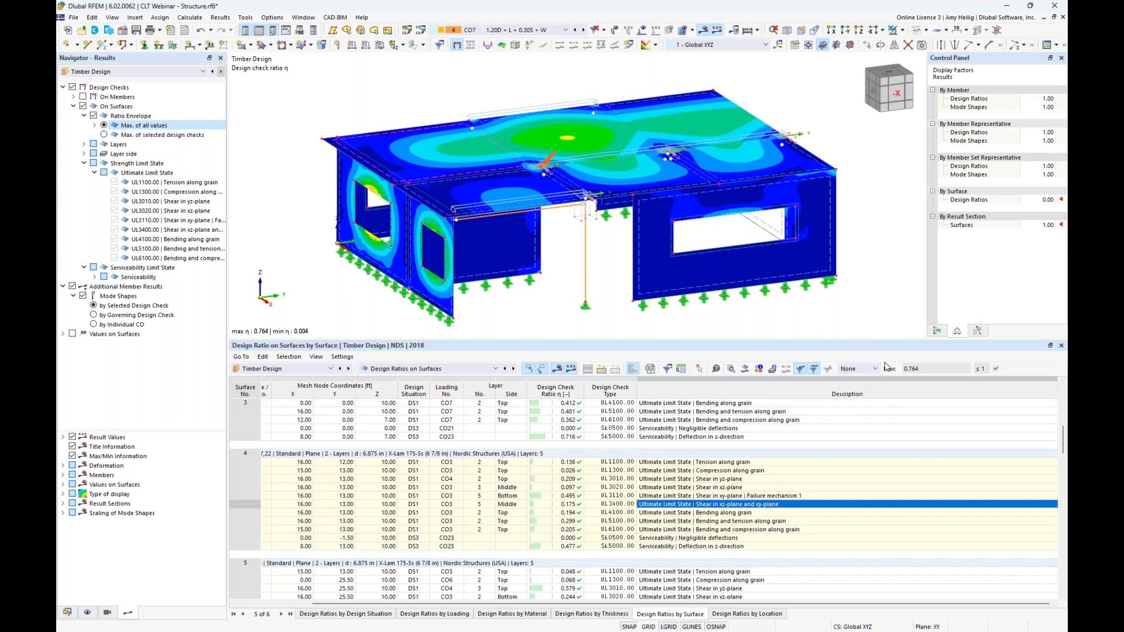
Examine the design check details of surface 4's shear in yz-plane, enlarging the formulas and expanding the adjusted rolling shear design value
{"action": "left_click", "coordinate": [712, 479]}
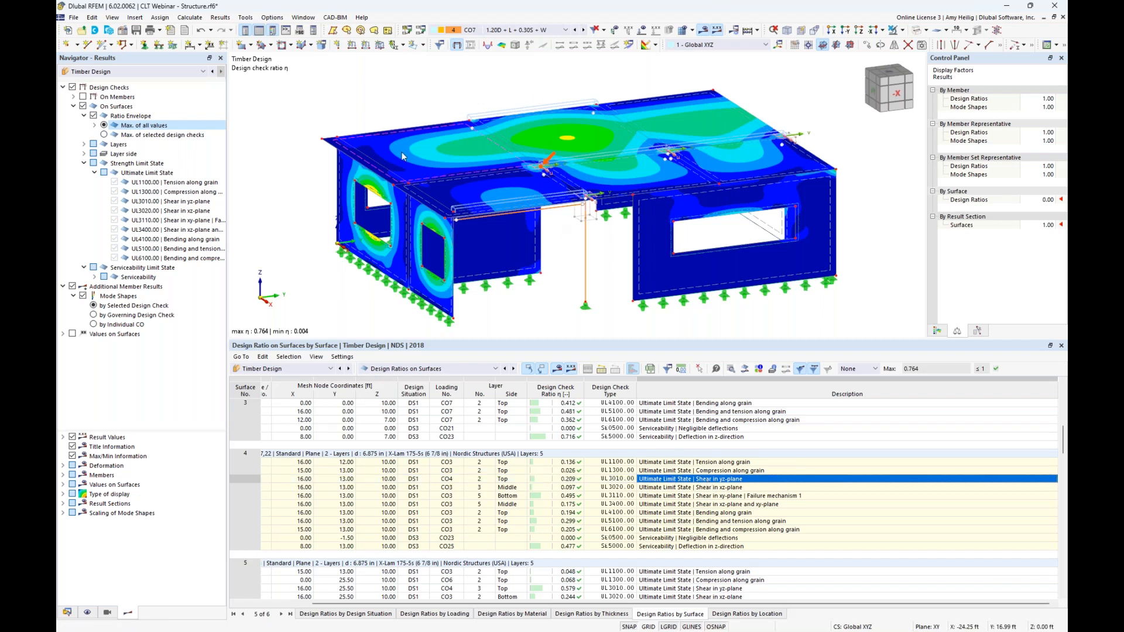
{"action": "left_click", "coordinate": [731, 370]}
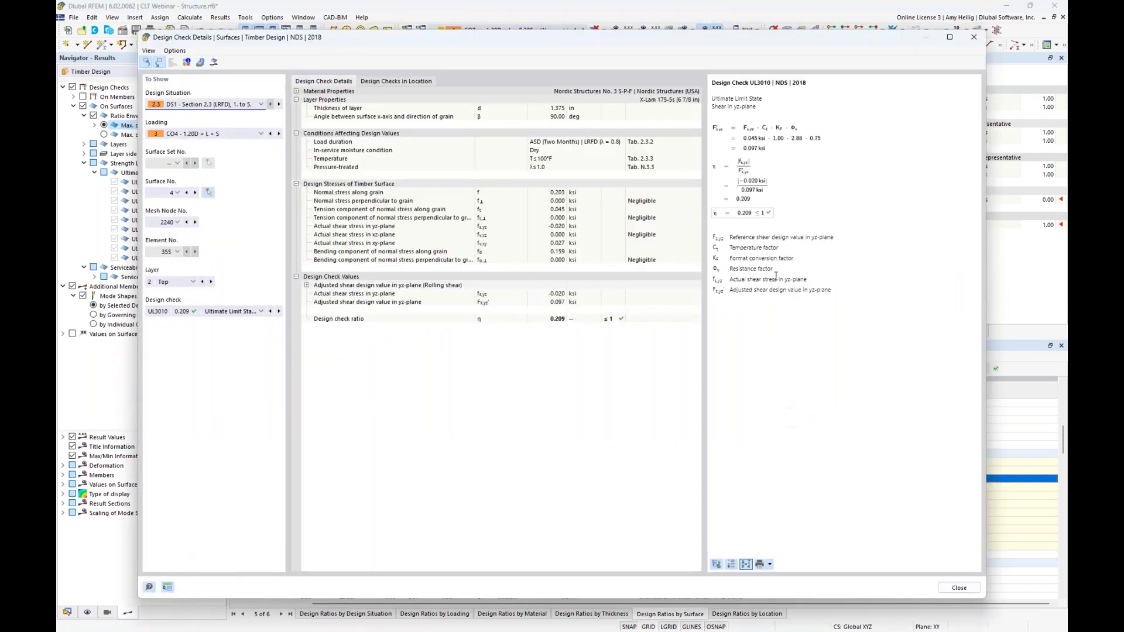
{"action": "scroll", "coordinate": [790, 193], "scroll_direction": "up", "scroll_amount": 5, "text": "ctrl"}
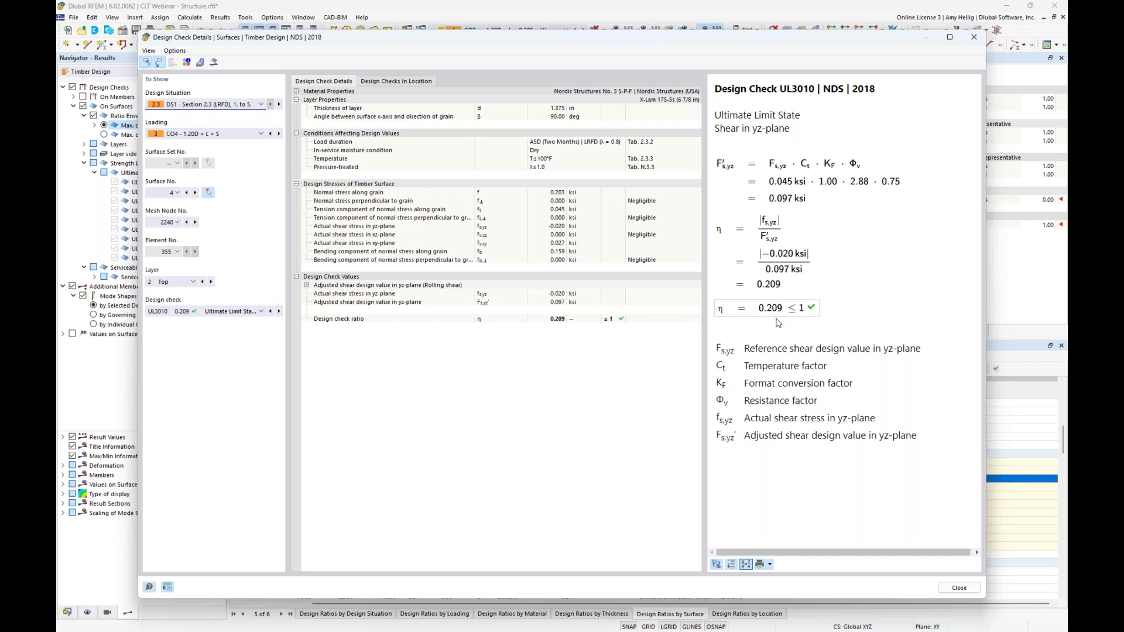
{"action": "left_click", "coordinate": [307, 286]}
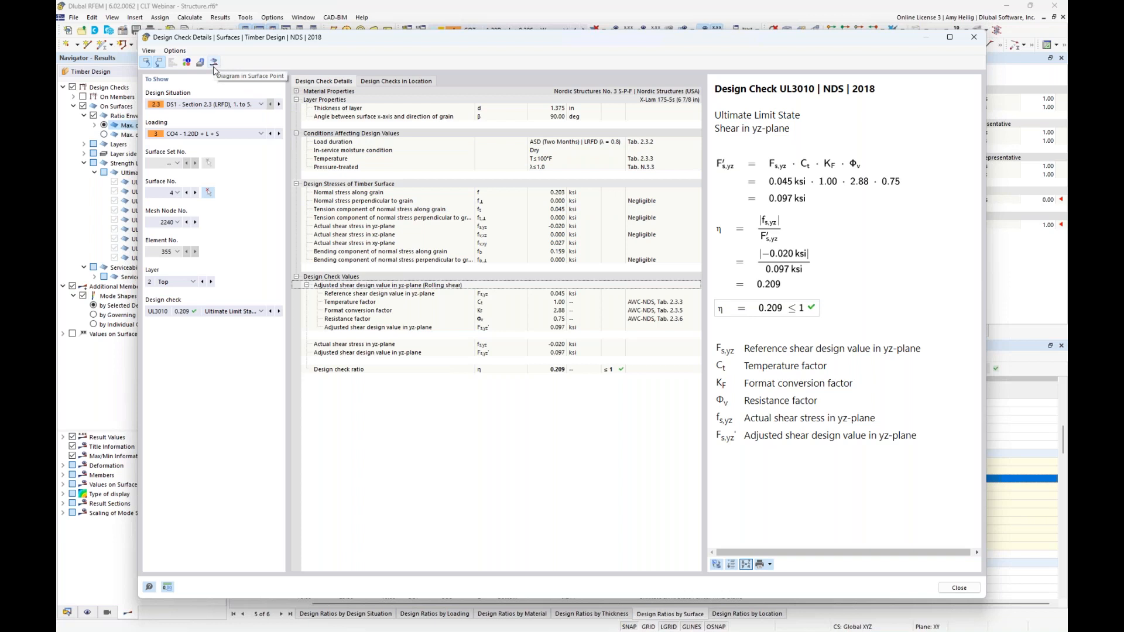
{"action": "left_click", "coordinate": [953, 589]}
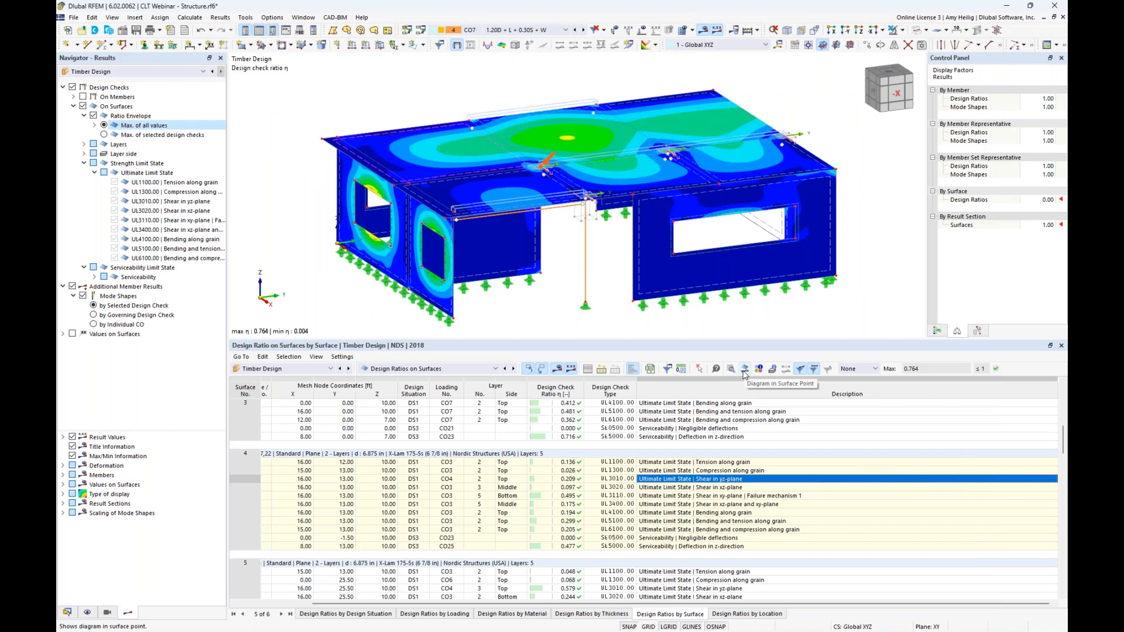
Show the result diagram at surface 4's governing yz-plane shear point and plot the τyz shear stress through the layers
{"action": "left_click", "coordinate": [745, 373]}
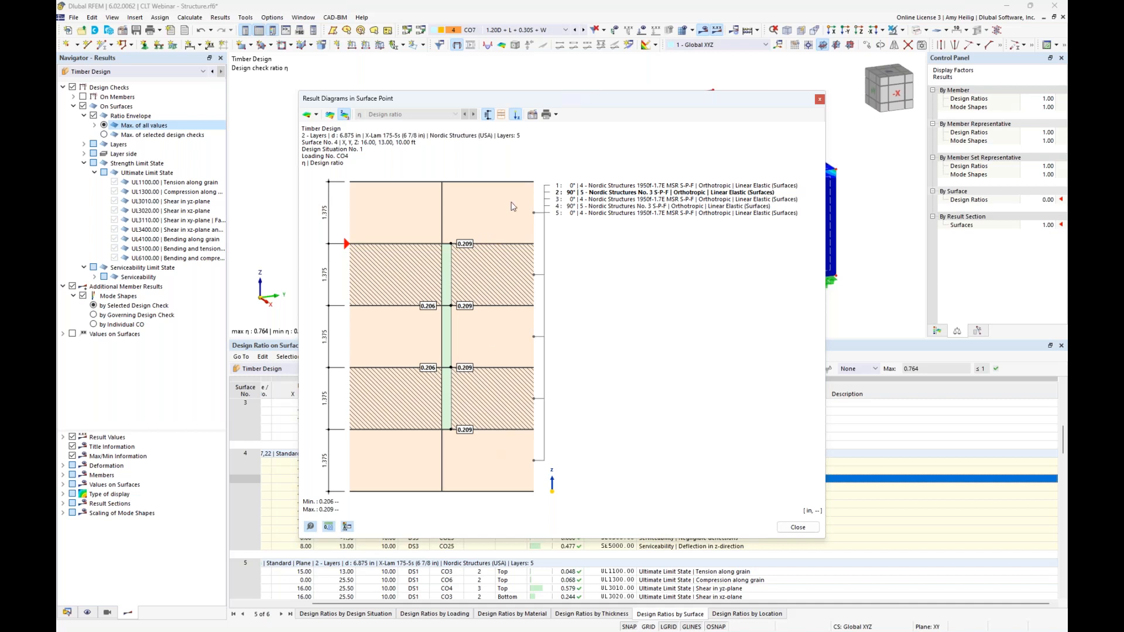
{"action": "left_click", "coordinate": [316, 114]}
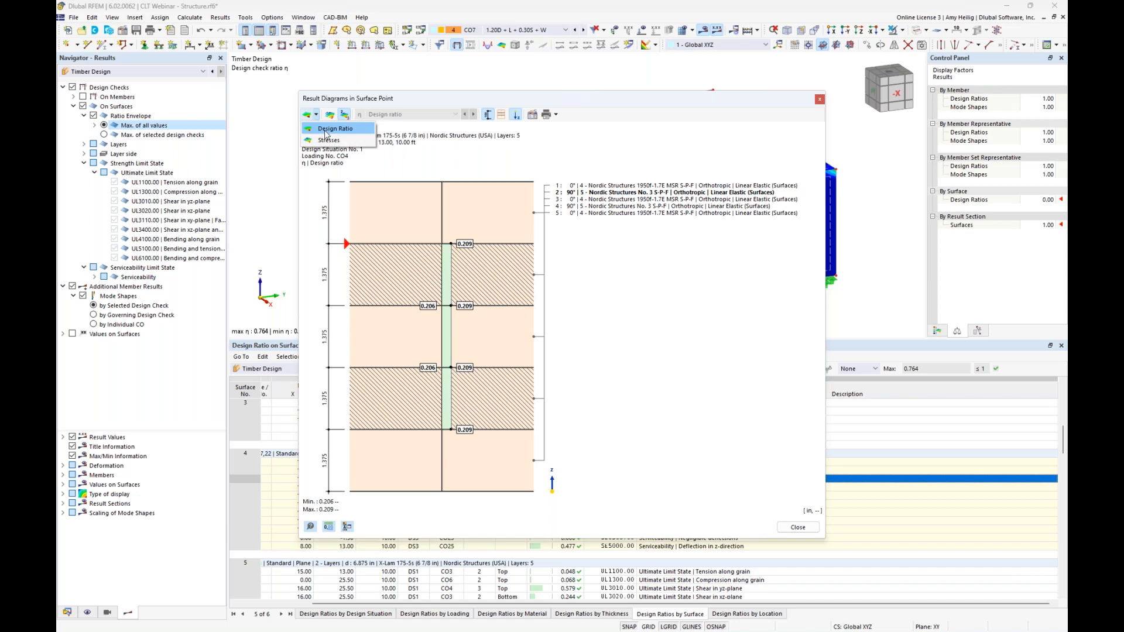
{"action": "left_click", "coordinate": [328, 140]}
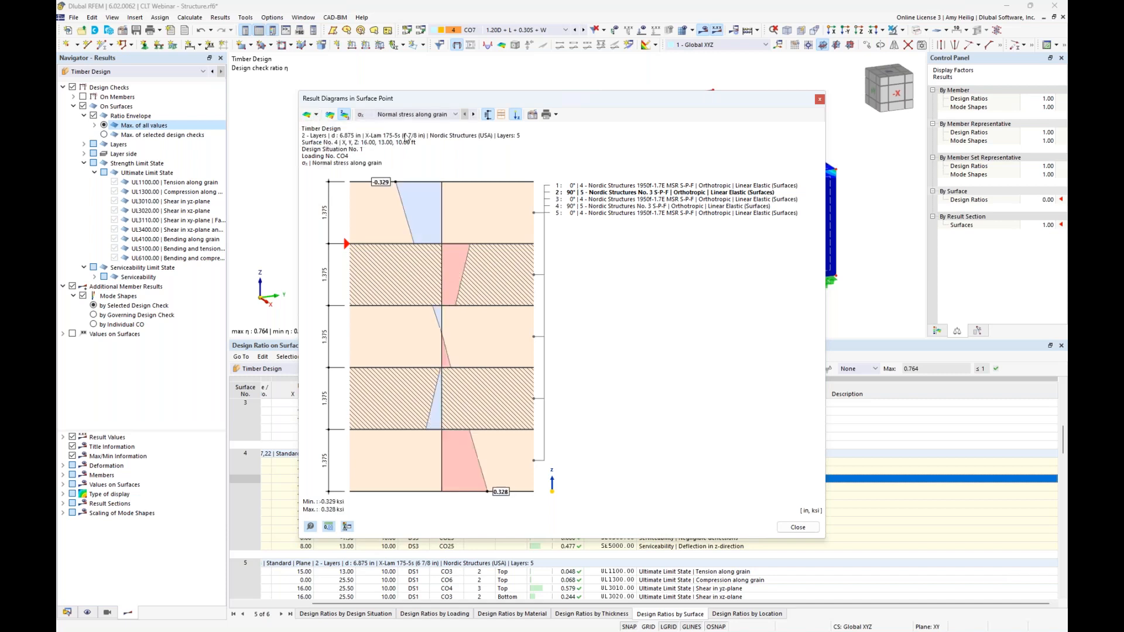
{"action": "left_click", "coordinate": [424, 114]}
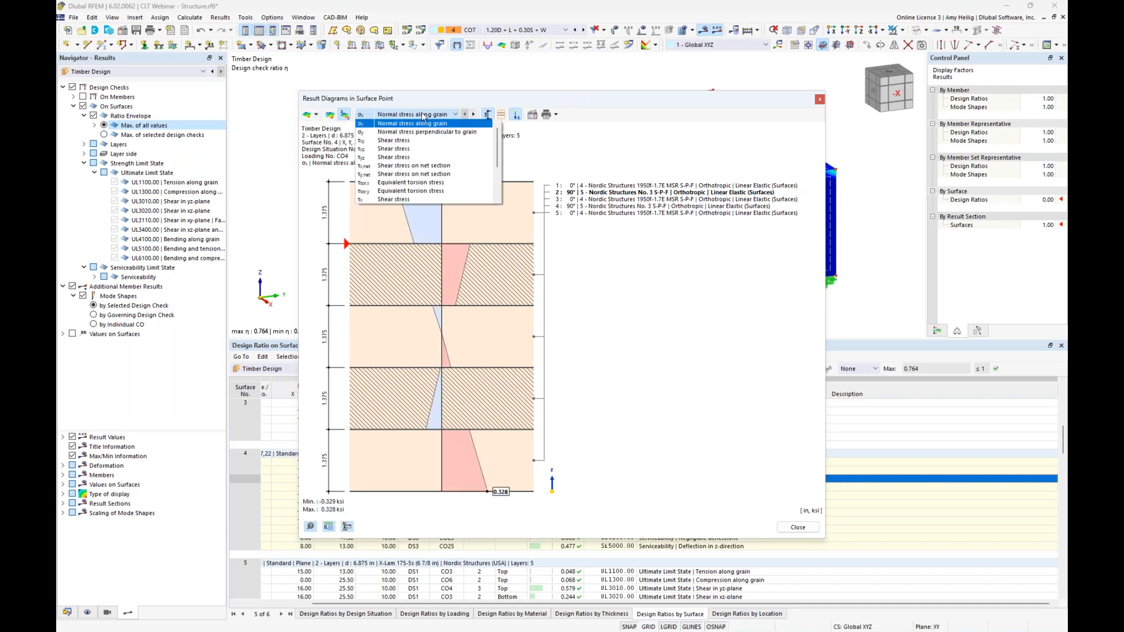
{"action": "left_click", "coordinate": [401, 158]}
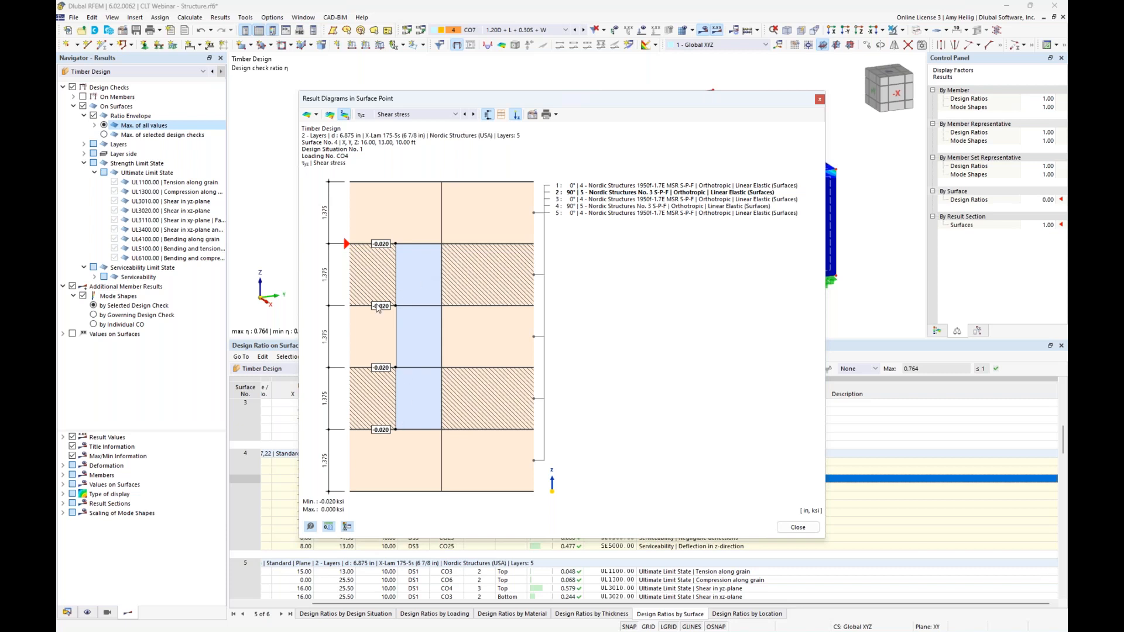
Review the through-thickness diagrams of normal stress along grain and the general shear stress at the same point, ending the diagram review
{"action": "left_click", "coordinate": [447, 117]}
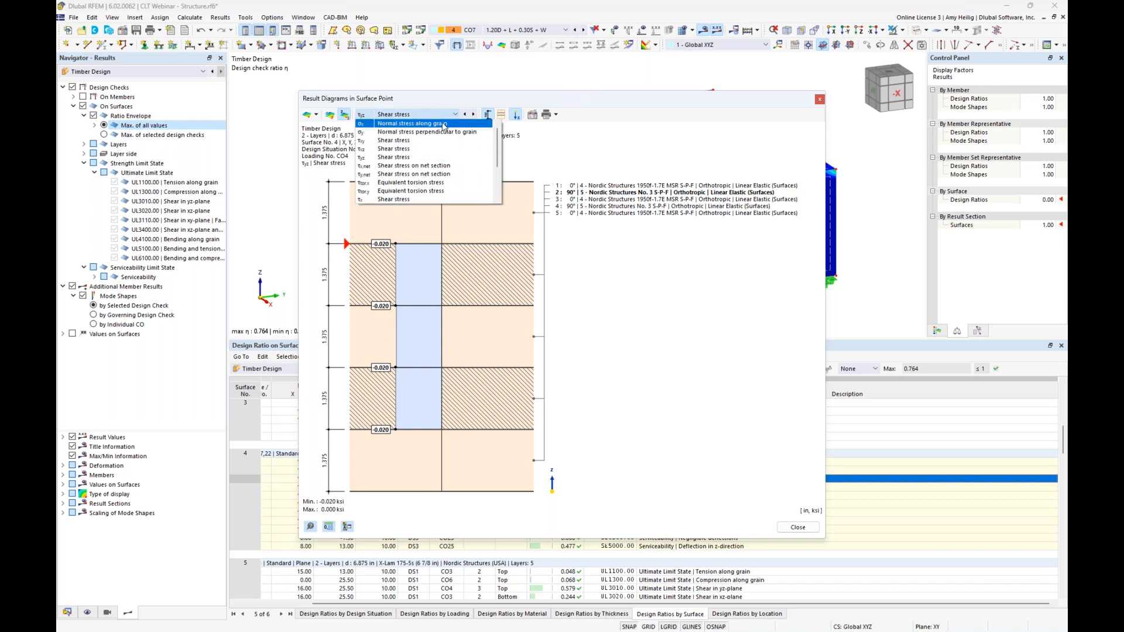
{"action": "left_click", "coordinate": [444, 124]}
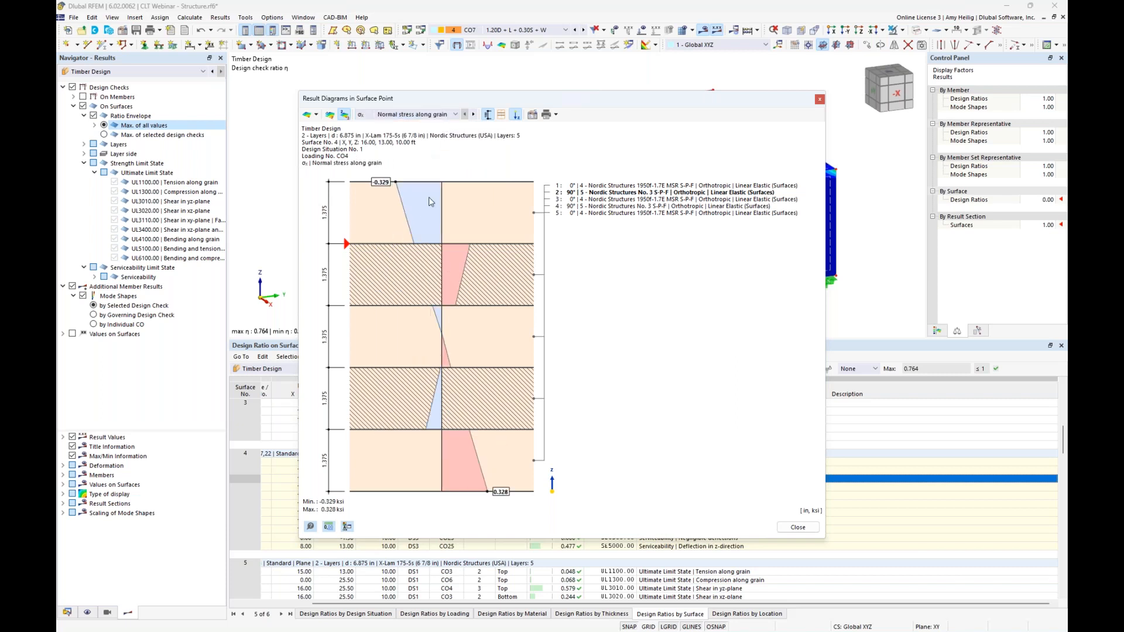
{"action": "left_click", "coordinate": [430, 114]}
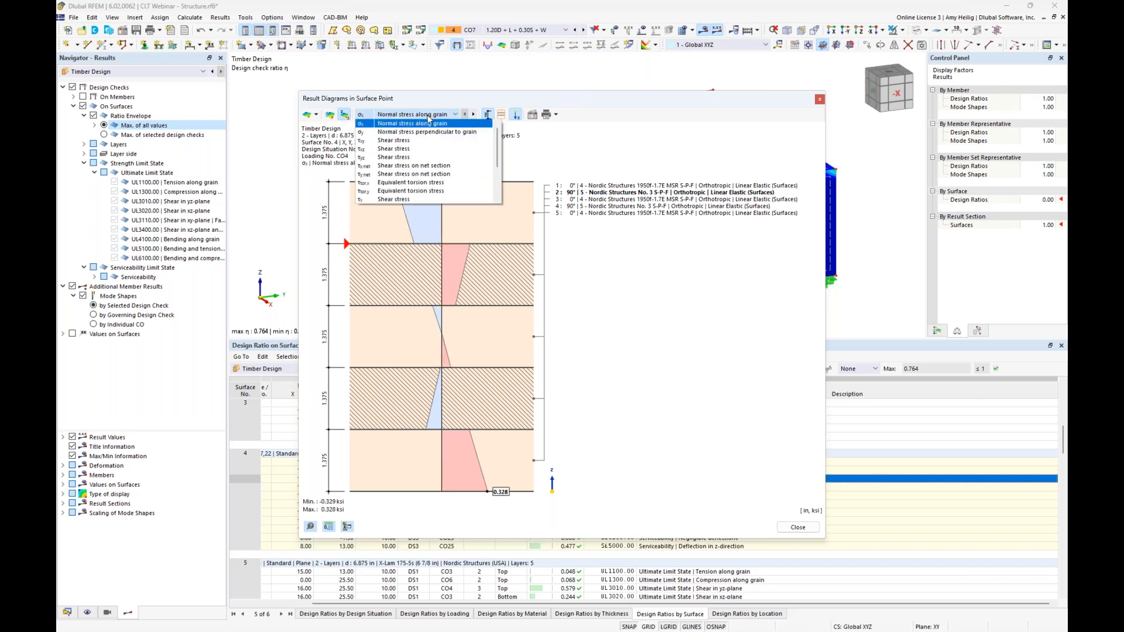
{"action": "left_click", "coordinate": [398, 203]}
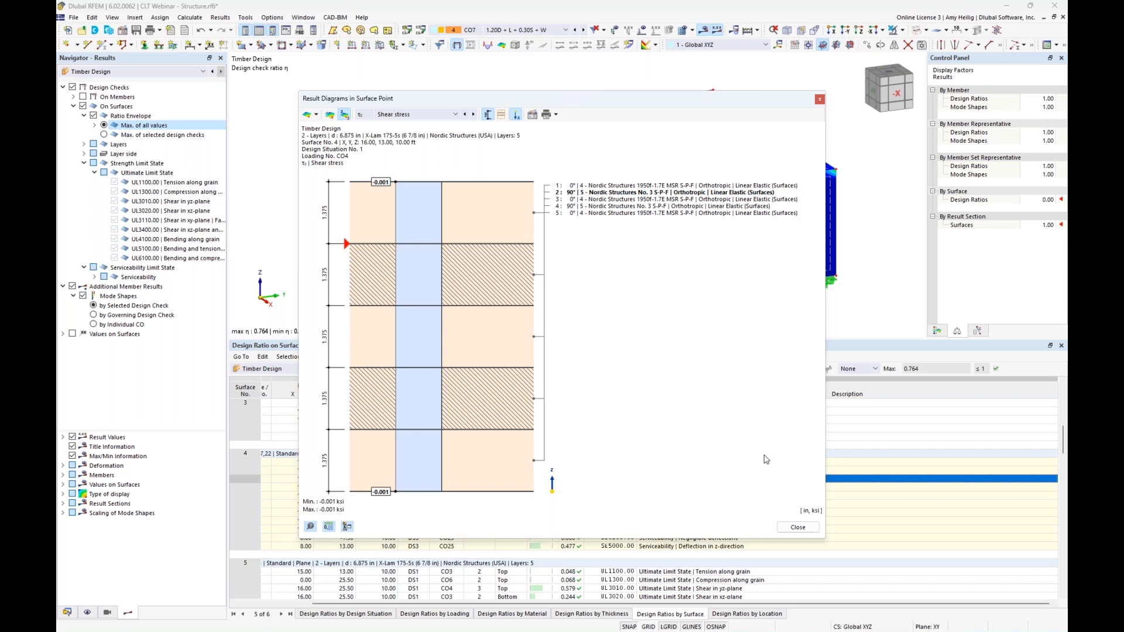
{"action": "left_click", "coordinate": [799, 528]}
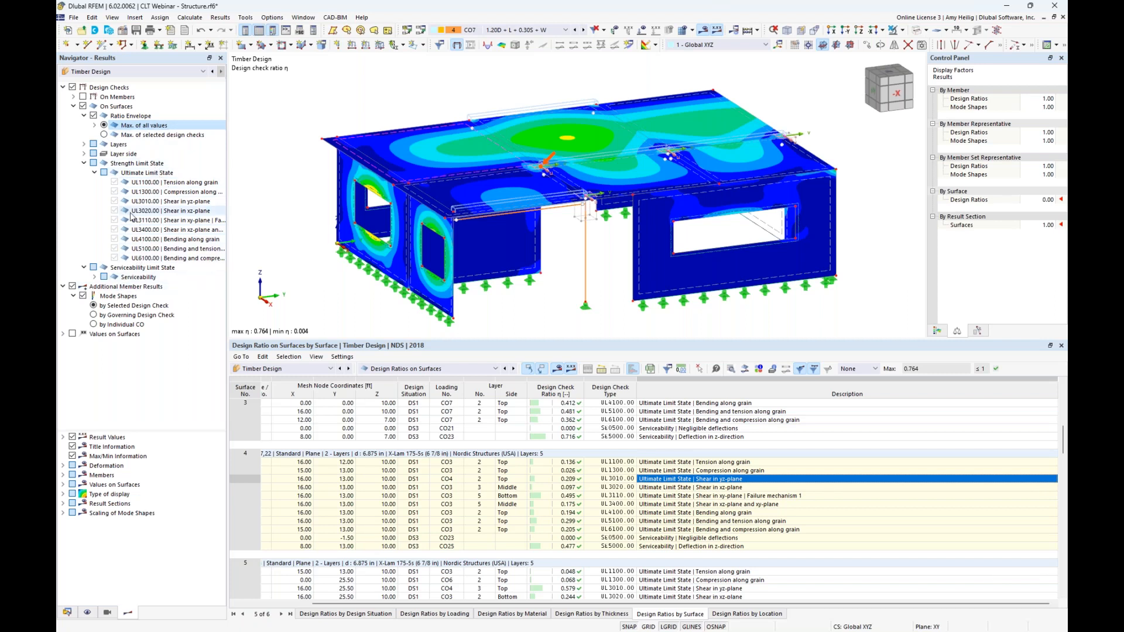
Display only the UL3010 shear in yz-plane ratios on the surfaces, hiding serviceability and additional member results, and inspect the support points
{"action": "left_click", "coordinate": [104, 135]}
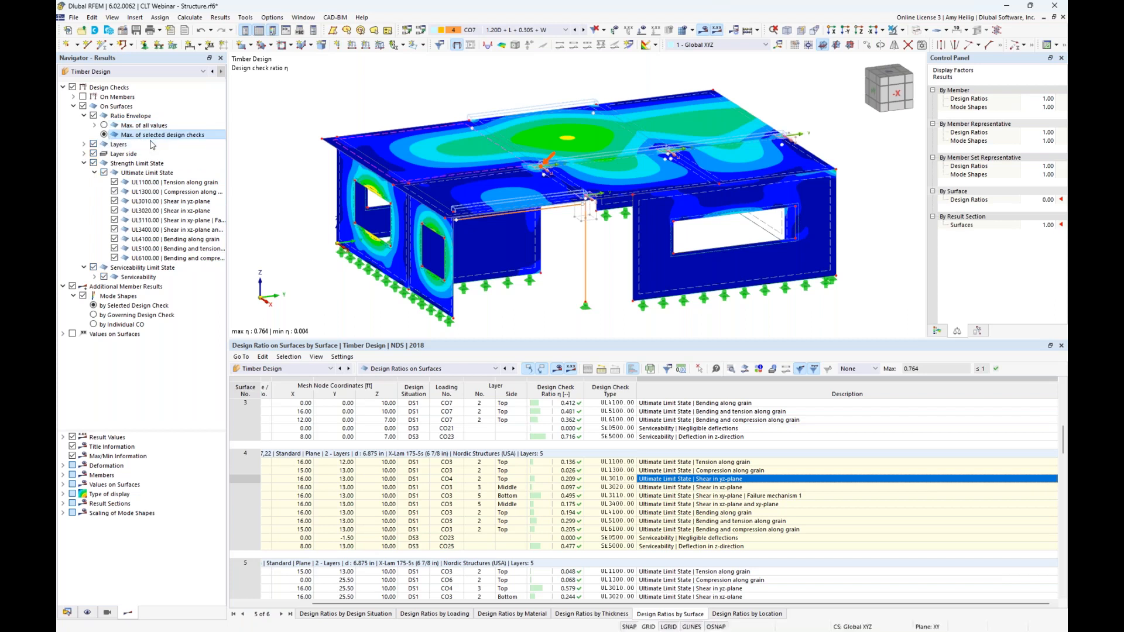
{"action": "left_click", "coordinate": [73, 287]}
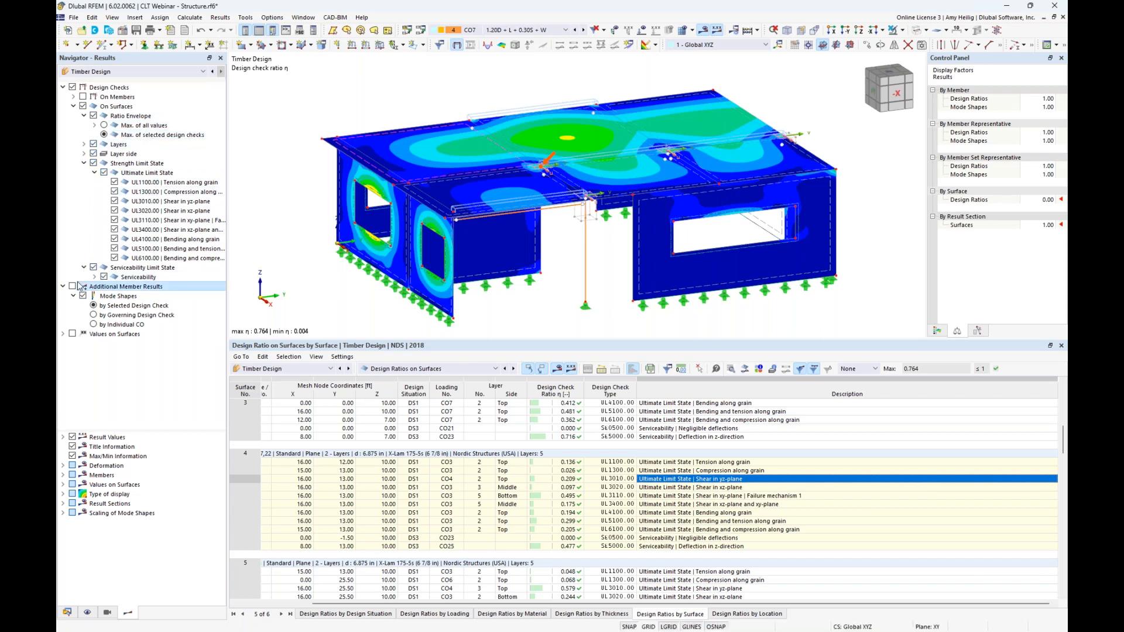
{"action": "left_click", "coordinate": [104, 173]}
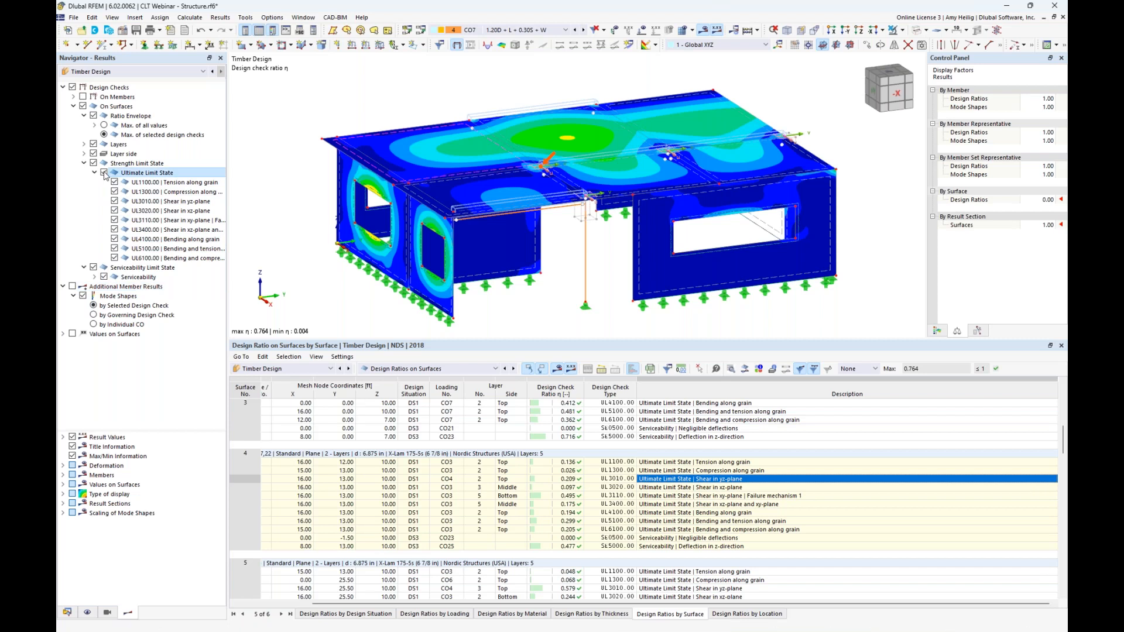
{"action": "left_click", "coordinate": [115, 201]}
{"action": "left_click", "coordinate": [114, 201]}
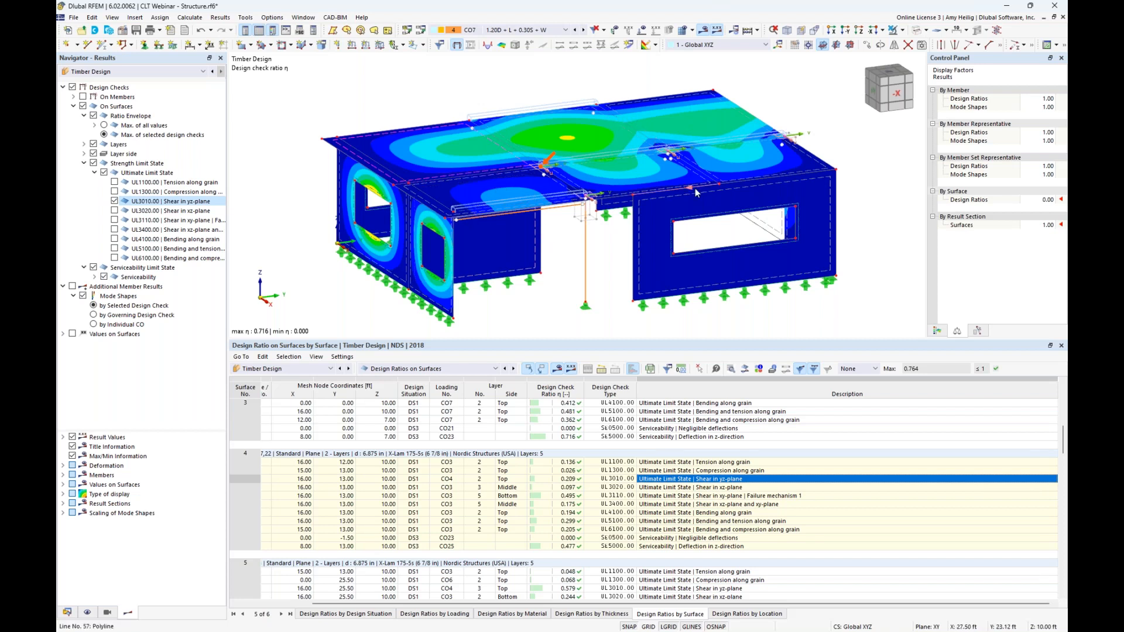
{"action": "left_click", "coordinate": [94, 269]}
{"action": "left_click", "coordinate": [94, 269]}
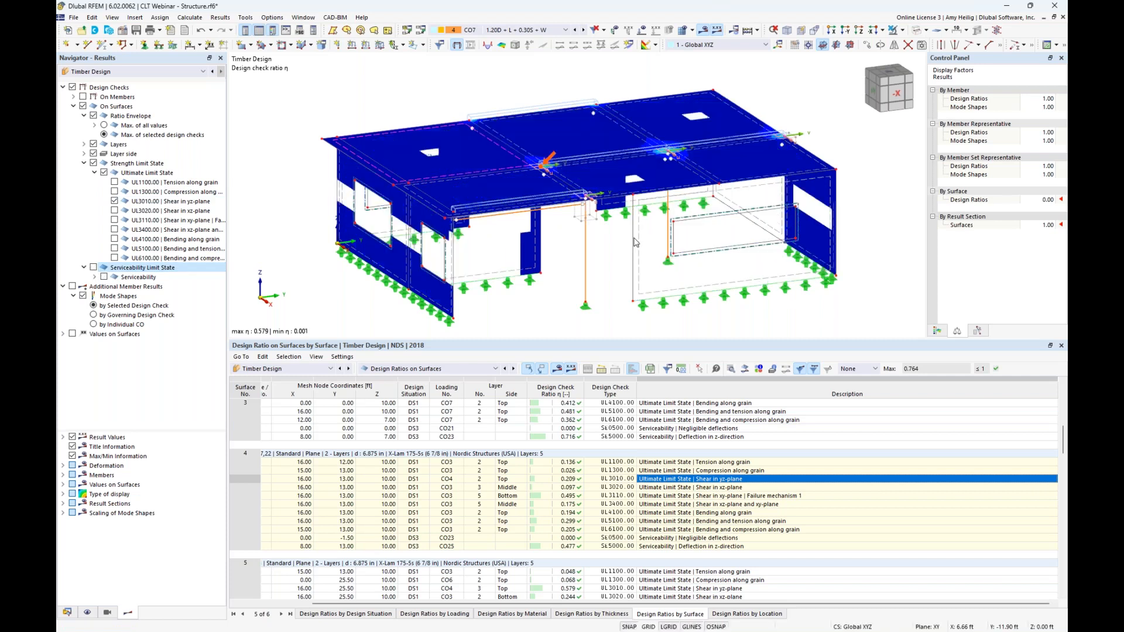
{"action": "scroll", "coordinate": [654, 160], "scroll_direction": "up", "scroll_amount": 4}
{"action": "scroll", "coordinate": [655, 160], "scroll_direction": "up", "scroll_amount": 1}
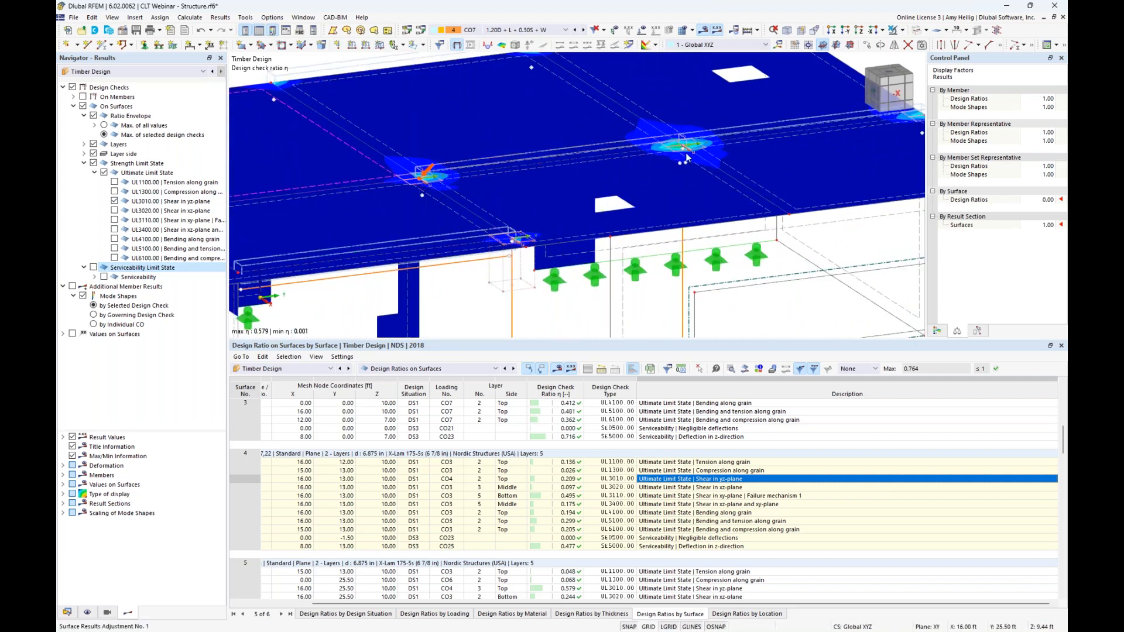
{"action": "scroll", "coordinate": [505, 221], "scroll_direction": "down", "scroll_amount": 1}
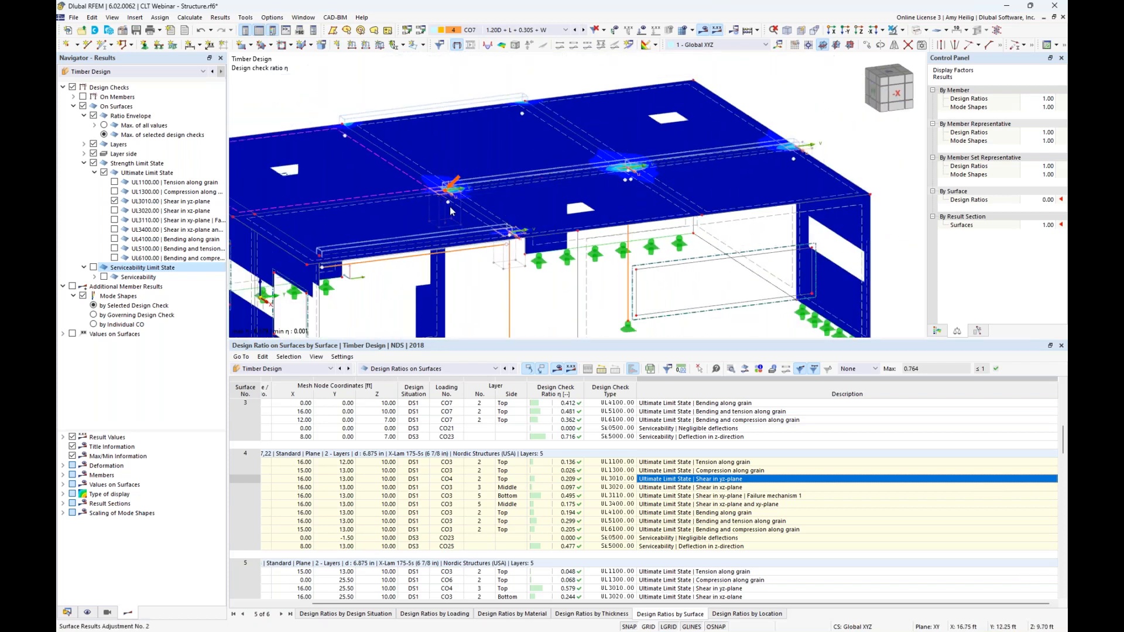
Display only the serviceability design ratios on the surfaces of the whole structure, together with the color scale
{"action": "left_click", "coordinate": [94, 165]}
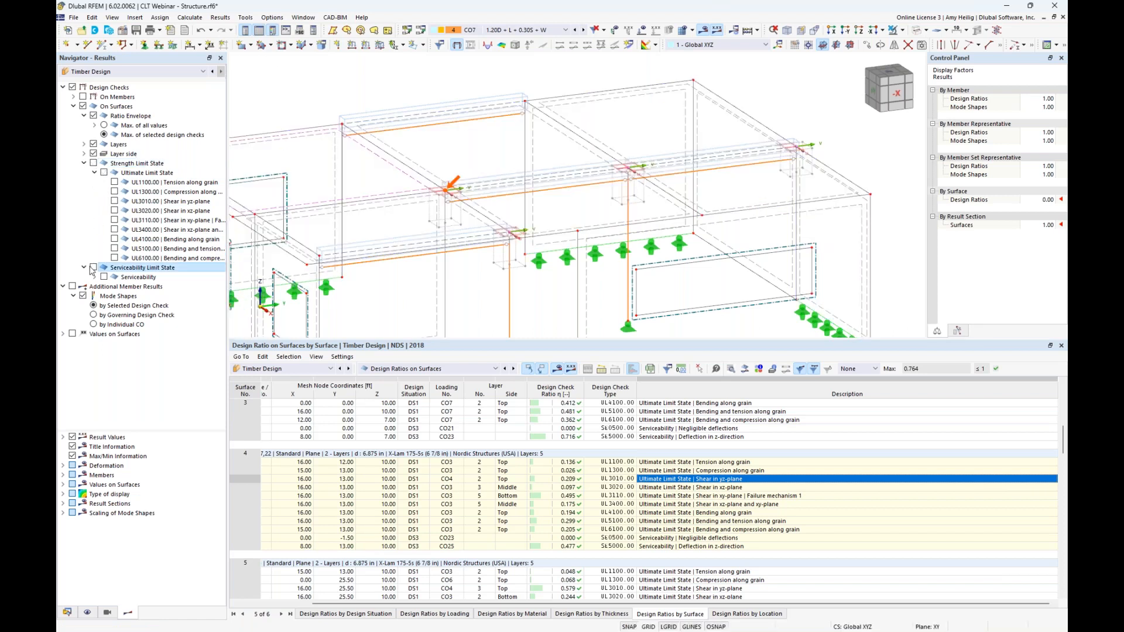
{"action": "left_click", "coordinate": [94, 268]}
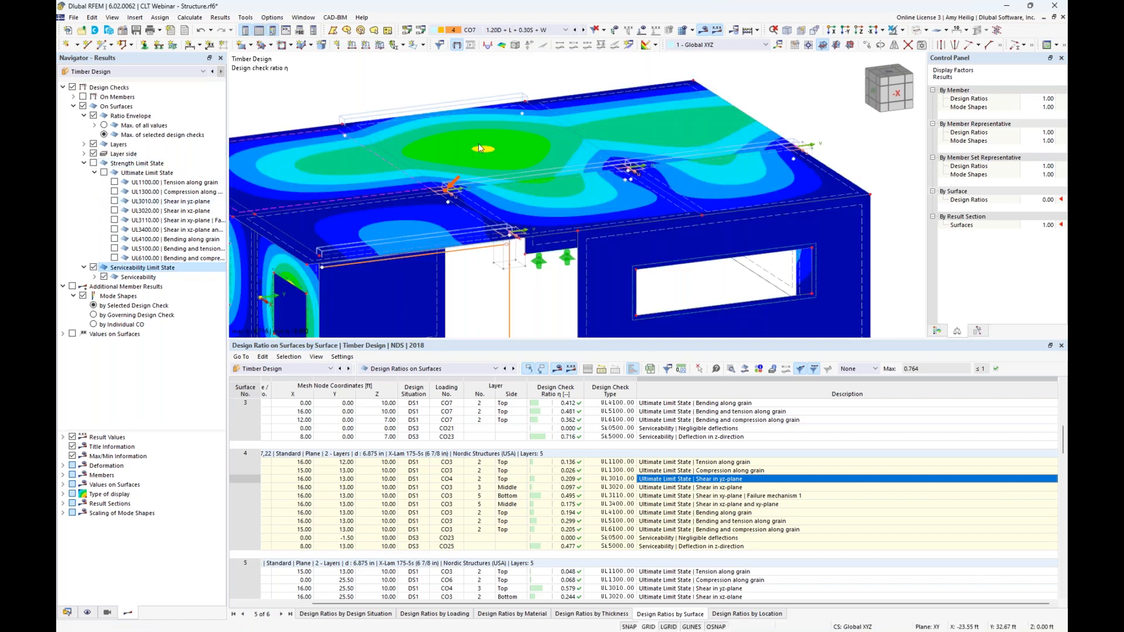
{"action": "scroll", "coordinate": [479, 143], "scroll_direction": "down", "scroll_amount": 2}
{"action": "left_click", "coordinate": [937, 332]}
{"action": "middle_click_drag", "start_coordinate": [468, 256], "coordinate": [507, 253]}
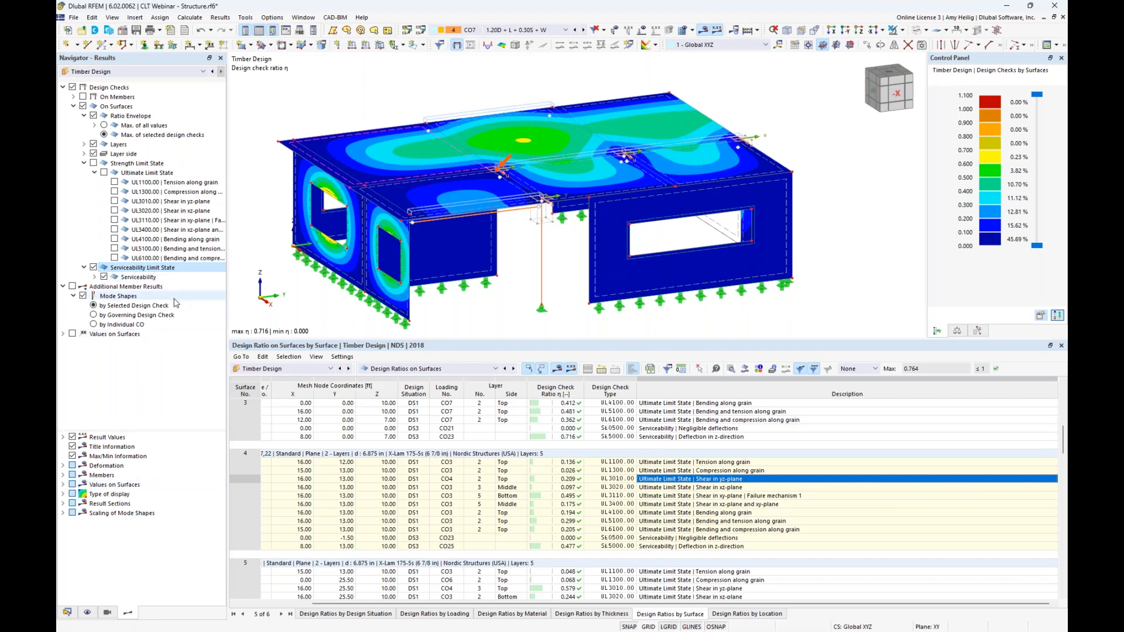
Switch to the static analysis results and display the total displacements |u| for load combination CO2
{"action": "left_click", "coordinate": [124, 72]}
{"action": "left_click", "coordinate": [120, 80]}
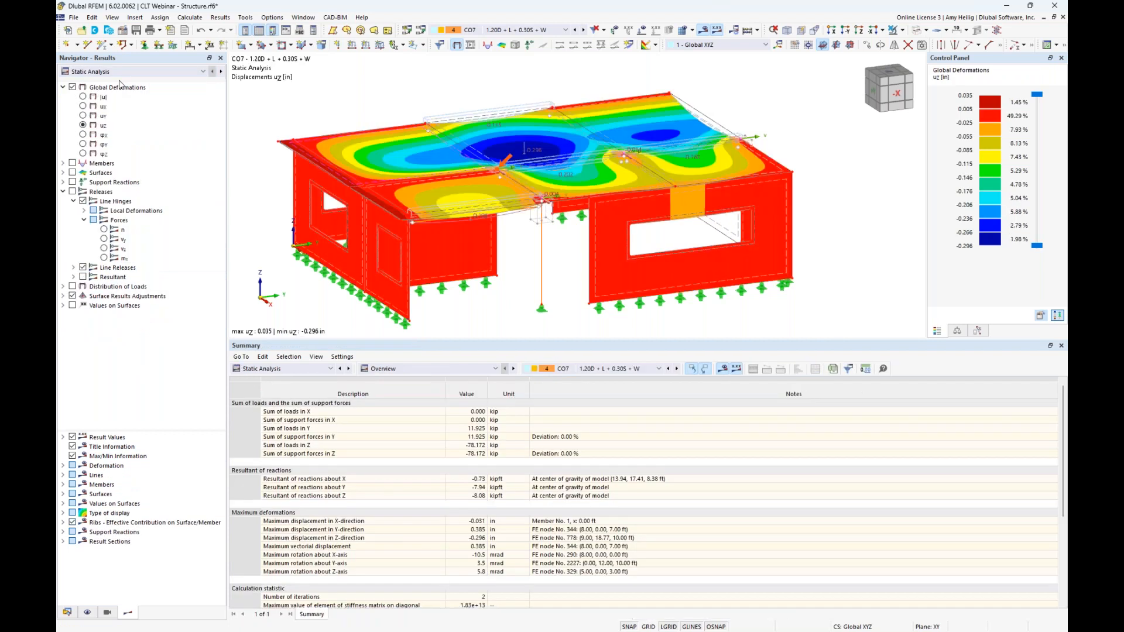
{"action": "left_click", "coordinate": [83, 97]}
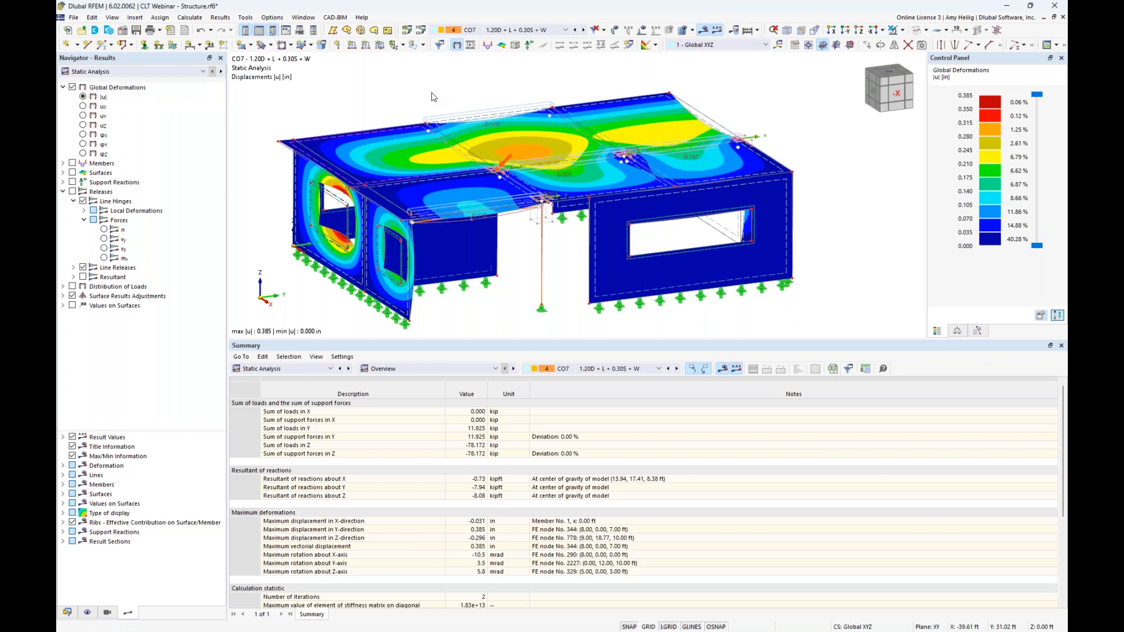
{"action": "left_click", "coordinate": [527, 30]}
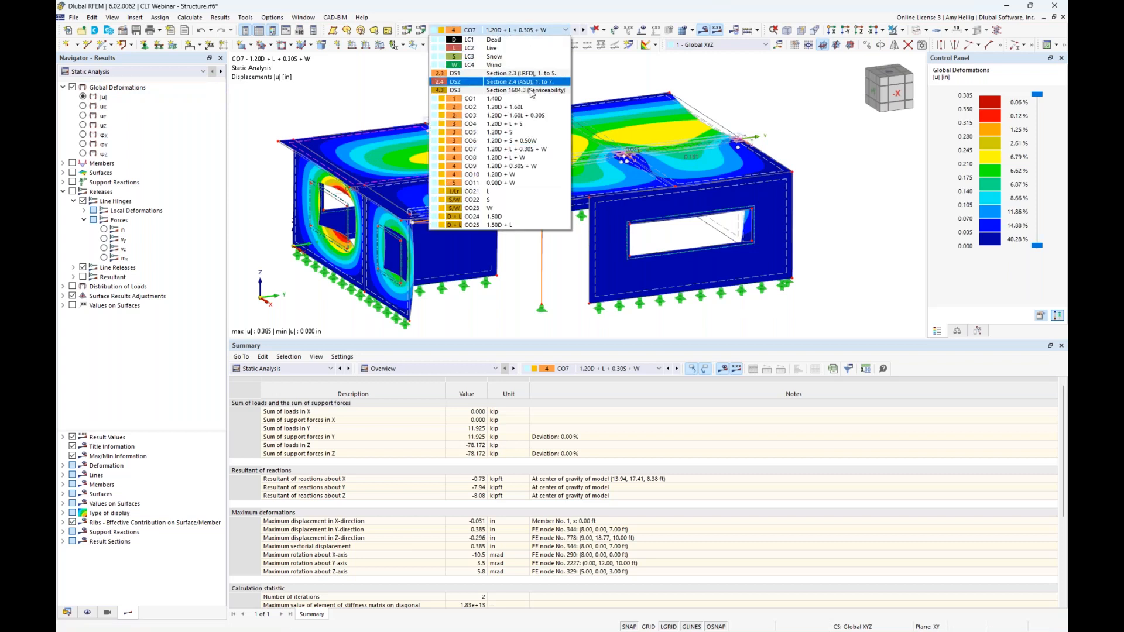
{"action": "left_click", "coordinate": [527, 107]}
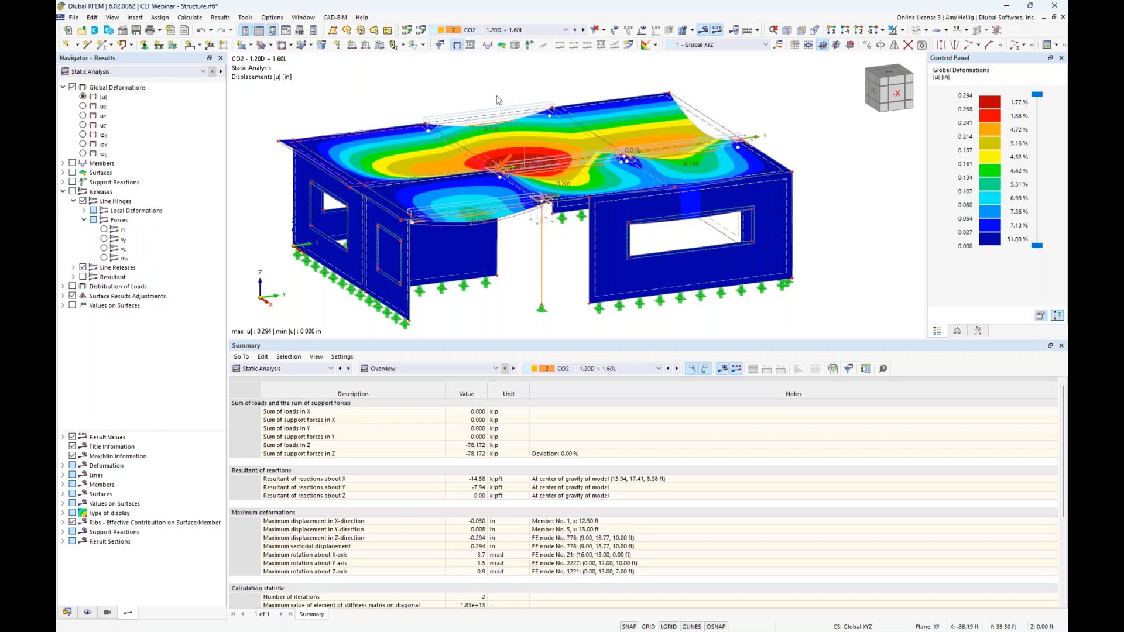
{"action": "scroll", "coordinate": [499, 101], "scroll_direction": "down", "scroll_amount": 2}
{"action": "middle_click_drag", "start_coordinate": [507, 112], "coordinate": [517, 87], "text": "ctrl"}
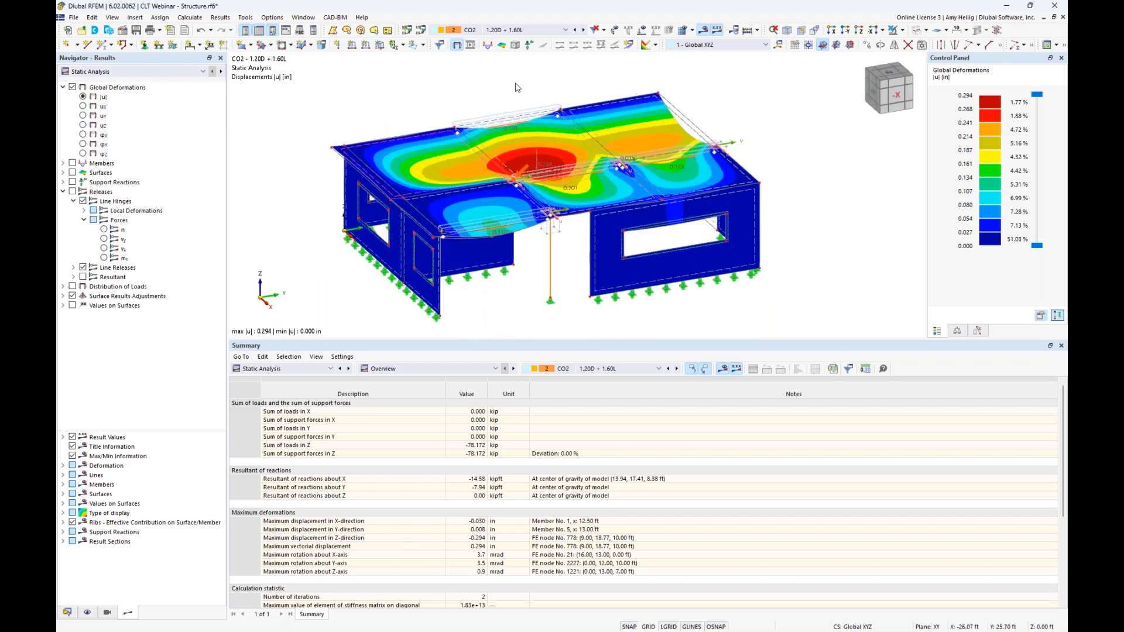
Compare the total displacements |u| under the load combinations up to CO6 and return to CO2
{"action": "left_click", "coordinate": [584, 30]}
{"action": "left_click", "coordinate": [584, 30]}
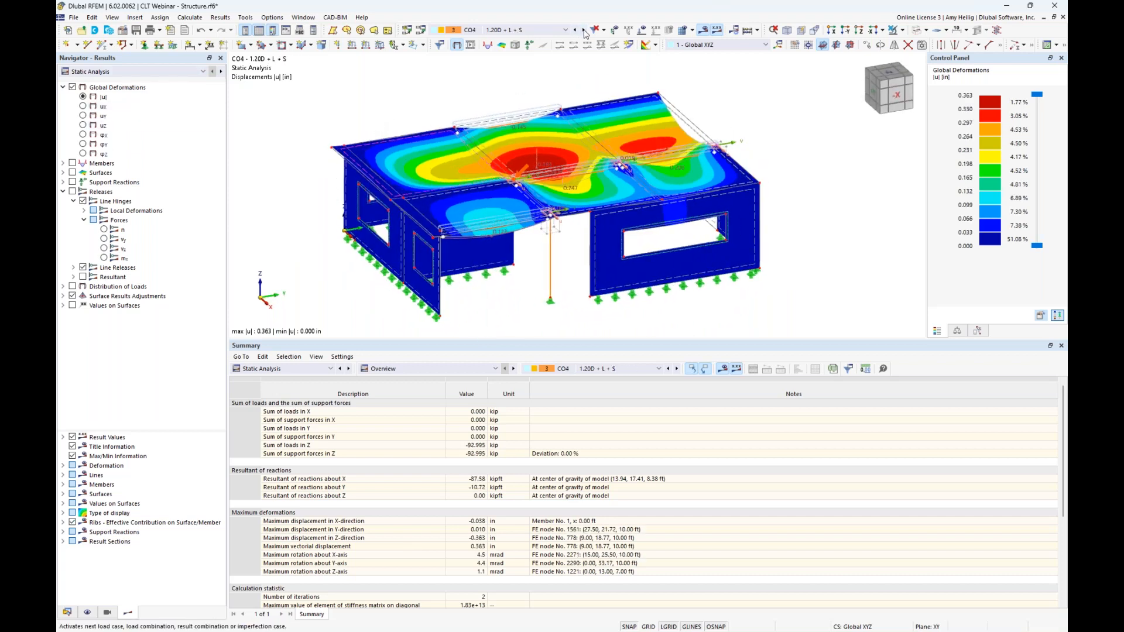
{"action": "left_click", "coordinate": [584, 30]}
{"action": "left_click", "coordinate": [584, 30]}
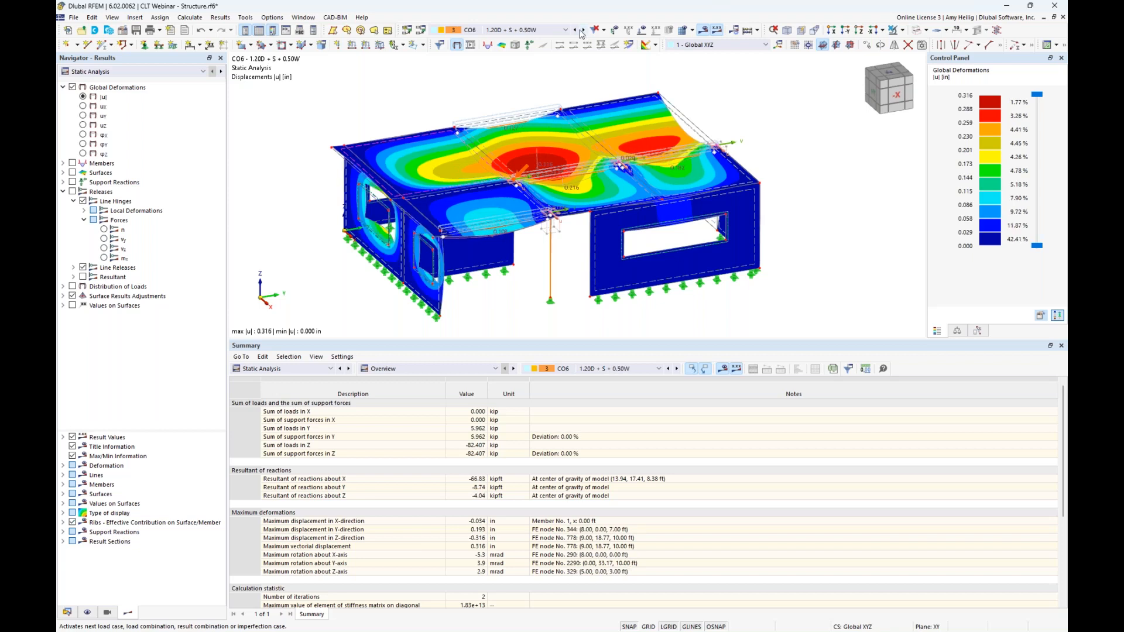
{"action": "left_click", "coordinate": [530, 30]}
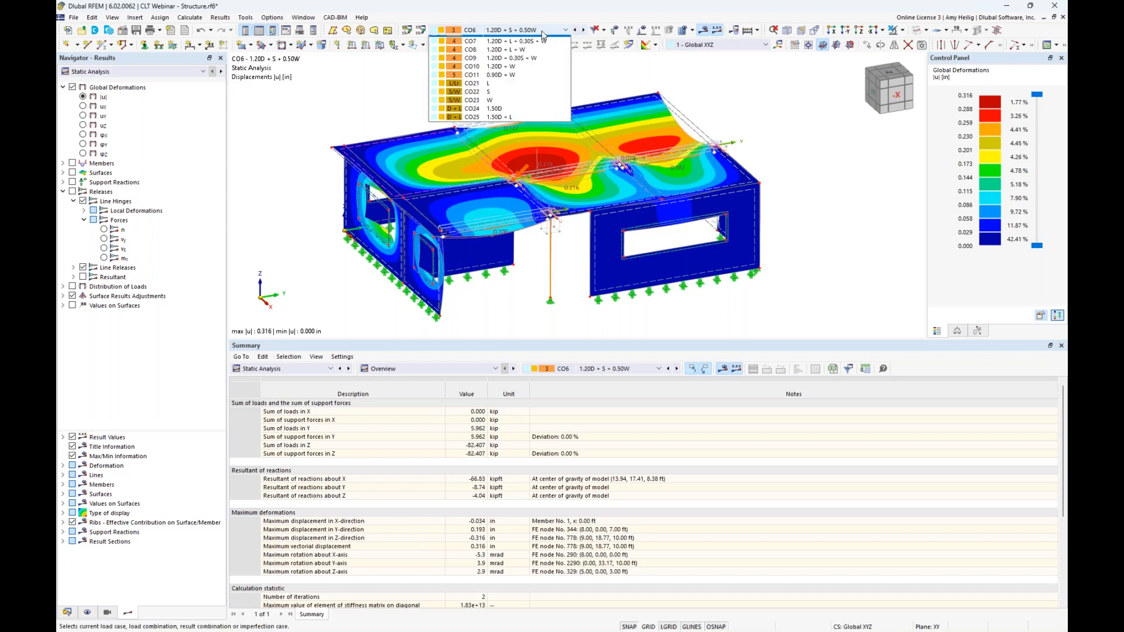
{"action": "left_click", "coordinate": [526, 107]}
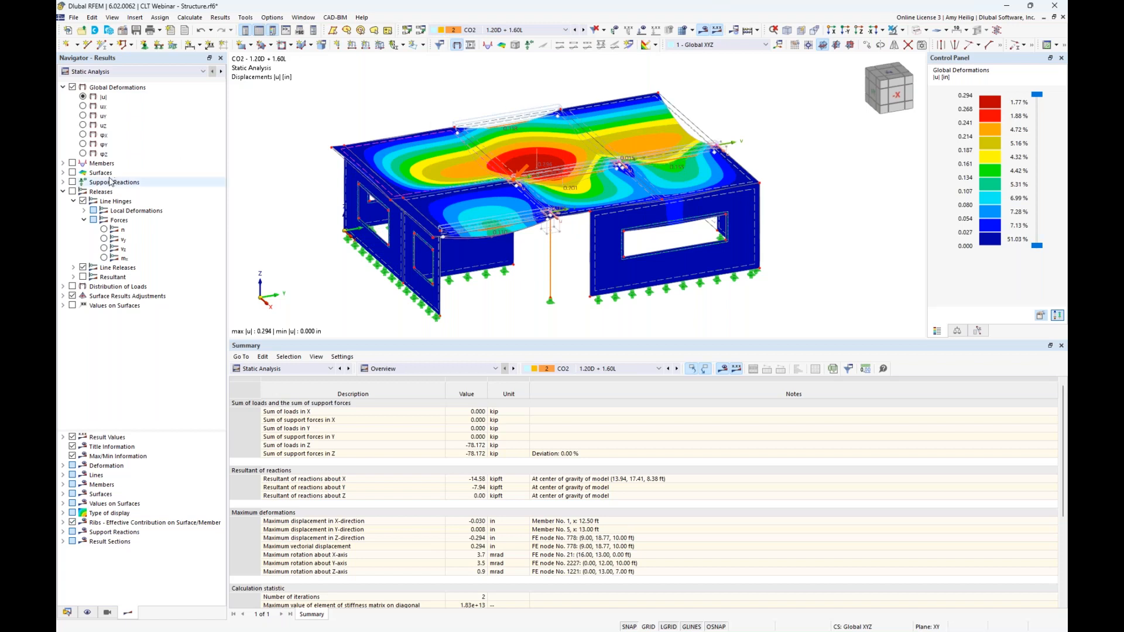
Hide the global deformations and display the surface moments mx for CO2, collapsing the result categories that are not needed
{"action": "left_click", "coordinate": [72, 87]}
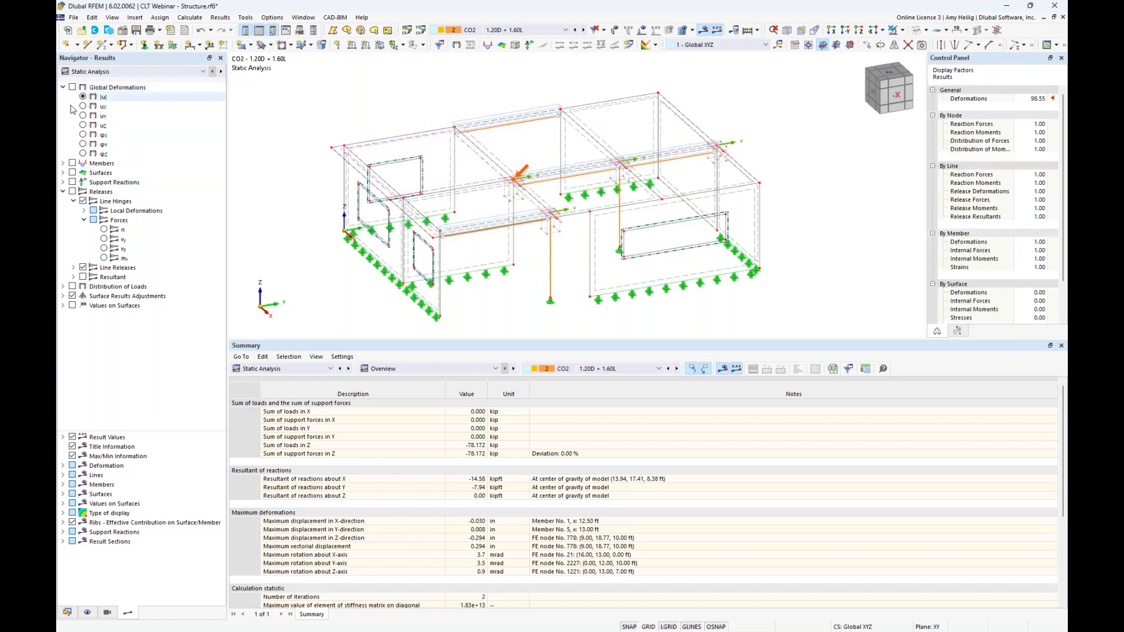
{"action": "left_click", "coordinate": [63, 88]}
{"action": "left_click", "coordinate": [63, 125]}
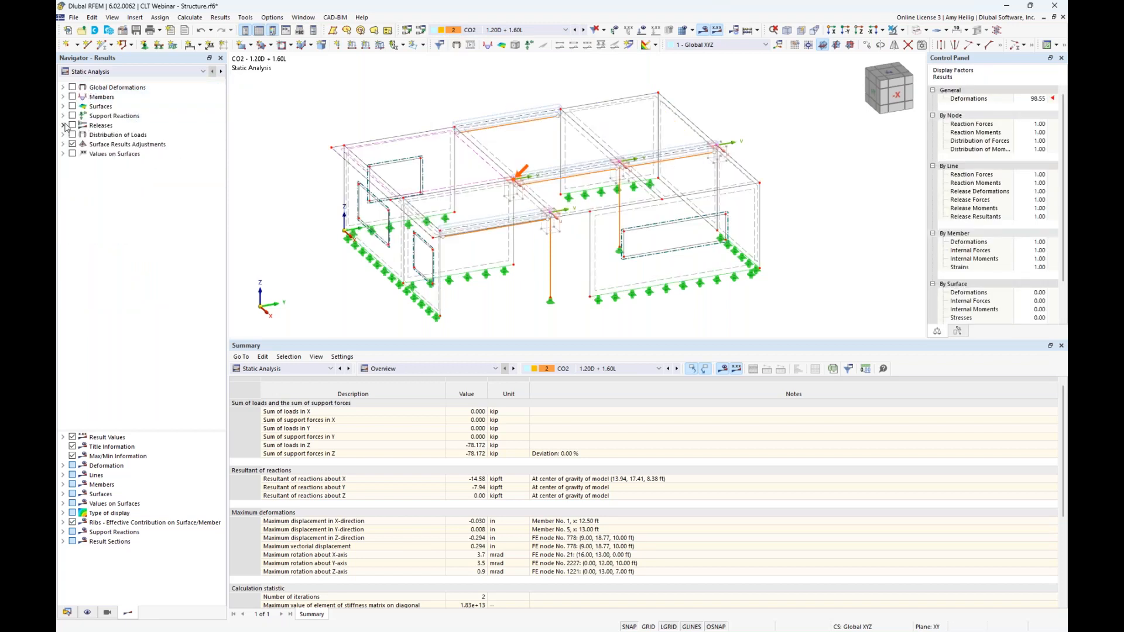
{"action": "left_click", "coordinate": [62, 106]}
{"action": "left_click", "coordinate": [72, 107]}
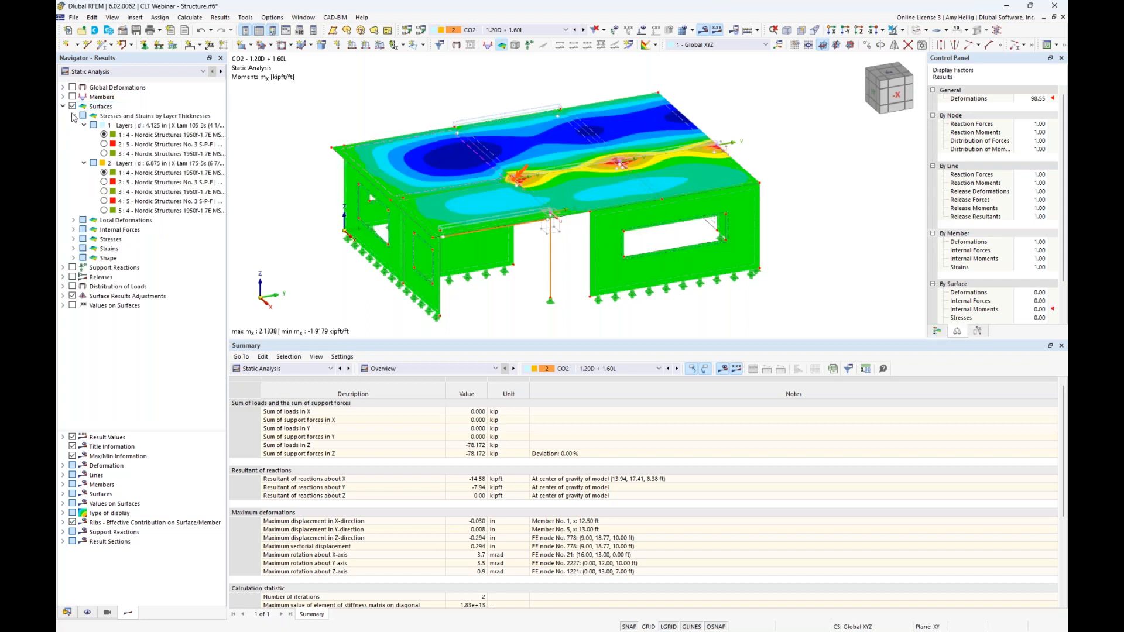
{"action": "left_click", "coordinate": [73, 116]}
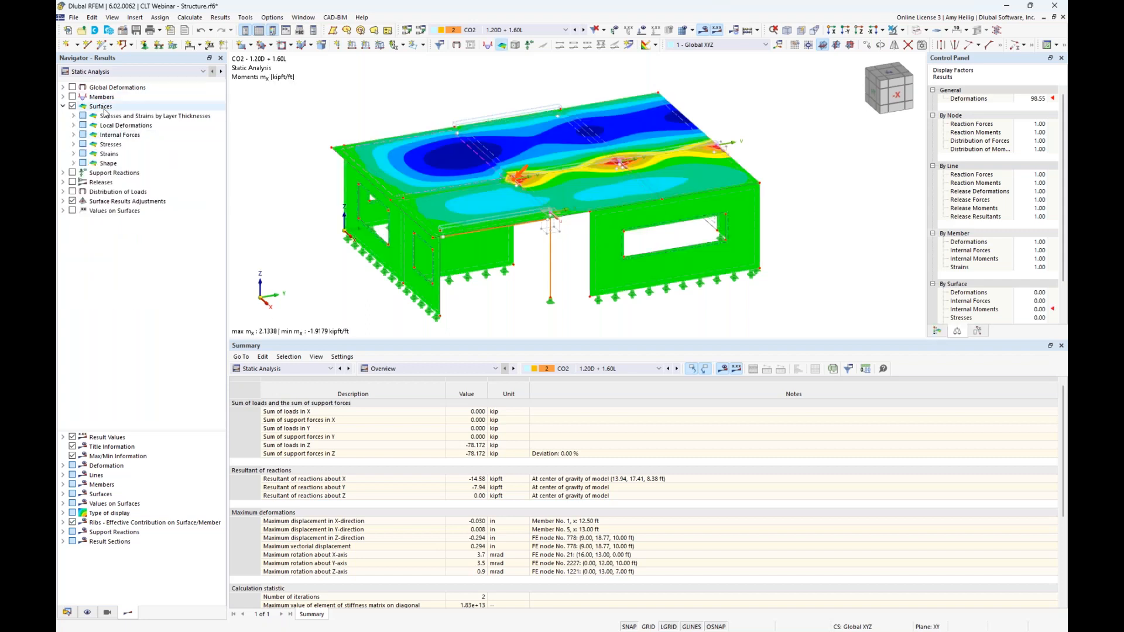
Review the surfaces' basic internal forces one after another: moment my, shear force vx and shear force vy
{"action": "left_click", "coordinate": [73, 135]}
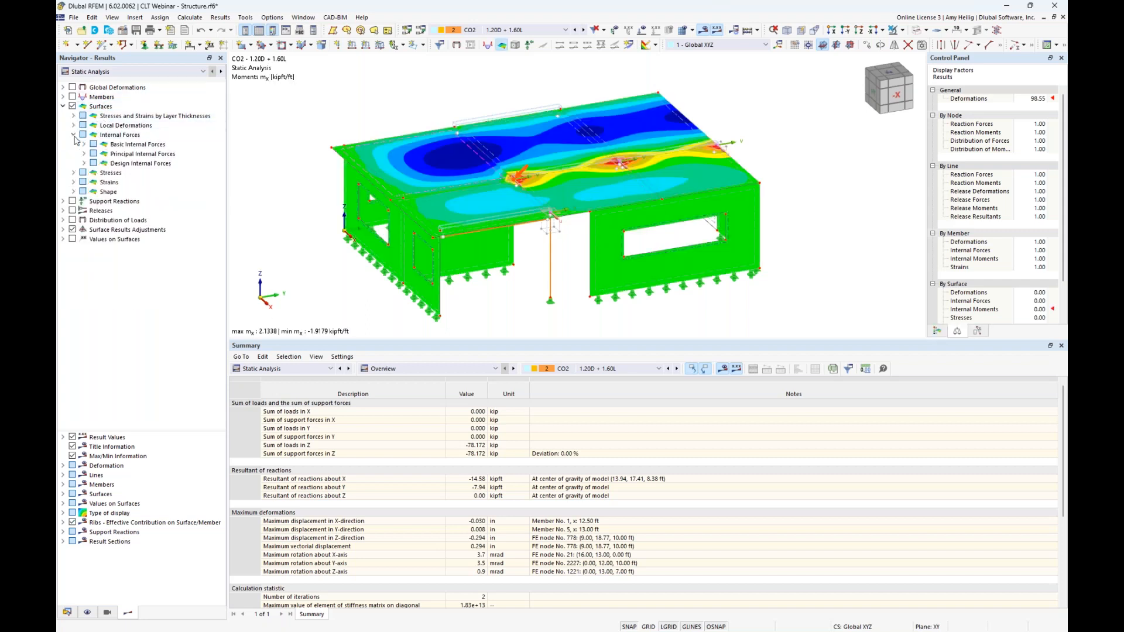
{"action": "left_click", "coordinate": [84, 145]}
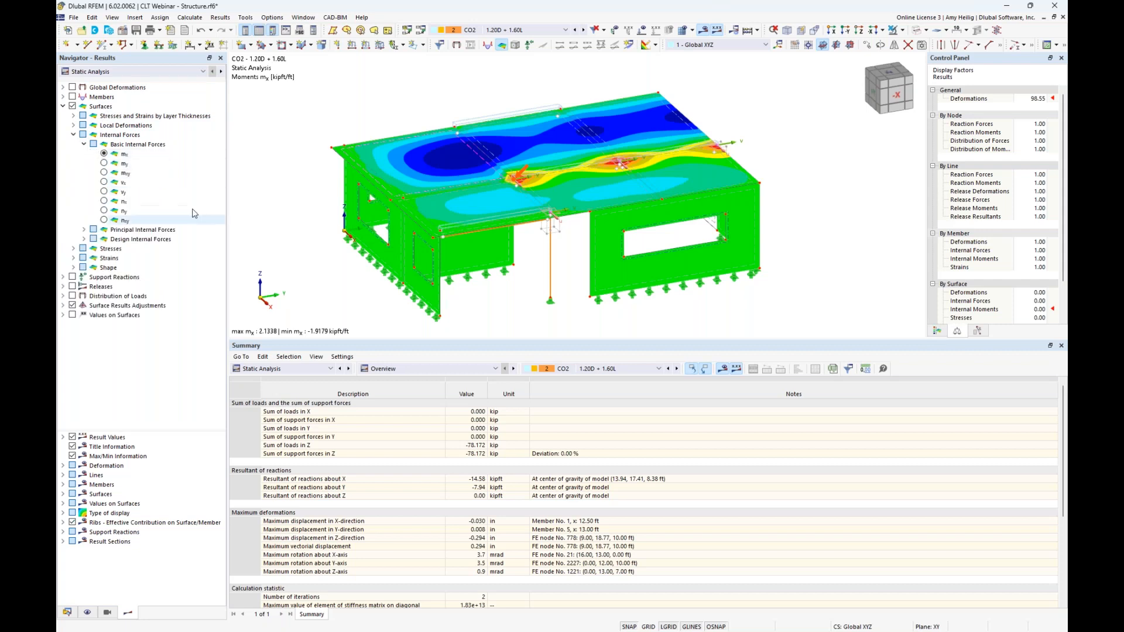
{"action": "left_click", "coordinate": [104, 164]}
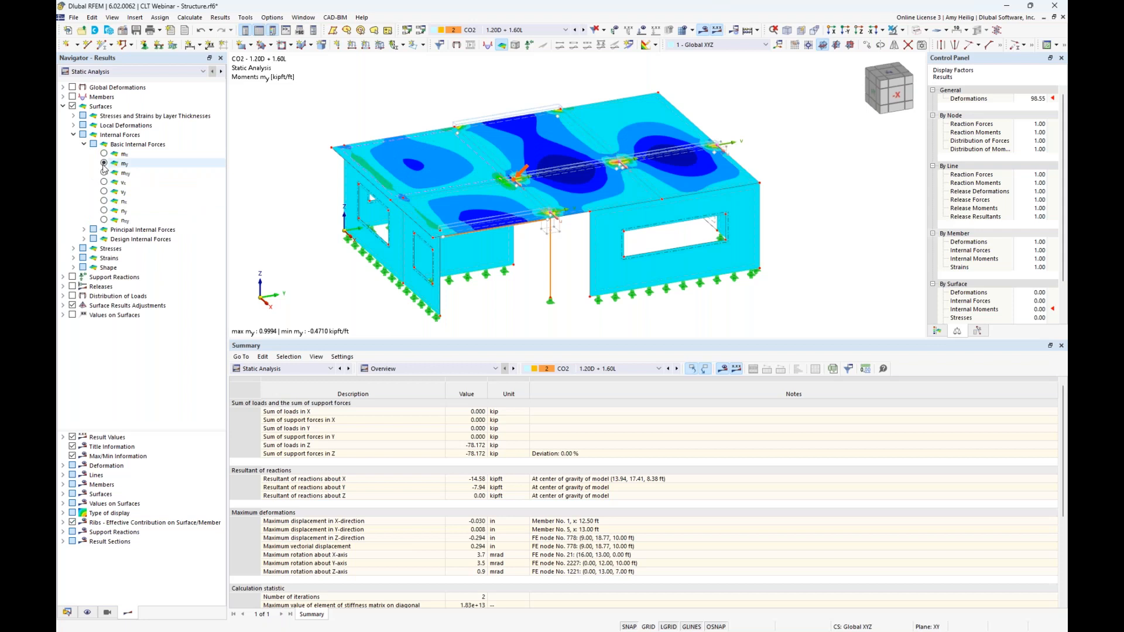
{"action": "left_click", "coordinate": [104, 182]}
{"action": "left_click", "coordinate": [104, 193]}
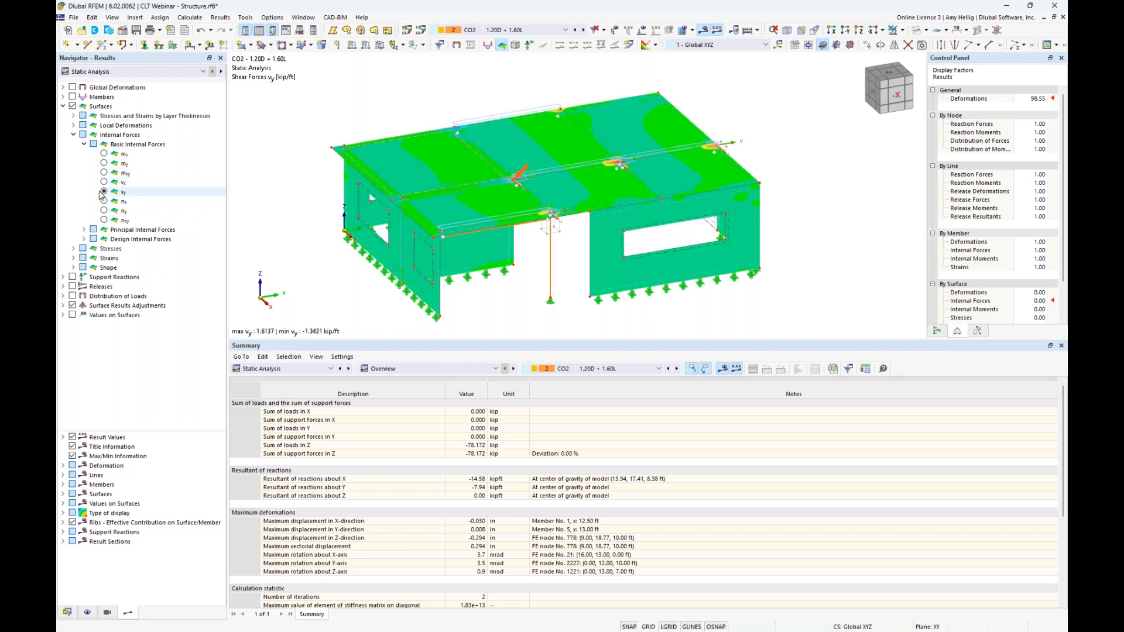
Display the basic axial stresses σx,+ on the surfaces of the whole structure
{"action": "left_click", "coordinate": [73, 135]}
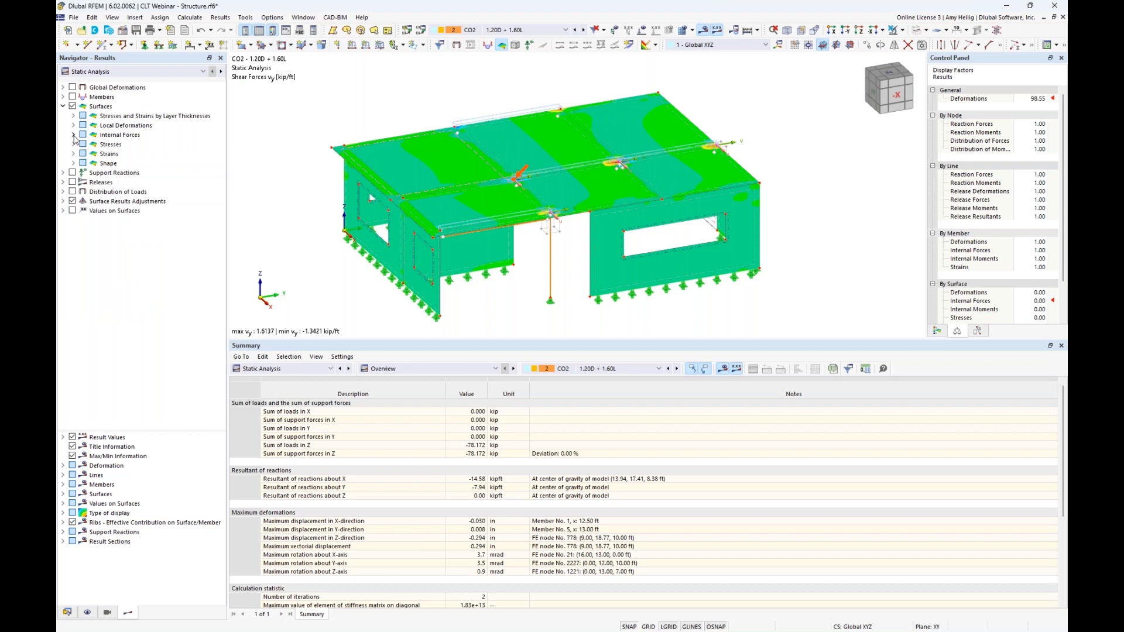
{"action": "left_click", "coordinate": [74, 144]}
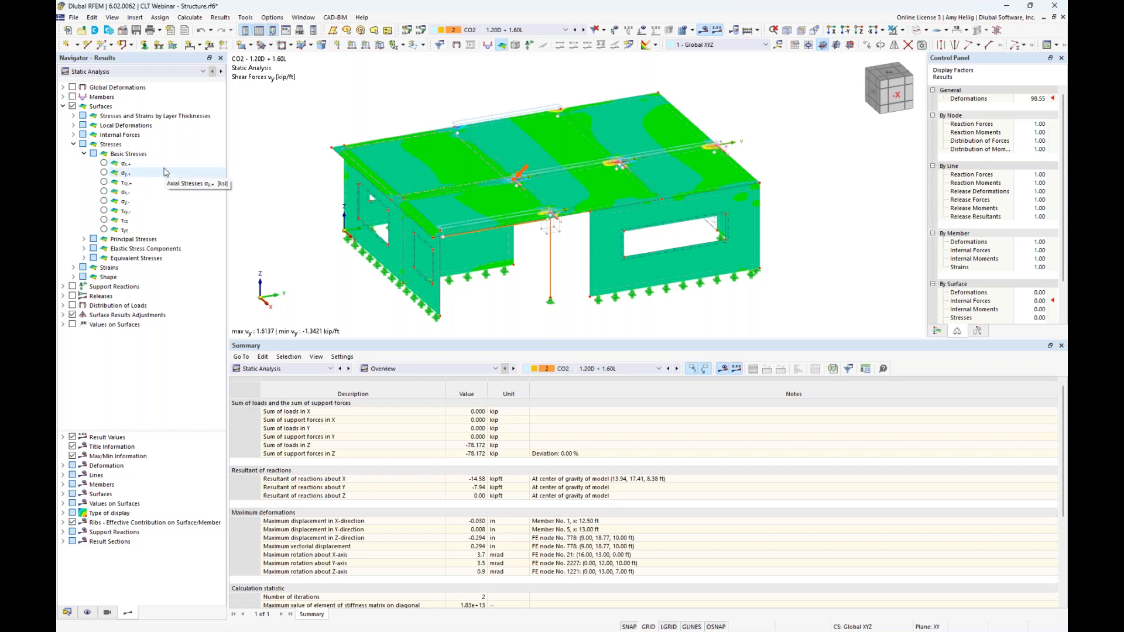
{"action": "left_click", "coordinate": [104, 164]}
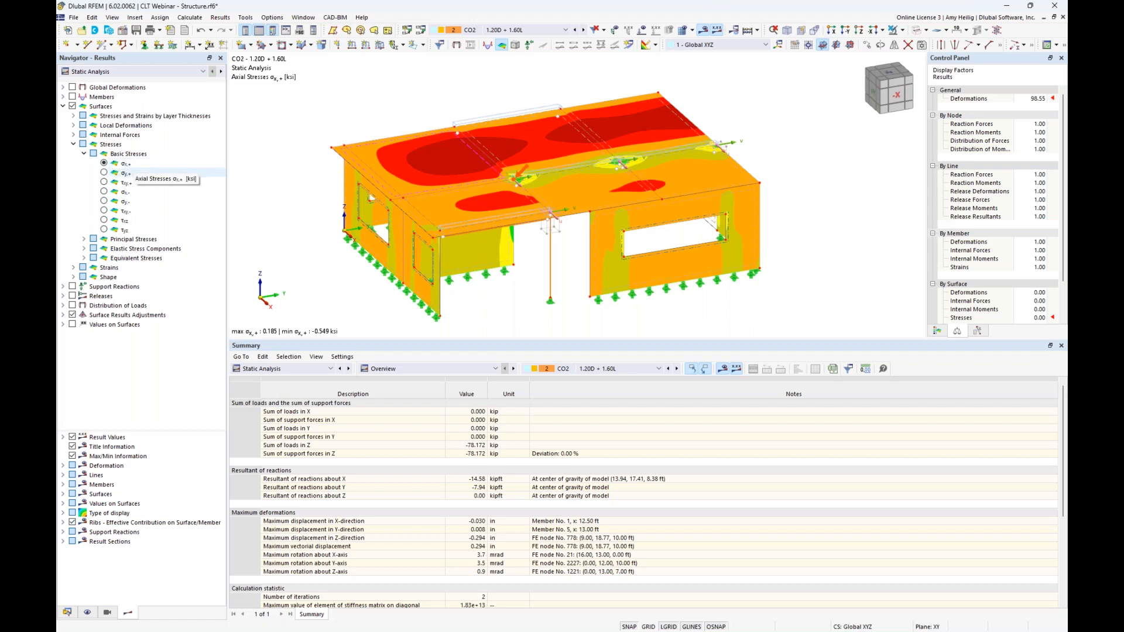
{"action": "middle_click_drag", "start_coordinate": [281, 229], "coordinate": [315, 230]}
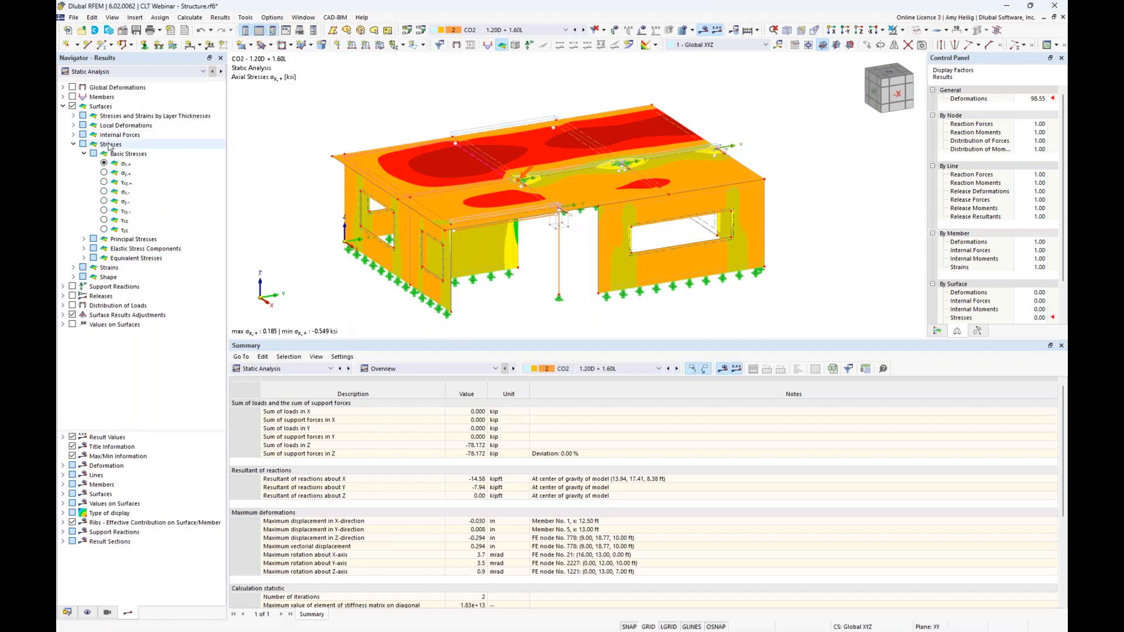
List the CLT layers, isolate the roof with its related objects, and show the hidden objects in the background
{"action": "left_click", "coordinate": [73, 116]}
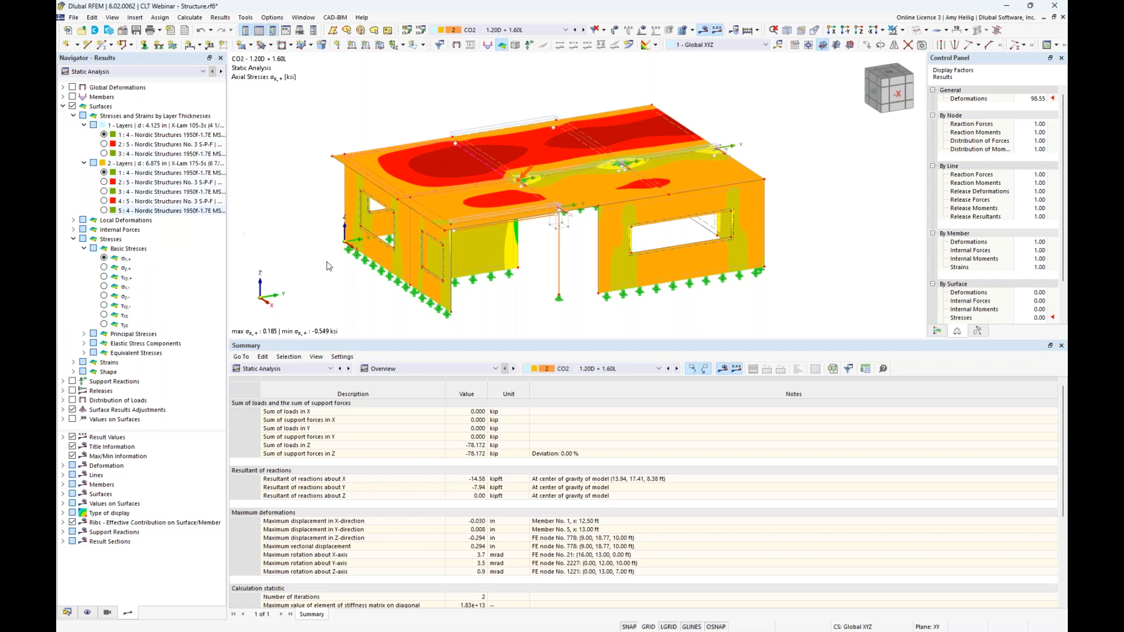
{"action": "middle_click_drag", "start_coordinate": [541, 315], "coordinate": [485, 273], "text": "ctrl"}
{"action": "left_click_drag", "start_coordinate": [374, 157], "coordinate": [878, 204]}
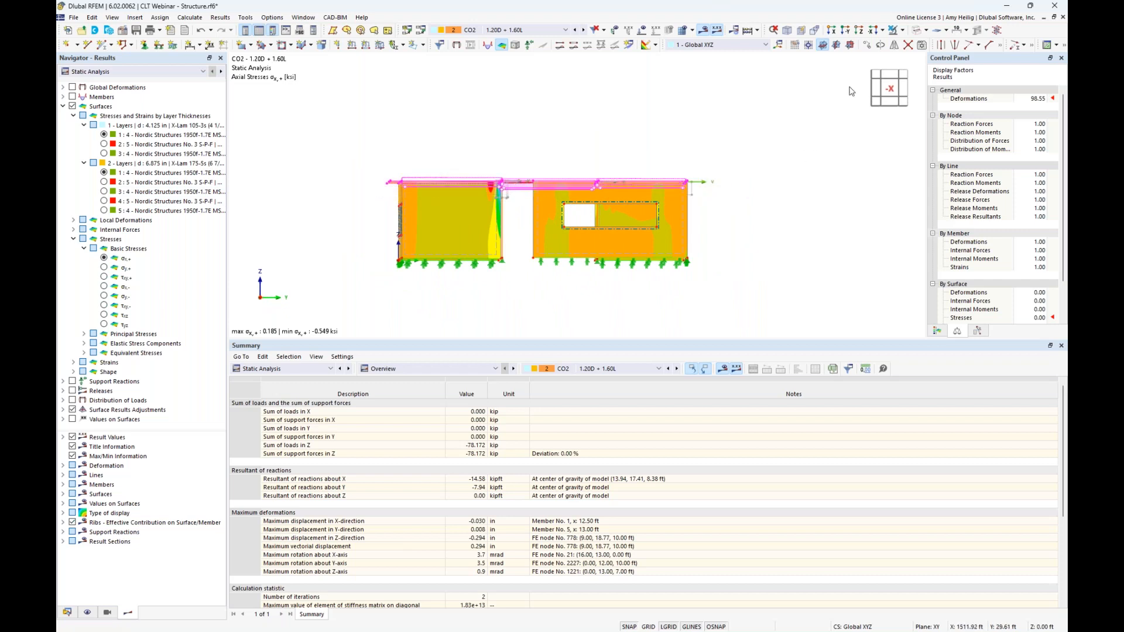
{"action": "left_click", "coordinate": [902, 30]}
{"action": "left_click", "coordinate": [908, 49]}
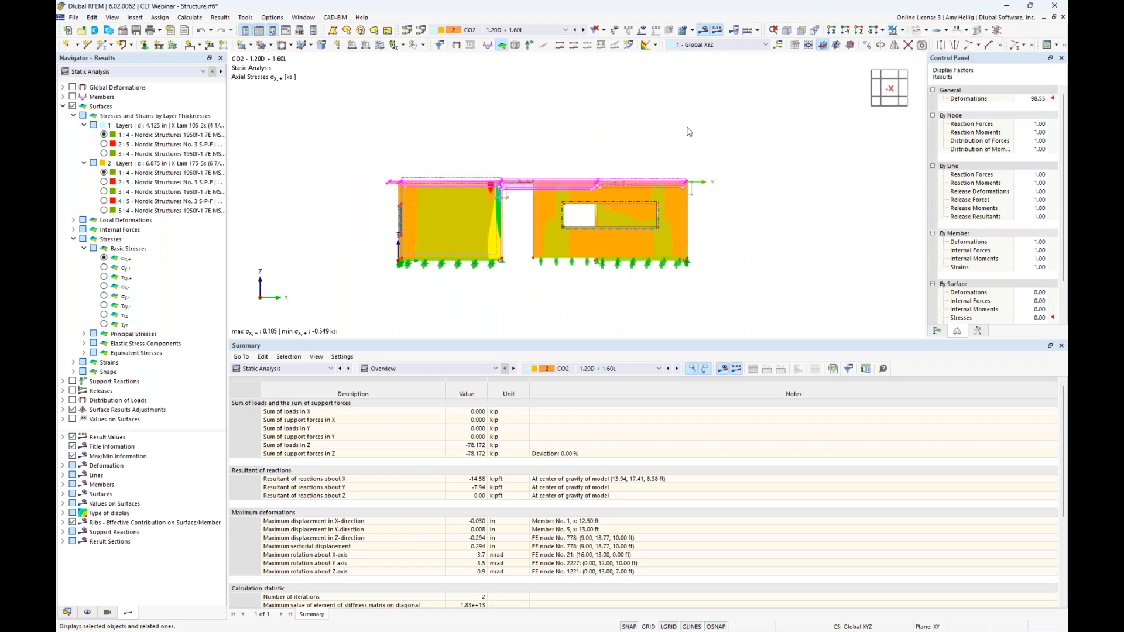
{"action": "right_click", "coordinate": [519, 141]}
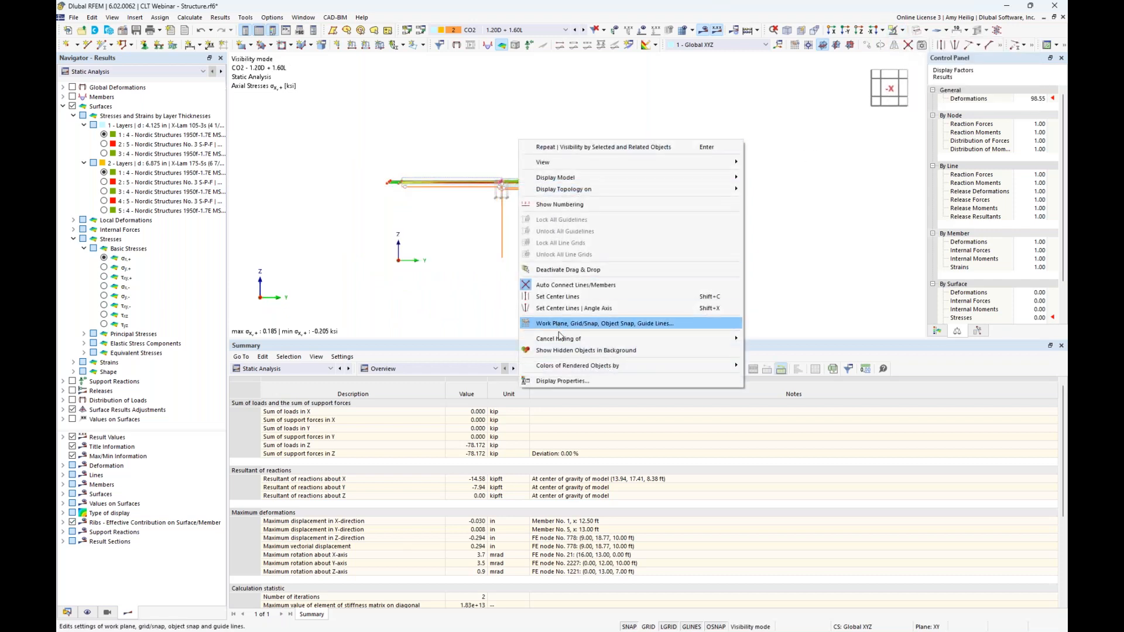
{"action": "left_click", "coordinate": [560, 350]}
{"action": "middle_click_drag", "start_coordinate": [486, 240], "coordinate": [518, 268], "text": "ctrl"}
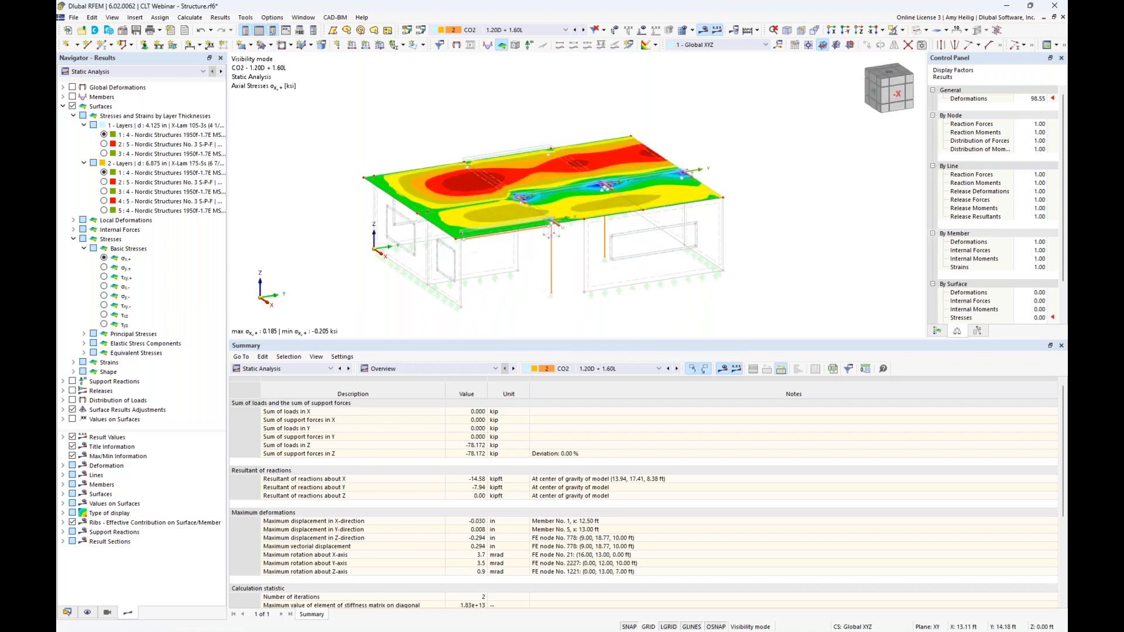
{"action": "scroll", "coordinate": [518, 269], "scroll_direction": "up", "scroll_amount": 2}
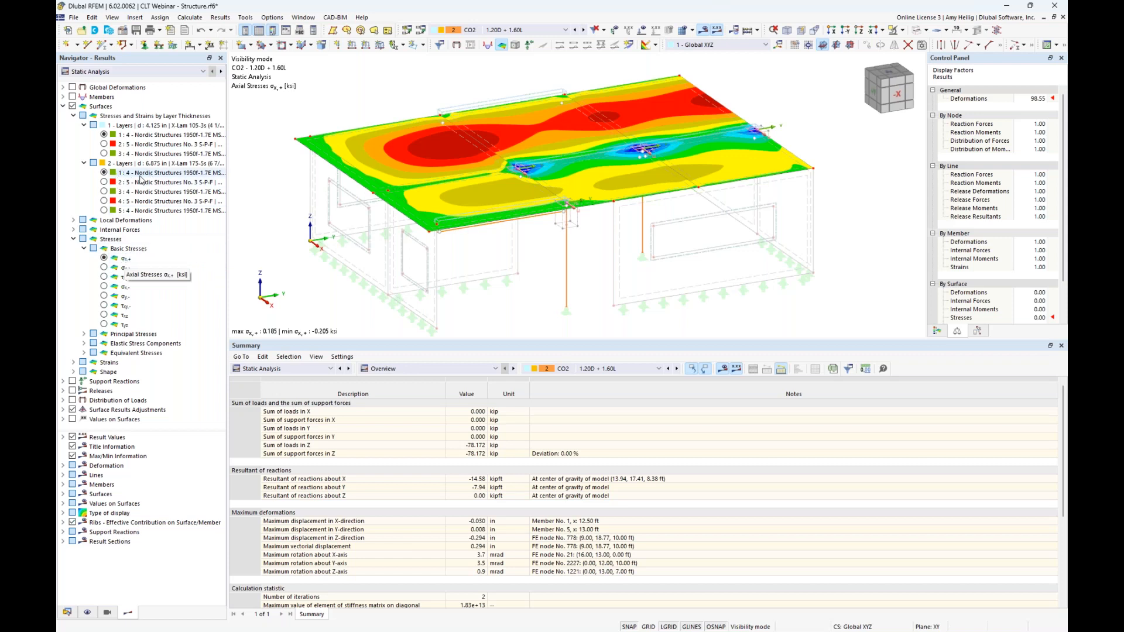
Review the roof's axial stress σx,- through layer 5 of the 6.875 in layup, and shear stress τxy,+ in layers 5 and 3
{"action": "left_click", "coordinate": [105, 287]}
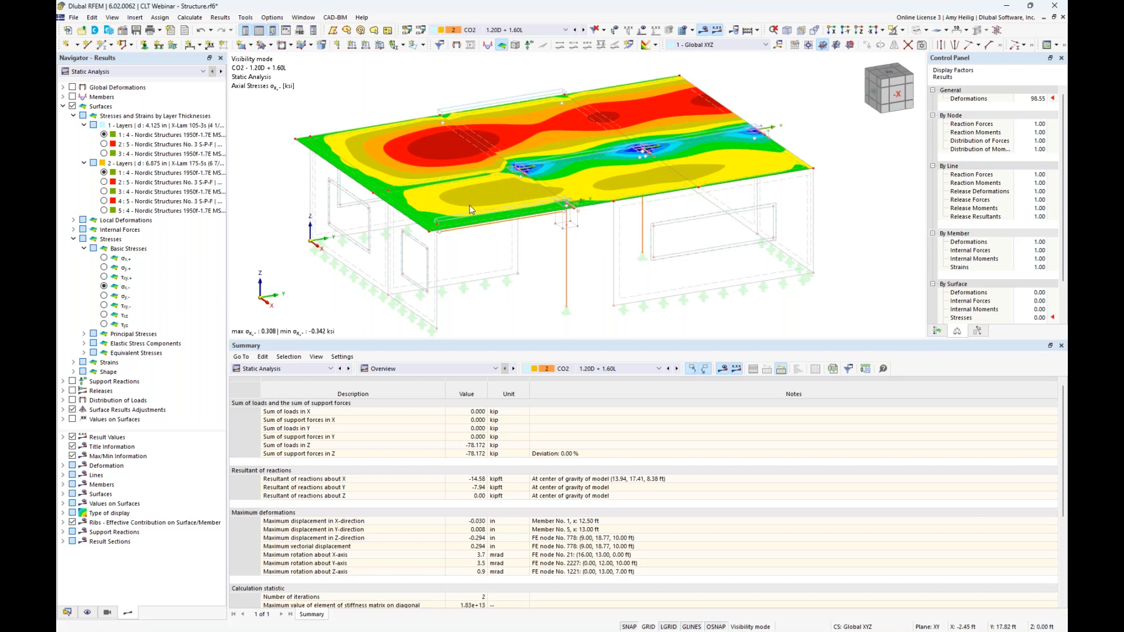
{"action": "left_click", "coordinate": [103, 210]}
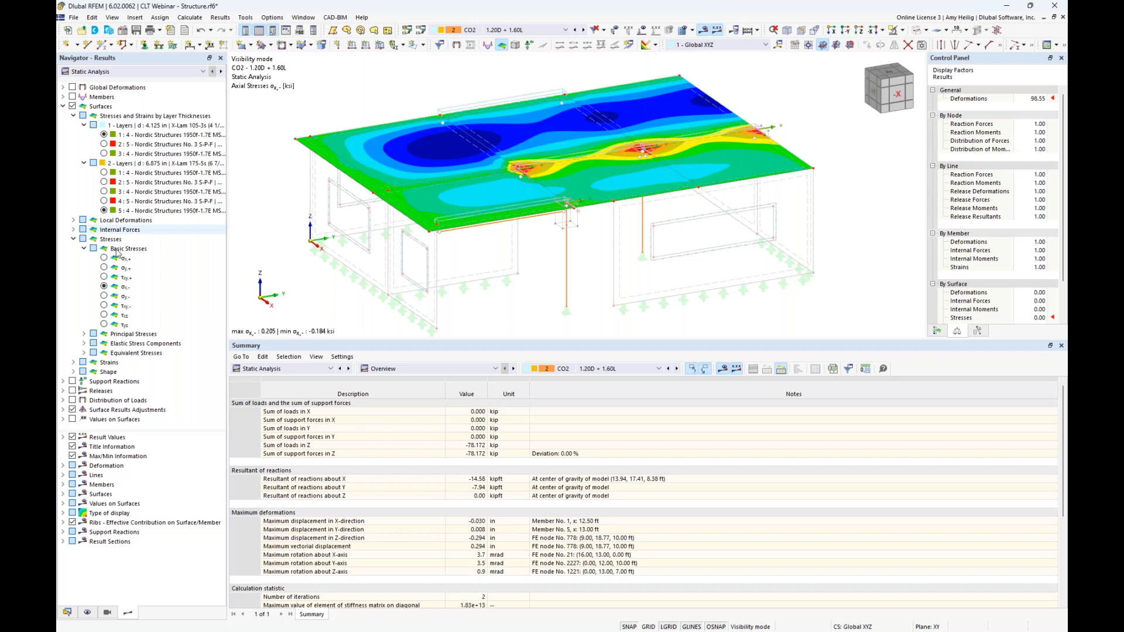
{"action": "left_click", "coordinate": [104, 277]}
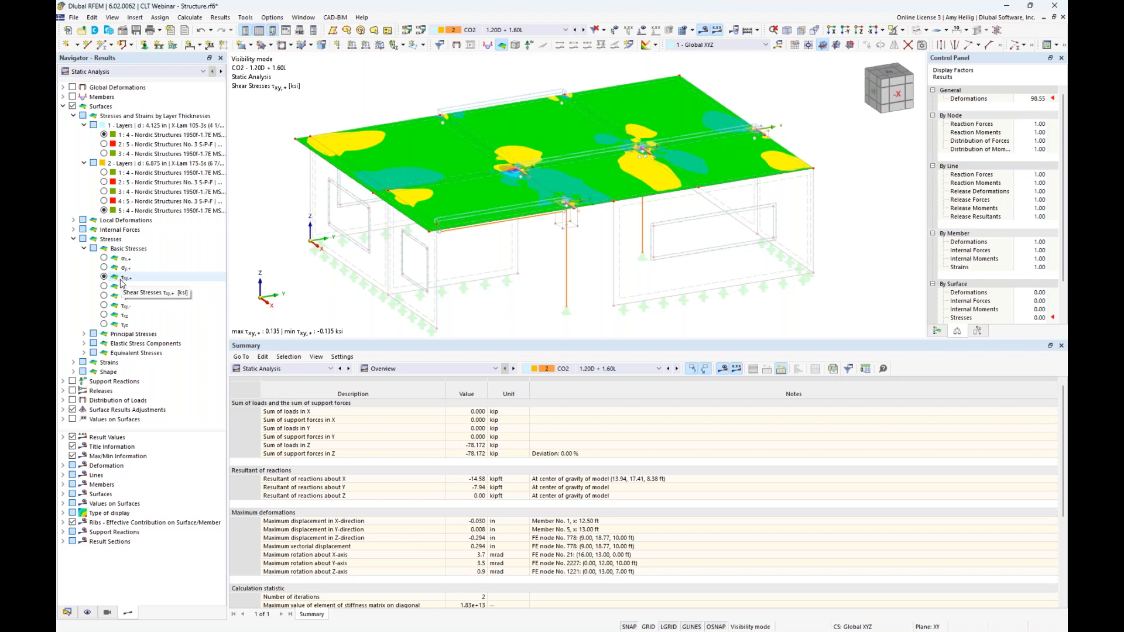
{"action": "left_click", "coordinate": [104, 192]}
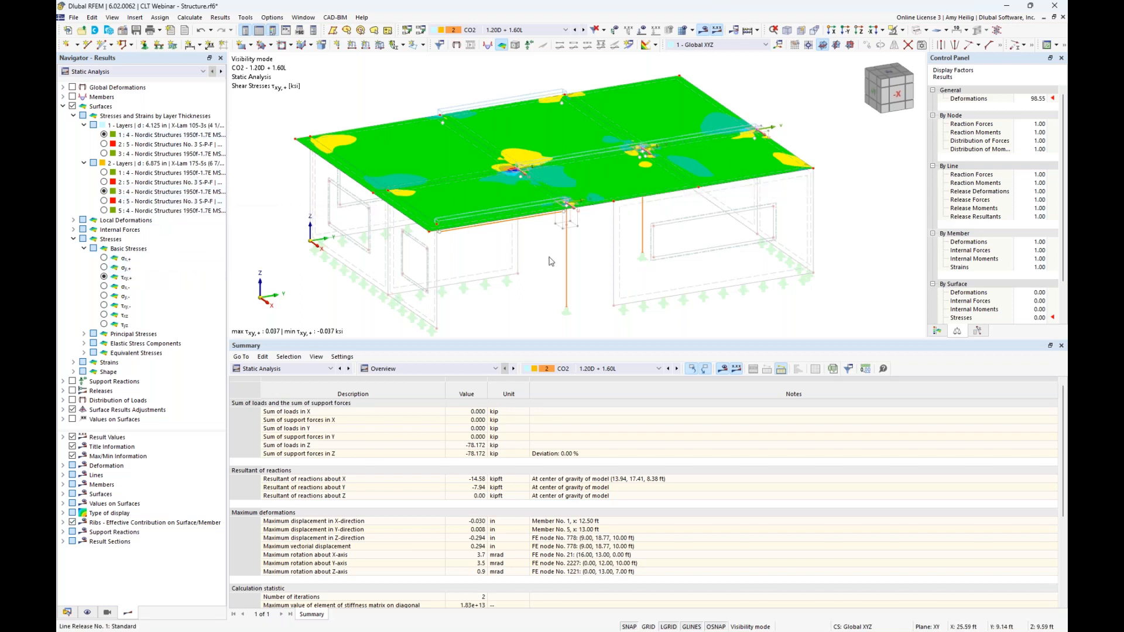
Enlarge the model view, hide the surface results and cancel the visibility mode to restore the full structure
{"action": "left_click_drag", "start_coordinate": [554, 341], "coordinate": [554, 395]}
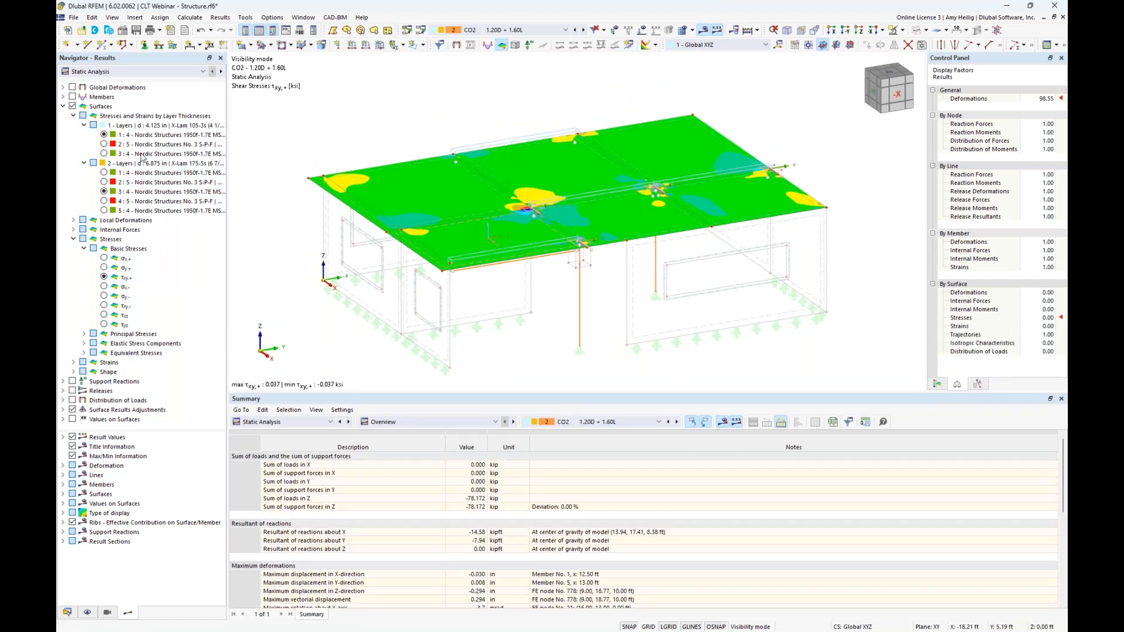
{"action": "left_click", "coordinate": [63, 106]}
{"action": "left_click", "coordinate": [72, 107]}
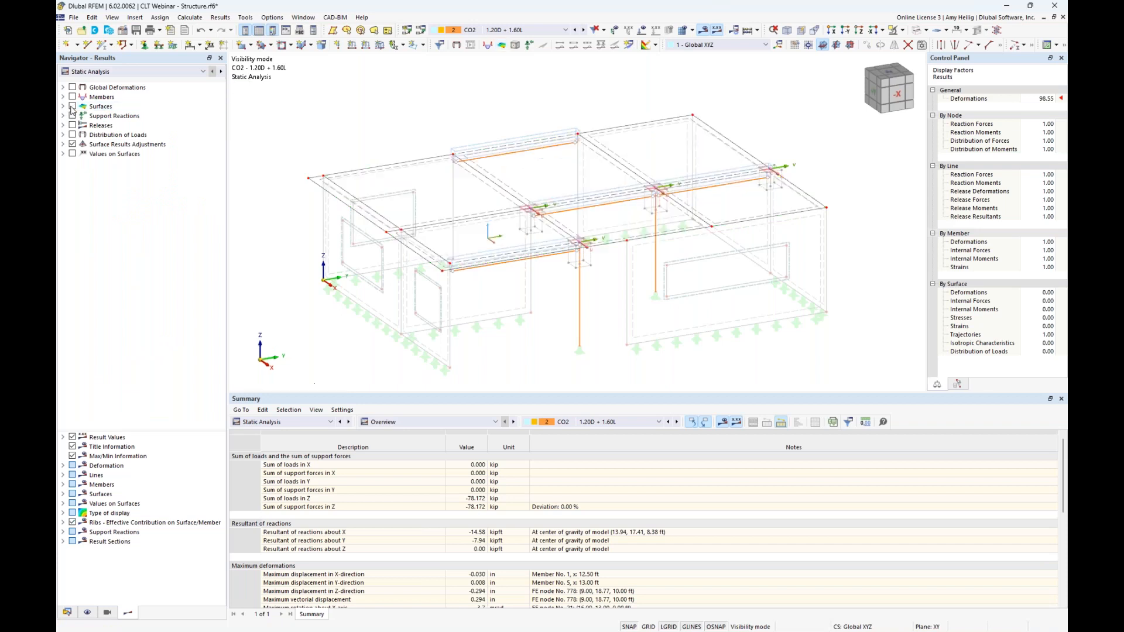
{"action": "left_click", "coordinate": [901, 29]}
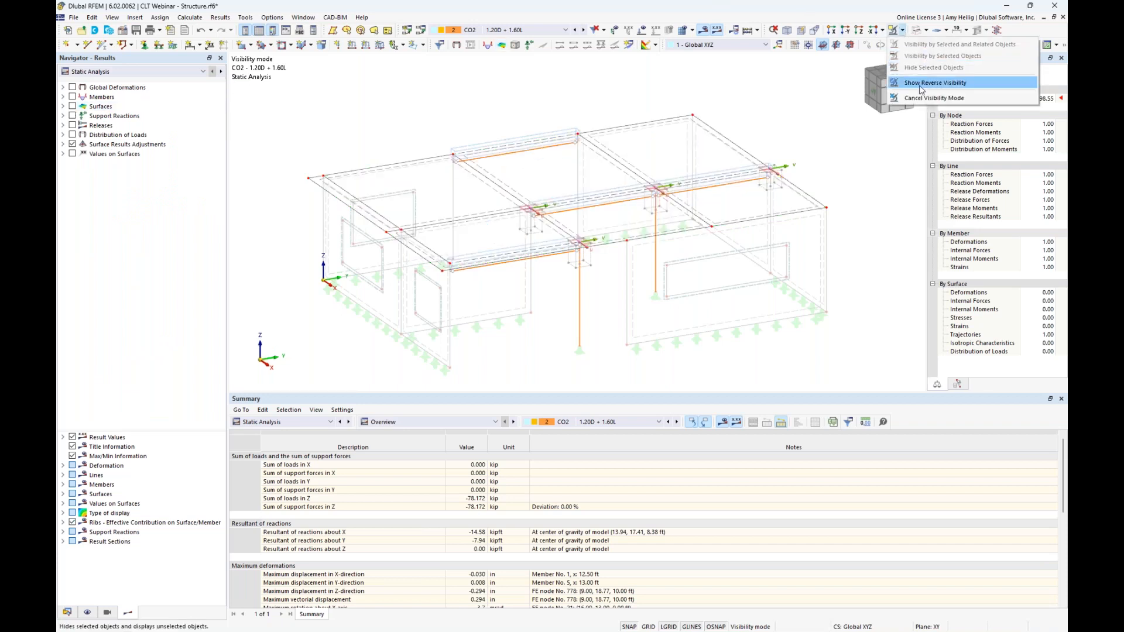
{"action": "left_click", "coordinate": [933, 97]}
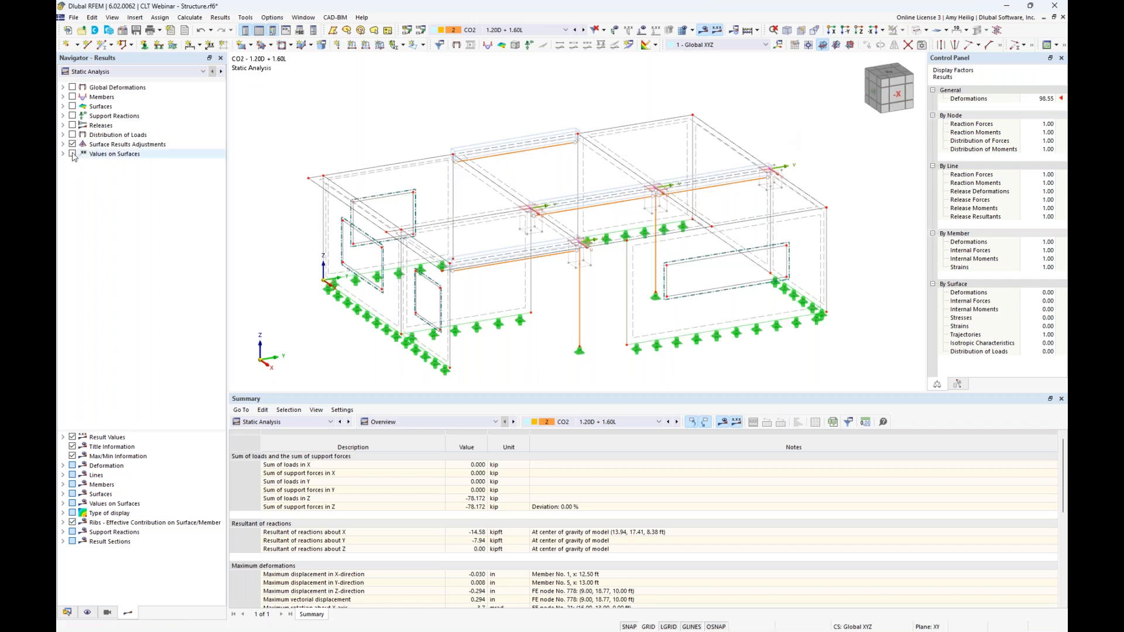
Display the support reactions for CO2, limiting the local line support forces to the pz component
{"action": "left_click", "coordinate": [62, 115]}
{"action": "left_click", "coordinate": [72, 116]}
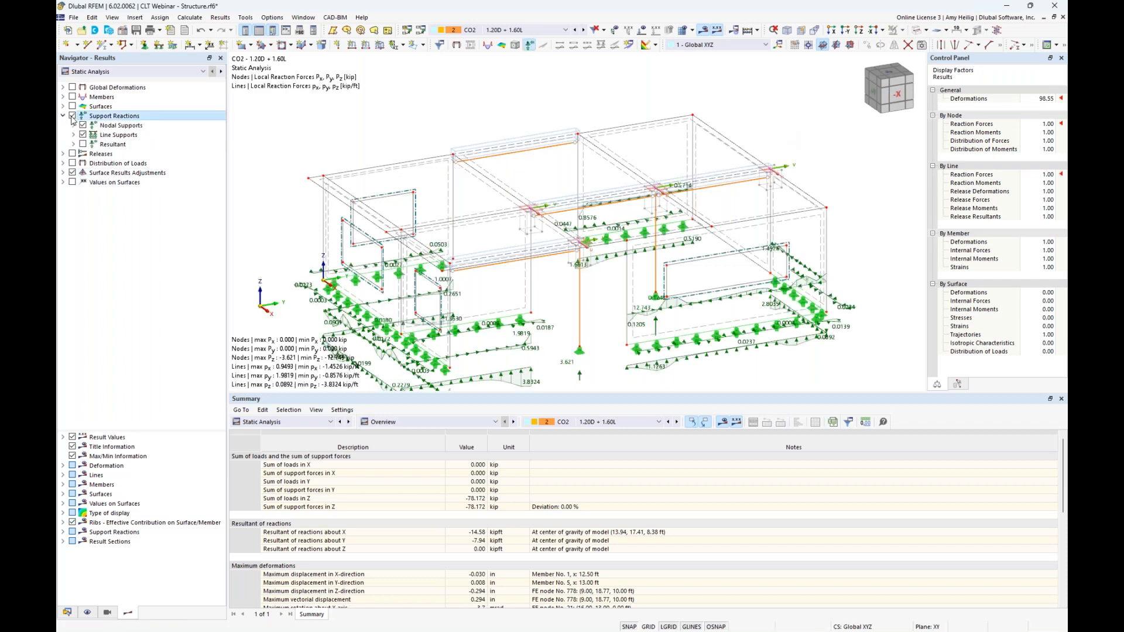
{"action": "scroll", "coordinate": [507, 252], "scroll_direction": "up", "scroll_amount": 4}
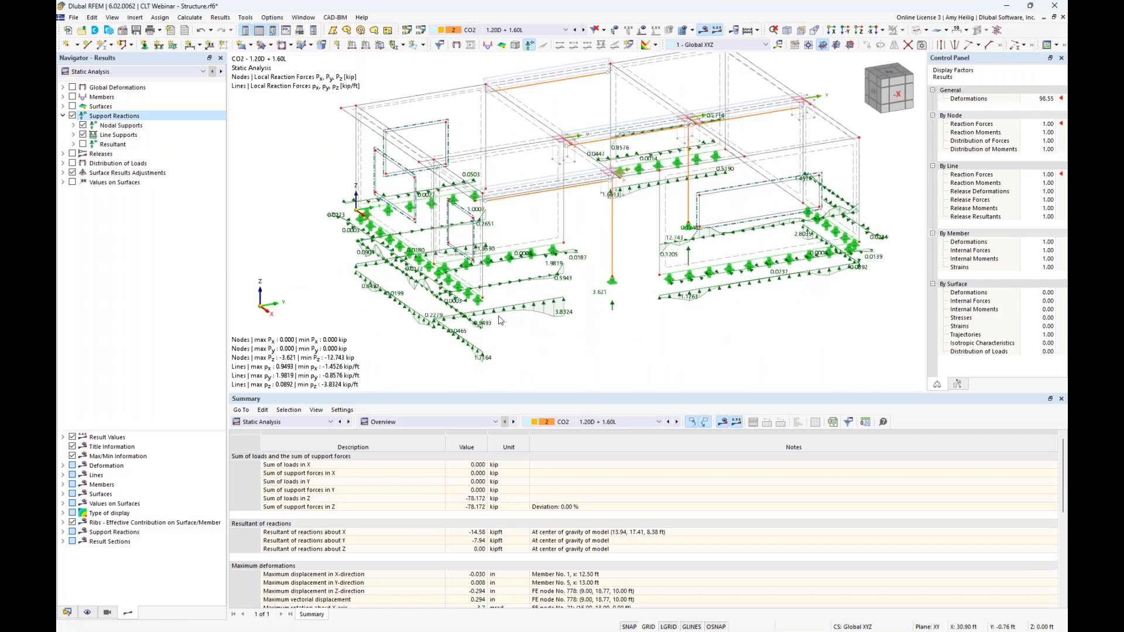
{"action": "middle_click_drag", "start_coordinate": [507, 326], "coordinate": [363, 223], "text": "ctrl"}
{"action": "left_click", "coordinate": [73, 134]}
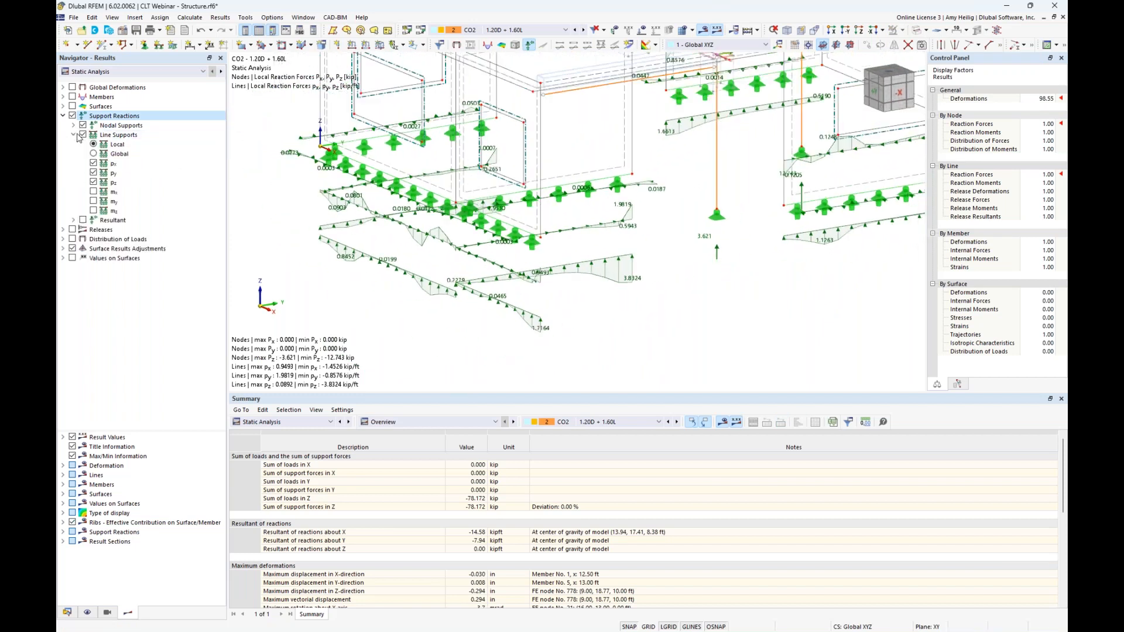
{"action": "left_click", "coordinate": [93, 163]}
{"action": "left_click", "coordinate": [93, 172]}
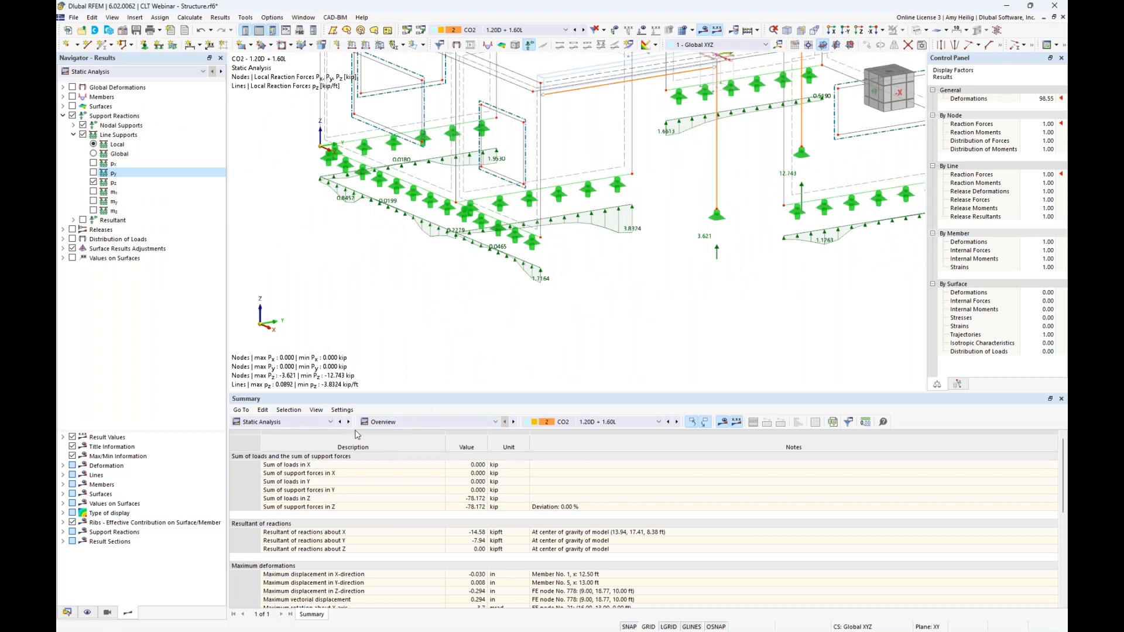
List the CO2 support forces in the results by line, and enlarge the results table
{"action": "left_click", "coordinate": [389, 422]}
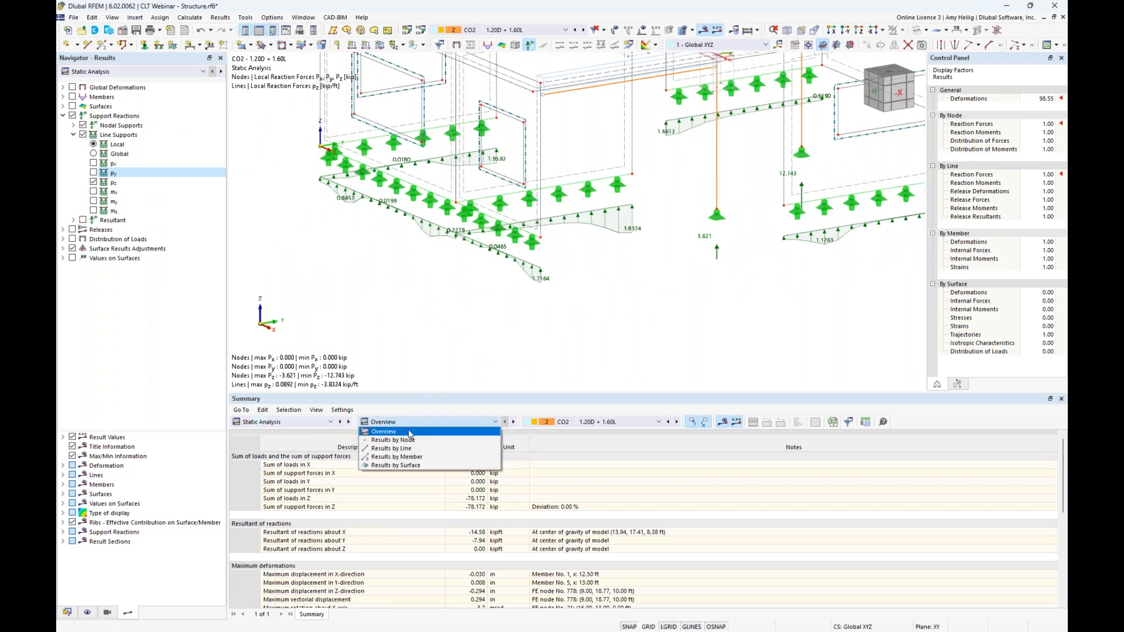
{"action": "left_click", "coordinate": [391, 449]}
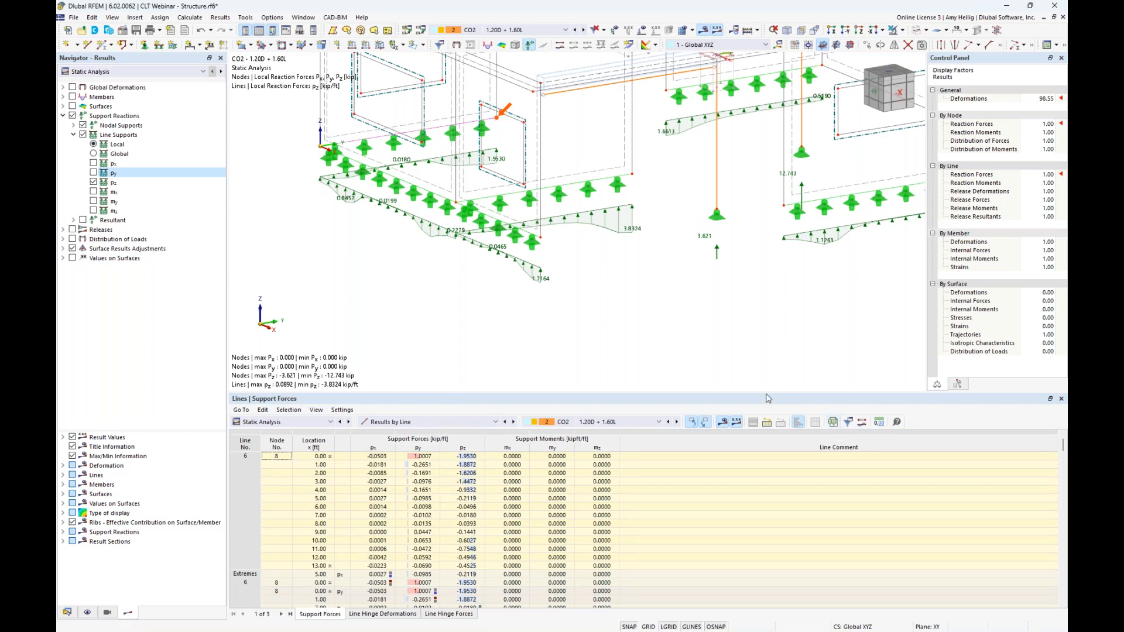
{"action": "left_click_drag", "start_coordinate": [766, 391], "coordinate": [765, 354]}
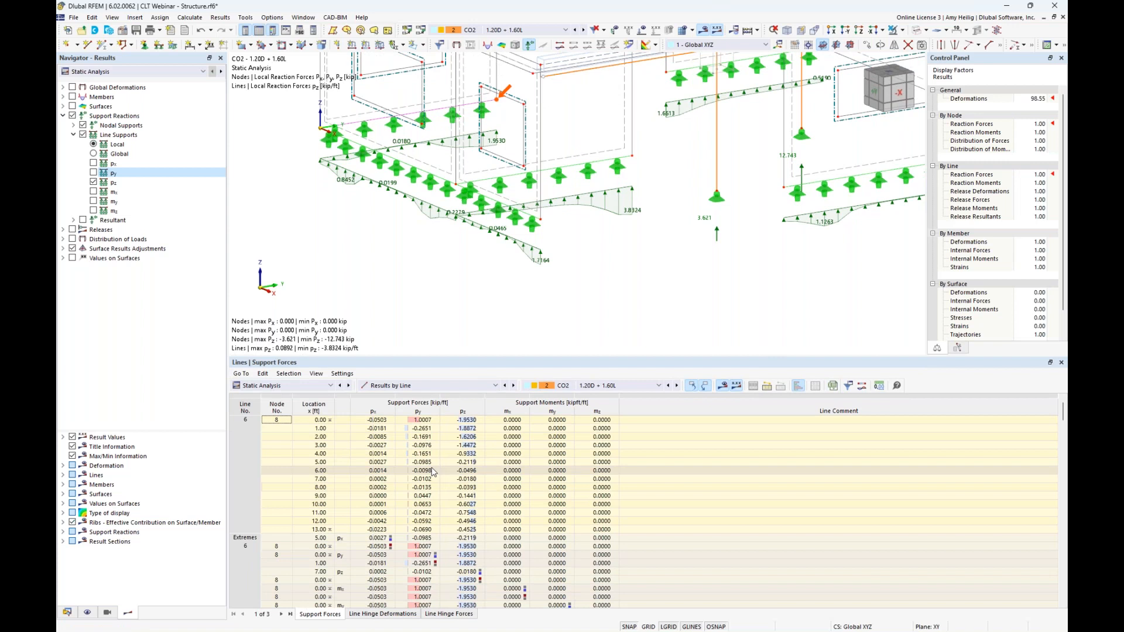
{"action": "middle_click_drag", "start_coordinate": [566, 232], "coordinate": [554, 265]}
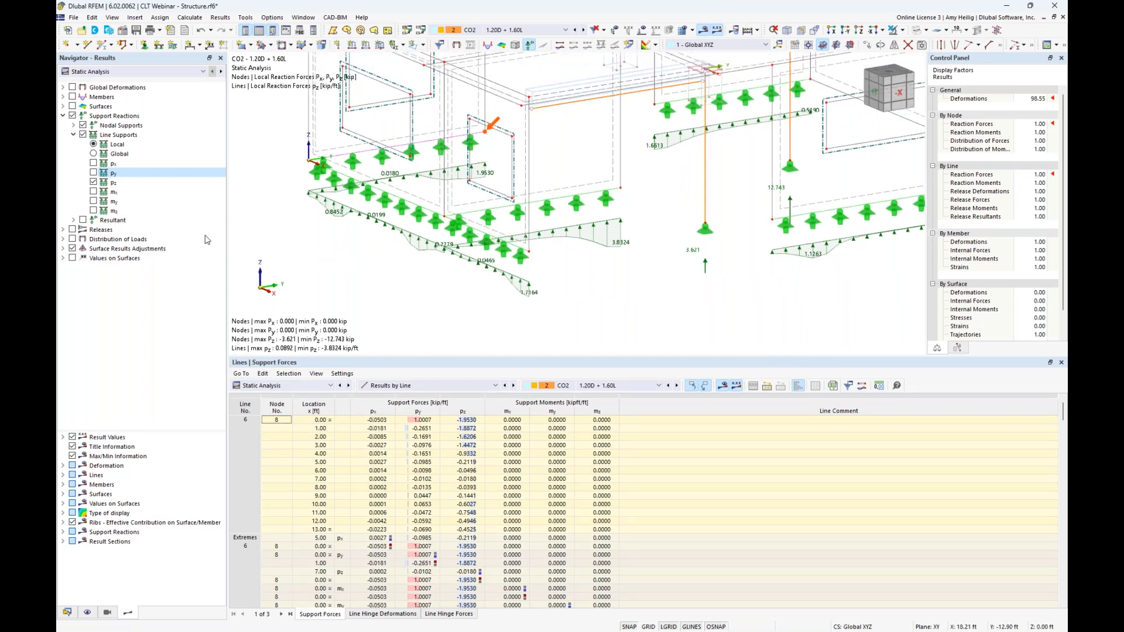
Hide the support reactions and display the release results with the line hinge force n across the whole structure
{"action": "left_click", "coordinate": [74, 136]}
{"action": "left_click", "coordinate": [63, 116]}
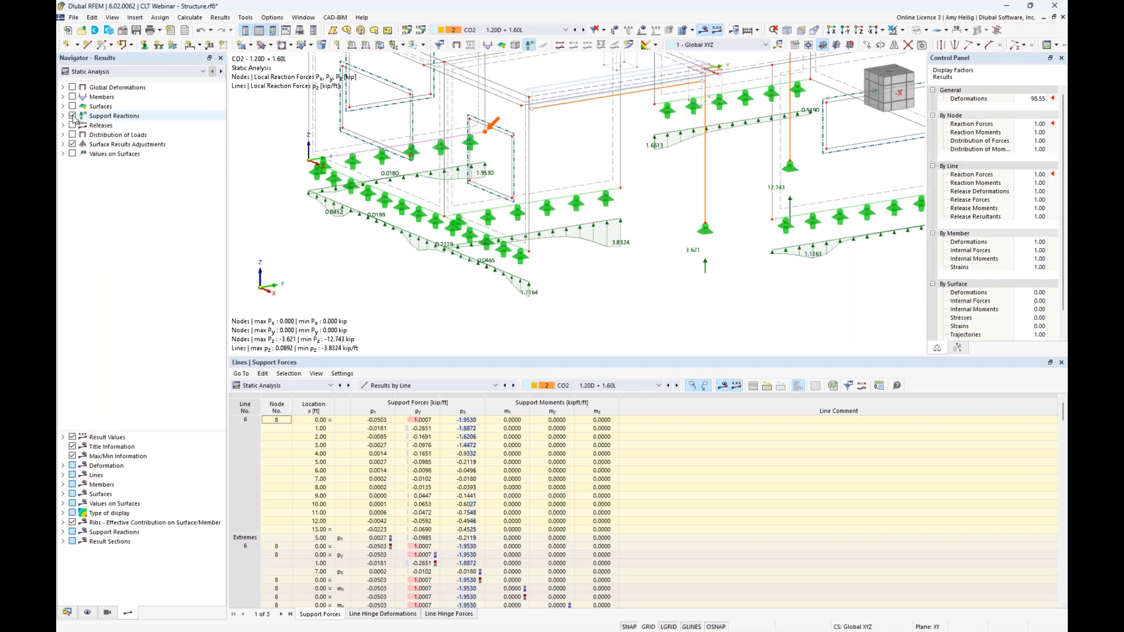
{"action": "left_click", "coordinate": [72, 116]}
{"action": "left_click", "coordinate": [71, 126]}
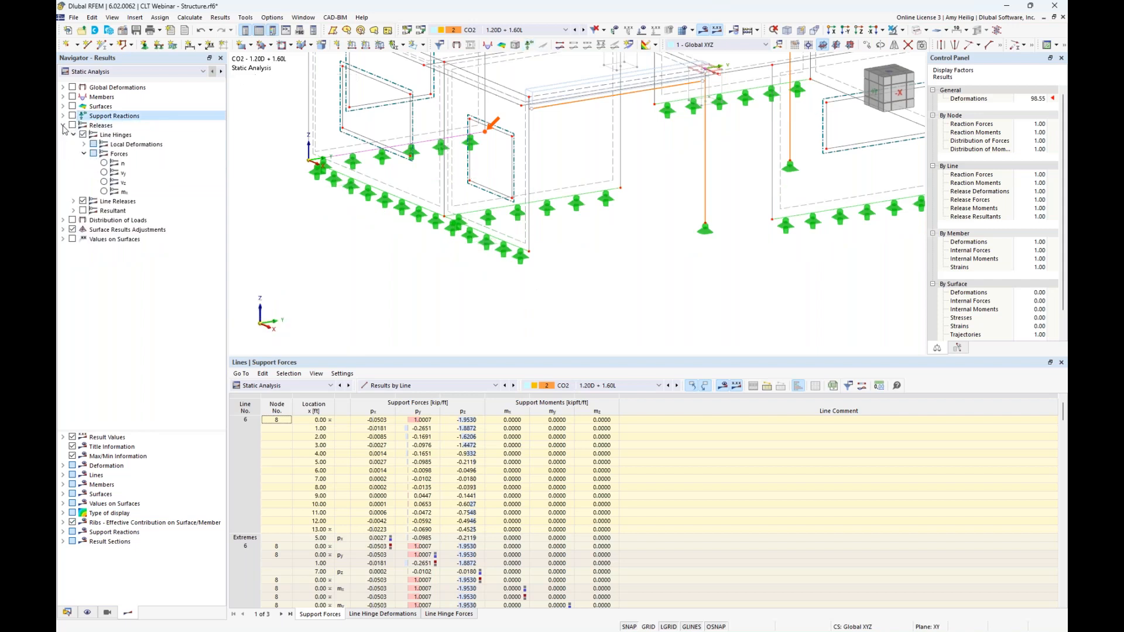
{"action": "left_click", "coordinate": [72, 126]}
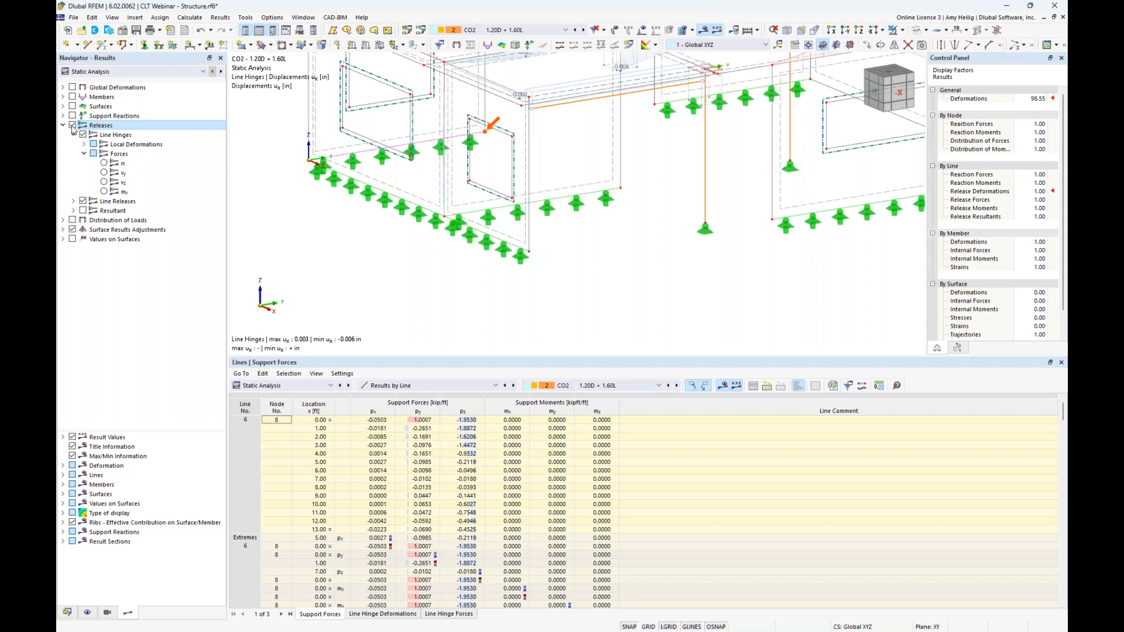
{"action": "middle_click_drag", "start_coordinate": [642, 238], "coordinate": [600, 314]}
{"action": "scroll", "coordinate": [601, 314], "scroll_direction": "down", "scroll_amount": 2}
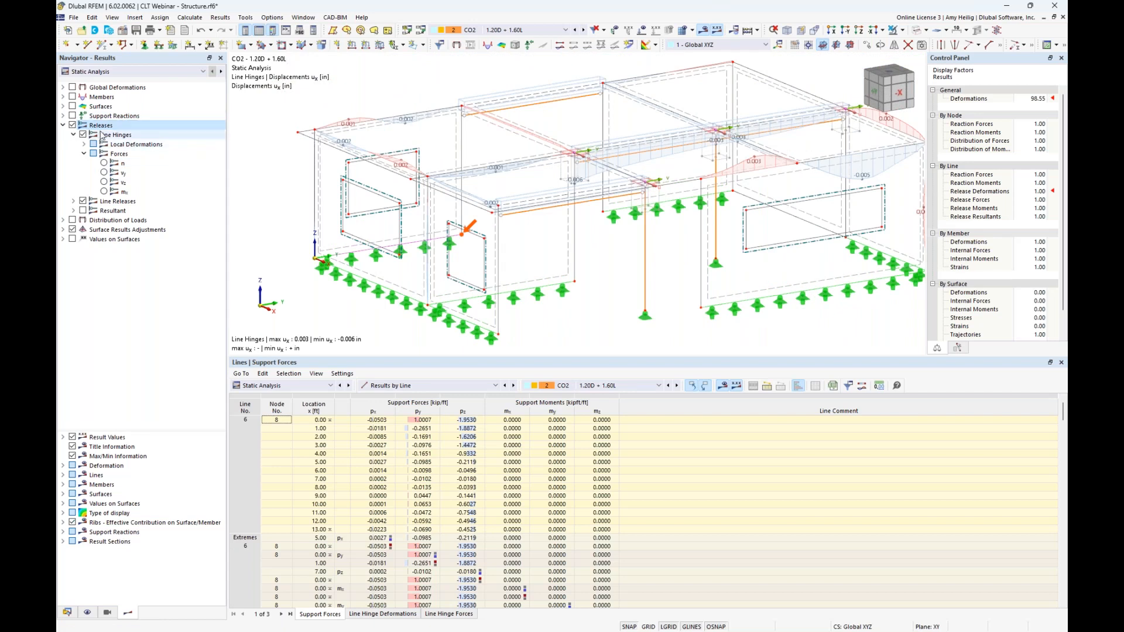
{"action": "left_click", "coordinate": [104, 164]}
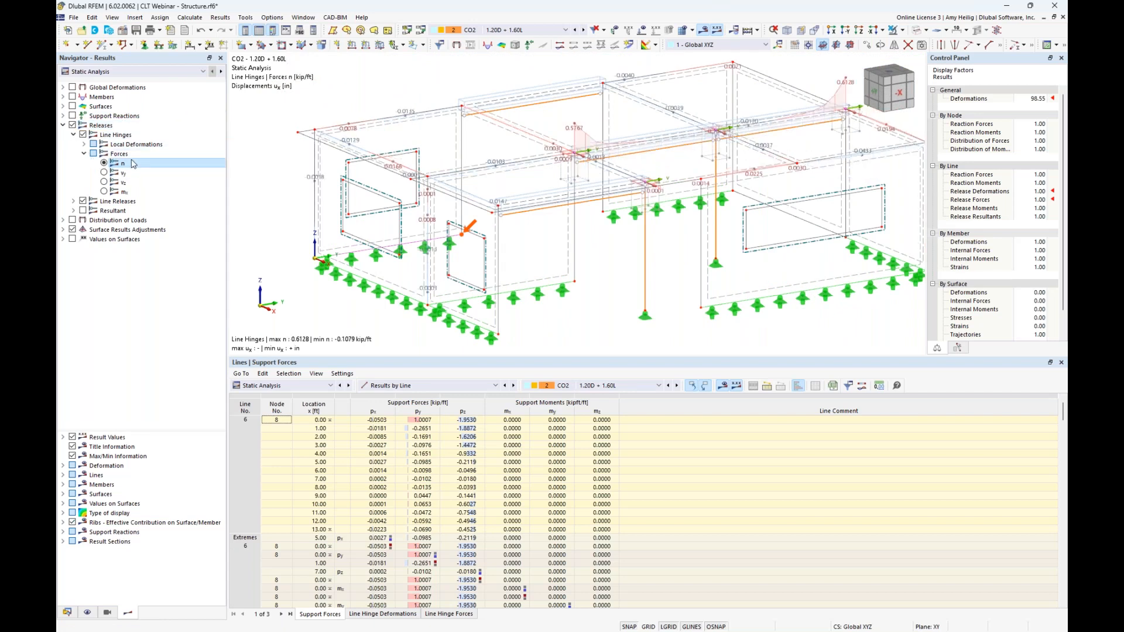
Show the line hinge symbols in the model around the roof connection with the largest n force peak
{"action": "scroll", "coordinate": [625, 187], "scroll_direction": "up", "scroll_amount": 5}
{"action": "scroll", "coordinate": [625, 187], "scroll_direction": "up", "scroll_amount": 1}
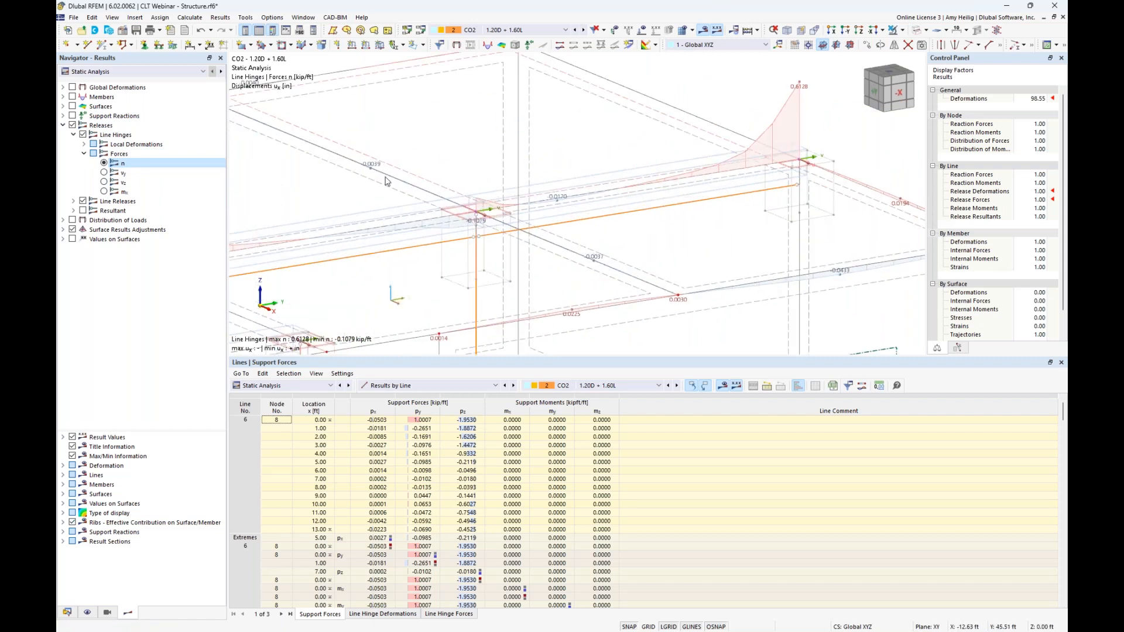
{"action": "left_click", "coordinate": [87, 613]}
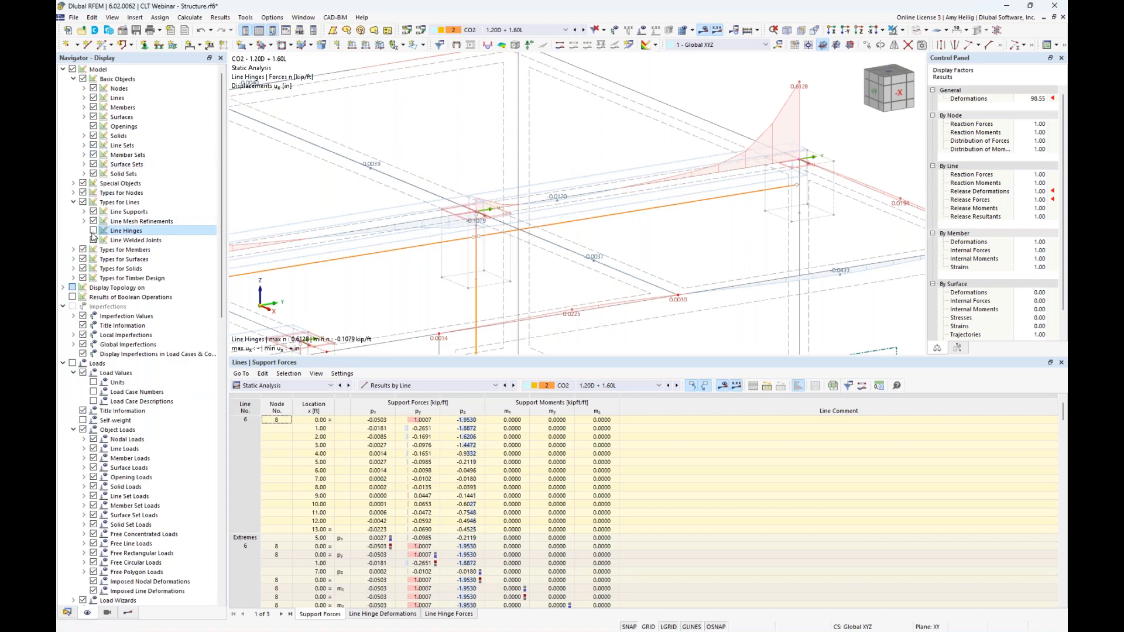
{"action": "scroll", "coordinate": [651, 176], "scroll_direction": "up", "scroll_amount": 2}
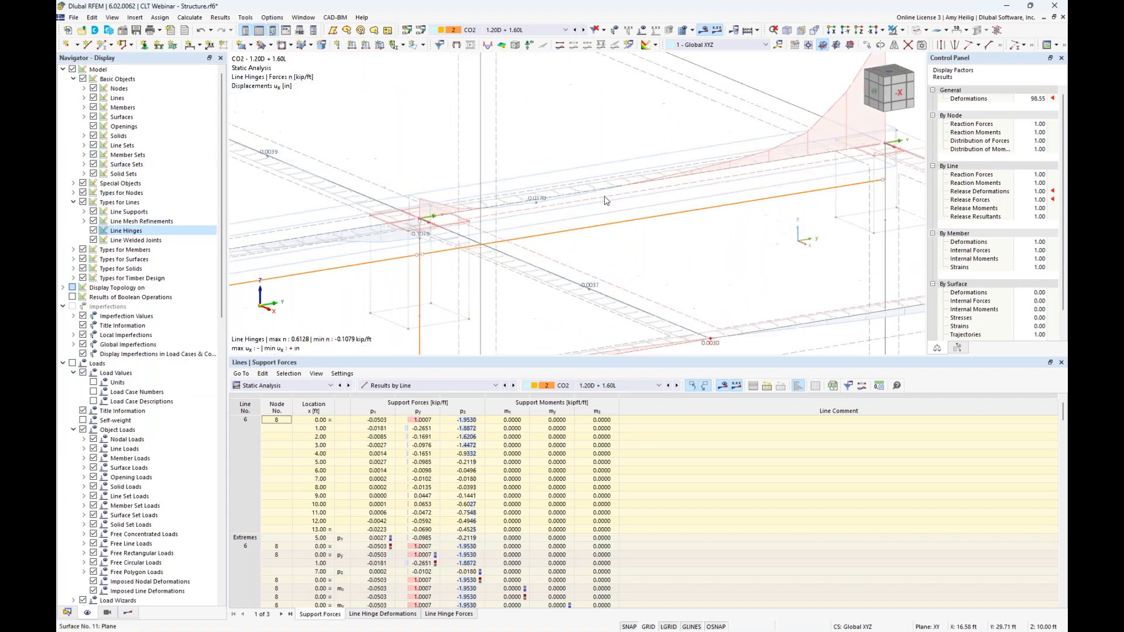
{"action": "middle_click_drag", "start_coordinate": [643, 253], "coordinate": [609, 281]}
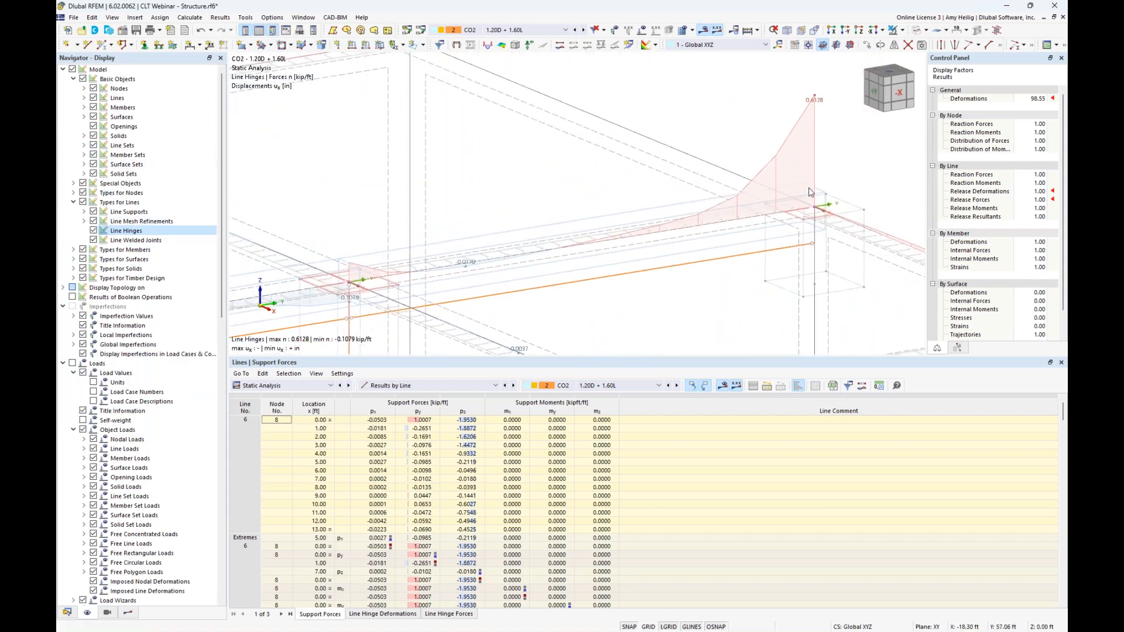
Open the result diagrams for the line hinge with the n force peak and clear all displayed results
{"action": "right_click", "coordinate": [577, 244]}
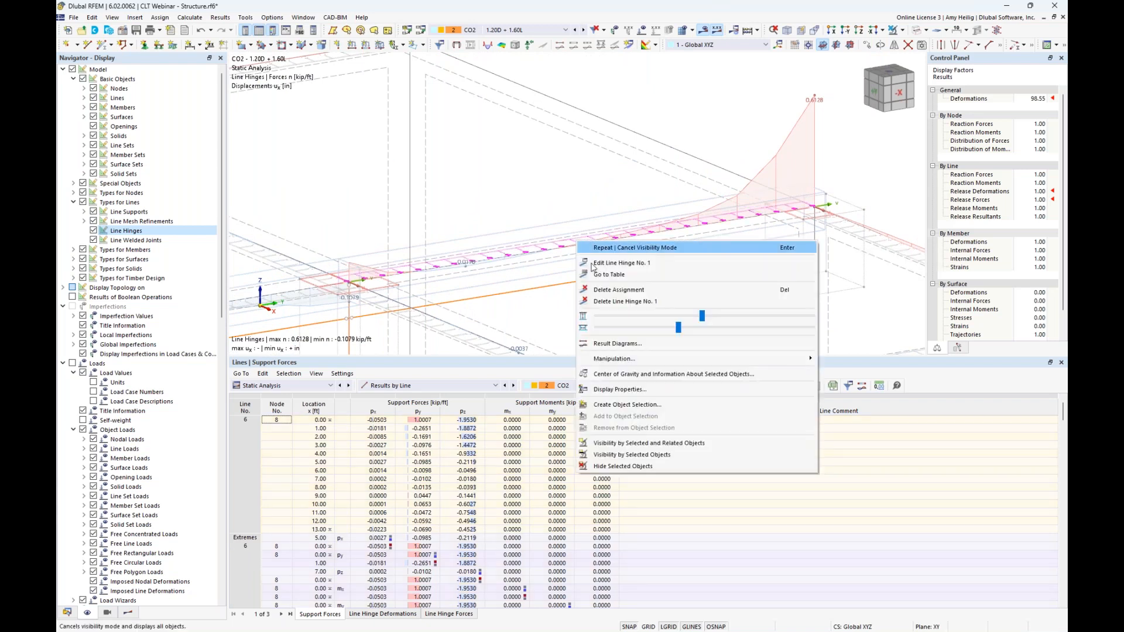
{"action": "left_click", "coordinate": [614, 344]}
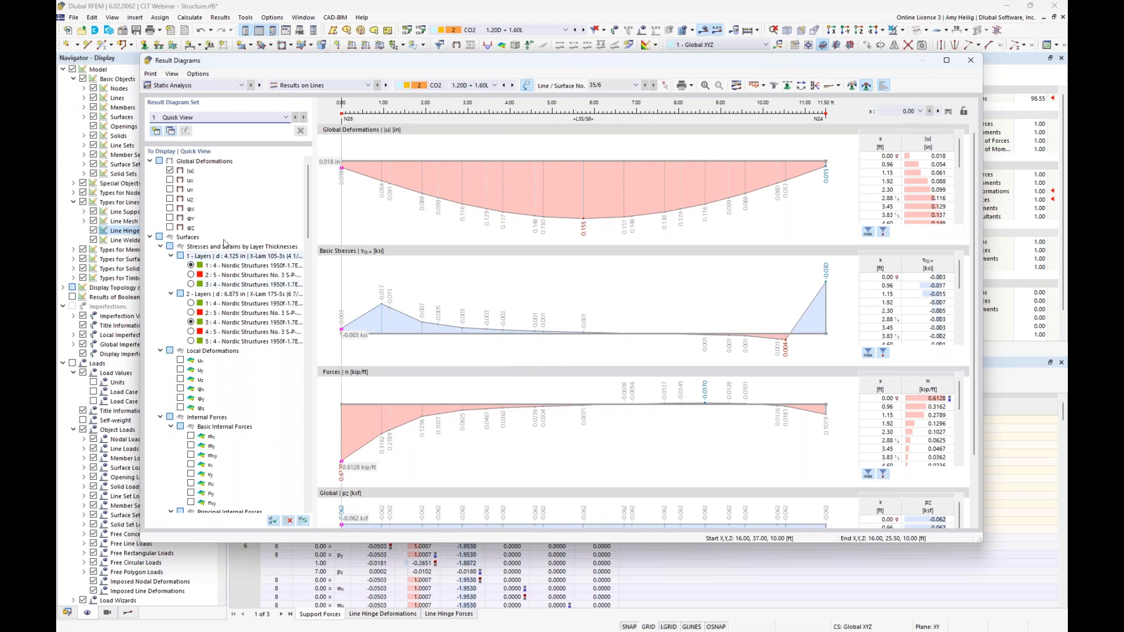
{"action": "scroll", "coordinate": [214, 294], "scroll_direction": "down", "scroll_amount": 12}
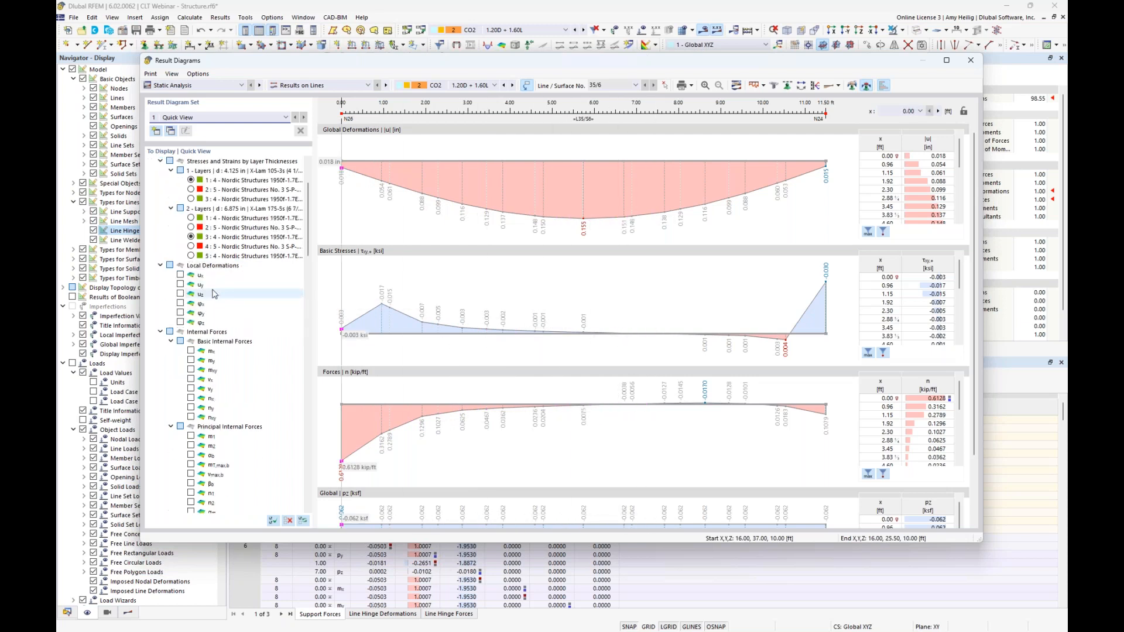
{"action": "left_click", "coordinate": [289, 520]}
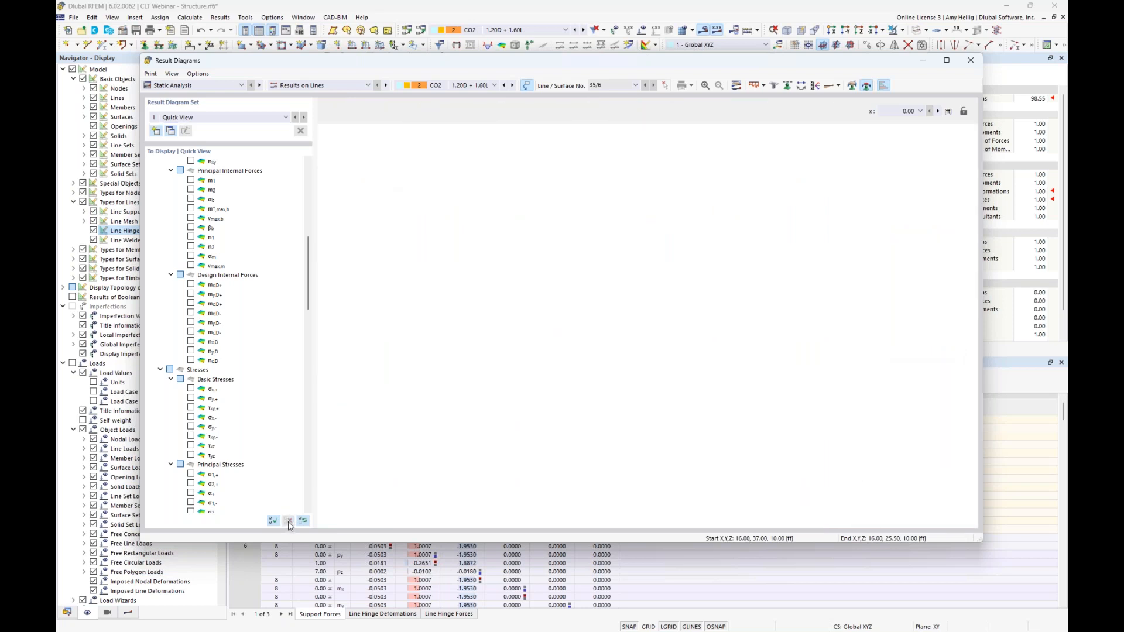
Display only the line hinge force n in the result diagram for line 35 on surface 6
{"action": "scroll", "coordinate": [239, 379], "scroll_direction": "down", "scroll_amount": 1}
{"action": "scroll", "coordinate": [239, 379], "scroll_direction": "down", "scroll_amount": 20}
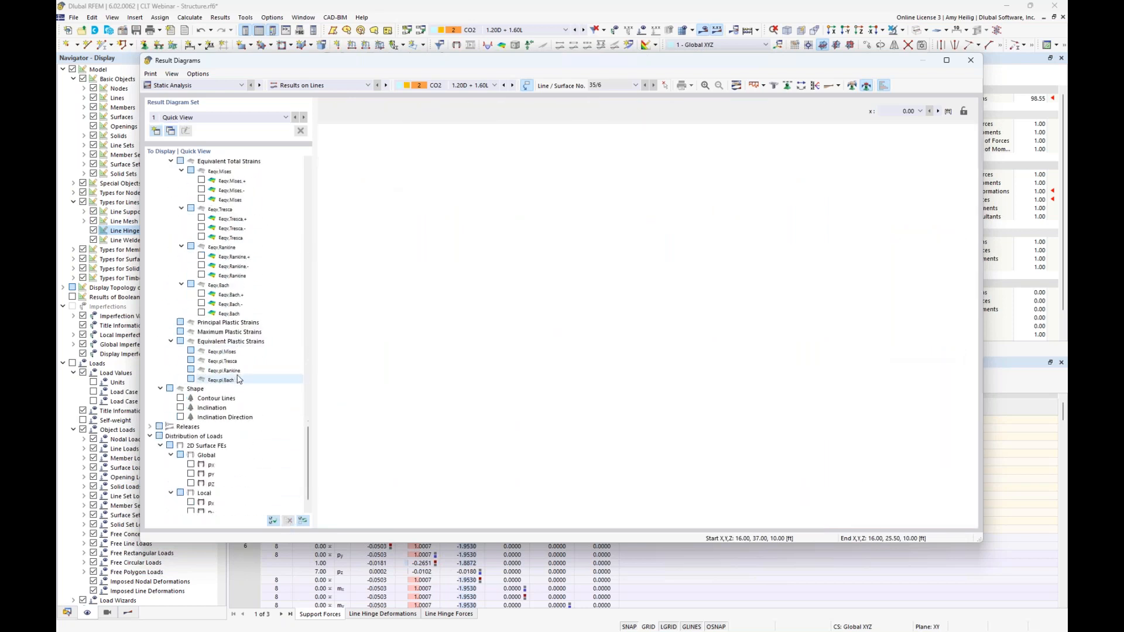
{"action": "scroll", "coordinate": [238, 380], "scroll_direction": "down", "scroll_amount": 1}
{"action": "left_click", "coordinate": [150, 408]}
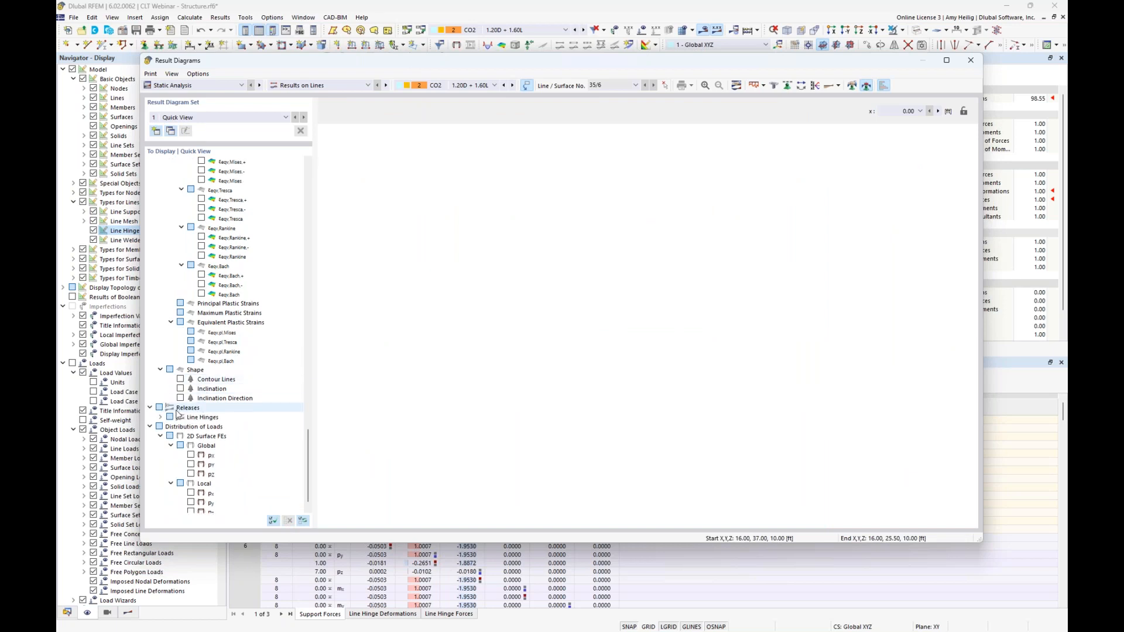
{"action": "left_click", "coordinate": [161, 418]}
{"action": "left_click", "coordinate": [171, 437]}
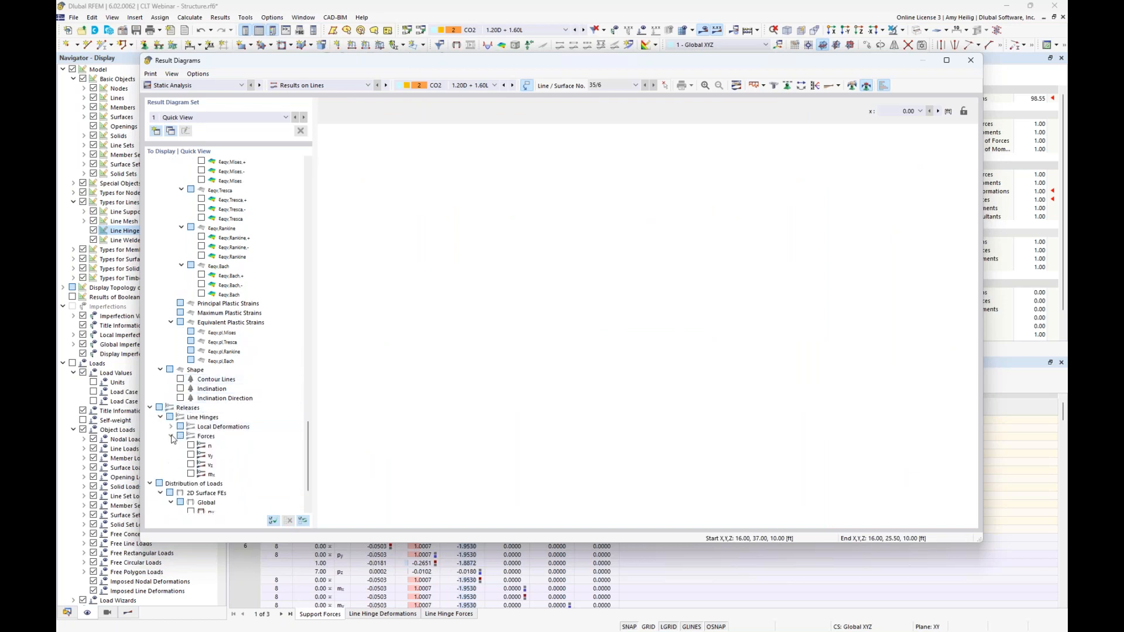
{"action": "left_click", "coordinate": [191, 447]}
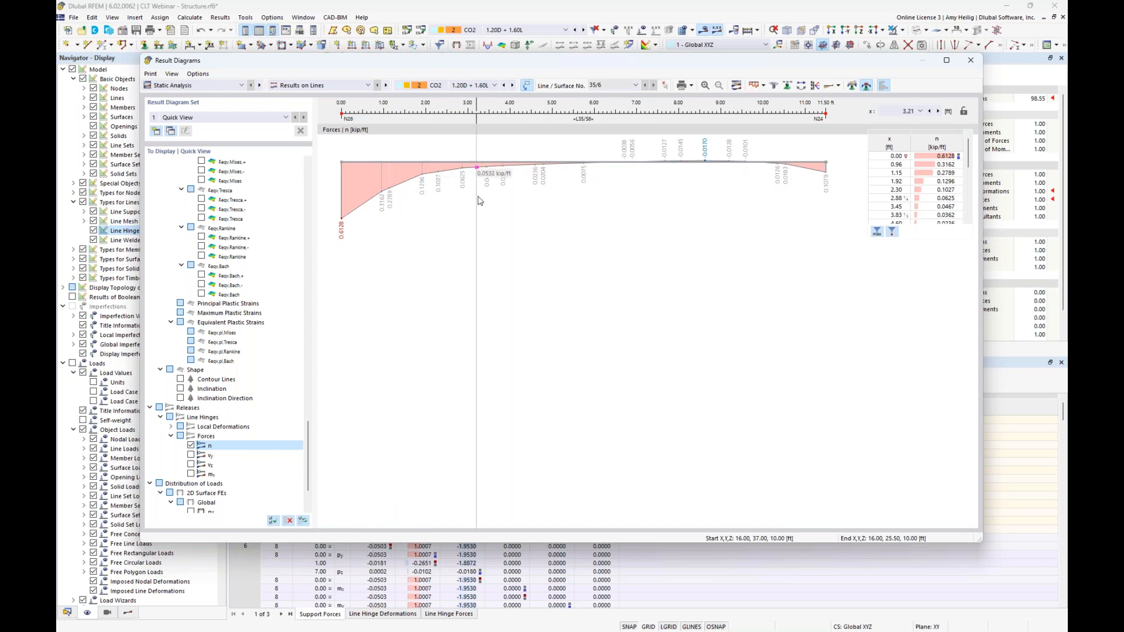
Add a smooth range from 0 to 3 ft with constant distribution to the hinge force diagram
{"action": "left_click", "coordinate": [853, 86]}
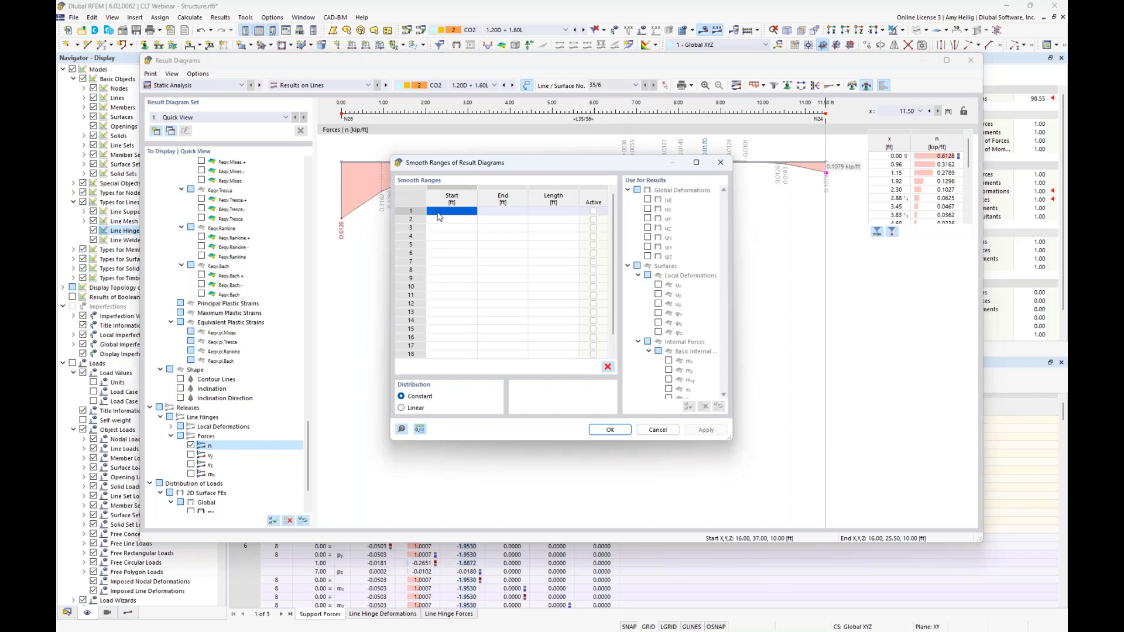
{"action": "left_click_drag", "start_coordinate": [480, 165], "coordinate": [456, 259]}
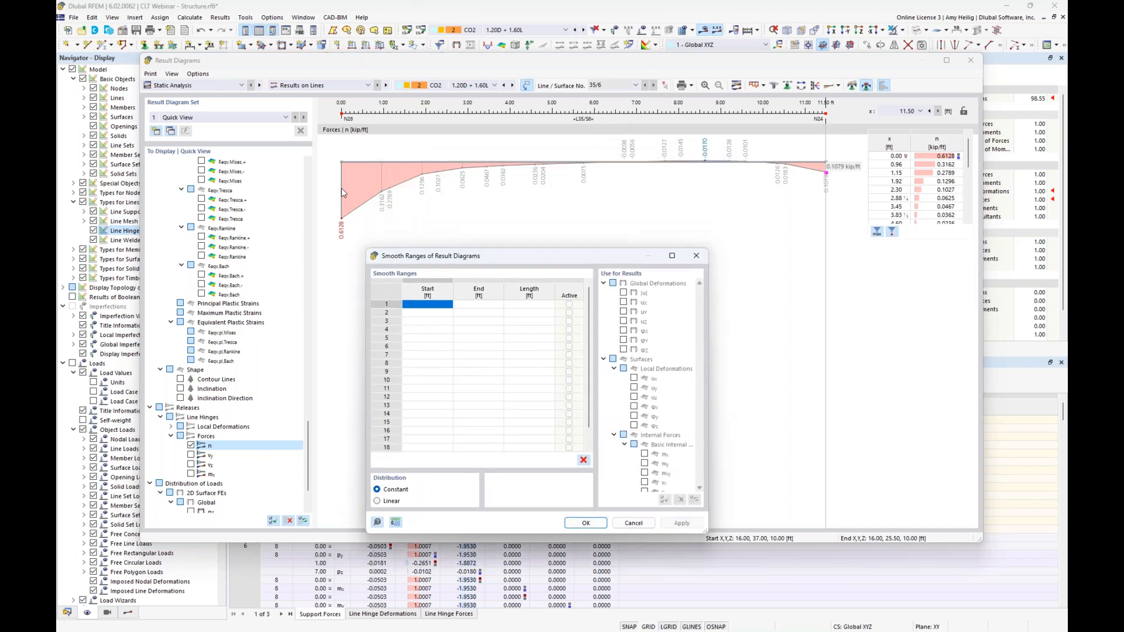
{"action": "double_click", "coordinate": [426, 305]}
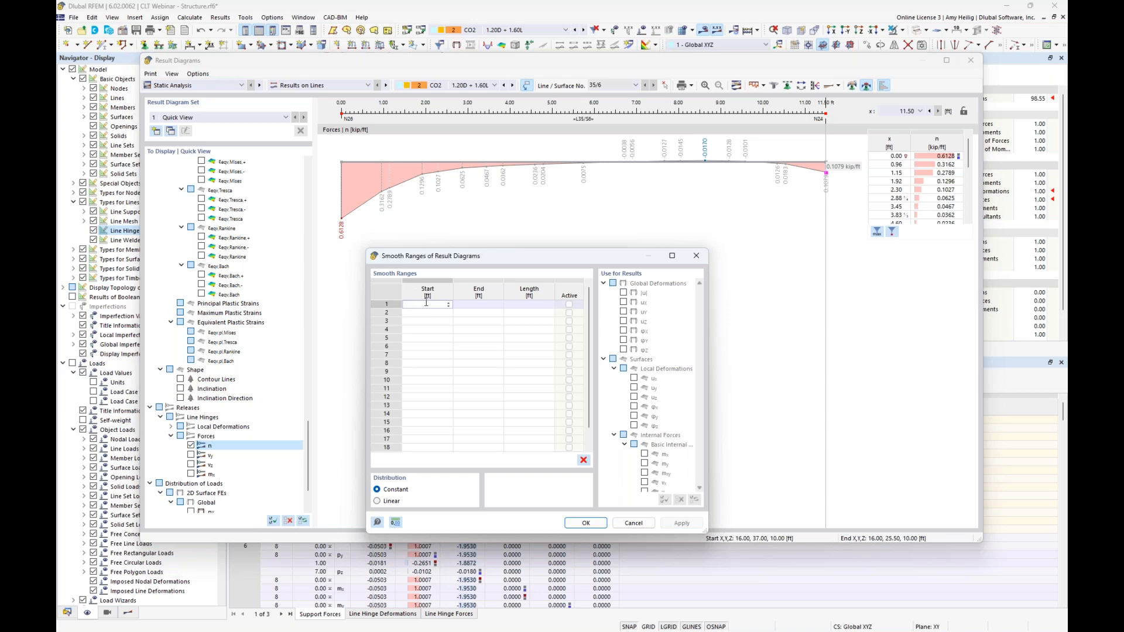
{"action": "left_click", "coordinate": [465, 305]}
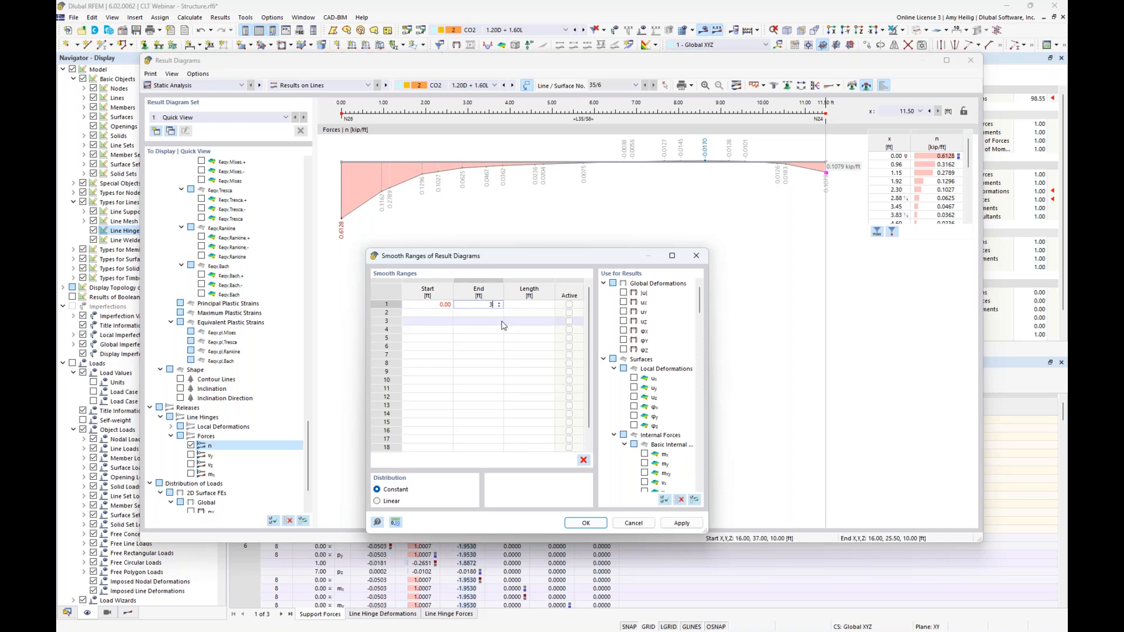
{"action": "left_click", "coordinate": [585, 523]}
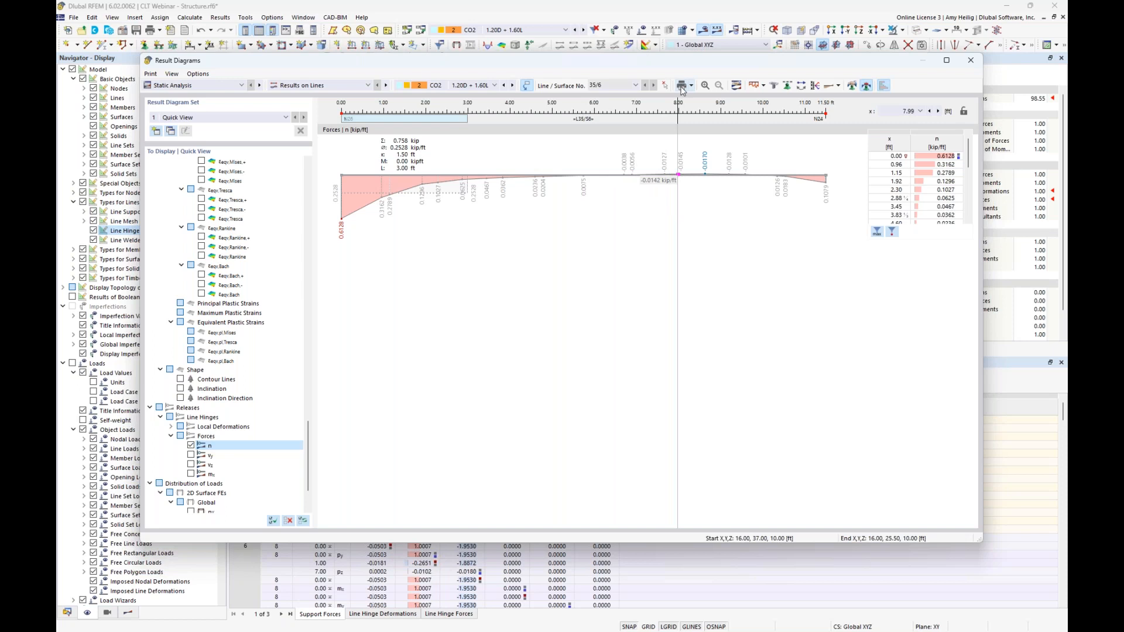
Look through the load combinations available for the result diagram, and switch to the PowerPoint slide show
{"action": "left_click", "coordinate": [495, 85]}
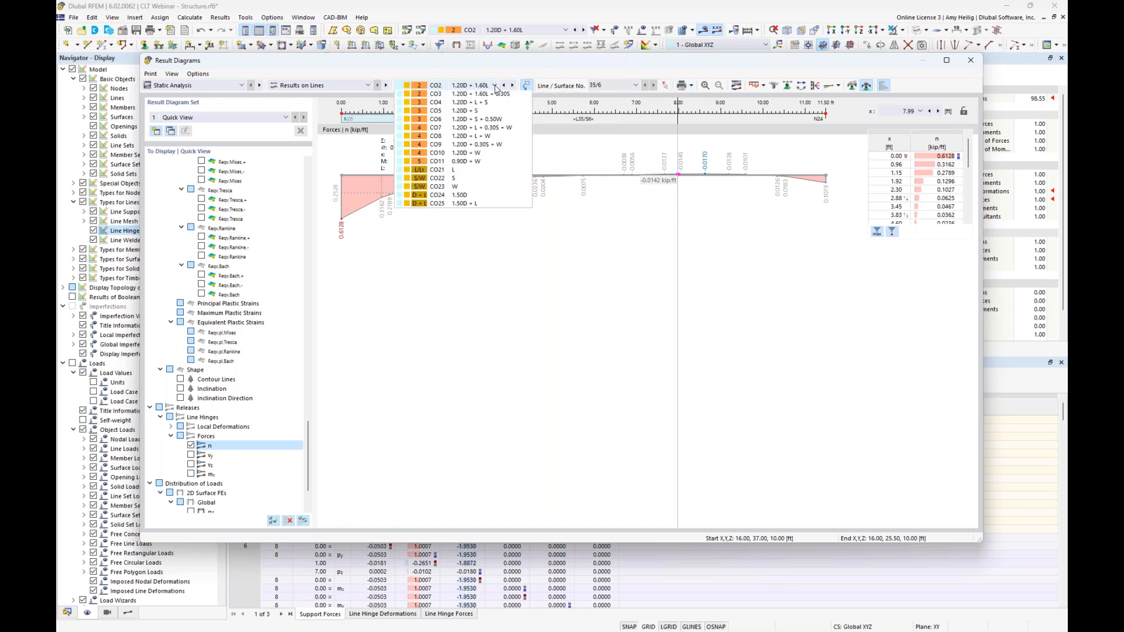
{"action": "left_click", "coordinate": [469, 153]}
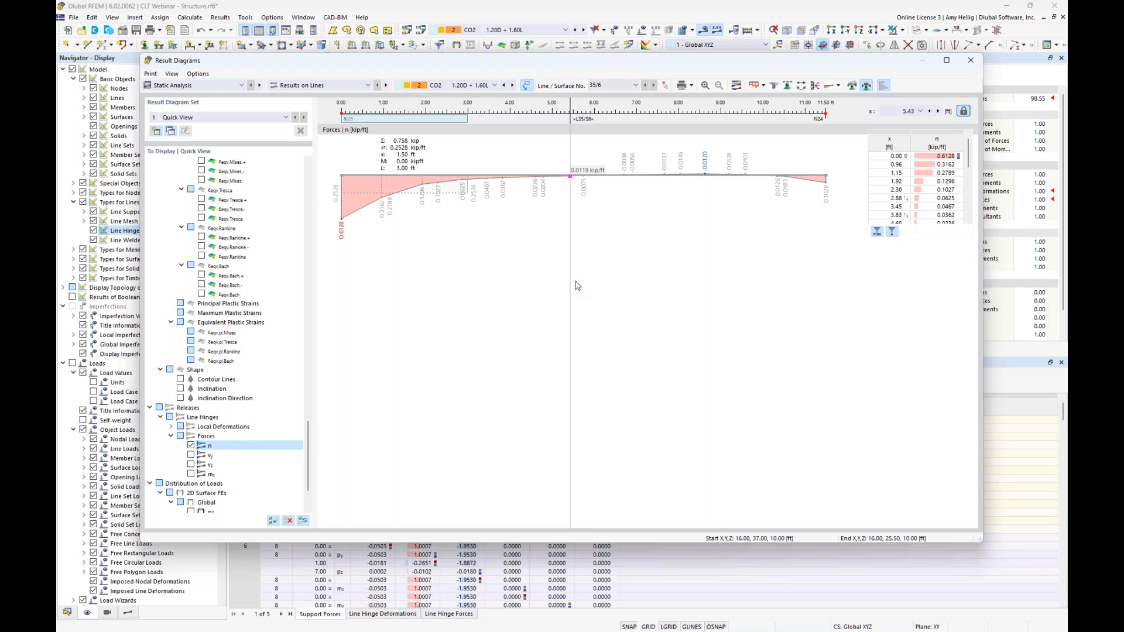
{"action": "key", "text": "super+Tab"}
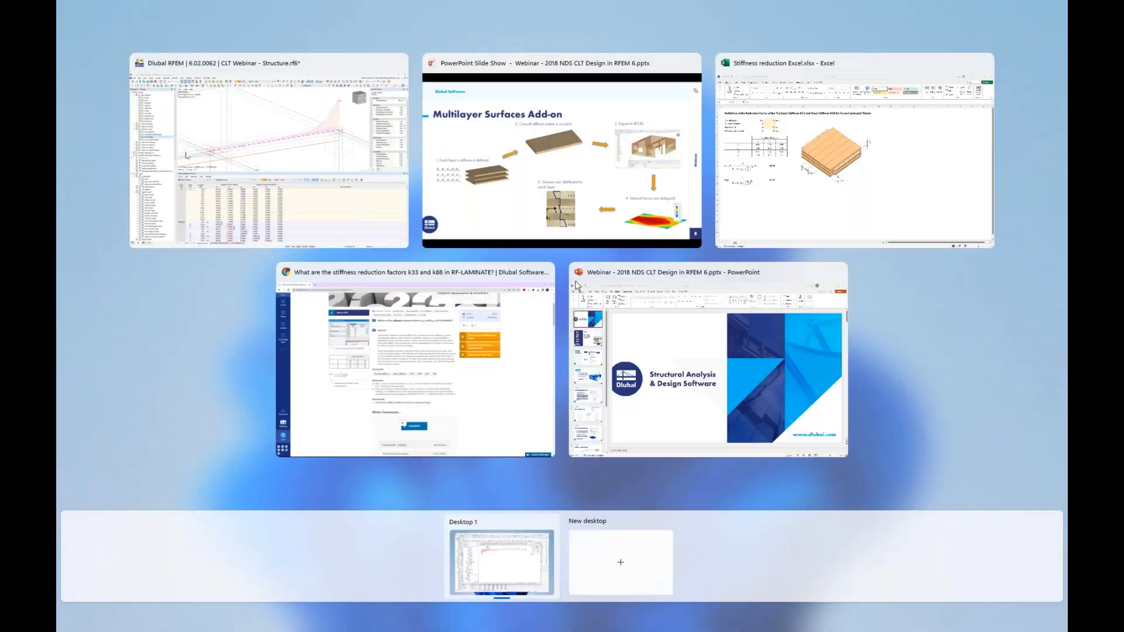
{"action": "left_click", "coordinate": [589, 196]}
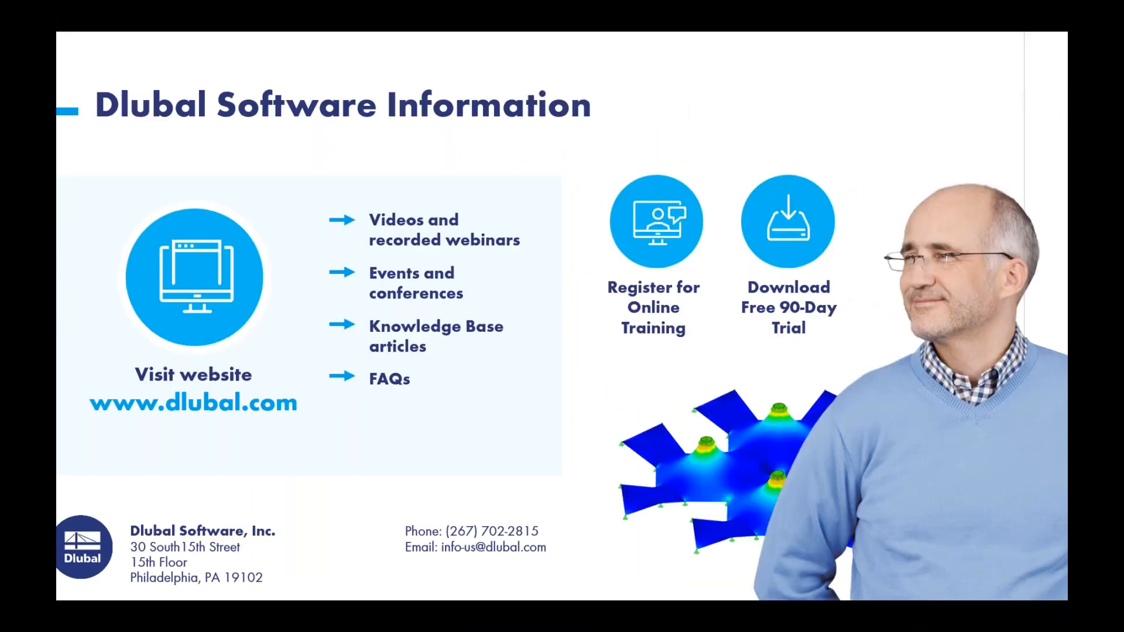